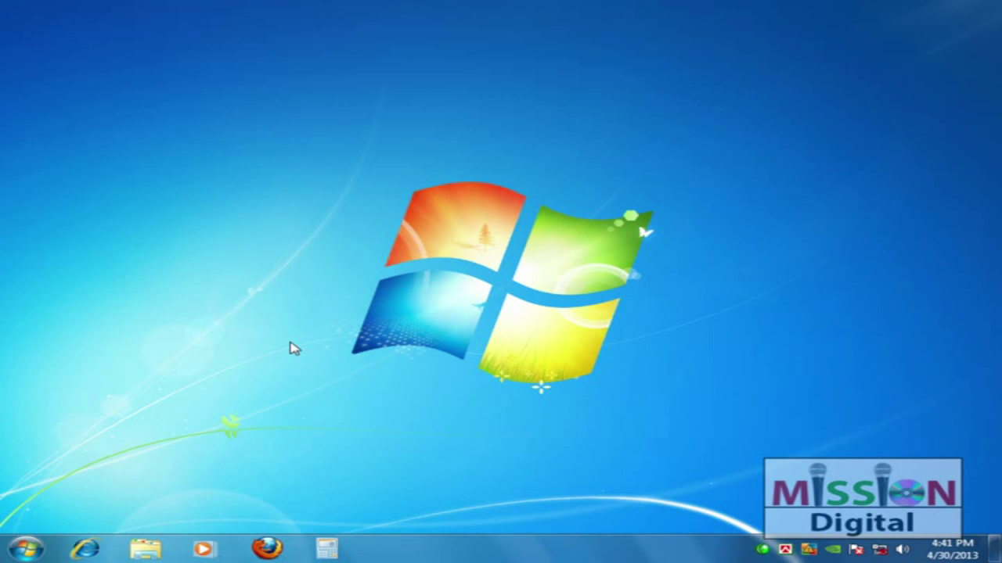
# Launch Word 2013 from the installed Microsoft Office 2013 programs and dismiss the Office Activation Wizard
pyautogui.click(26, 551)
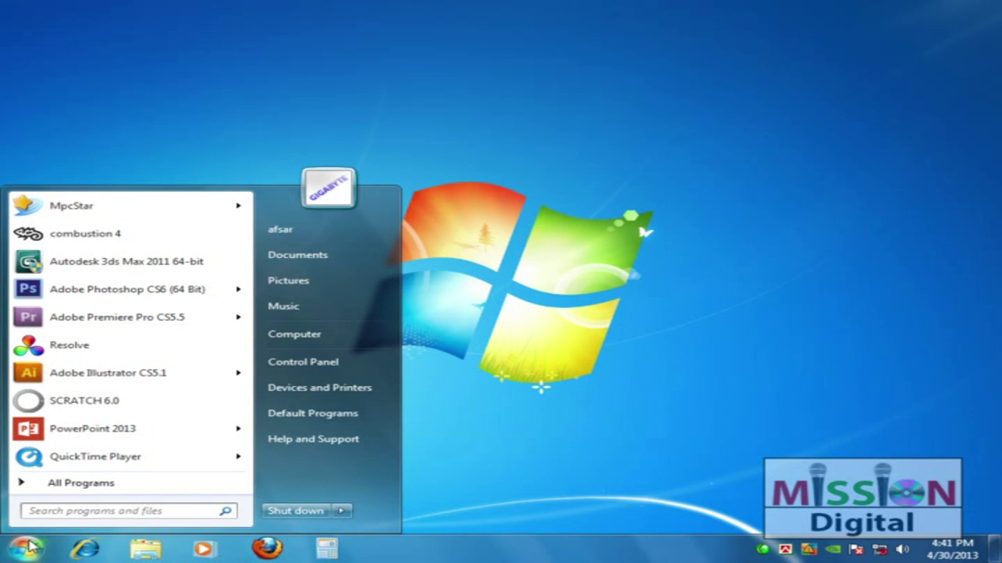
pyautogui.click(62, 486)
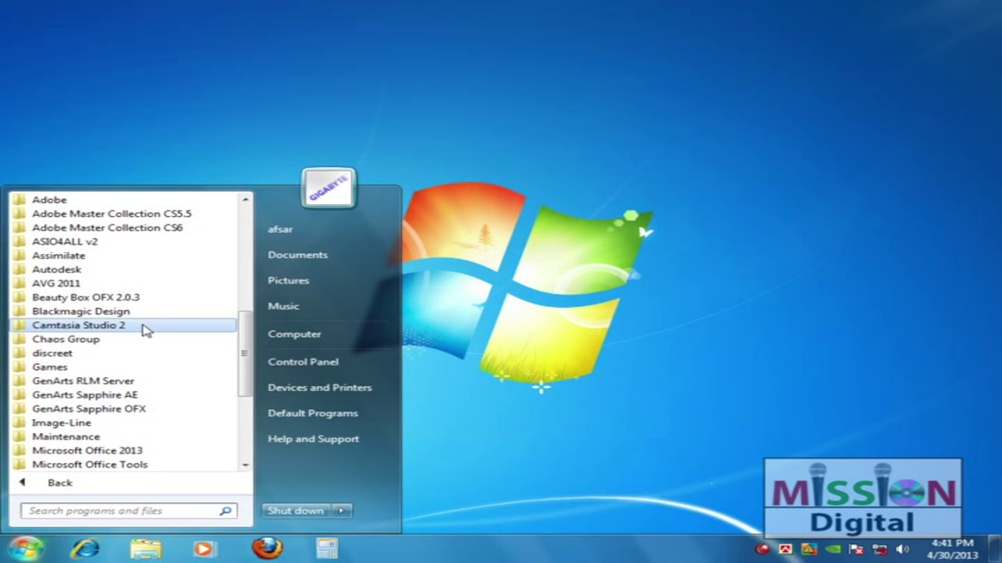
pyautogui.scroll(-3, 171, 343)
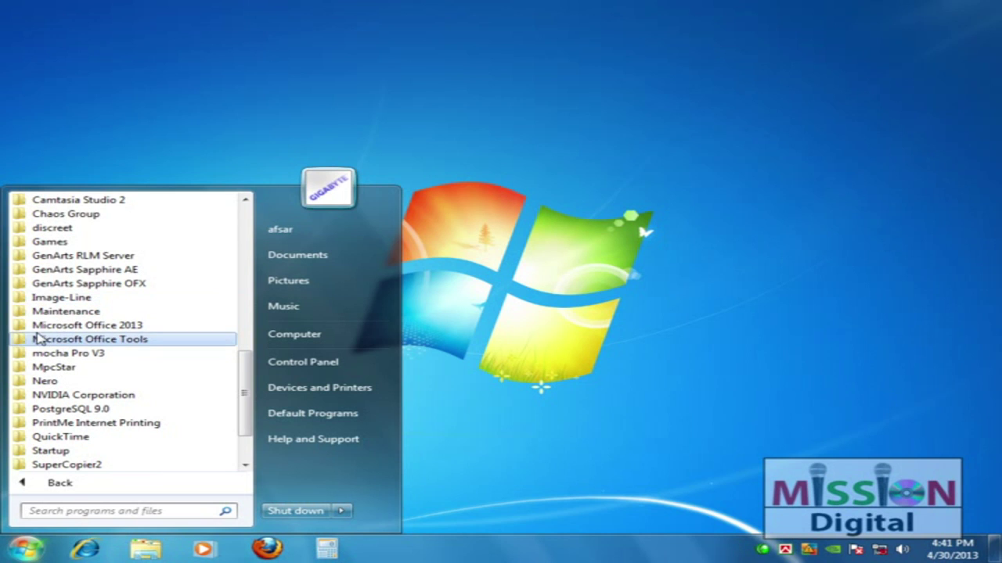
pyautogui.click(145, 327)
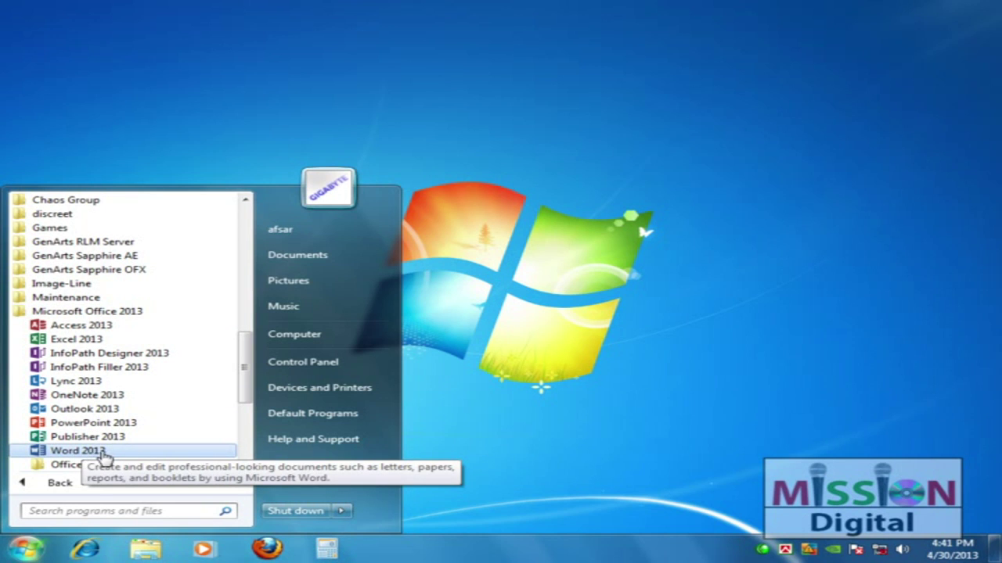
pyautogui.click(100, 454)
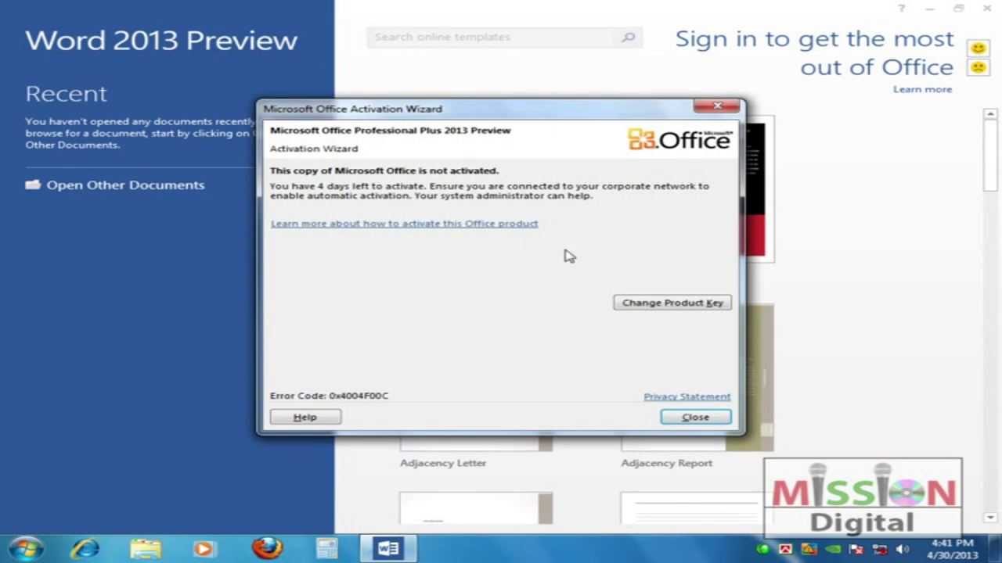
pyautogui.click(694, 417)
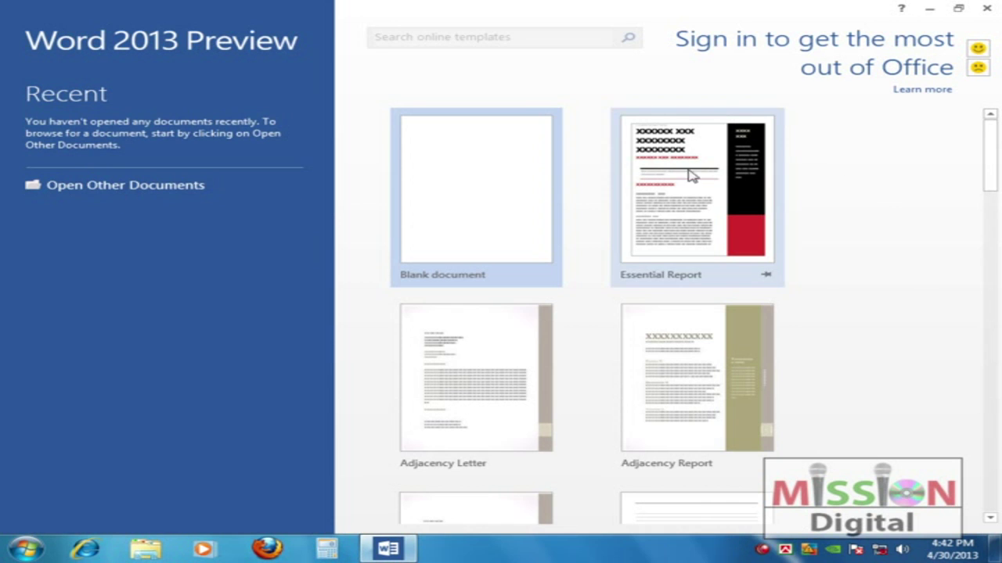
# Browse through the available document templates and create a new blank document
pyautogui.scroll(-8, 710, 350)
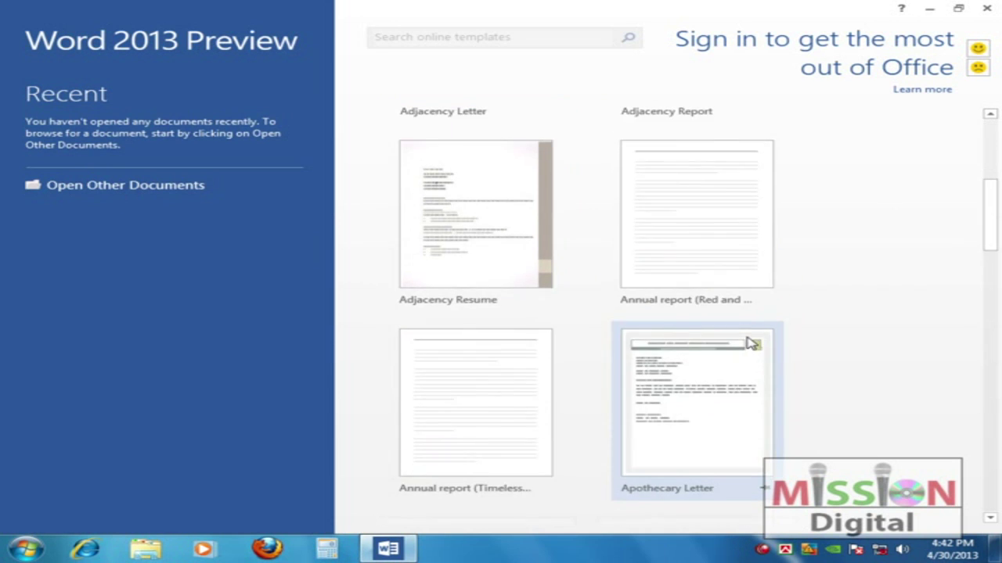
pyautogui.scroll(-12, 749, 345)
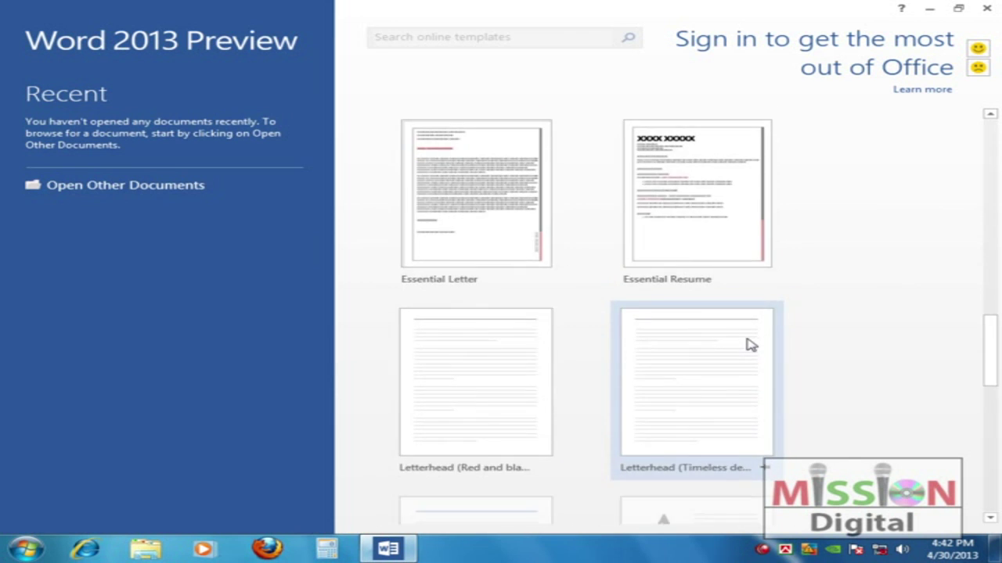
pyautogui.scroll(-3, 752, 346)
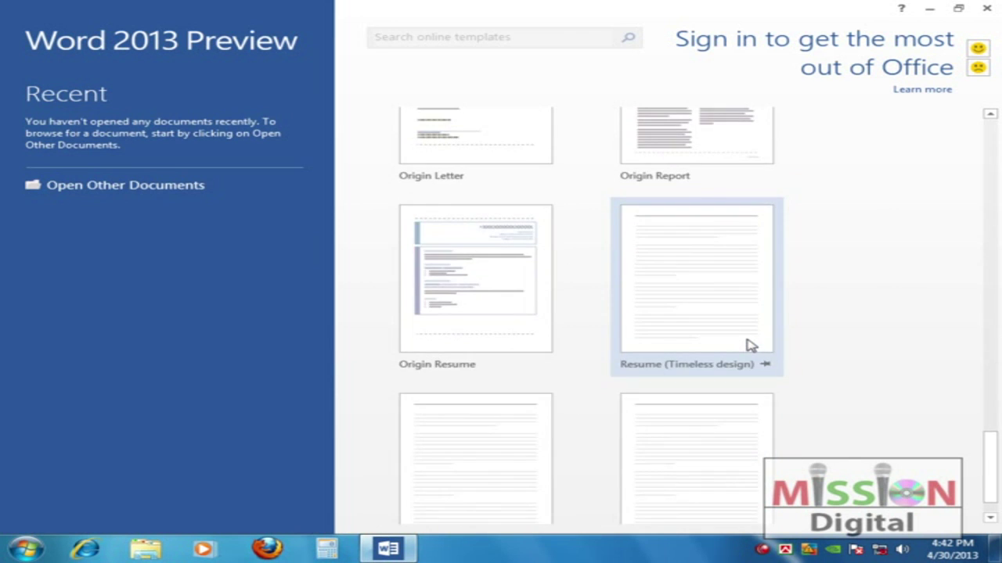
pyautogui.scroll(5, 754, 342)
pyautogui.moveTo(994, 405); pyautogui.dragTo(992, 150)
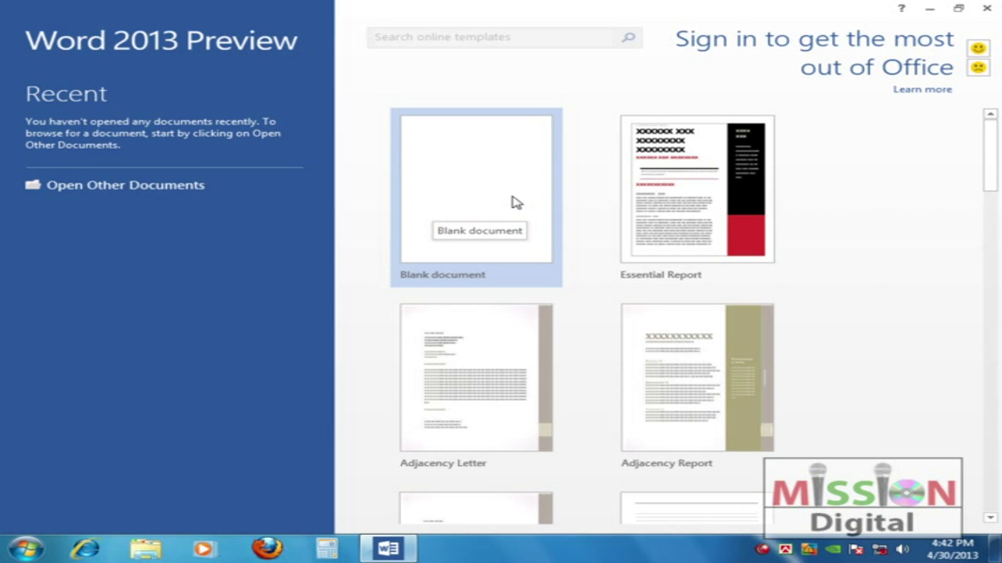
pyautogui.click(472, 196)
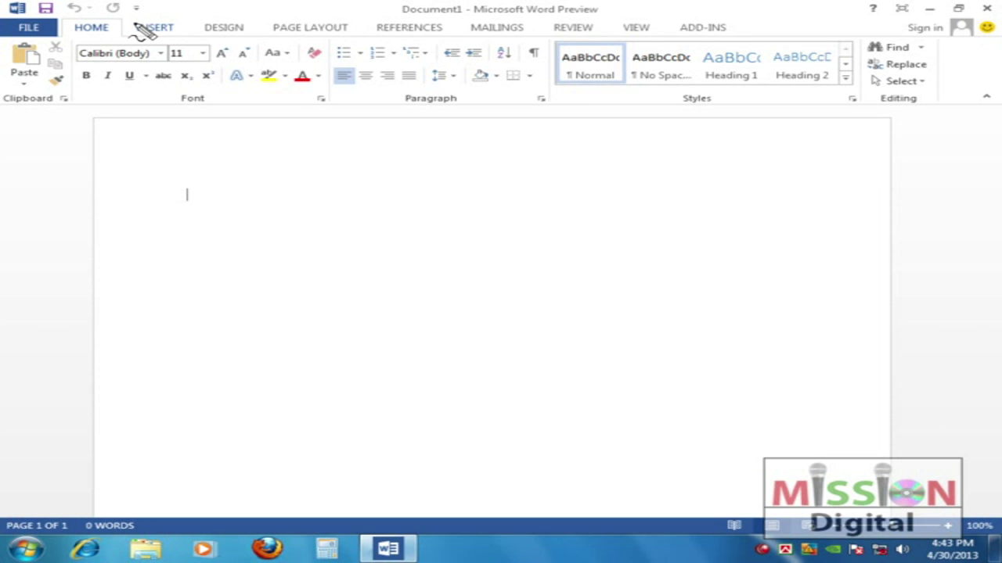
pyautogui.moveTo(139, 33)
pyautogui.mouseDown()
pyautogui.moveTo(117, 48)
pyautogui.moveTo(61, 45)
pyautogui.moveTo(87, 19)
pyautogui.moveTo(139, 32)
pyautogui.moveTo(168, 23)
pyautogui.moveTo(196, 41)
pyautogui.moveTo(147, 47)
pyautogui.moveTo(135, 22)
pyautogui.mouseUp()
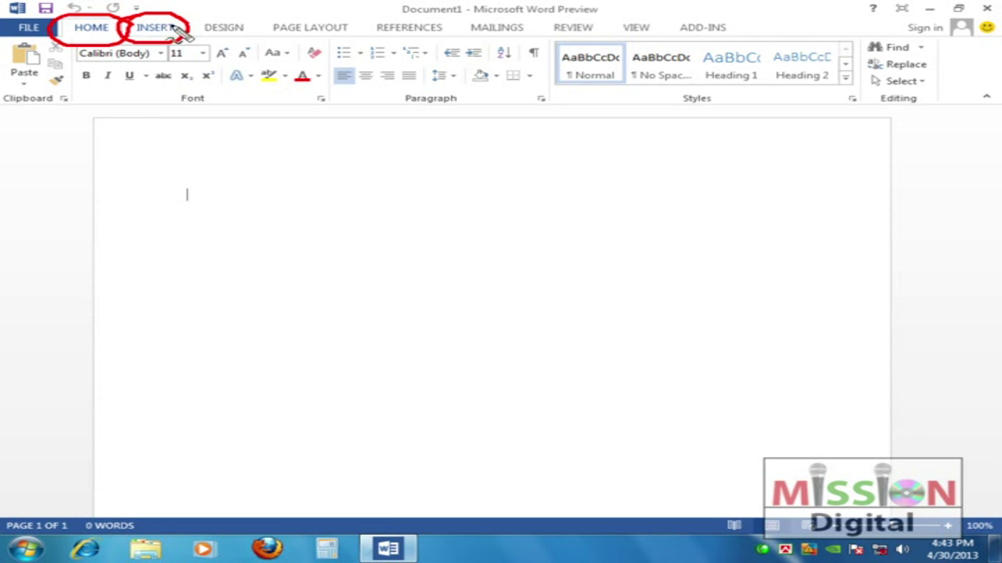
pyautogui.press('Escape')
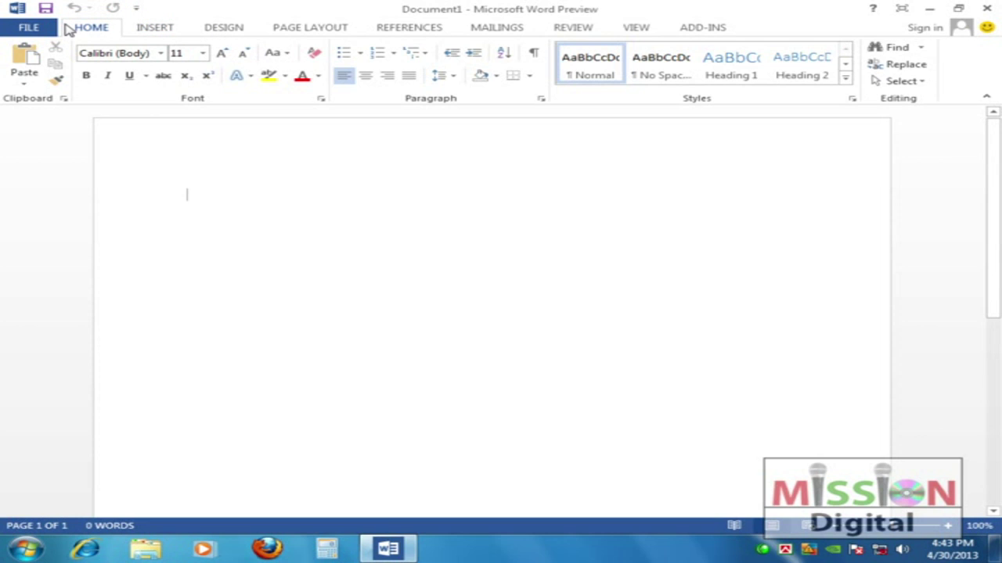
pyautogui.hotkey('ctrl', 'shift', 'd')
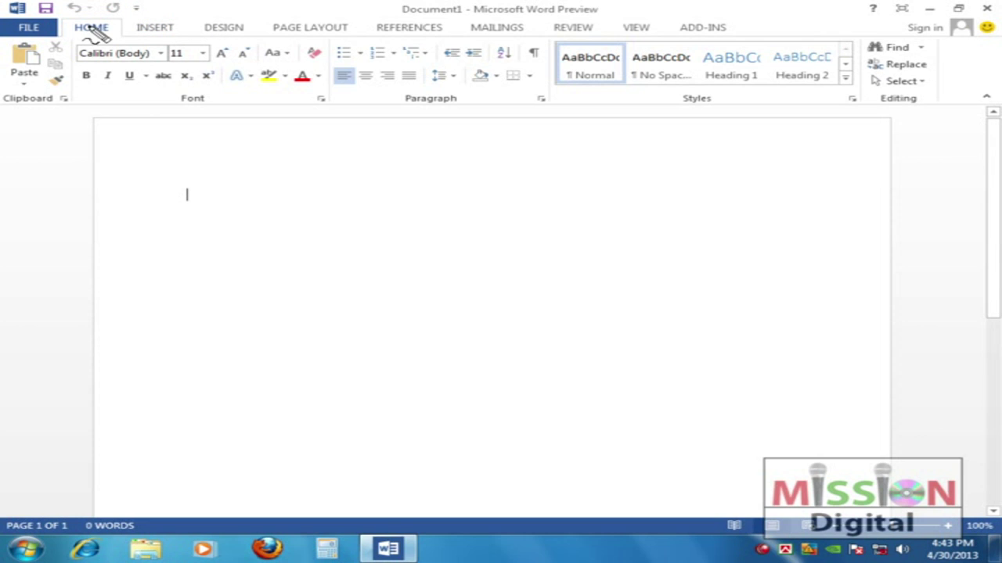
pyautogui.moveTo(62, 17)
pyautogui.mouseDown()
pyautogui.moveTo(126, 17)
pyautogui.moveTo(143, 36)
pyautogui.moveTo(947, 38)
pyautogui.moveTo(949, 63)
pyautogui.moveTo(870, 117)
pyautogui.moveTo(7, 128)
pyautogui.moveTo(17, 45)
pyautogui.moveTo(102, 15)
pyautogui.mouseUp()
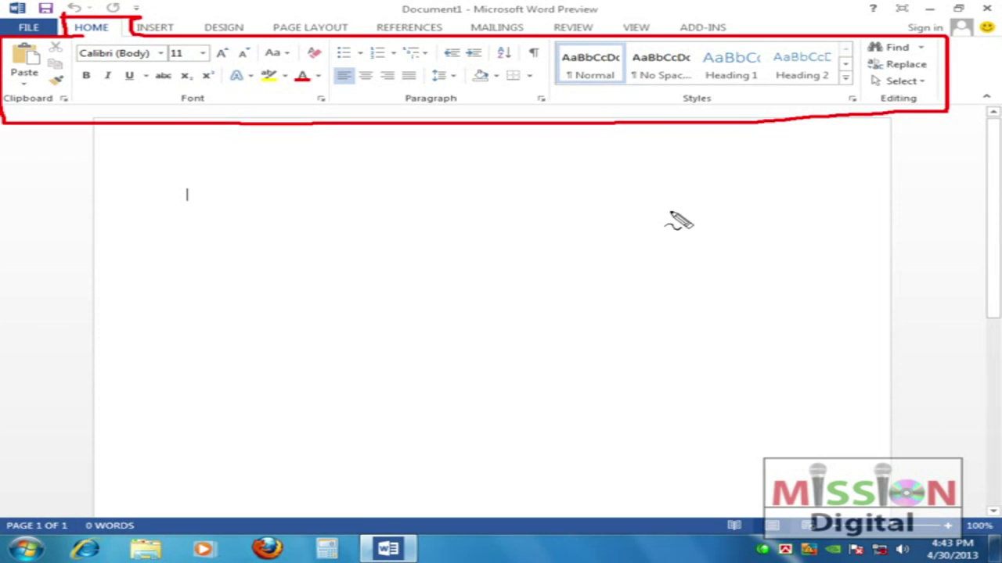
pyautogui.press('Escape')
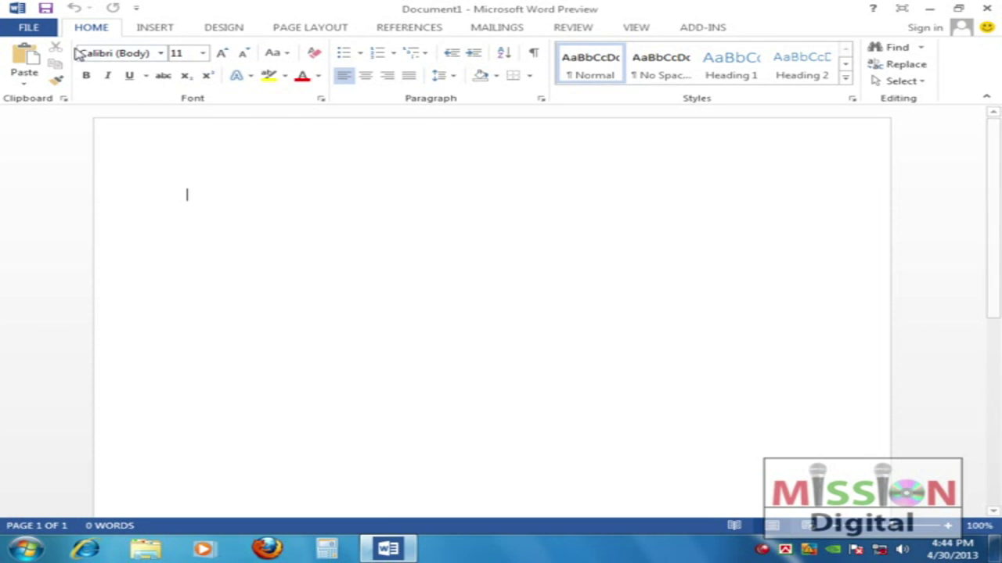
# View the document's Info page and return to the blank page
pyautogui.click(31, 28)
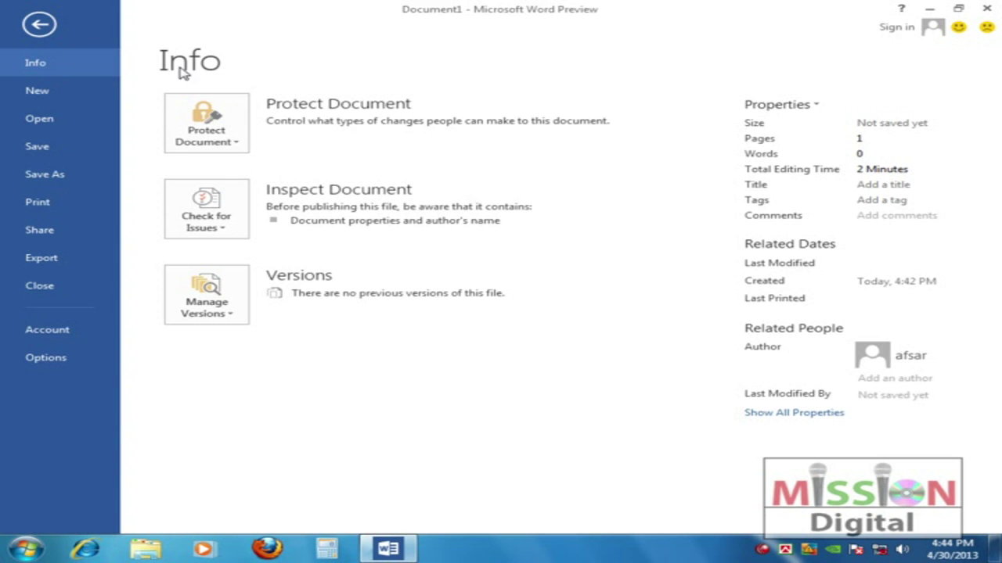
pyautogui.click(39, 26)
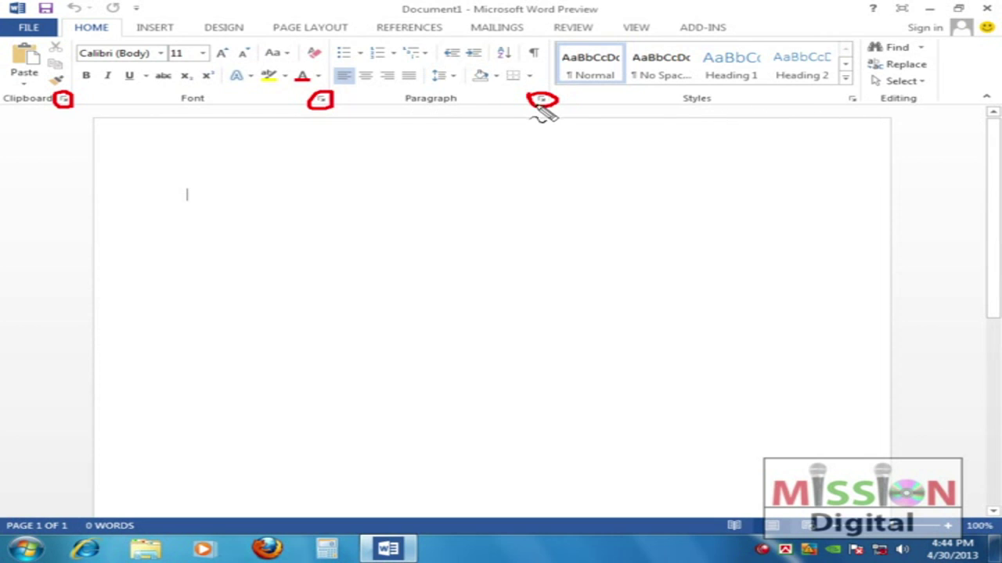
pyautogui.moveTo(861, 103)
pyautogui.mouseDown()
pyautogui.moveTo(854, 98)
pyautogui.moveTo(866, 105)
pyautogui.mouseUp()
pyautogui.press('Escape')
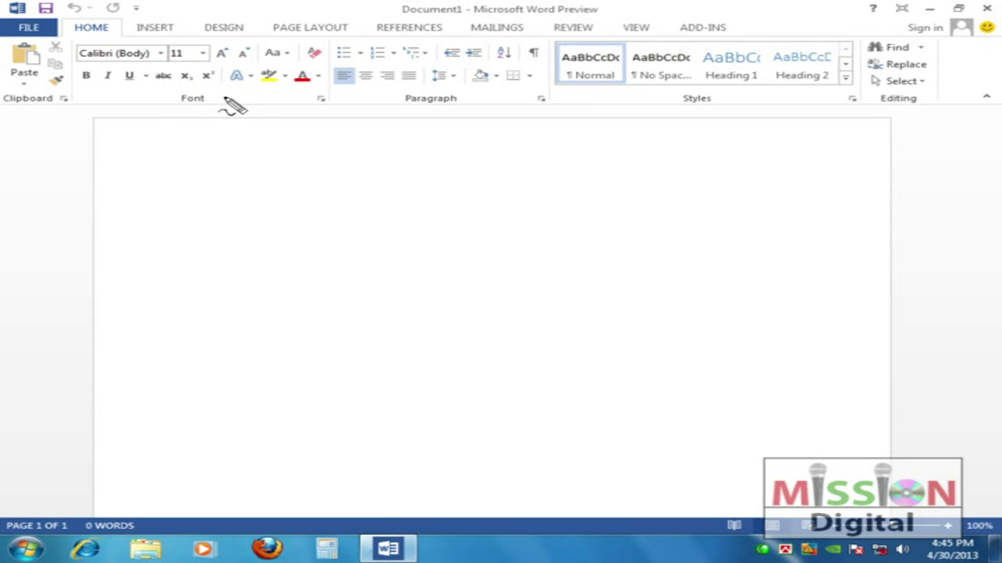
pyautogui.click(321, 97)
pyautogui.moveTo(317, 95)
pyautogui.mouseDown()
pyautogui.moveTo(331, 98)
pyautogui.moveTo(316, 97)
pyautogui.mouseUp()
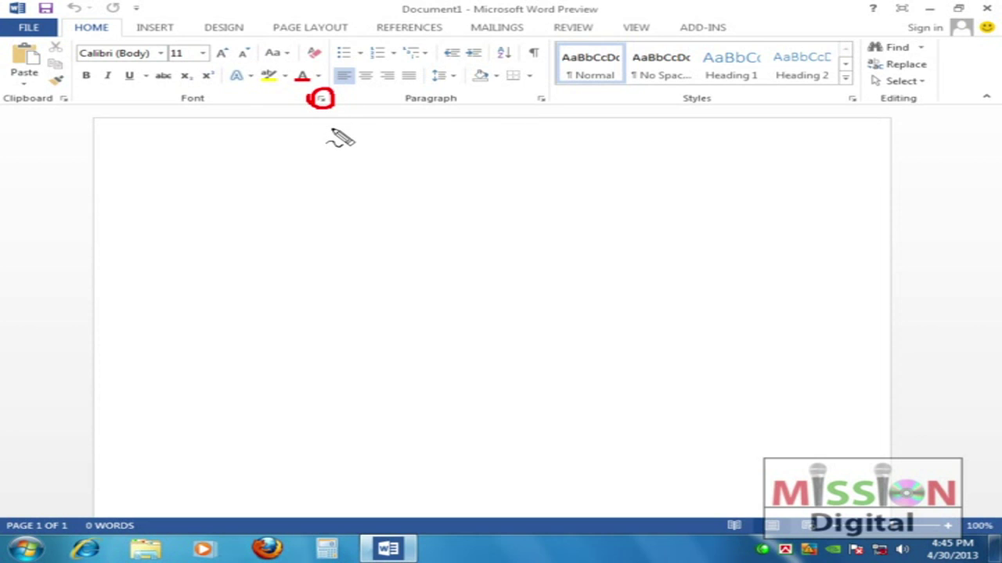
pyautogui.press('Escape')
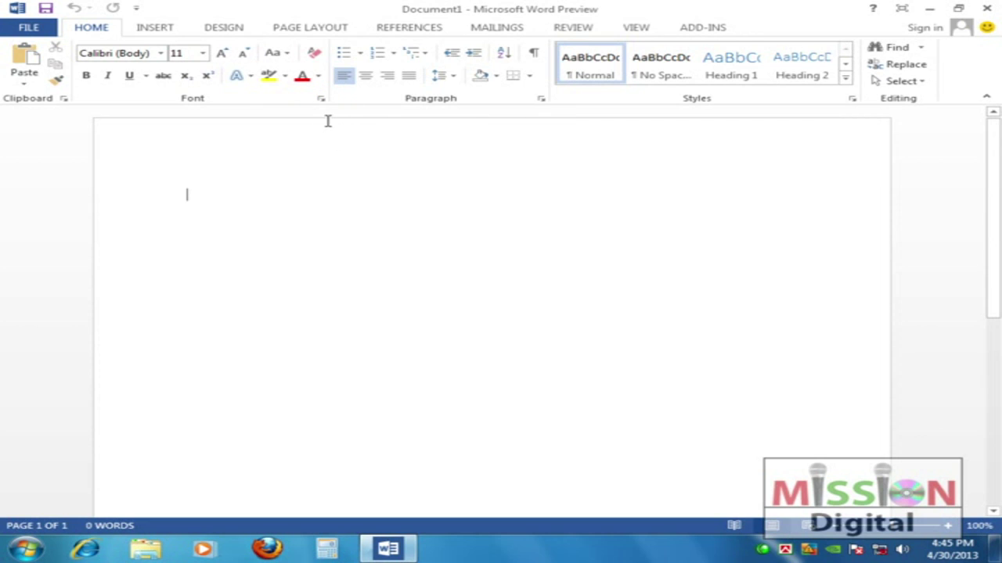
# View the full Font settings and the full Paragraph settings, dismissing each without changing anything
pyautogui.click(319, 99)
pyautogui.moveTo(417, 93); pyautogui.dragTo(397, 122)
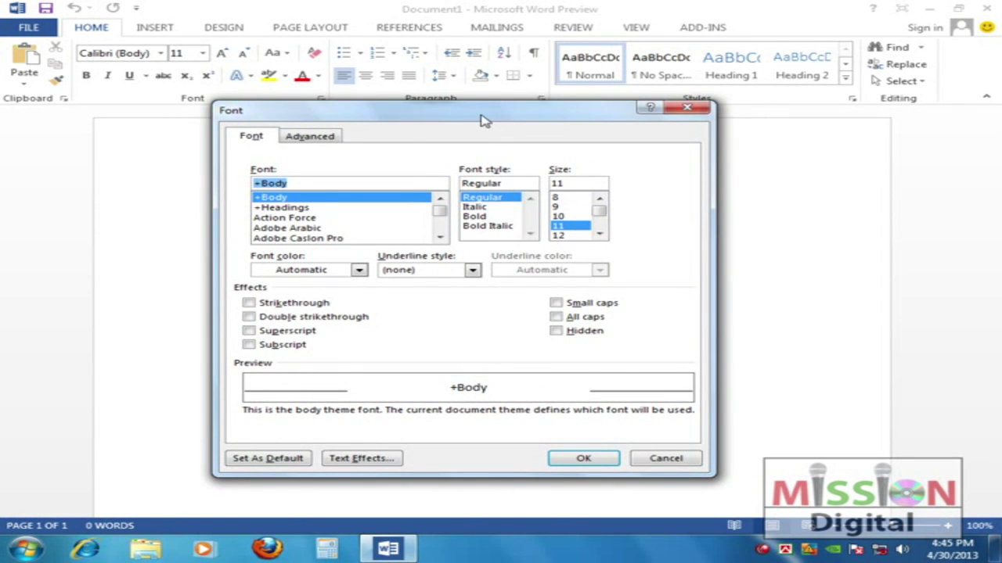
pyautogui.moveTo(483, 119); pyautogui.dragTo(510, 111)
pyautogui.click(693, 447)
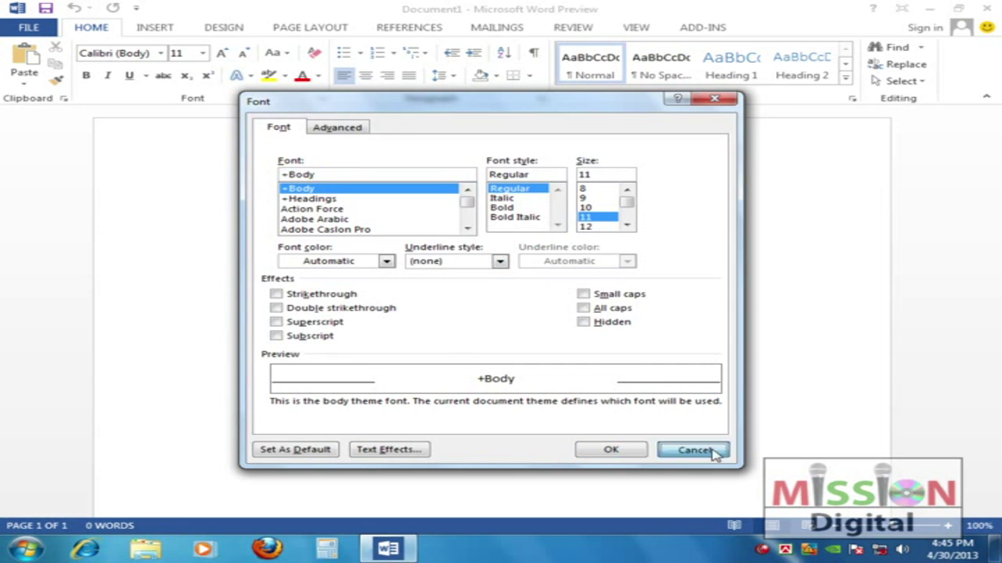
pyautogui.click(541, 100)
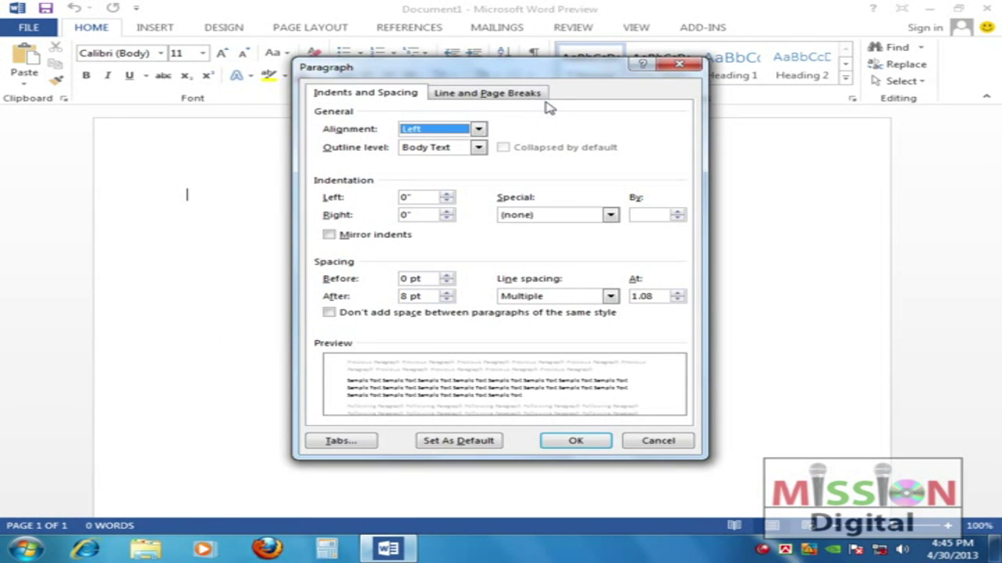
pyautogui.click(679, 66)
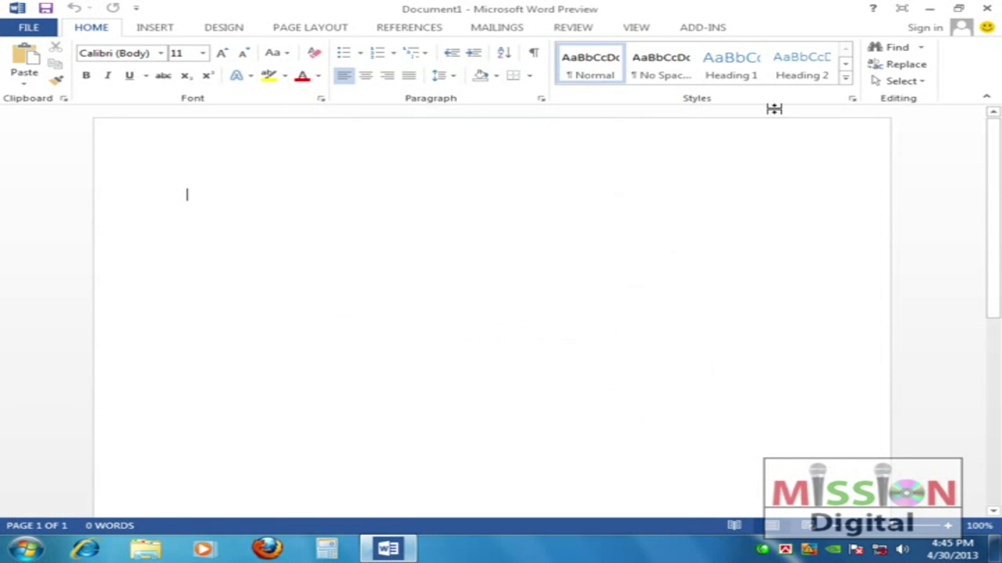
# Show the full Styles list and the Clipboard contents in turn, closing each one after viewing it
pyautogui.click(852, 99)
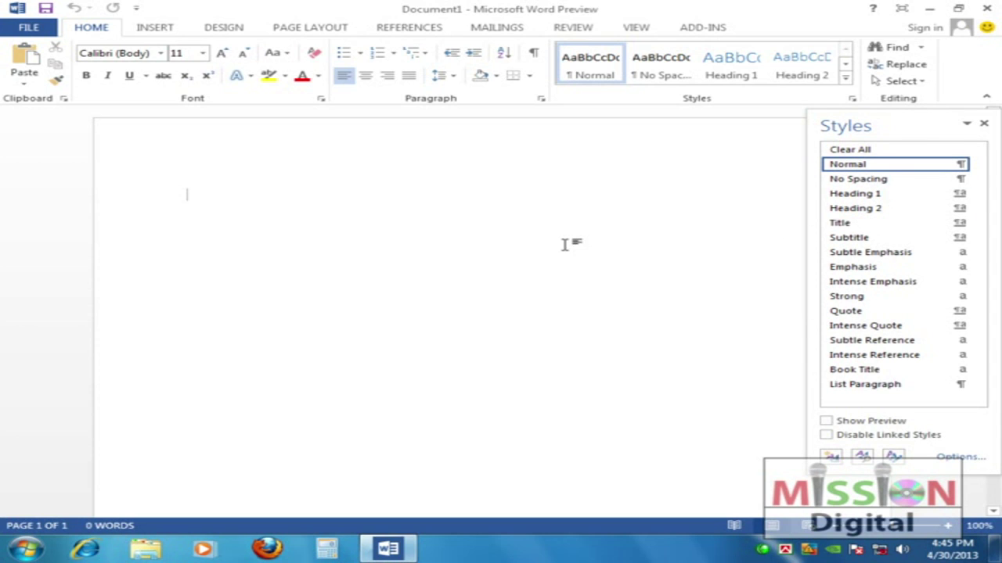
pyautogui.click(983, 125)
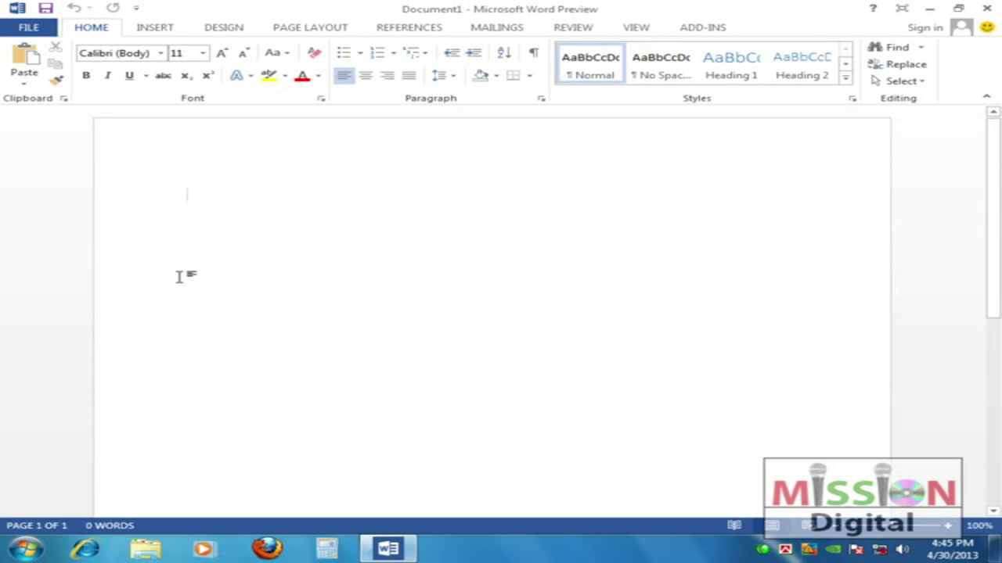
pyautogui.click(63, 100)
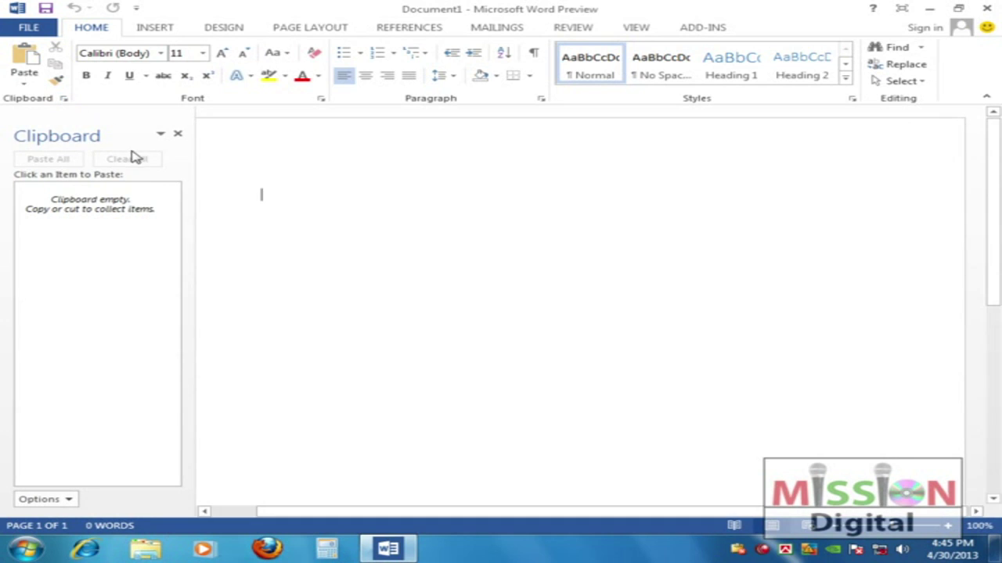
pyautogui.click(178, 136)
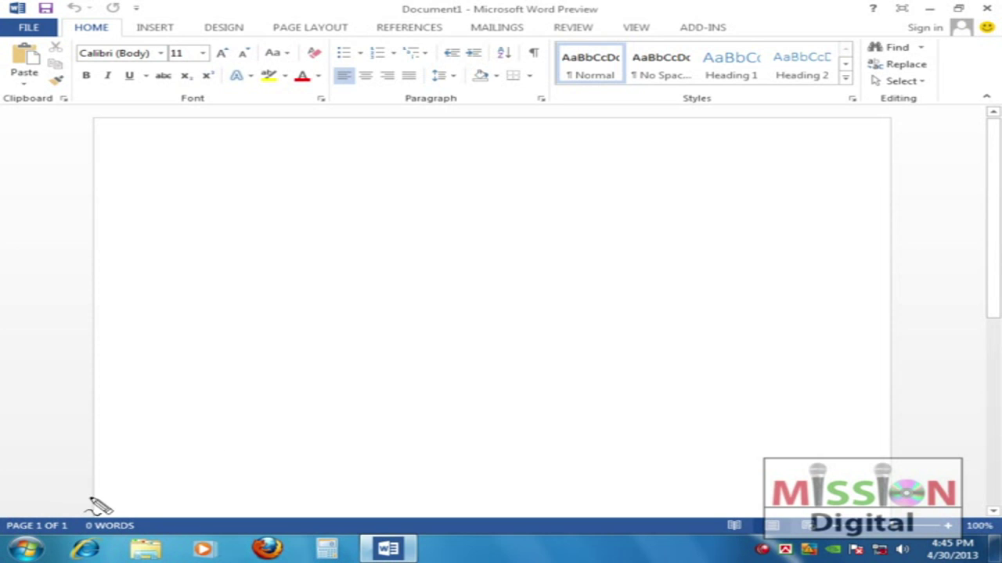
pyautogui.moveTo(4, 515)
pyautogui.mouseDown()
pyautogui.moveTo(998, 515)
pyautogui.moveTo(390, 540)
pyautogui.moveTo(38, 540)
pyautogui.moveTo(2, 518)
pyautogui.mouseUp()
pyautogui.press('Escape')
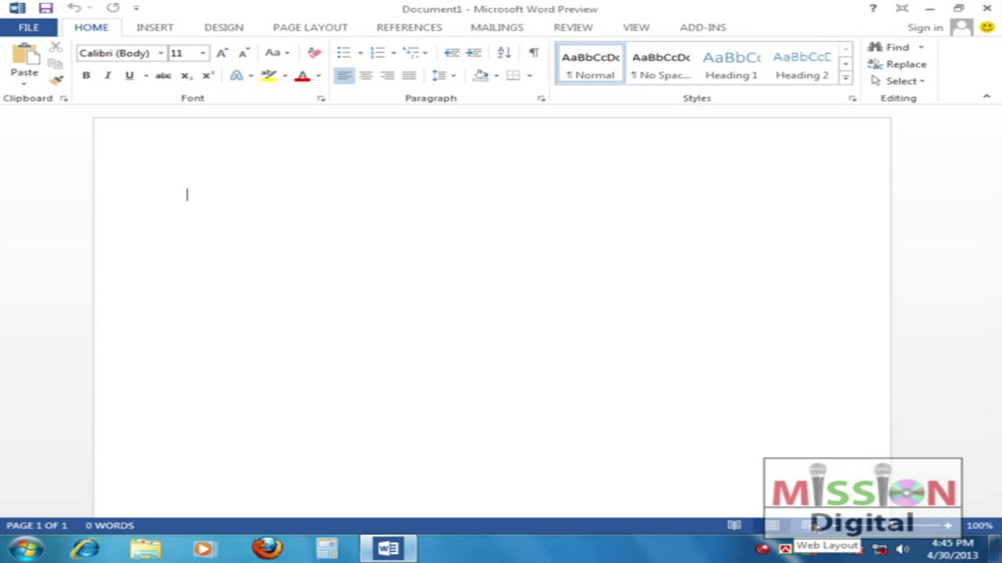
# View the document in Read Mode and in Web Layout, returning to Print Layout after each
pyautogui.click(734, 525)
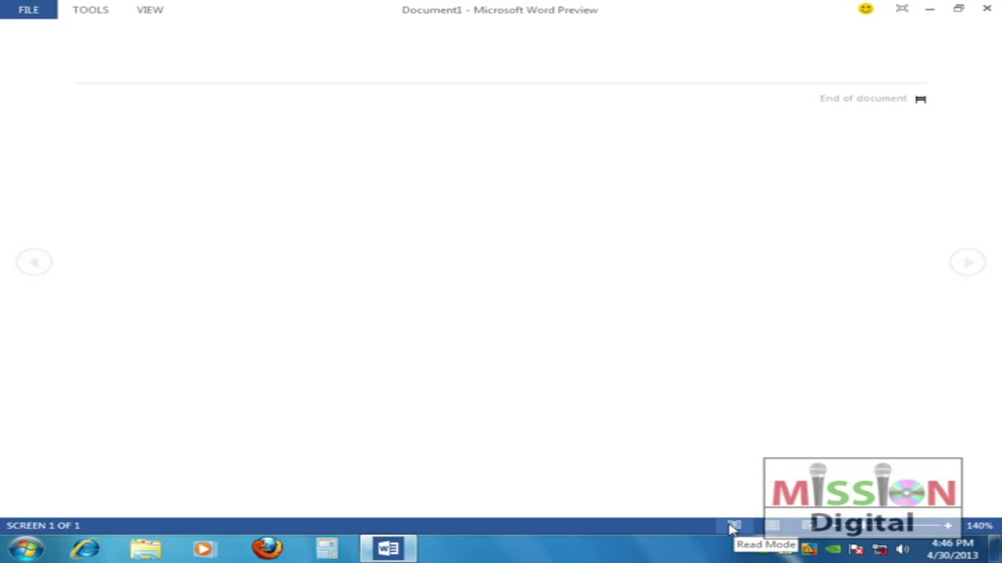
pyautogui.click(775, 527)
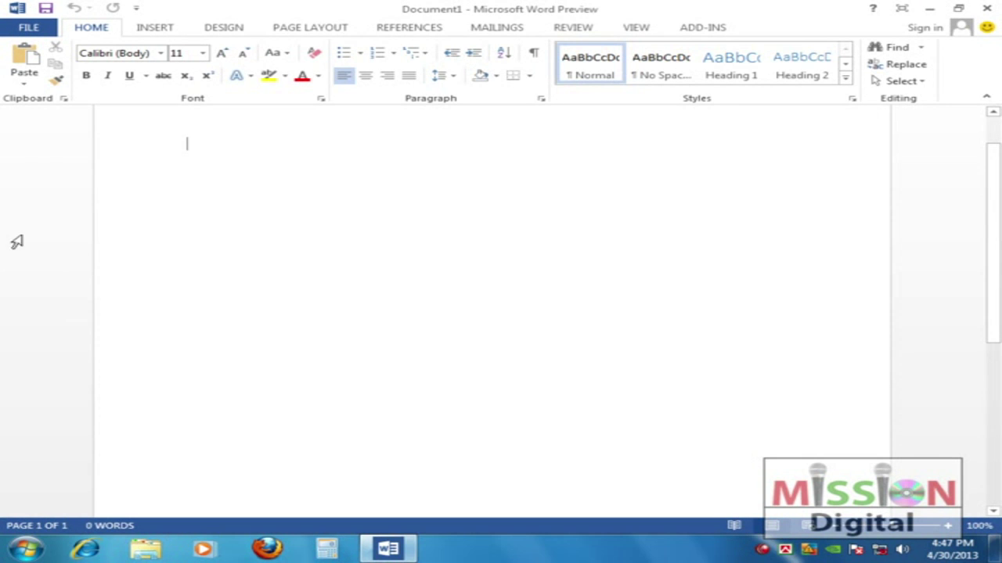
pyautogui.click(807, 526)
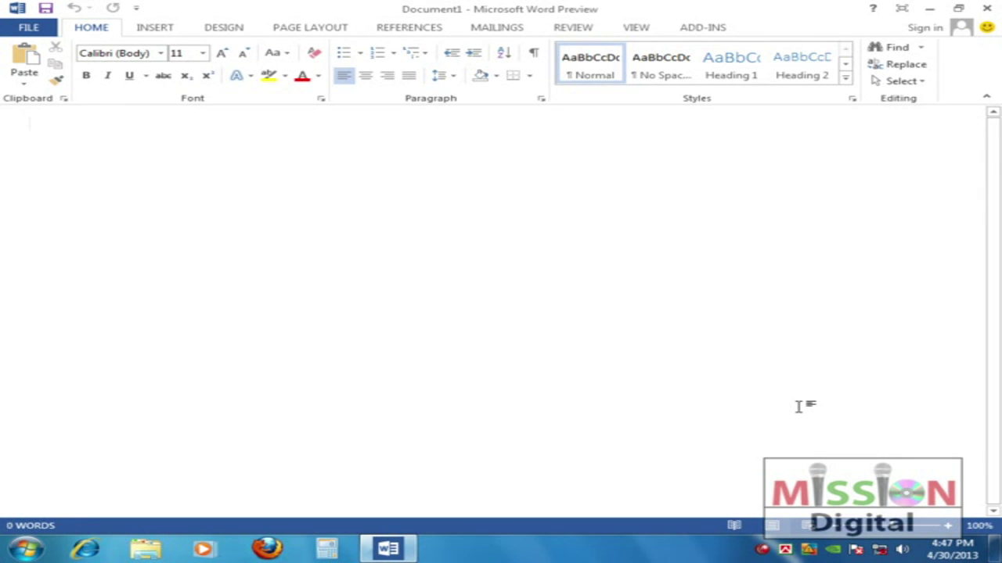
pyautogui.click(773, 525)
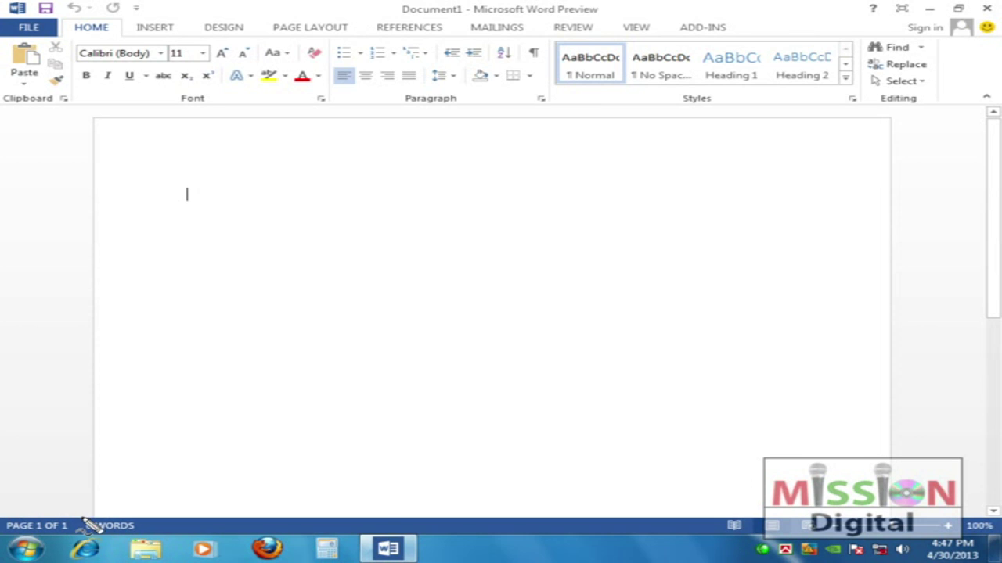
pyautogui.moveTo(82, 512)
pyautogui.mouseDown()
pyautogui.moveTo(139, 535)
pyautogui.moveTo(74, 533)
pyautogui.moveTo(82, 507)
pyautogui.mouseUp()
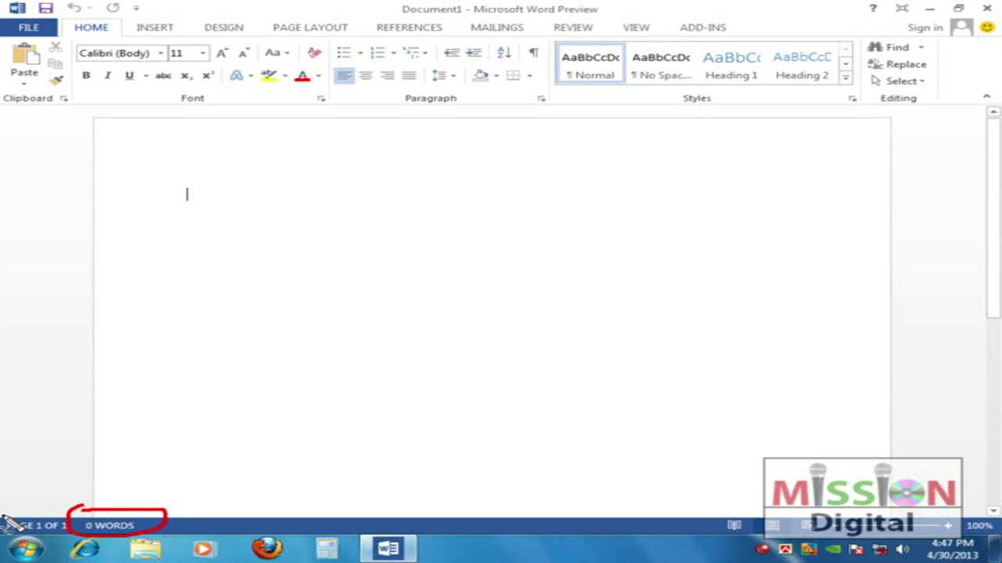
pyautogui.moveTo(8, 520)
pyautogui.mouseDown()
pyautogui.moveTo(75, 513)
pyautogui.moveTo(72, 535)
pyautogui.moveTo(16, 537)
pyautogui.moveTo(8, 520)
pyautogui.mouseUp()
pyautogui.press('Escape')
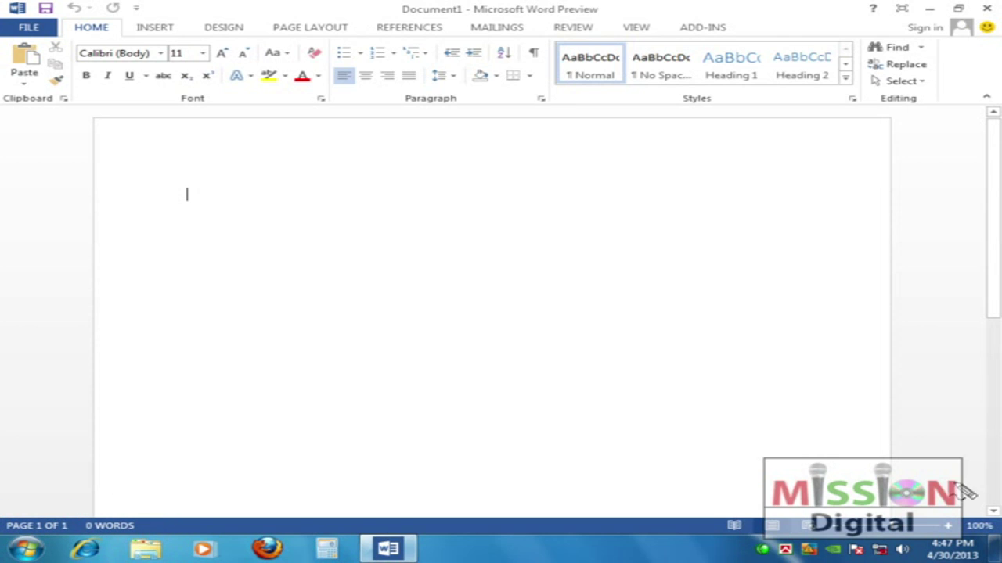
pyautogui.moveTo(823, 514)
pyautogui.mouseDown()
pyautogui.moveTo(996, 512)
pyautogui.moveTo(964, 537)
pyautogui.mouseUp()
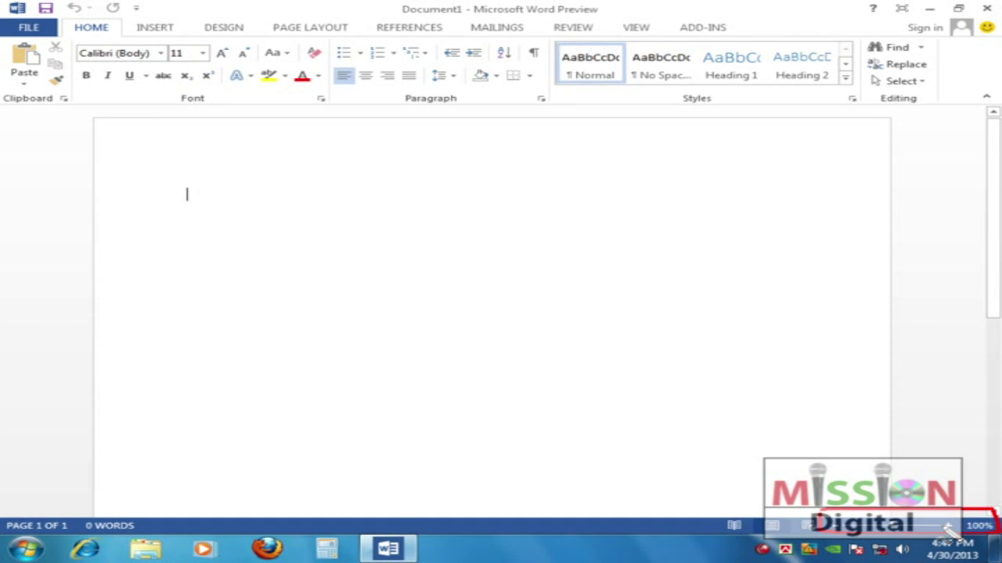
pyautogui.press('Escape')
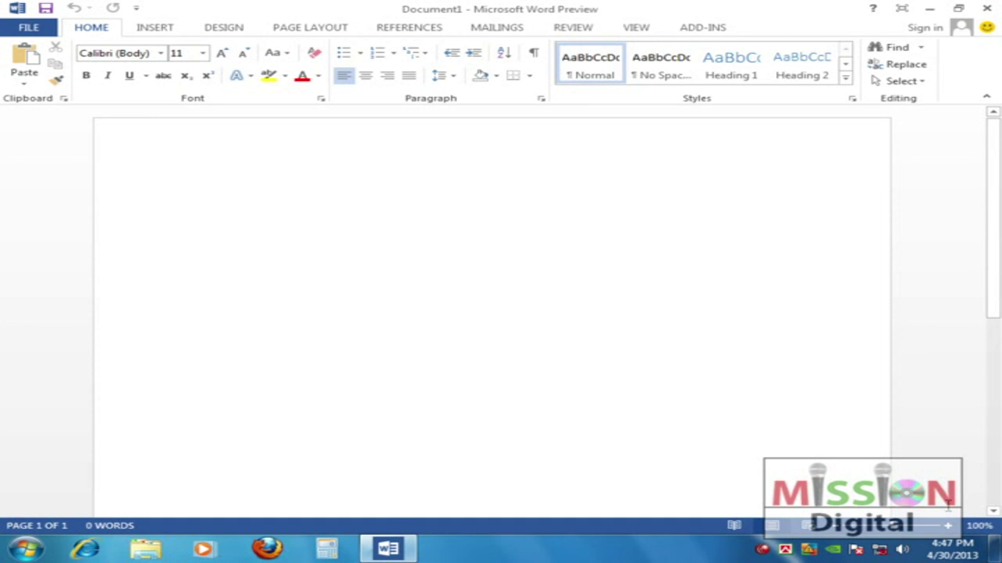
# Enlarge the page view in small increments, and reduce it again to 50%
pyautogui.click(948, 526)
pyautogui.click(948, 526)
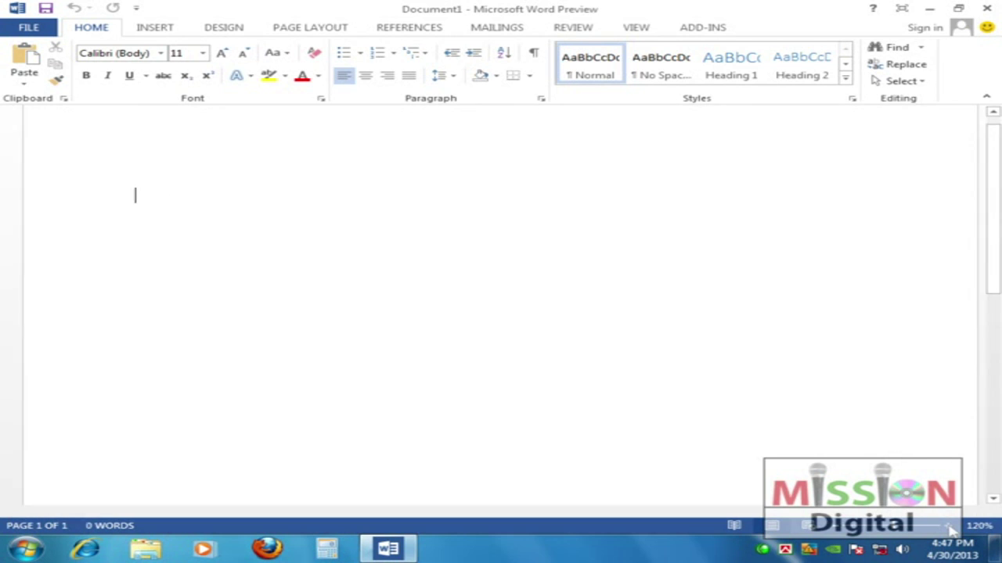
pyautogui.click(947, 526)
pyautogui.click(832, 532)
pyautogui.click(832, 532)
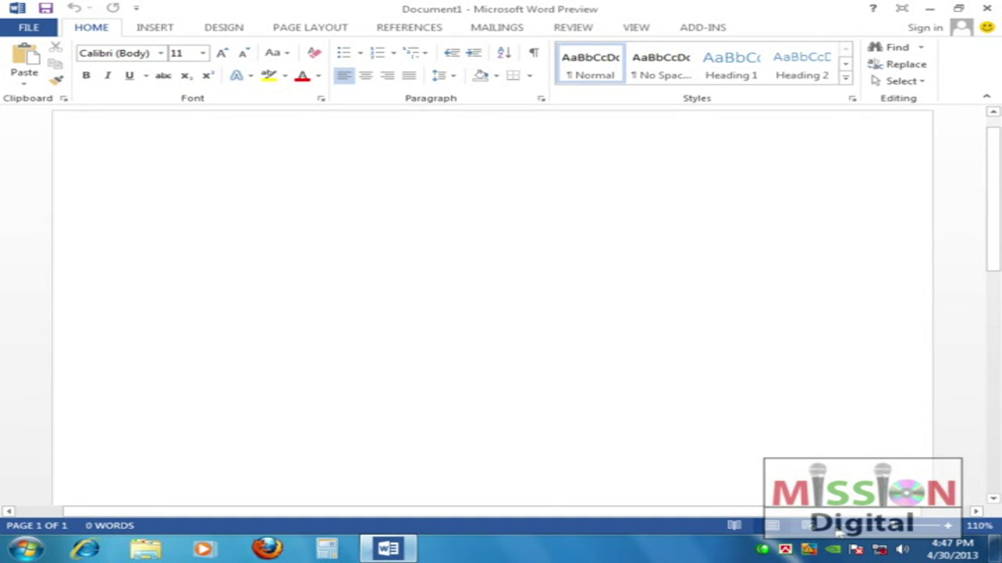
pyautogui.click(833, 532)
pyautogui.click(834, 532)
pyautogui.click(834, 533)
pyautogui.click(834, 532)
pyautogui.click(834, 532)
pyautogui.click(834, 533)
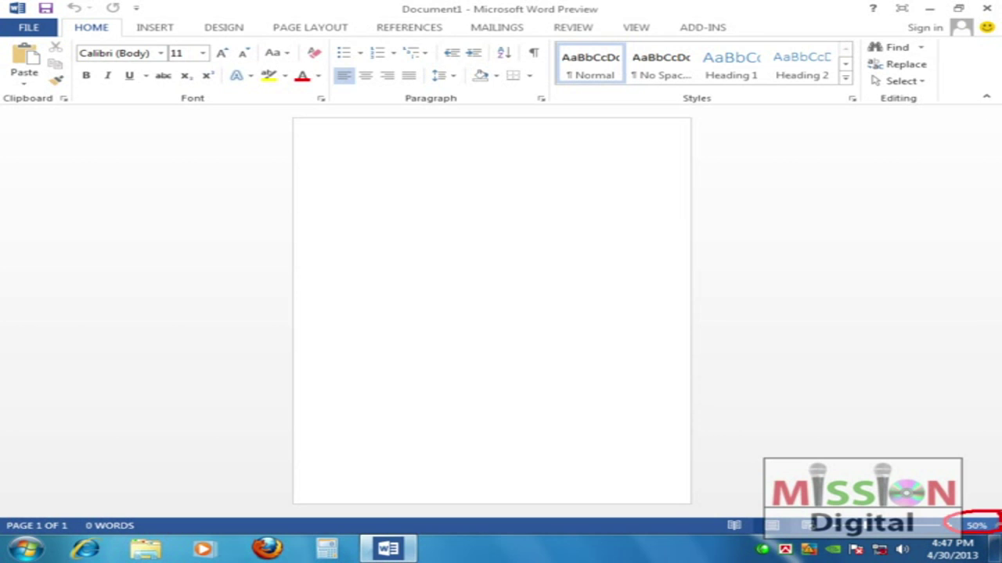
# Set the zoom of the page to exactly 100% using the Zoom settings
pyautogui.click(977, 525)
pyautogui.moveTo(445, 146); pyautogui.dragTo(426, 153)
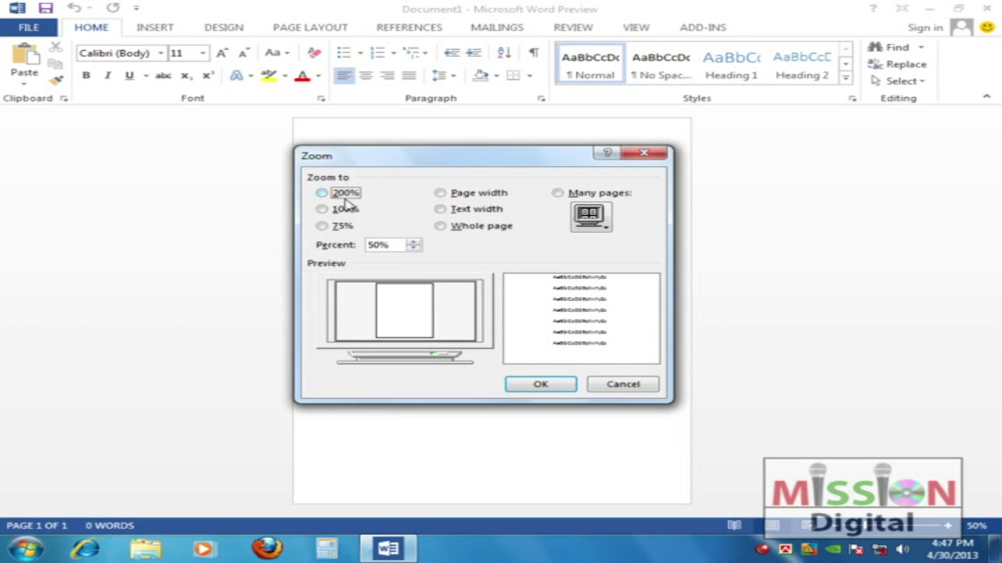
pyautogui.click(345, 194)
pyautogui.click(345, 210)
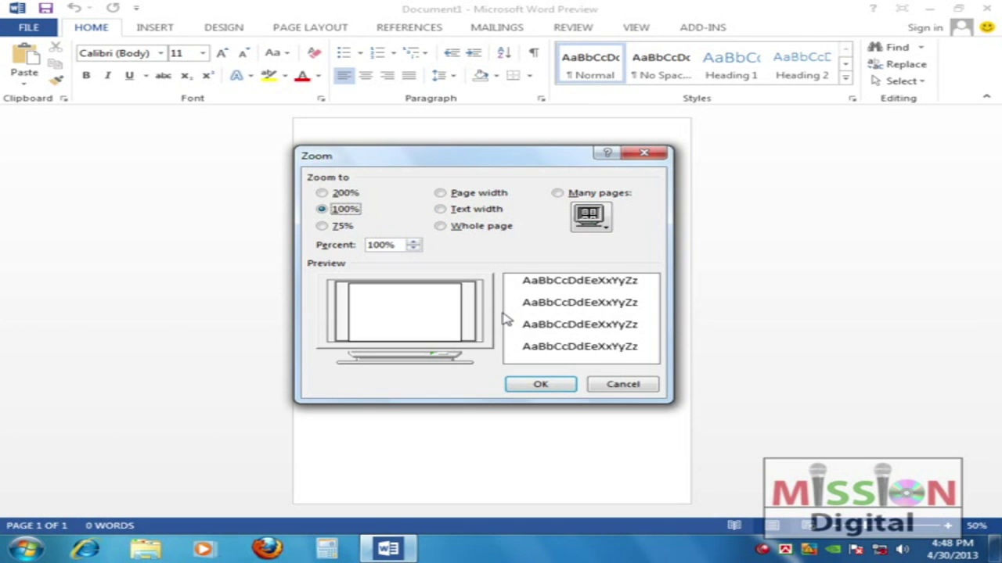
pyautogui.click(540, 384)
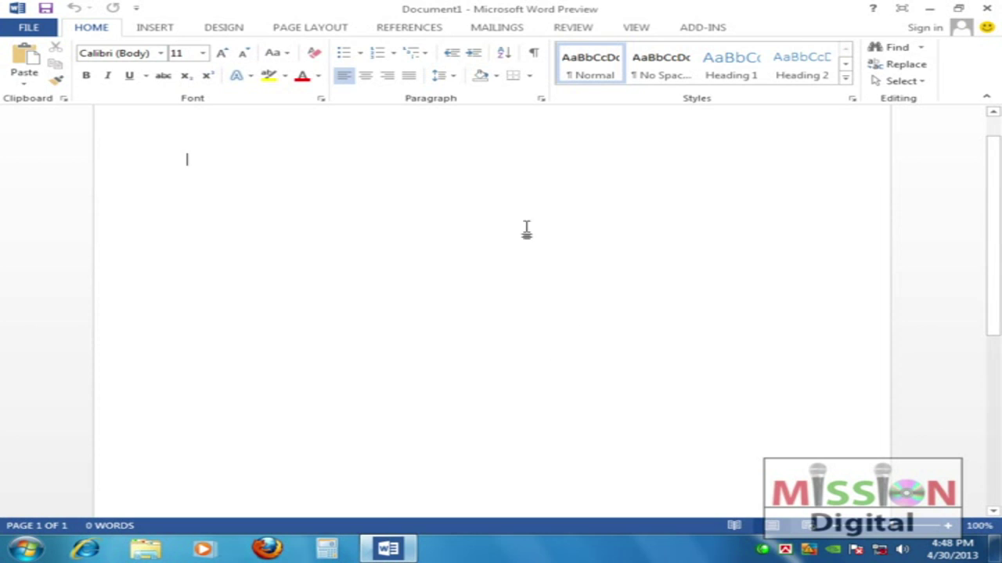
pyautogui.moveTo(997, 277); pyautogui.dragTo(994, 252)
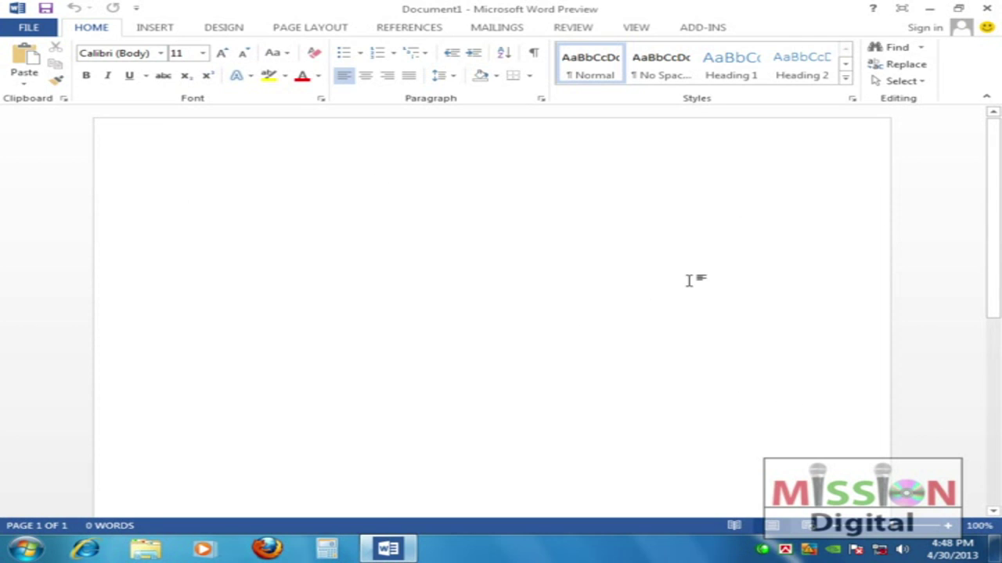
pyautogui.moveTo(994, 148)
pyautogui.mouseDown()
pyautogui.moveTo(984, 354)
pyautogui.moveTo(983, 125)
pyautogui.moveTo(983, 144)
pyautogui.mouseUp()
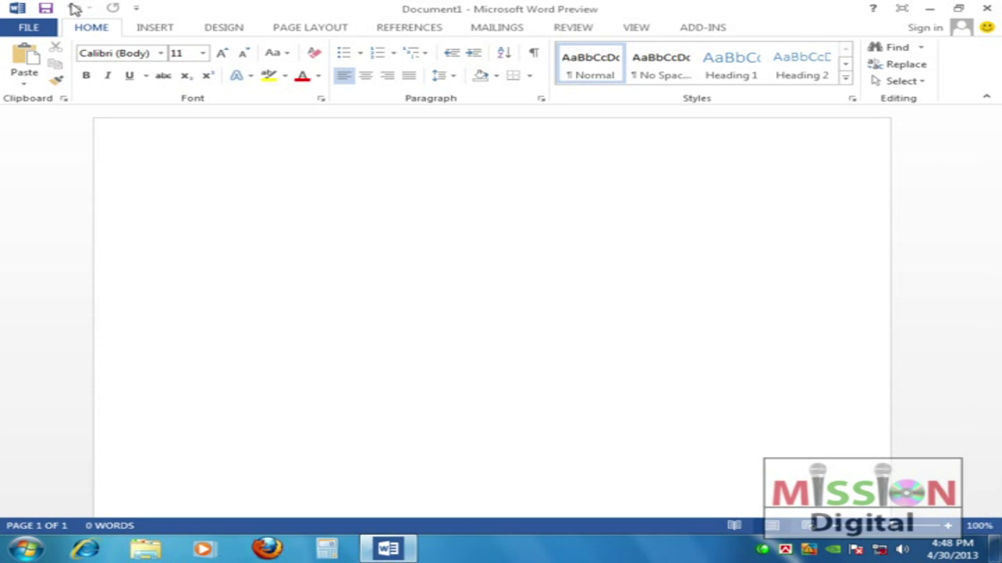
pyautogui.hotkey('ctrl', 'shift', 'd')
pyautogui.moveTo(91, 4)
pyautogui.mouseDown()
pyautogui.moveTo(91, 16)
pyautogui.moveTo(70, 3)
pyautogui.mouseUp()
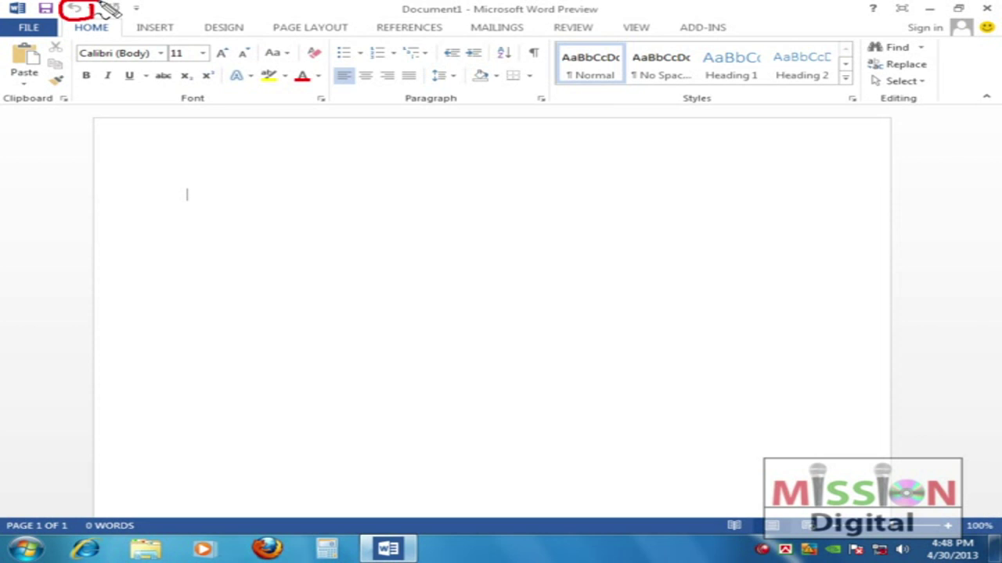
pyautogui.moveTo(130, 11)
pyautogui.mouseDown()
pyautogui.moveTo(105, 26)
pyautogui.moveTo(139, 12)
pyautogui.mouseUp()
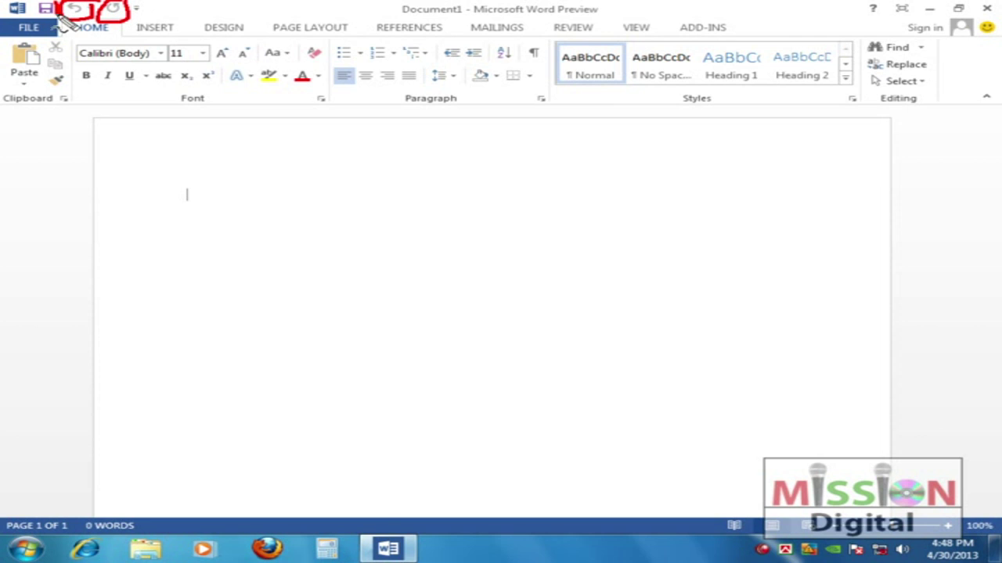
pyautogui.moveTo(40, 14); pyautogui.dragTo(66, 11)
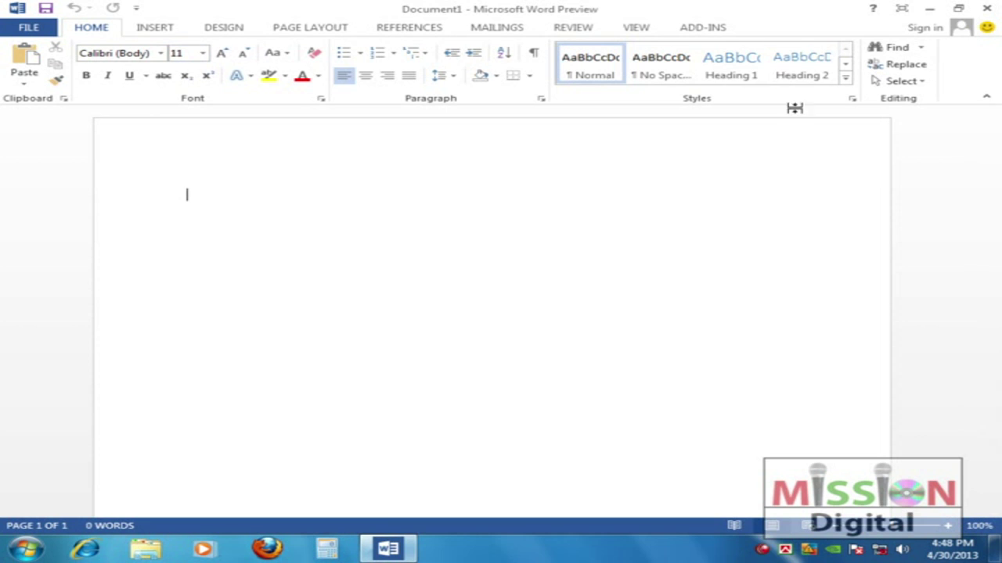
# View the full Paragraph settings again and dismiss them without changing anything
pyautogui.click(541, 99)
pyautogui.moveTo(549, 76); pyautogui.dragTo(539, 130)
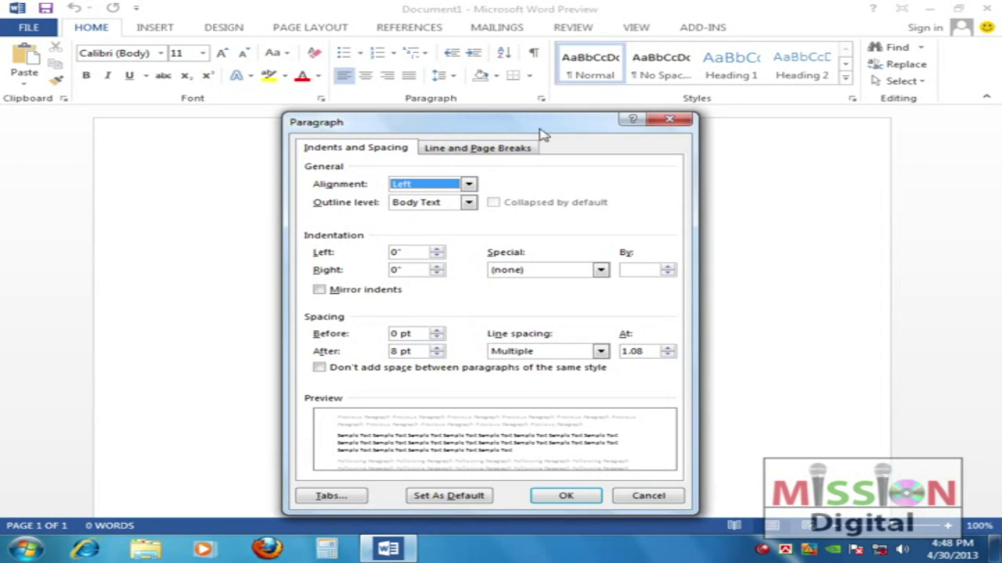
pyautogui.click(678, 122)
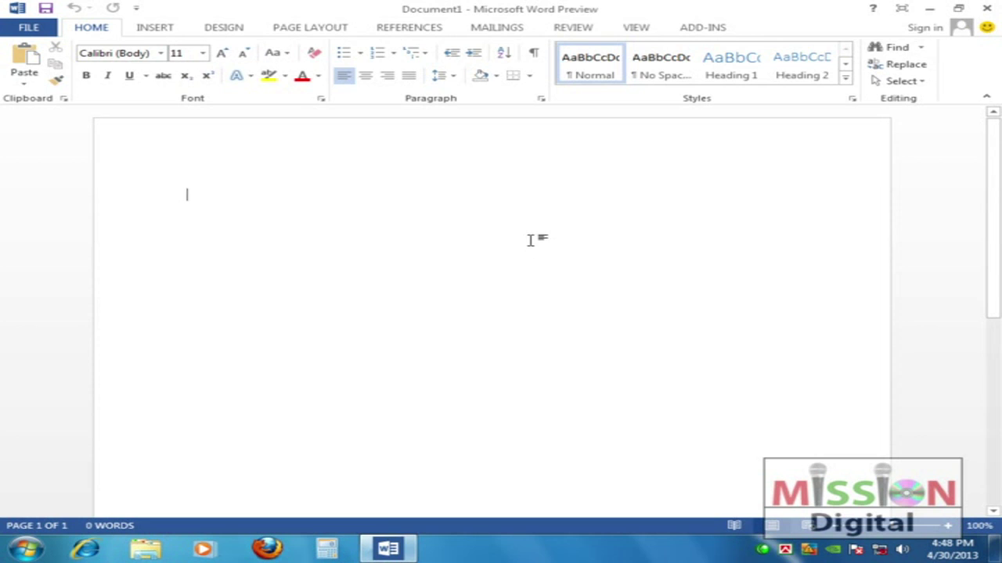
# Close the current blank document, and view the Open page before returning to the empty workspace
pyautogui.hotkey('ctrl', 'w')
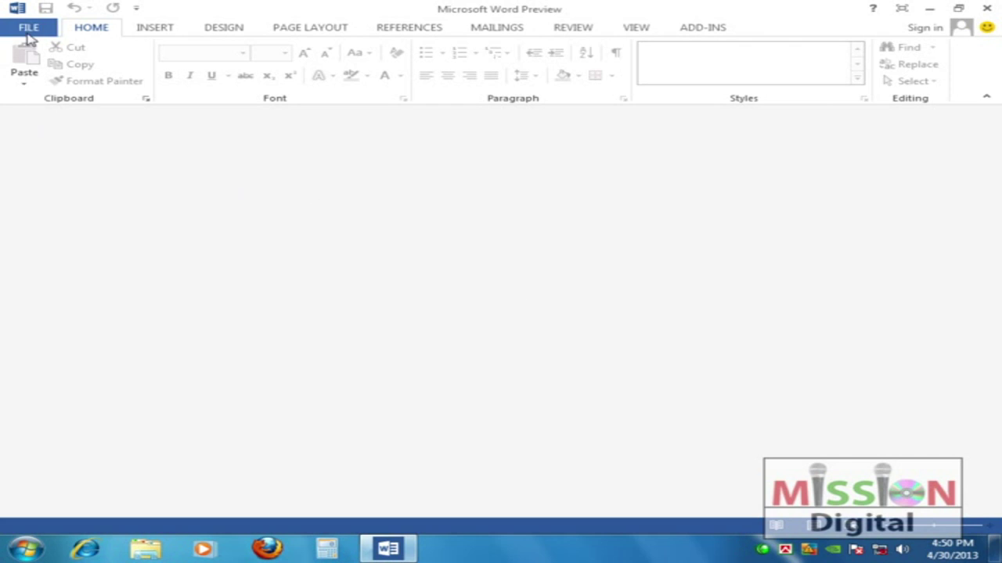
pyautogui.click(29, 30)
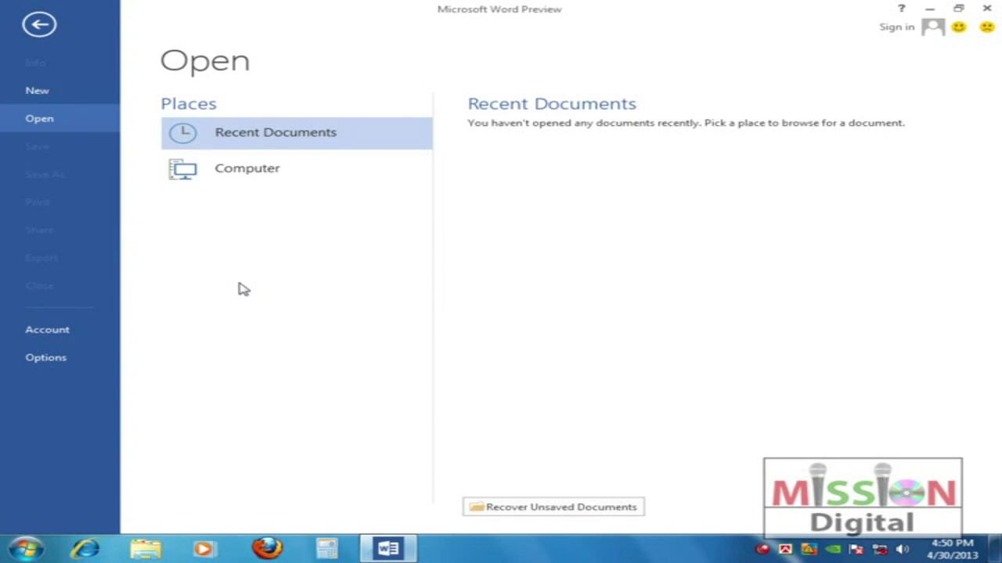
pyautogui.click(38, 27)
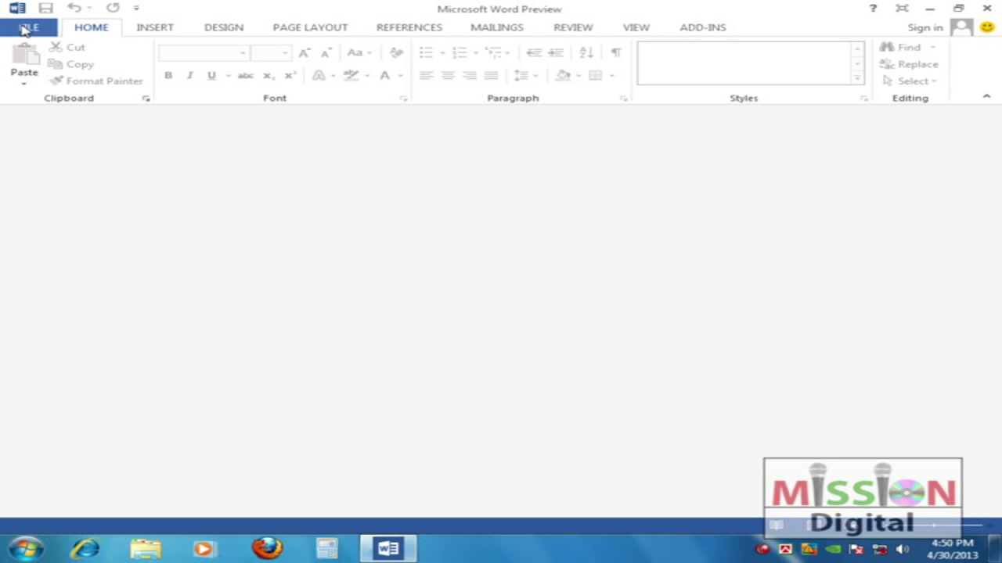
# Browse the templates for new files and create a new document from the Blank document template
pyautogui.click(25, 28)
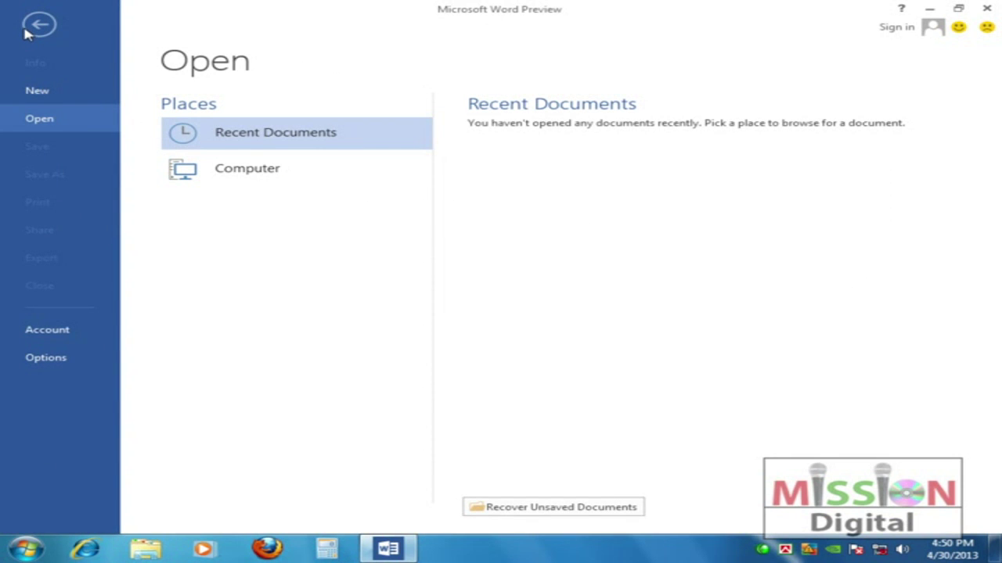
pyautogui.click(57, 92)
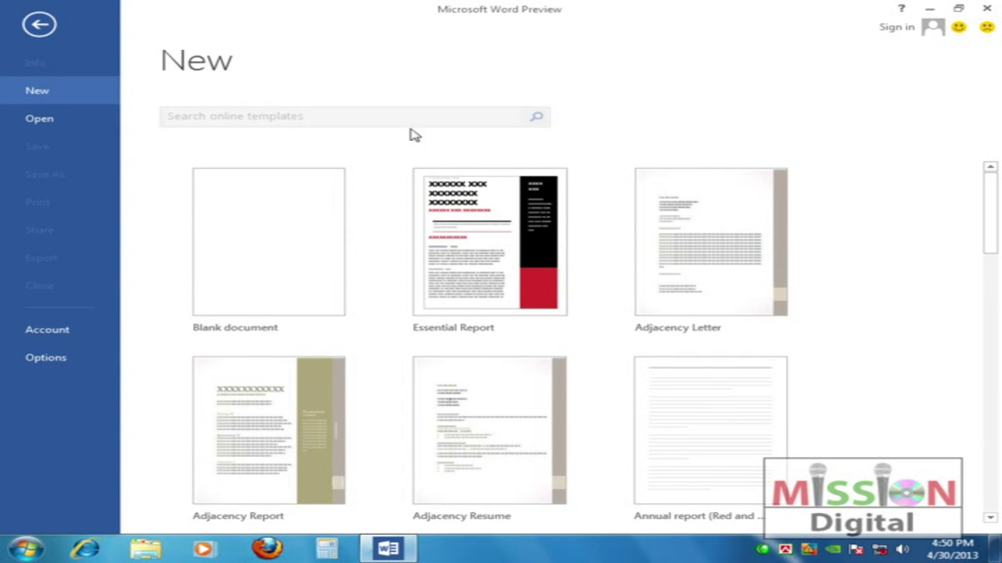
pyautogui.scroll(-3, 459, 284)
pyautogui.scroll(3, 459, 284)
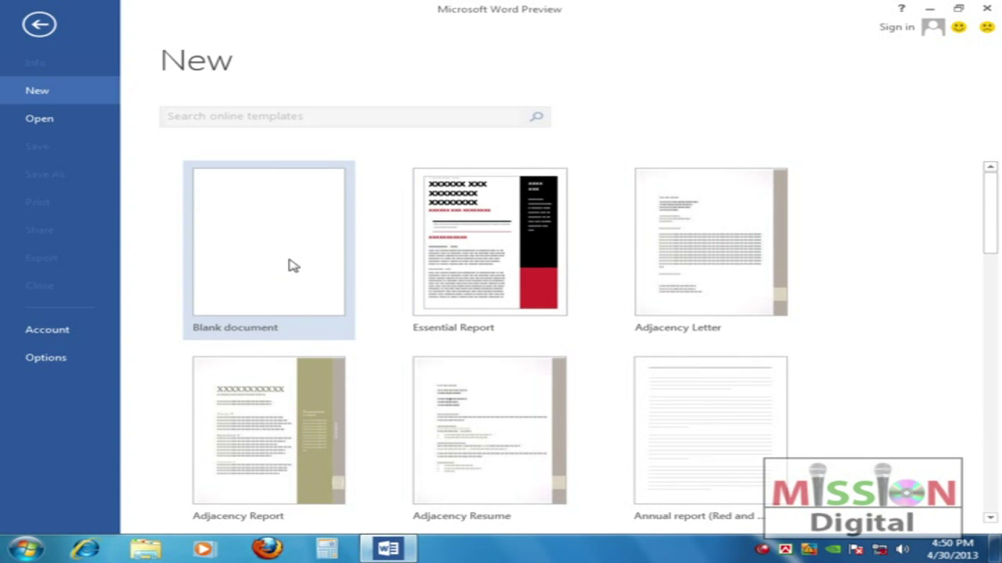
pyautogui.click(258, 252)
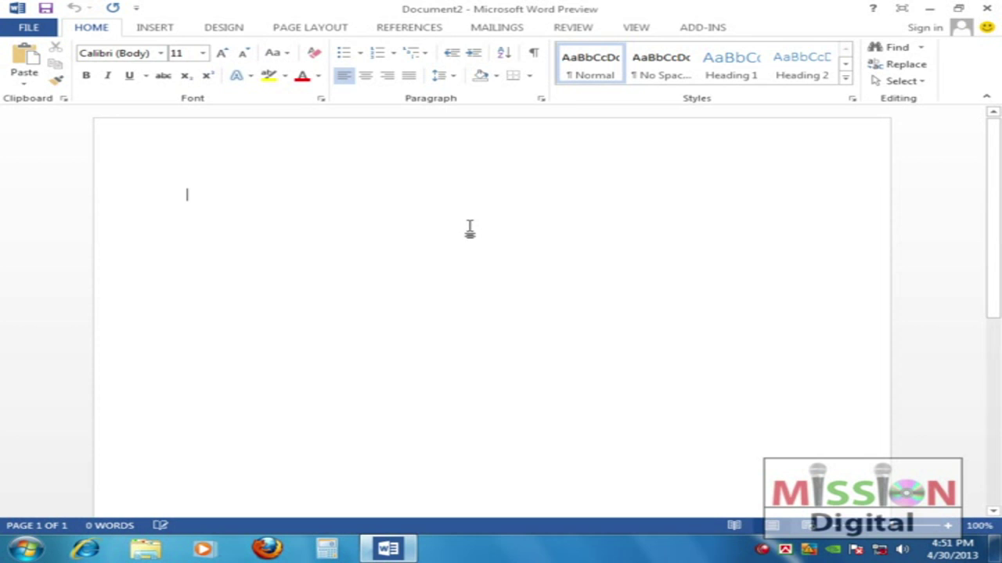
# Close the open document without exiting the program, and create another blank document
pyautogui.click(25, 28)
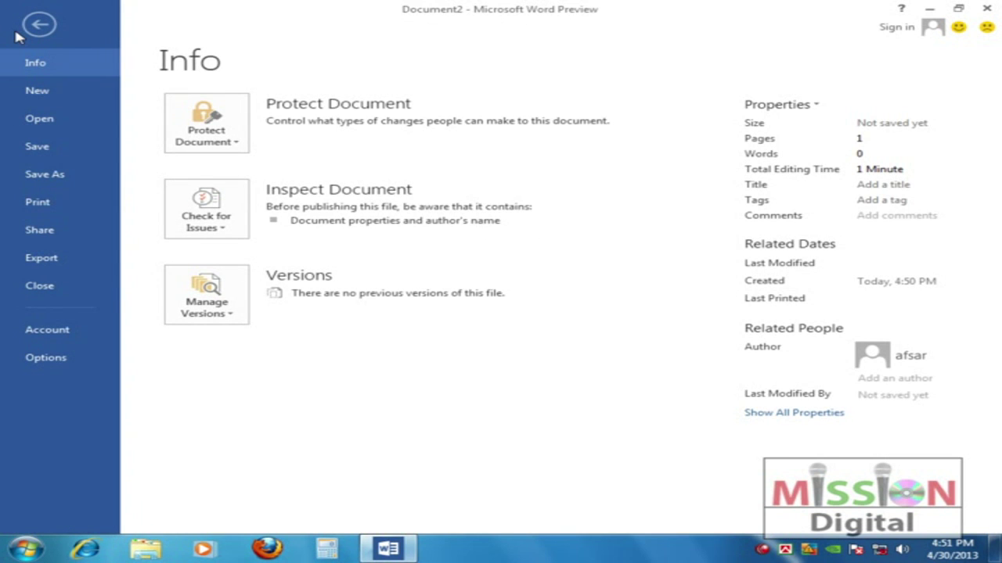
pyautogui.click(43, 287)
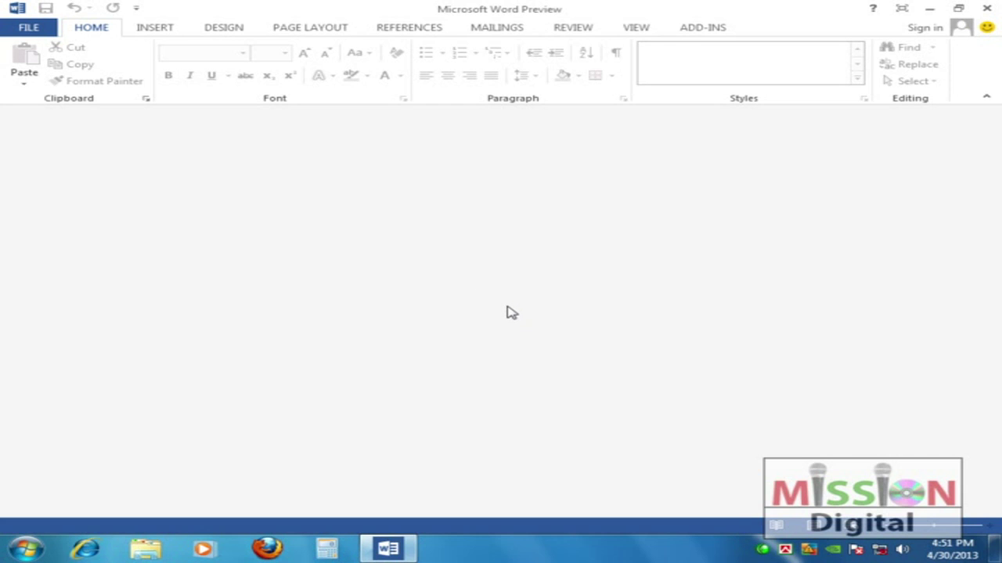
pyautogui.hotkey('ctrl', 'n')
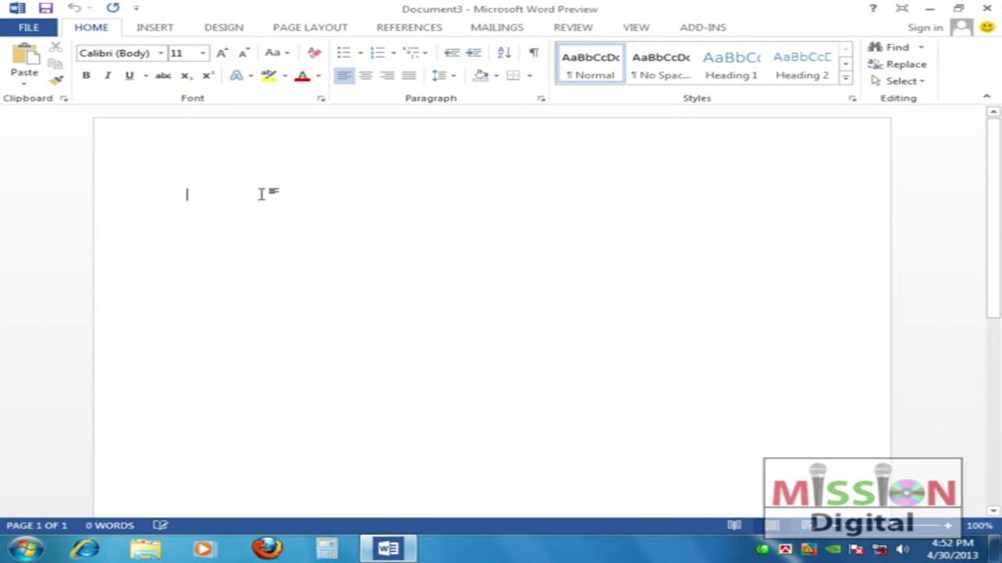
# Start saving the new document and browse the computer for a folder to save it in
pyautogui.click(25, 28)
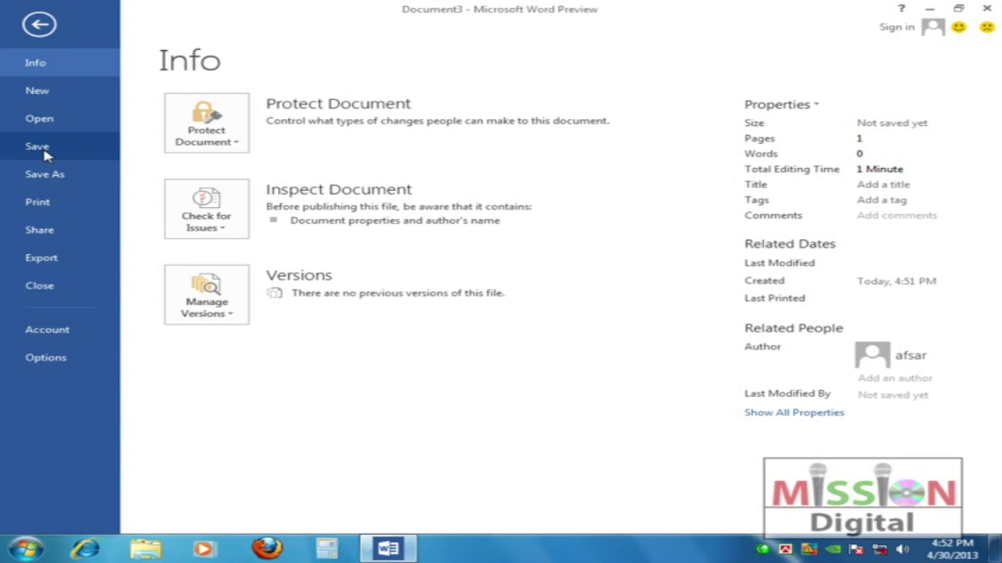
pyautogui.click(42, 153)
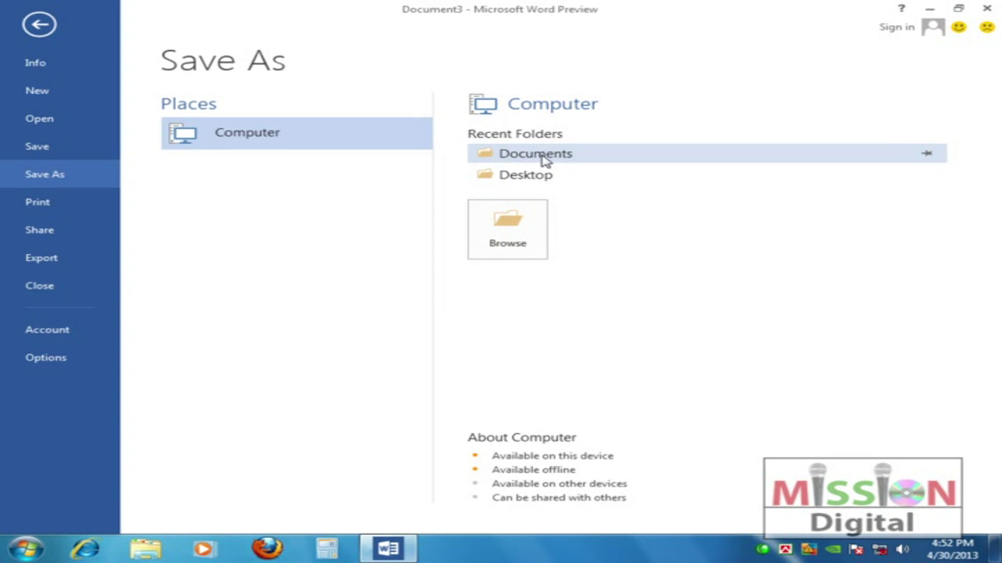
pyautogui.click(516, 239)
pyautogui.moveTo(294, 22); pyautogui.dragTo(466, 74)
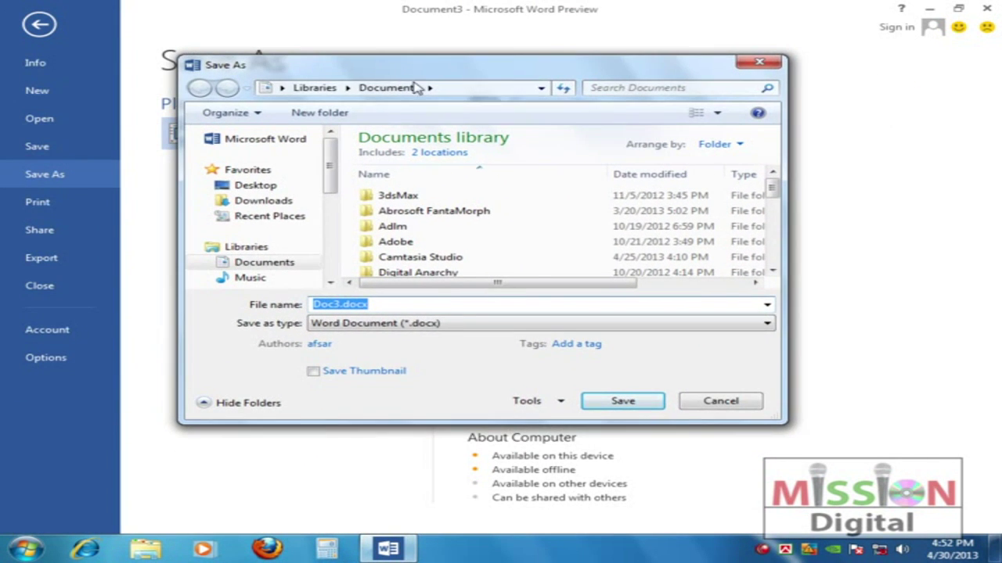
# Look through the WinXP (D:) and New (F:) drives as possible save locations for Doc3.docx
pyautogui.scroll(-3, 331, 197)
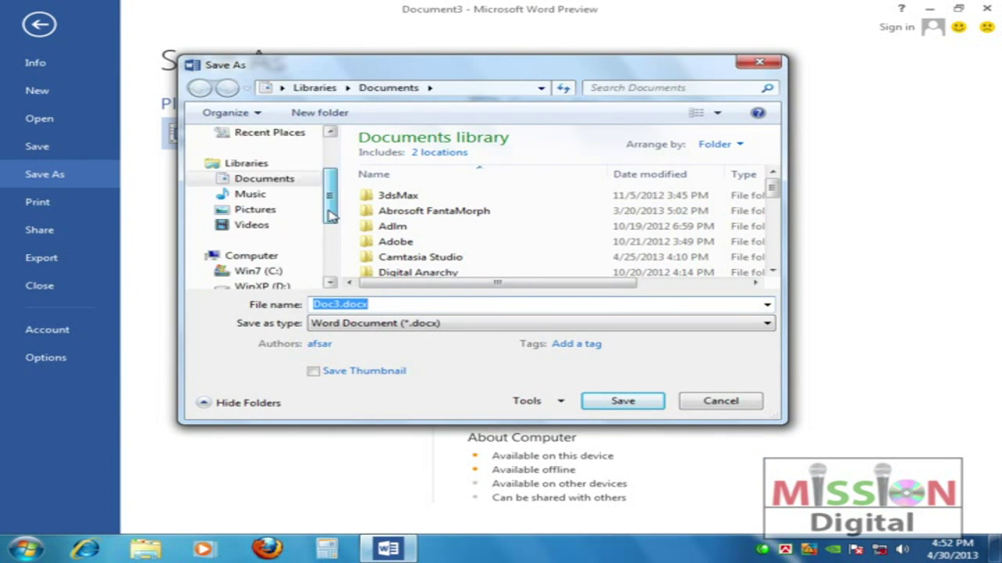
pyautogui.click(284, 226)
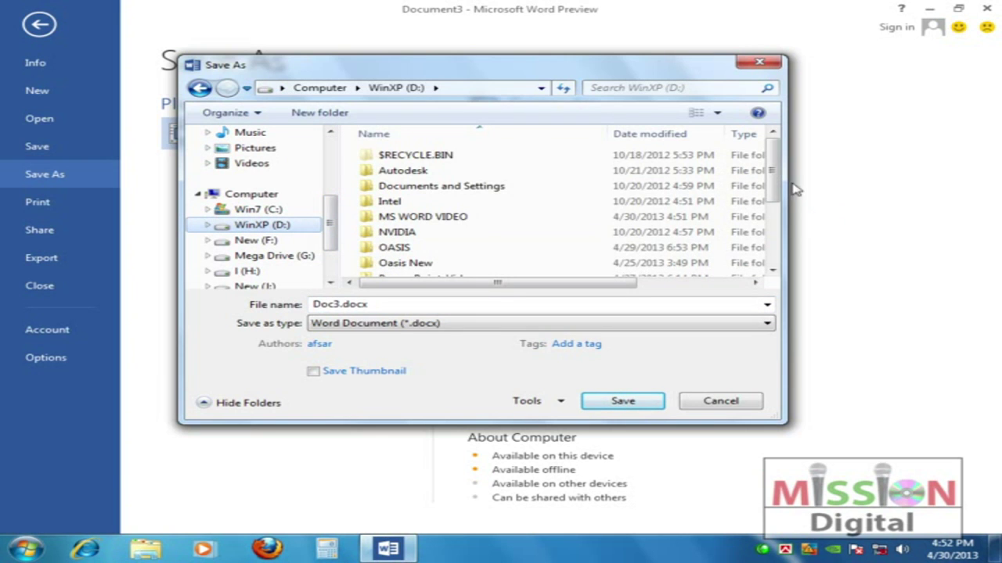
pyautogui.scroll(-3, 773, 188)
pyautogui.click(438, 306)
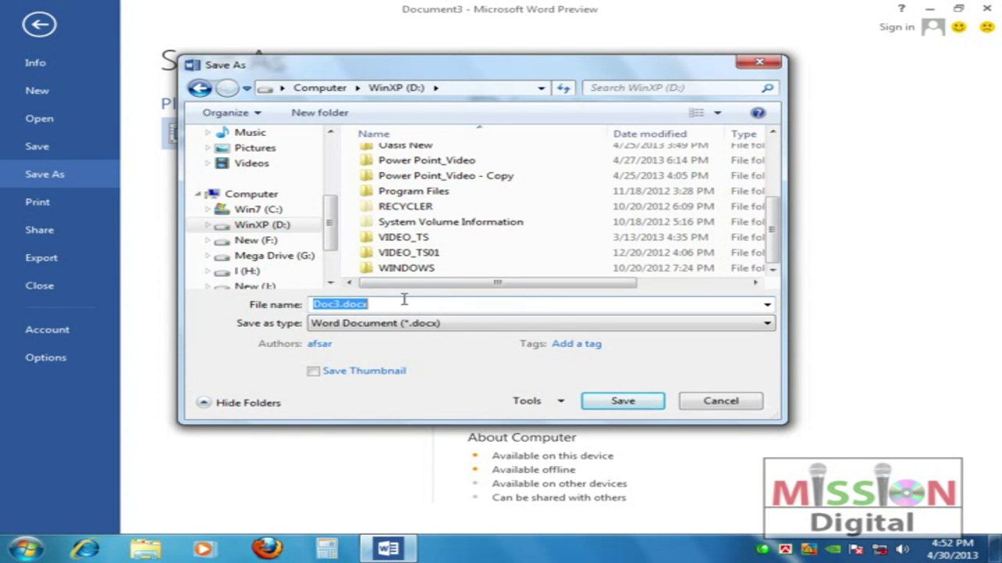
pyautogui.click(262, 241)
pyautogui.click(407, 306)
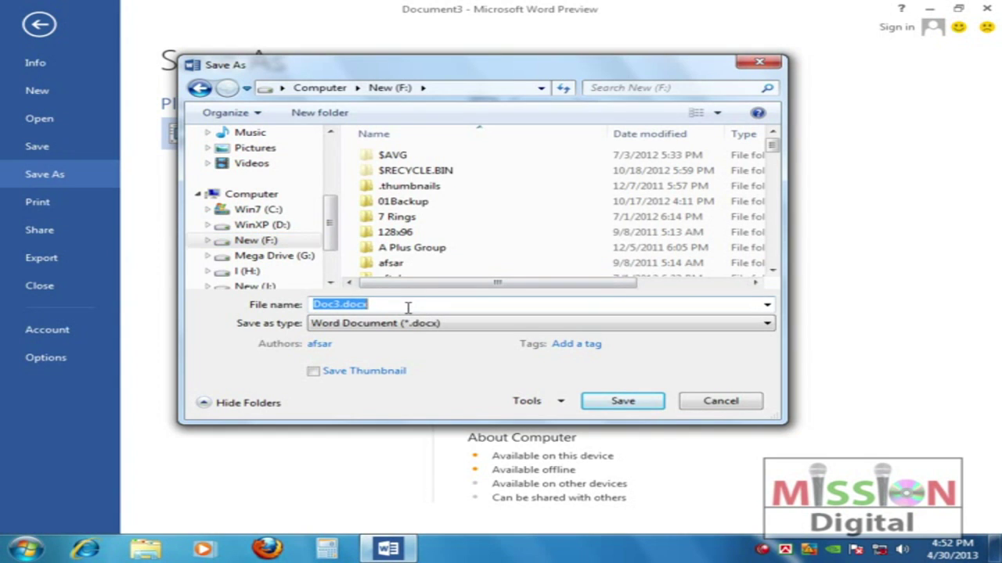
# Choose the Documents library as the save location for Doc3.docx
pyautogui.scroll(3, 329, 212)
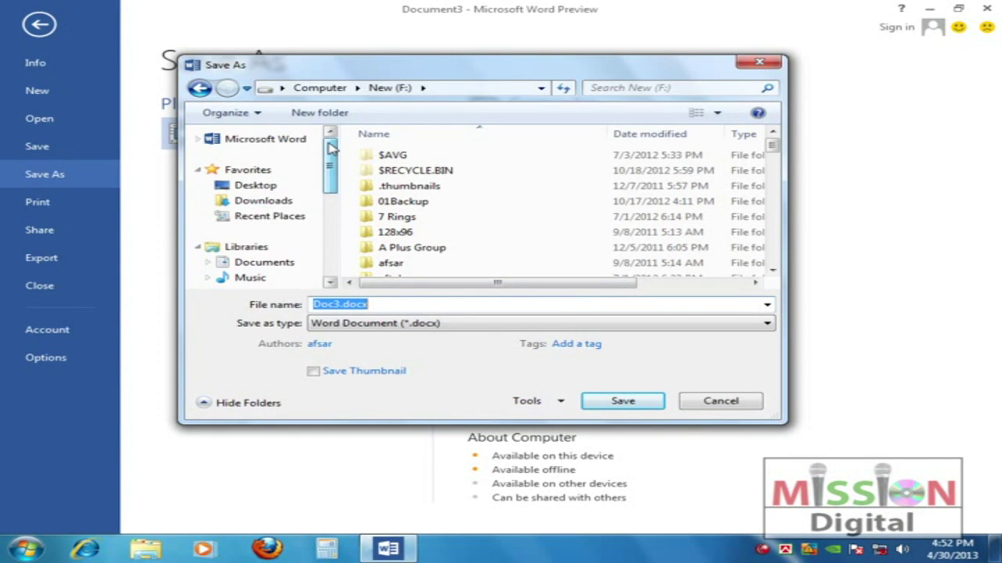
pyautogui.click(264, 202)
pyautogui.click(258, 263)
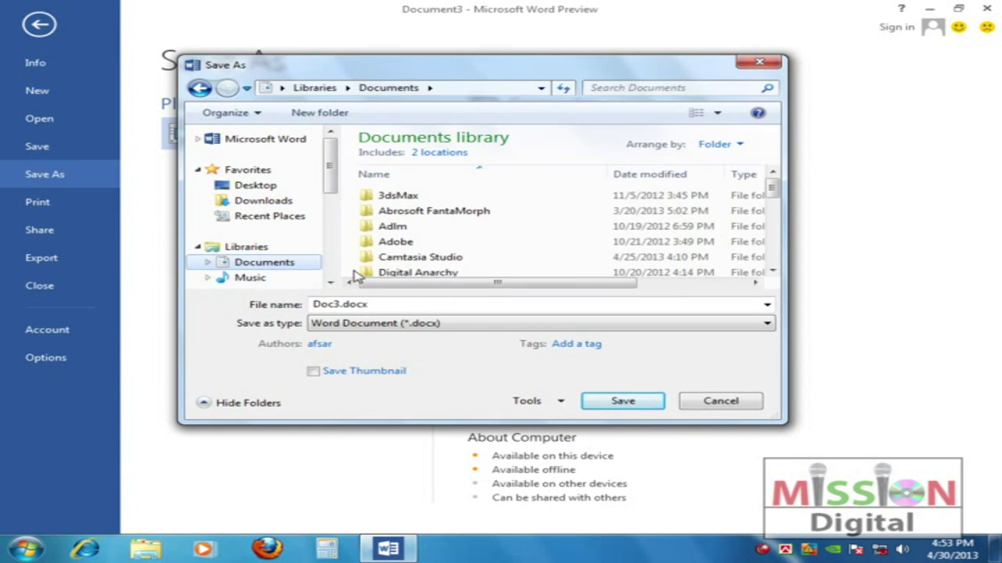
# Replace the proposed file name with "Mission Digital Document" for the new document
pyautogui.click(403, 306)
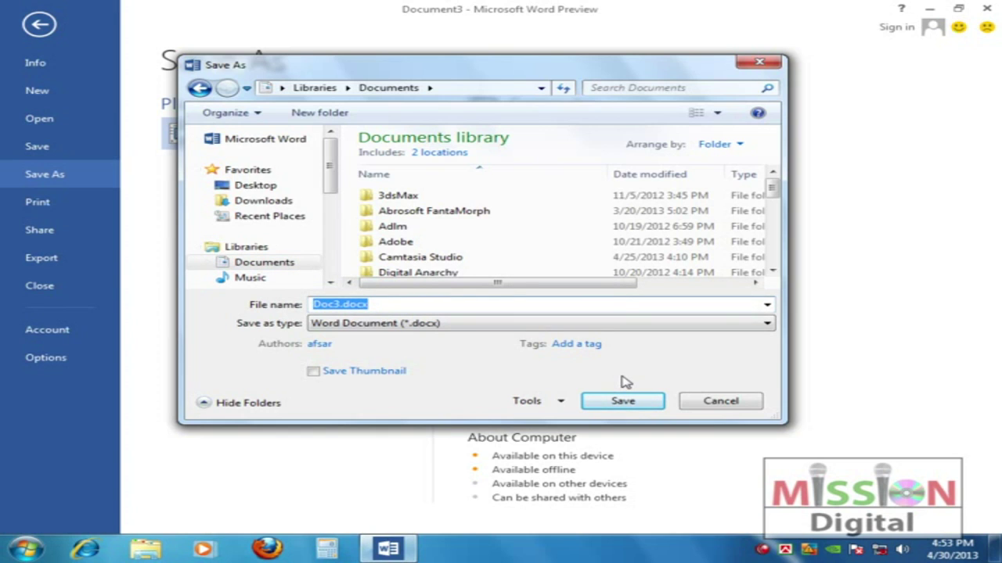
pyautogui.write('M')
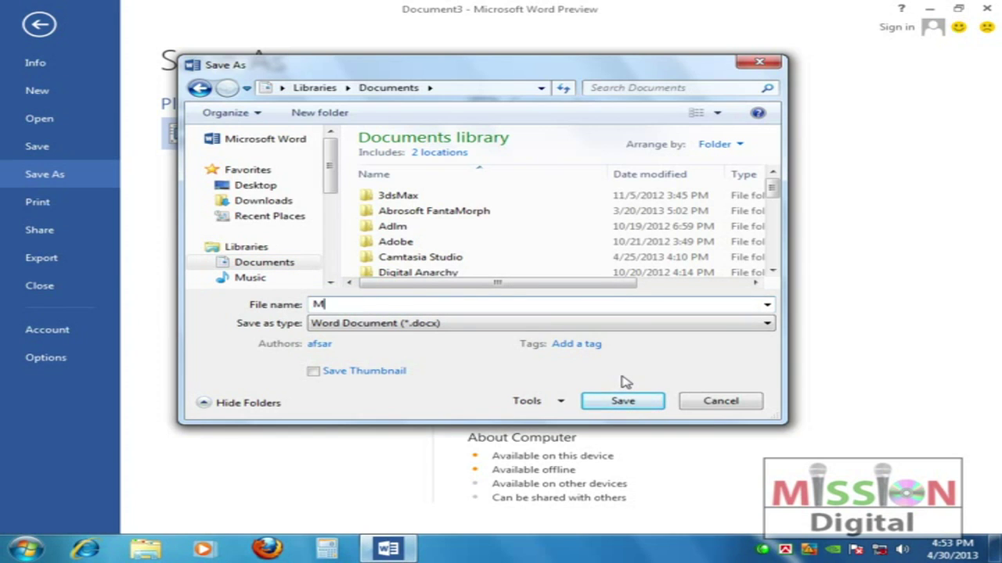
pyautogui.write('ission Digital Document')
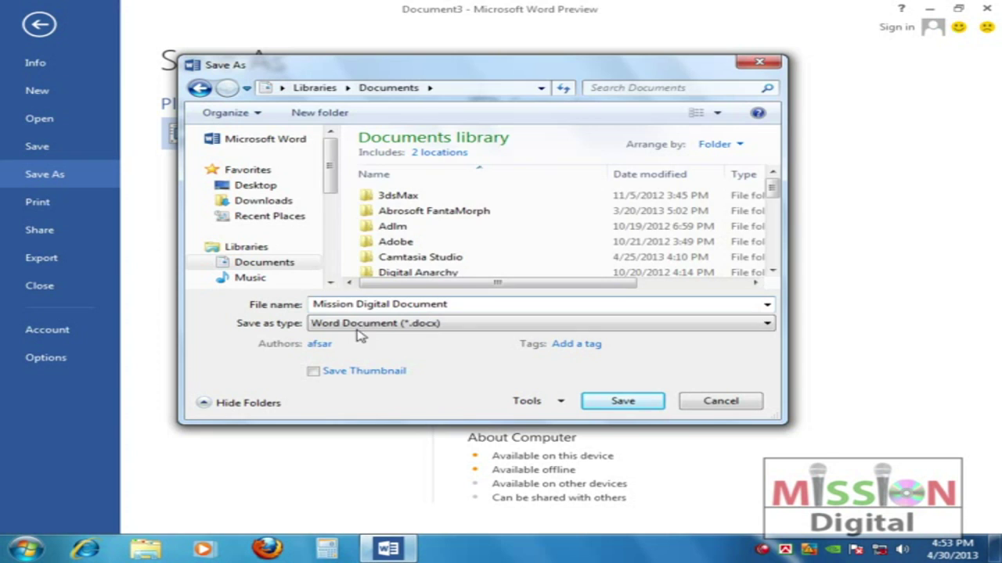
# Review the available file formats and choose Word 97-2003 Document (*.doc) as the format for saving
pyautogui.click(457, 325)
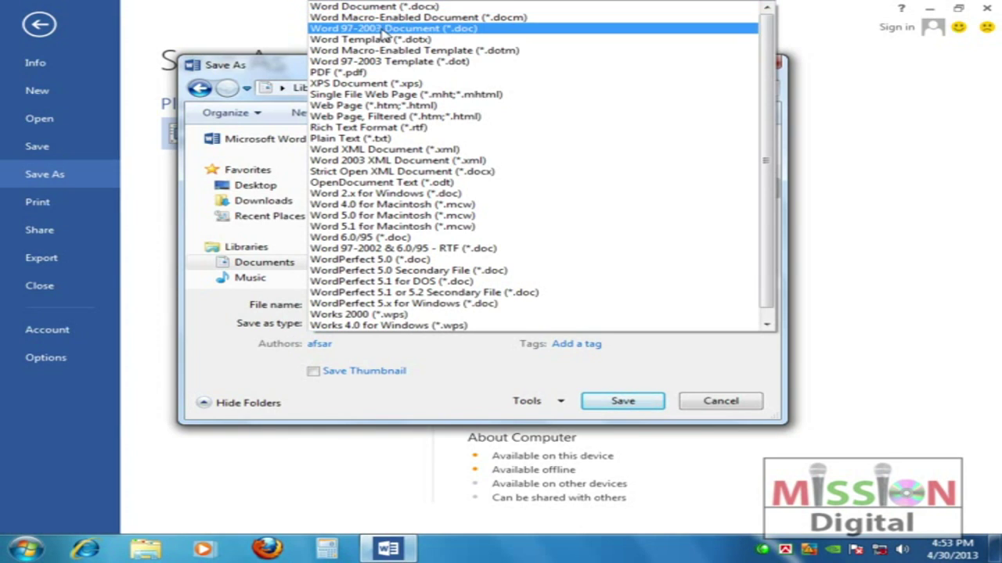
pyautogui.click(287, 69)
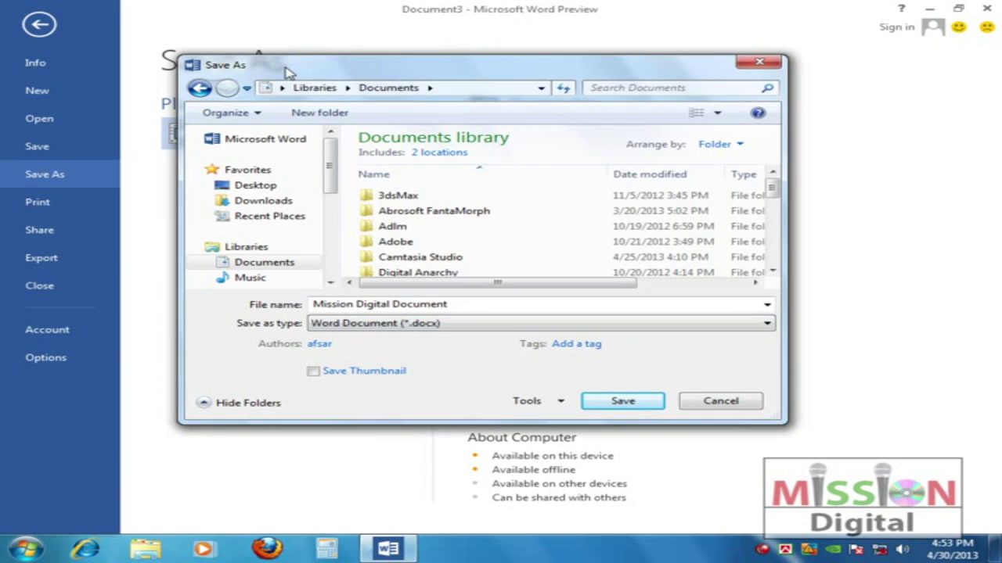
pyautogui.click(443, 328)
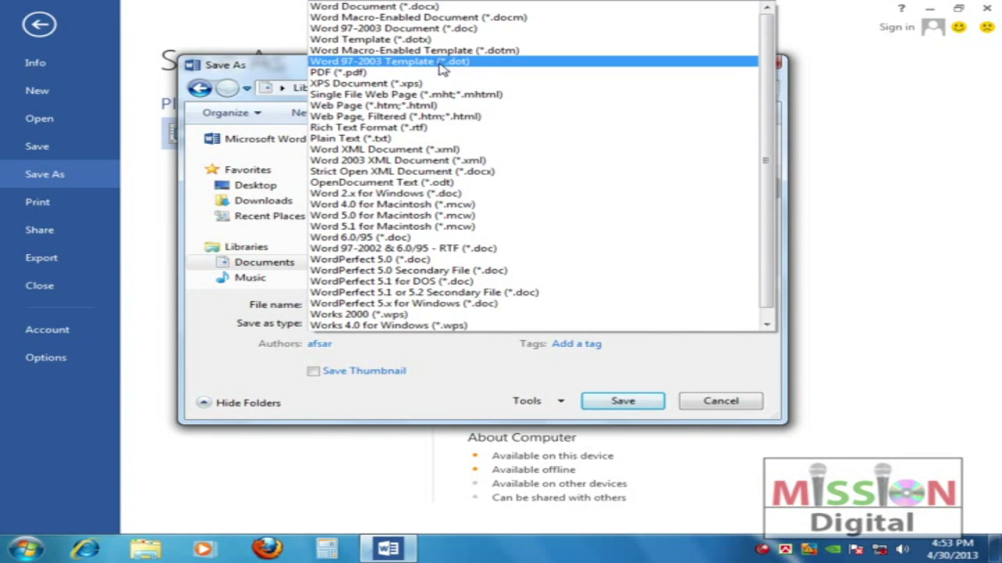
pyautogui.click(282, 77)
pyautogui.click(415, 324)
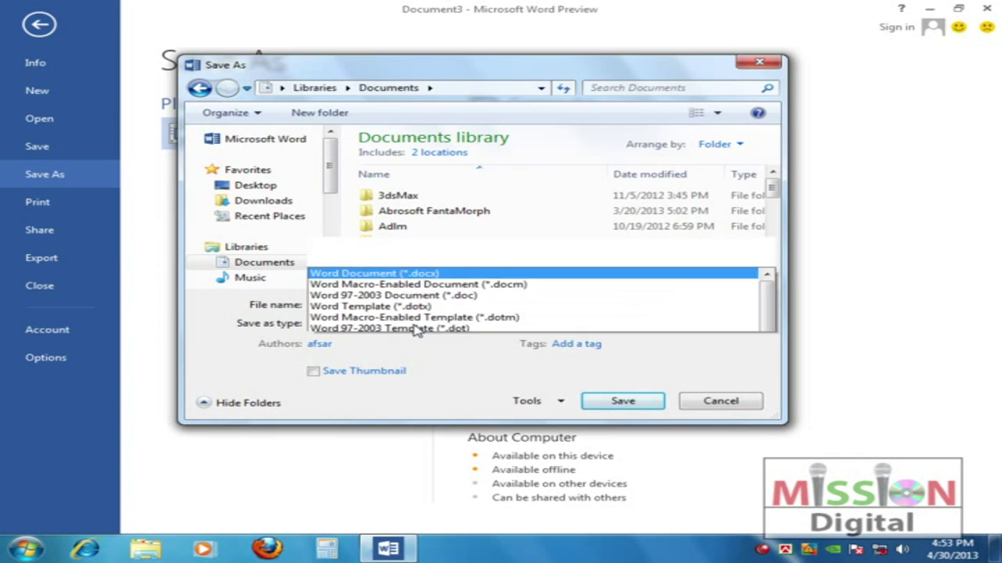
pyautogui.click(444, 32)
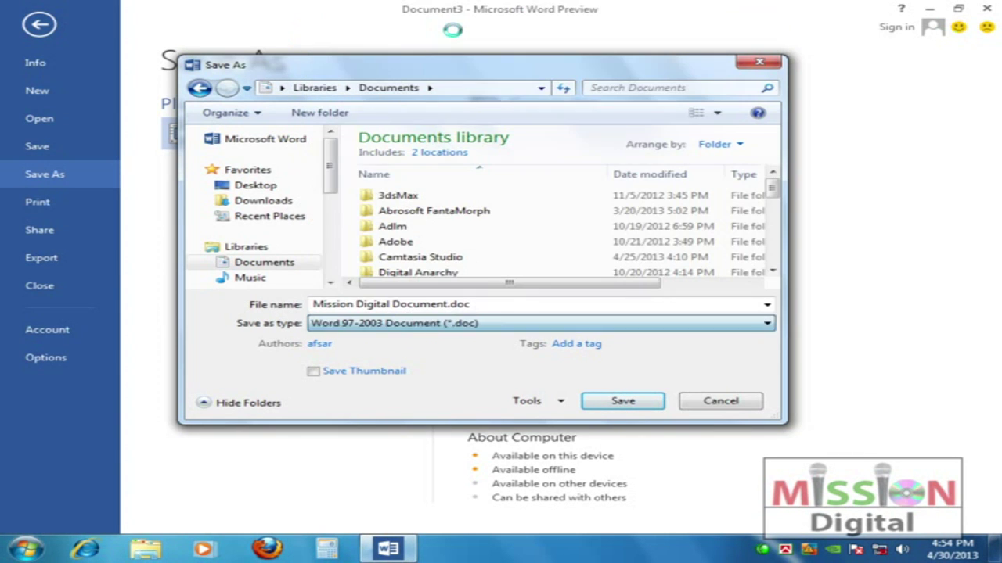
# Set the file format to Word Document (*.docx) and save the document in the Documents library
pyautogui.click(444, 328)
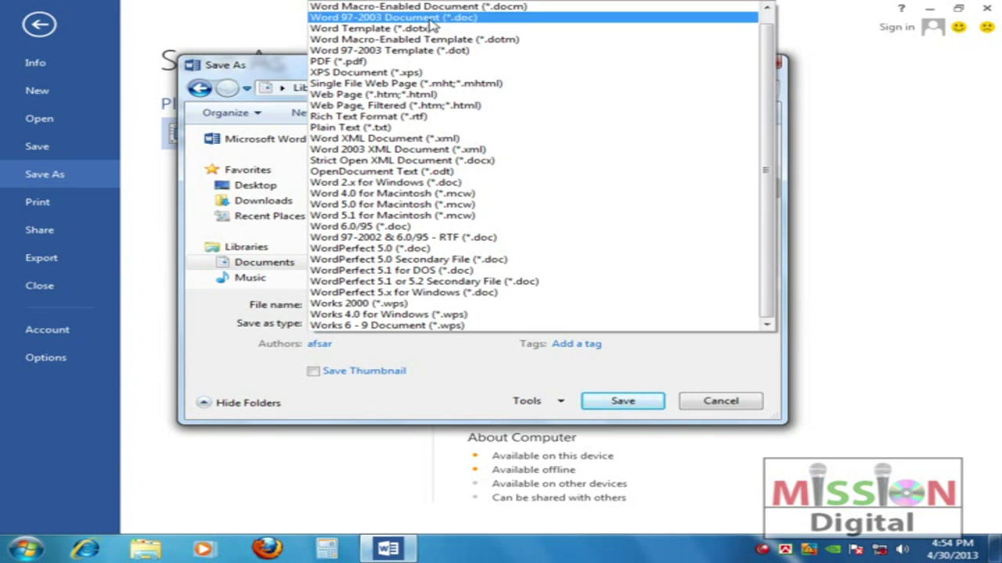
pyautogui.scroll(1, 375, 12)
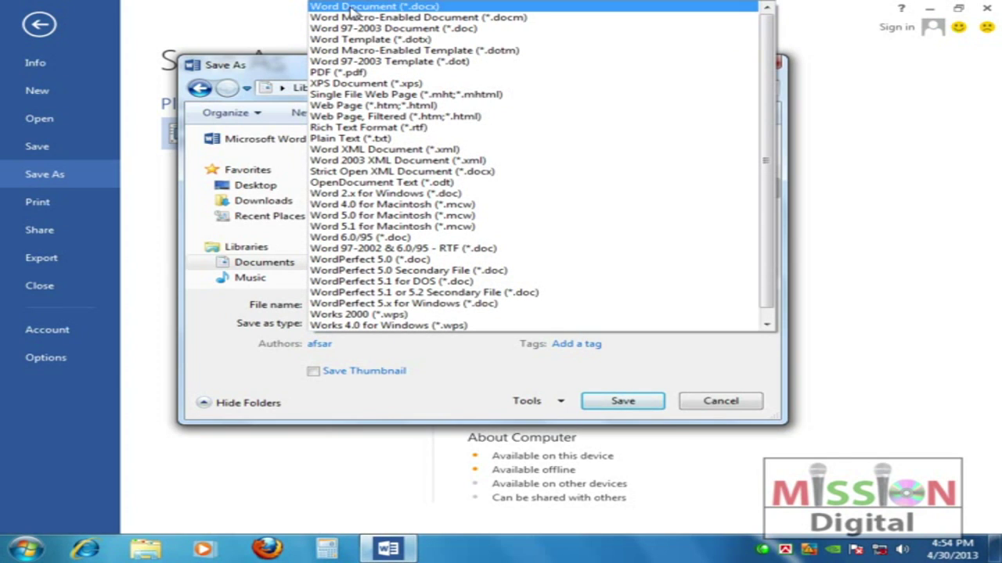
pyautogui.click(430, 7)
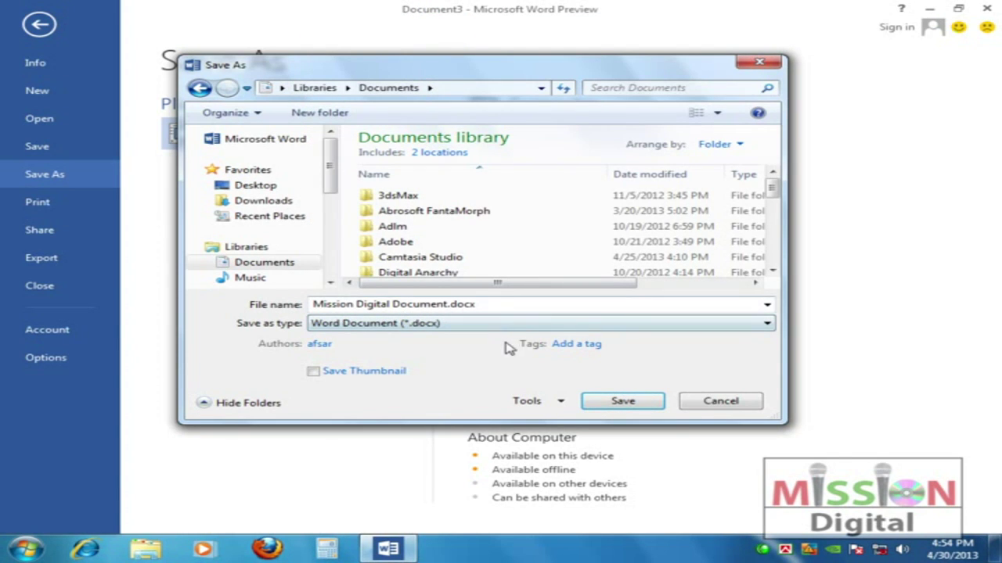
pyautogui.click(622, 406)
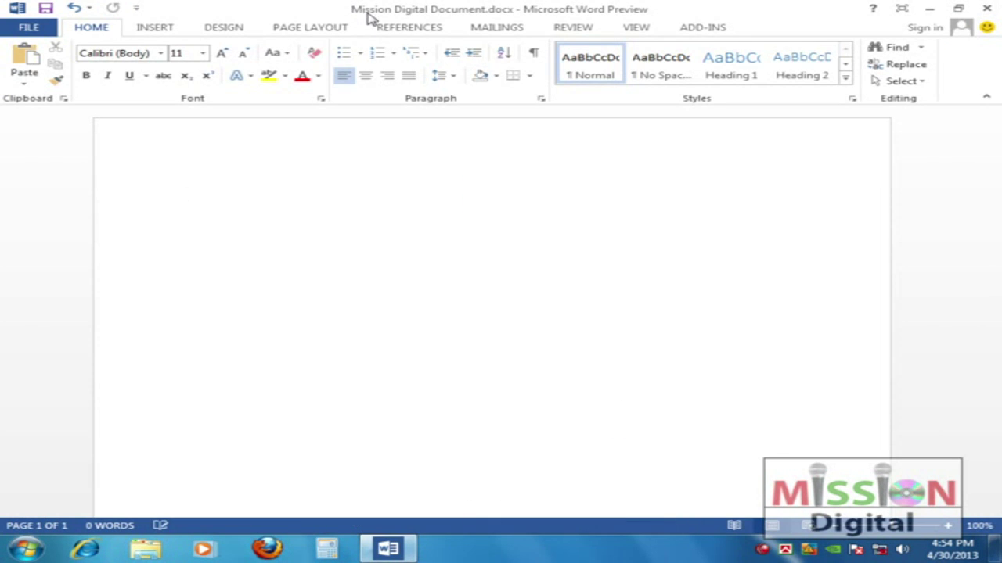
pyautogui.moveTo(429, 35)
pyautogui.mouseDown()
pyautogui.moveTo(530, 26)
pyautogui.moveTo(501, 9)
pyautogui.moveTo(336, 19)
pyautogui.mouseUp()
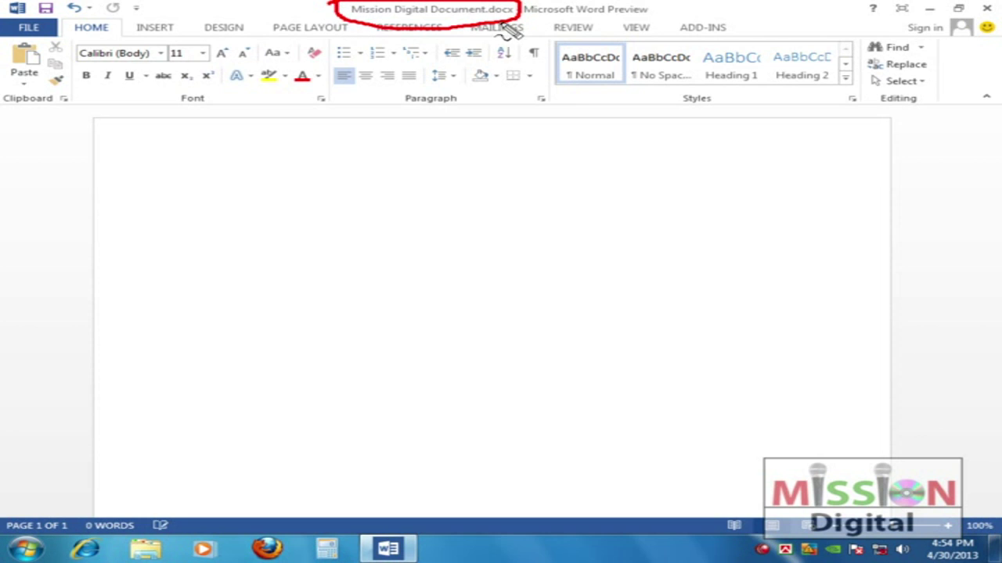
pyautogui.press('Escape')
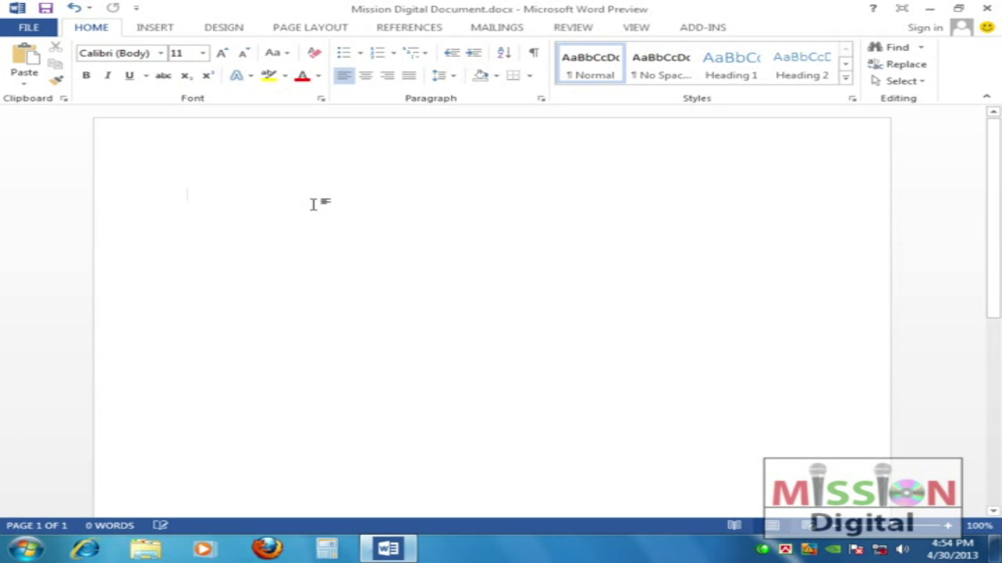
# Enter the random sample text "Ksdjk sdfksldj f" on the blank page and save the document
pyautogui.write('ksdjk')
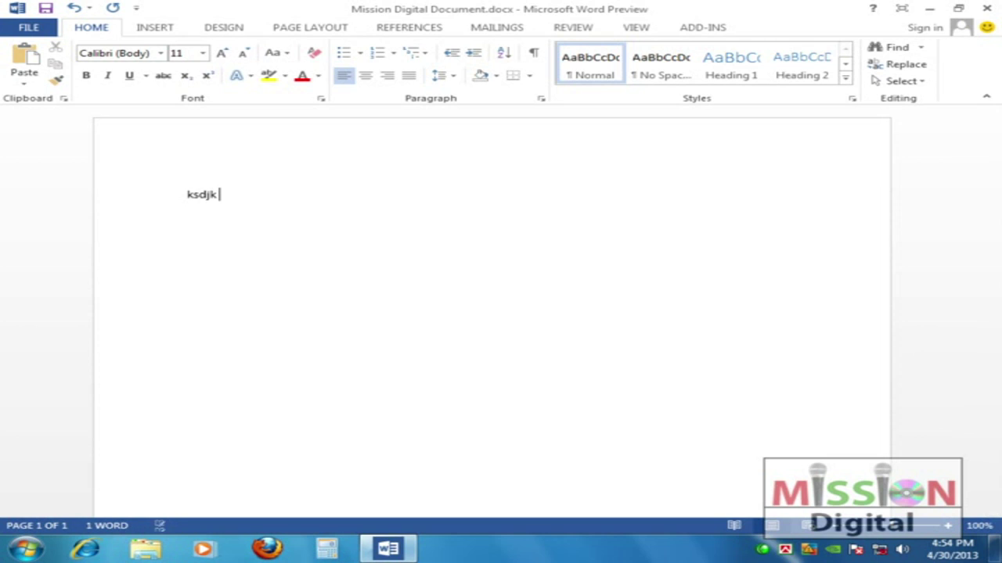
pyautogui.write(' sdfksldj f')
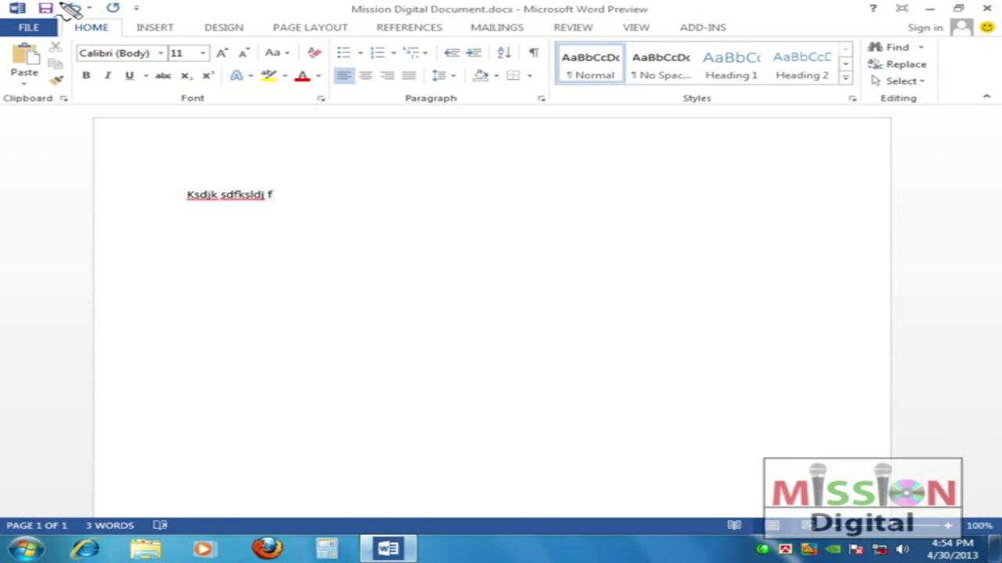
pyautogui.click(45, 7)
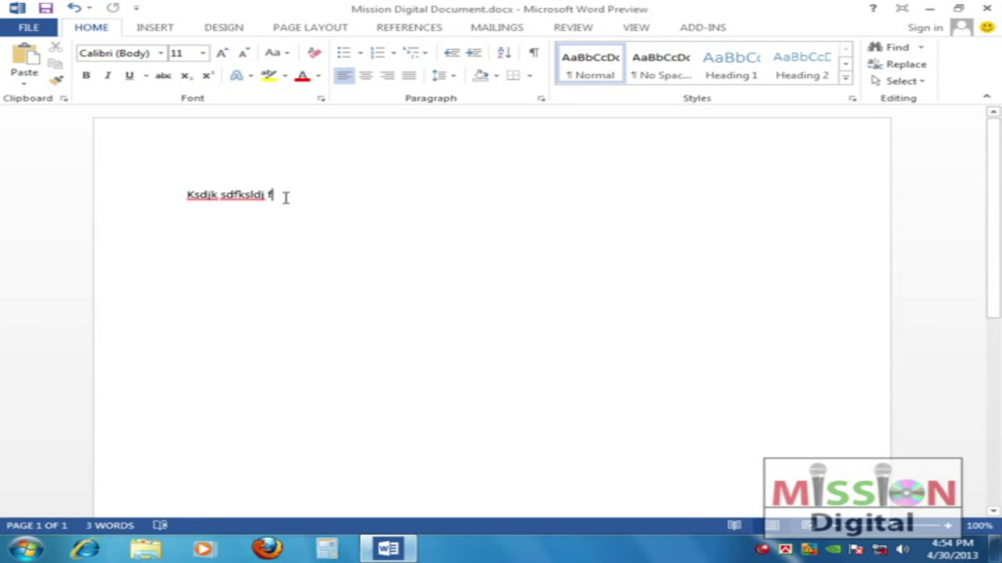
# Replace the random sample text with "Mission Digital Document" and save the document
pyautogui.moveTo(285, 198); pyautogui.dragTo(94, 213)
pyautogui.press('Delete')
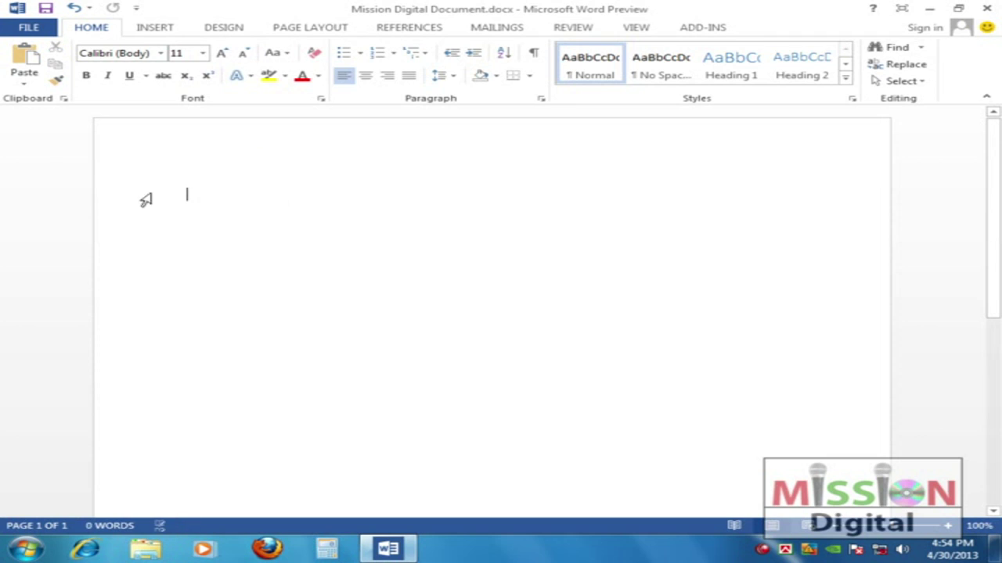
pyautogui.click(45, 8)
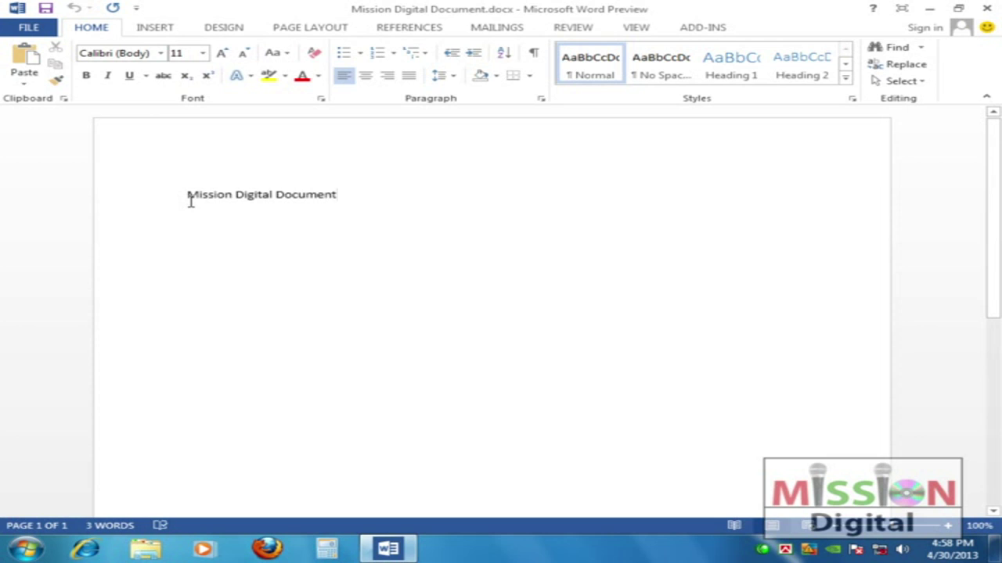
pyautogui.moveTo(186, 198); pyautogui.dragTo(383, 201)
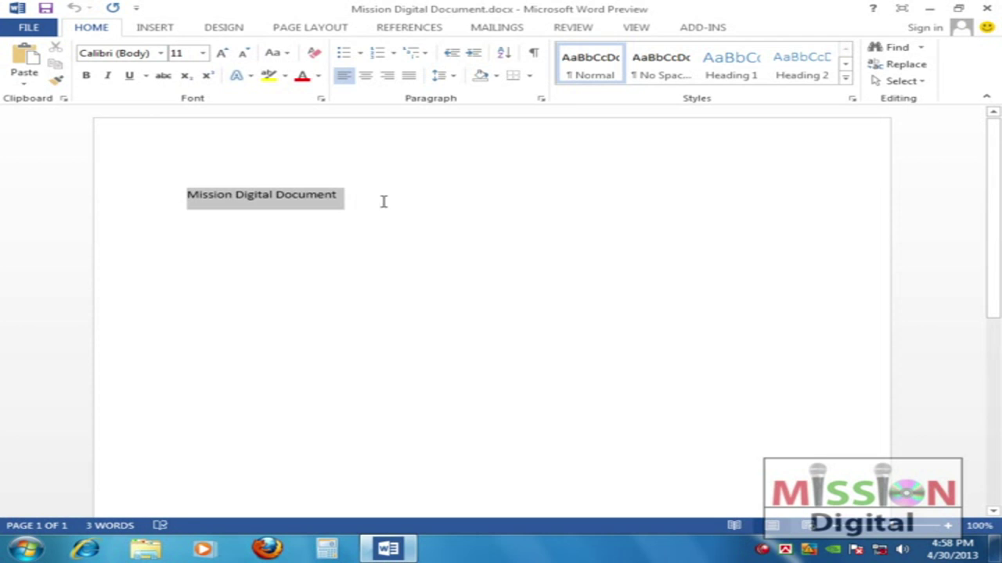
pyautogui.click(422, 217)
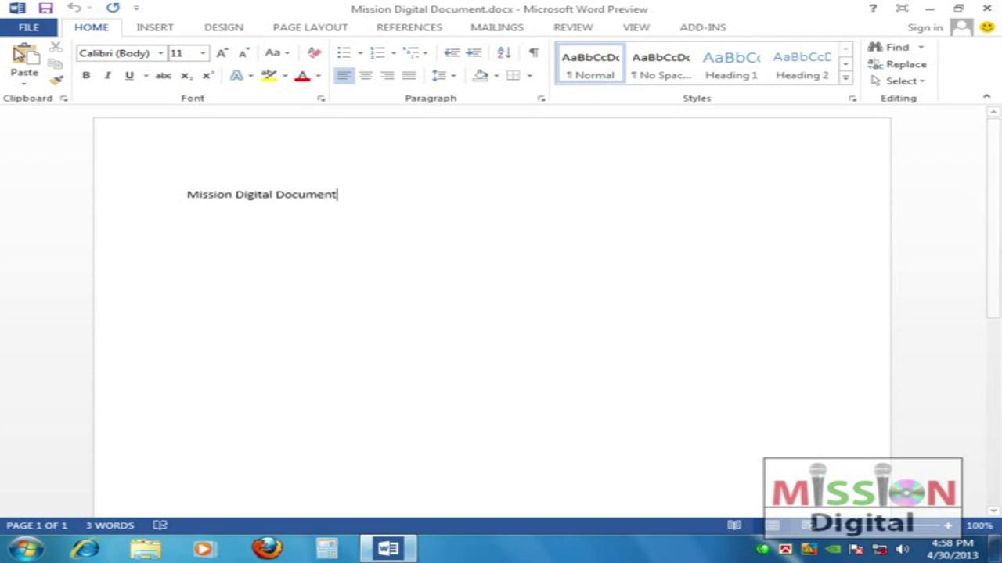
# Encrypt the document with a password, entering the password and re-entering it for confirmation
pyautogui.click(12, 31)
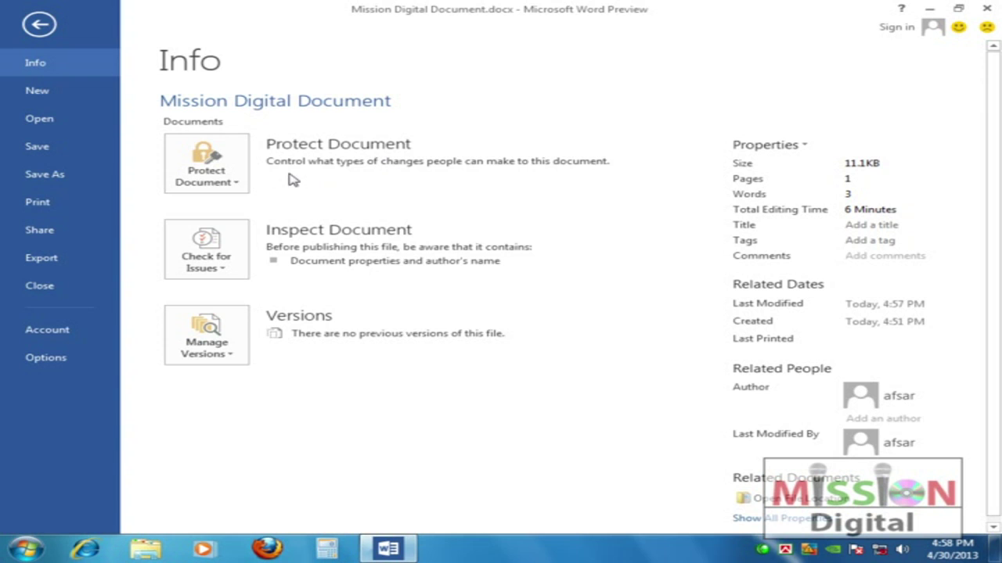
pyautogui.click(222, 164)
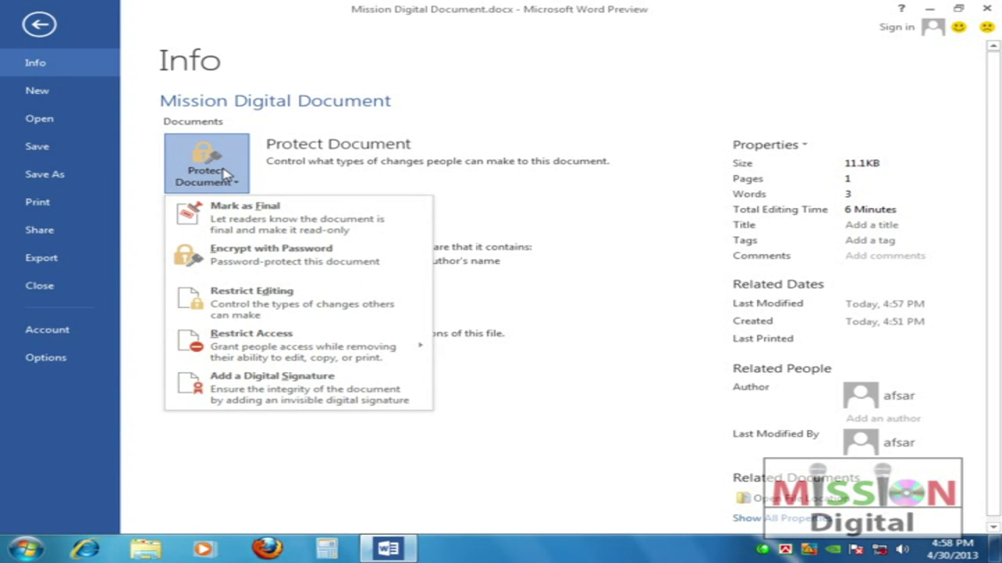
pyautogui.click(307, 262)
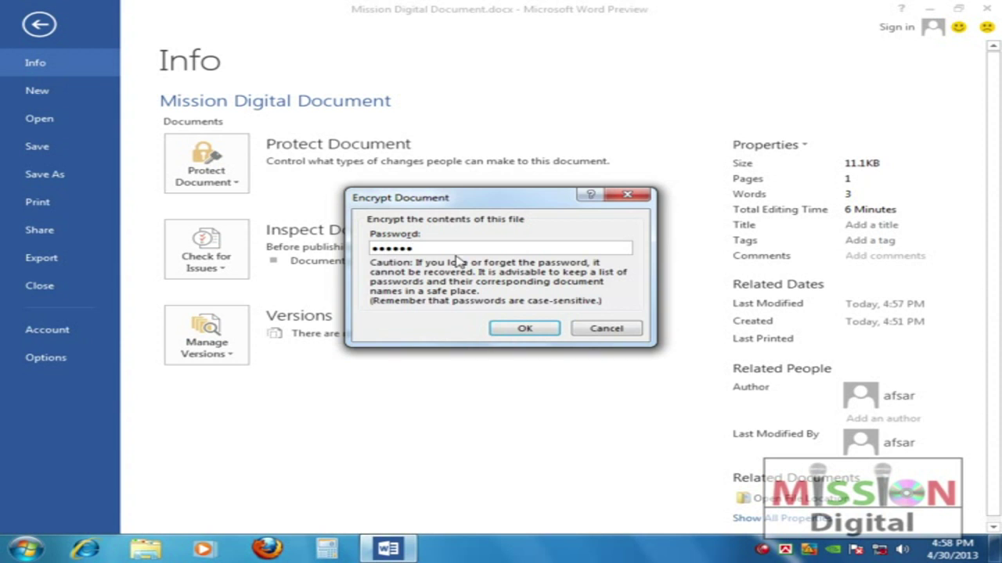
pyautogui.click(522, 328)
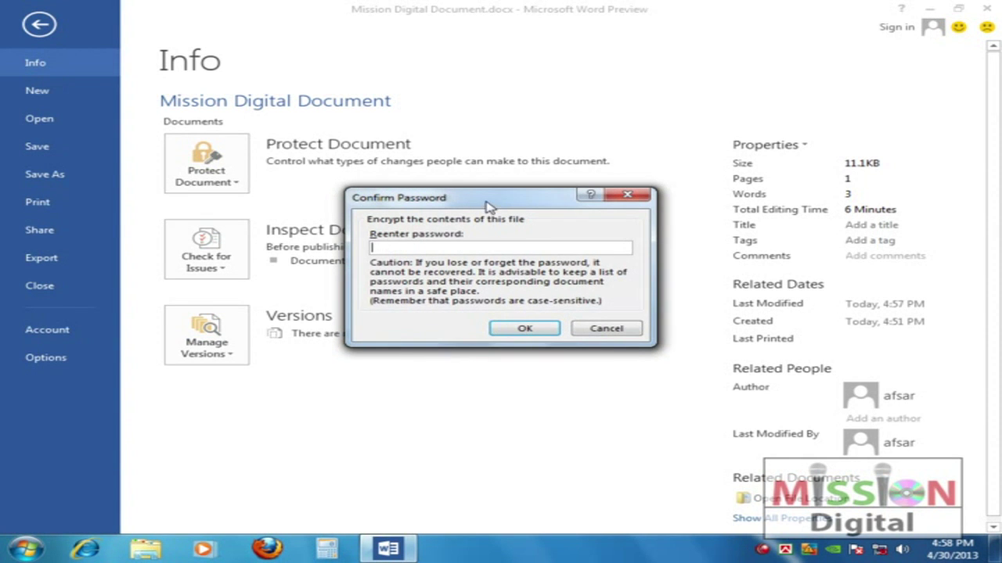
pyautogui.moveTo(487, 205); pyautogui.dragTo(493, 276)
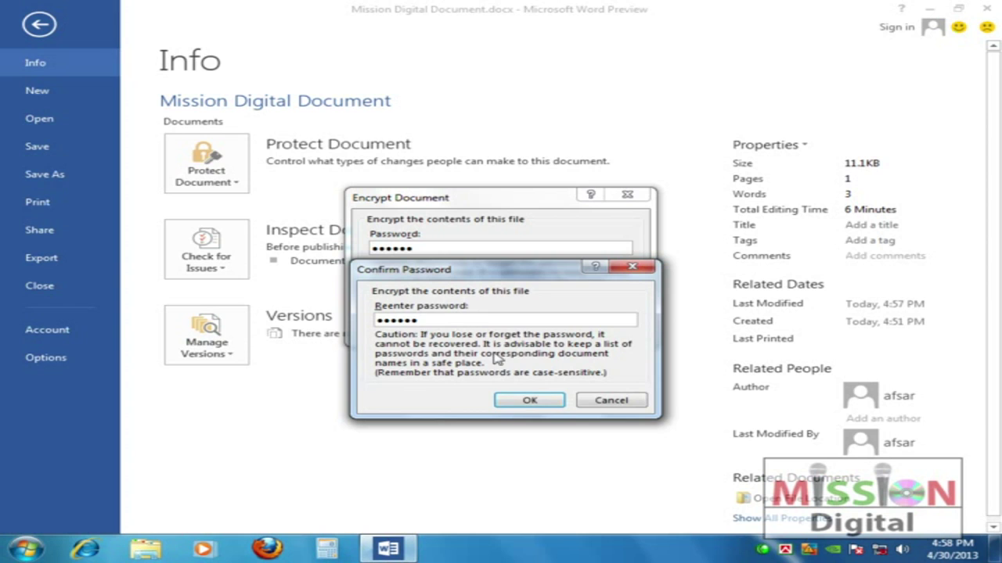
pyautogui.click(524, 401)
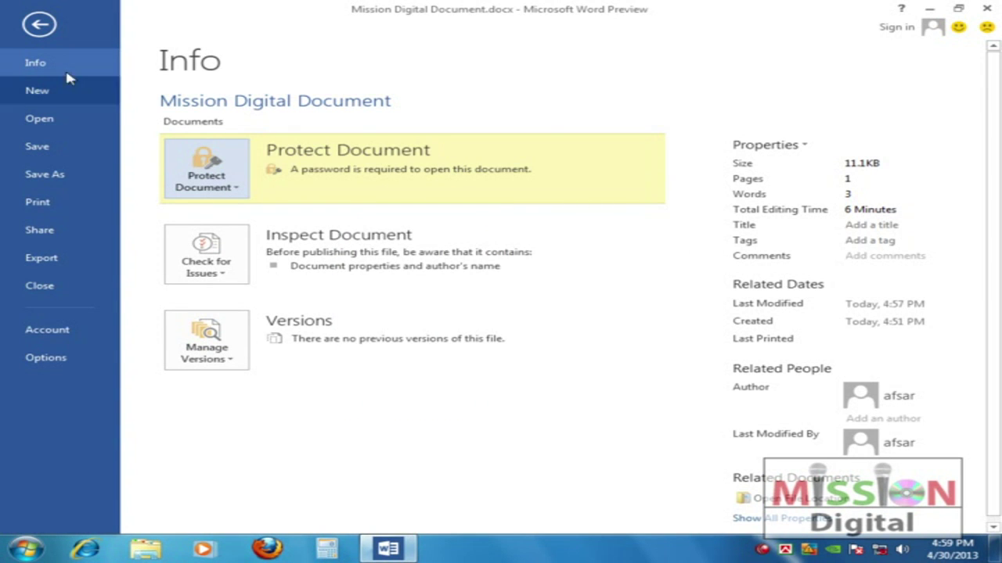
# Save the encrypted document and close it without exiting the program
pyautogui.click(37, 149)
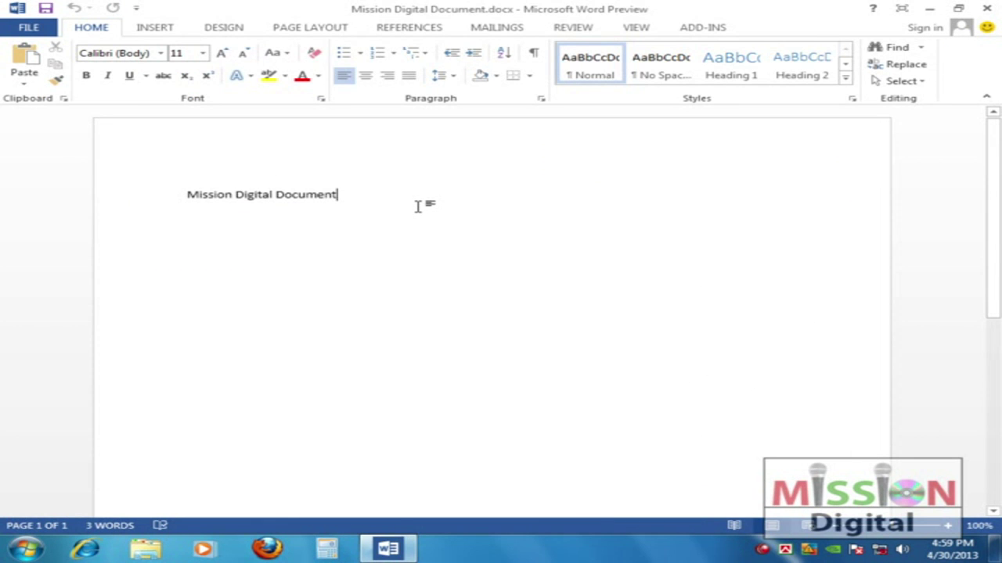
pyautogui.click(28, 28)
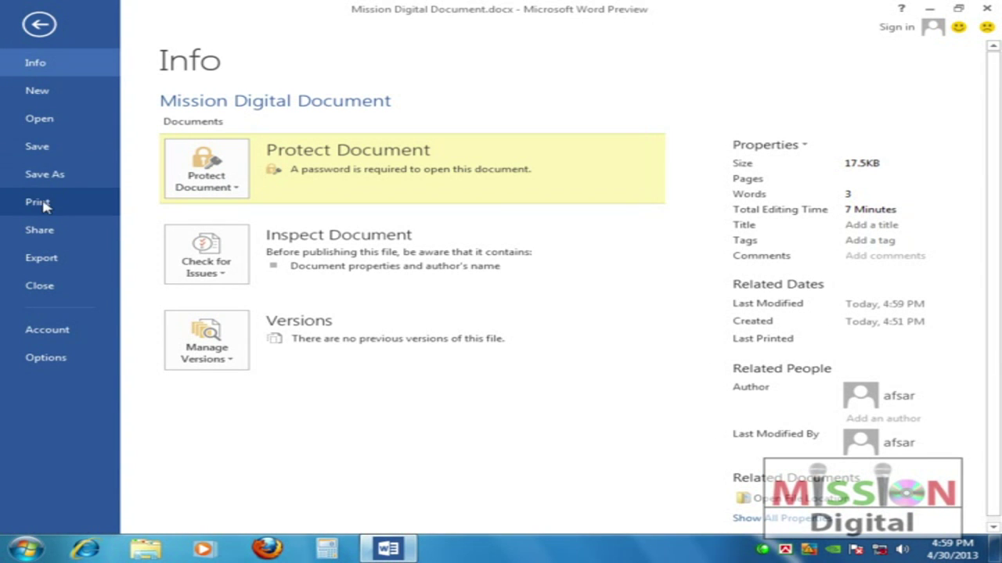
pyautogui.click(41, 287)
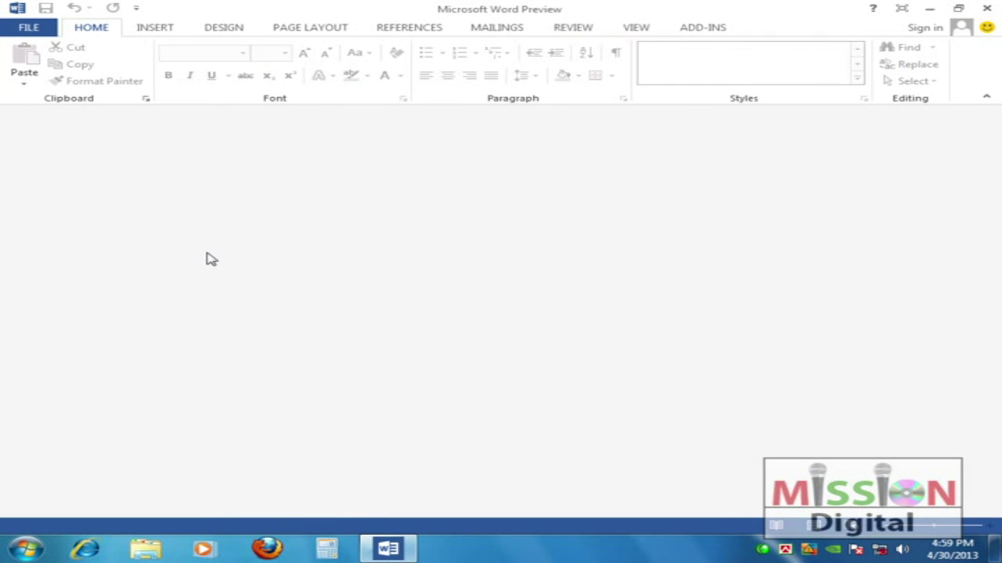
# Reopen Mission Digital Document.docx from the recent documents by entering its password, and close it again
pyautogui.click(26, 31)
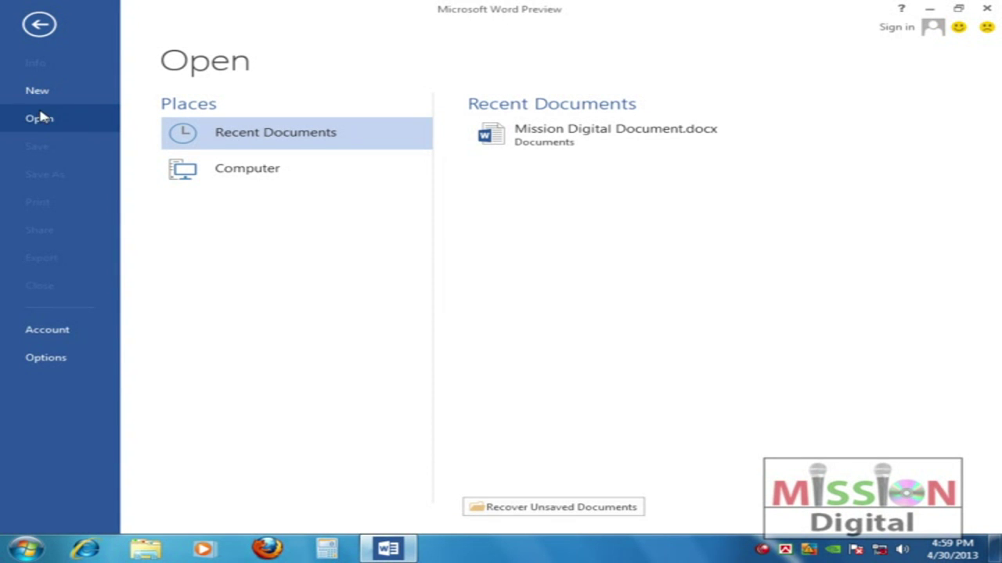
pyautogui.click(256, 173)
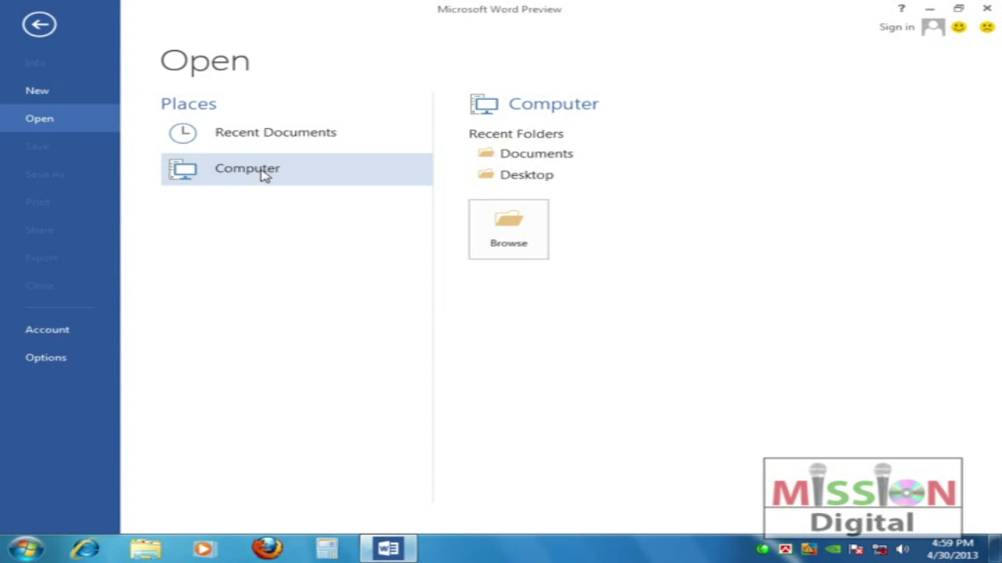
pyautogui.click(526, 228)
pyautogui.click(865, 369)
pyautogui.click(235, 133)
pyautogui.click(558, 137)
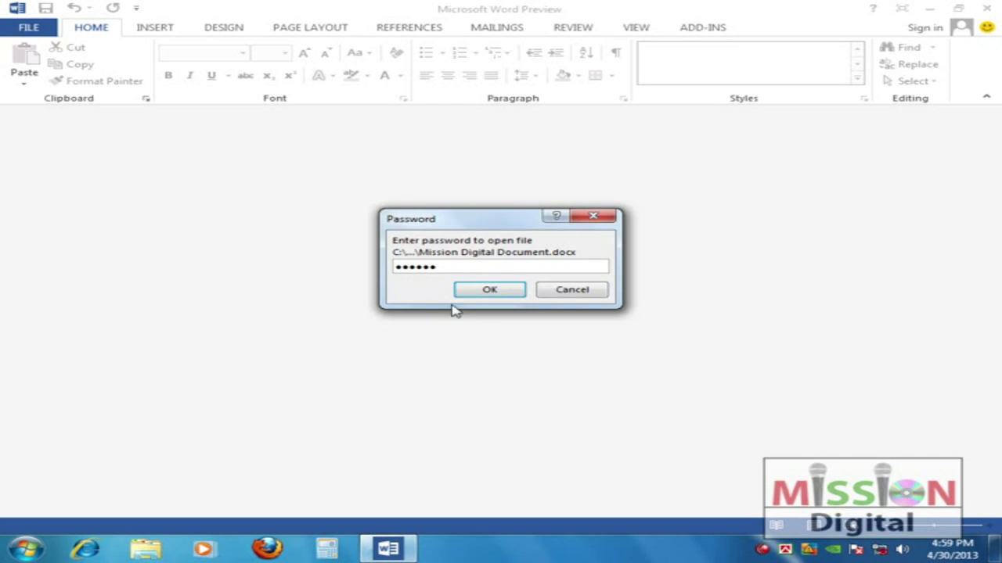
pyautogui.click(490, 289)
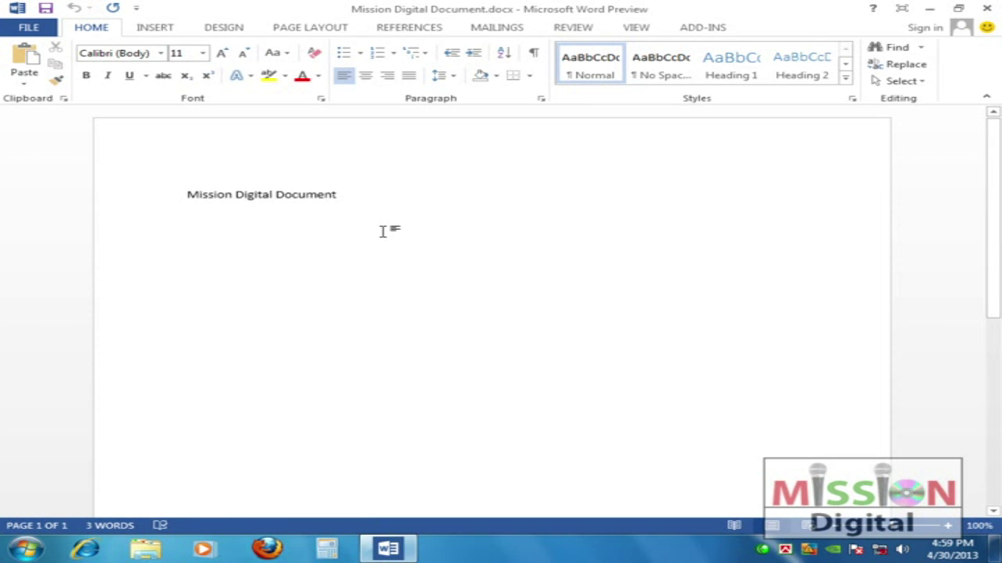
pyautogui.hotkey('ctrl', 'w')
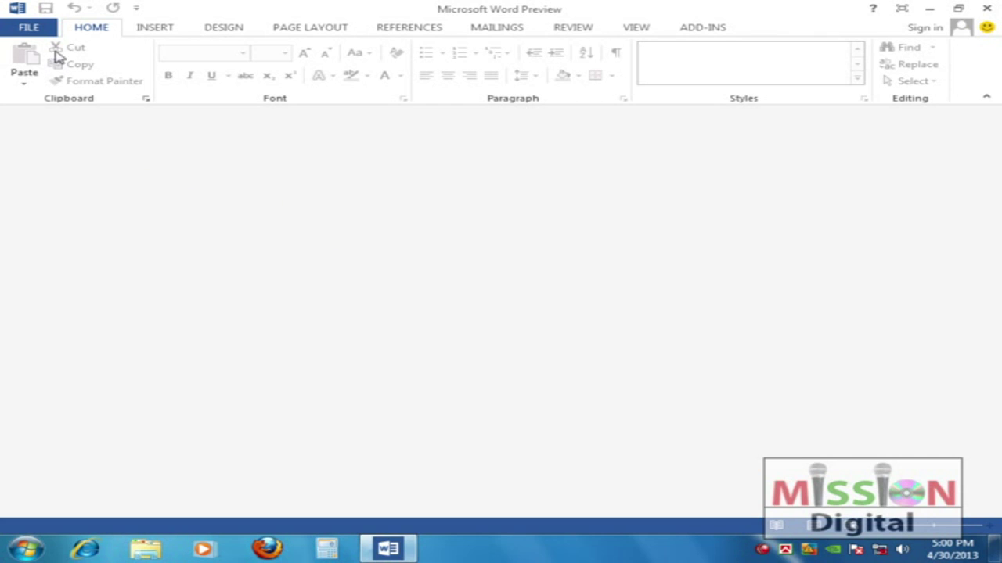
# Browse to the Documents library, open Mission Digital Document.docx and enter its password
pyautogui.click(21, 29)
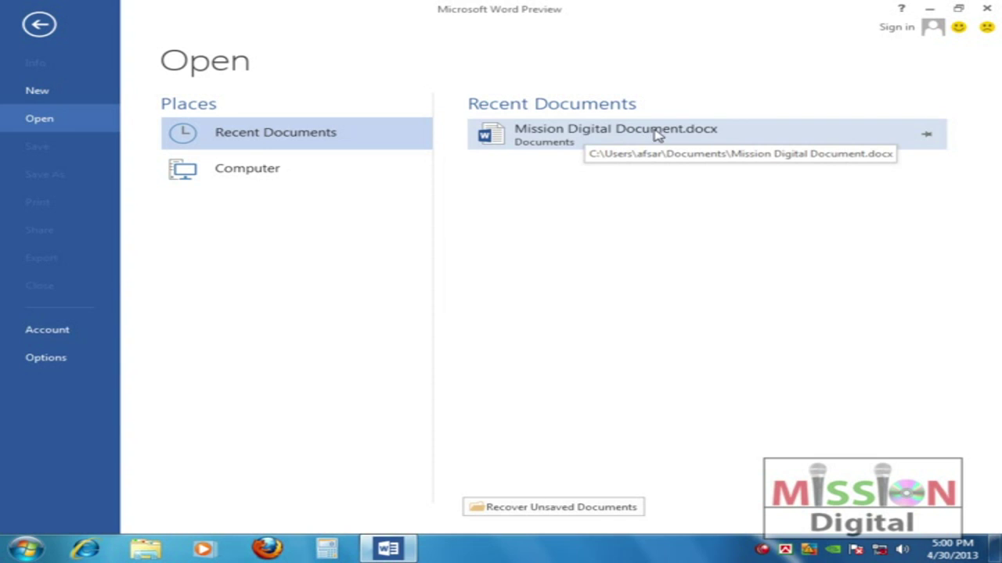
pyautogui.click(251, 177)
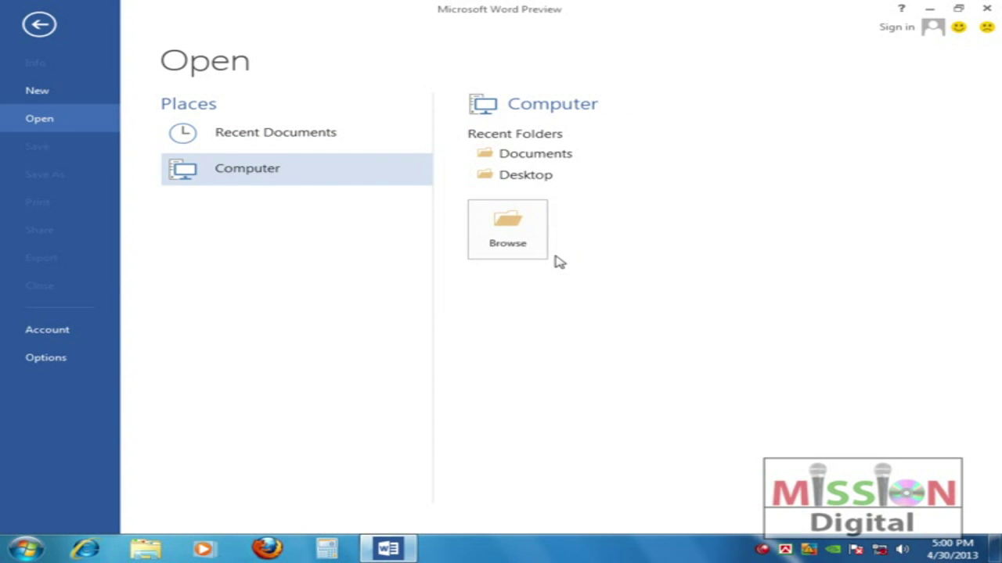
pyautogui.click(520, 236)
pyautogui.moveTo(930, 170); pyautogui.dragTo(924, 258)
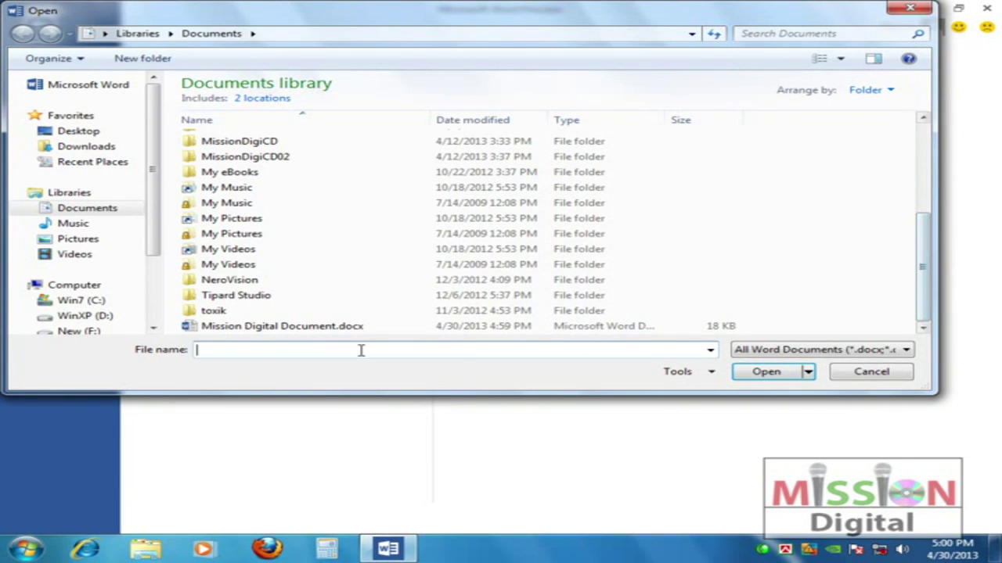
pyautogui.click(265, 330)
pyautogui.click(782, 374)
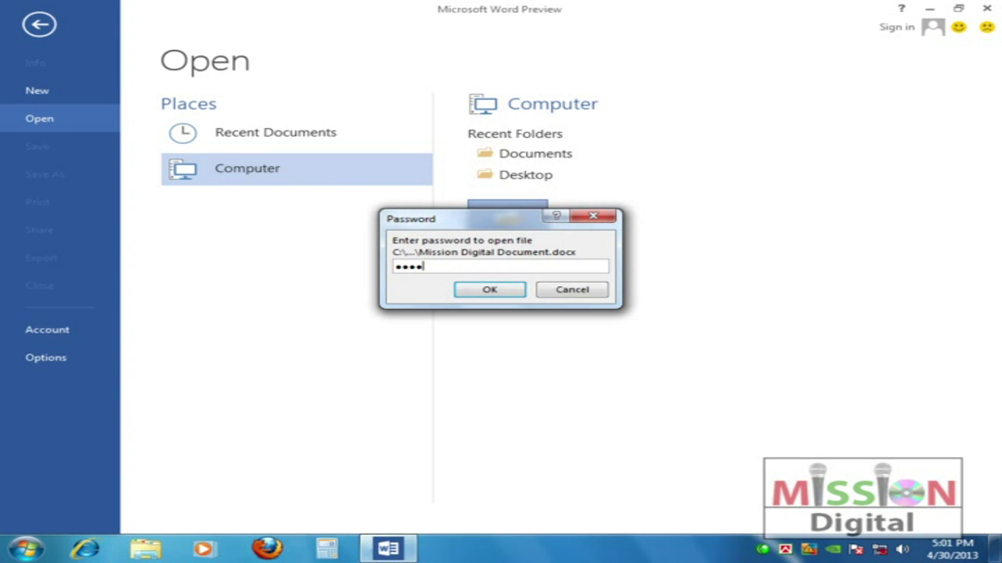
pyautogui.click(472, 291)
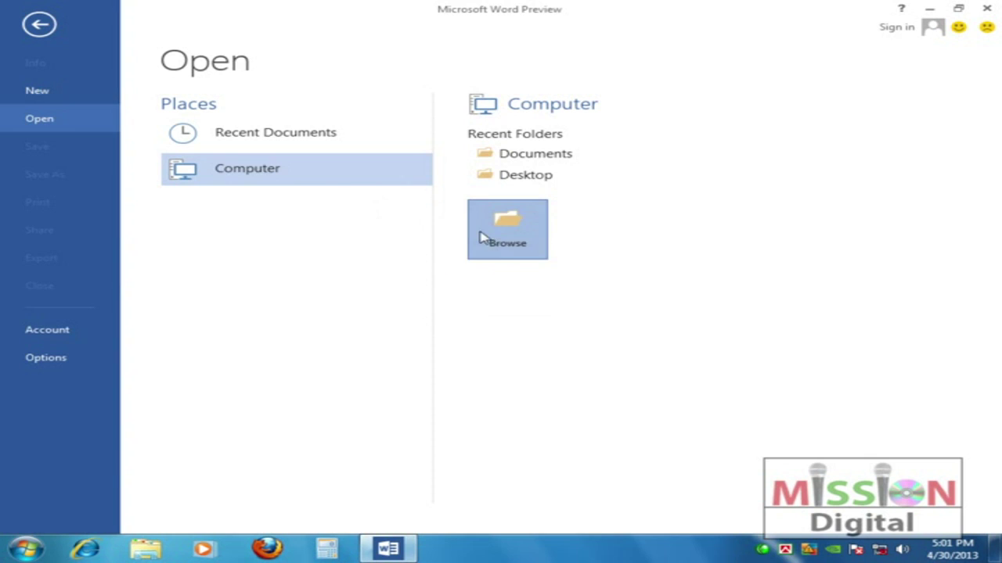
pyautogui.click(428, 207)
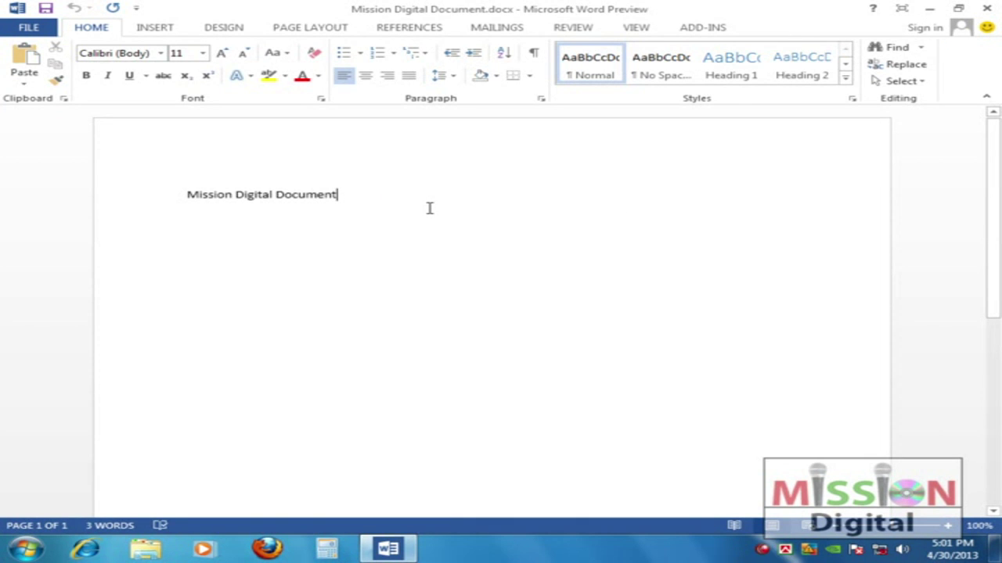
pyautogui.click(383, 224)
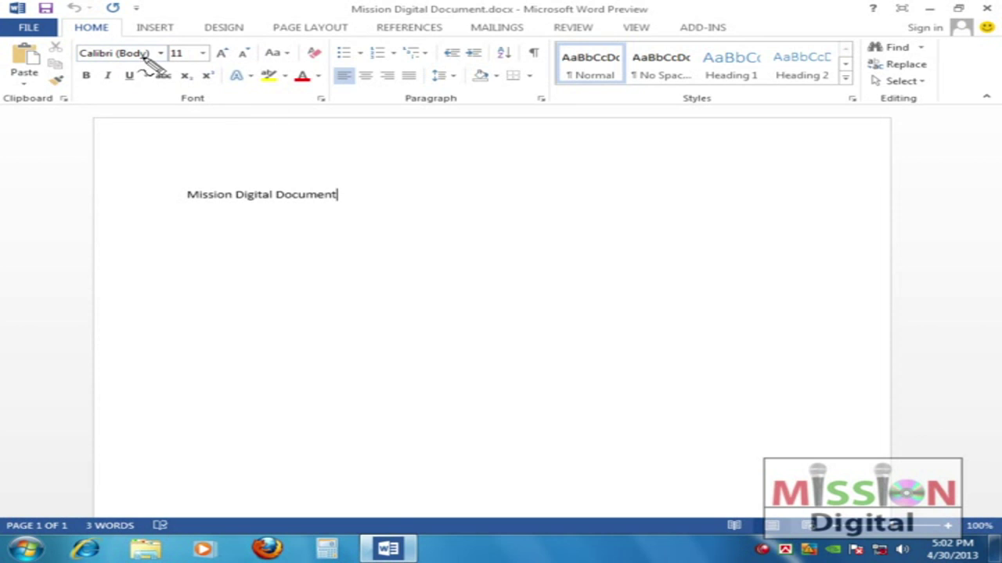
pyautogui.moveTo(62, 39)
pyautogui.mouseDown()
pyautogui.moveTo(8, 39)
pyautogui.moveTo(66, 39)
pyautogui.mouseUp()
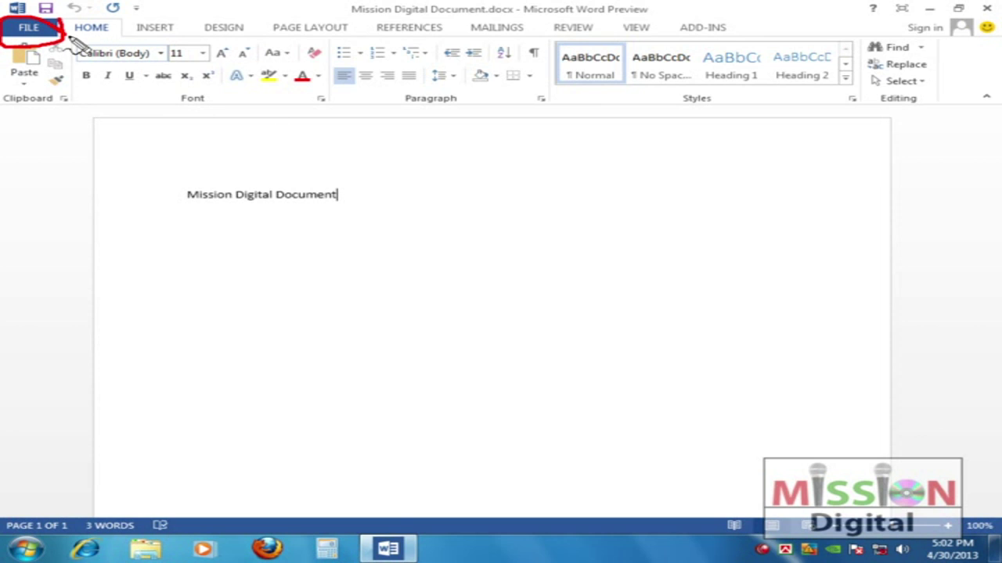
pyautogui.press('Escape')
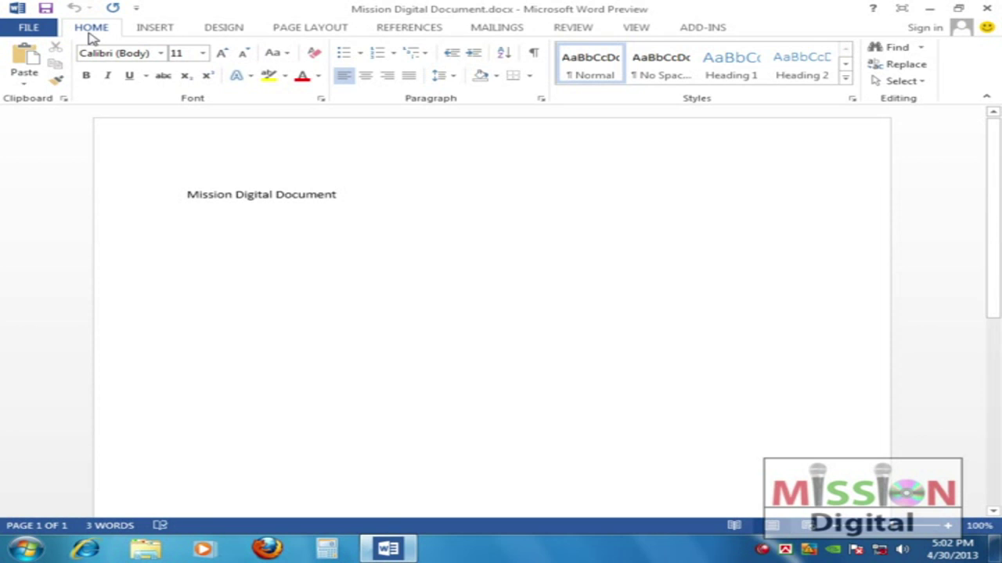
pyautogui.moveTo(116, 22)
pyautogui.mouseDown()
pyautogui.moveTo(101, 16)
pyautogui.moveTo(78, 40)
pyautogui.moveTo(119, 24)
pyautogui.mouseUp()
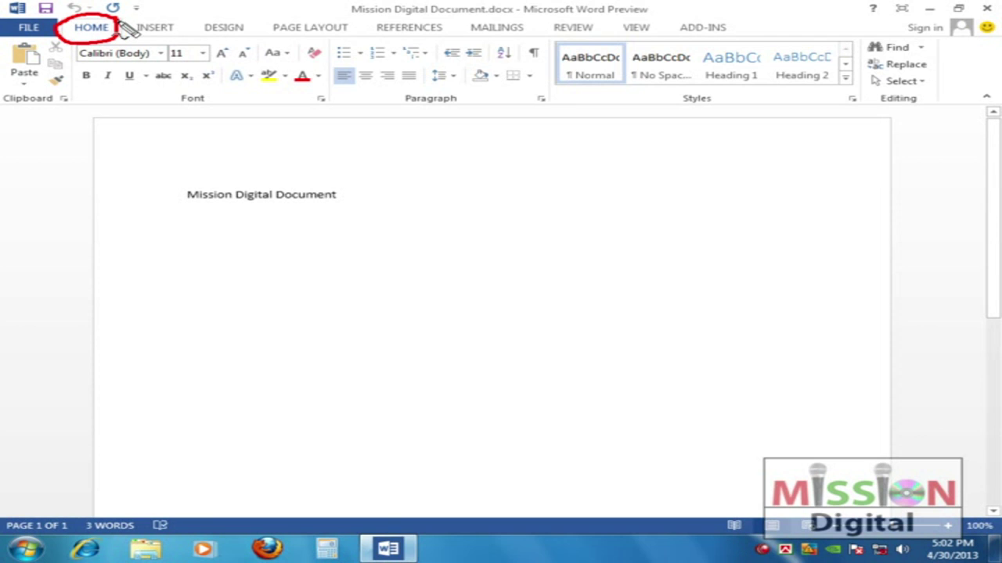
pyautogui.moveTo(3, 45)
pyautogui.mouseDown()
pyautogui.moveTo(76, 78)
pyautogui.moveTo(5, 47)
pyautogui.mouseUp()
pyautogui.moveTo(78, 44)
pyautogui.mouseDown()
pyautogui.moveTo(289, 44)
pyautogui.moveTo(327, 86)
pyautogui.moveTo(259, 114)
pyautogui.moveTo(80, 116)
pyautogui.moveTo(79, 44)
pyautogui.mouseUp()
pyautogui.moveTo(336, 46)
pyautogui.mouseDown()
pyautogui.moveTo(543, 47)
pyautogui.moveTo(554, 134)
pyautogui.moveTo(358, 117)
pyautogui.moveTo(330, 44)
pyautogui.mouseUp()
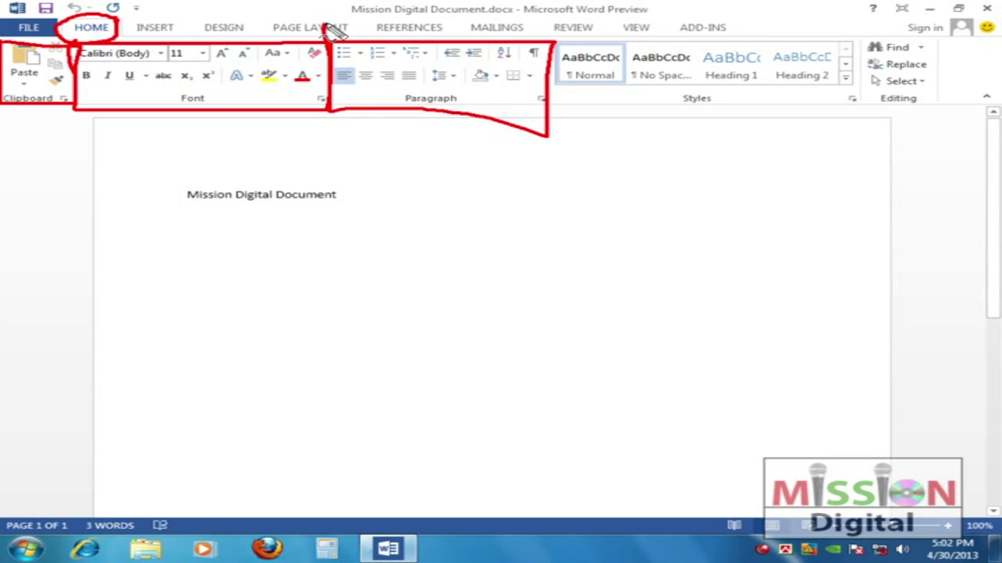
pyautogui.press('Escape')
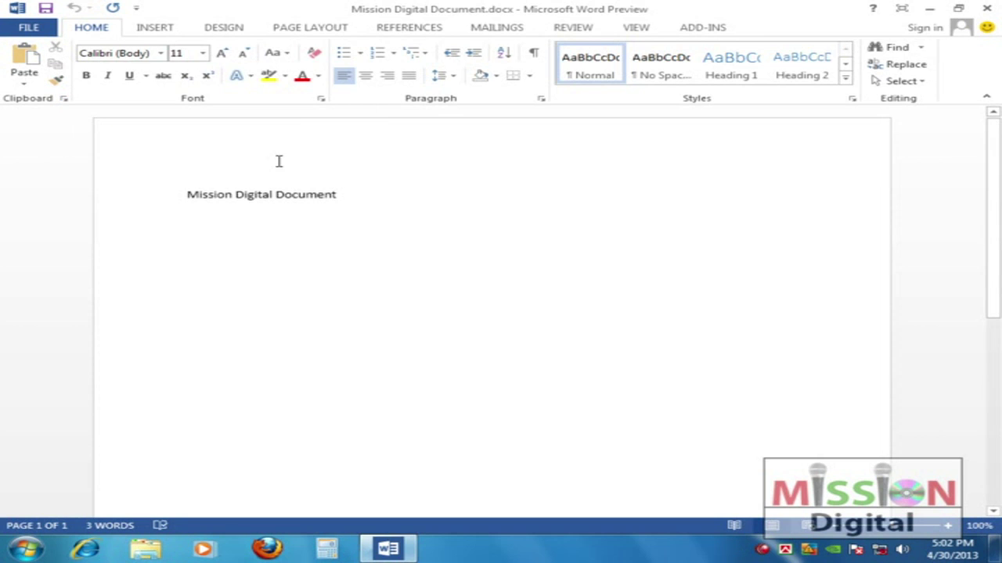
# Show the Clipboard pane to view its collected items, and close it again
pyautogui.click(64, 98)
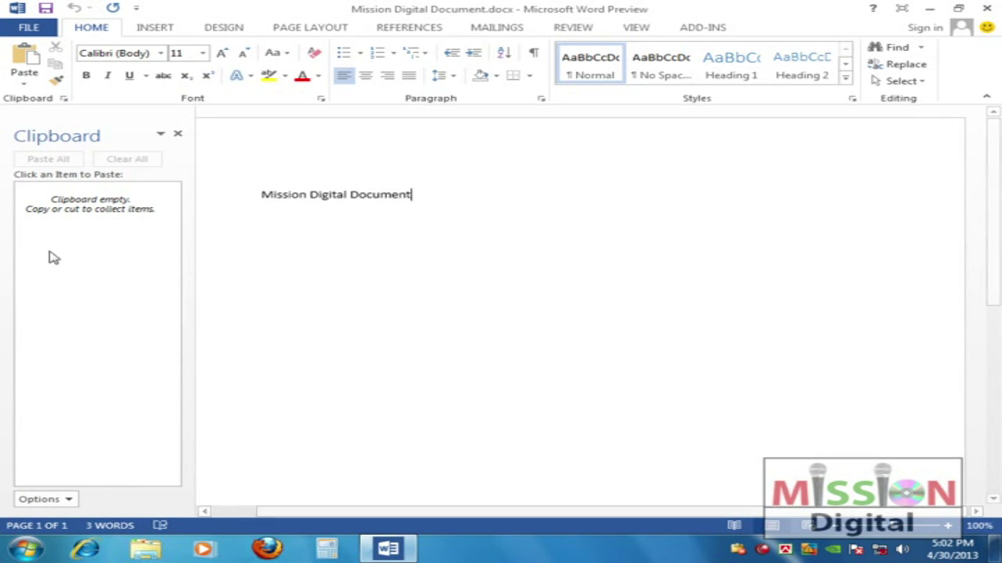
pyautogui.click(178, 134)
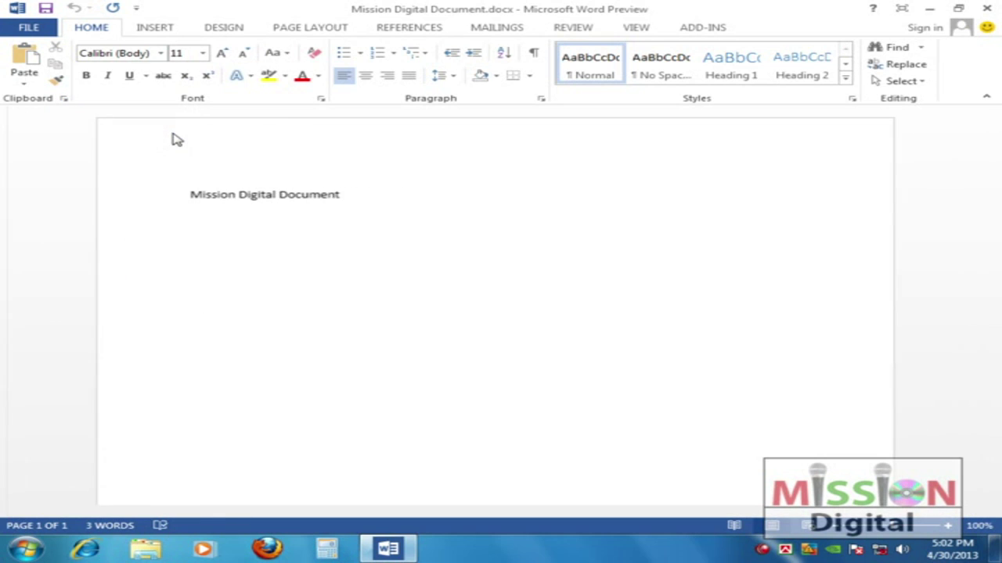
pyautogui.click(240, 169)
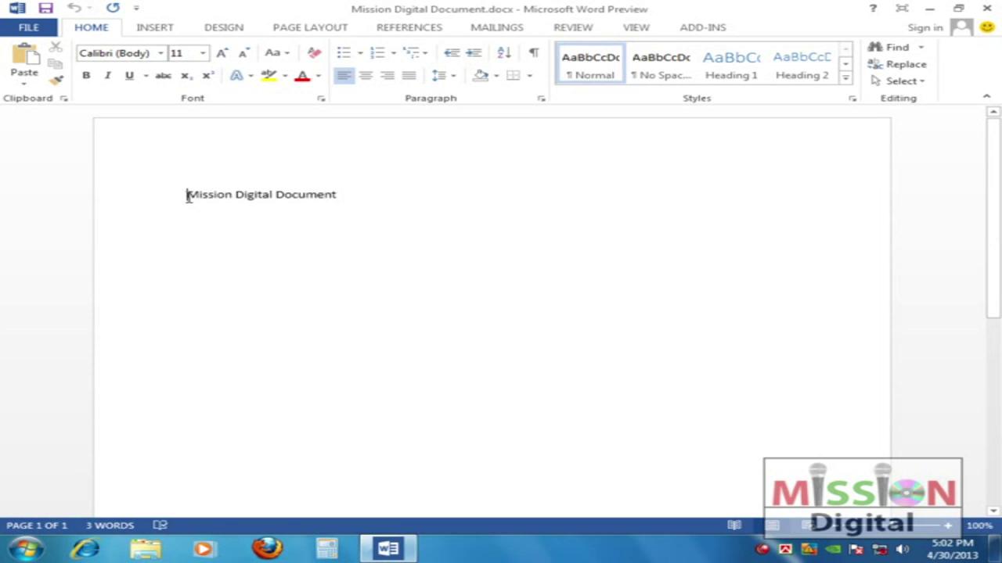
# Practise selecting the text "Mission Digital Document" from its first to its last letter and deselect it
pyautogui.moveTo(188, 197); pyautogui.dragTo(338, 197)
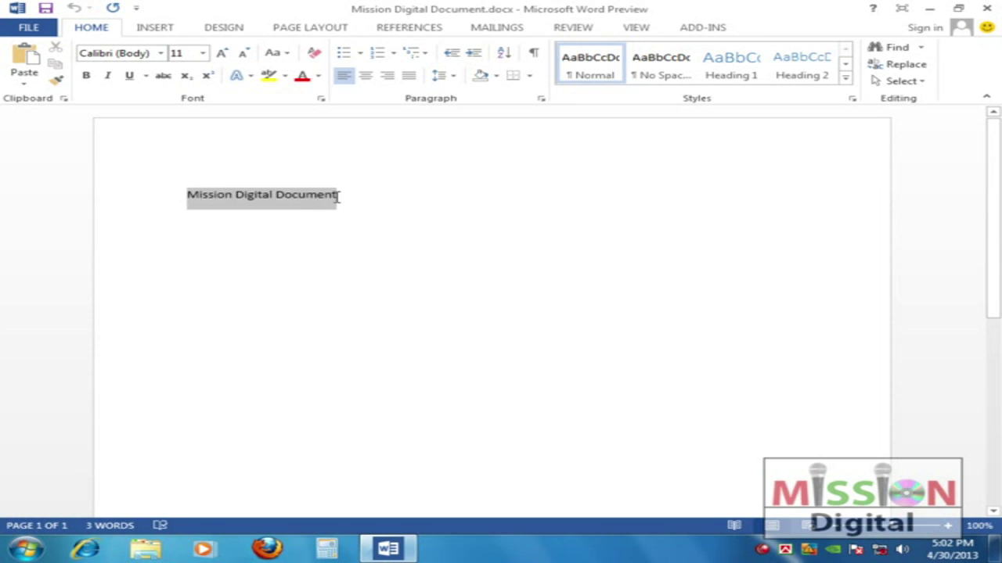
pyautogui.click(196, 195)
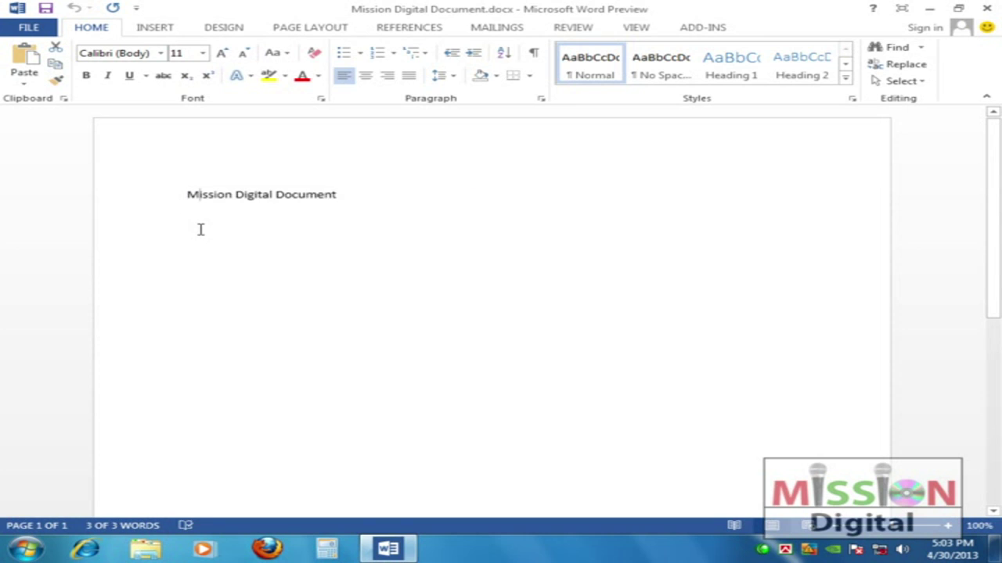
pyautogui.moveTo(188, 196); pyautogui.dragTo(337, 197)
pyautogui.click(326, 194)
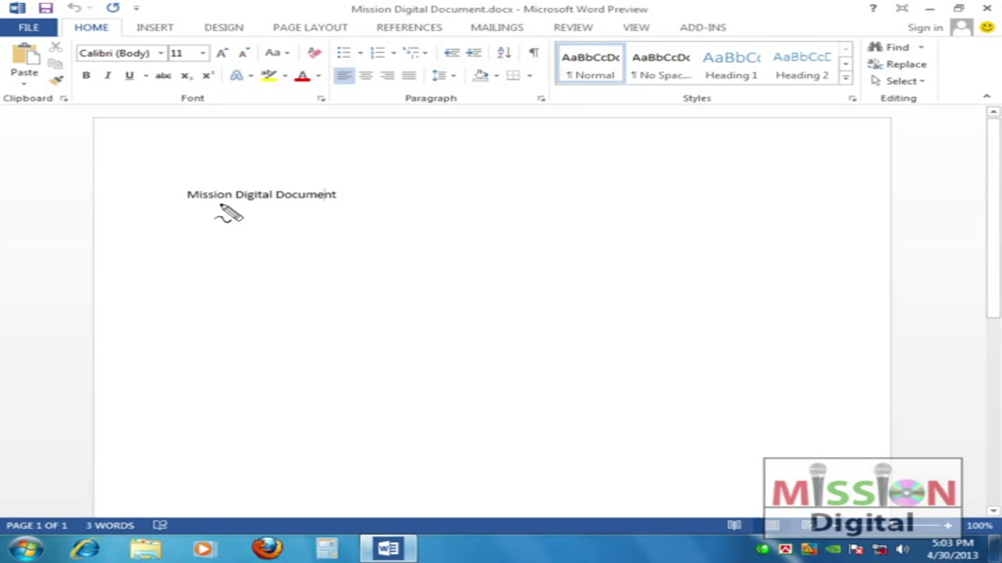
# Select the whole "Mission Digital Document" line from the page margin and deselect it
pyautogui.moveTo(167, 183); pyautogui.dragTo(178, 188)
pyautogui.press('Escape')
pyautogui.click(163, 202)
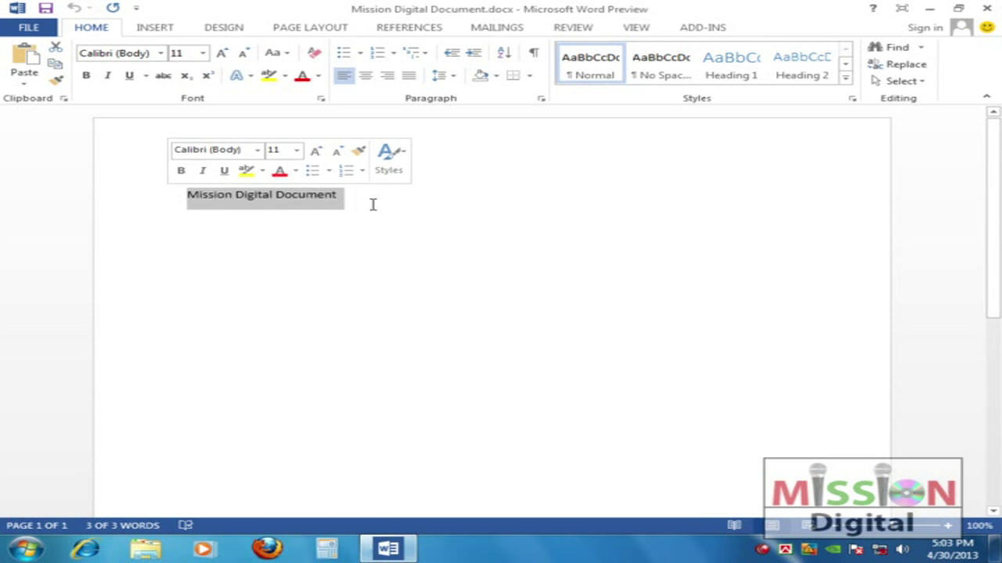
pyautogui.click(341, 201)
# Select only the word "Mission", deselect it, and select and deselect the entire document
pyautogui.moveTo(189, 197); pyautogui.dragTo(230, 197)
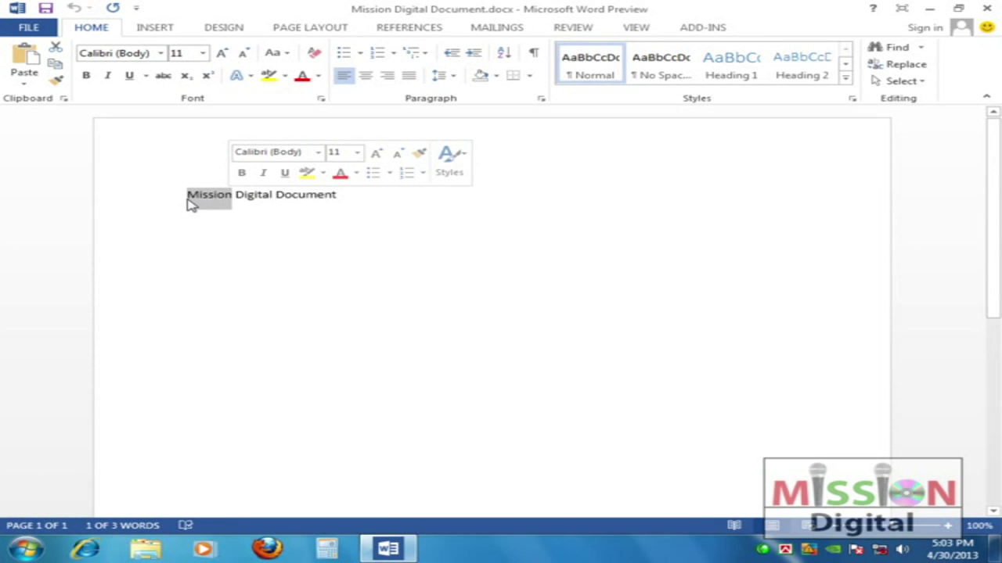
pyautogui.click(270, 212)
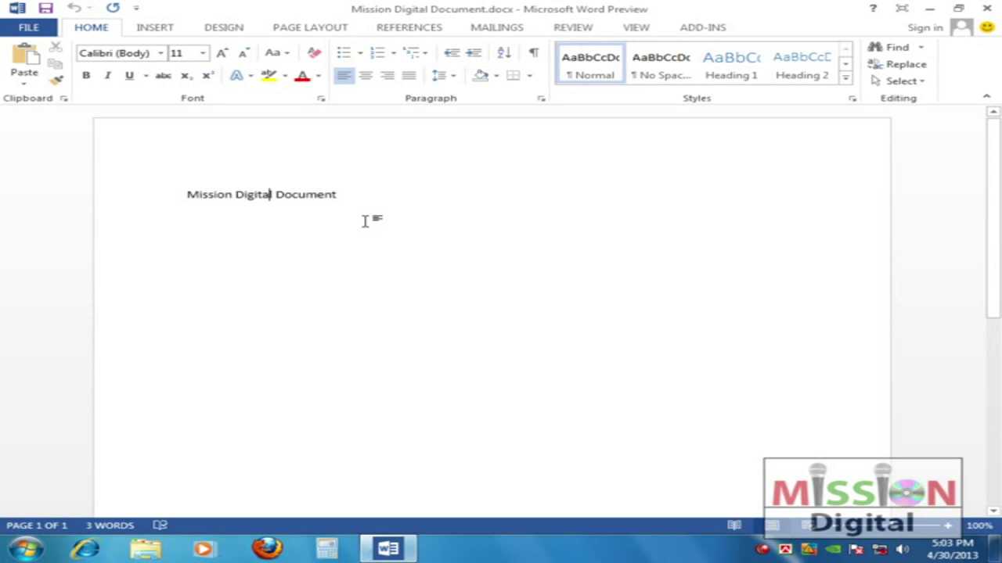
pyautogui.hotkey('ctrl', 'a')
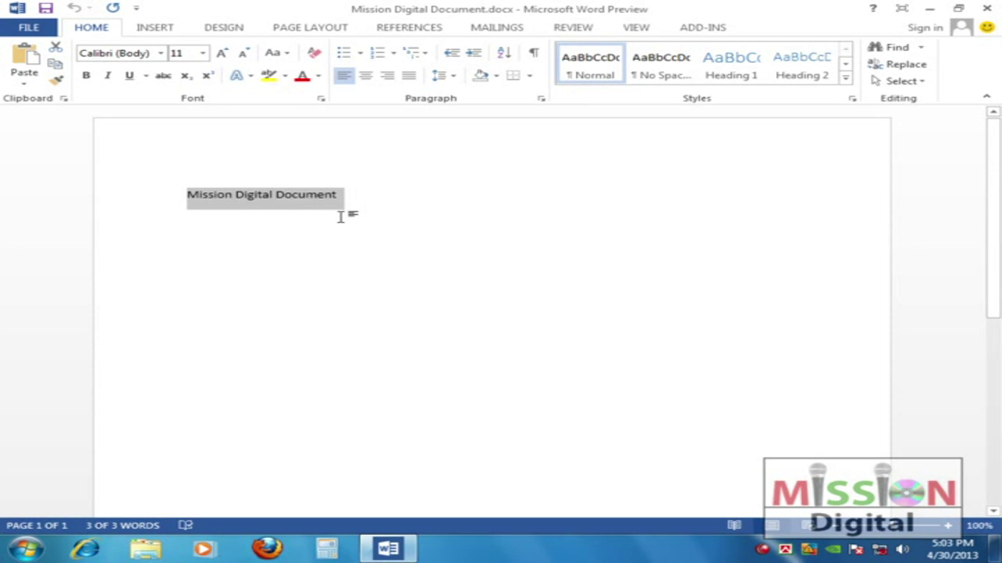
pyautogui.click(331, 223)
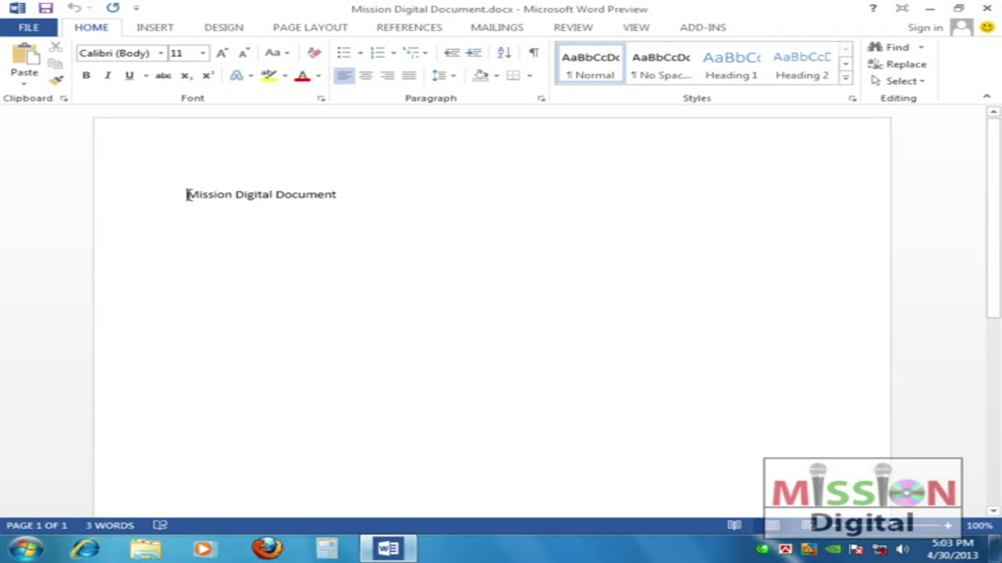
# Select the whole "Mission Digital Document" line and copy it to the clipboard
pyautogui.moveTo(187, 196); pyautogui.dragTo(309, 200)
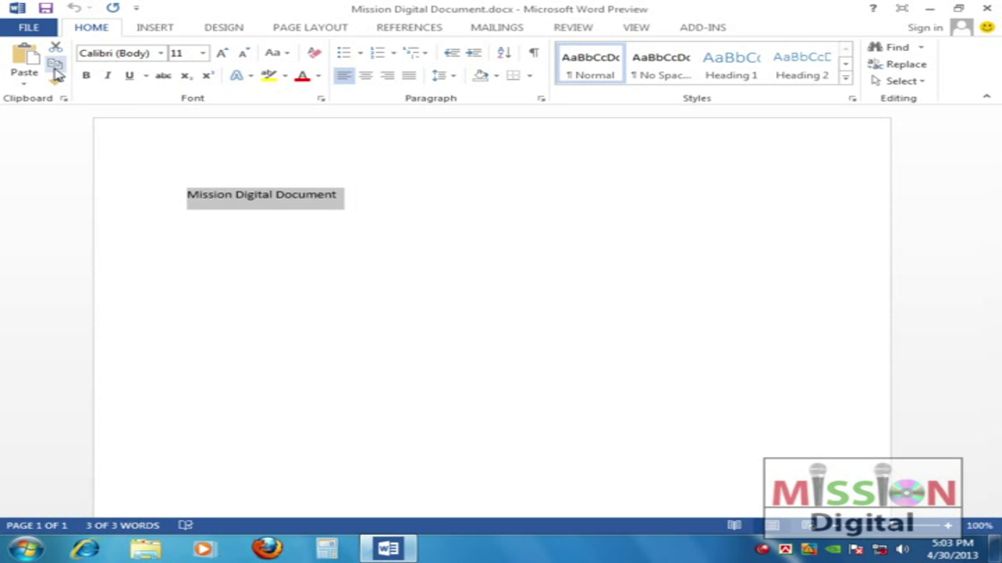
pyautogui.click(56, 81)
pyautogui.moveTo(53, 72)
pyautogui.mouseDown()
pyautogui.moveTo(60, 62)
pyautogui.moveTo(66, 70)
pyautogui.mouseUp()
pyautogui.press('Escape')
pyautogui.click(60, 69)
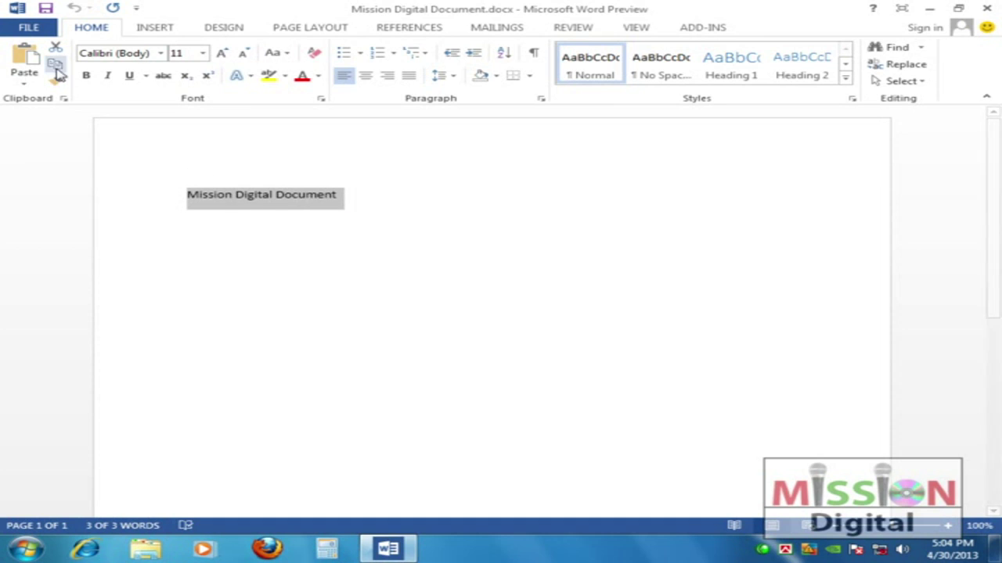
# Cut the selected line from the document and undo the cut
pyautogui.click(56, 49)
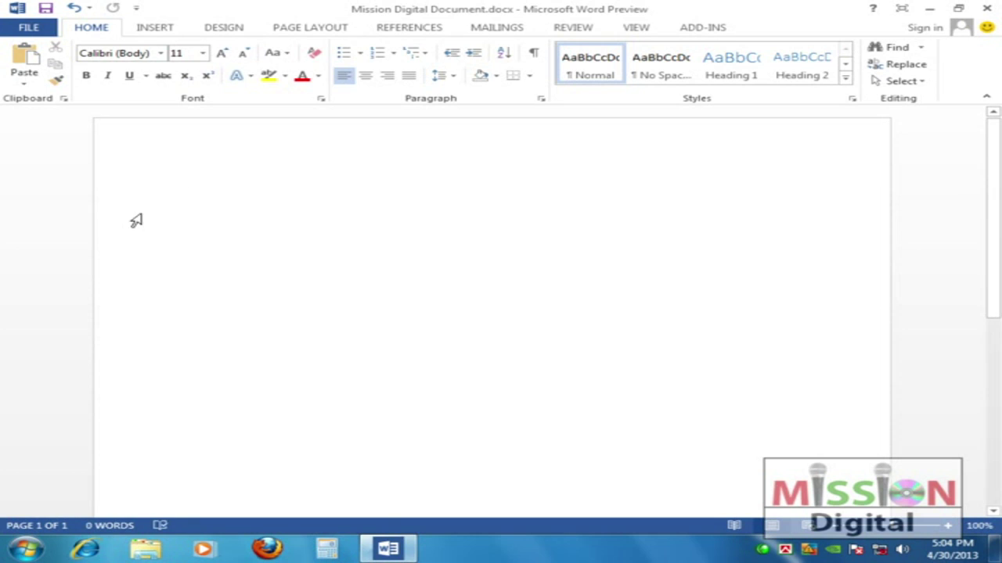
pyautogui.hotkey('ctrl', 'z')
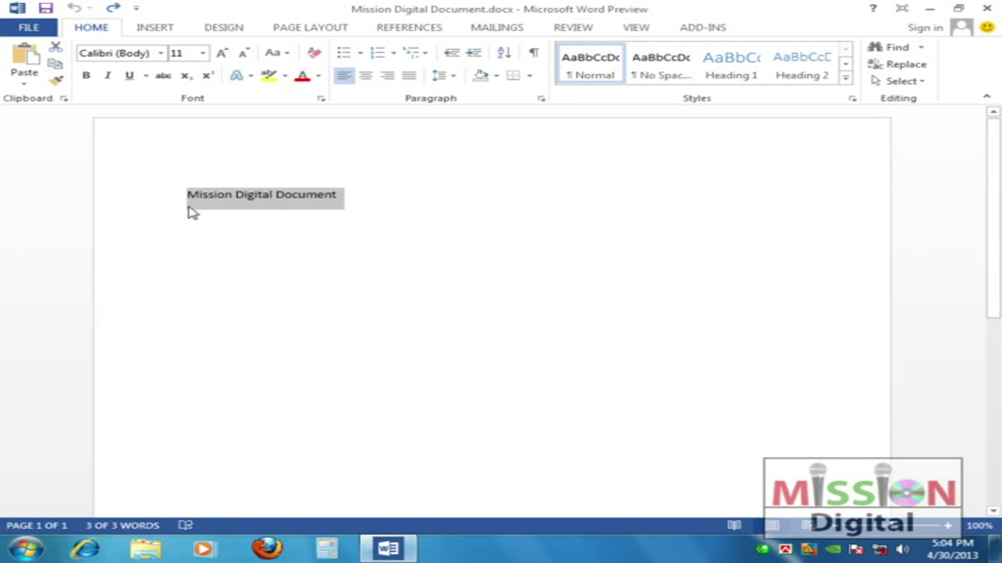
# Paste a second "Mission Digital Document" at the end of the existing line, after a space
pyautogui.click(342, 202)
pyautogui.moveTo(186, 195); pyautogui.dragTo(364, 197)
pyautogui.click(188, 195)
pyautogui.moveTo(185, 194); pyautogui.dragTo(398, 195)
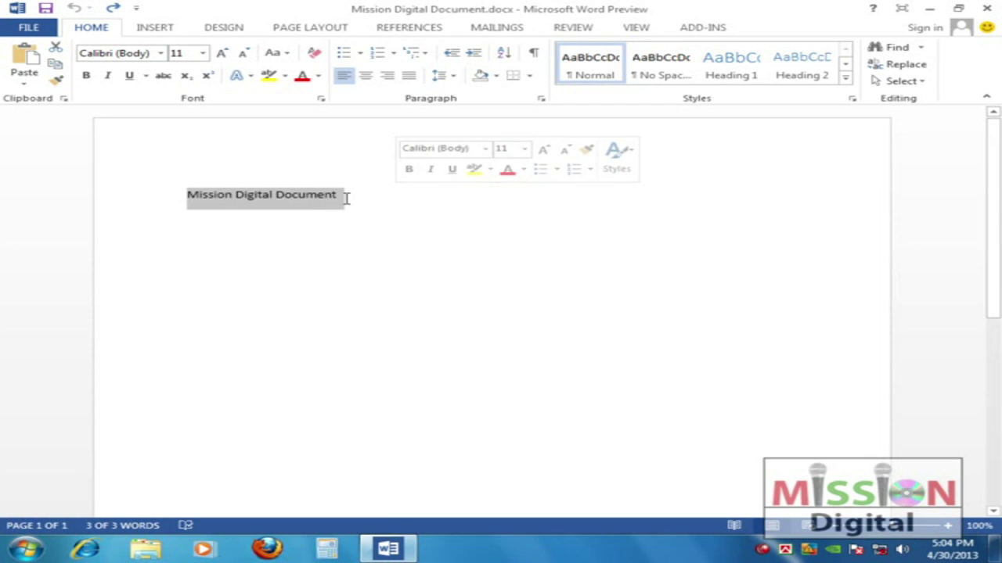
pyautogui.click(395, 193)
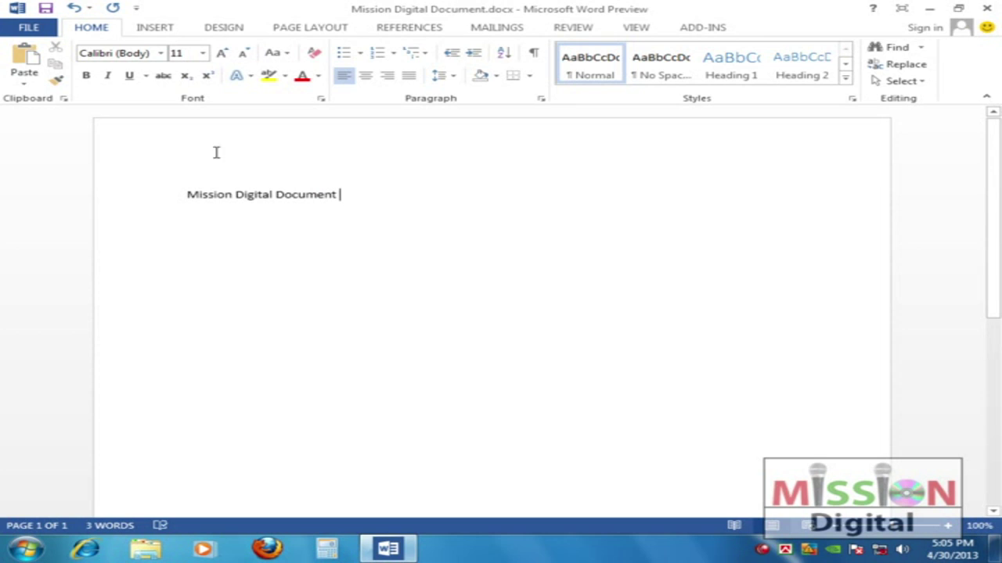
pyautogui.click(22, 59)
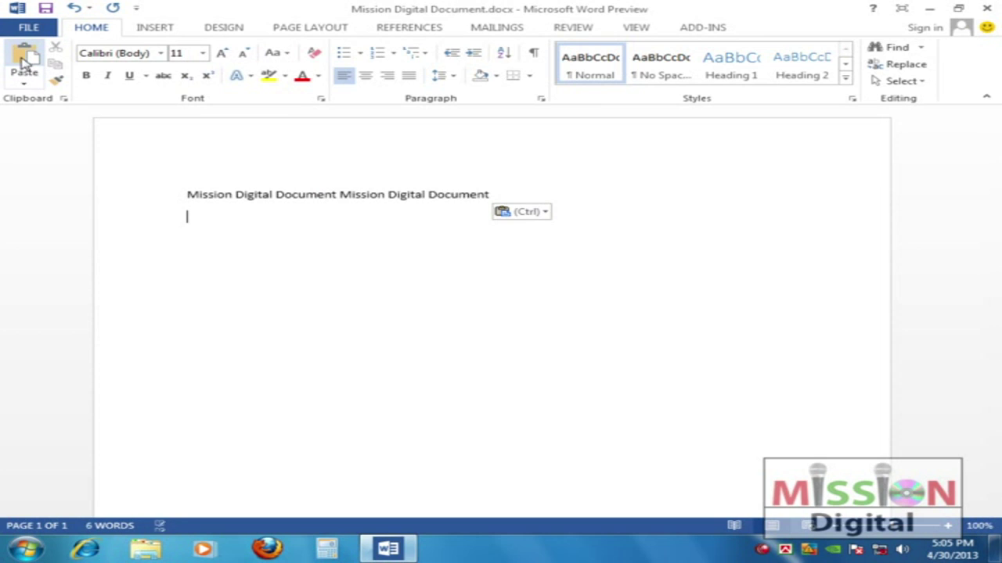
# Copy the second "Mission Digital Document", paste it at the end of the line after a space, and undo the paste
pyautogui.moveTo(342, 196); pyautogui.dragTo(488, 195)
pyautogui.hotkey('ctrl', 'c')
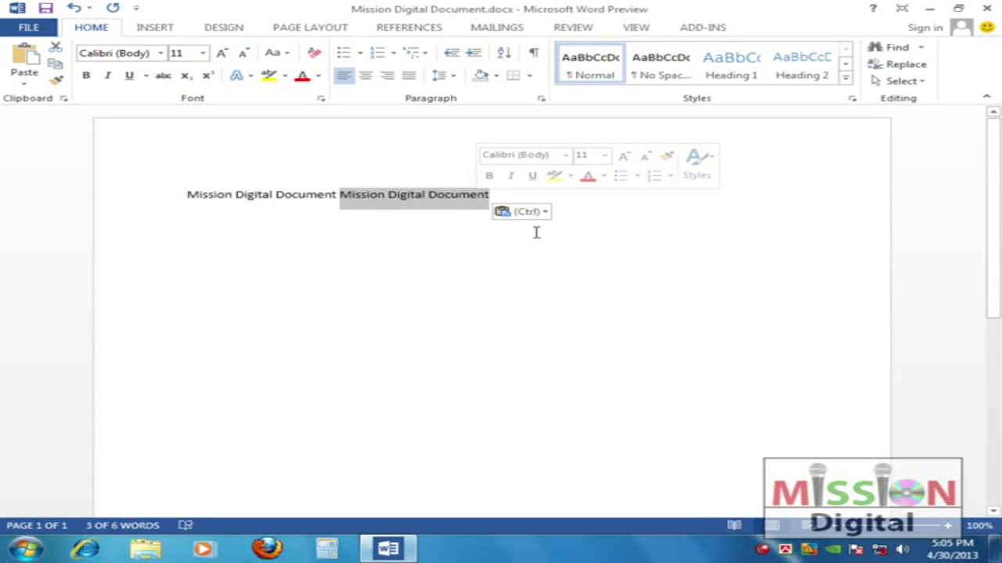
pyautogui.click(407, 232)
pyautogui.click(506, 194)
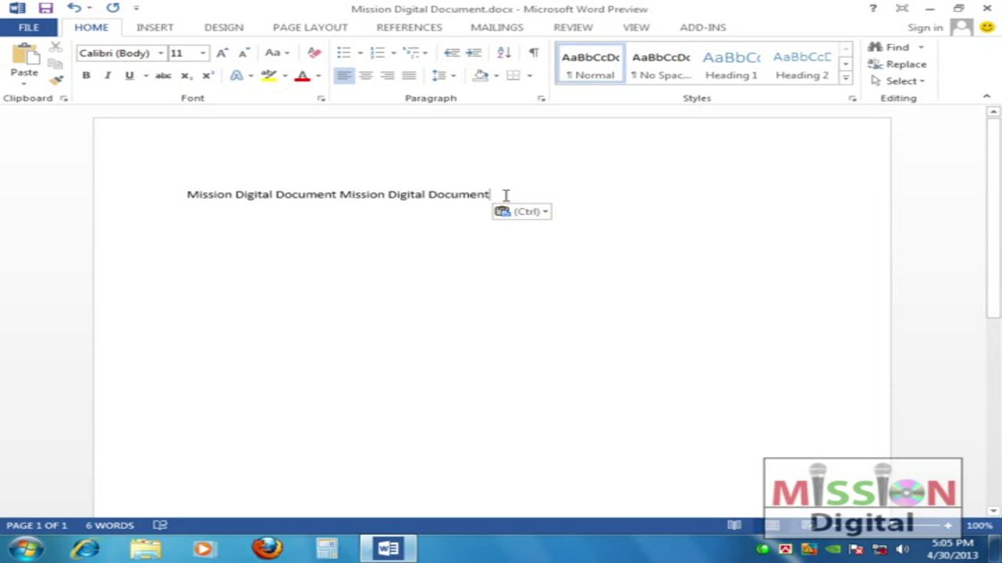
pyautogui.click(510, 196)
pyautogui.hotkey('ctrl', 'v')
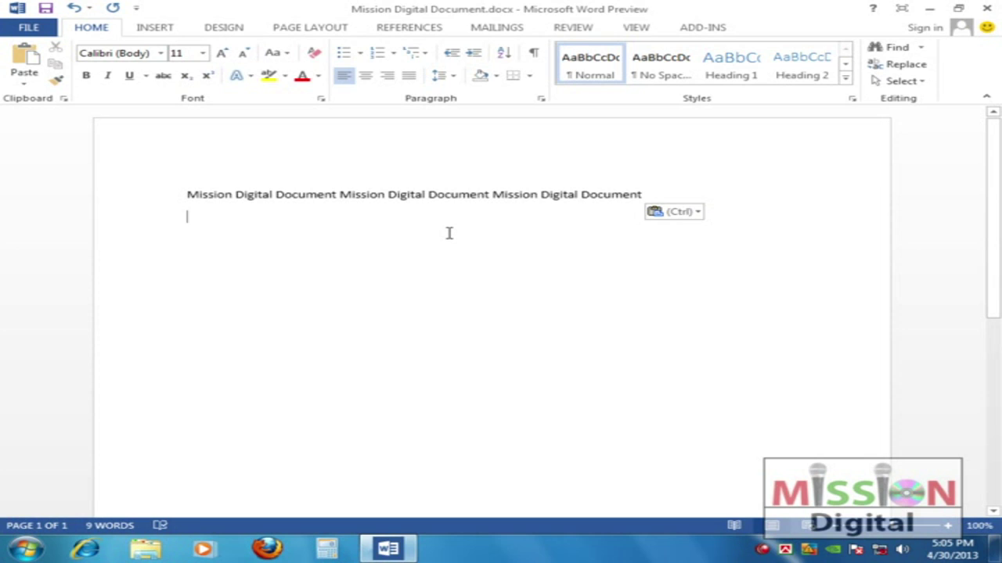
pyautogui.hotkey('ctrl', 'z')
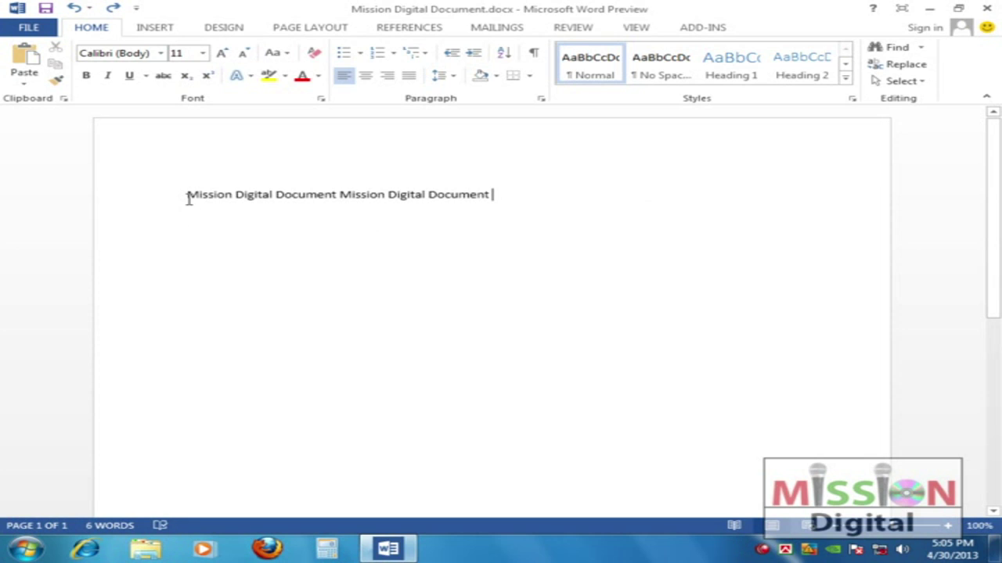
# Paste the copied "Mission Digital Document" on separate lines above and below the existing line
pyautogui.press('Home')
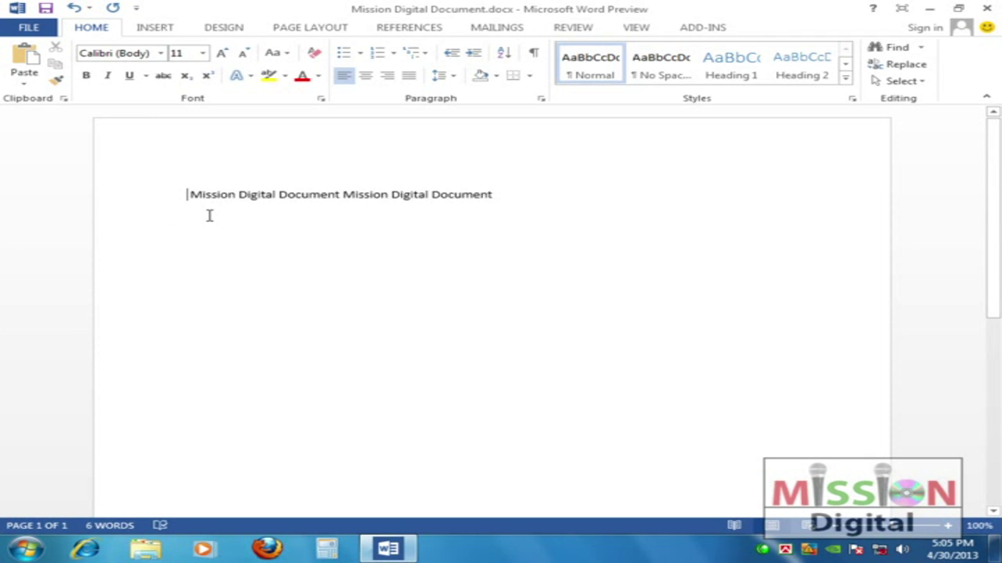
pyautogui.click(25, 59)
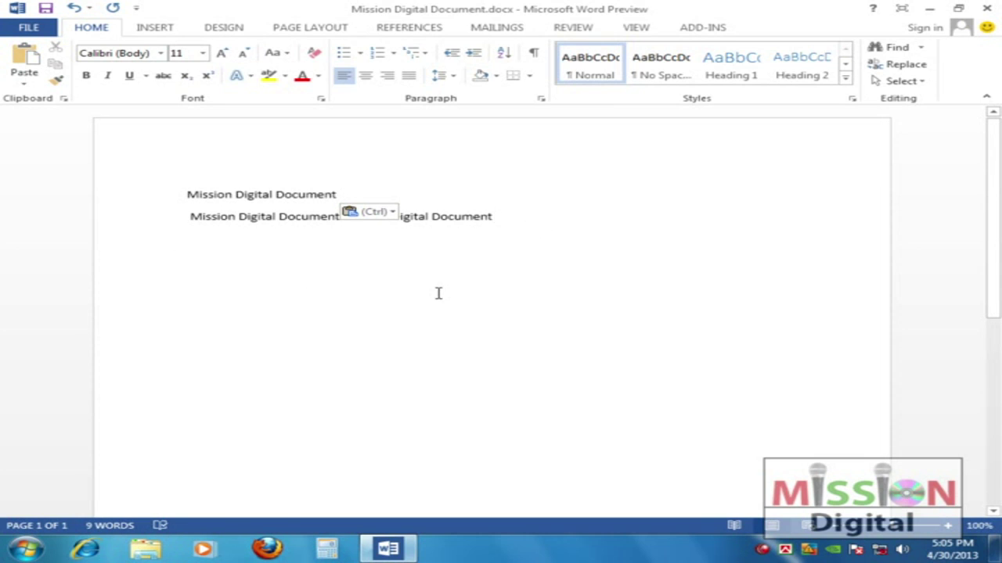
pyautogui.press('Return')
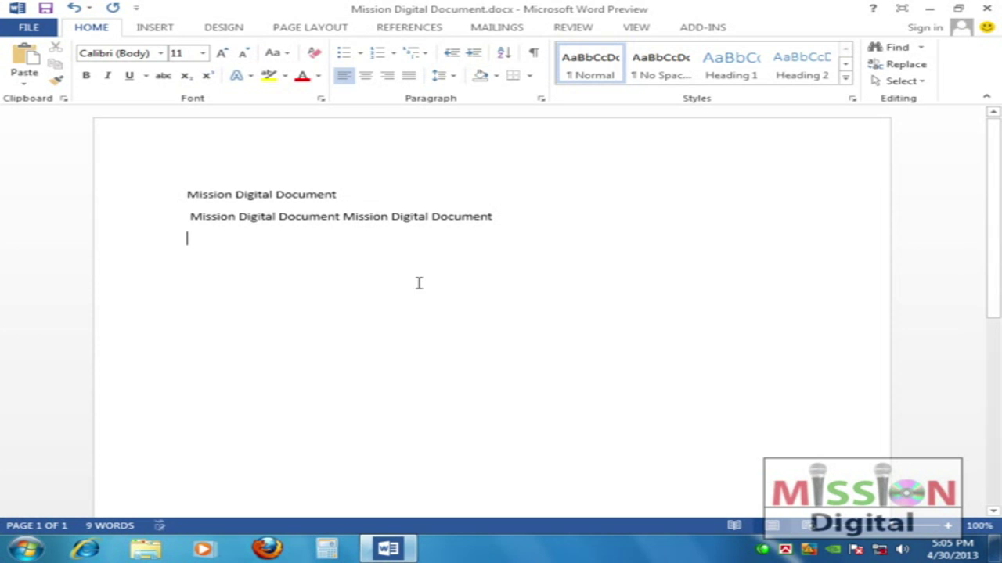
pyautogui.click(19, 63)
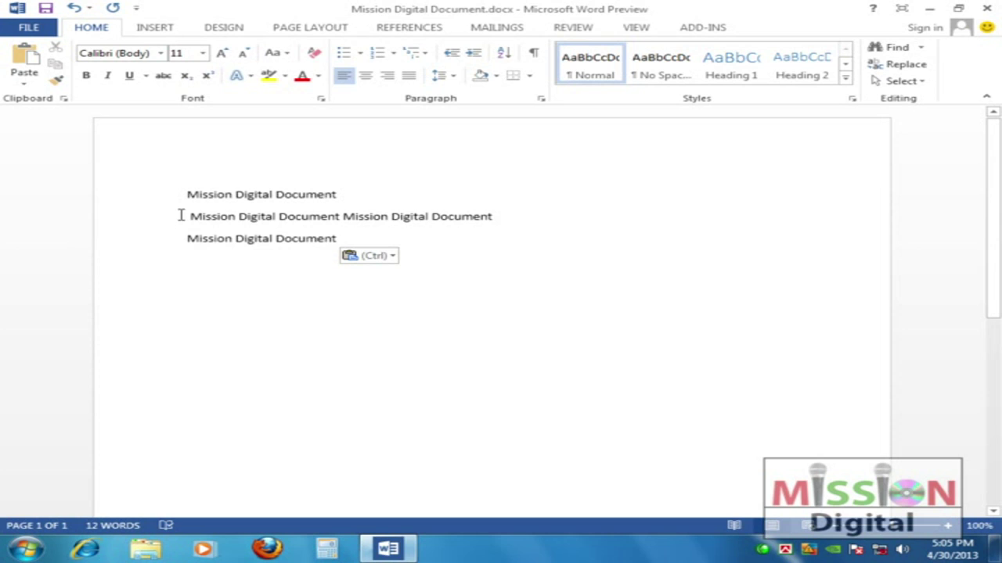
# Delete the second and third lines so that only the first "Mission Digital Document" line remains
pyautogui.moveTo(216, 217); pyautogui.dragTo(576, 286)
pyautogui.press('BackSpace')
pyautogui.press('BackSpace')
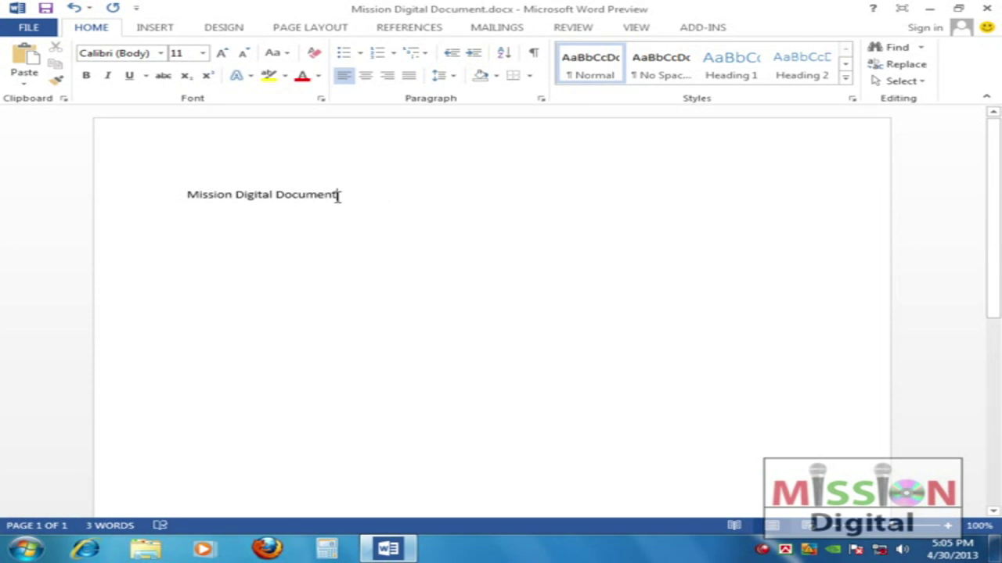
# Add the sample text "dsfsdfsdf" at the end of the "Mission Digital Document" line and delete it
pyautogui.write('dsfsdfsdf')
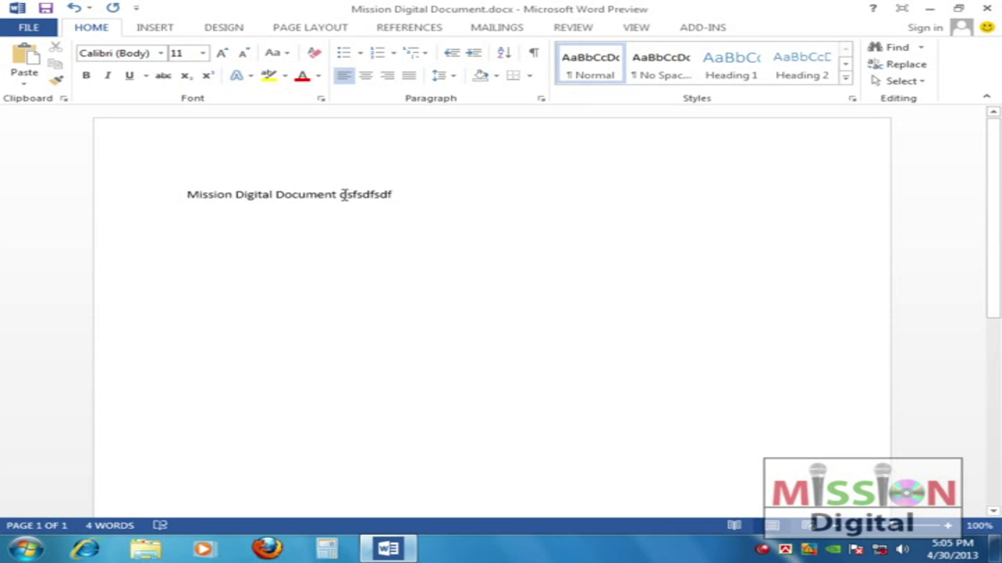
pyautogui.moveTo(342, 195); pyautogui.dragTo(400, 194)
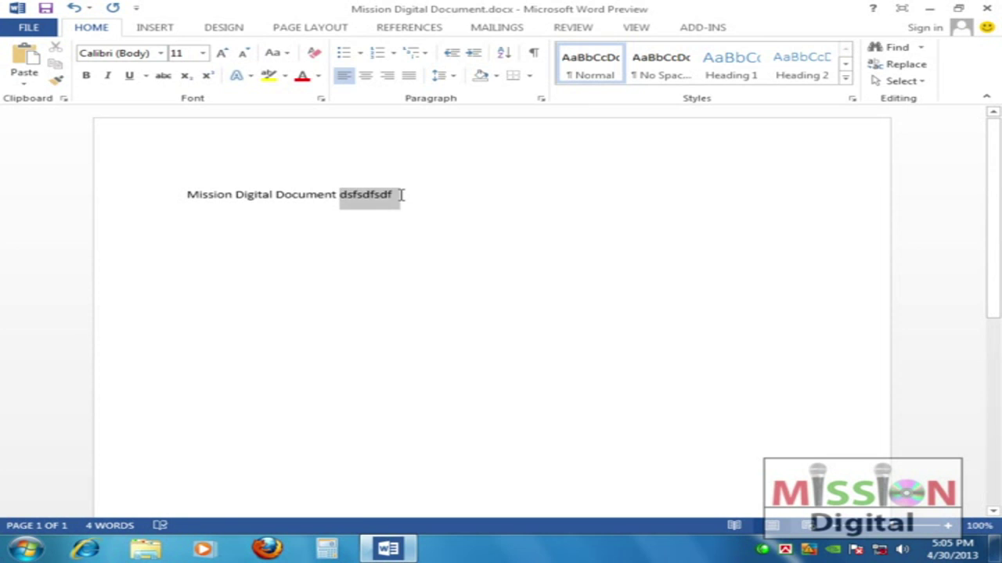
pyautogui.press('BackSpace')
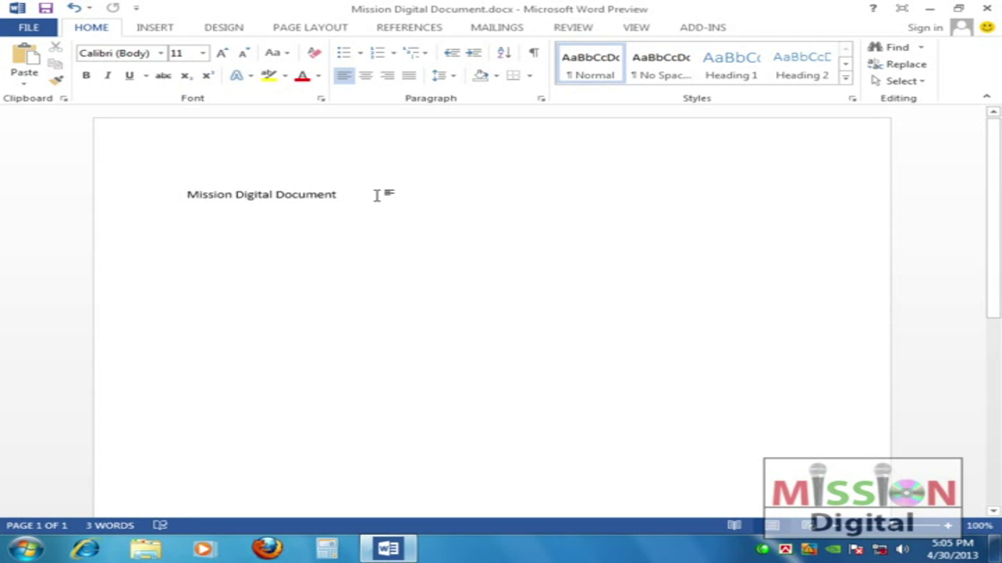
# Insert the sample text "sdfsdfs sdf" before "Mission Digital Document" and delete it character by character
pyautogui.click(186, 195)
pyautogui.write('sdfsdfs sdf')
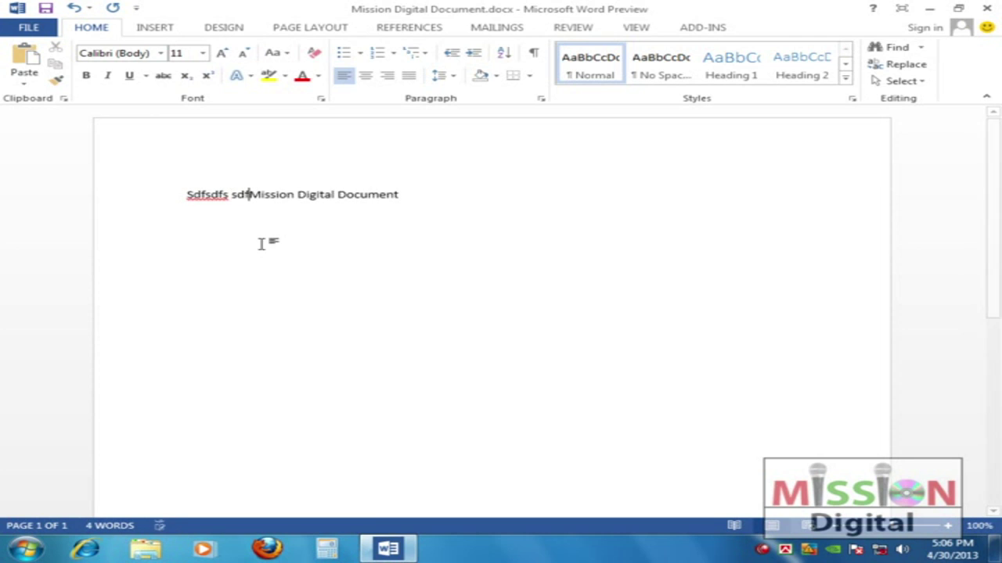
pyautogui.press('BackSpace')
pyautogui.press('BackSpace')
pyautogui.press('BackSpace')
pyautogui.press('BackSpace')
pyautogui.press('BackSpace')
pyautogui.press('BackSpace')
pyautogui.press('BackSpace')
pyautogui.press('BackSpace')
pyautogui.press('BackSpace')
pyautogui.press('BackSpace')
pyautogui.press('BackSpace')
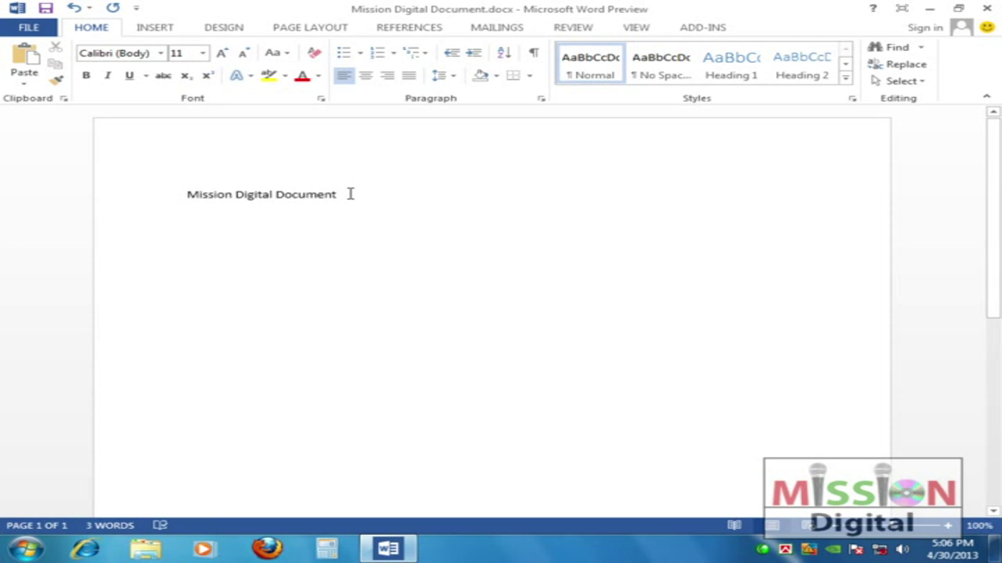
# Start a new line below "Mission Digital Document", enter "kljkj", and remove both the text and the line
pyautogui.press('Return')
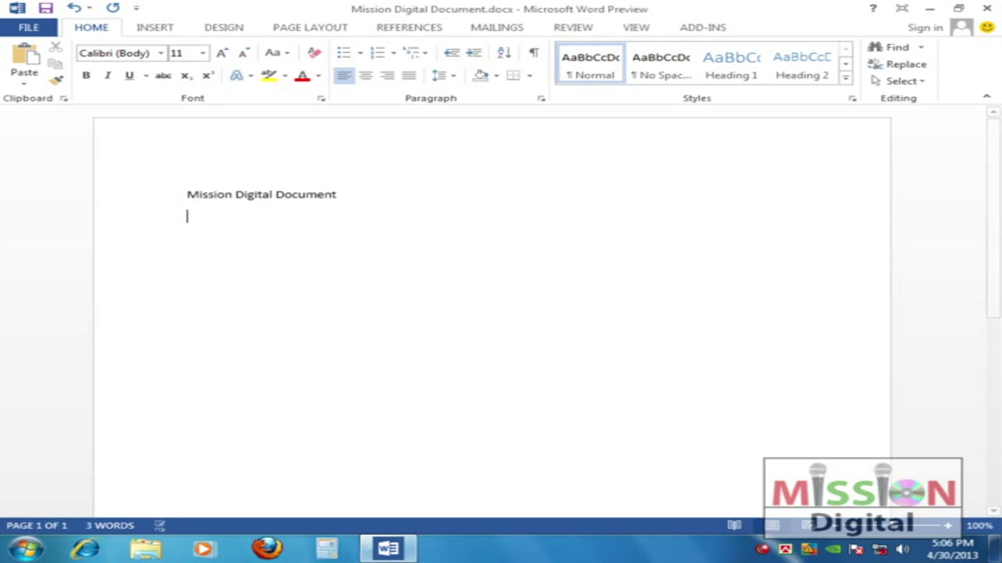
pyautogui.write('kljkj')
pyautogui.hotkey('ctrl', 'BackSpace')
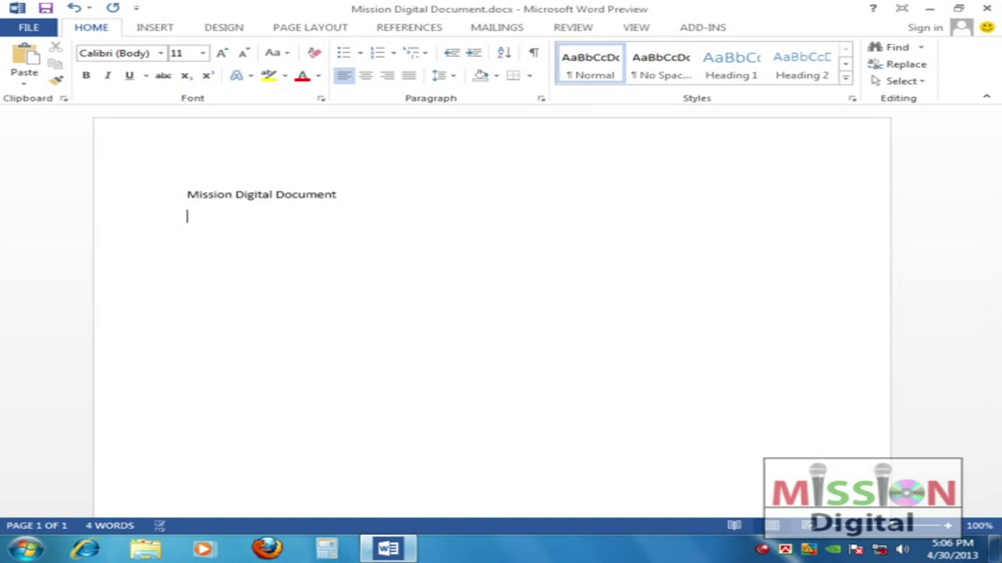
pyautogui.press('BackSpace')
# Insert a blank line above "Mission Digital Document", select and deselect the text, and remove the blank line
pyautogui.moveTo(187, 196); pyautogui.dragTo(327, 202)
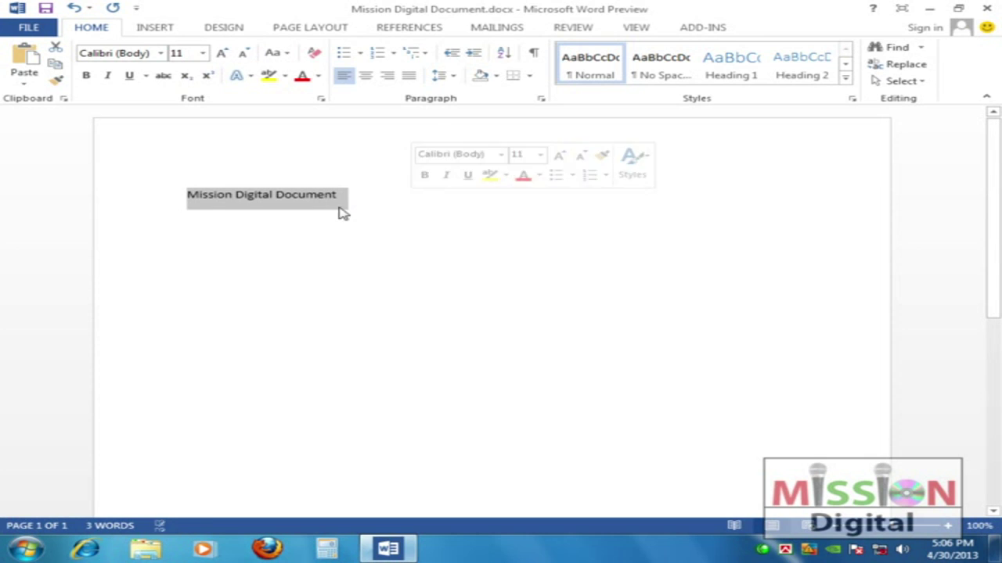
pyautogui.click(202, 223)
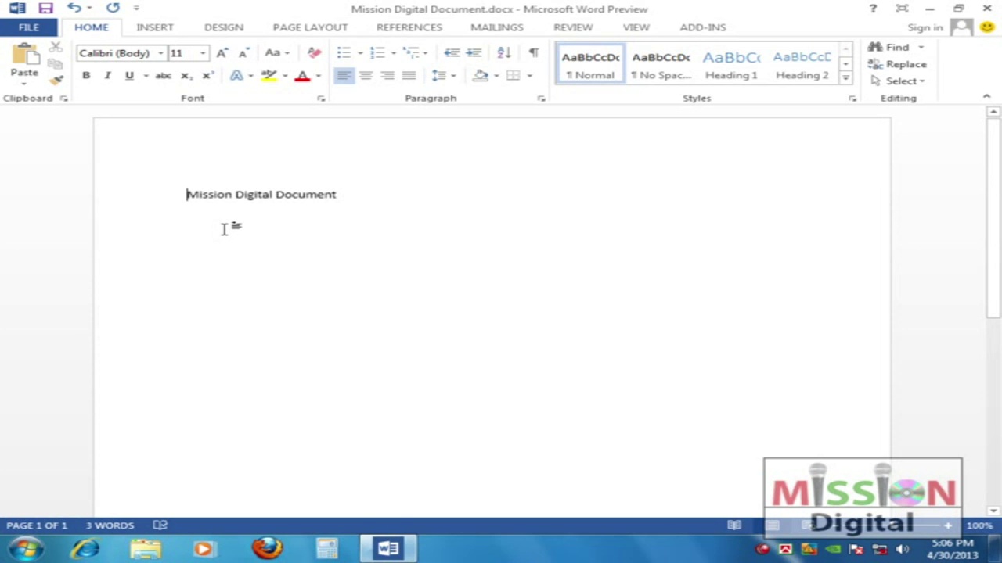
pyautogui.press('Return')
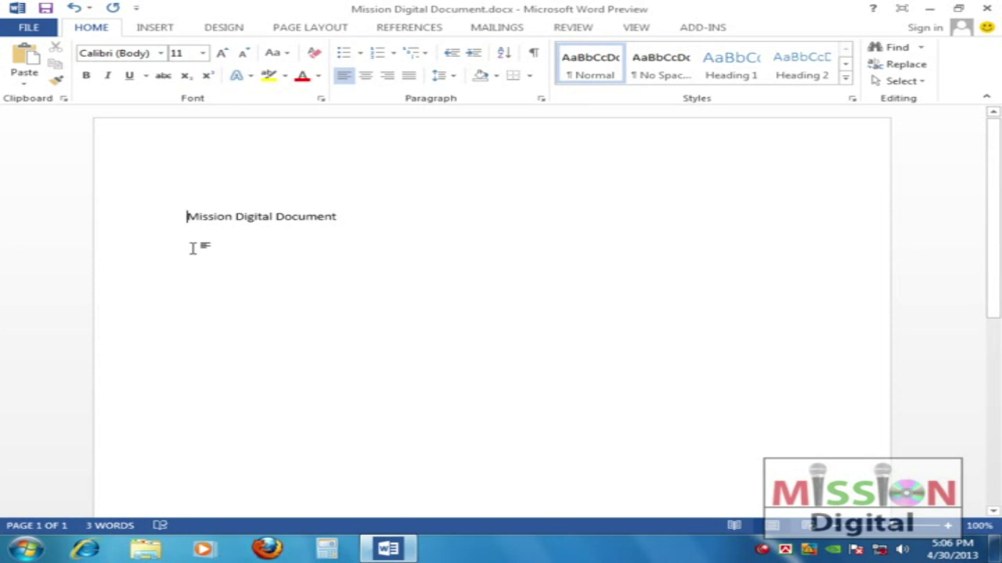
pyautogui.moveTo(186, 215); pyautogui.dragTo(365, 217)
pyautogui.click(372, 215)
pyautogui.click(187, 216)
pyautogui.press('BackSpace')
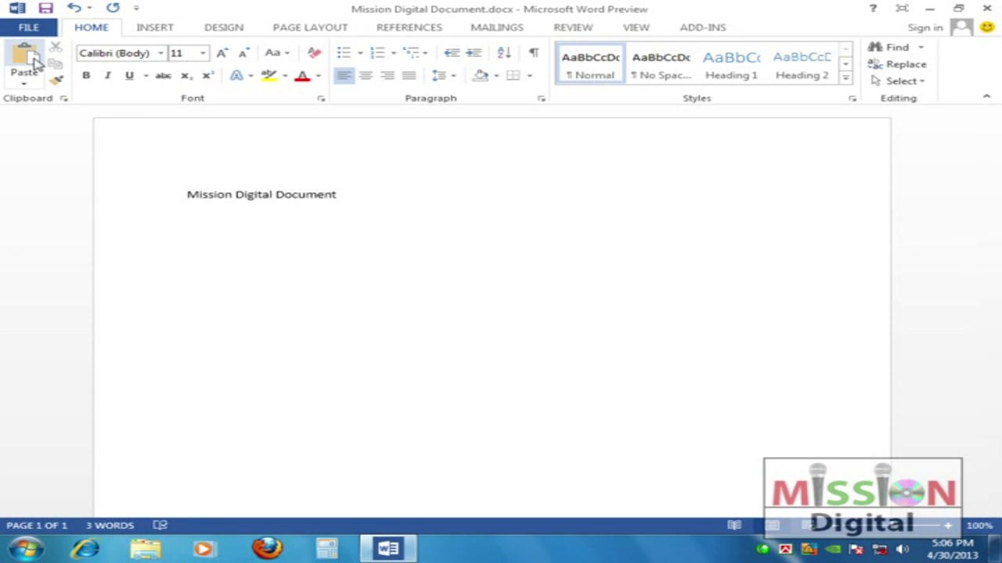
# Cut the "Mission Digital Document" line and paste it several blank lines further down the page
pyautogui.moveTo(188, 192); pyautogui.dragTo(409, 194)
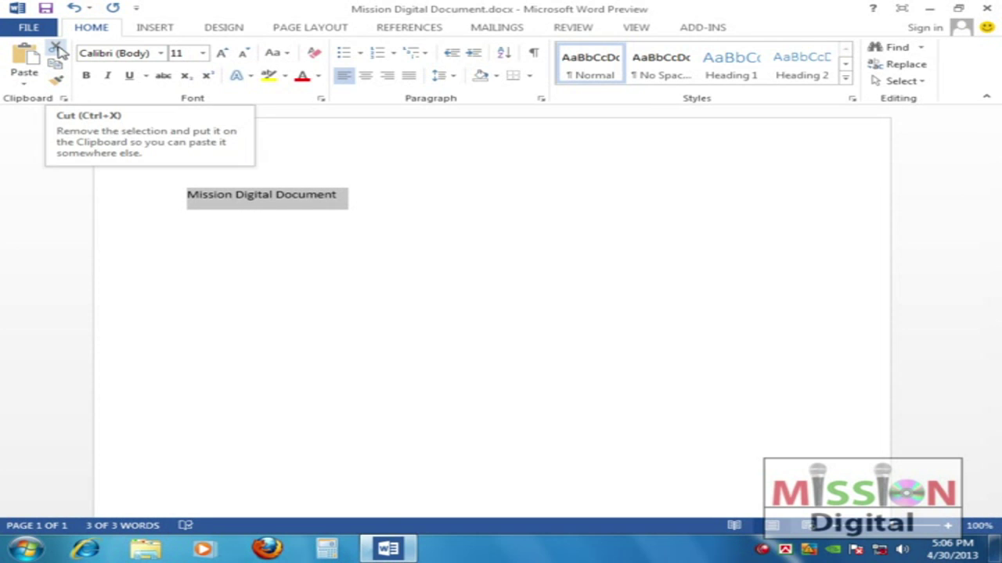
pyautogui.click(56, 48)
pyautogui.press('Return')
pyautogui.press('Return')
pyautogui.press('Return')
pyautogui.press('Return')
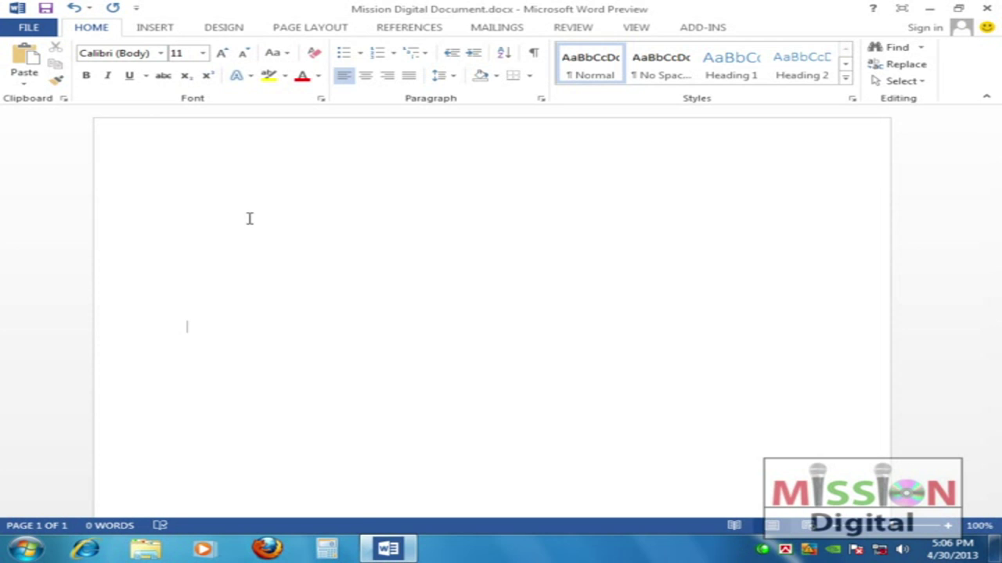
pyautogui.click(24, 59)
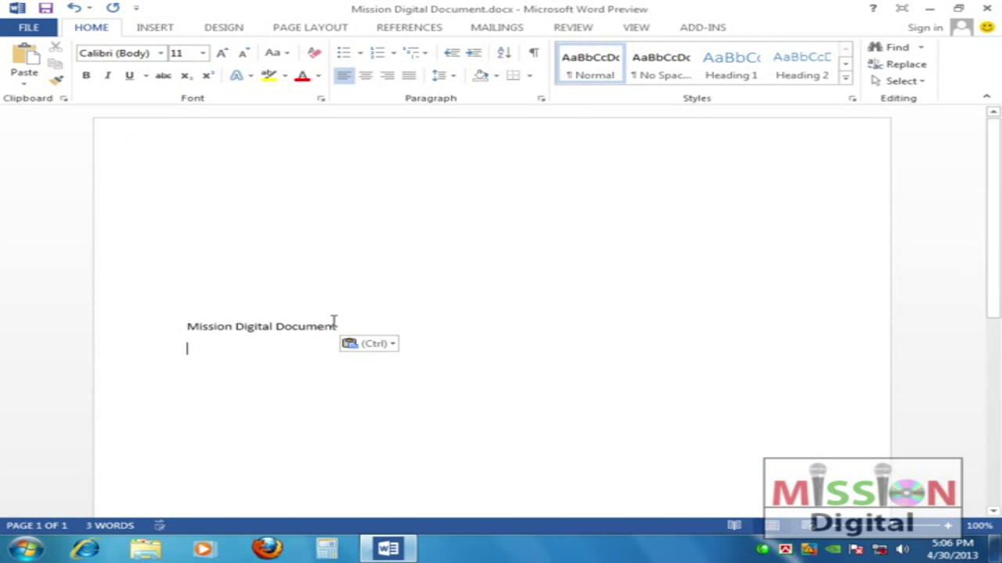
# Undo the paste, the blank lines and the cut, and place the cursor at the end of the line
pyautogui.hotkey('ctrl', 'z')
pyautogui.hotkey('ctrl', 'z')
pyautogui.hotkey('ctrl', 'z')
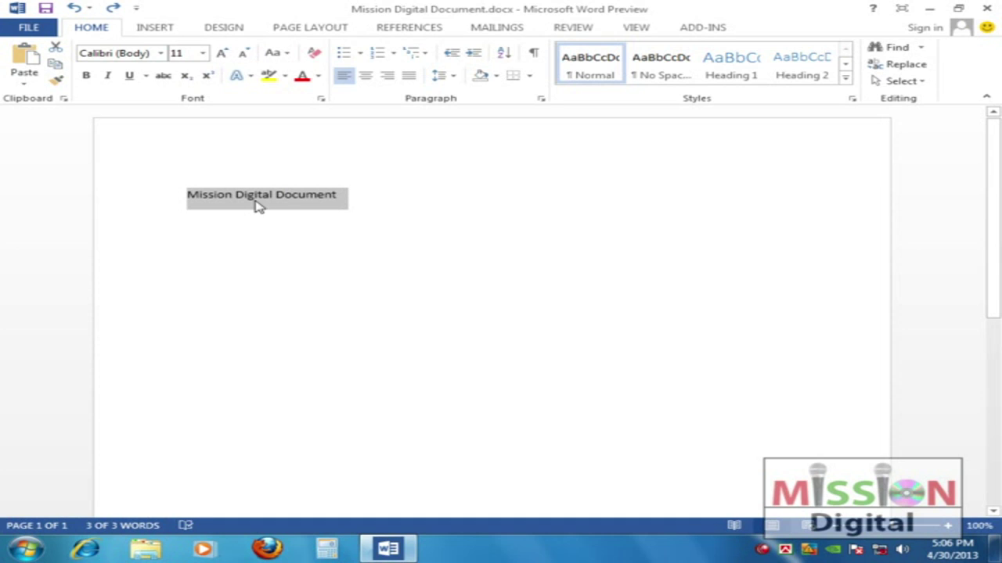
pyautogui.click(209, 197)
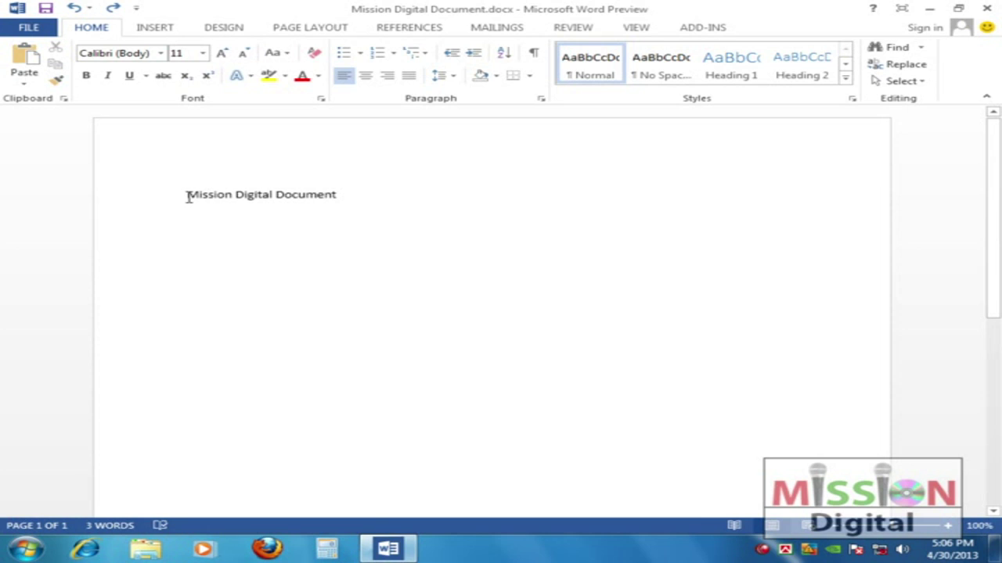
pyautogui.click(394, 216)
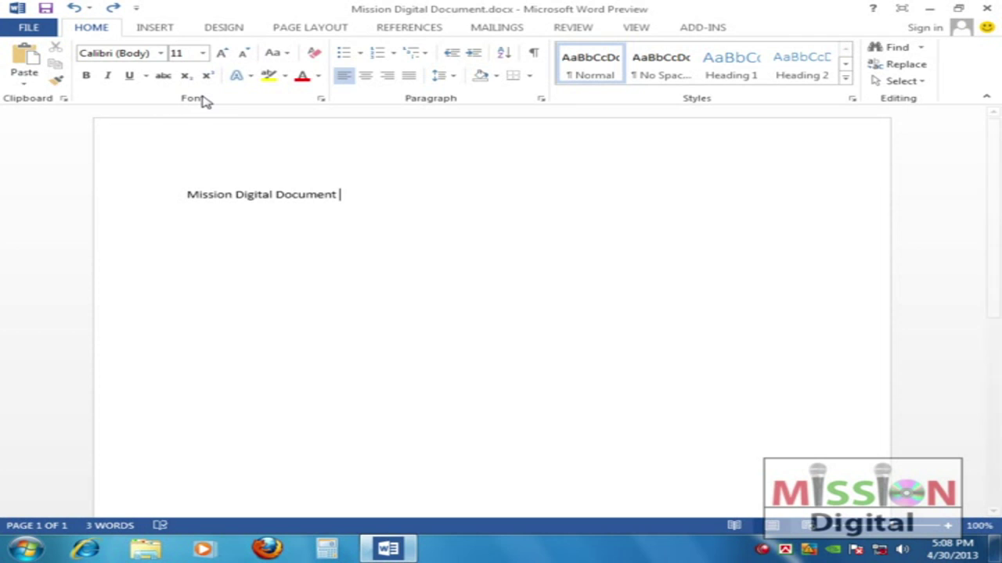
pyautogui.moveTo(69, 37)
pyautogui.mouseDown()
pyautogui.moveTo(333, 43)
pyautogui.moveTo(335, 106)
pyautogui.moveTo(72, 108)
pyautogui.moveTo(79, 39)
pyautogui.mouseUp()
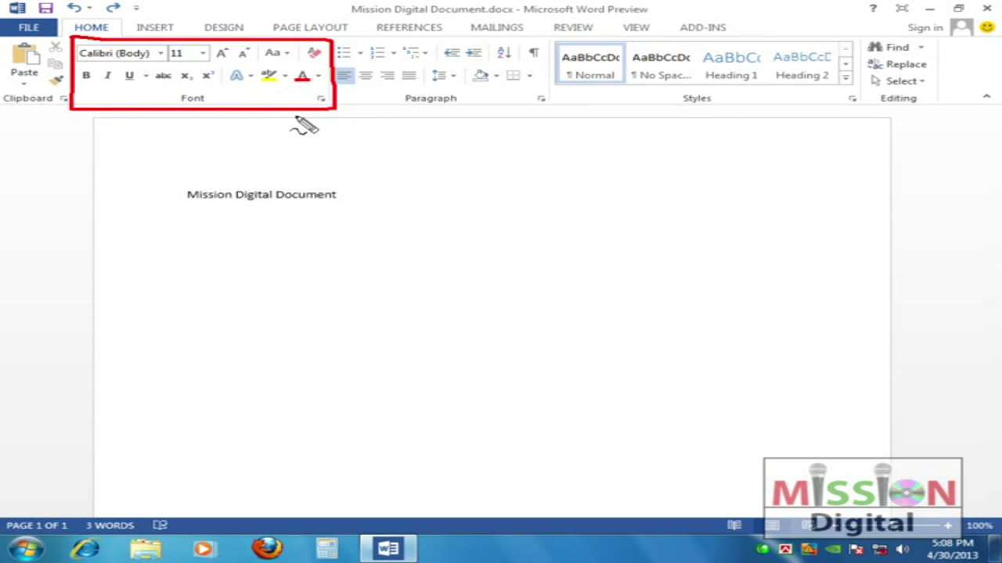
pyautogui.press('Escape')
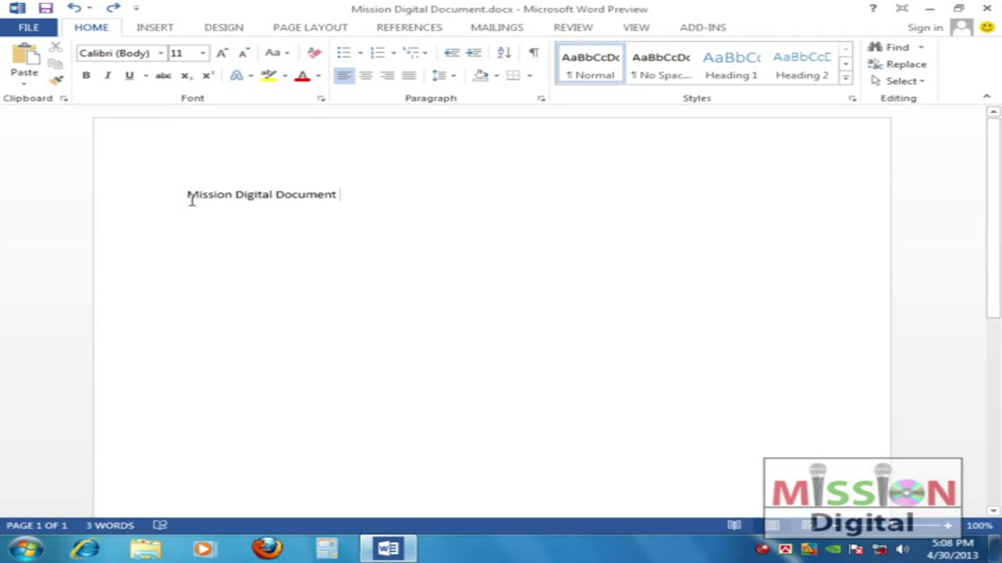
# Practise selecting and deselecting the "Mission Digital Document" line, and look at its font and font size choices
pyautogui.moveTo(188, 198); pyautogui.dragTo(342, 195)
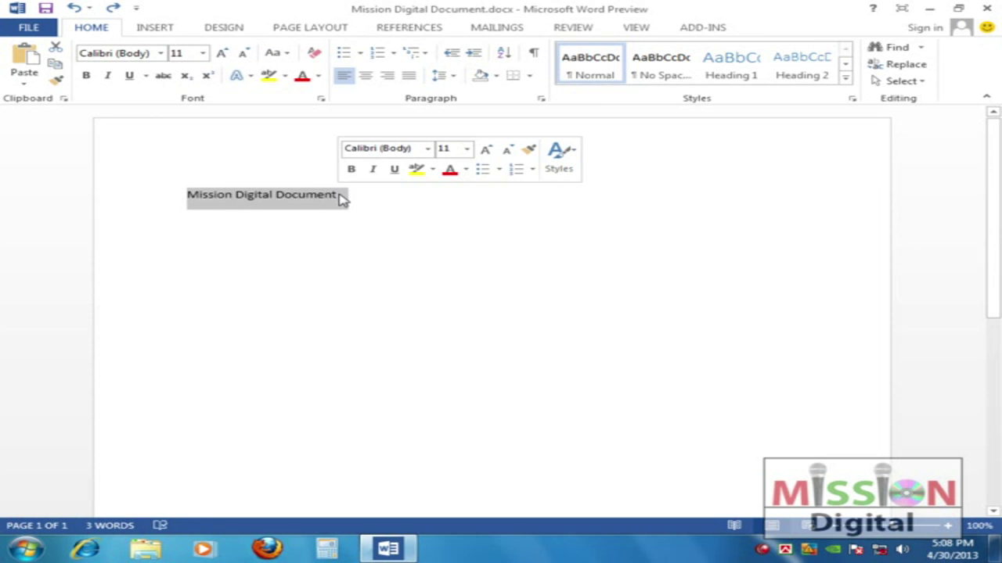
pyautogui.click(346, 195)
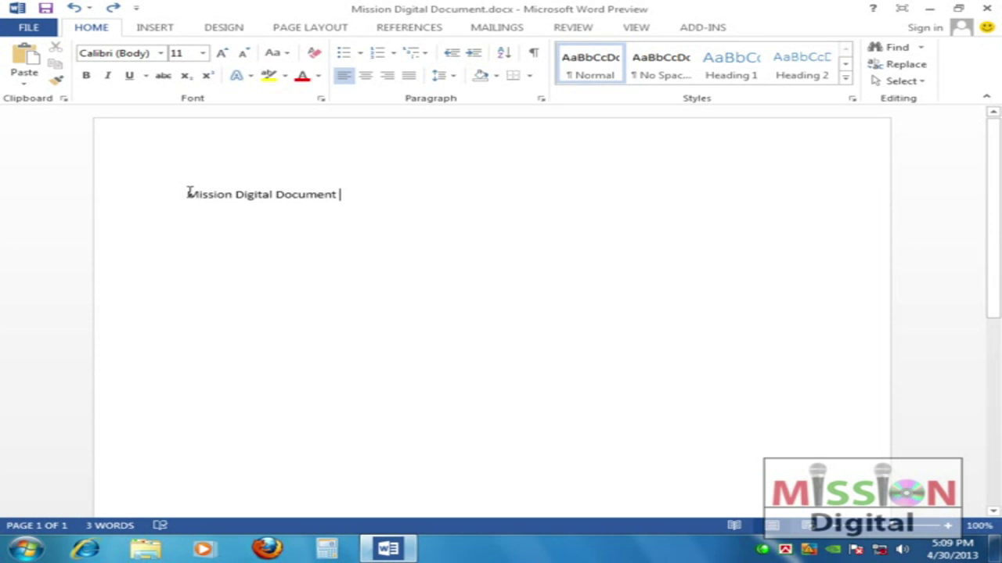
pyautogui.moveTo(186, 195); pyautogui.dragTo(339, 196)
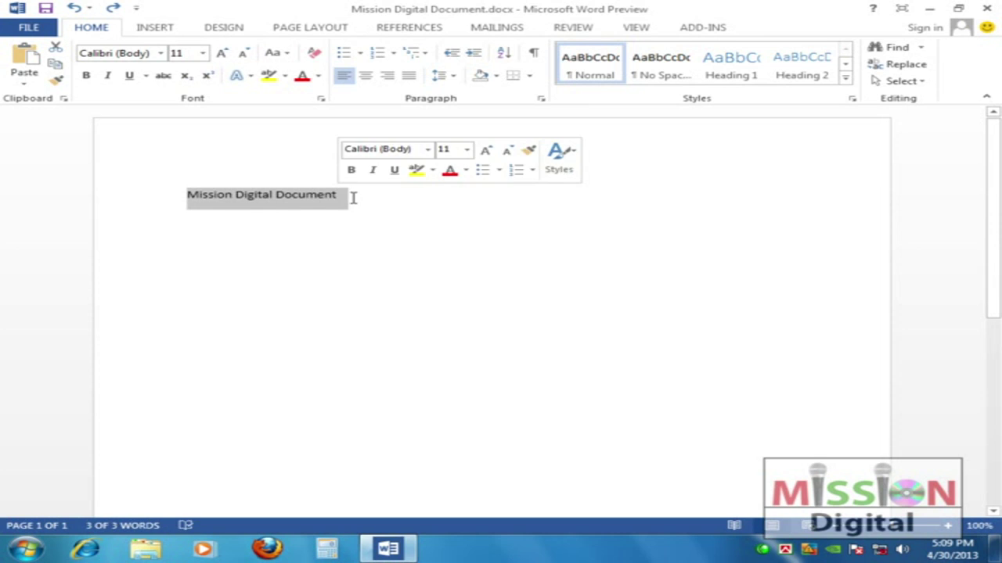
pyautogui.click(354, 197)
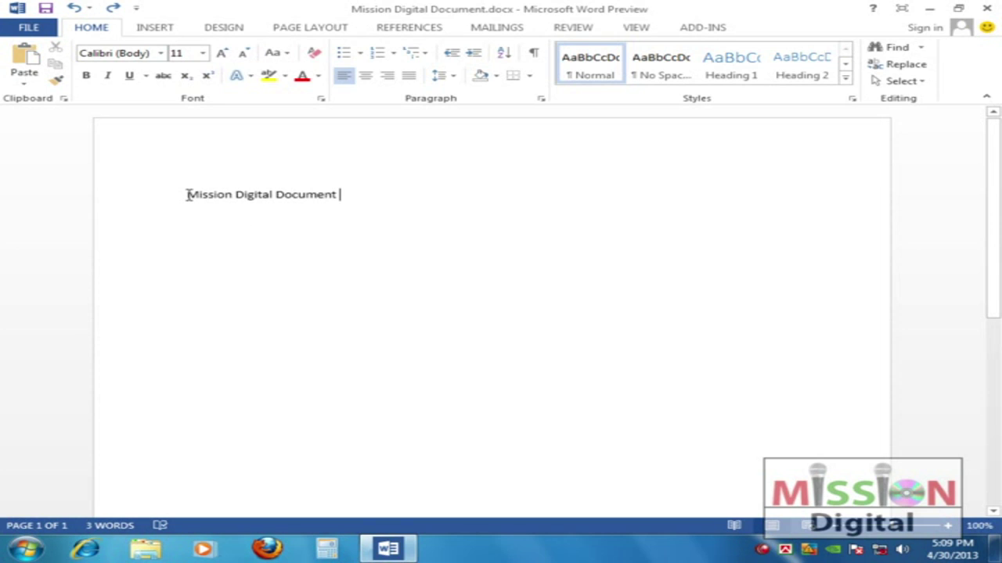
pyautogui.moveTo(187, 194); pyautogui.dragTo(348, 201)
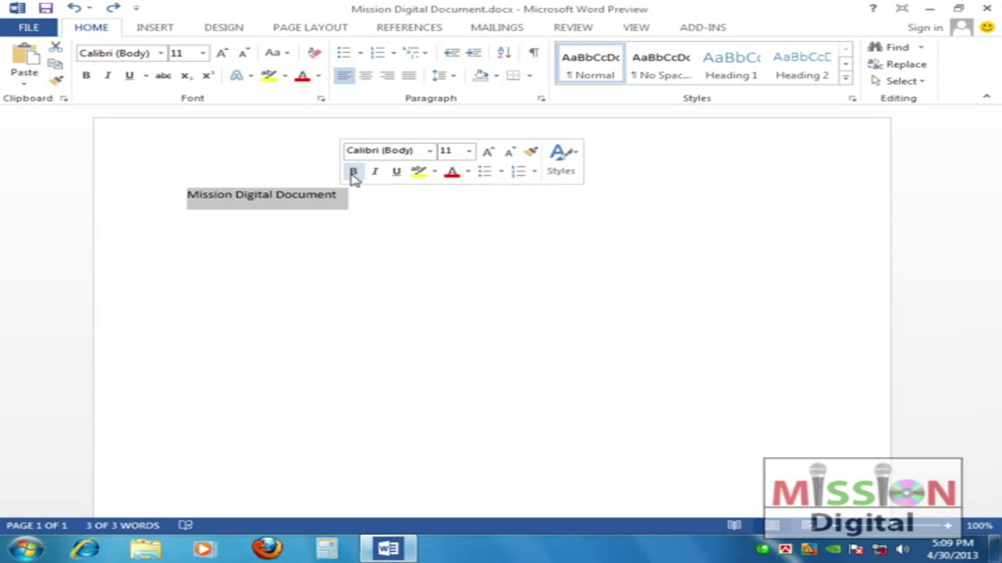
pyautogui.click(429, 151)
pyautogui.click(429, 153)
pyautogui.click(469, 151)
pyautogui.click(469, 152)
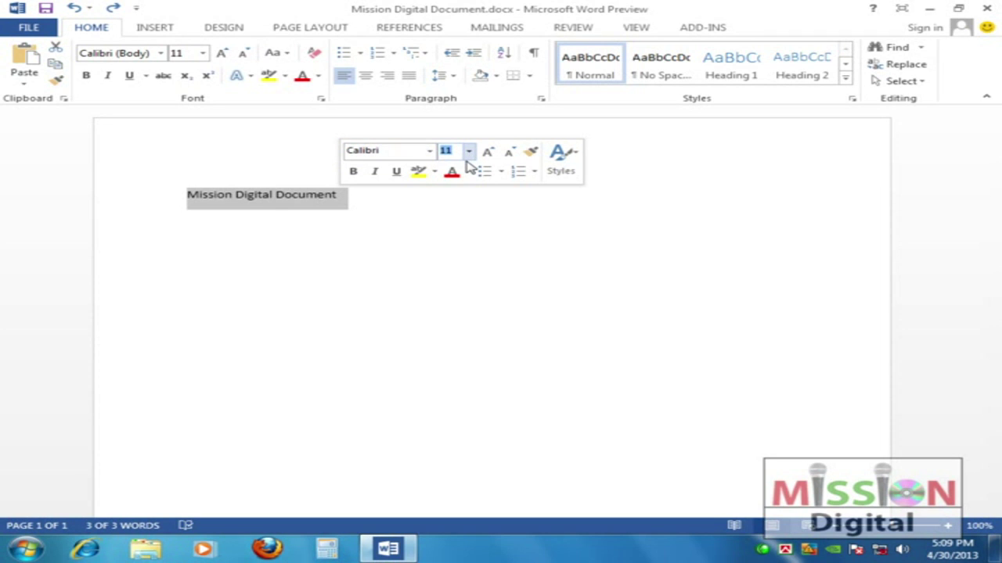
pyautogui.click(245, 197)
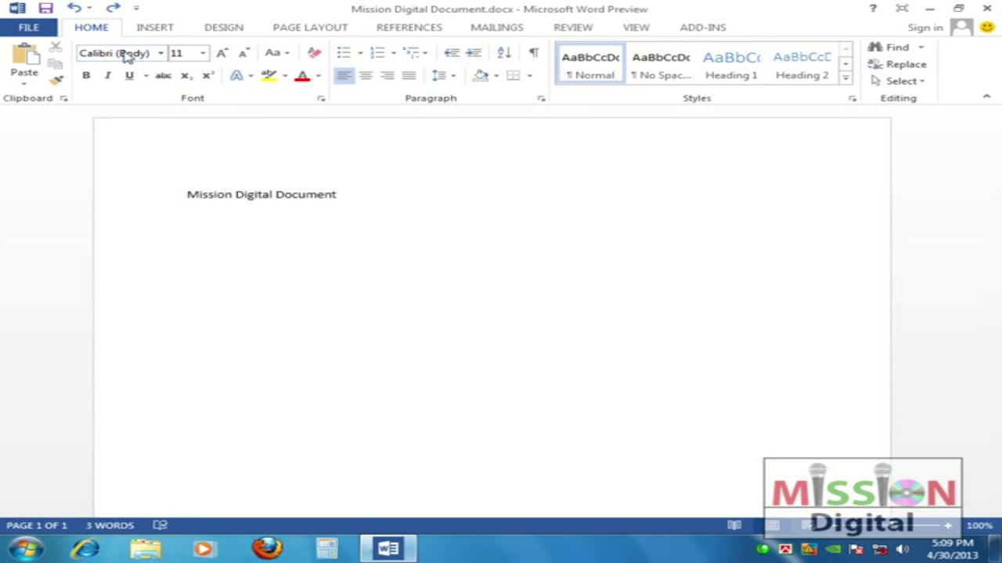
# Change the font of the "Mission Digital Document" line to Action Force and select the line again
pyautogui.moveTo(192, 194); pyautogui.dragTo(349, 201)
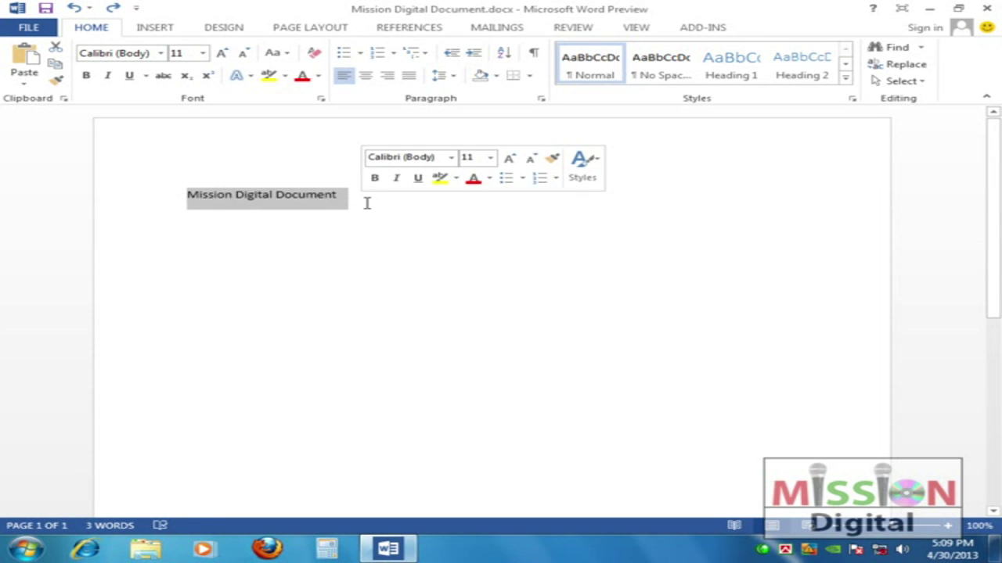
pyautogui.click(162, 53)
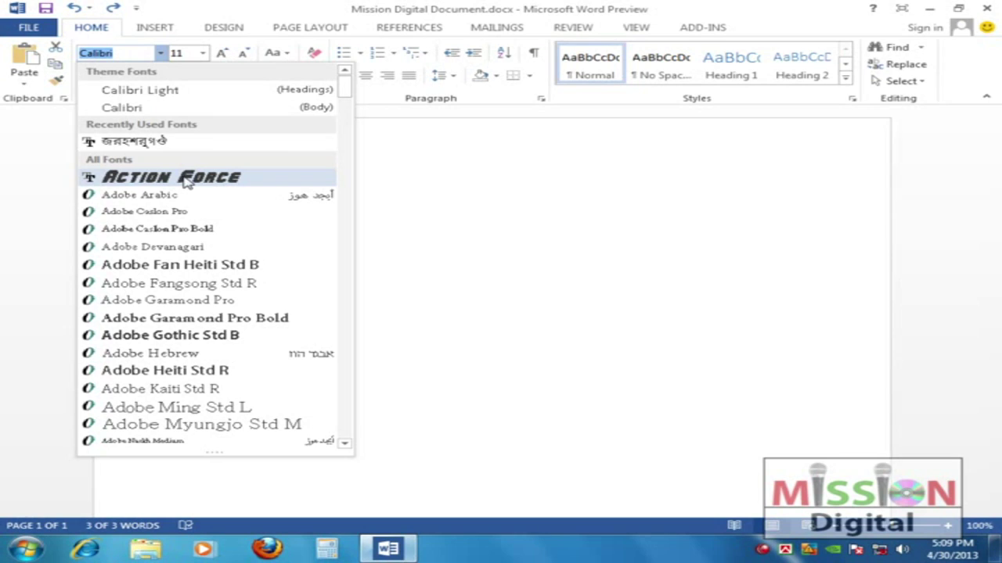
pyautogui.click(218, 180)
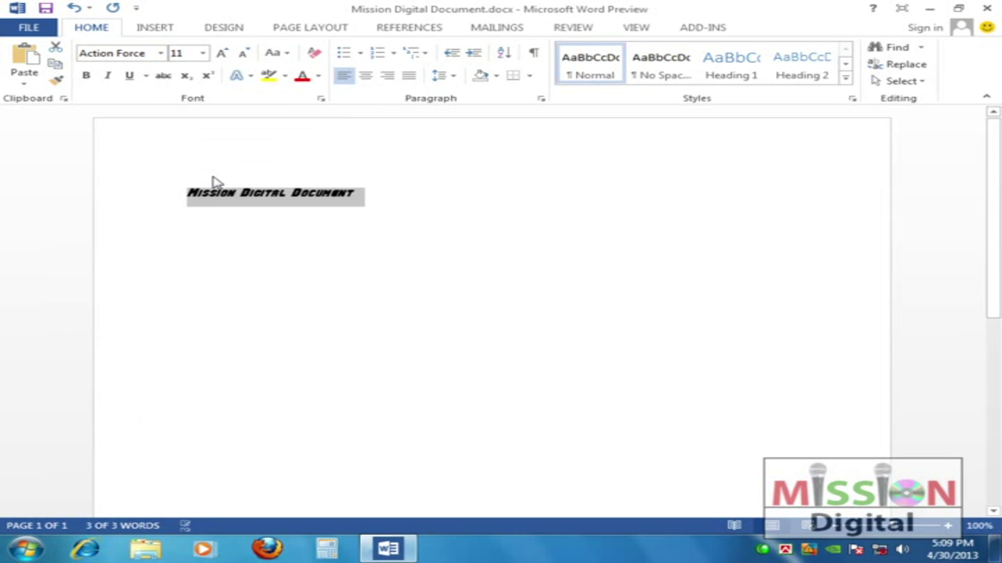
pyautogui.click(378, 191)
pyautogui.moveTo(188, 196); pyautogui.dragTo(338, 193)
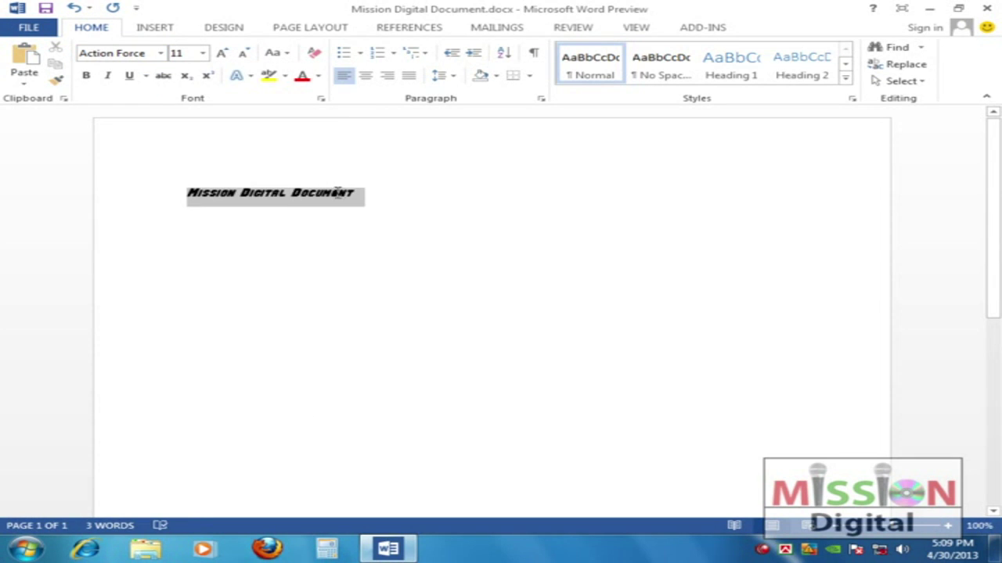
# Set the font size of the "Mission Digital Document" line to 24 and deselect the line
pyautogui.click(202, 54)
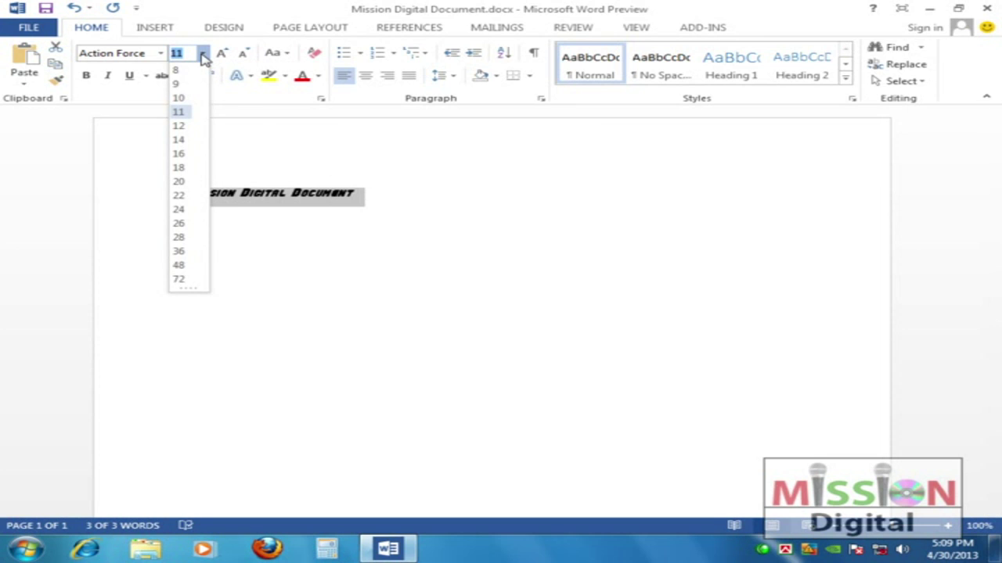
pyautogui.click(203, 55)
pyautogui.click(202, 55)
pyautogui.click(180, 208)
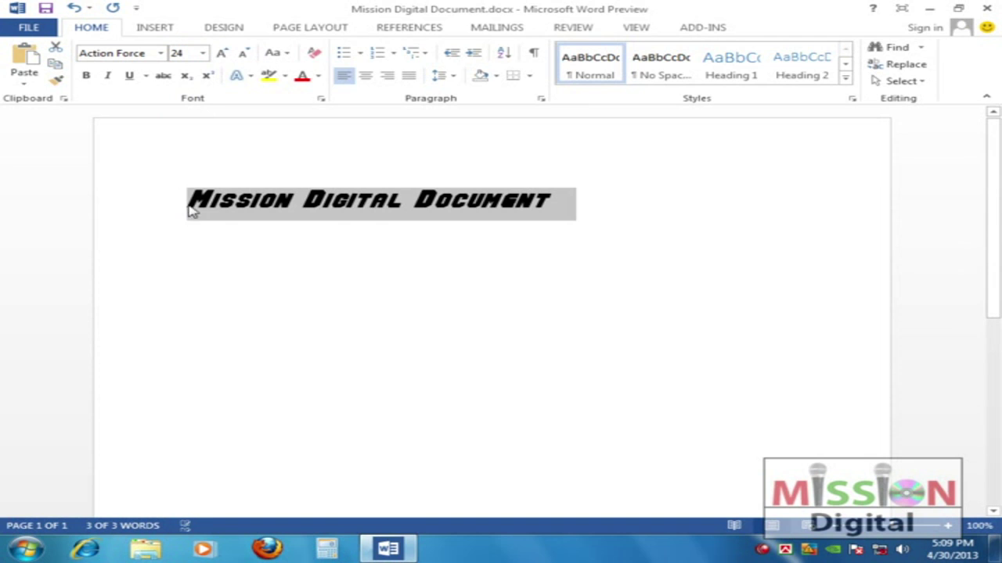
pyautogui.click(593, 205)
# Set the font size of the whole "Mission Digital Document" line to the custom value 65
pyautogui.moveTo(183, 199); pyautogui.dragTo(588, 196)
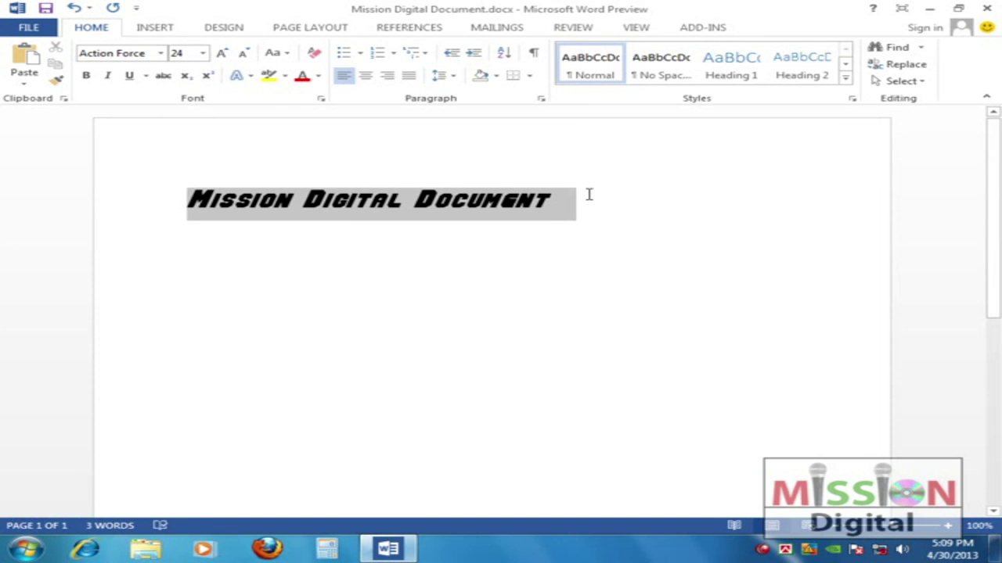
pyautogui.click(189, 53)
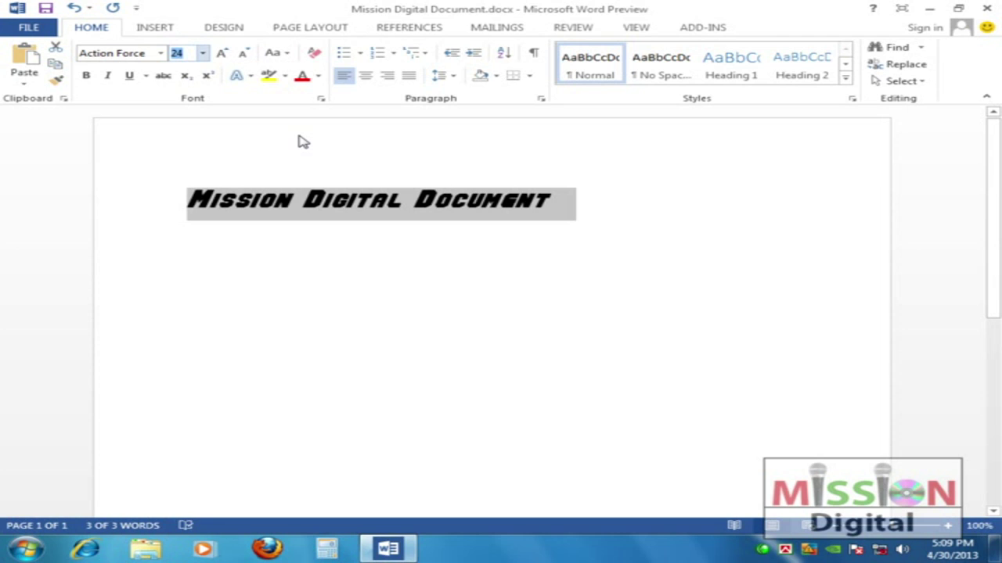
pyautogui.write('65')
pyautogui.press('Return')
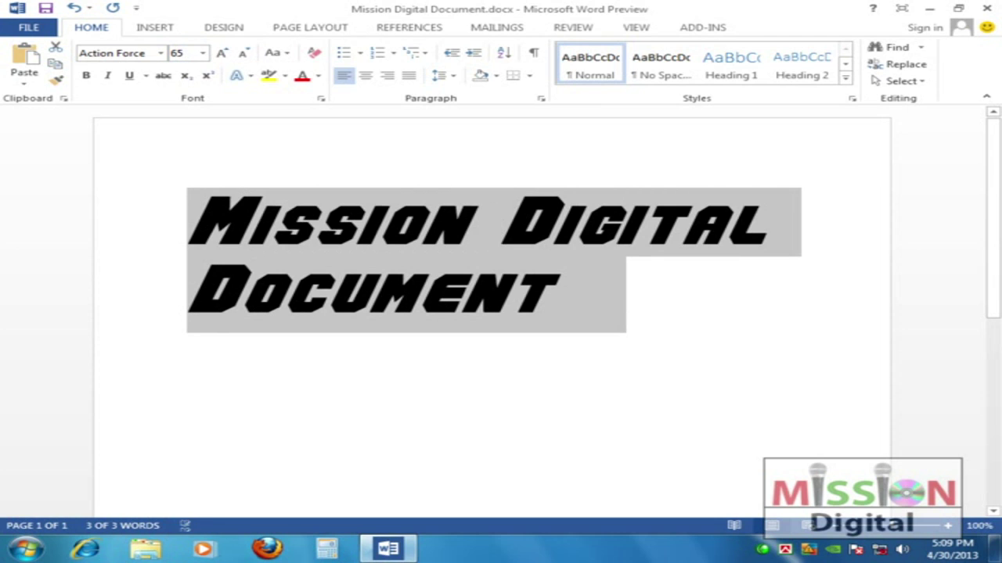
pyautogui.click(648, 297)
# Colour the whole "Mission Digital Document" text in the standard red and deselect it
pyautogui.moveTo(192, 223); pyautogui.dragTo(744, 324)
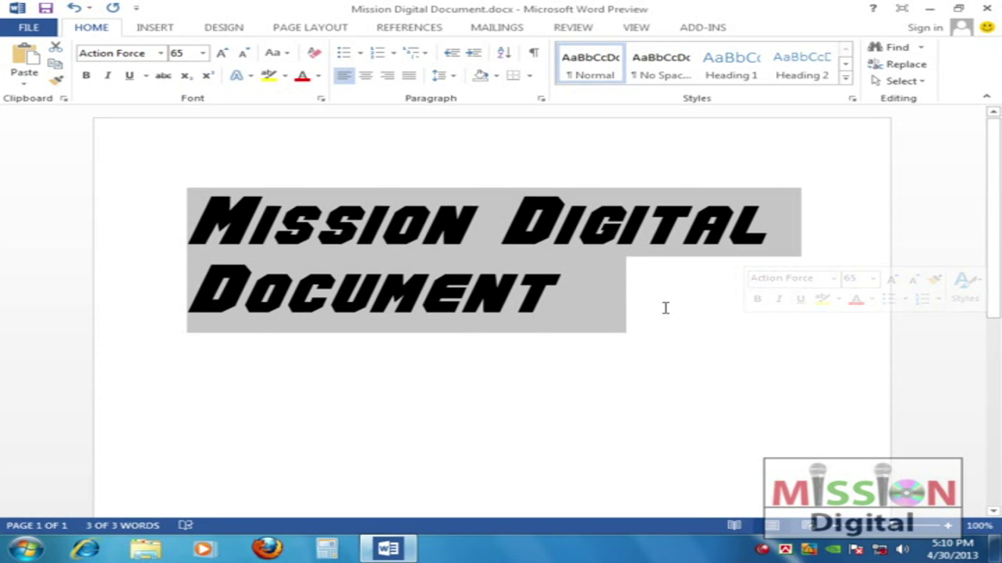
pyautogui.click(664, 306)
pyautogui.moveTo(197, 208); pyautogui.dragTo(576, 306)
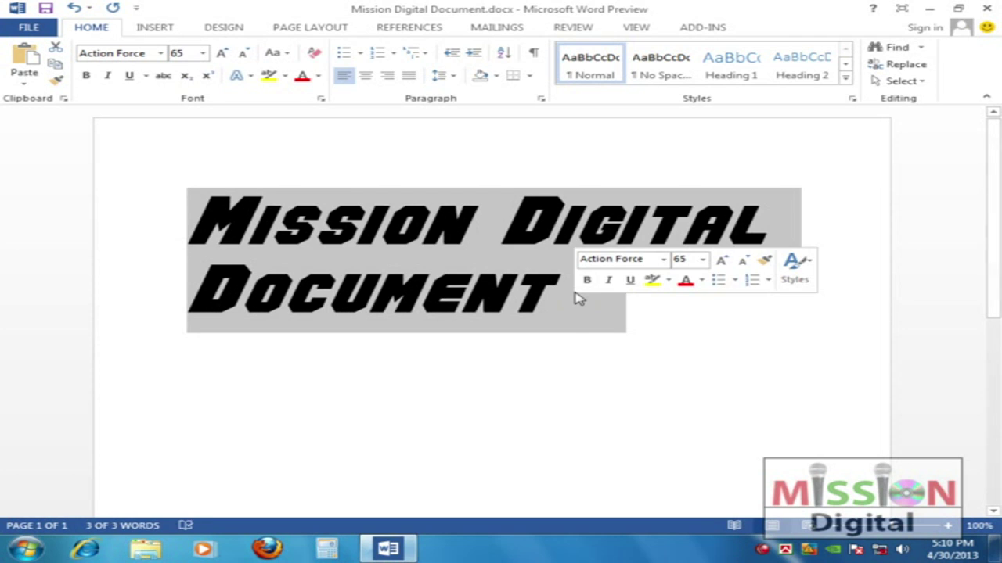
pyautogui.moveTo(191, 215); pyautogui.dragTo(547, 287)
pyautogui.moveTo(201, 224); pyautogui.dragTo(519, 306)
pyautogui.click(319, 76)
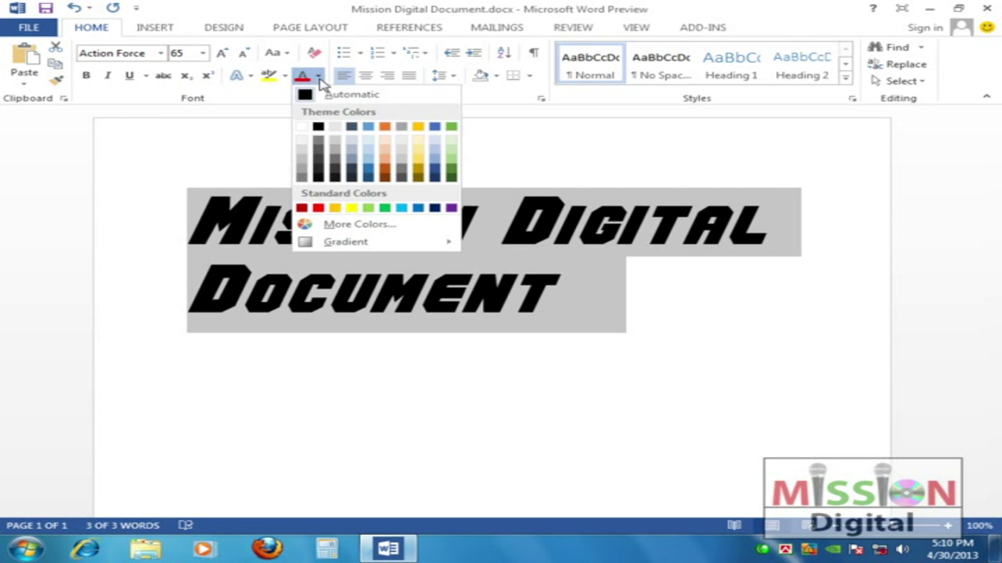
pyautogui.click(319, 208)
pyautogui.click(376, 146)
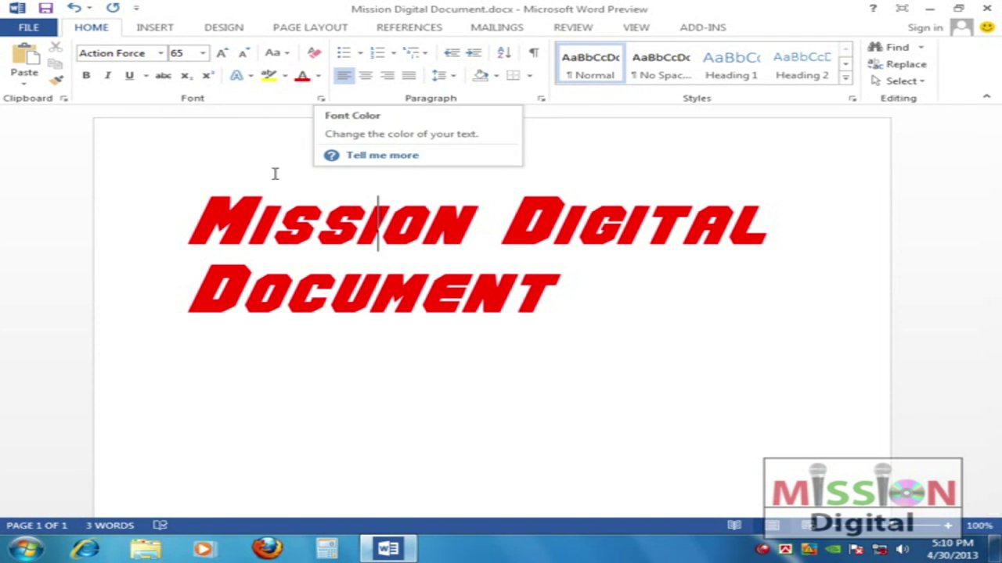
# Apply the standard red font colour to the whole text again and practise selecting and deselecting it
pyautogui.moveTo(275, 172); pyautogui.dragTo(684, 363)
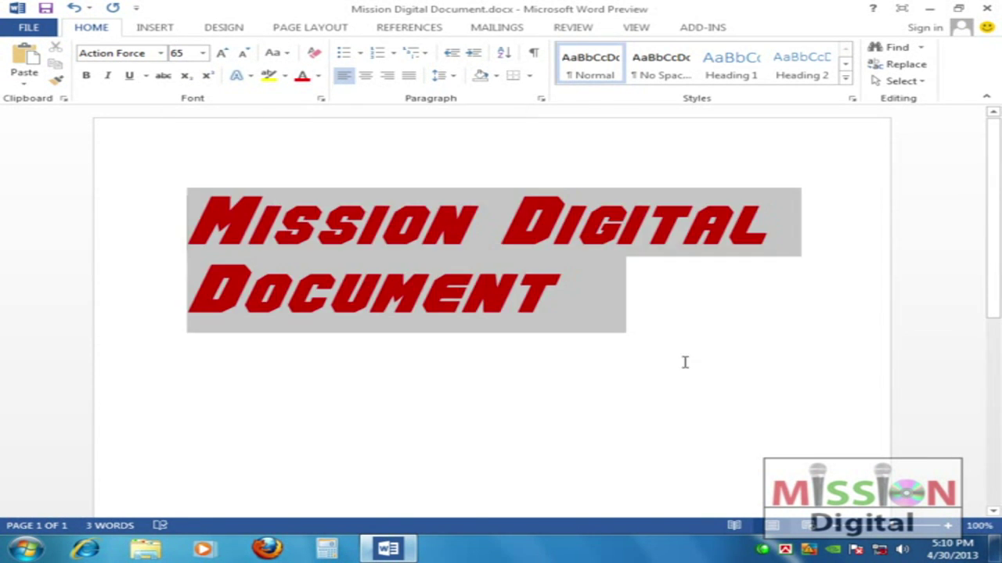
pyautogui.click(319, 77)
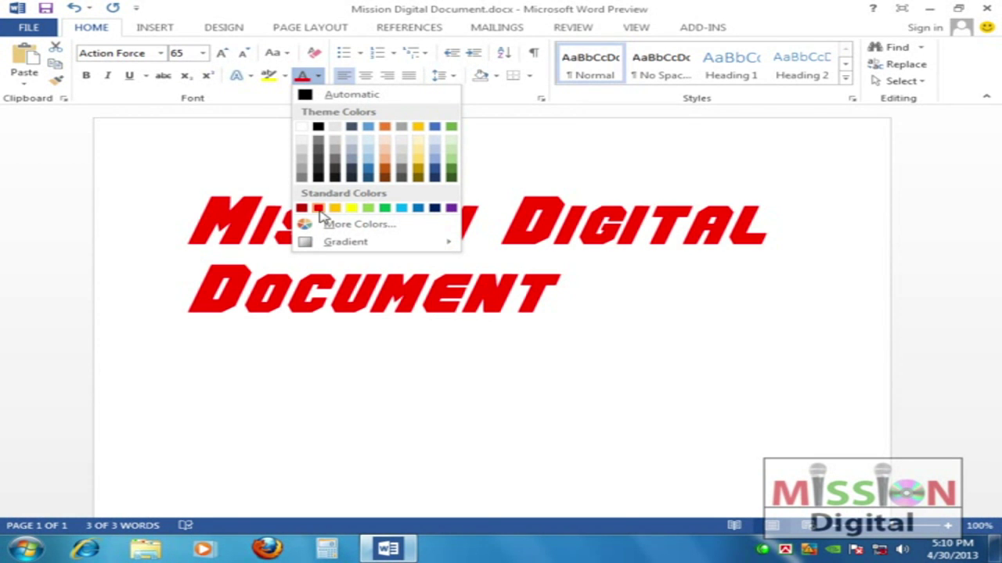
pyautogui.click(318, 209)
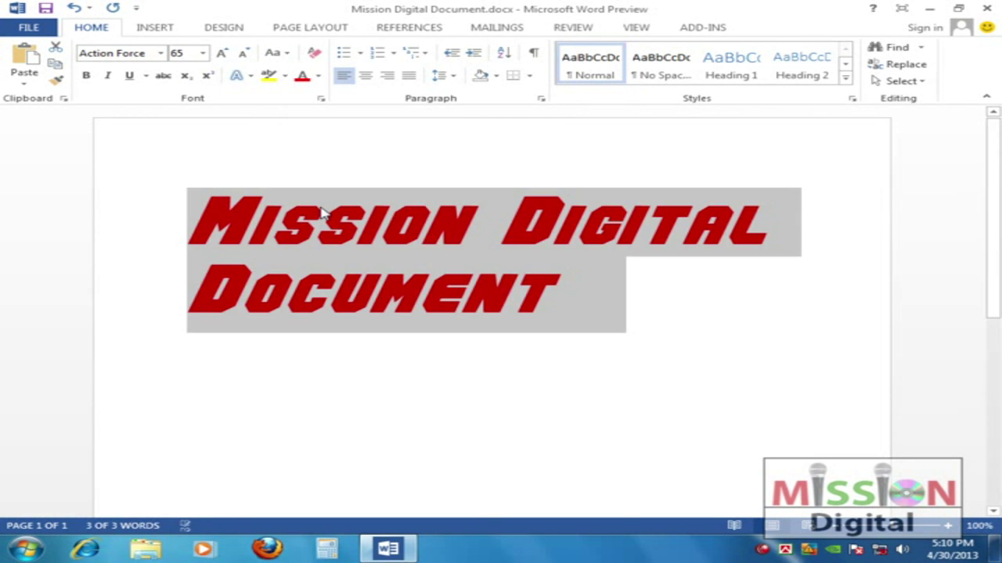
pyautogui.click(379, 221)
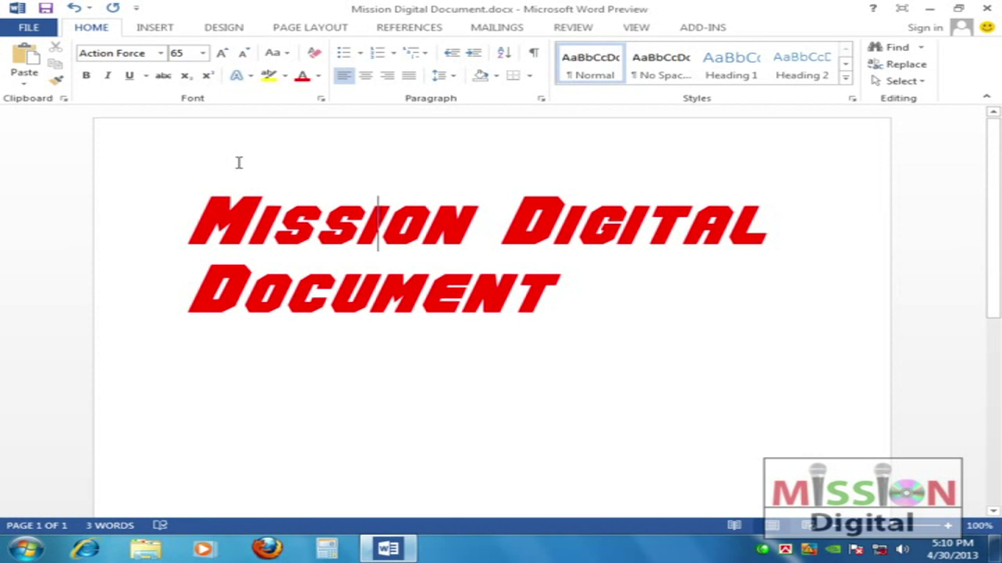
pyautogui.moveTo(187, 200); pyautogui.dragTo(542, 272)
pyautogui.moveTo(597, 287); pyautogui.dragTo(593, 285)
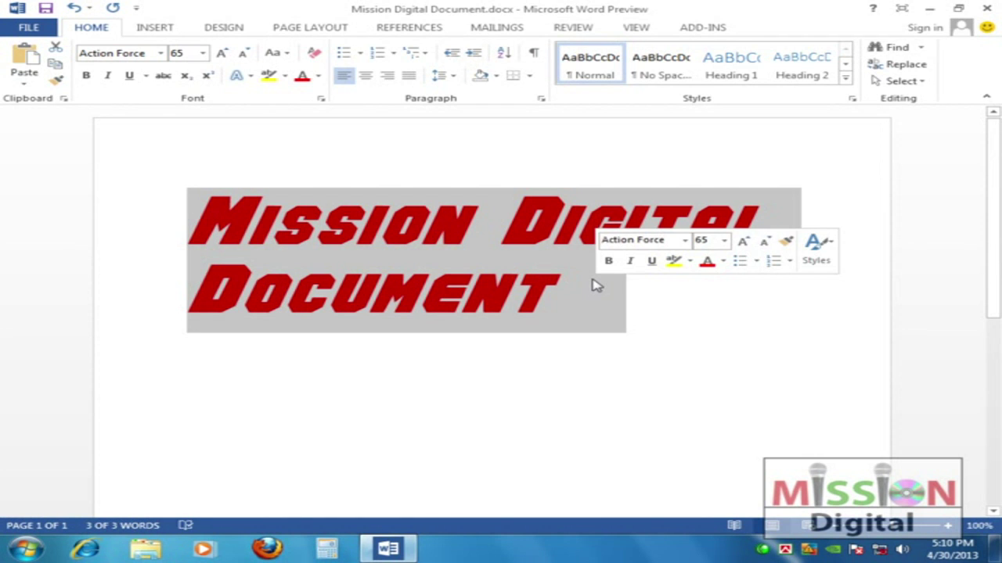
pyautogui.click(582, 288)
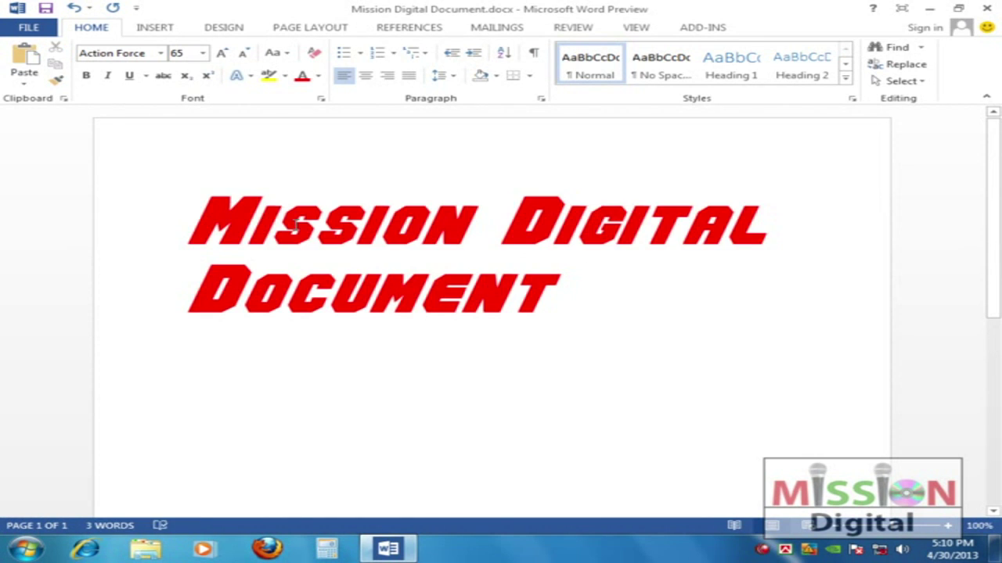
# Change the font of only the word "Mission" to Times New Roman and deselect it
pyautogui.moveTo(188, 216); pyautogui.dragTo(570, 277)
pyautogui.click(476, 228)
pyautogui.moveTo(189, 221); pyautogui.dragTo(147, 222)
pyautogui.click(160, 54)
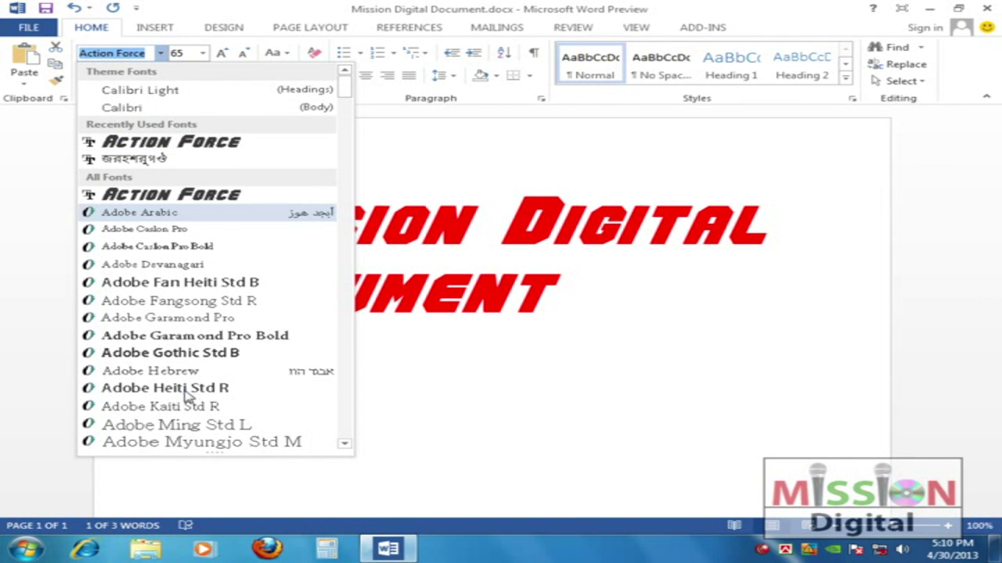
pyautogui.scroll(-4, 290, 229)
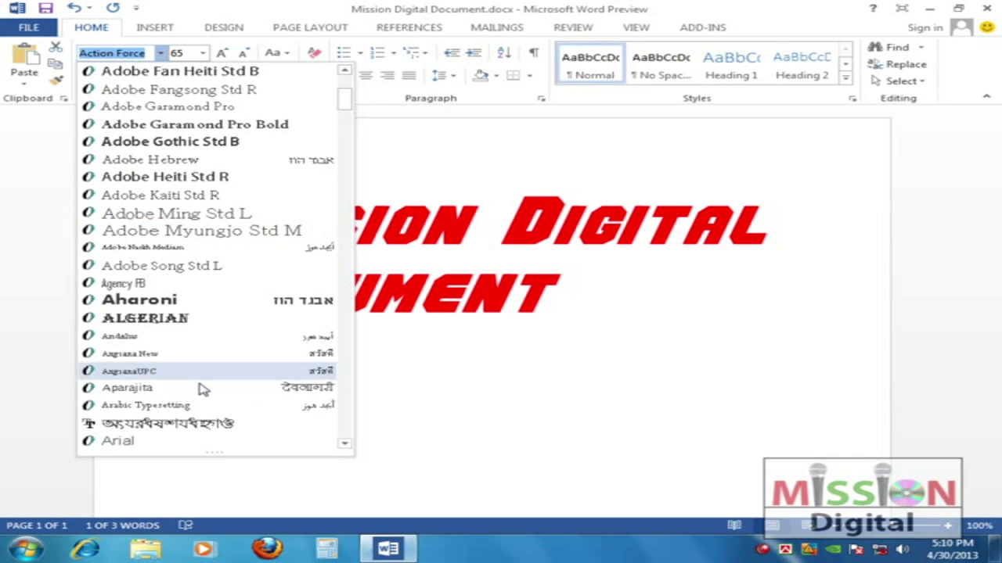
pyautogui.scroll(-10, 199, 368)
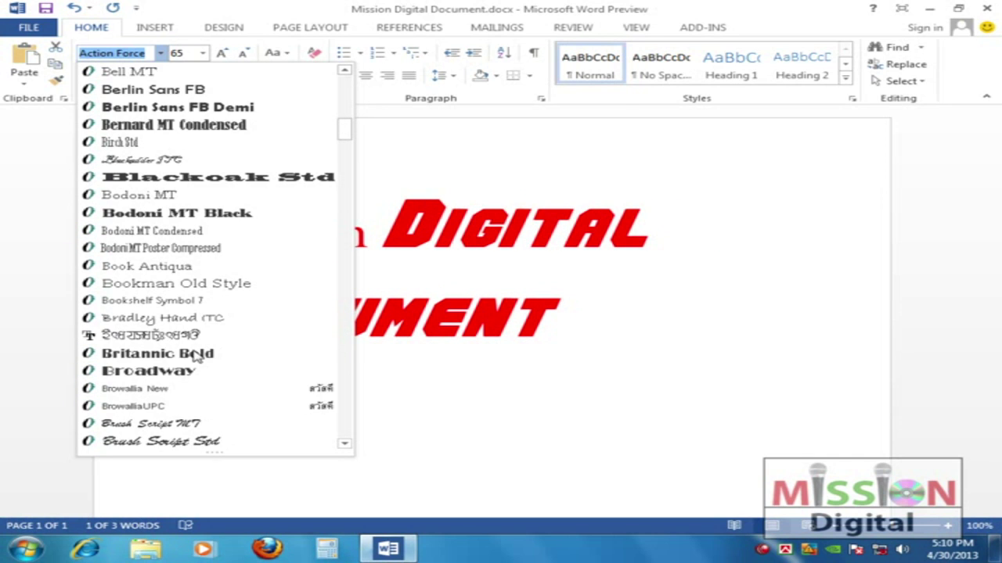
pyautogui.scroll(-10, 195, 356)
pyautogui.scroll(-15, 196, 335)
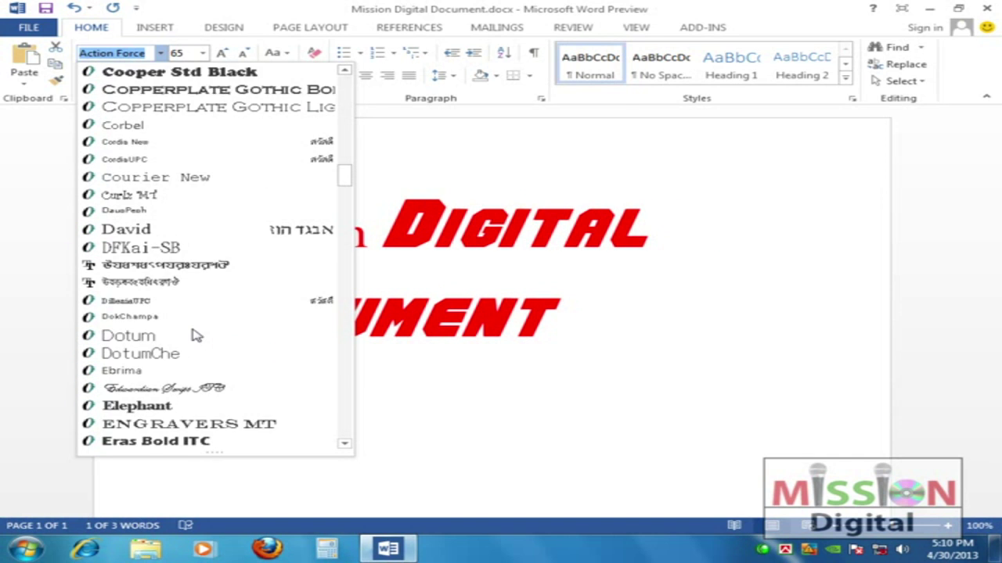
pyautogui.moveTo(350, 305); pyautogui.dragTo(344, 422)
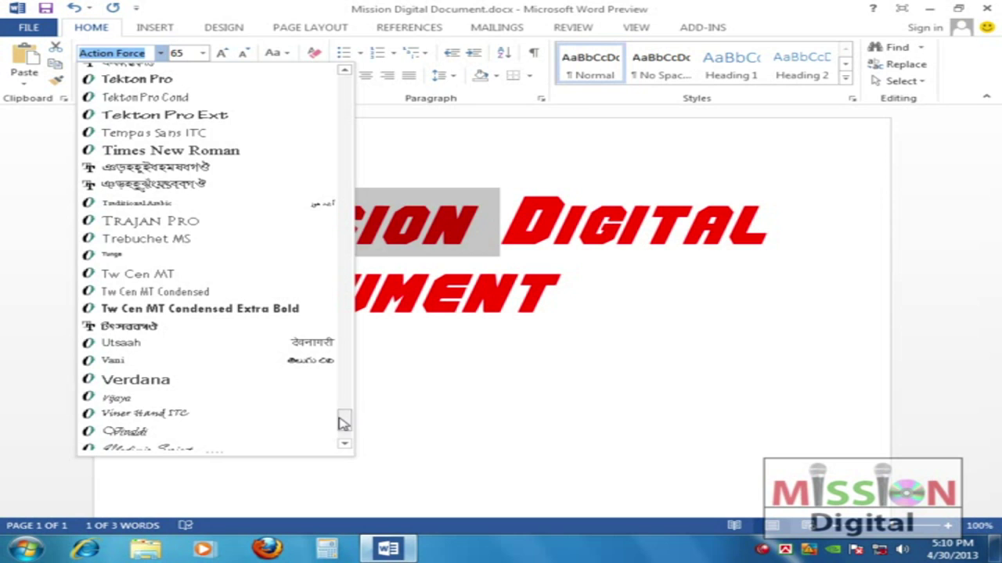
pyautogui.click(216, 153)
pyautogui.click(537, 231)
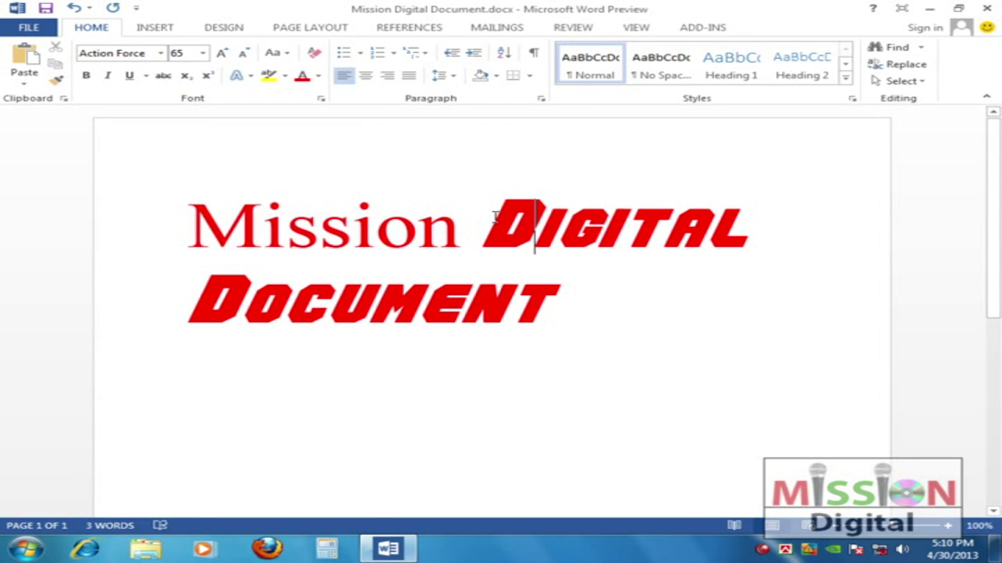
# Change the font of the word "Document" to Arial Black and deselect it
pyautogui.moveTo(220, 301); pyautogui.dragTo(568, 306)
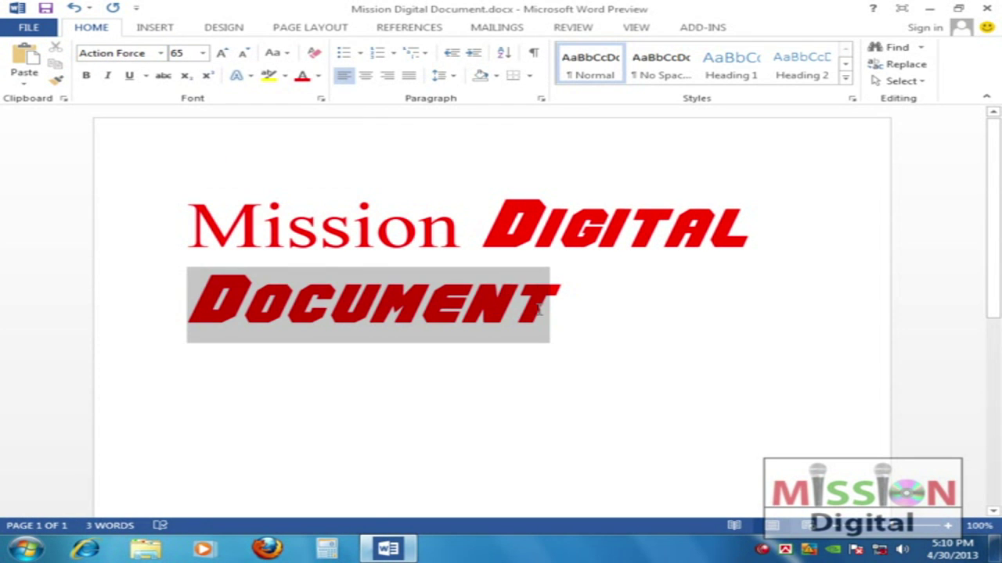
pyautogui.click(159, 53)
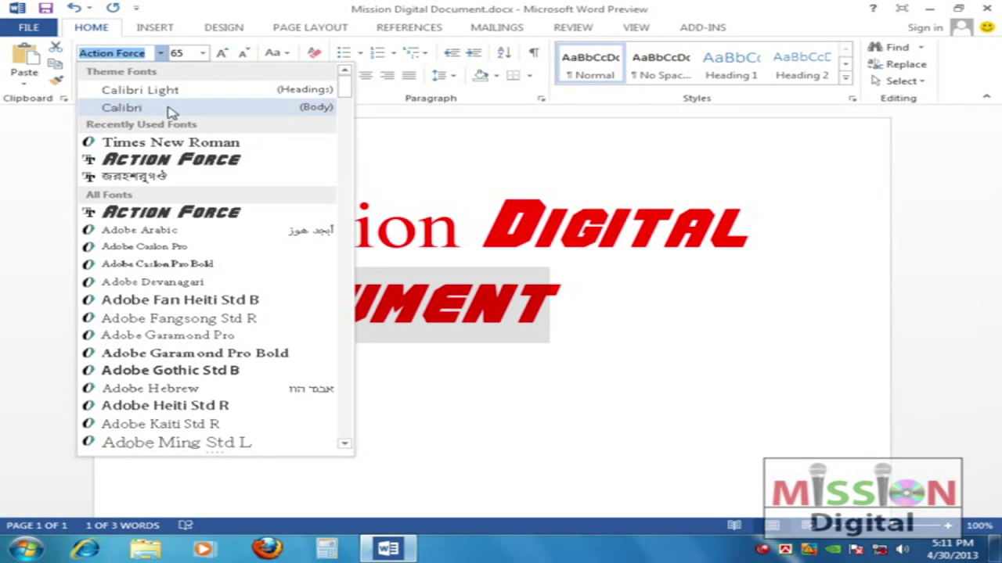
pyautogui.scroll(-4, 199, 278)
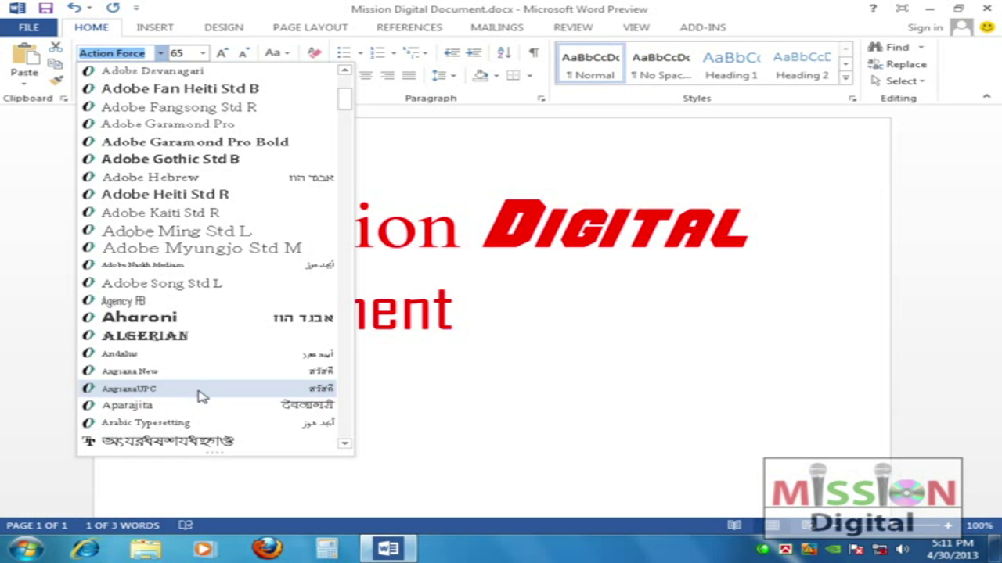
pyautogui.scroll(-3, 235, 384)
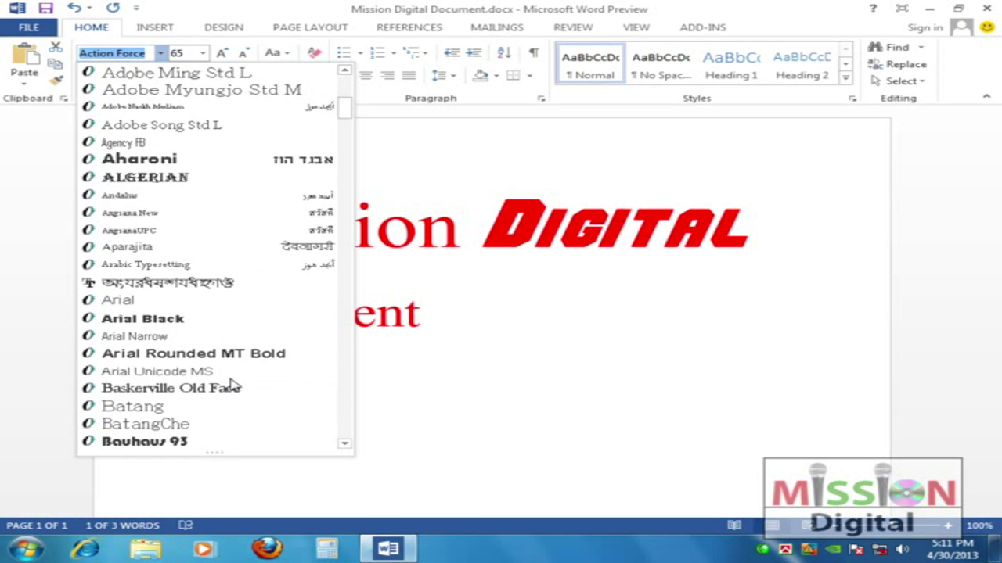
pyautogui.click(153, 319)
pyautogui.click(662, 313)
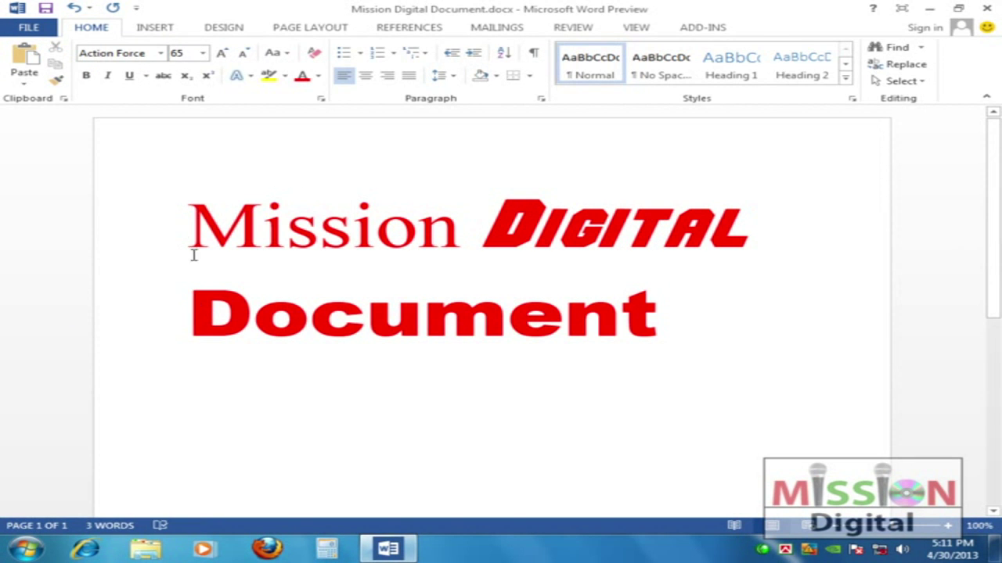
# Format the word "Mission" as bold, italic and underlined, switching bold off and on several times before adding the other two styles
pyautogui.click(167, 238)
pyautogui.moveTo(188, 227); pyautogui.dragTo(459, 234)
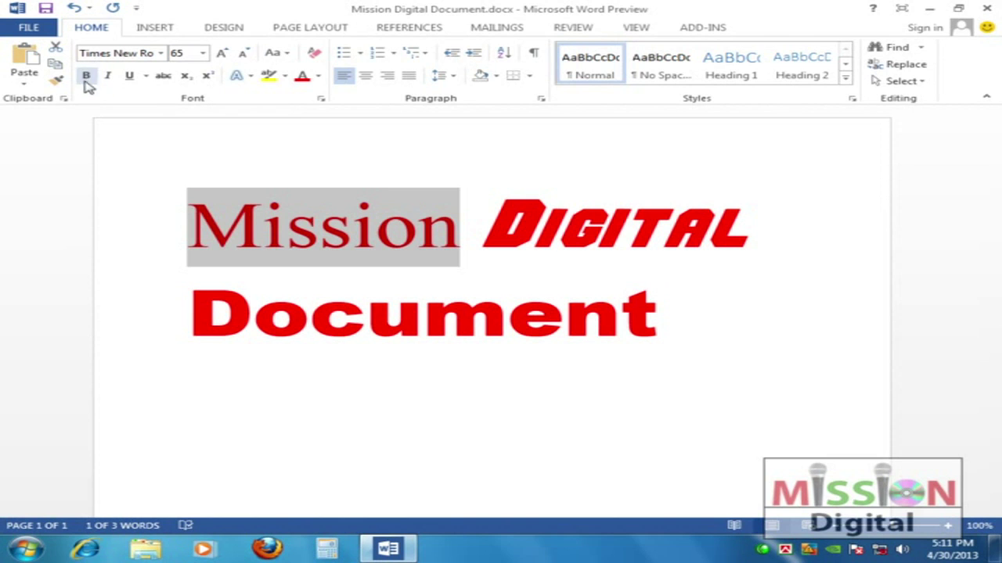
pyautogui.click(88, 77)
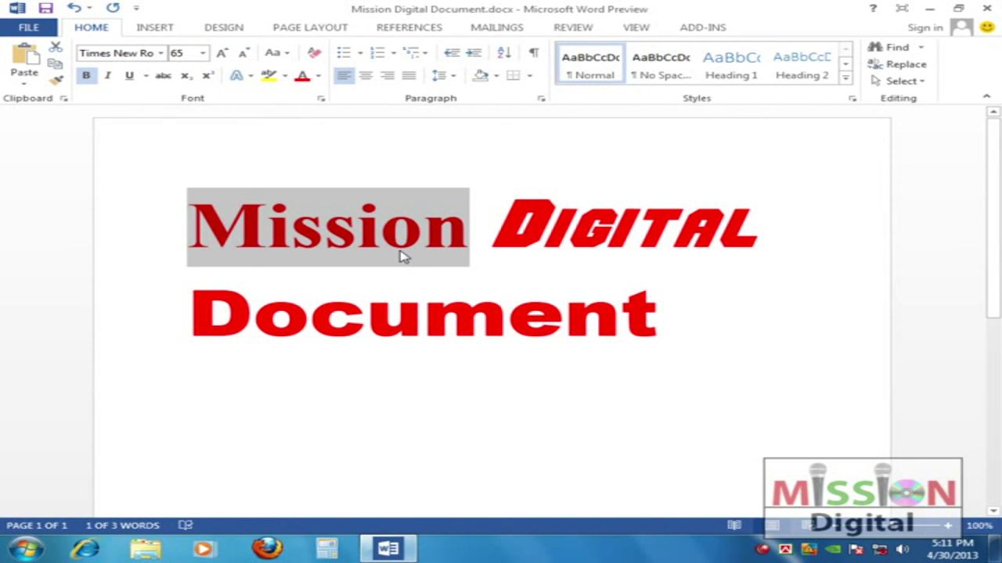
pyautogui.hotkey('ctrl', 'b')
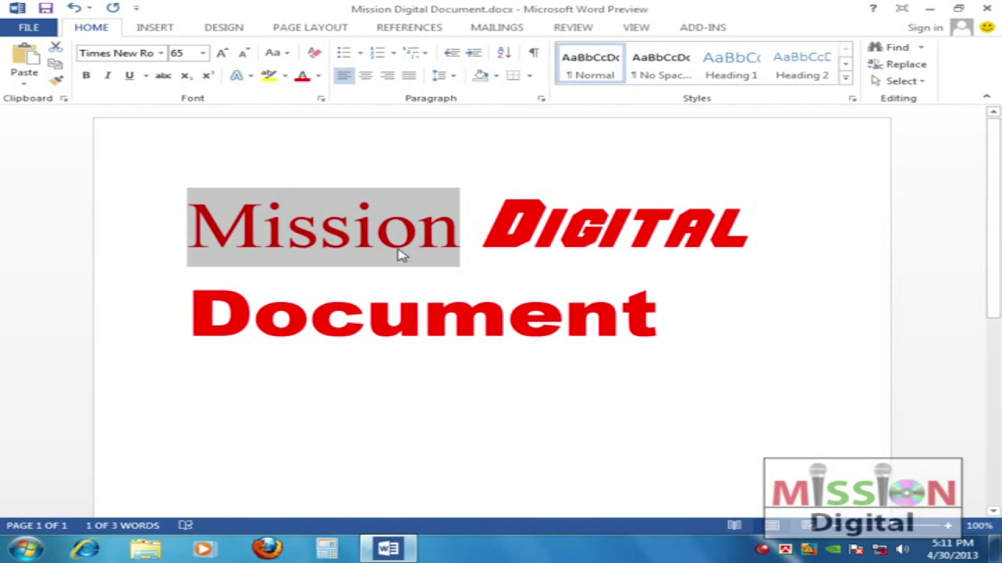
pyautogui.hotkey('ctrl', 'b')
pyautogui.hotkey('ctrl', 'b')
pyautogui.hotkey('ctrl', 'b')
pyautogui.hotkey('ctrl', 'b')
pyautogui.hotkey('ctrl', 'b')
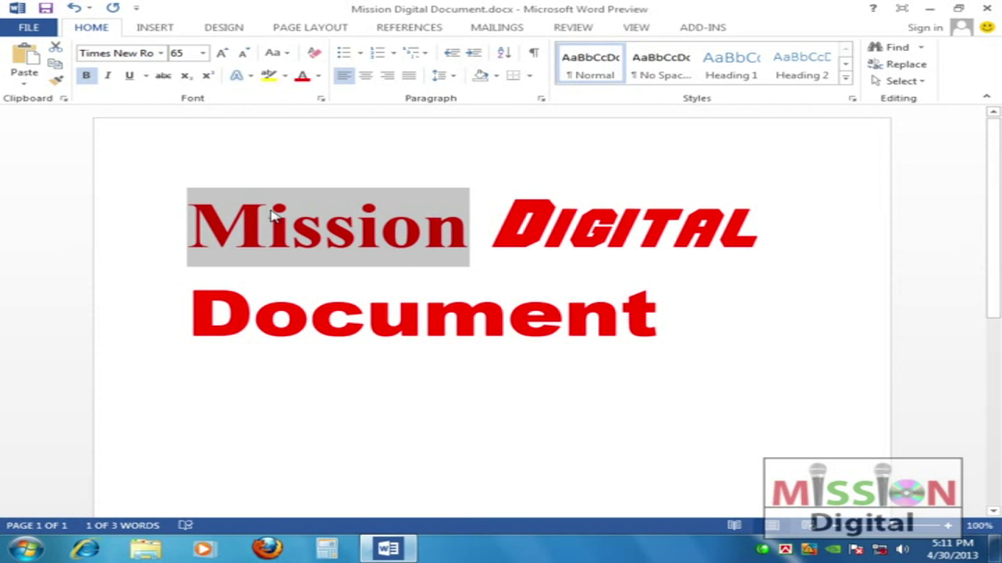
pyautogui.click(109, 76)
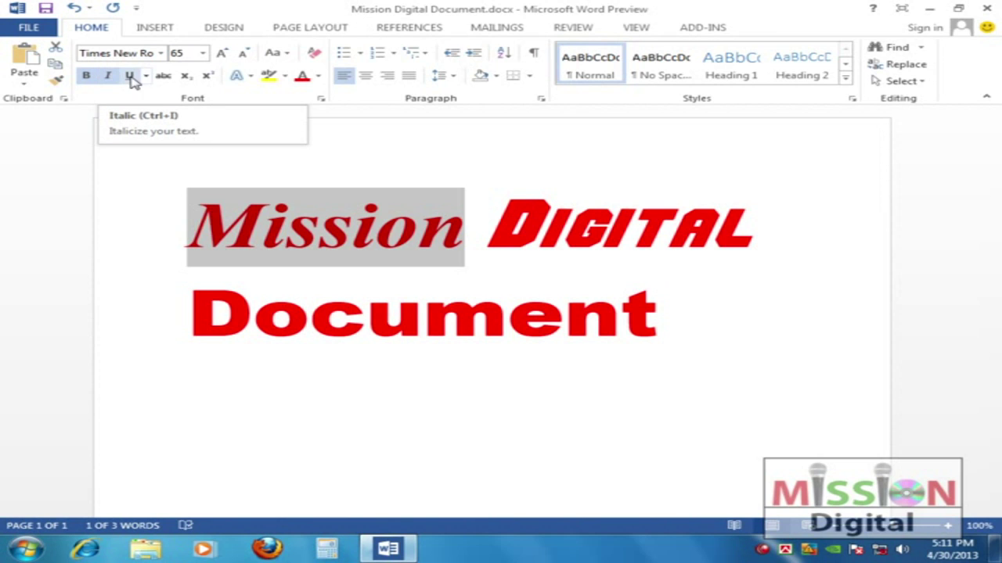
pyautogui.click(130, 77)
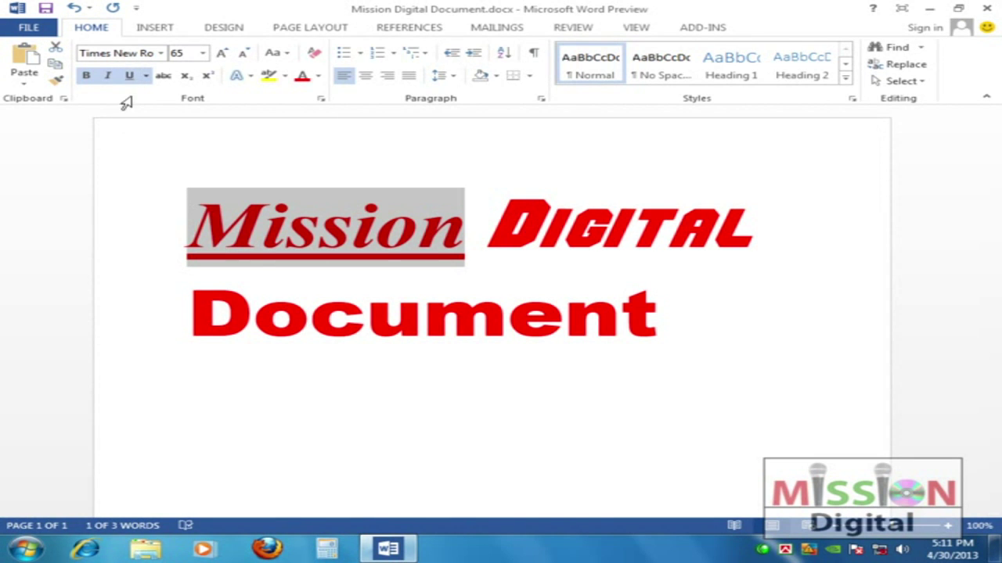
# Try strikethrough, subscript and superscript on the word "Mission", switching each one off again
pyautogui.click(166, 78)
pyautogui.click(169, 79)
pyautogui.click(185, 79)
pyautogui.click(185, 78)
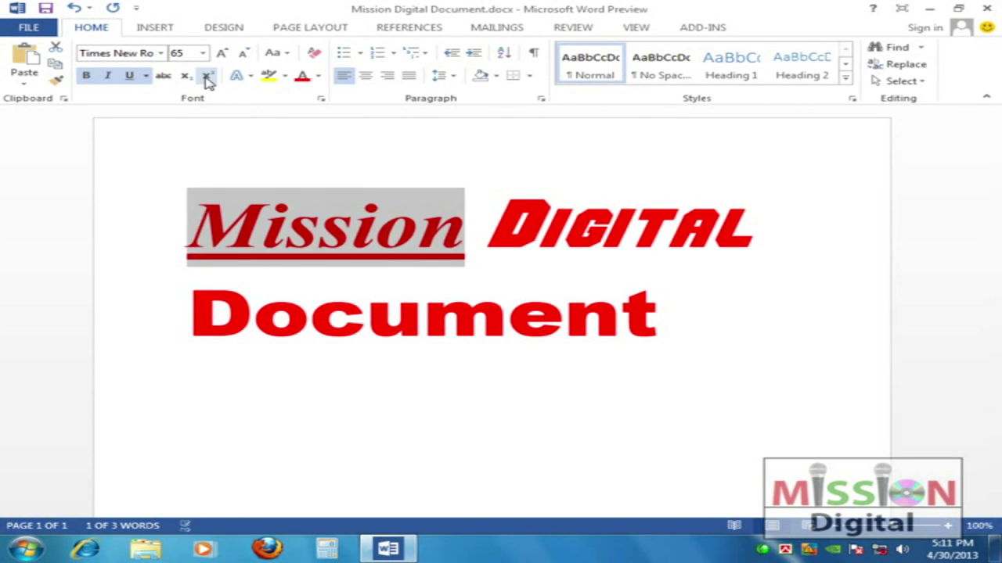
pyautogui.click(207, 77)
pyautogui.click(207, 77)
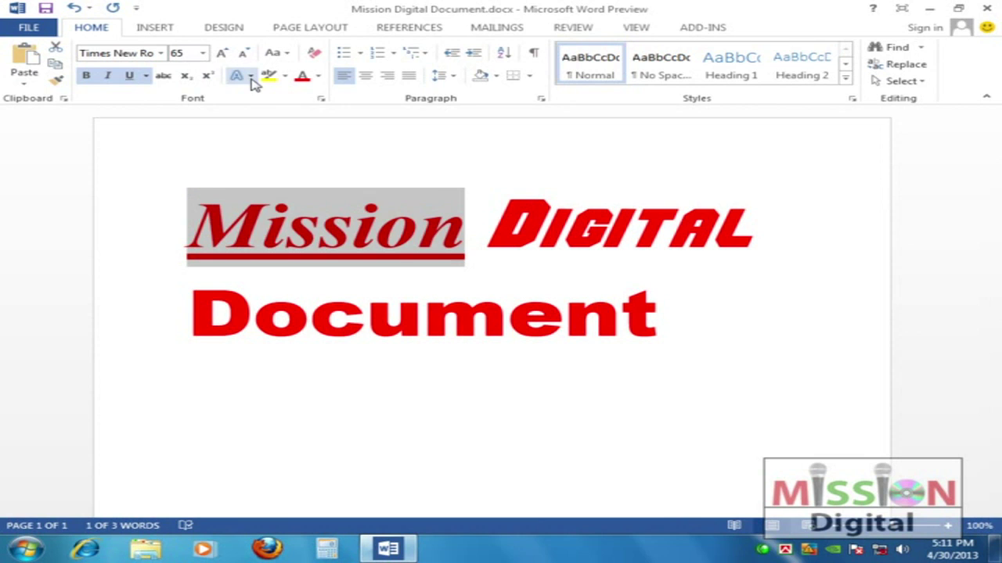
# Try the blue reflected text effect on the word "Mission" and undo it
pyautogui.click(238, 78)
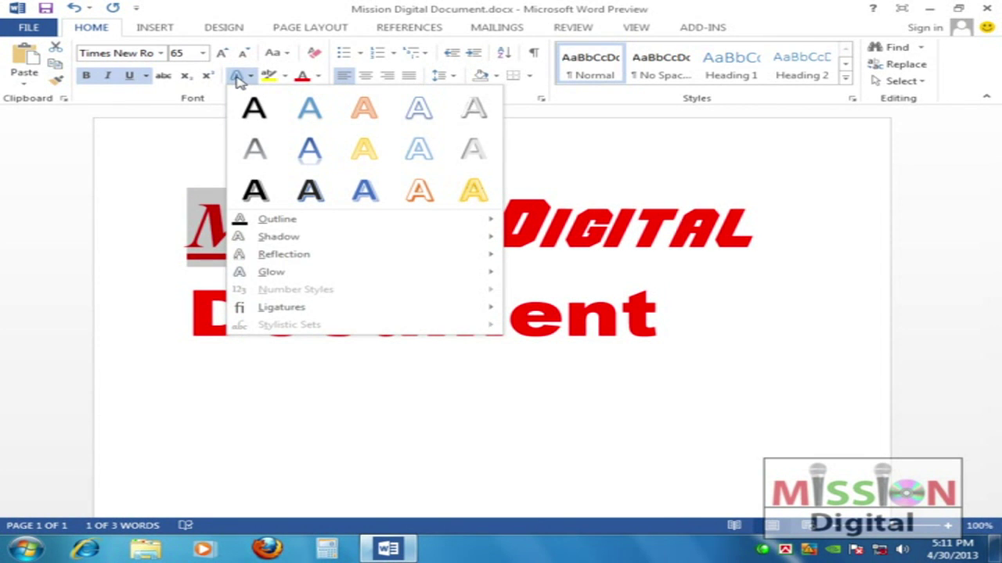
pyautogui.click(319, 154)
pyautogui.click(349, 252)
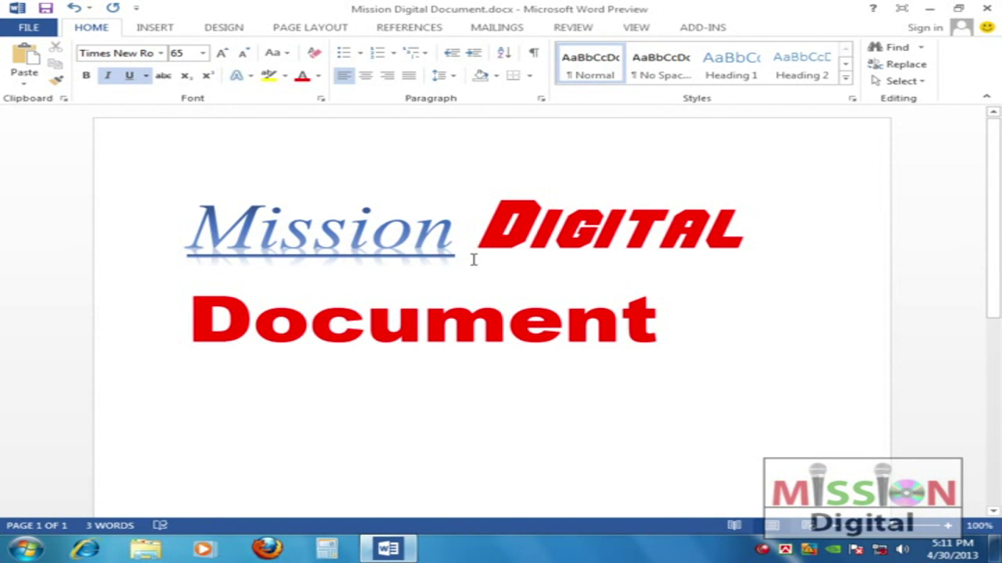
pyautogui.hotkey('ctrl', 'z')
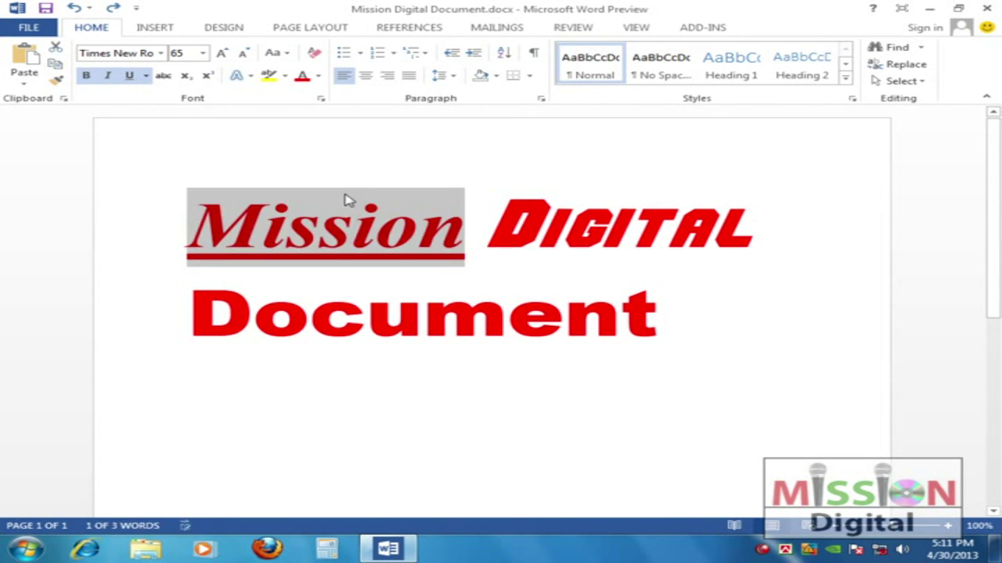
# Try the orange-outlined text effect on the word "Mission" and undo it
pyautogui.click(285, 76)
pyautogui.click(249, 76)
pyautogui.click(249, 77)
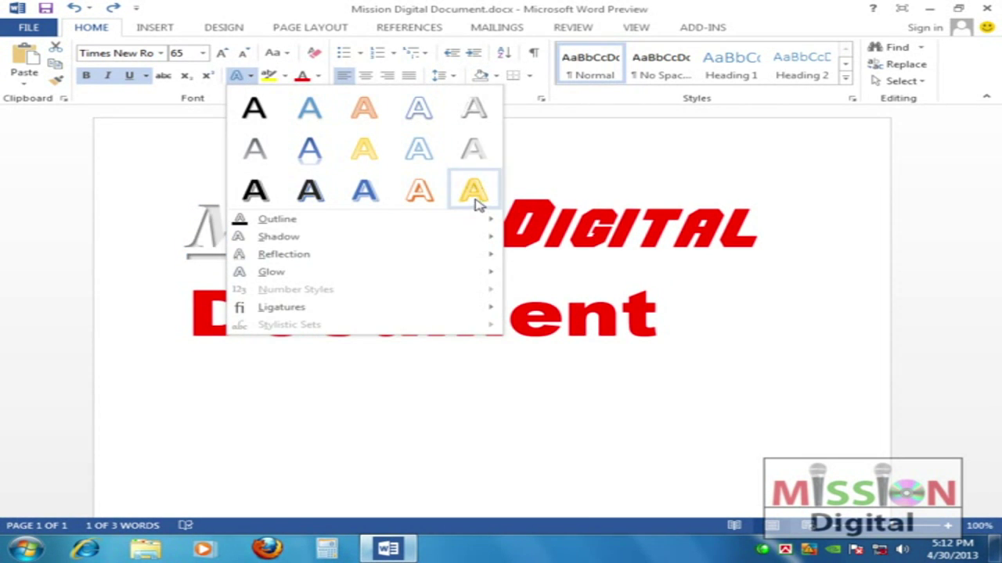
pyautogui.click(417, 194)
pyautogui.click(347, 175)
pyautogui.hotkey('ctrl', 'z')
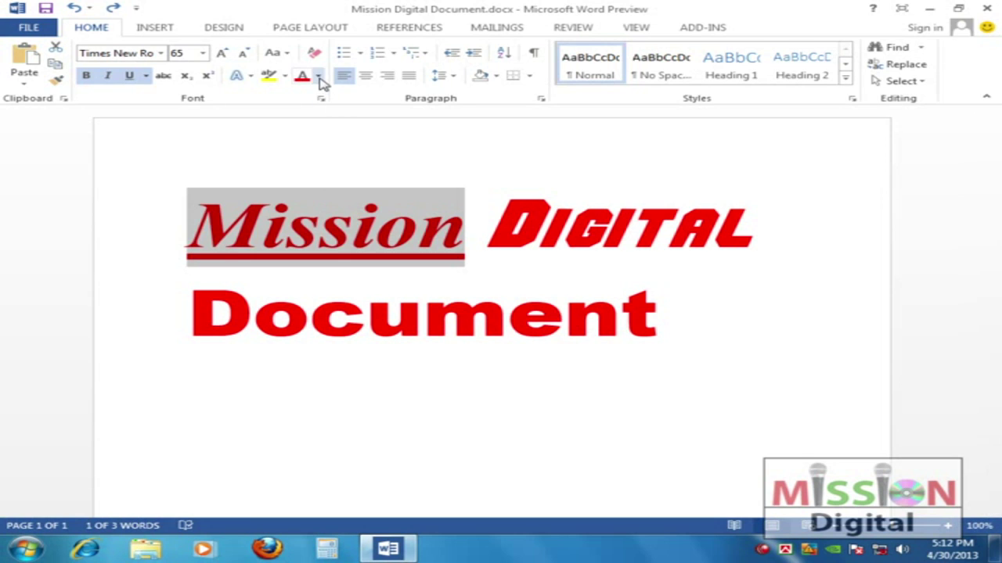
# Change the font colour of the word "Mission" to a darker blue theme shade and deselect it
pyautogui.click(318, 76)
pyautogui.click(369, 161)
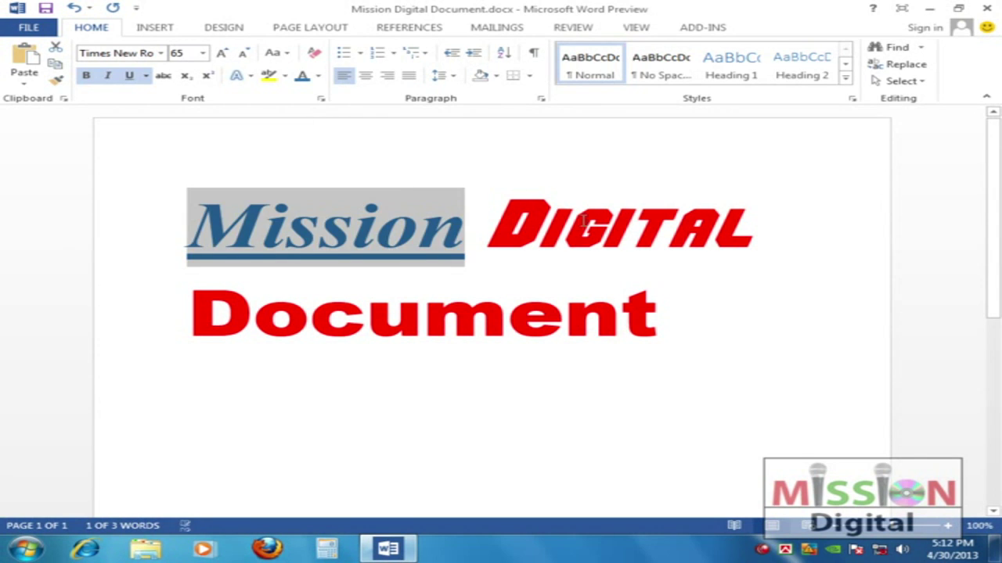
pyautogui.press('Right')
# Change the font colour of the word "Document" to a dark orange theme shade and deselect it
pyautogui.moveTo(189, 316); pyautogui.dragTo(684, 313)
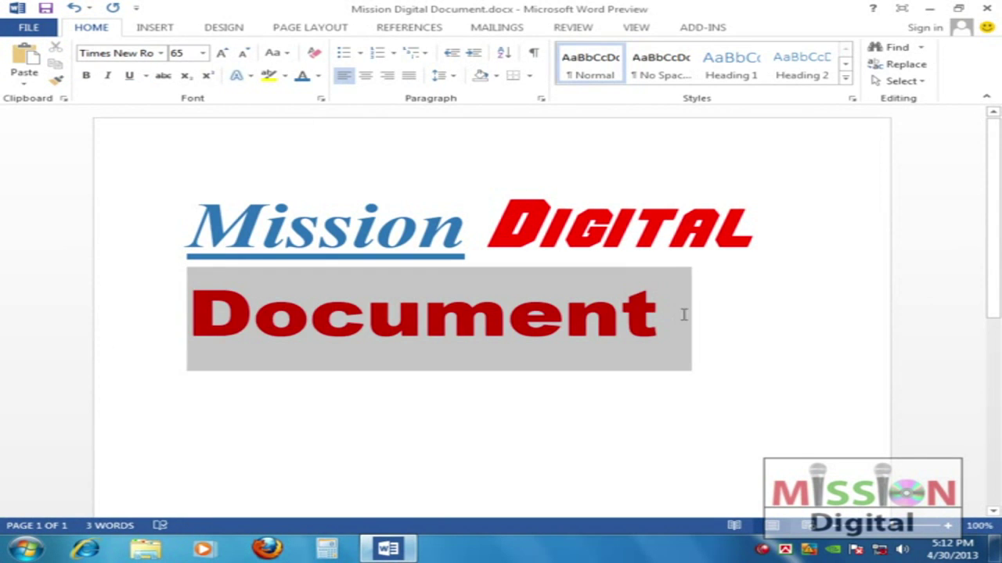
pyautogui.click(319, 77)
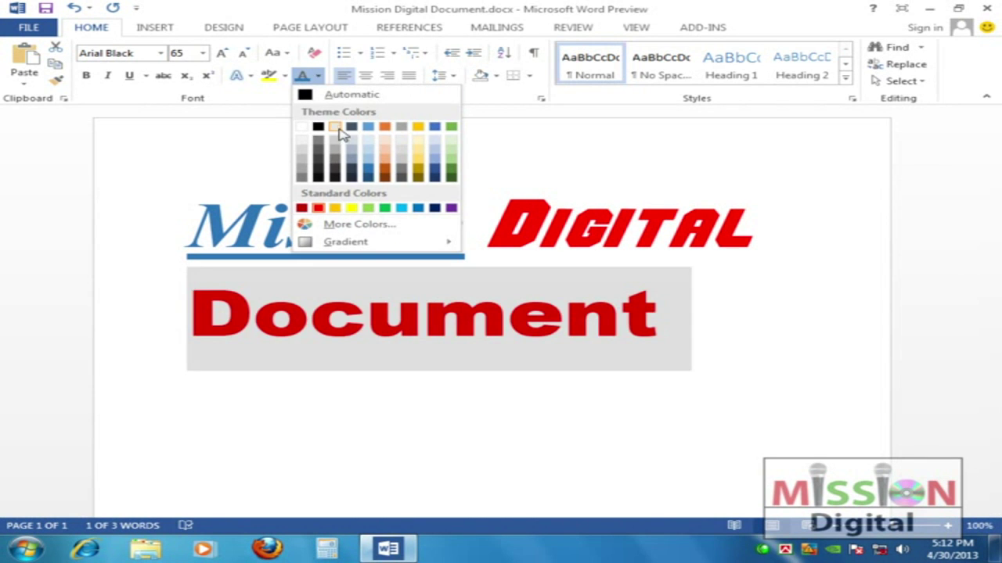
pyautogui.click(319, 76)
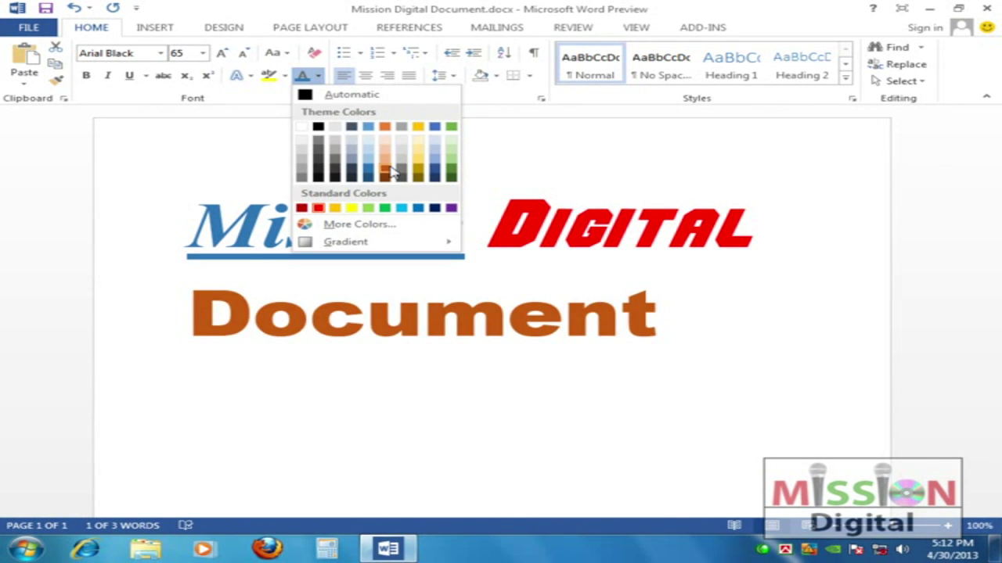
pyautogui.click(389, 170)
pyautogui.click(484, 178)
pyautogui.moveTo(187, 219); pyautogui.dragTo(814, 326)
pyautogui.click(677, 302)
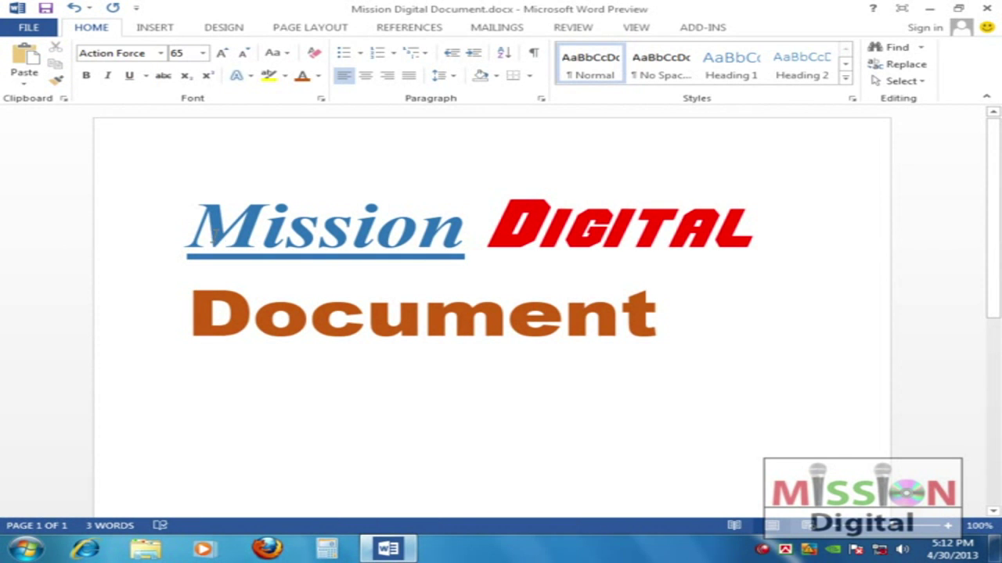
pyautogui.moveTo(196, 229); pyautogui.dragTo(681, 323)
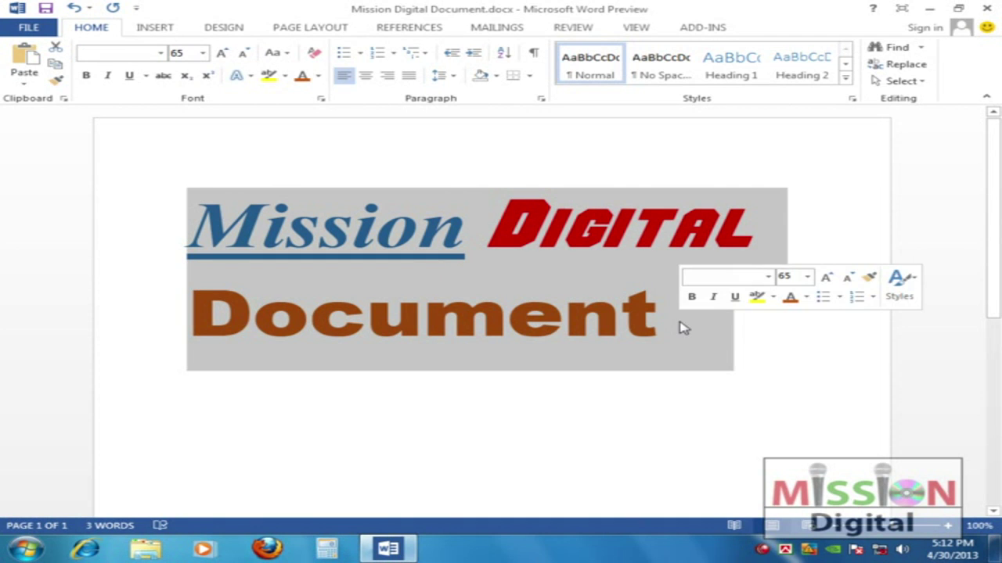
pyautogui.click(678, 316)
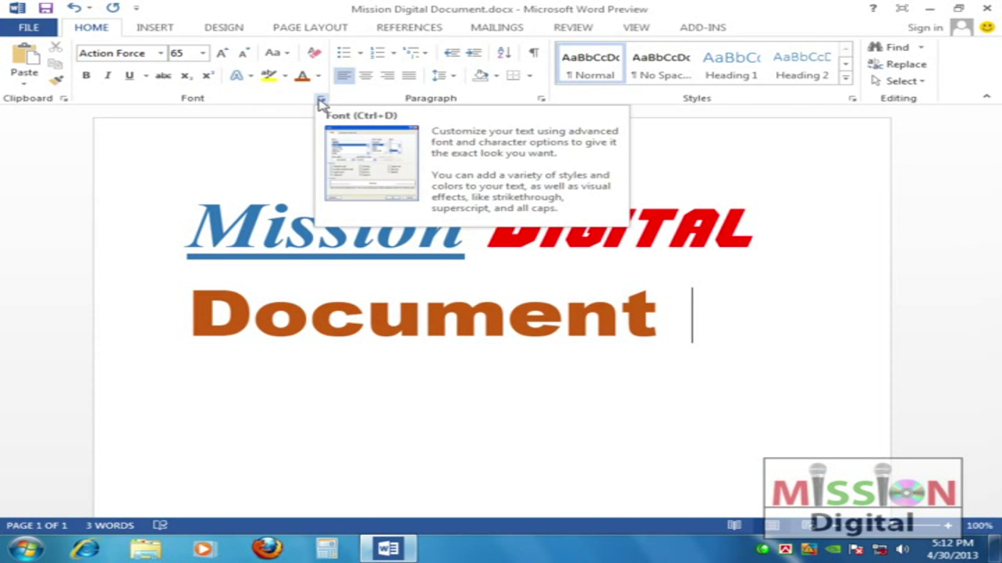
# Select the word "Mission" with its trailing space, open the Font dialog for it and move the dialog clear of the word
pyautogui.moveTo(175, 219); pyautogui.dragTo(484, 227)
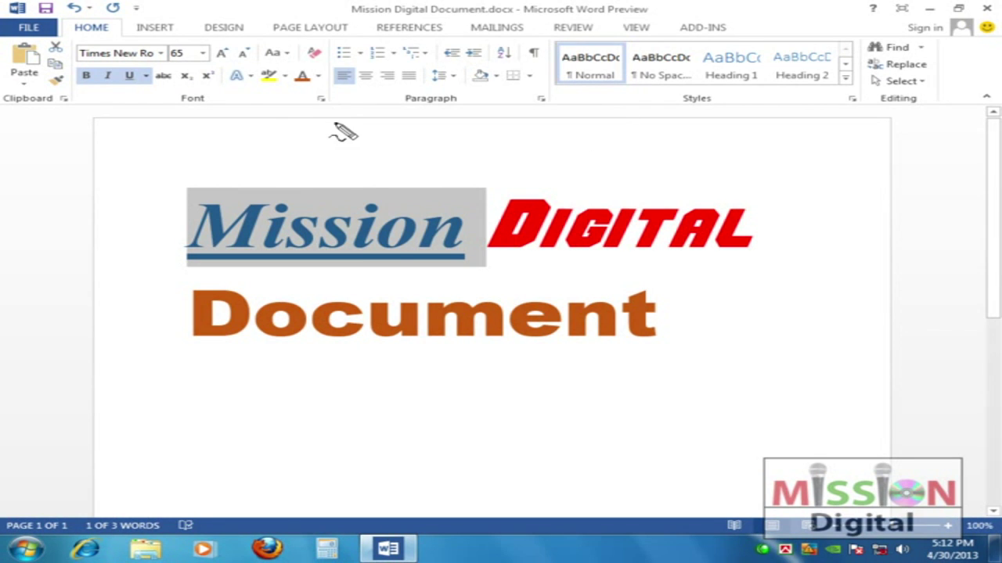
pyautogui.click(320, 100)
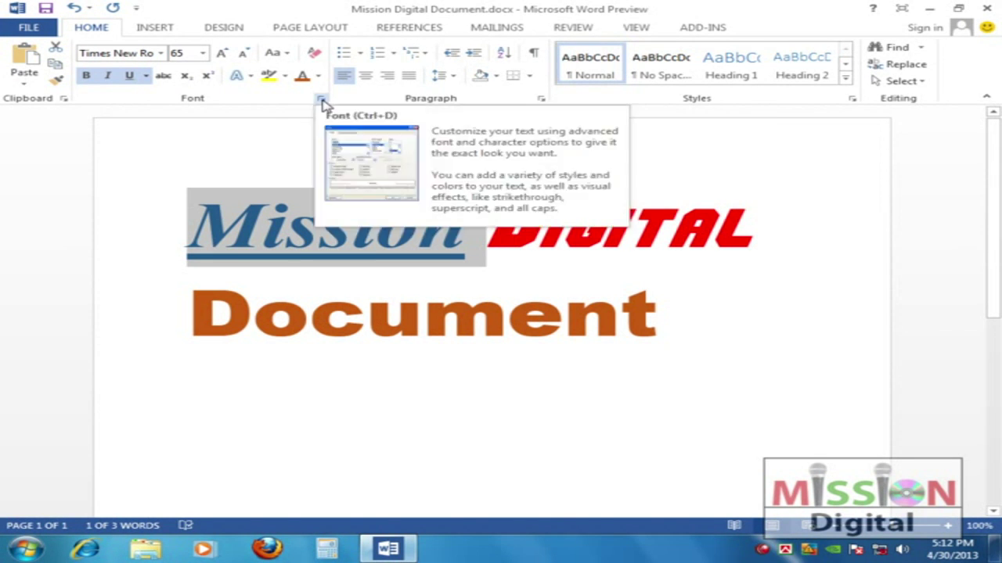
pyautogui.click(321, 100)
pyautogui.moveTo(324, 102); pyautogui.dragTo(642, 109)
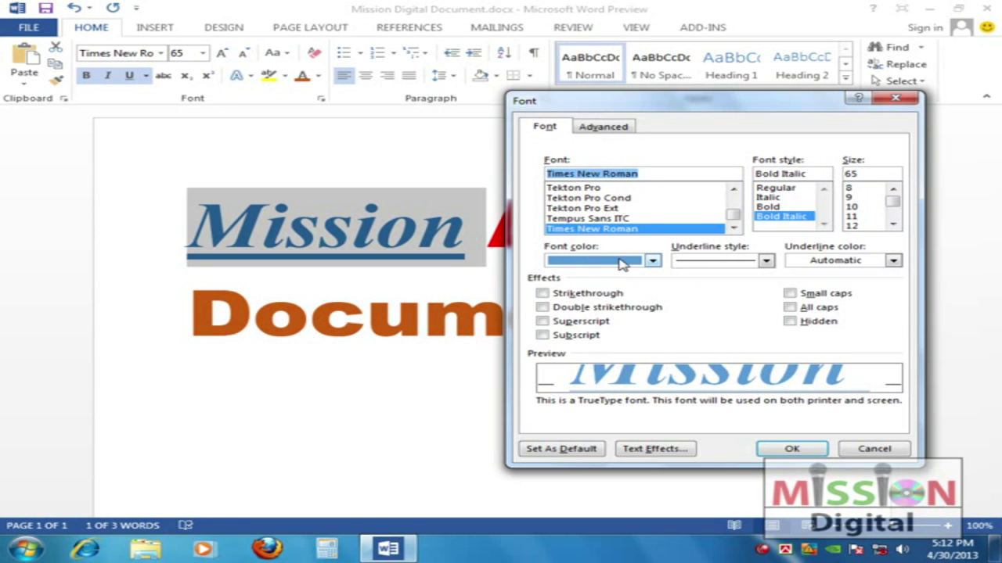
pyautogui.hotkey('ctrl', 'shift', 'd')
pyautogui.moveTo(659, 252)
pyautogui.mouseDown()
pyautogui.moveTo(617, 280)
pyautogui.moveTo(643, 235)
pyautogui.moveTo(667, 260)
pyautogui.mouseUp()
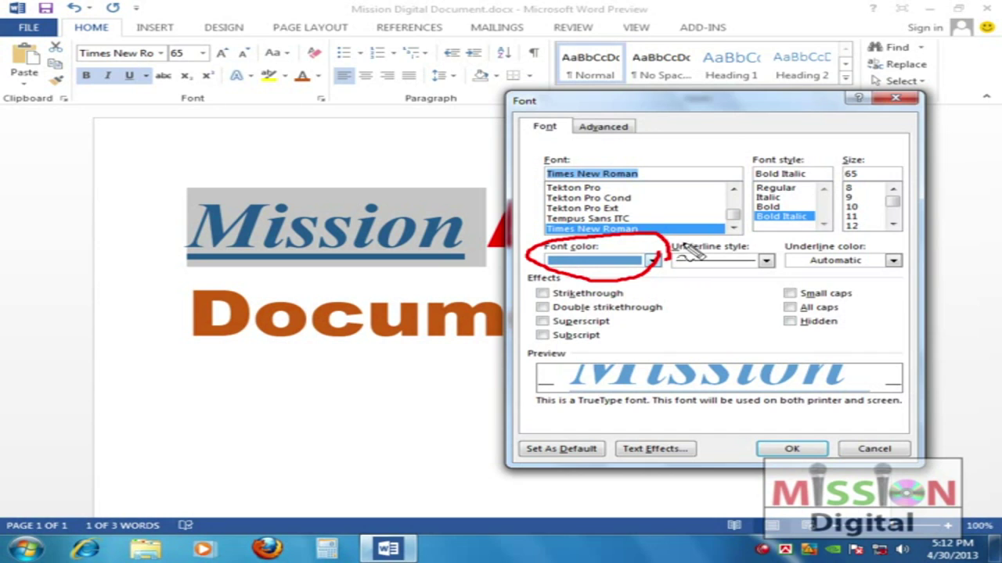
pyautogui.press('Escape')
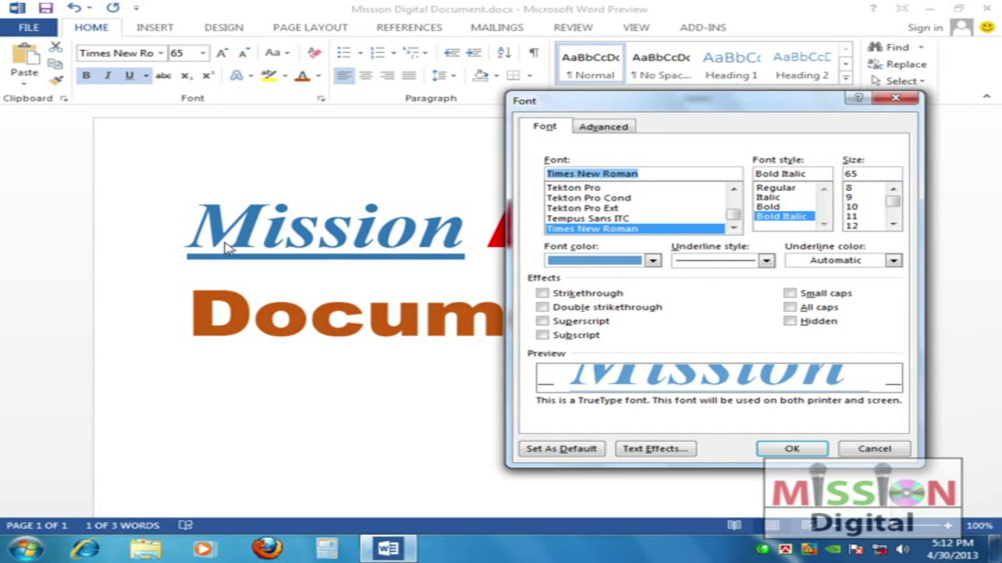
# Apply a double-line underline to the word "Mission" after trying a thin dotted style and browsing the other underline styles
pyautogui.click(766, 261)
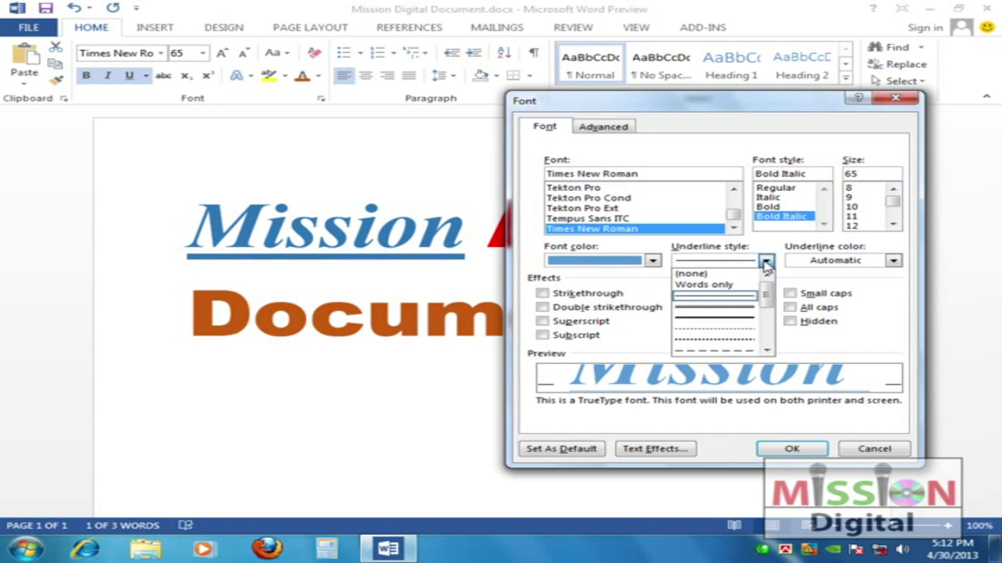
pyautogui.click(735, 335)
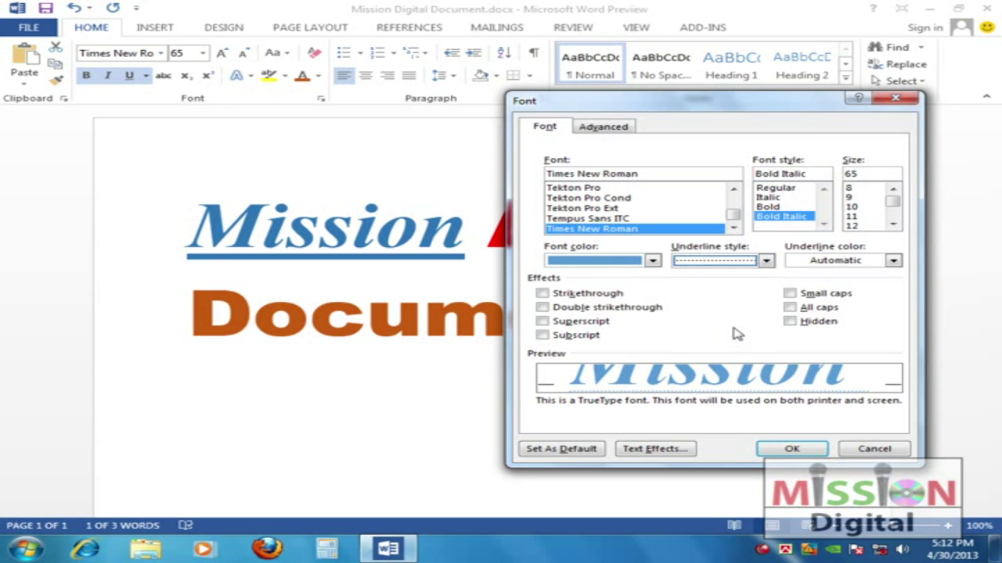
pyautogui.click(766, 262)
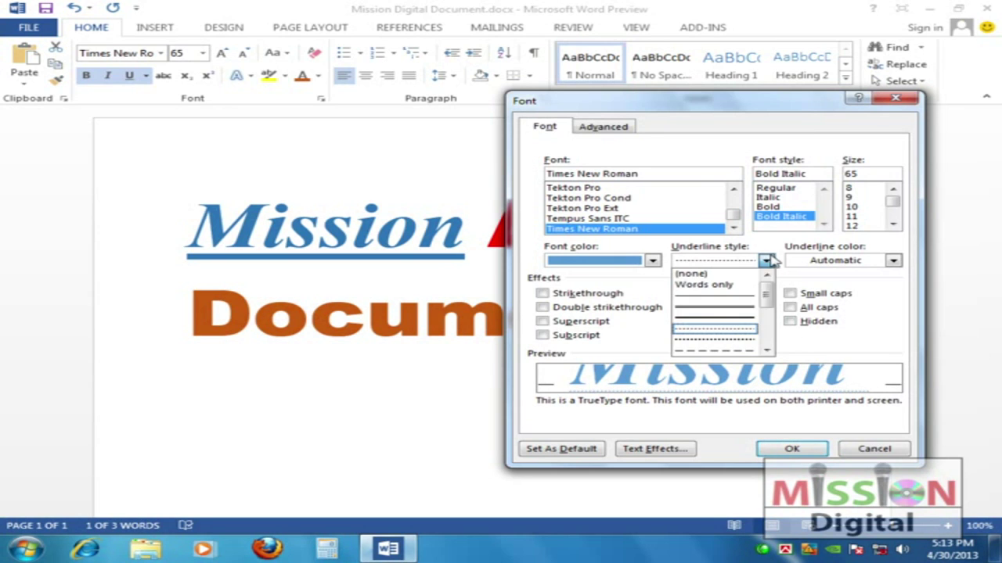
pyautogui.scroll(-3, 771, 320)
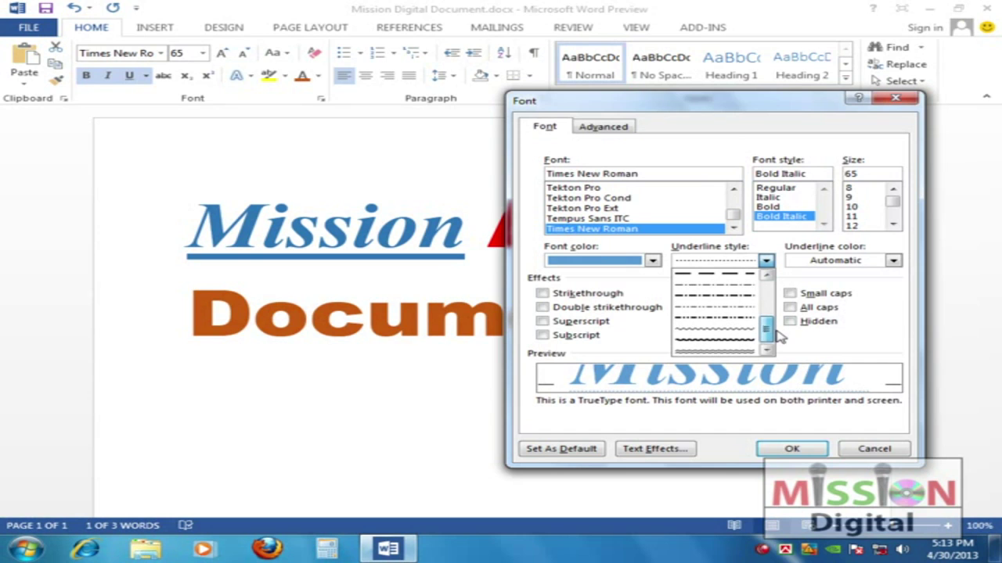
pyautogui.scroll(3, 771, 325)
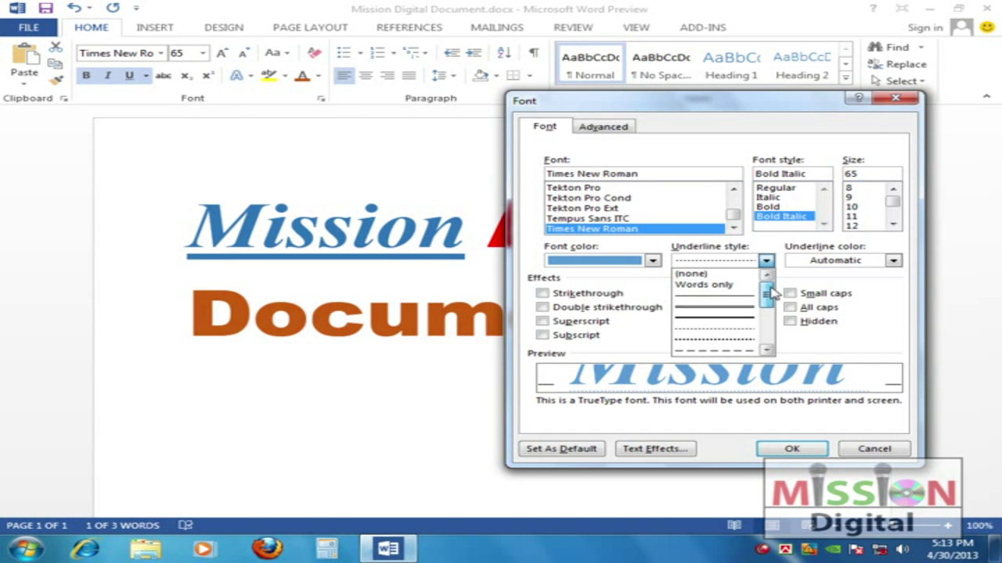
pyautogui.click(742, 307)
pyautogui.click(766, 261)
pyautogui.click(734, 311)
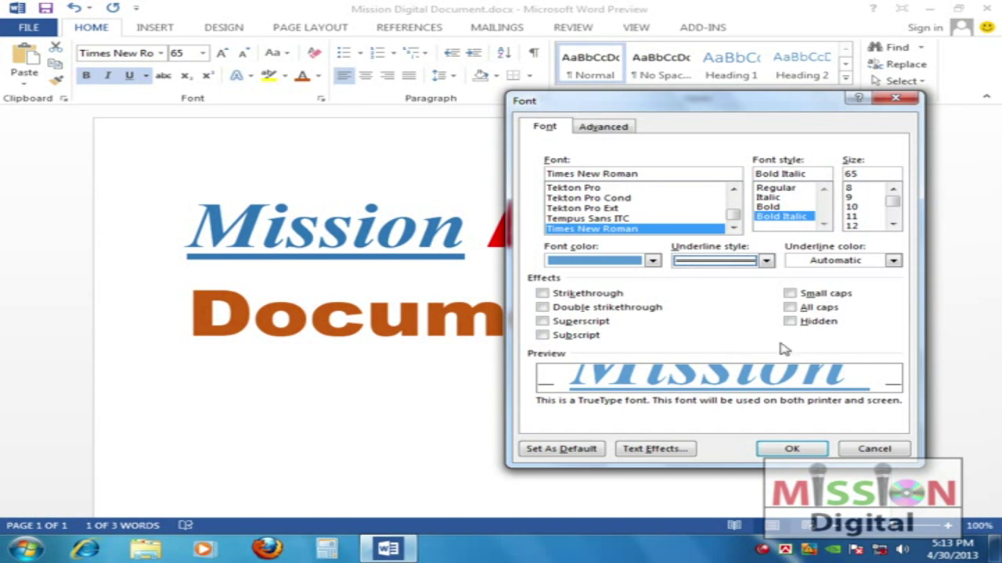
pyautogui.click(792, 449)
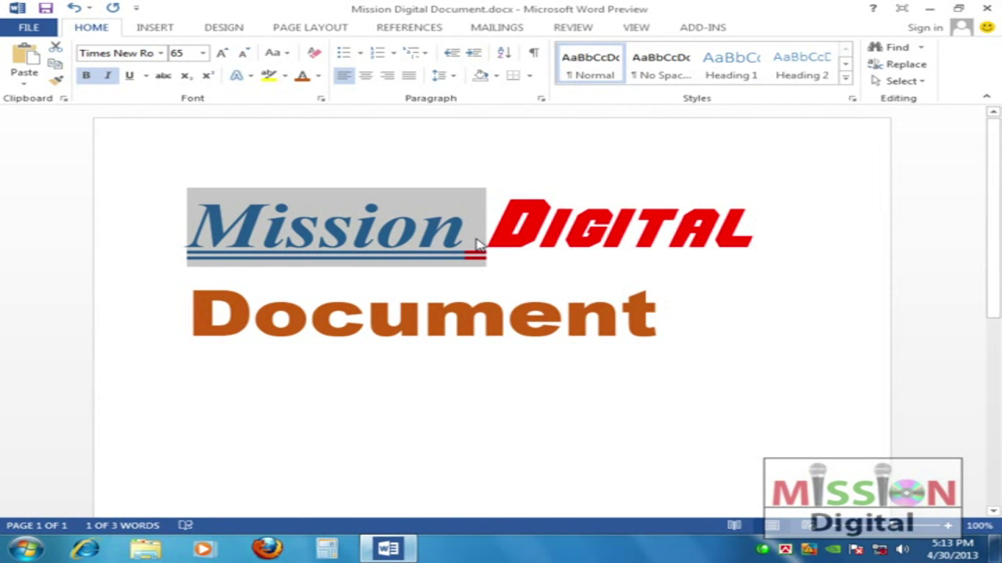
# Change the underline style of the word "Mission" to a heavy dotted line
pyautogui.click(321, 99)
pyautogui.click(766, 261)
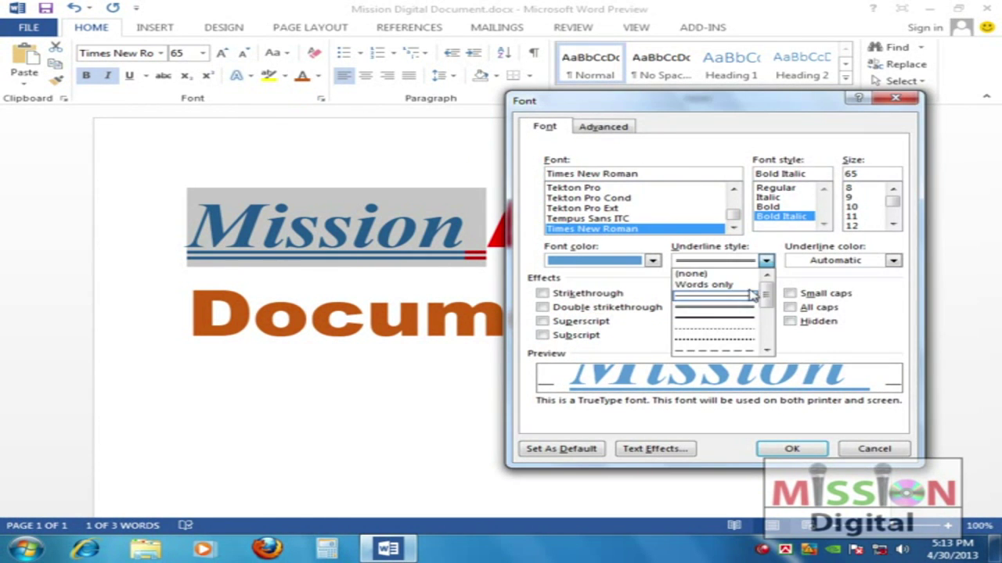
pyautogui.click(718, 352)
pyautogui.click(792, 449)
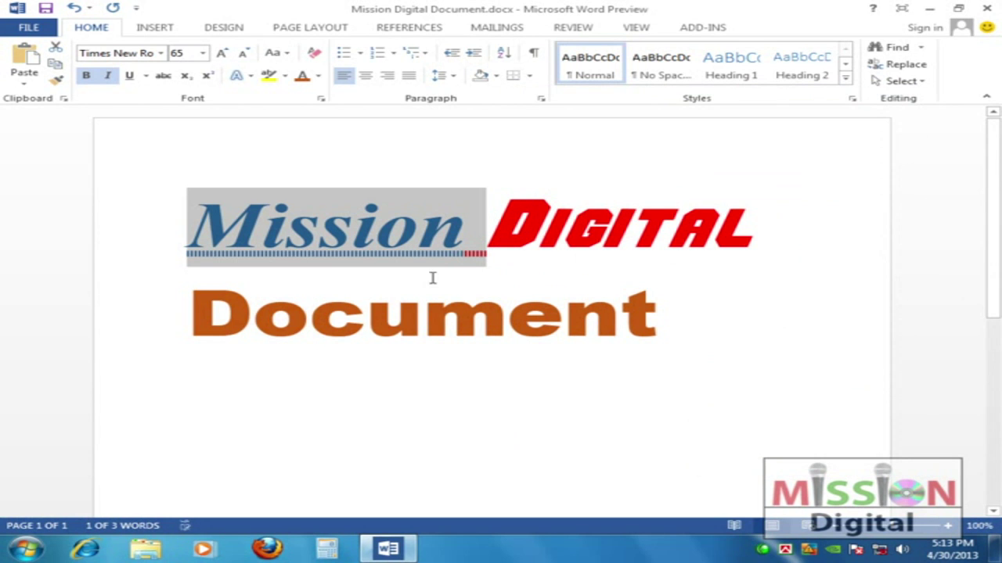
# Set the underline colour of the word "Mission" to the standard Red
pyautogui.click(321, 99)
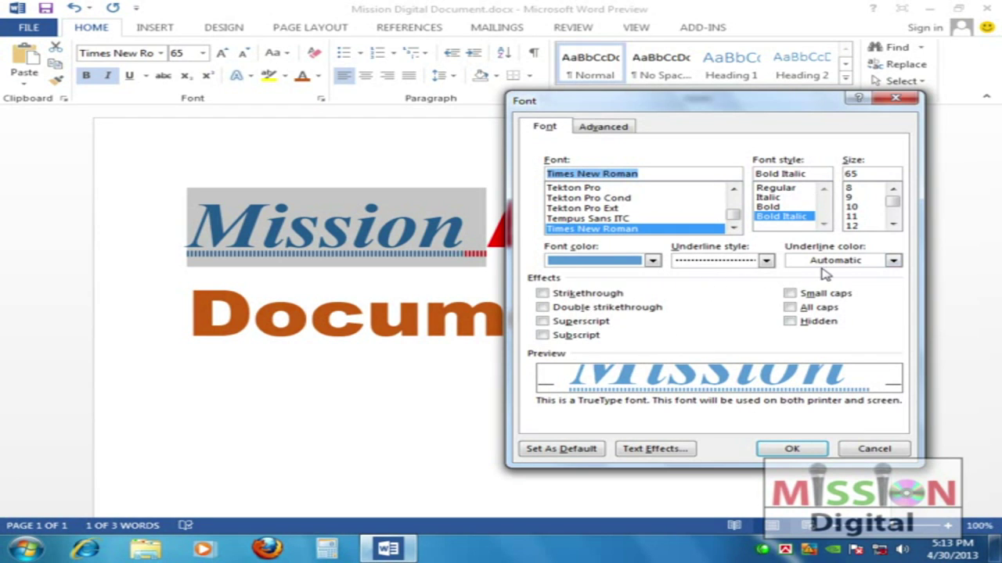
pyautogui.click(892, 262)
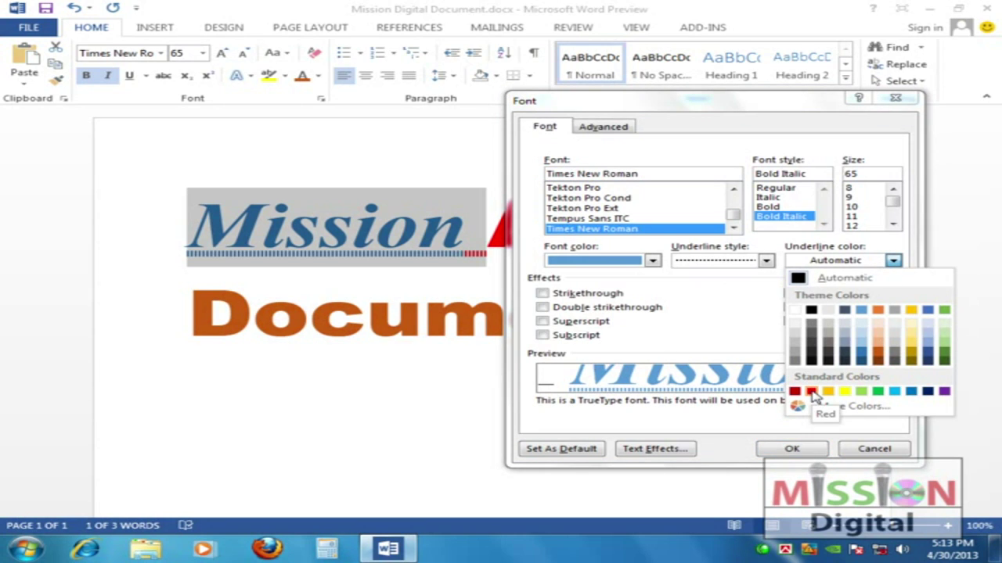
pyautogui.click(811, 391)
pyautogui.click(792, 448)
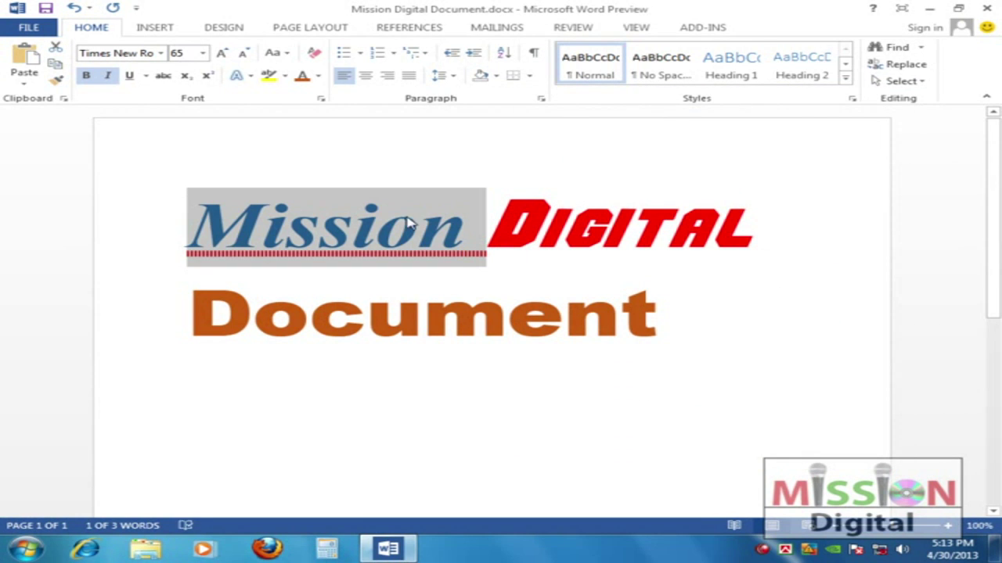
# Reselect the word "Mission" and apply the Strikethrough effect to it through the Font dialog
pyautogui.click(382, 231)
pyautogui.moveTo(476, 250); pyautogui.dragTo(486, 252)
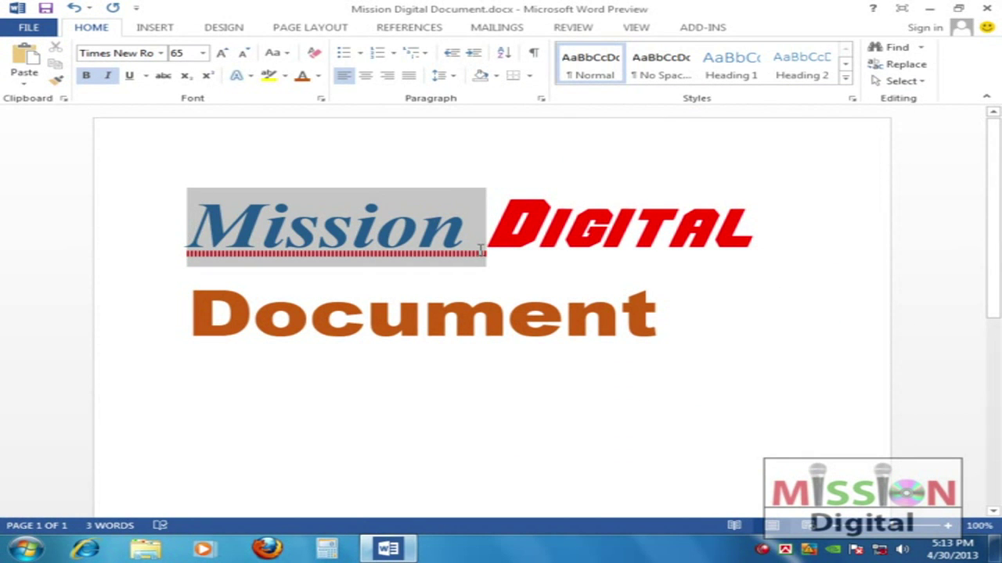
pyautogui.click(321, 100)
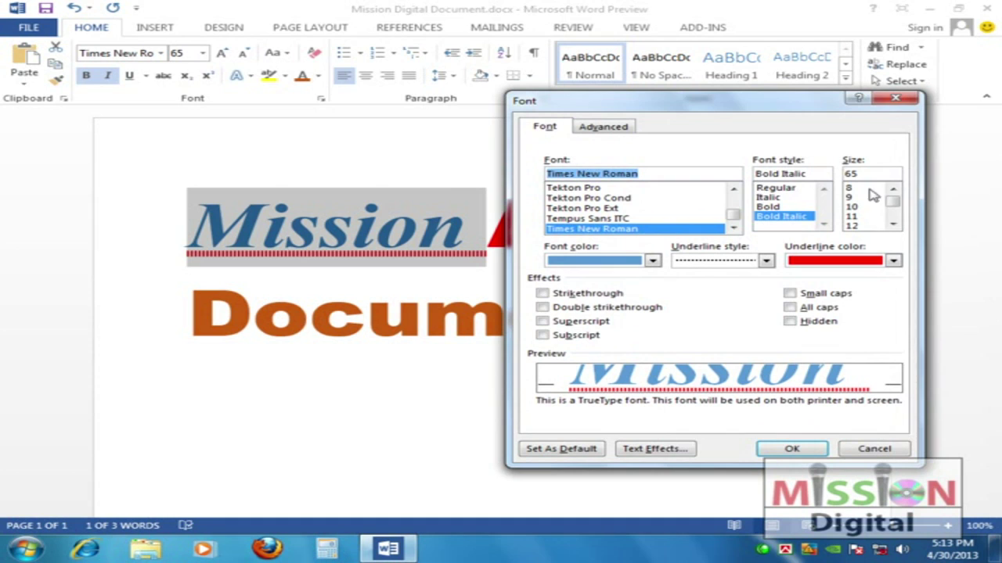
pyautogui.click(544, 293)
pyautogui.click(789, 450)
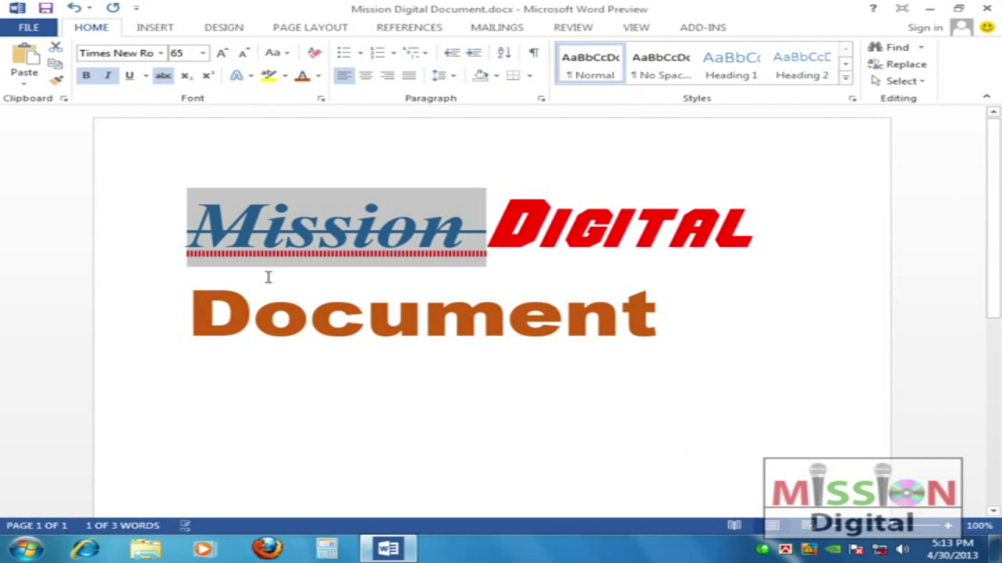
# Apply the Double strikethrough effect to the word "Mission" through the Font dialog
pyautogui.click(321, 100)
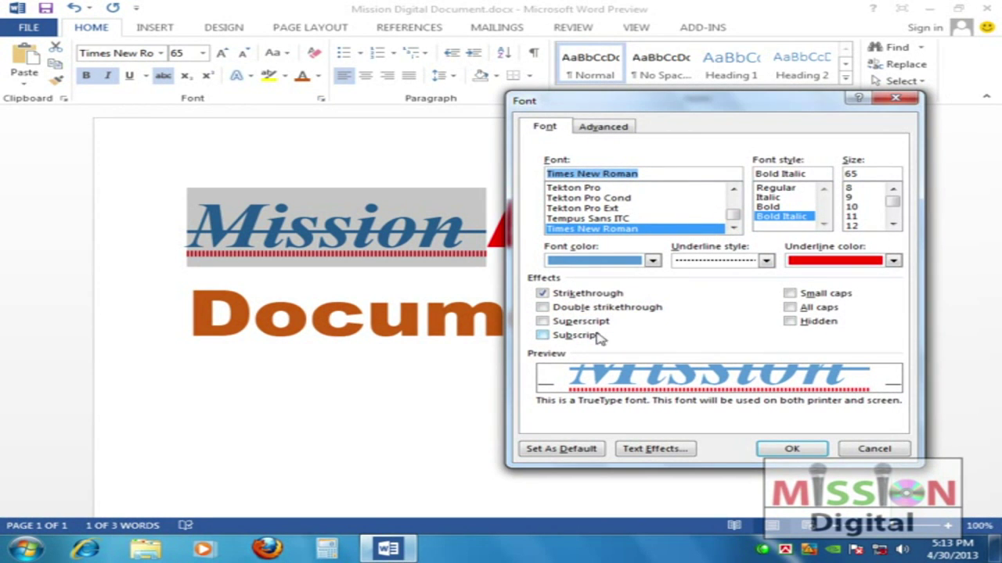
pyautogui.click(567, 310)
pyautogui.click(791, 449)
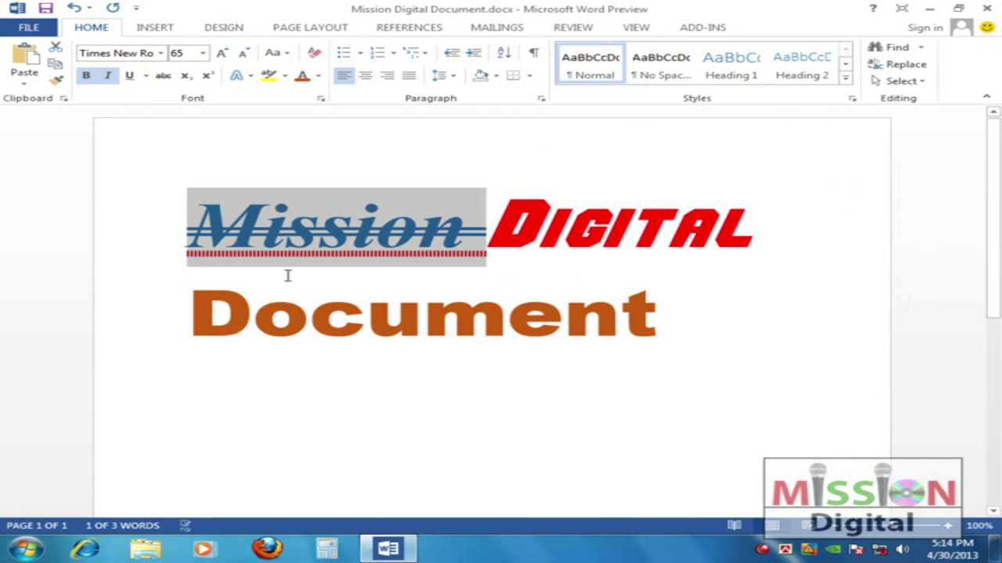
# Try the Superscript effect on the word "Mission" through the Font dialog
pyautogui.click(321, 100)
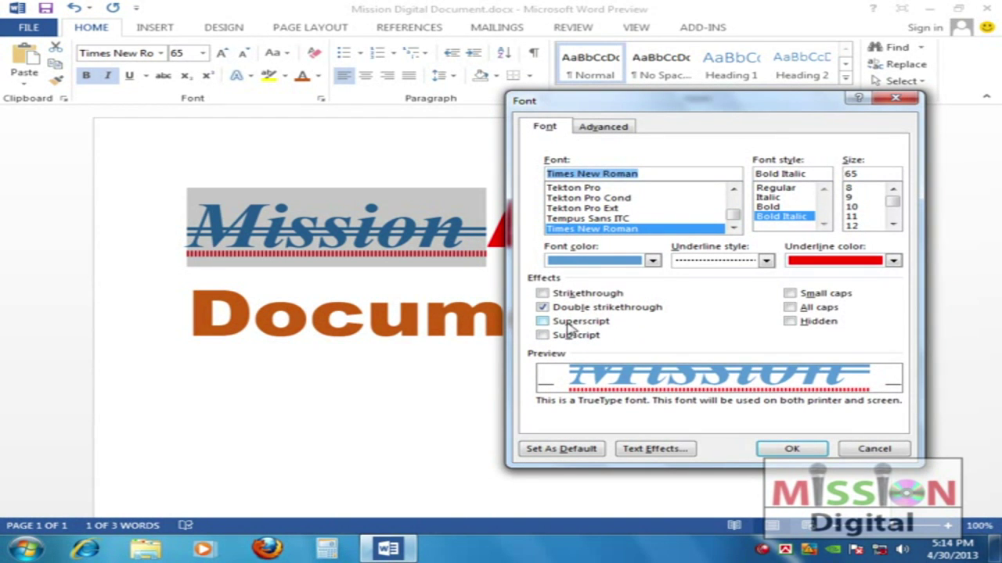
pyautogui.click(568, 324)
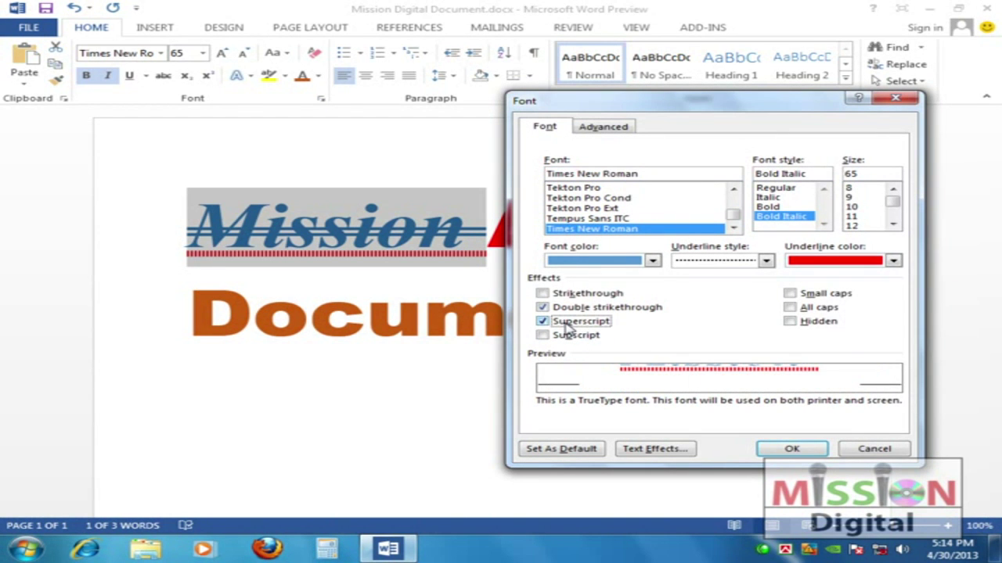
pyautogui.click(788, 452)
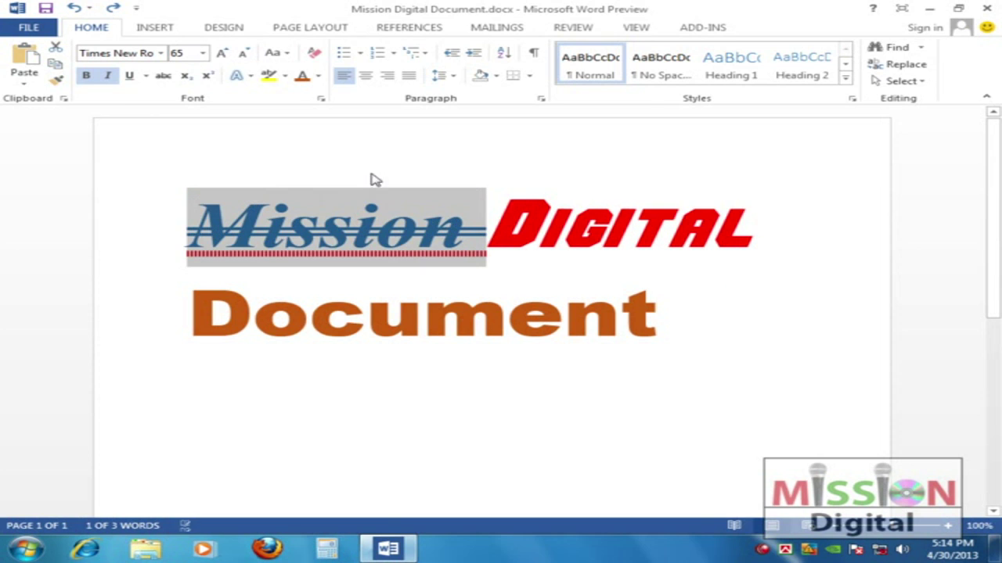
# Add a line reading "2nd" below "Document" and apply the Subscript effect to its "nd" through the Font dialog
pyautogui.click(659, 329)
pyautogui.press('Return')
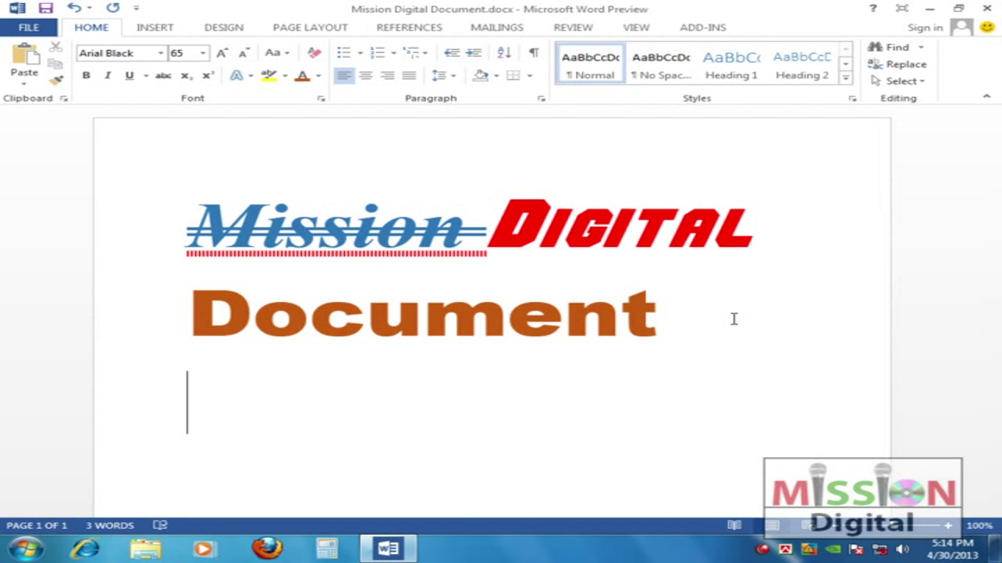
pyautogui.write('2nd')
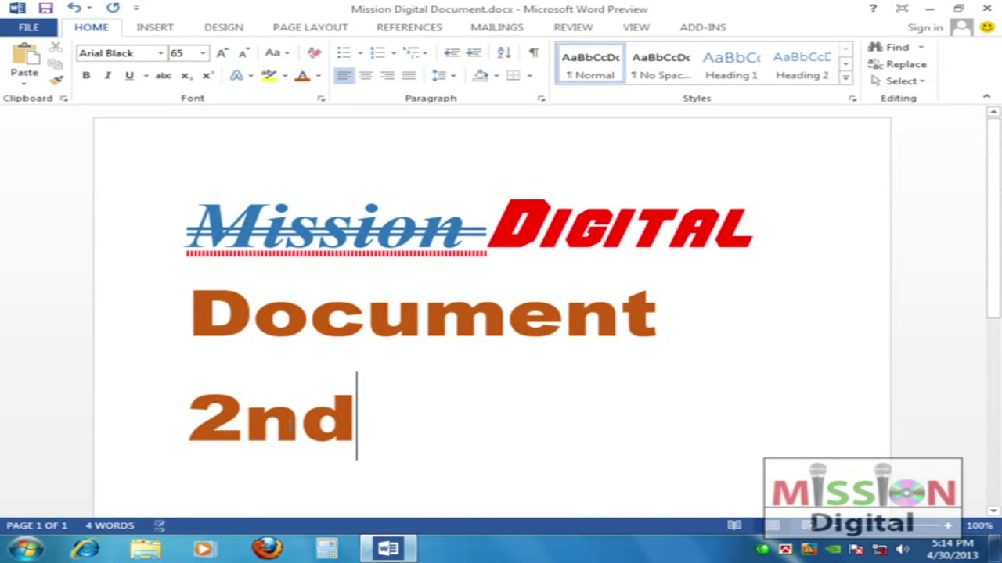
pyautogui.moveTo(245, 427); pyautogui.dragTo(354, 427)
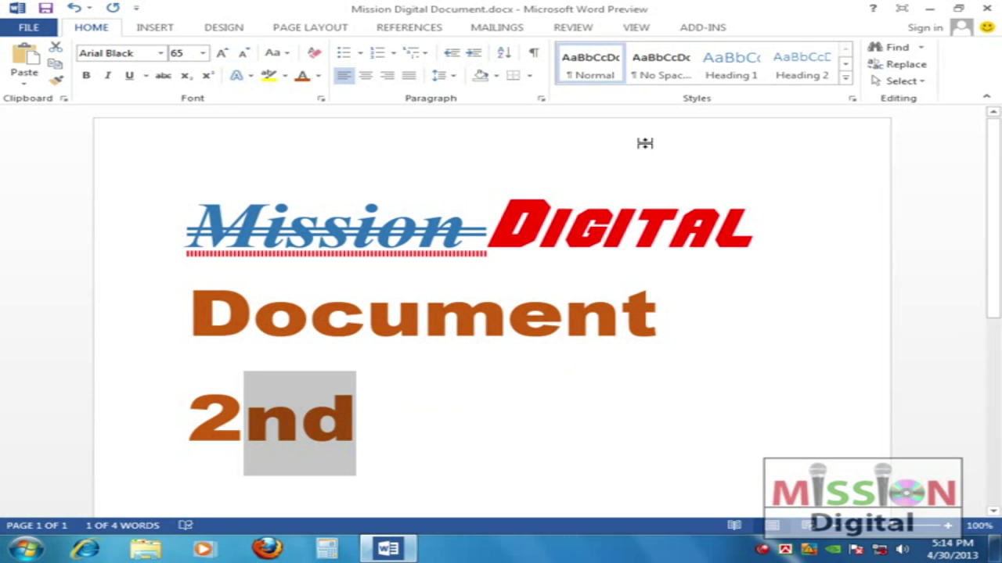
pyautogui.click(320, 98)
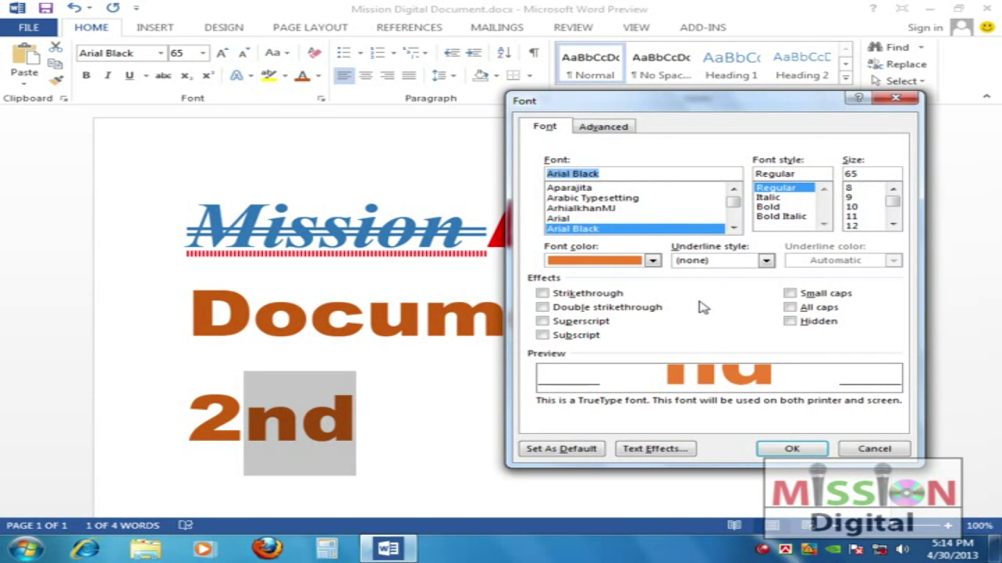
pyautogui.click(573, 336)
pyautogui.click(792, 449)
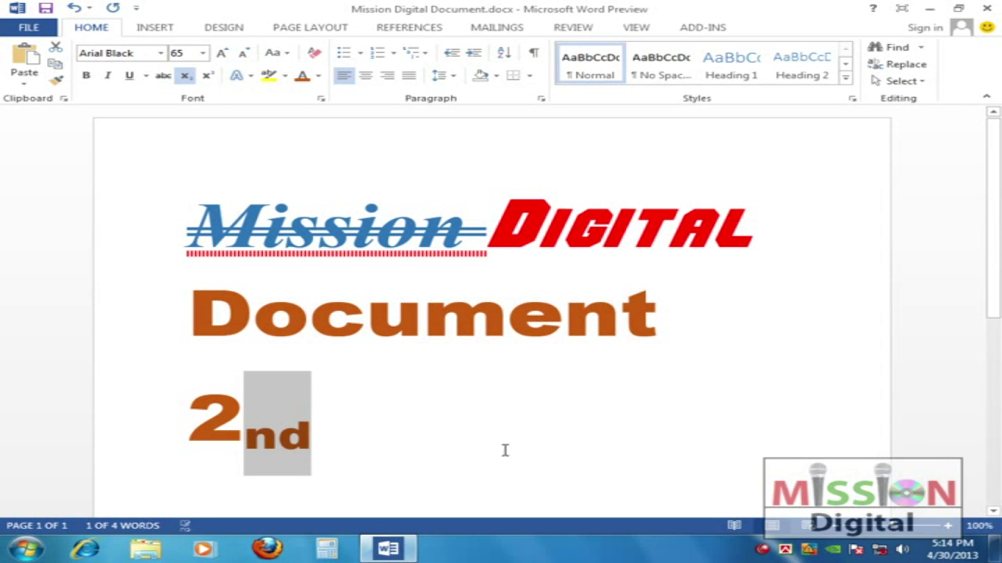
# Replace the "2nd" text below "Document" with "22"
pyautogui.click(321, 424)
pyautogui.moveTo(245, 429); pyautogui.dragTo(352, 432)
pyautogui.press('BackSpace')
pyautogui.press('BackSpace')
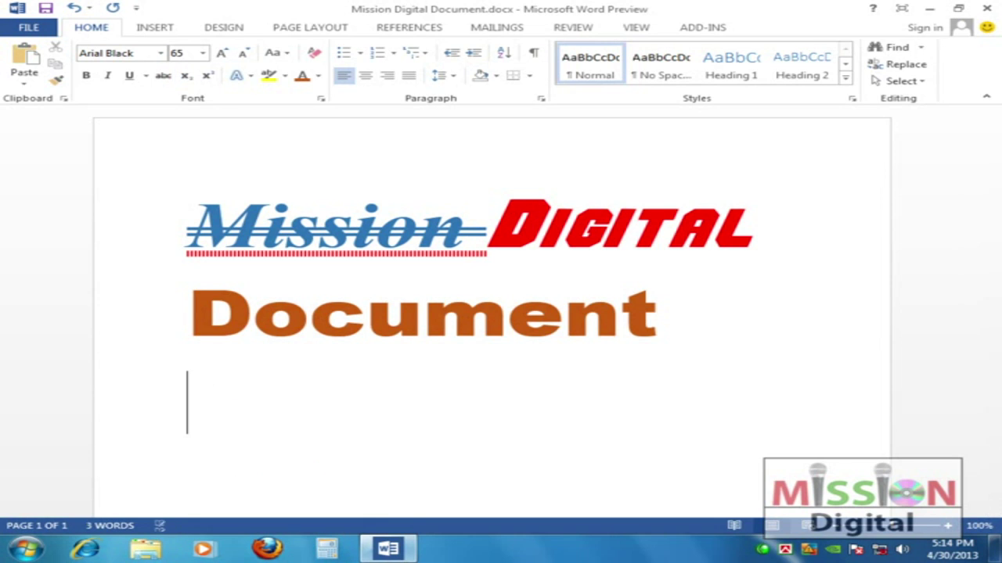
pyautogui.write('22')
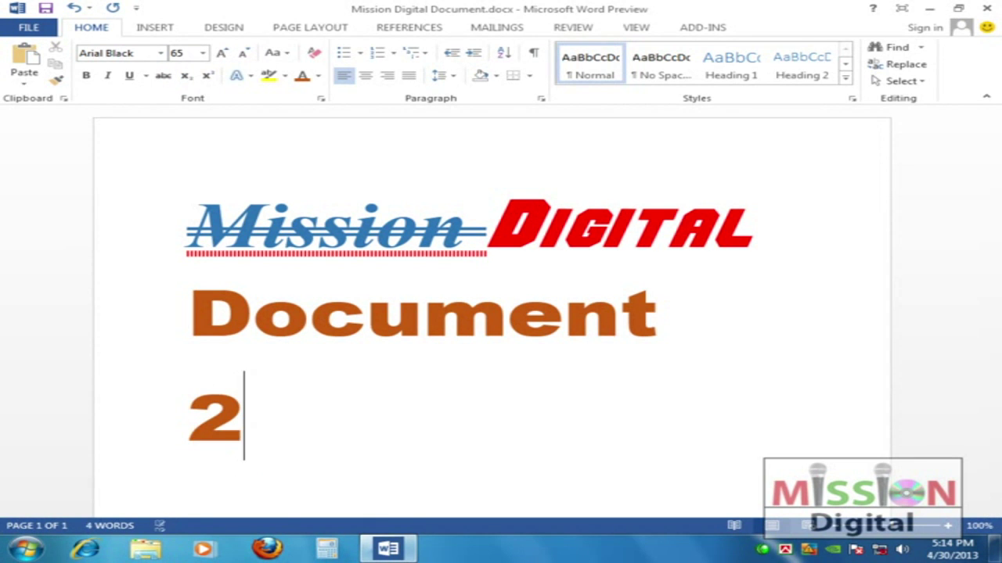
# Apply the Superscript effect to the second digit of "22" through the Font dialog
pyautogui.moveTo(242, 414); pyautogui.dragTo(300, 419)
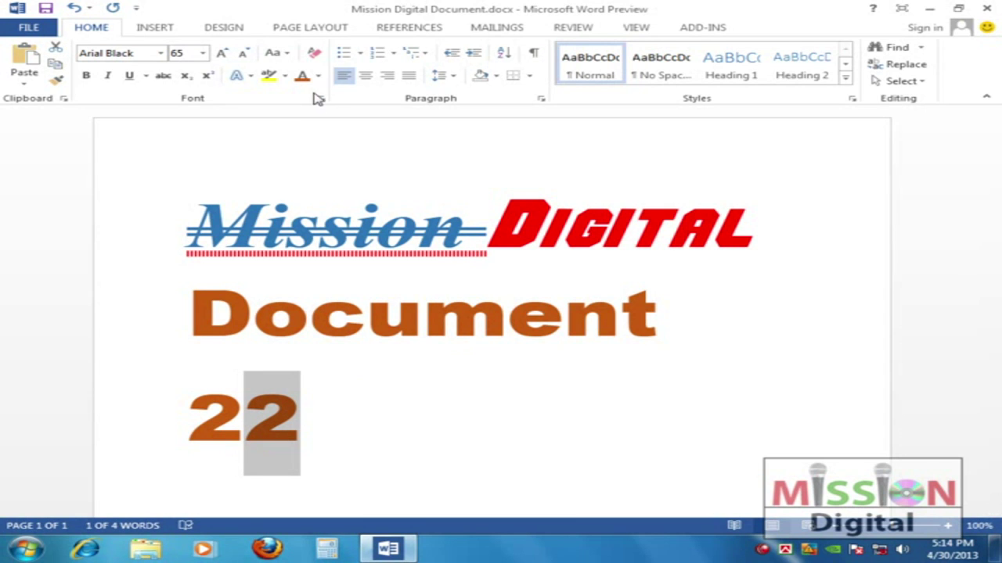
pyautogui.click(320, 98)
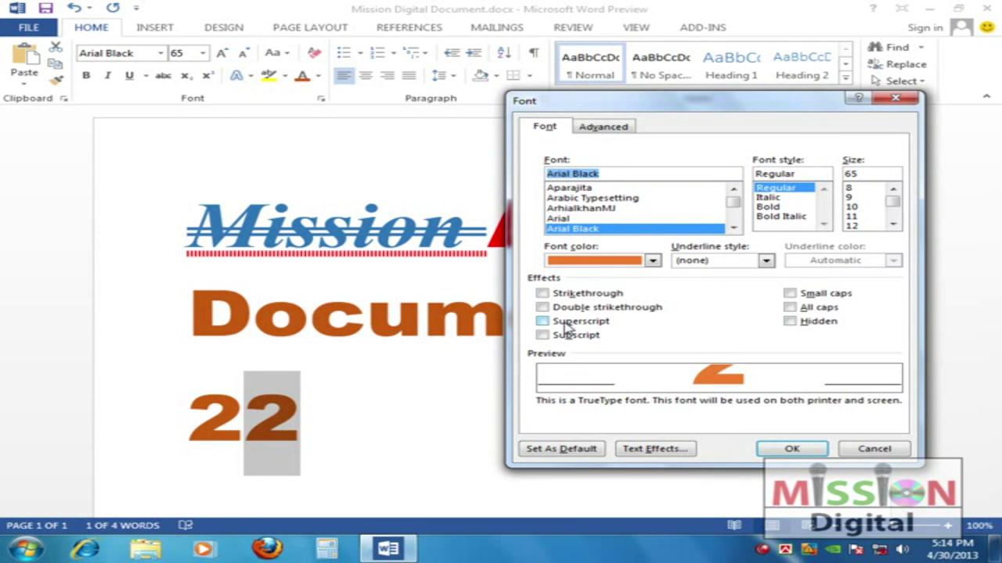
pyautogui.click(568, 327)
pyautogui.click(775, 448)
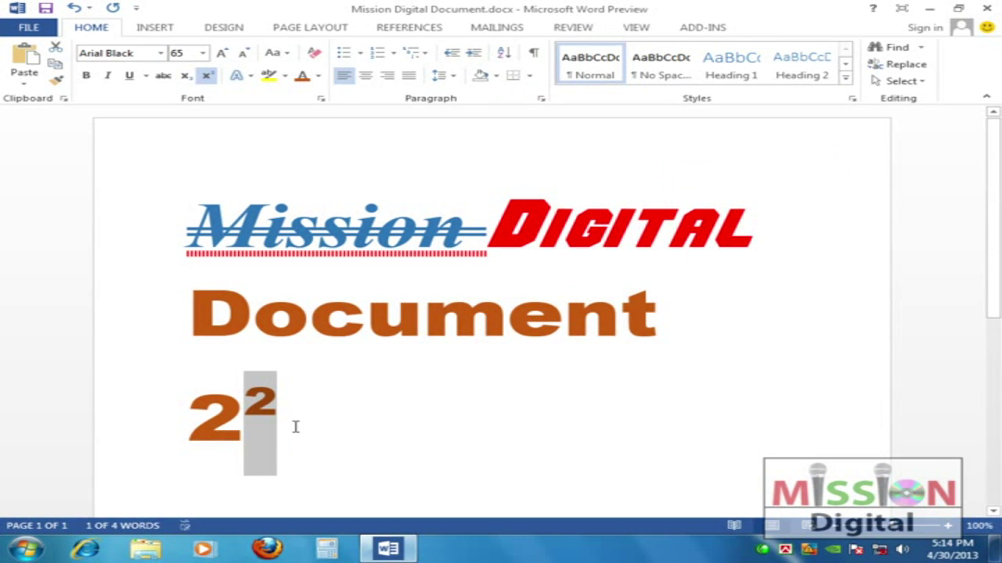
pyautogui.click(296, 427)
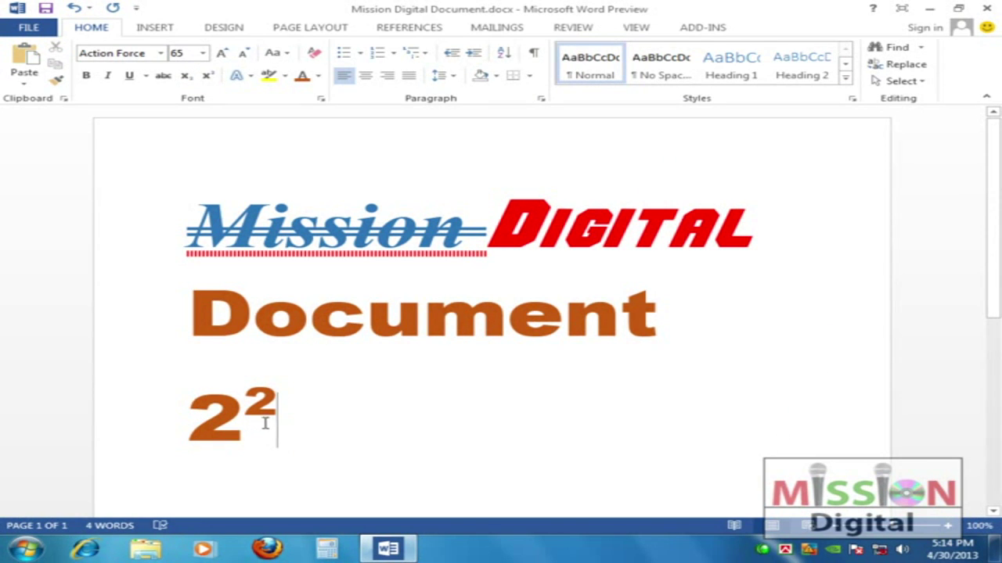
# Delete the 2 with its superscript below "Document", including the empty line
pyautogui.hotkey('shift', 'Left')
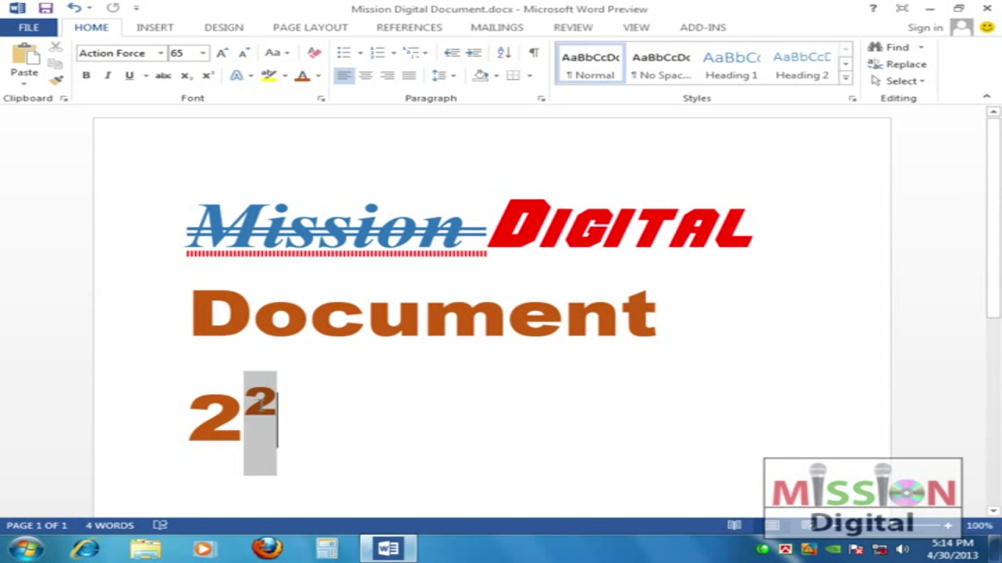
pyautogui.press('Delete')
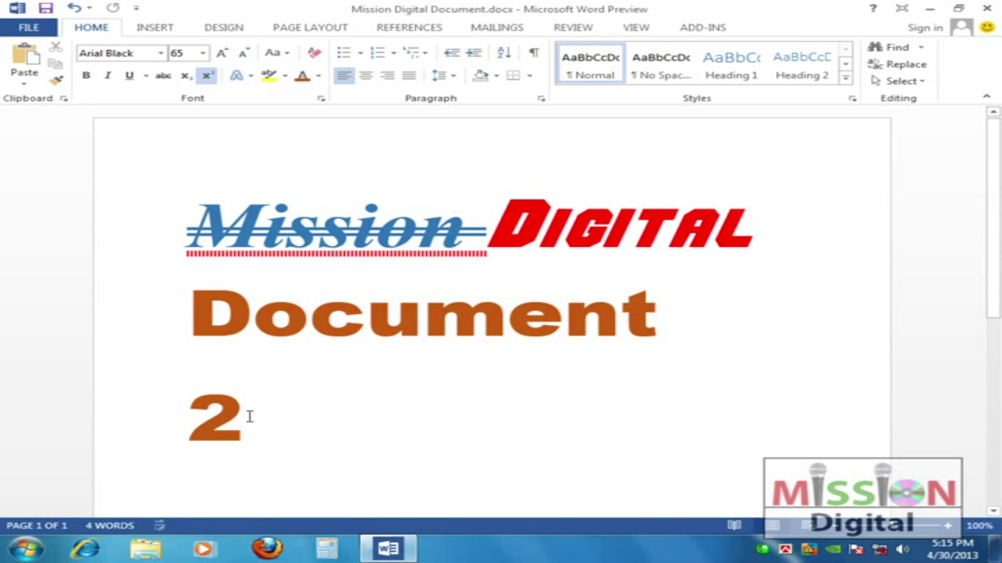
pyautogui.moveTo(249, 415); pyautogui.dragTo(169, 416)
pyautogui.press('Delete')
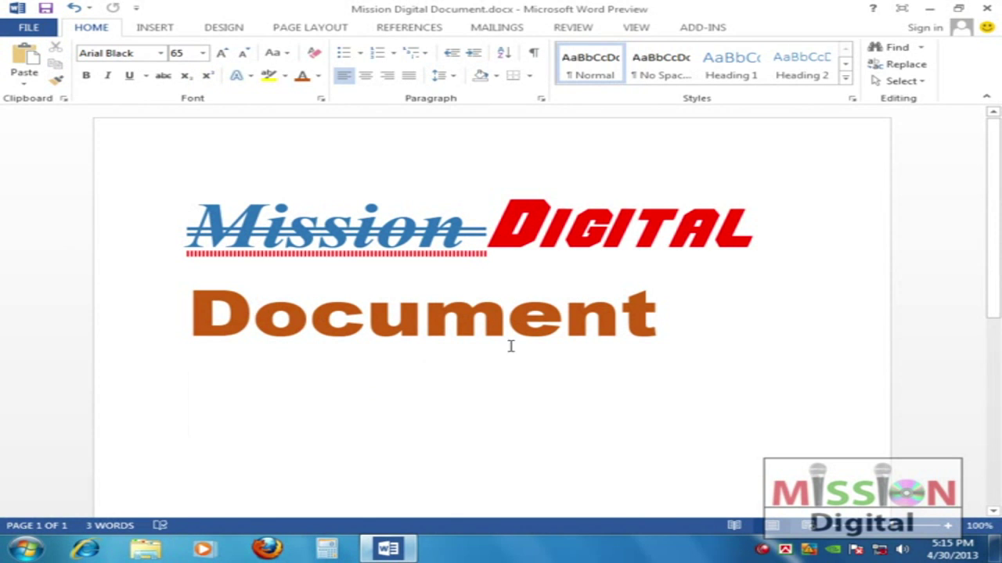
pyautogui.press('BackSpace')
# Replace the double strikethrough on the word "Mission" with the Small caps effect through the Font dialog
pyautogui.moveTo(190, 226); pyautogui.dragTo(502, 230)
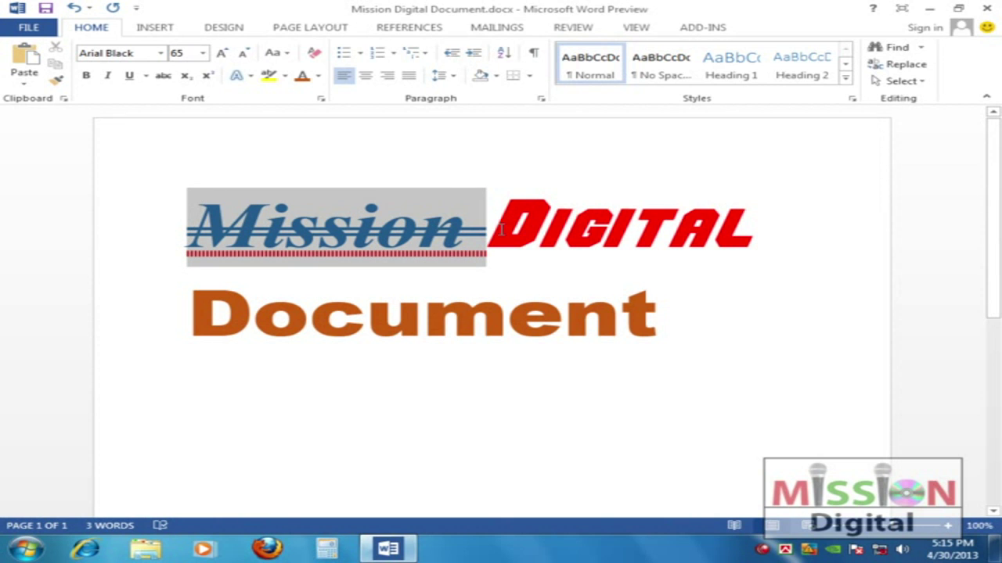
pyautogui.click(322, 101)
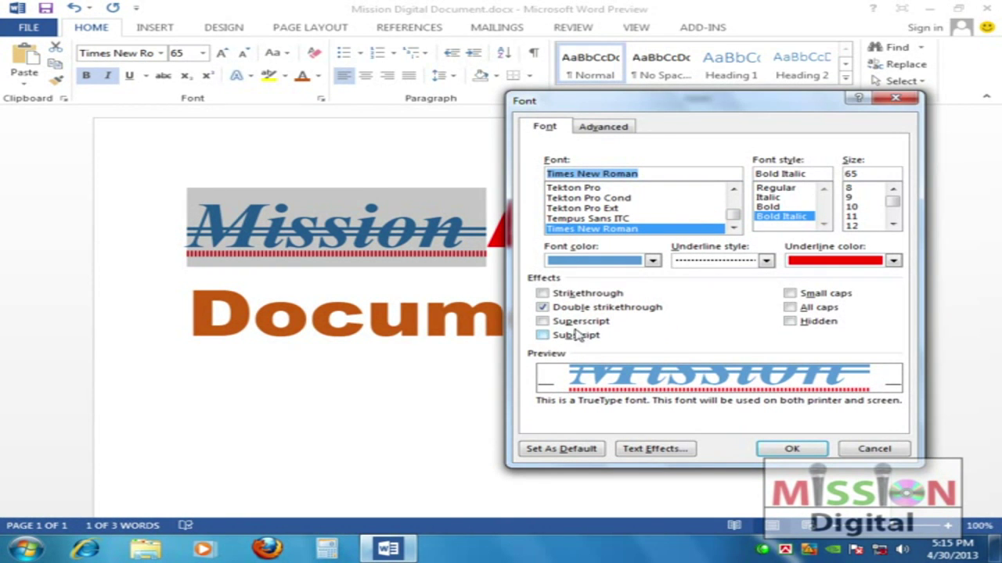
pyautogui.click(542, 307)
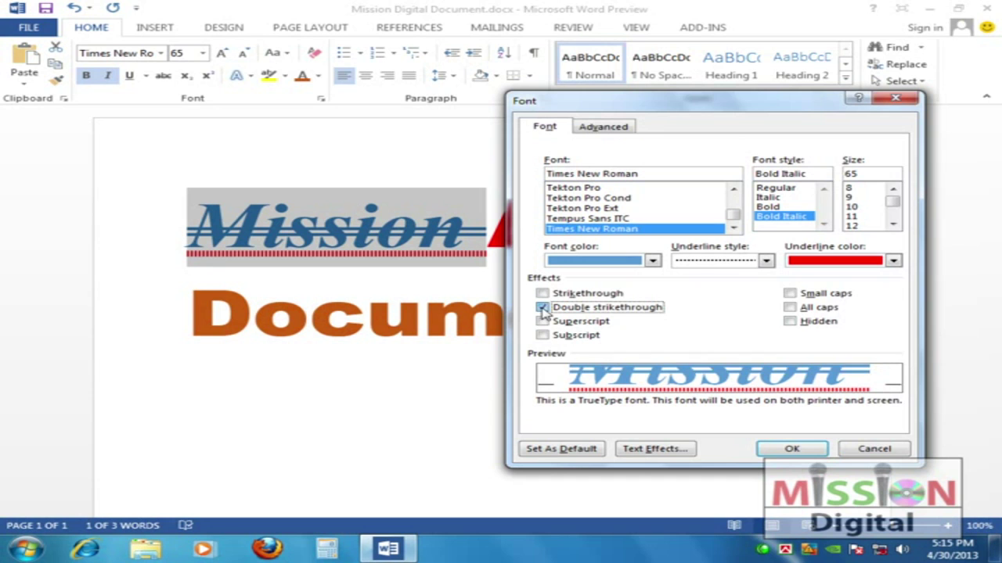
pyautogui.click(805, 301)
pyautogui.click(789, 448)
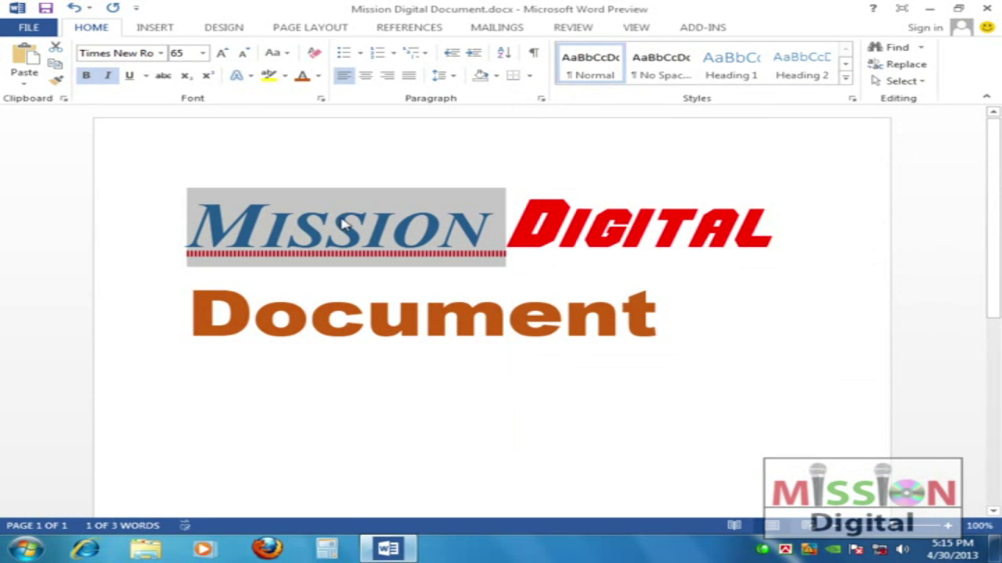
# Switch the word "Mission" from Small caps to the All caps effect through the Font dialog
pyautogui.click(323, 102)
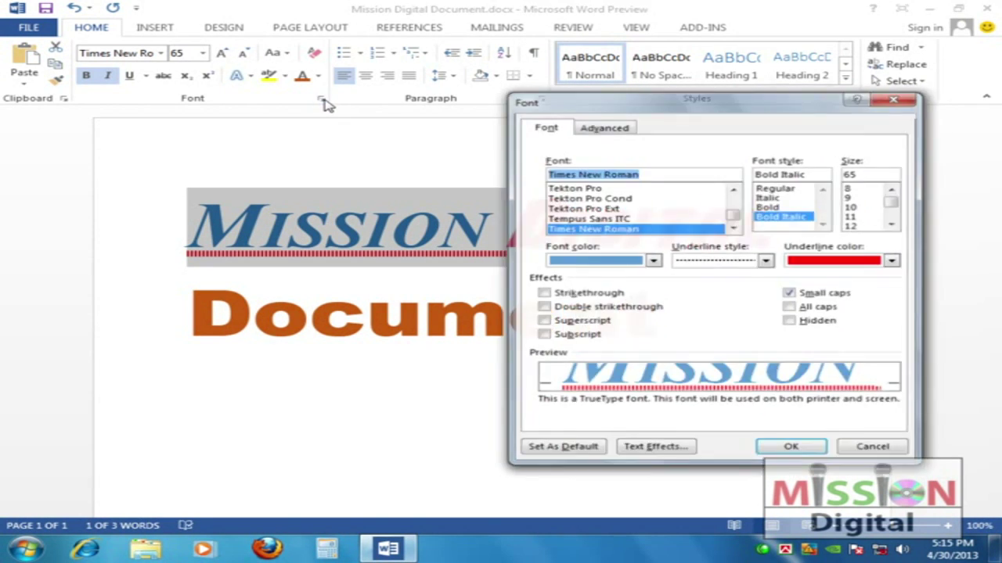
pyautogui.click(790, 307)
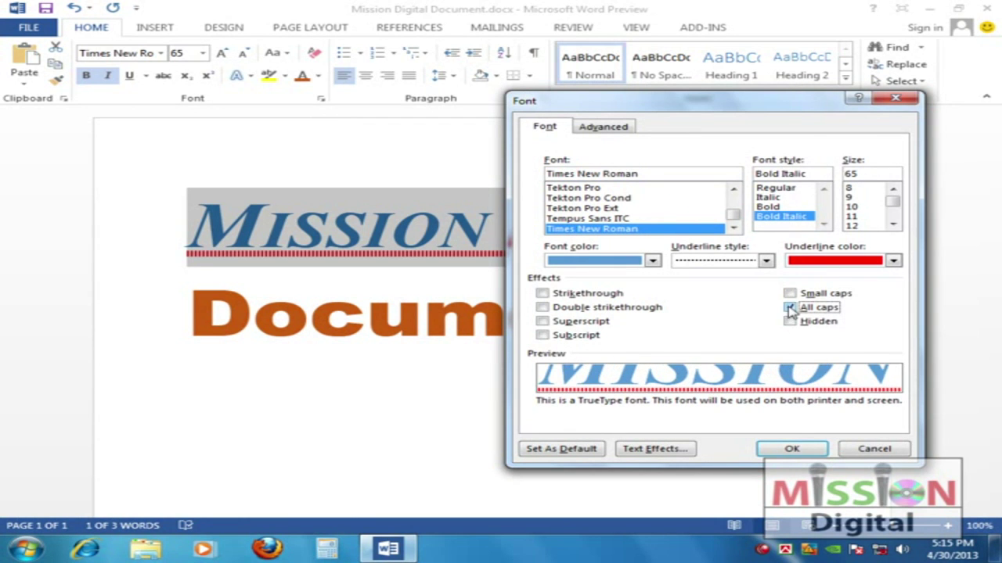
pyautogui.click(790, 448)
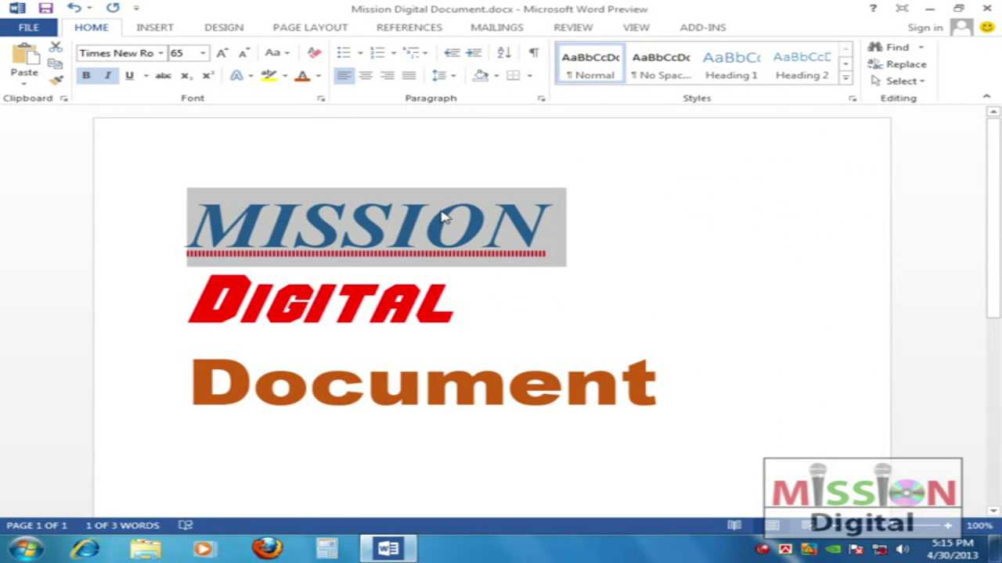
# Try the Hidden effect on the word "Mission" through the Font dialog, and undo it
pyautogui.click(321, 99)
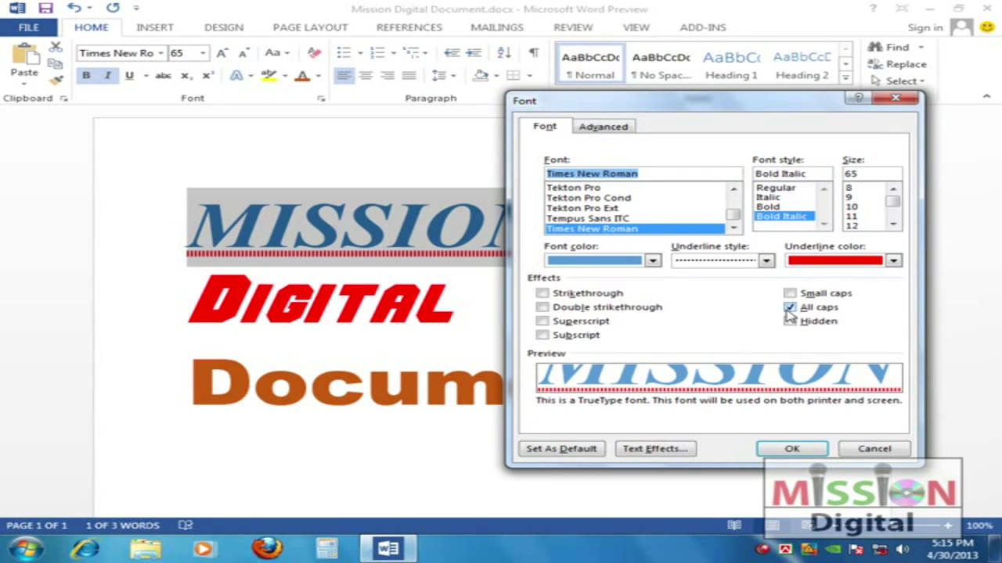
pyautogui.click(790, 321)
pyautogui.click(791, 449)
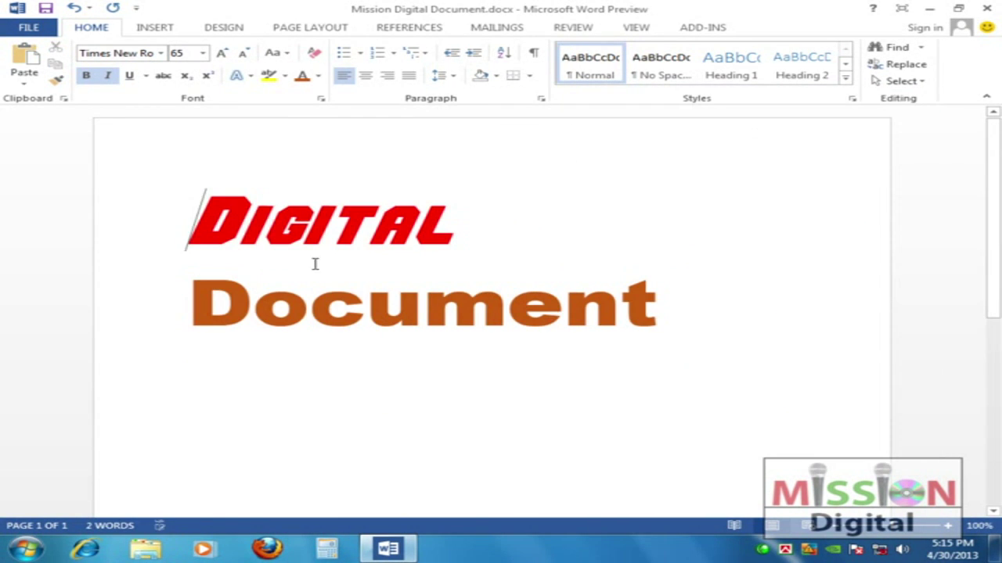
pyautogui.hotkey('ctrl', 'z')
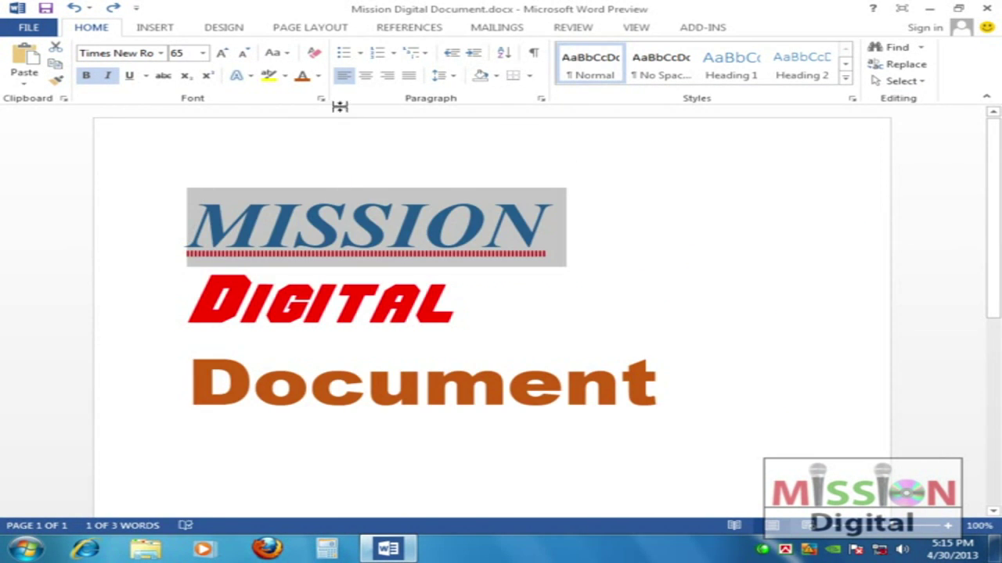
# Examine the Text Fill options in the text effects settings for "Mission", cancel the Font dialog and deselect the word
pyautogui.click(321, 99)
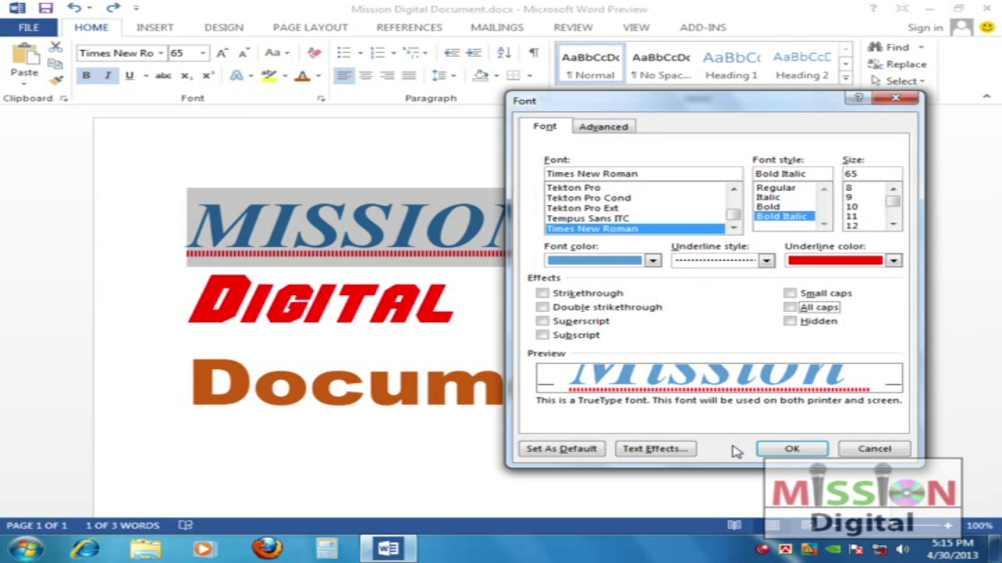
pyautogui.click(685, 452)
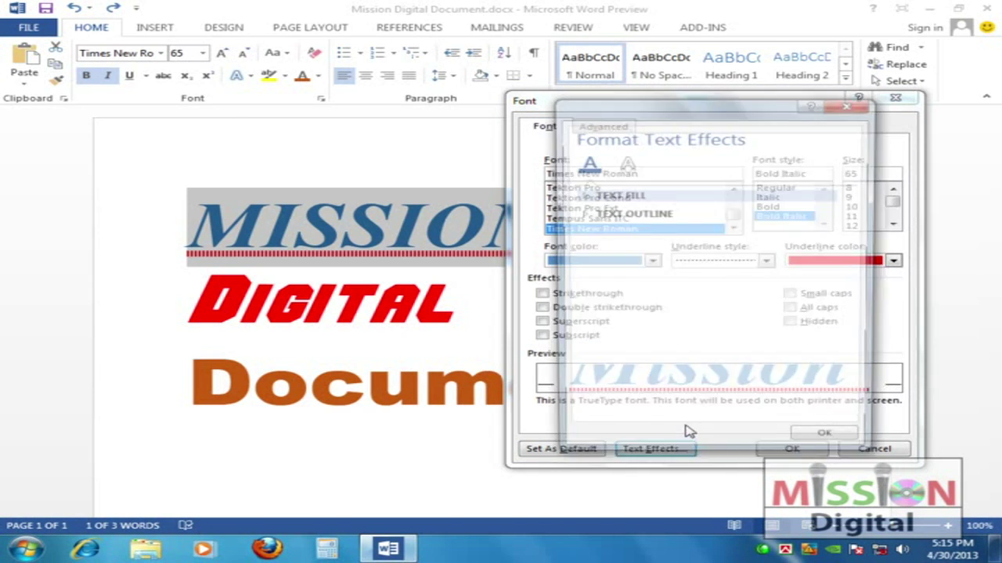
pyautogui.click(580, 196)
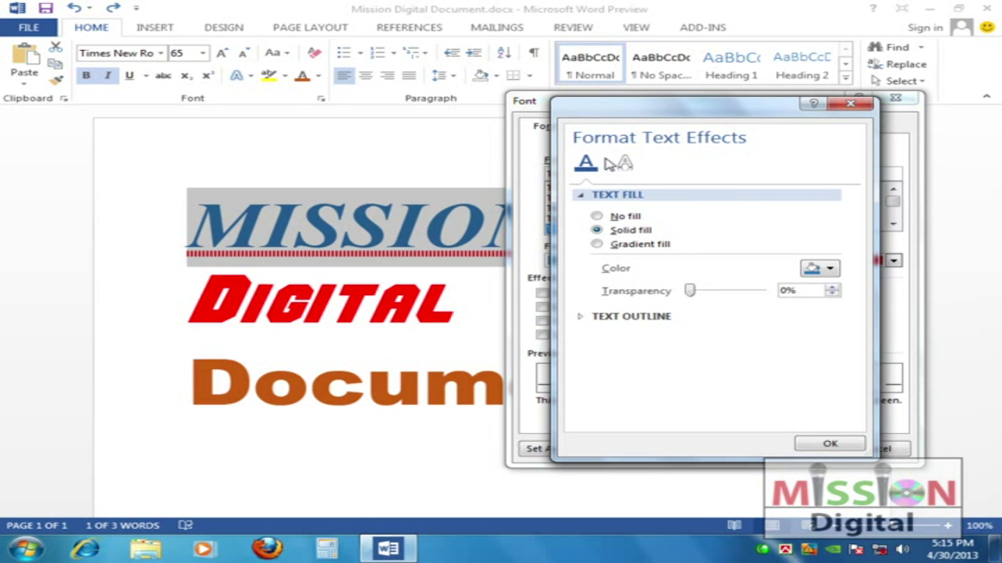
pyautogui.click(830, 444)
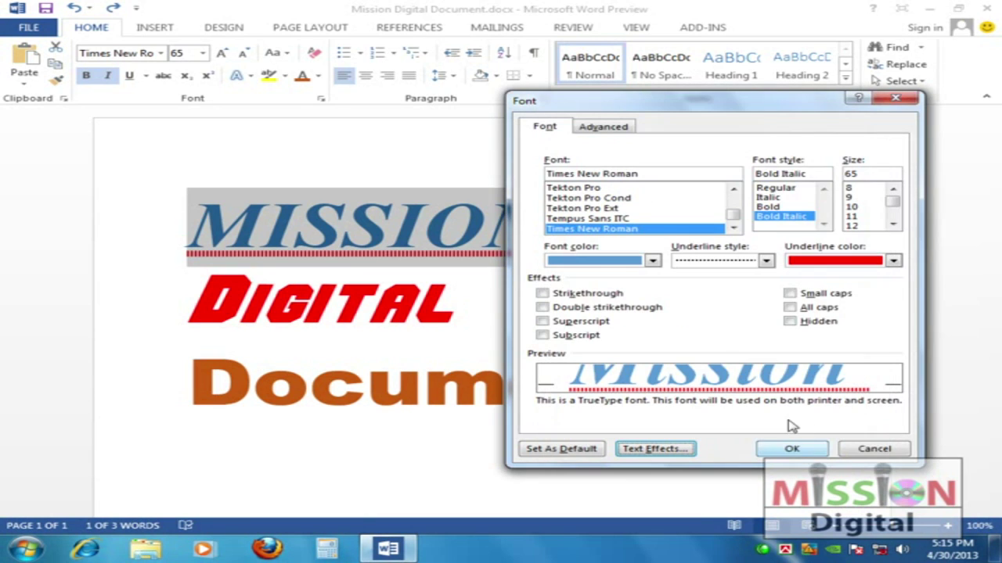
pyautogui.click(878, 451)
pyautogui.click(469, 310)
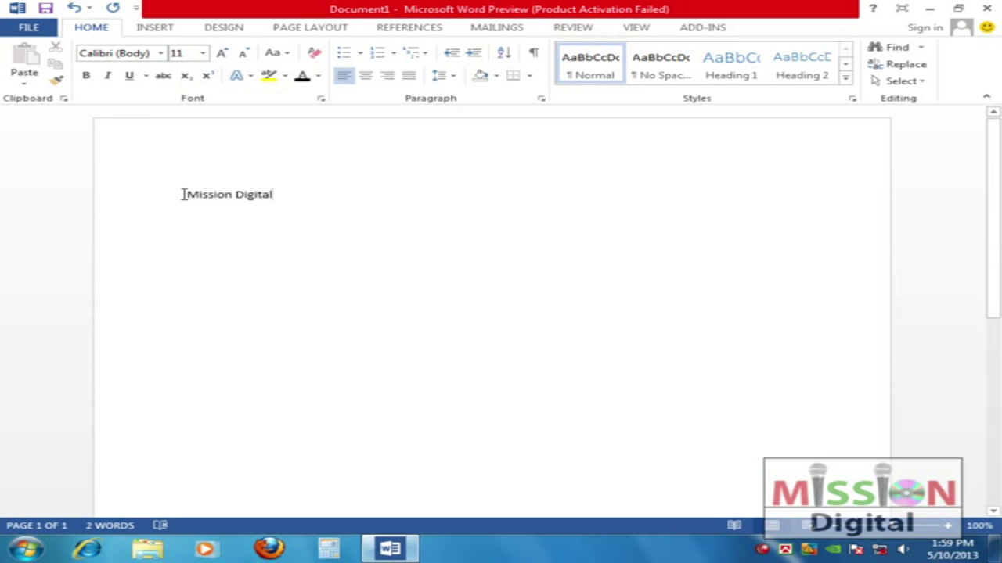
# Select the text "Mission Digital" and open its Text Fill settings in the Font dialog's text effects
pyautogui.moveTo(188, 194); pyautogui.dragTo(275, 194)
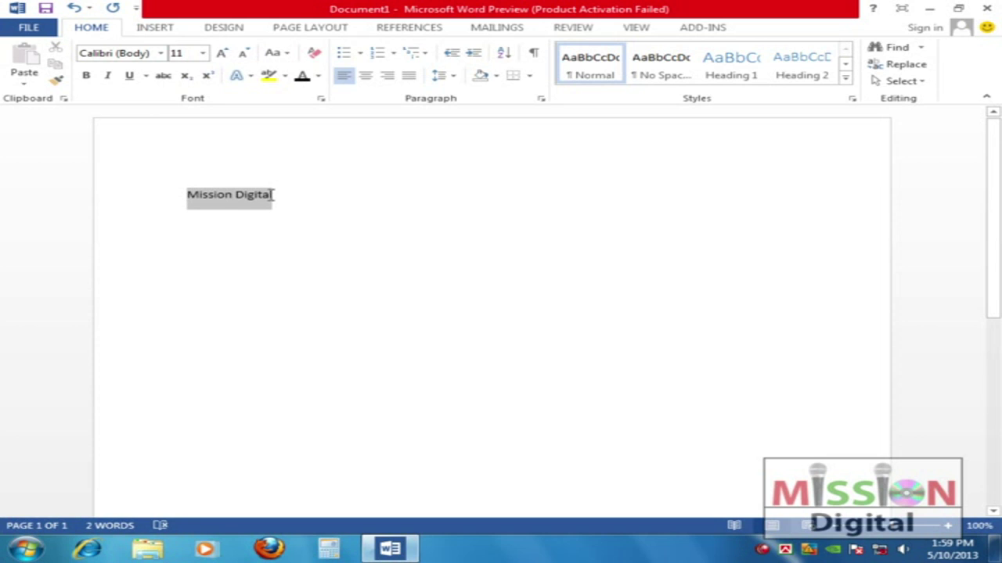
pyautogui.hotkey('ctrl', 'shift', 'd')
pyautogui.moveTo(329, 92)
pyautogui.mouseDown()
pyautogui.moveTo(309, 111)
pyautogui.moveTo(329, 92)
pyautogui.mouseUp()
pyautogui.press('Escape')
pyautogui.click(319, 99)
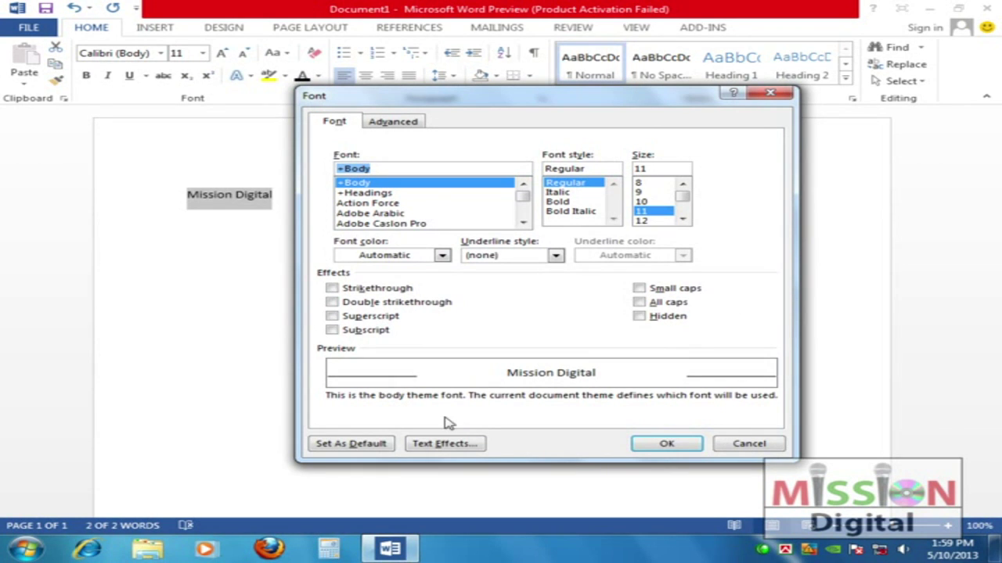
pyautogui.click(431, 453)
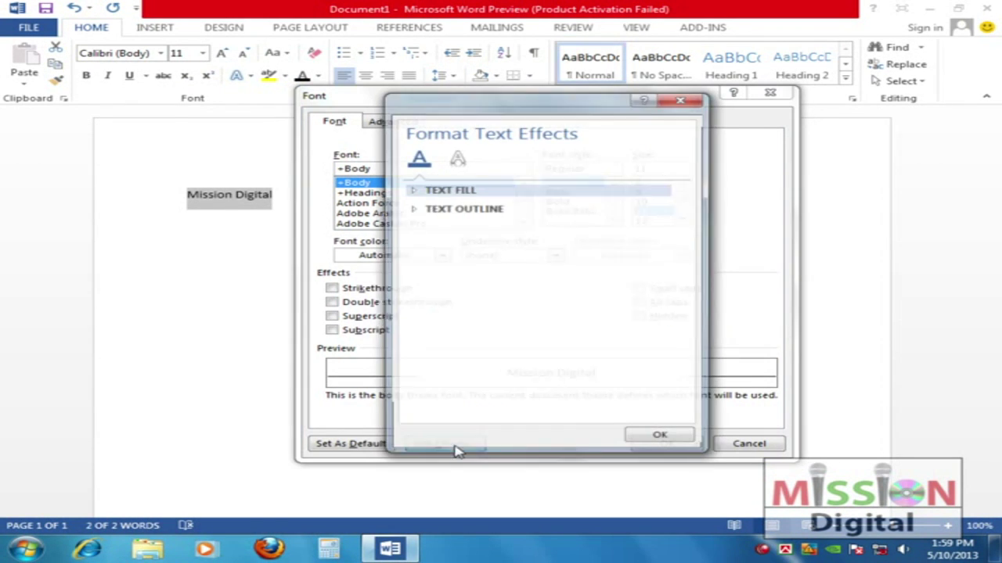
pyautogui.click(412, 193)
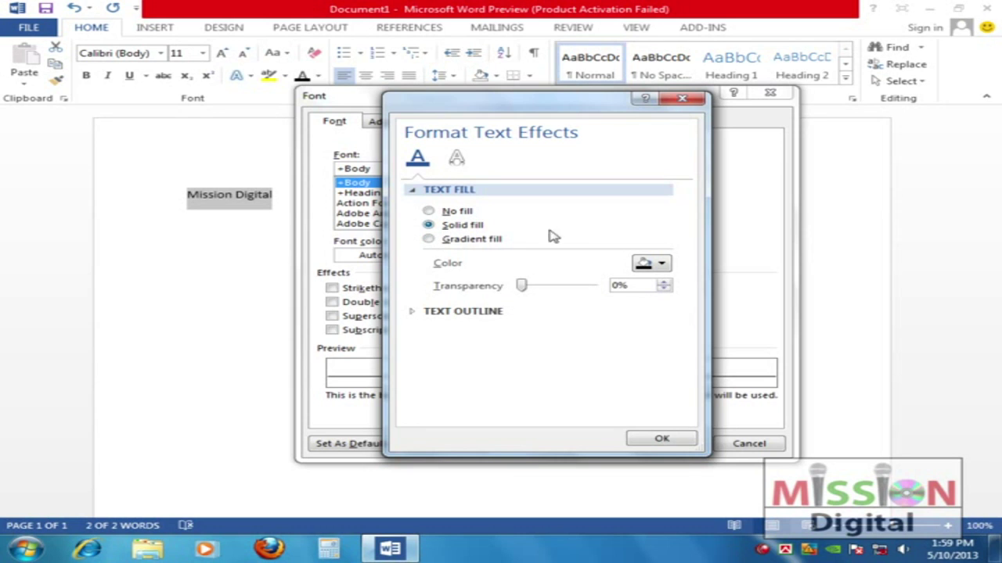
pyautogui.click(661, 266)
pyautogui.click(600, 233)
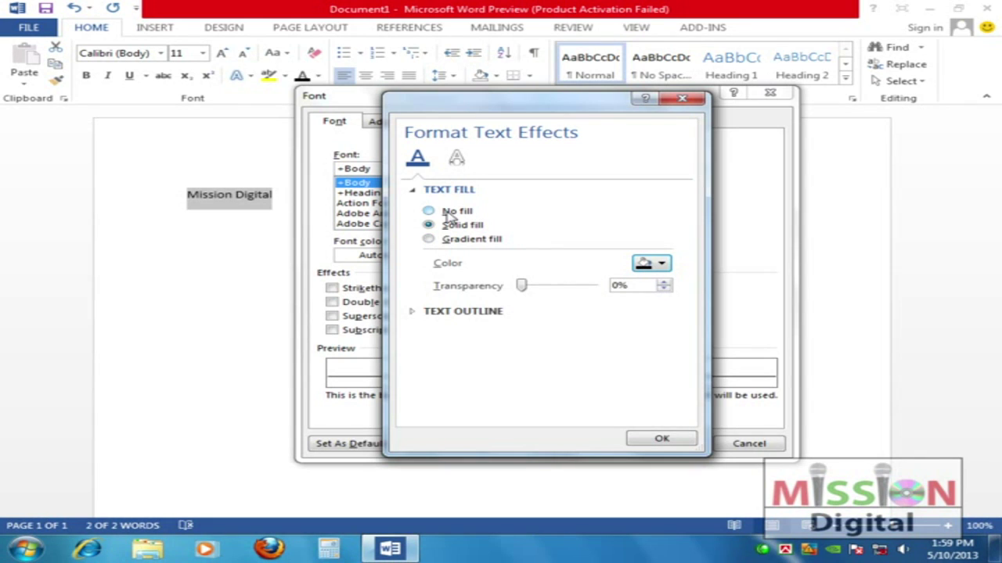
# Switch the text fill to Gradient fill and choose the blue preset in the second row of gradients
pyautogui.click(429, 240)
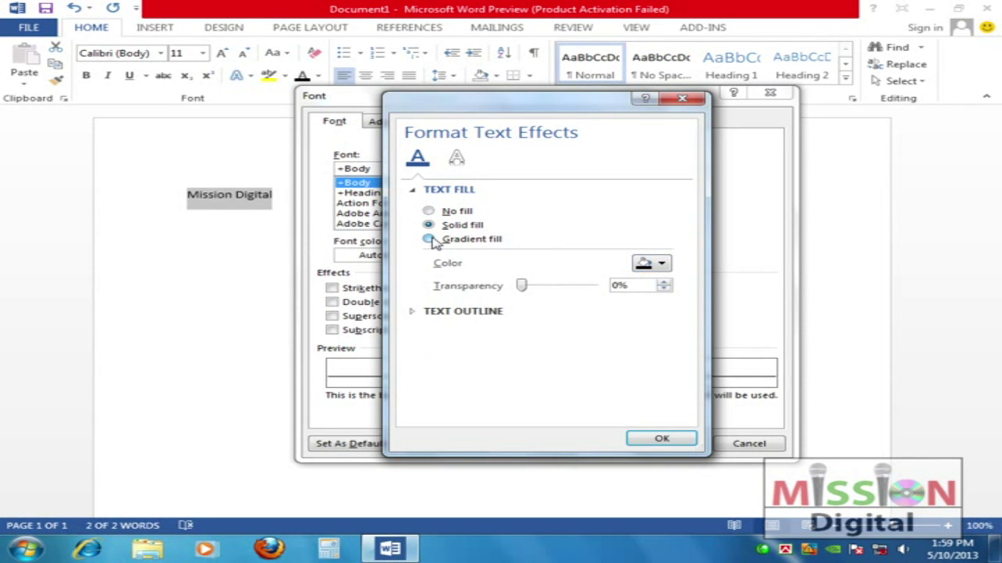
pyautogui.scroll(-1, 688, 358)
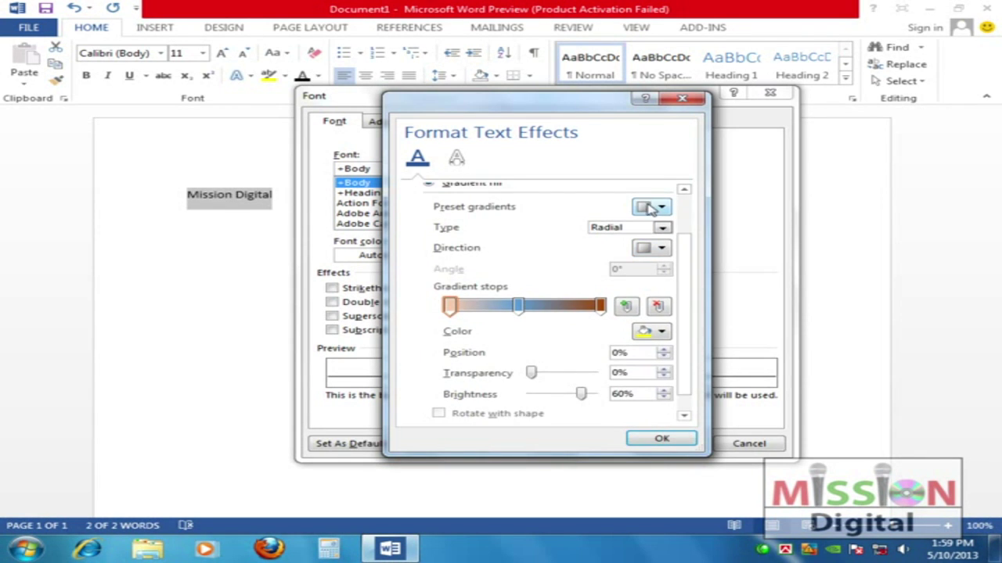
pyautogui.click(661, 207)
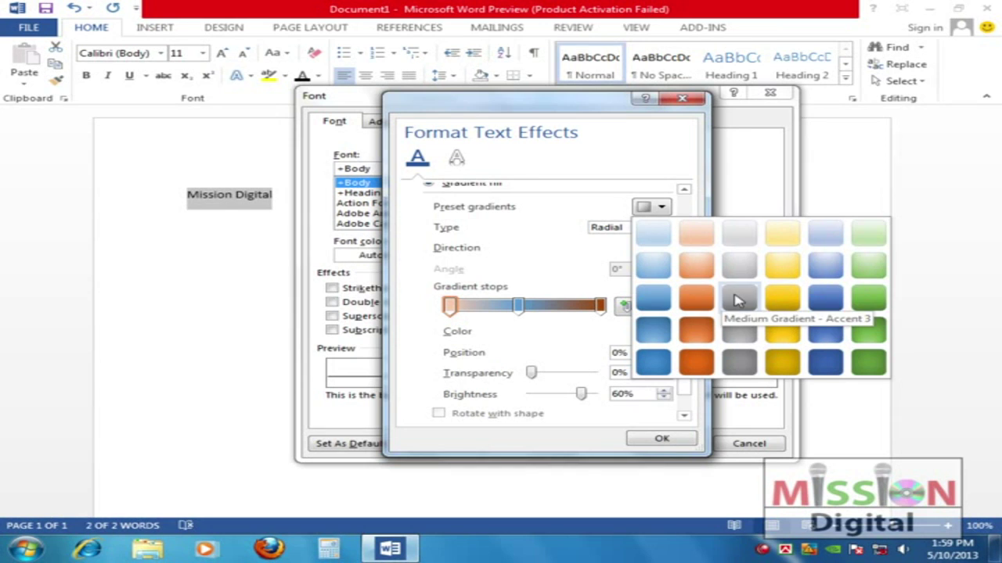
pyautogui.click(827, 269)
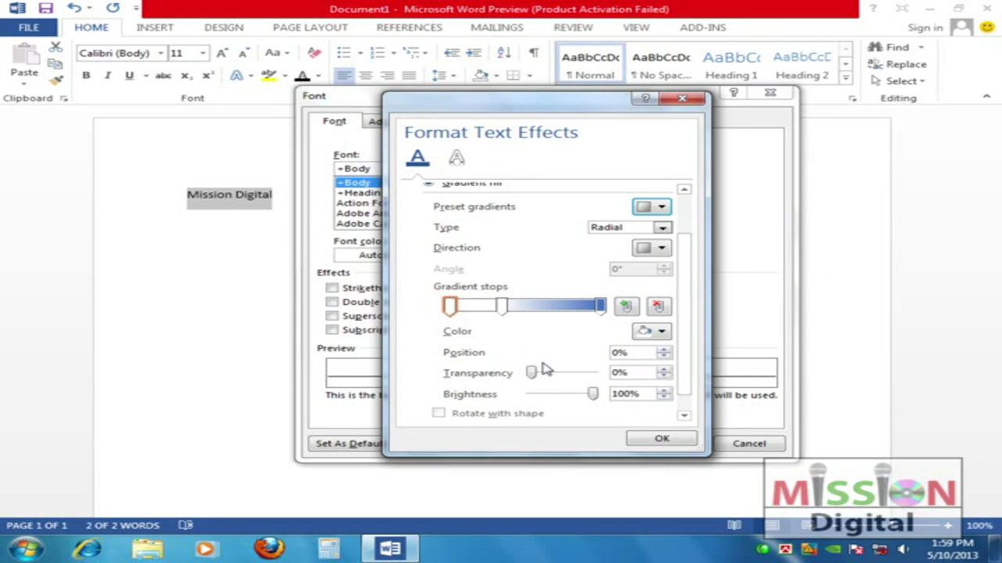
# Set the first gradient stop's color to black
pyautogui.click(663, 331)
pyautogui.click(583, 336)
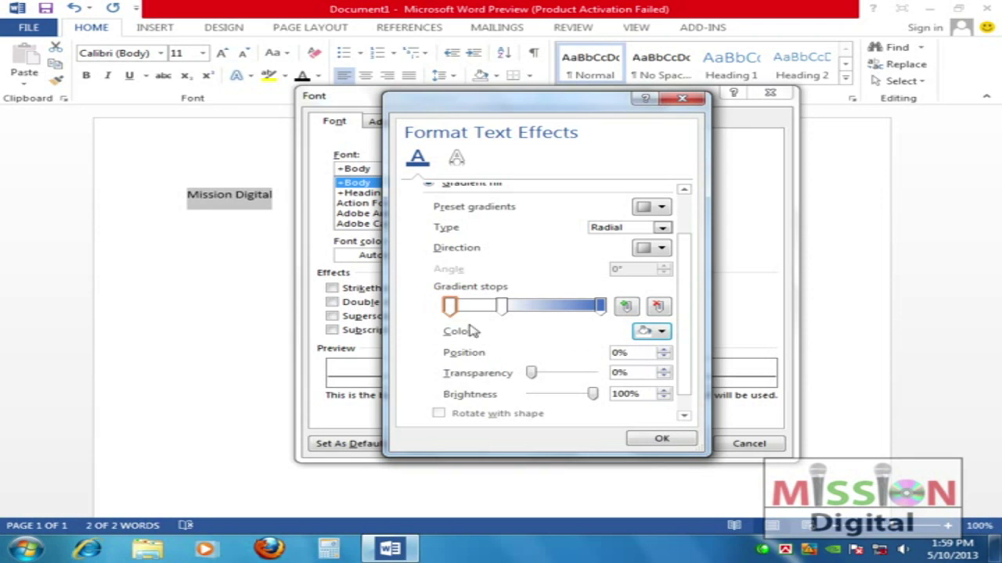
pyautogui.click(451, 310)
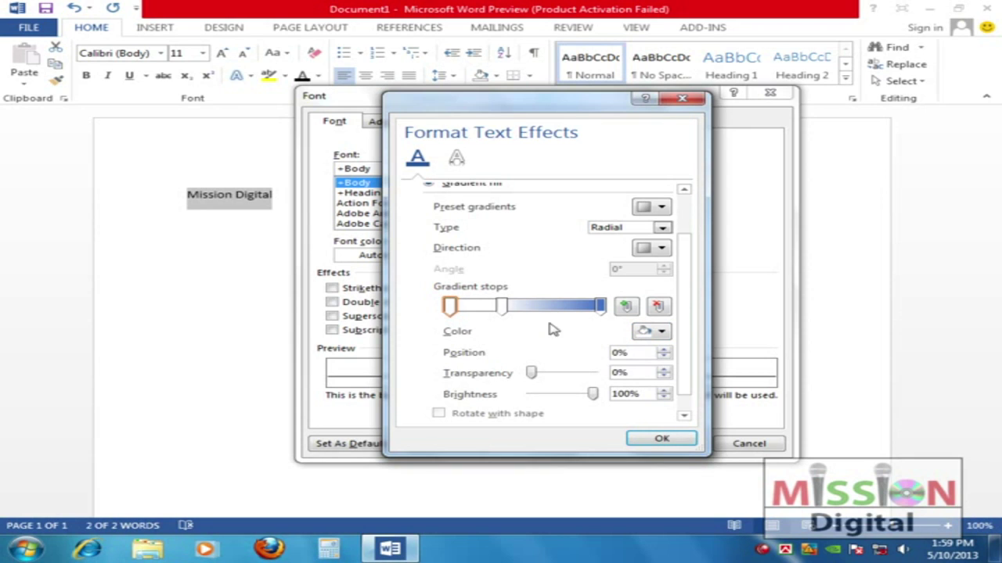
pyautogui.click(663, 332)
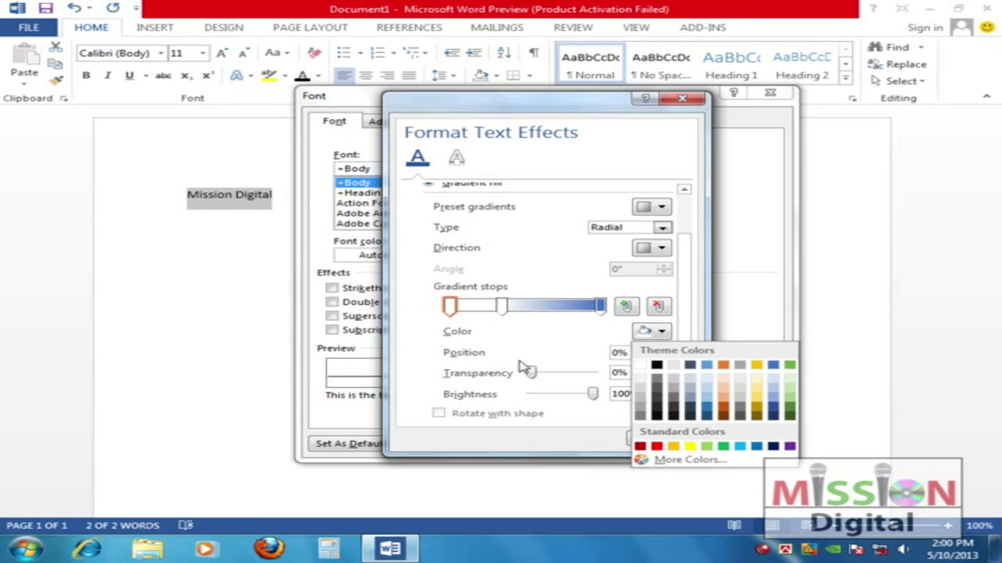
pyautogui.click(546, 352)
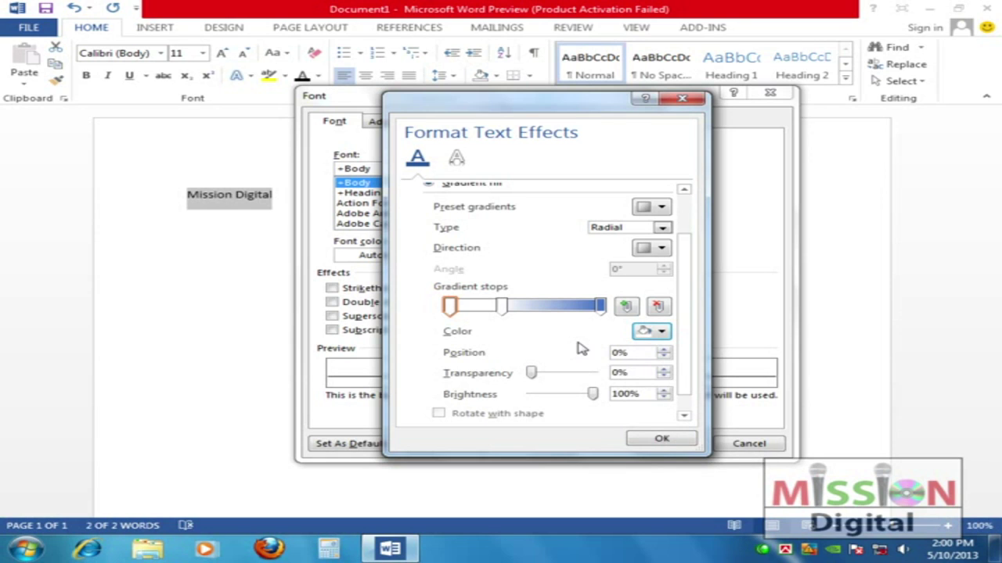
pyautogui.click(640, 335)
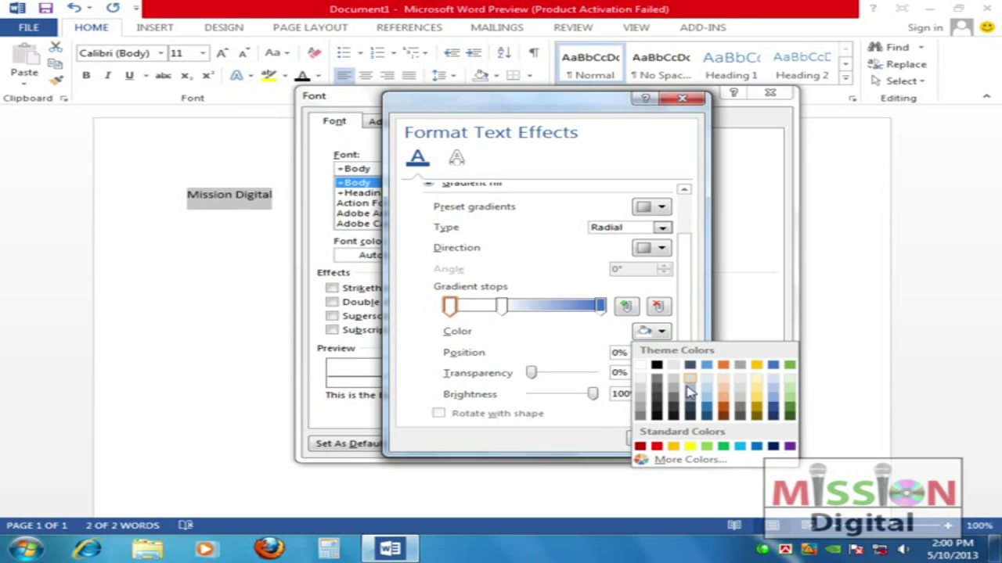
pyautogui.click(656, 366)
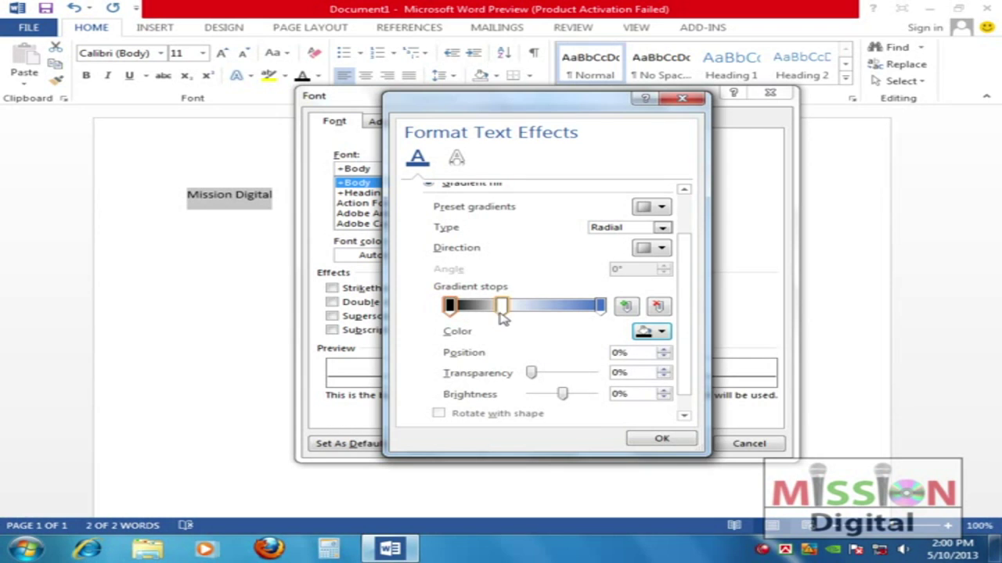
# Check the middle and last gradient stops, and add a gold stop at the 68% position
pyautogui.click(502, 306)
pyautogui.click(660, 332)
pyautogui.click(600, 306)
pyautogui.click(601, 307)
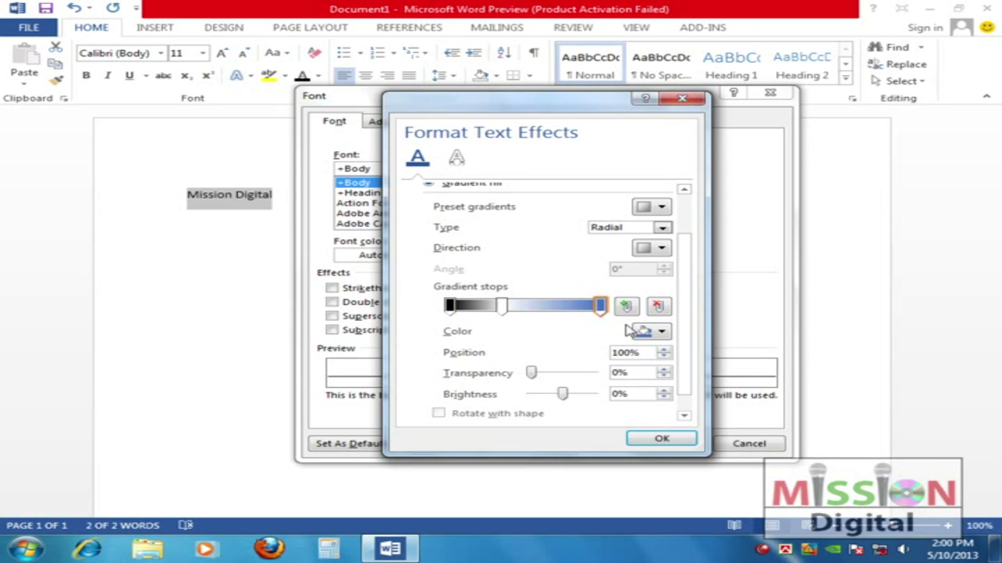
pyautogui.click(653, 334)
pyautogui.click(564, 345)
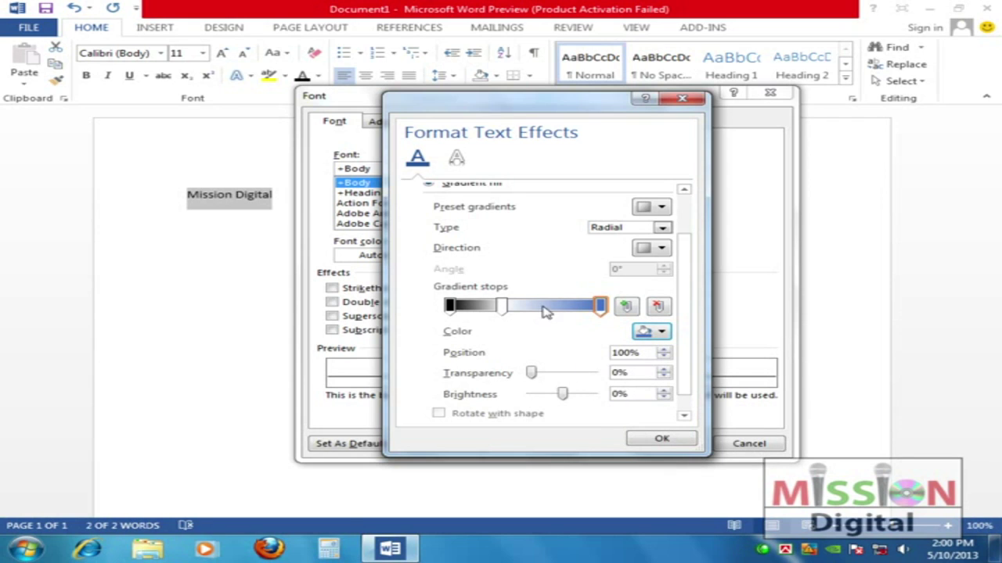
pyautogui.click(626, 307)
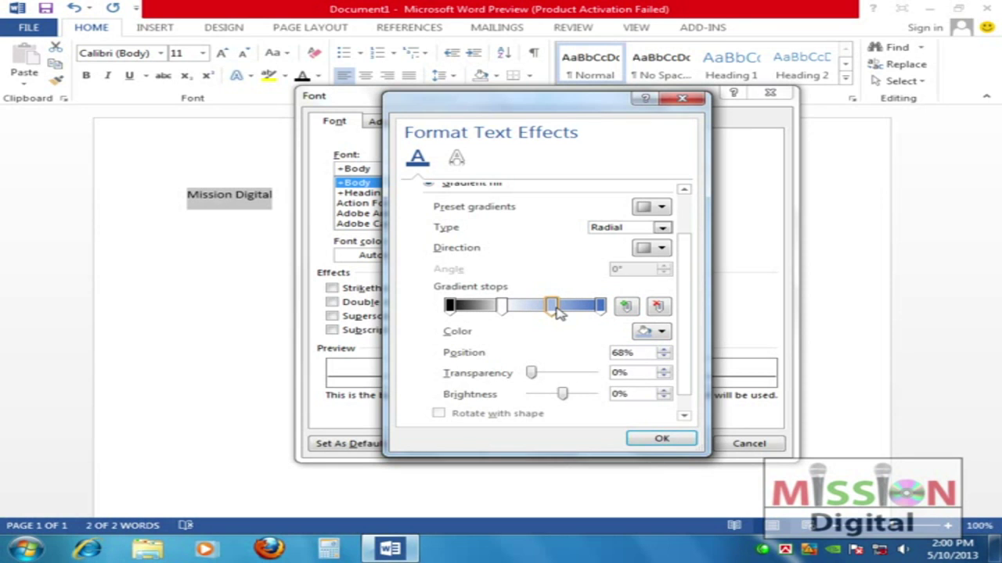
pyautogui.click(664, 332)
pyautogui.click(758, 371)
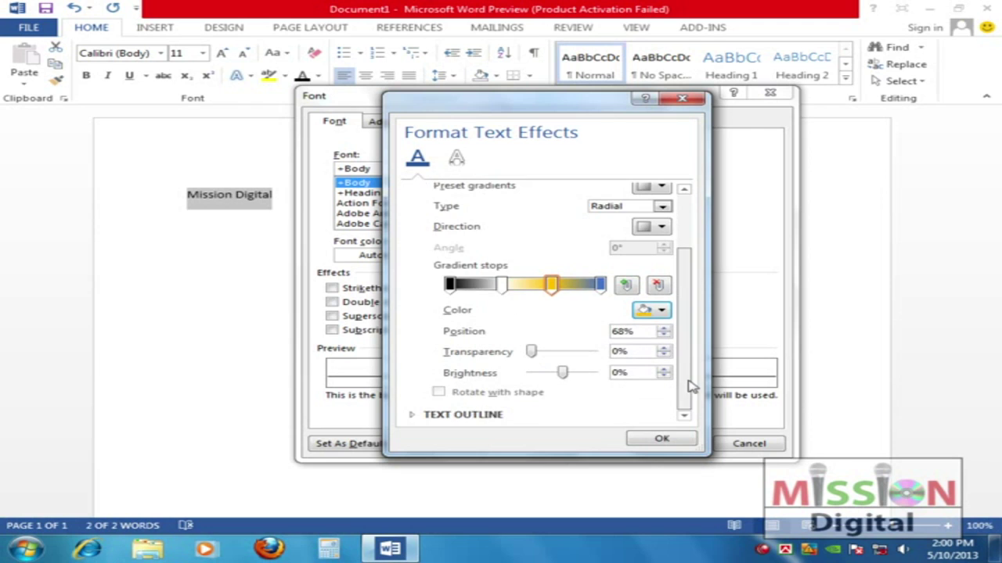
# Apply the gradient fill to "Mission Digital", close the Font dialog and deselect the text
pyautogui.scroll(-1, 689, 384)
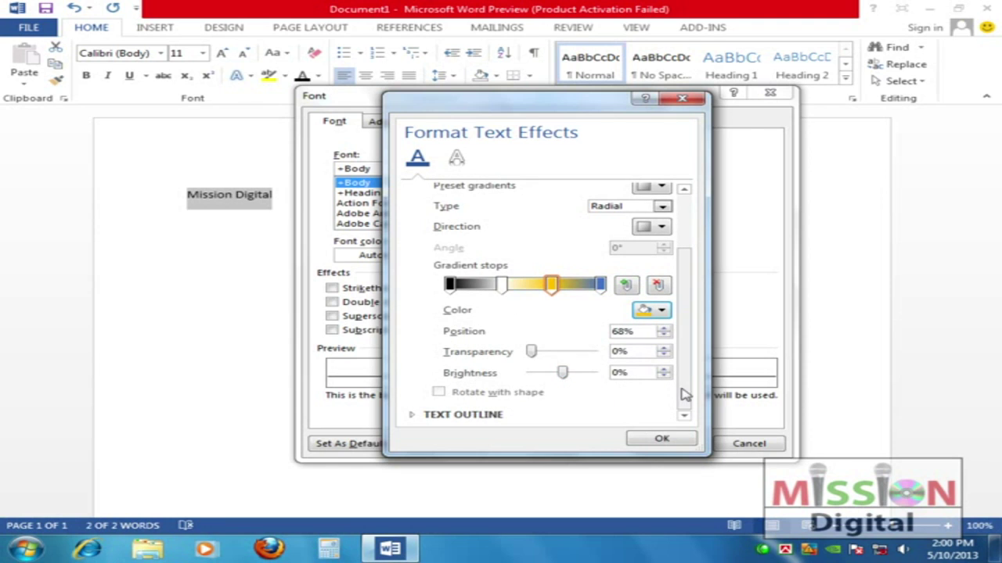
pyautogui.scroll(3, 685, 391)
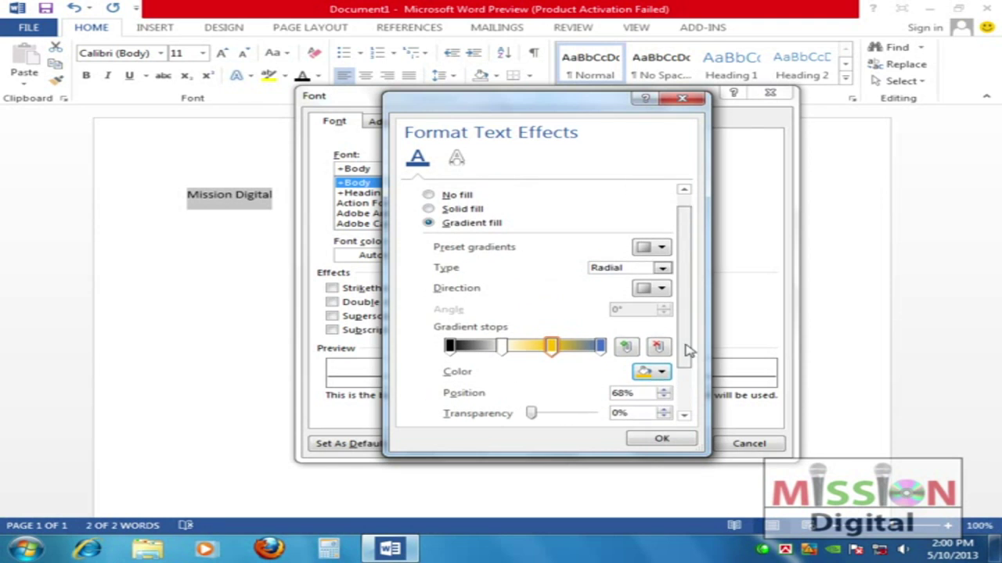
pyautogui.click(649, 444)
pyautogui.click(664, 441)
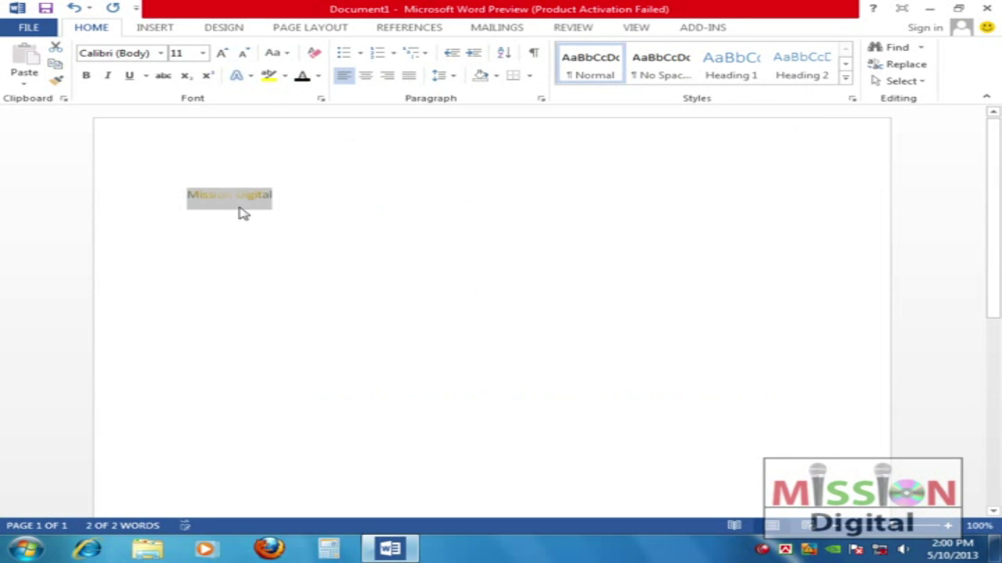
pyautogui.click(291, 200)
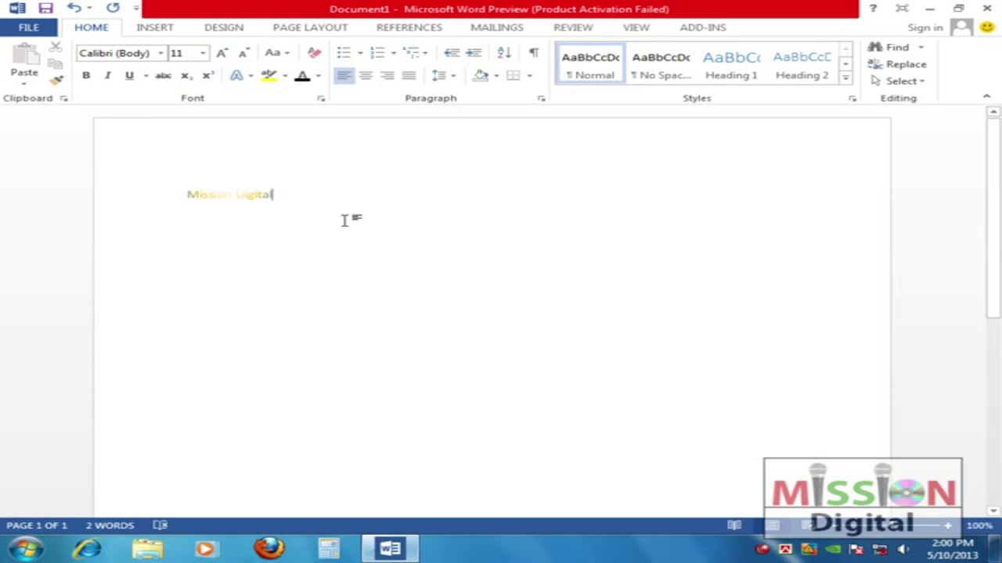
# Try the gradient fill on extra text by adding "Mission Dig" after "Mission Digital", and delete the added text
pyautogui.write('Miss')
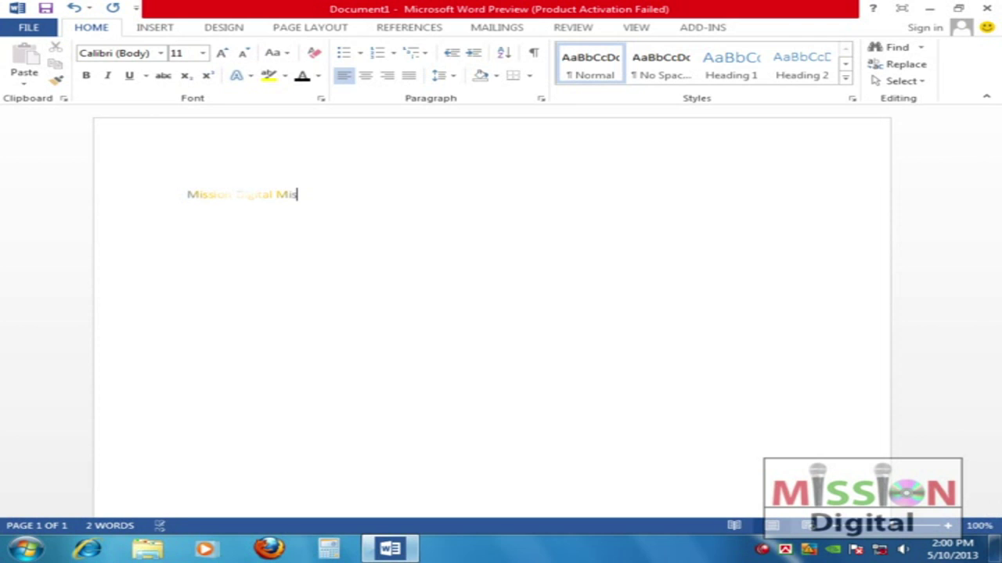
pyautogui.write('ion Dig')
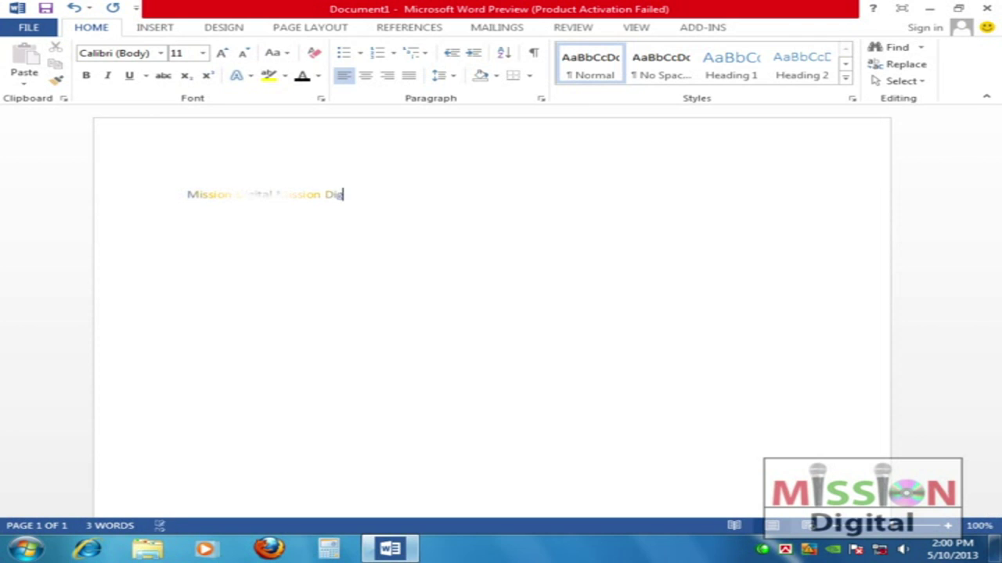
pyautogui.press('BackSpace')
pyautogui.press('BackSpace')
pyautogui.press('BackSpace')
pyautogui.press('BackSpace')
pyautogui.press('BackSpace')
pyautogui.press('BackSpace')
pyautogui.press('BackSpace')
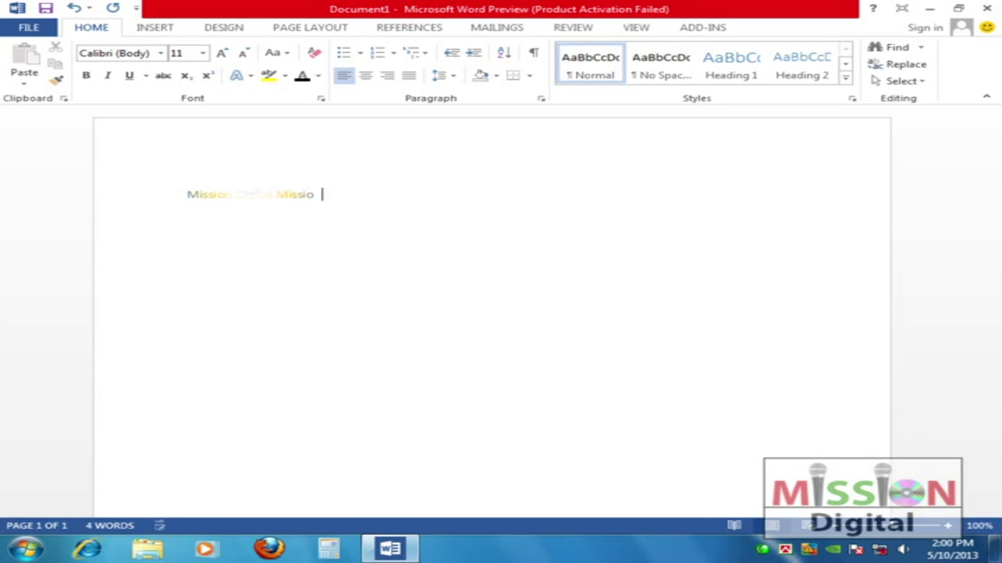
pyautogui.press('BackSpace')
pyautogui.press('BackSpace')
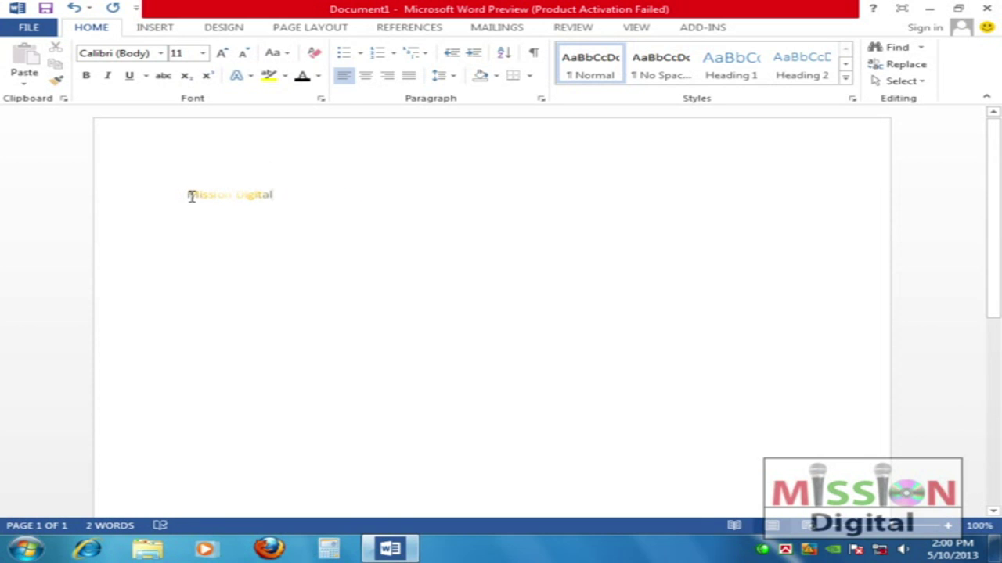
# Give the text "Mission Digital" a solid red text outline in the Font dialog's text effects
pyautogui.moveTo(189, 196); pyautogui.dragTo(278, 196)
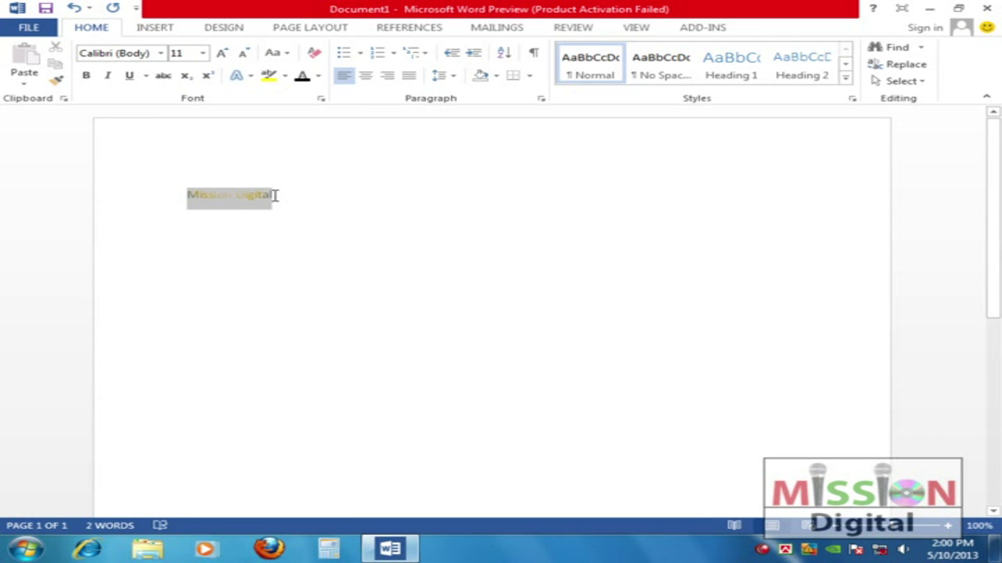
pyautogui.click(320, 98)
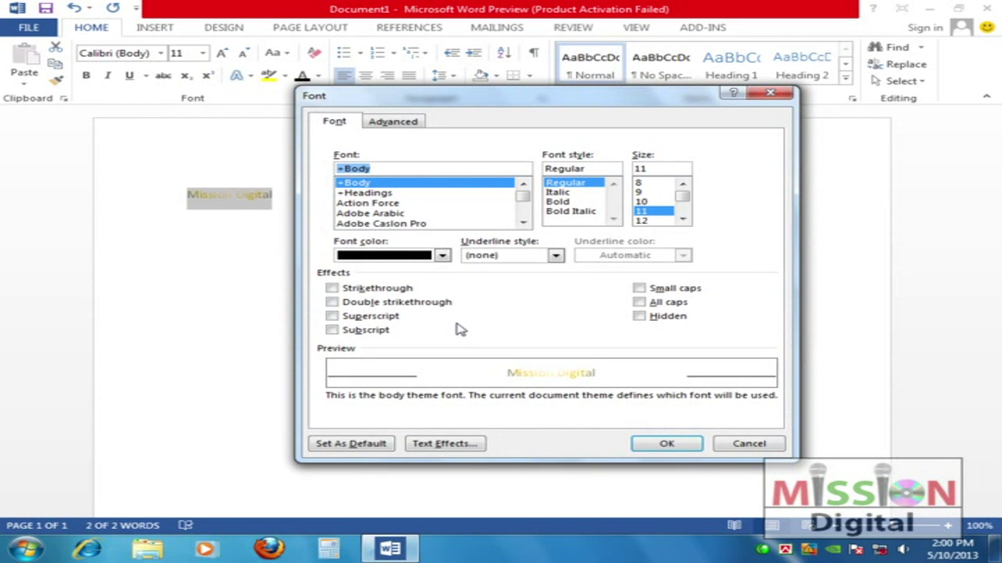
pyautogui.click(440, 444)
pyautogui.click(413, 213)
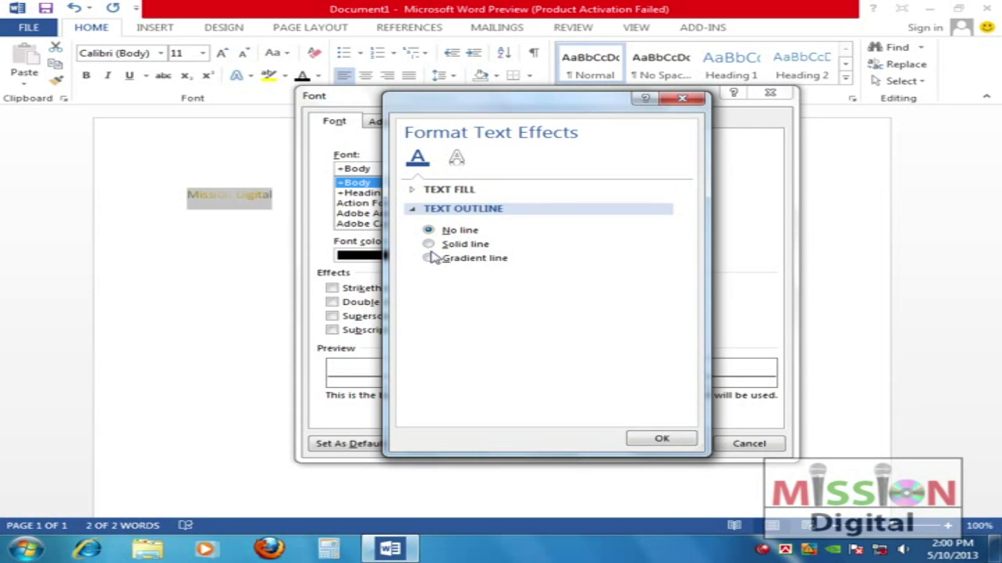
pyautogui.click(429, 244)
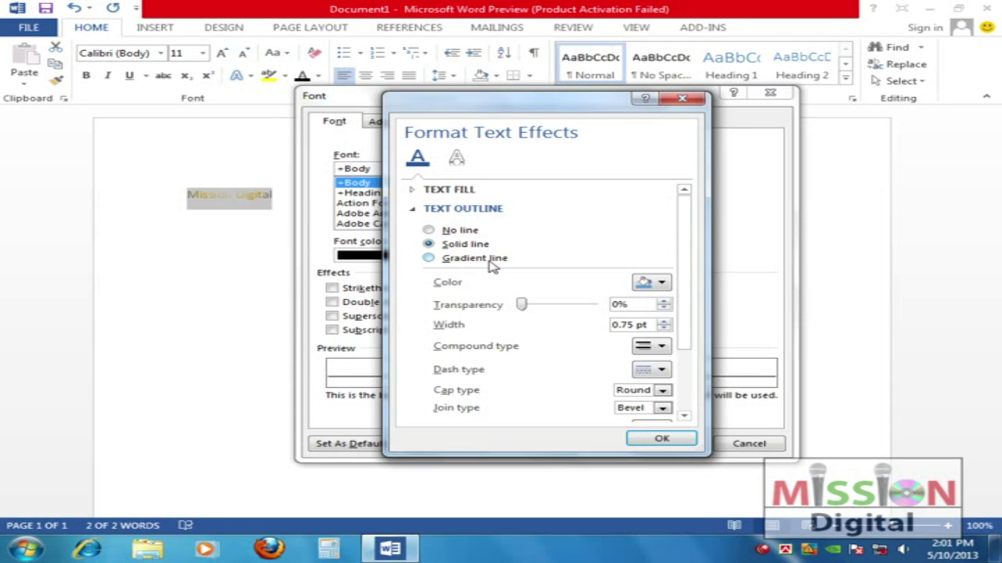
pyautogui.click(663, 284)
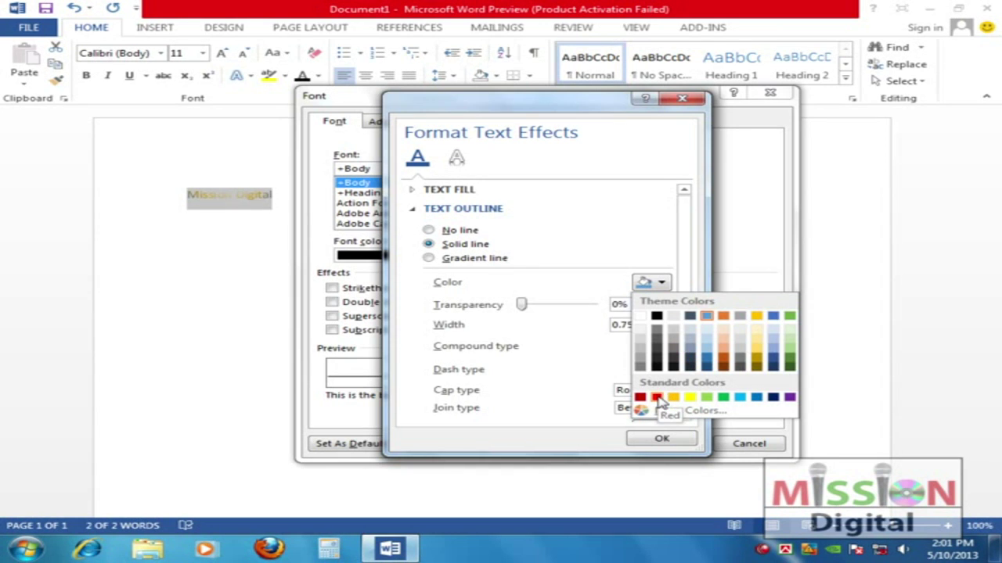
pyautogui.click(658, 399)
# Set the text outline's width to 1.25 pt and its compound type to Double
pyautogui.moveTo(685, 324); pyautogui.dragTo(685, 363)
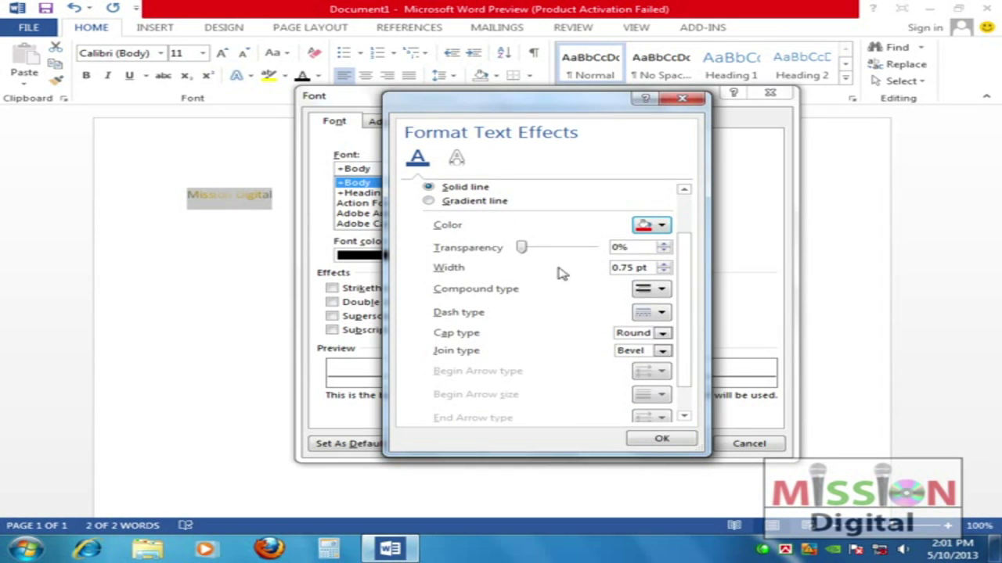
pyautogui.click(662, 265)
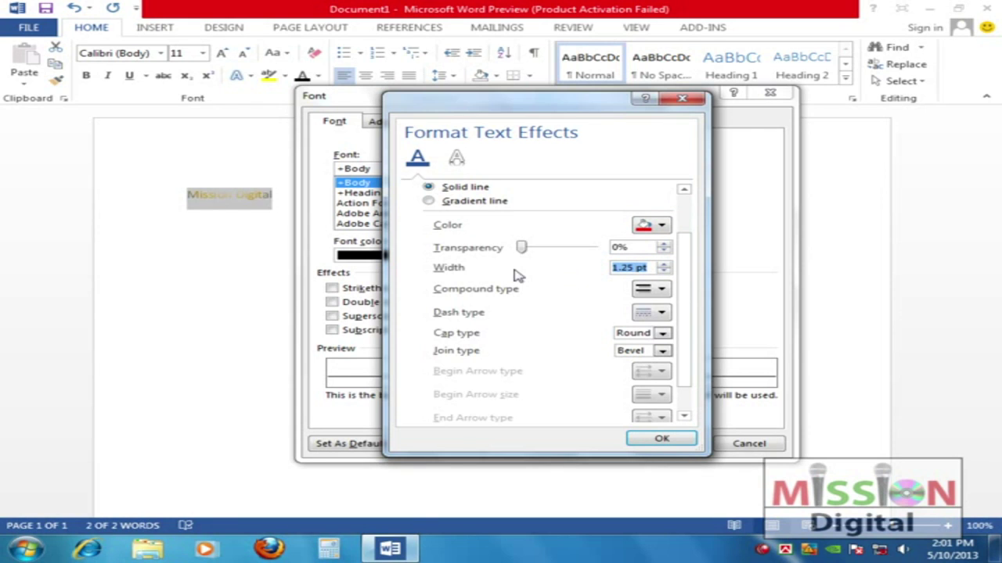
pyautogui.click(661, 290)
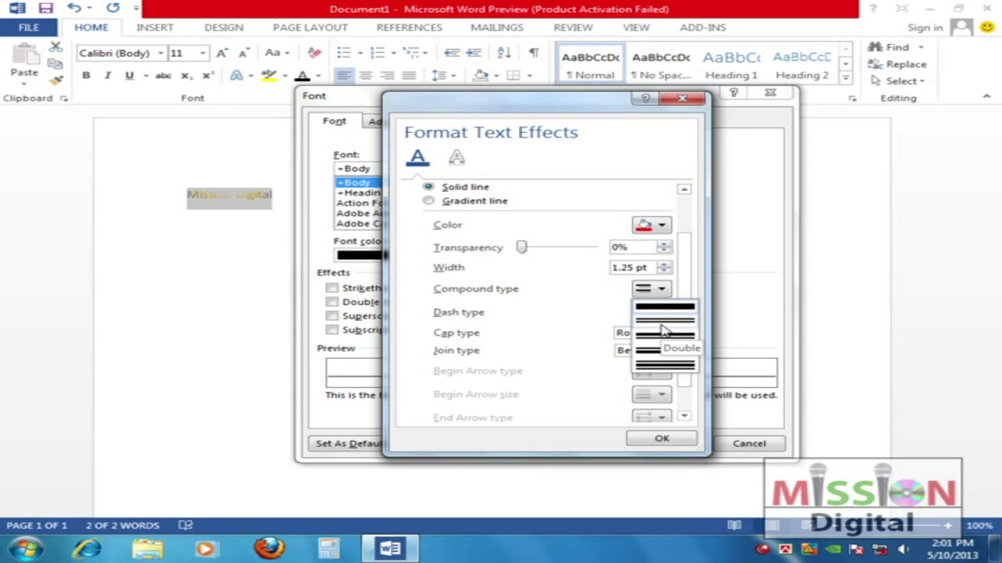
pyautogui.click(661, 328)
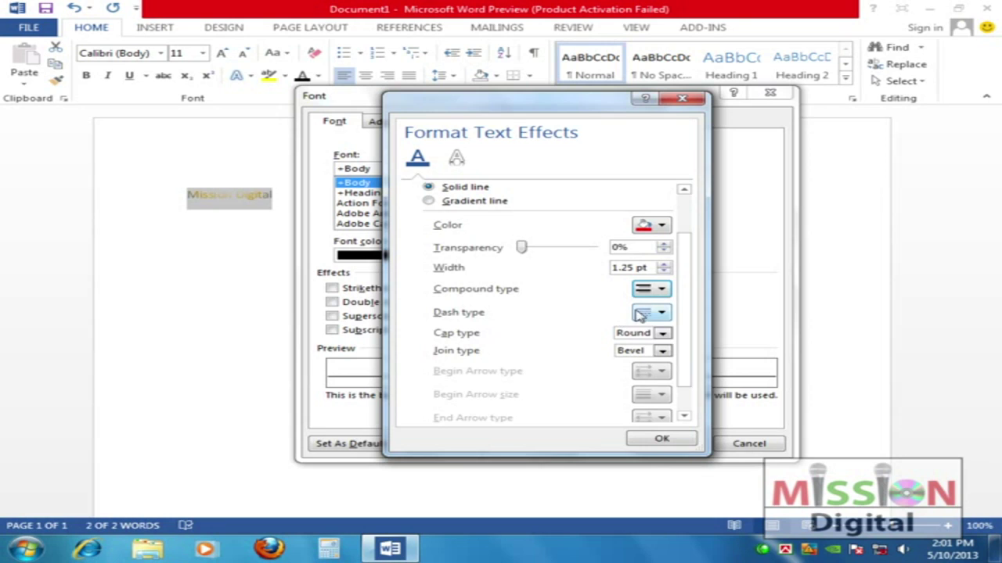
# Check the outline's dash types, then apply the outline to "Mission Digital" and reselect the text
pyautogui.click(661, 313)
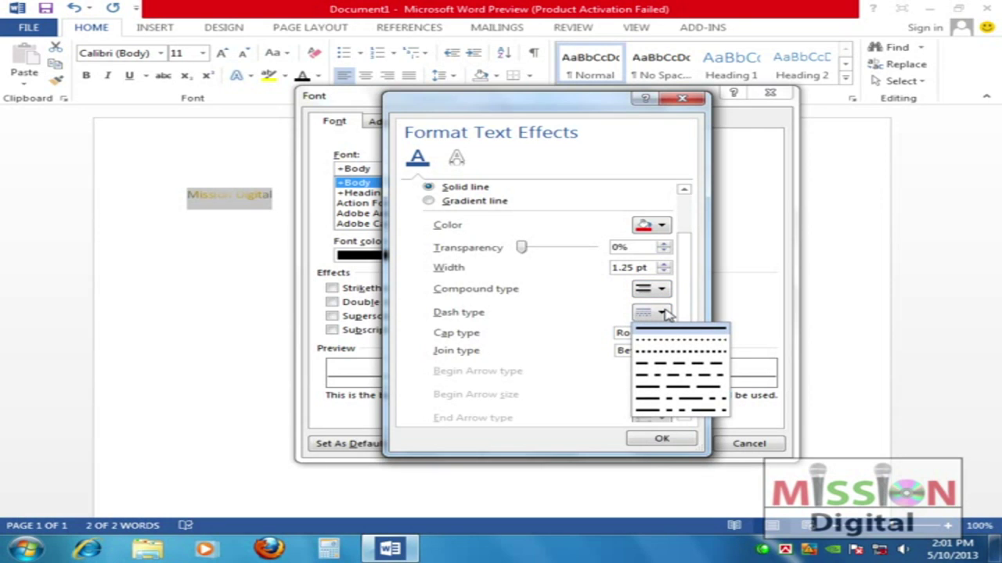
pyautogui.click(663, 313)
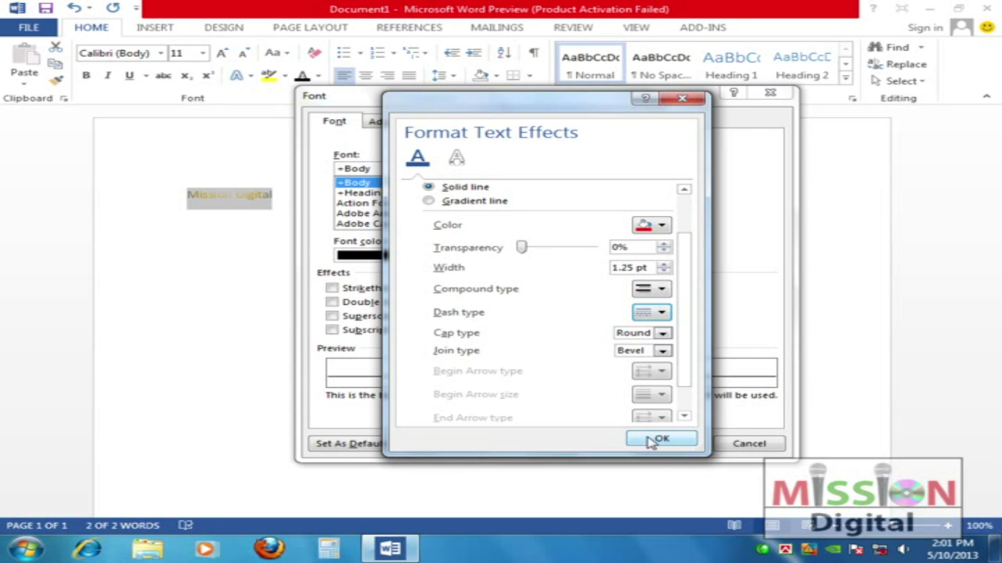
pyautogui.scroll(-1, 694, 403)
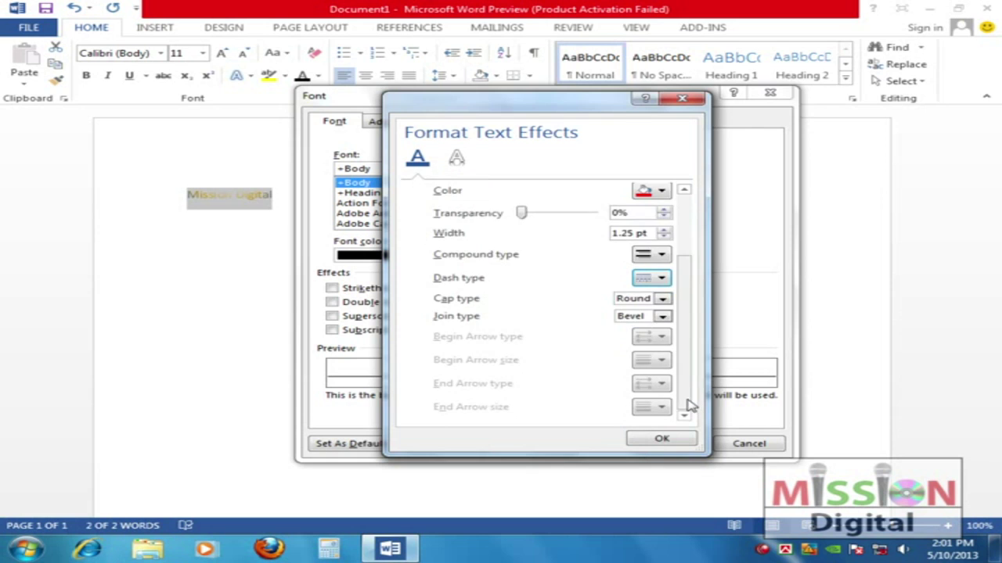
pyautogui.click(638, 440)
pyautogui.click(665, 443)
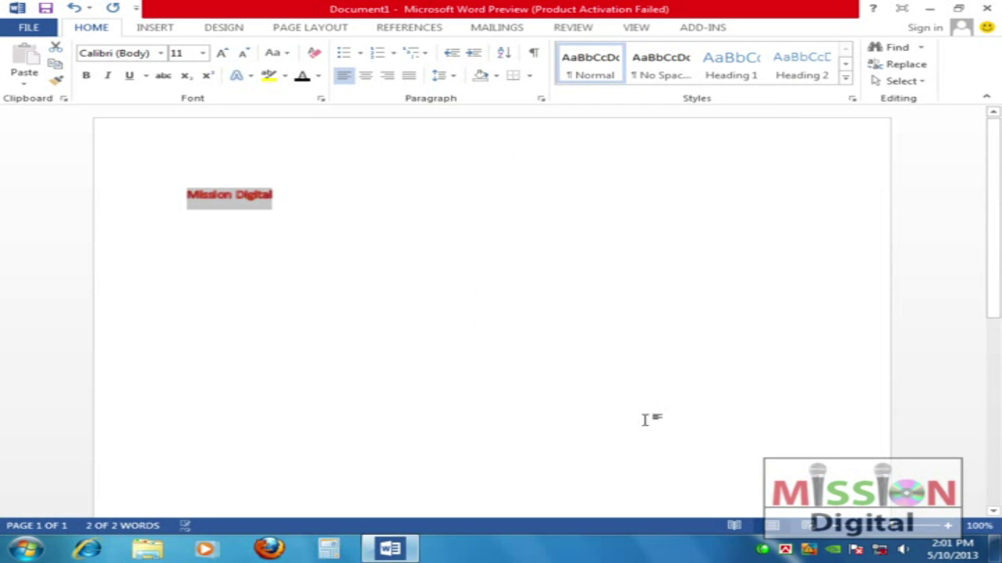
pyautogui.click(230, 207)
pyautogui.moveTo(187, 195); pyautogui.dragTo(280, 197)
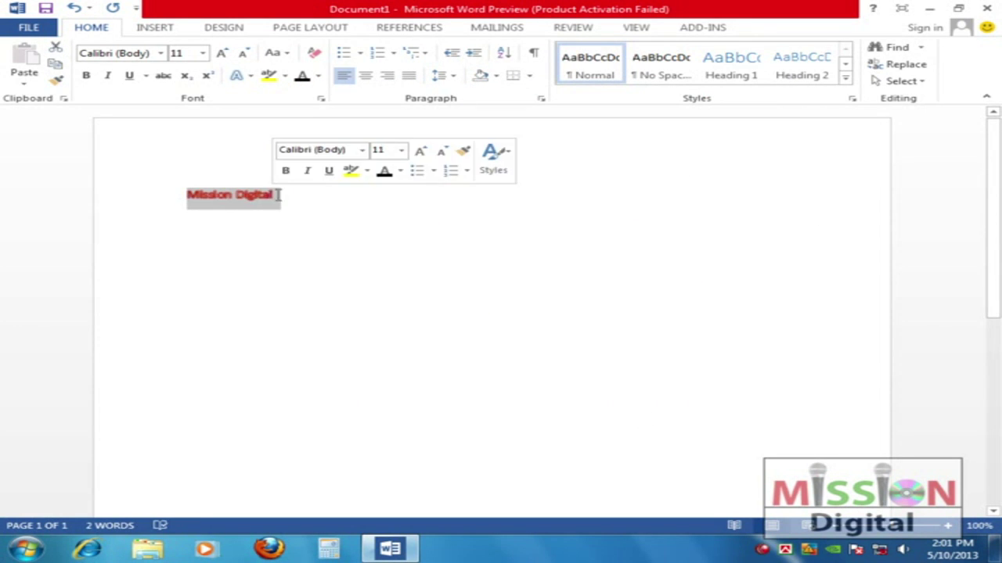
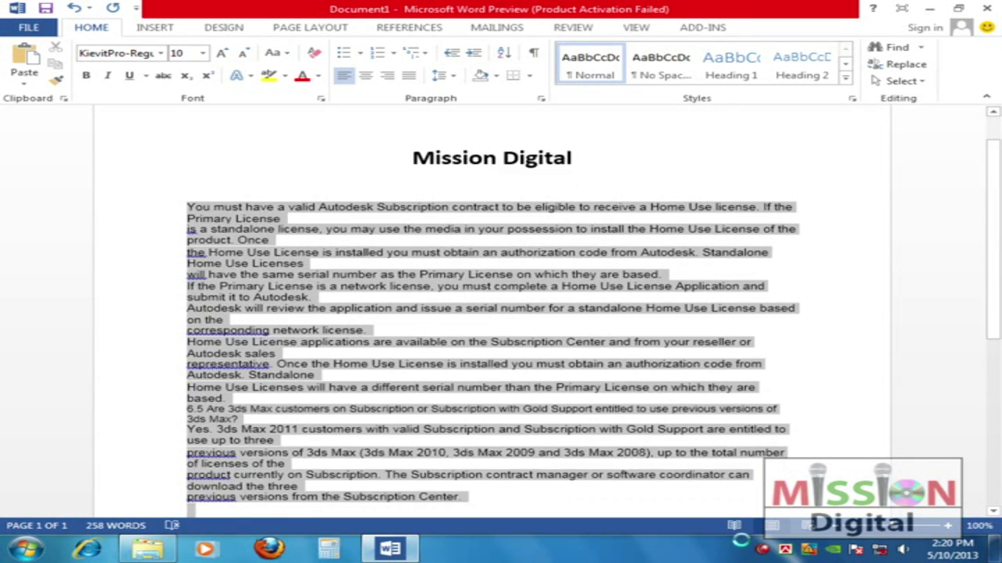
# Try center and right alignment on the selected body text, and return it to left alignment
pyautogui.scroll(5, 595, 331)
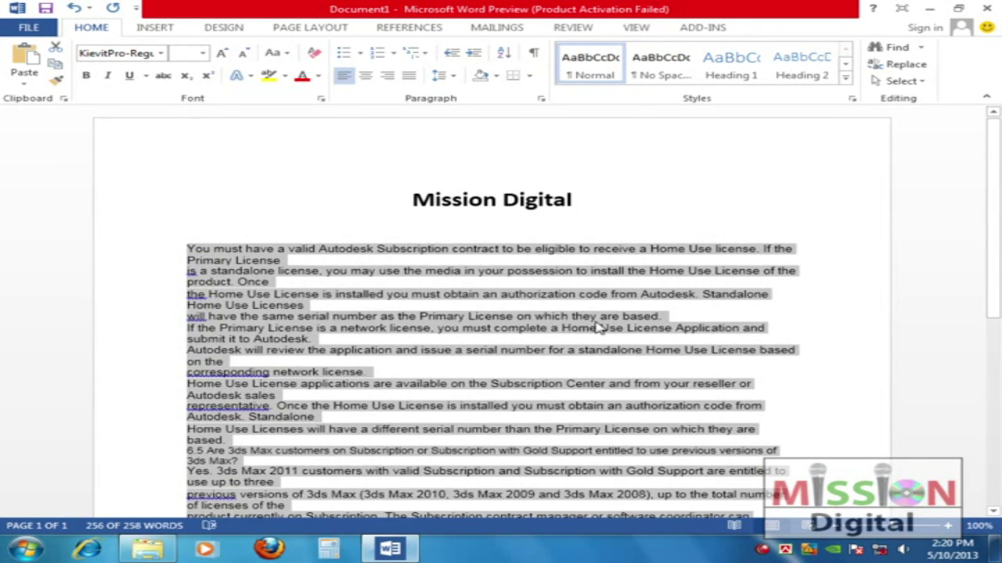
pyautogui.click(365, 76)
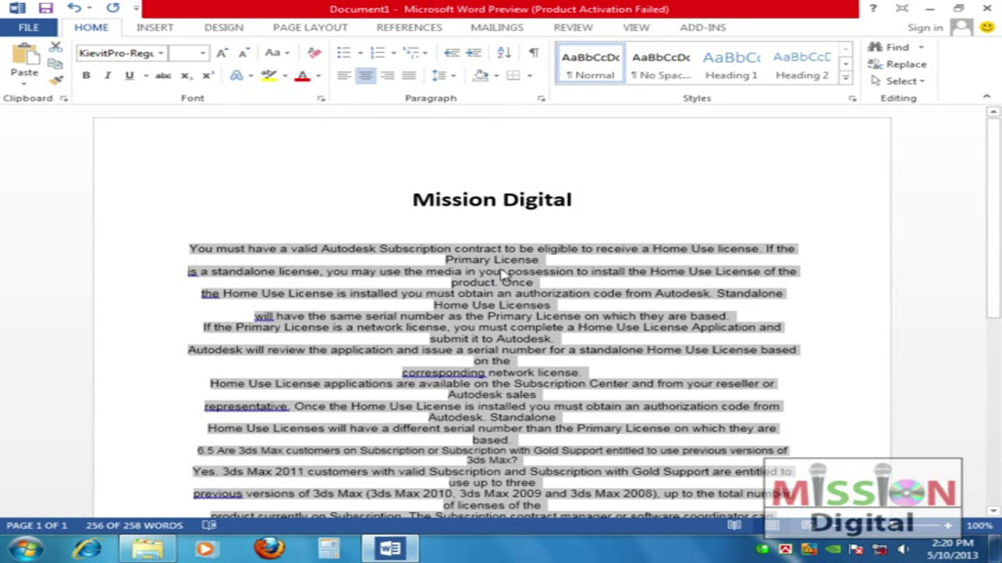
pyautogui.click(388, 76)
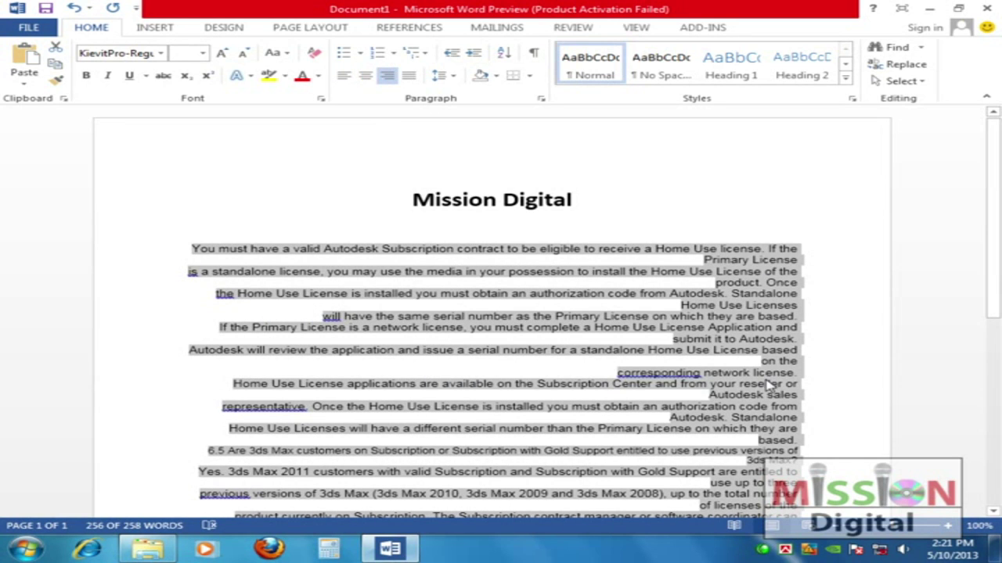
pyautogui.click(344, 76)
# Justify the selected body text between the margins and deselect it
pyautogui.scroll(-5, 787, 398)
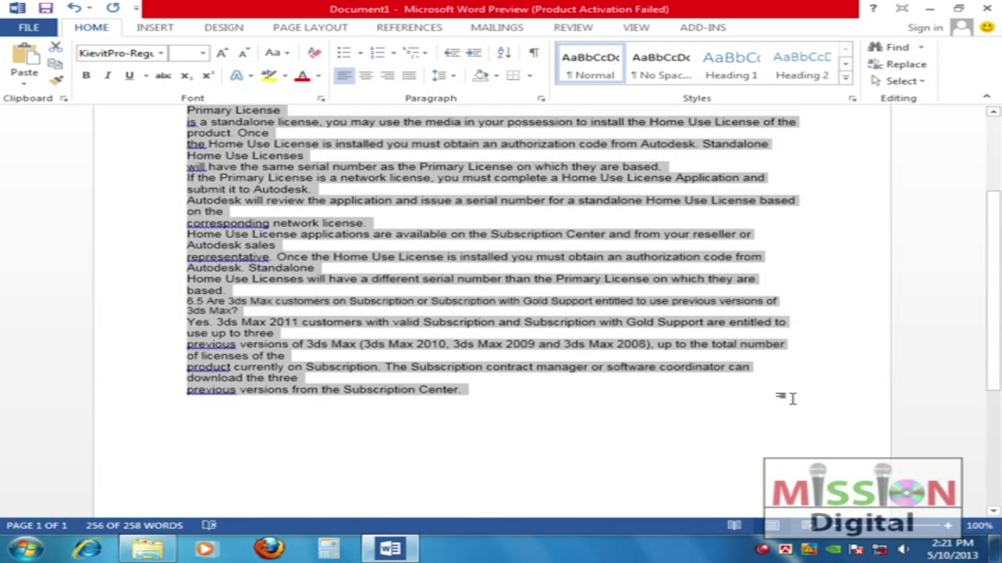
pyautogui.scroll(4, 593, 305)
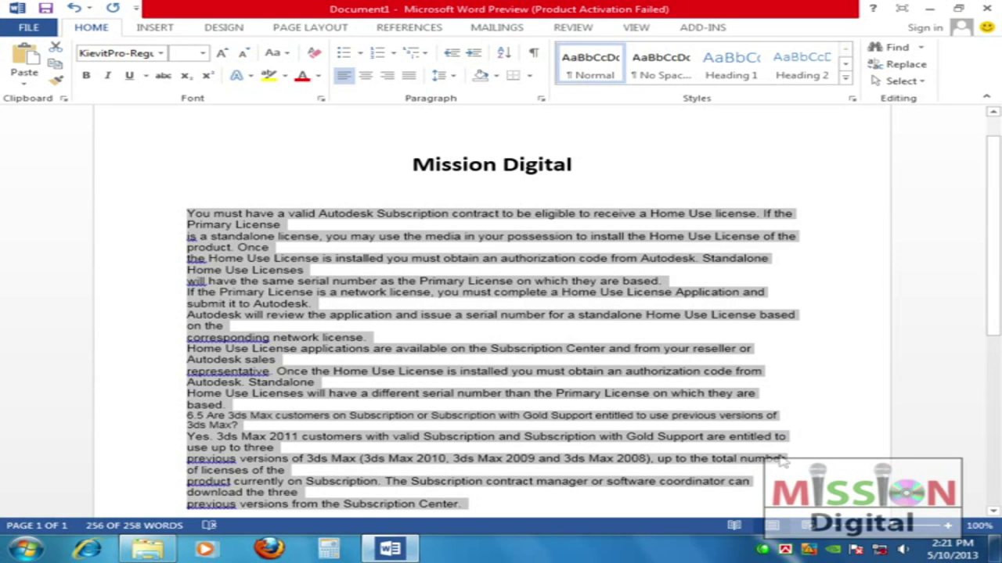
pyautogui.scroll(-2, 779, 447)
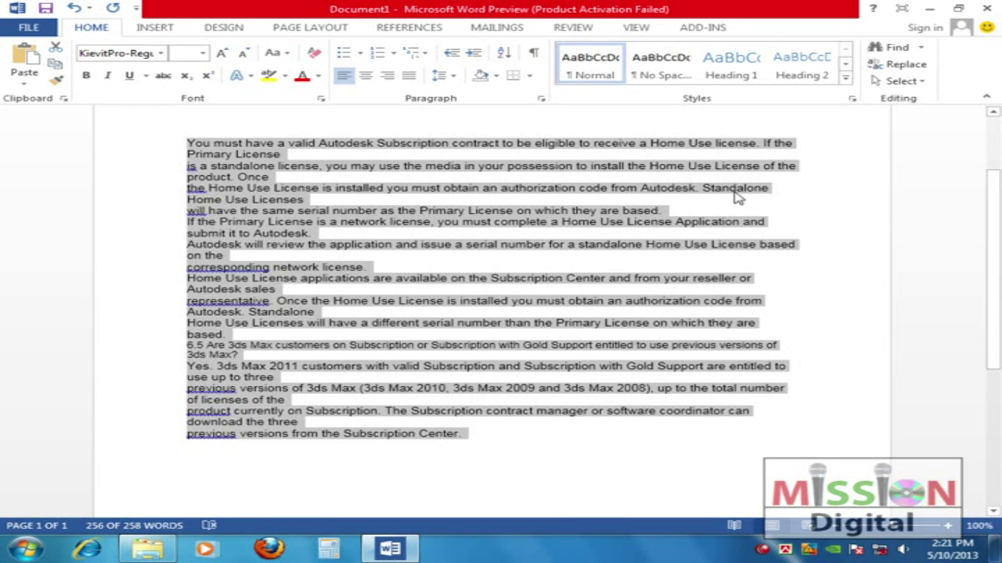
pyautogui.click(409, 78)
pyautogui.click(555, 443)
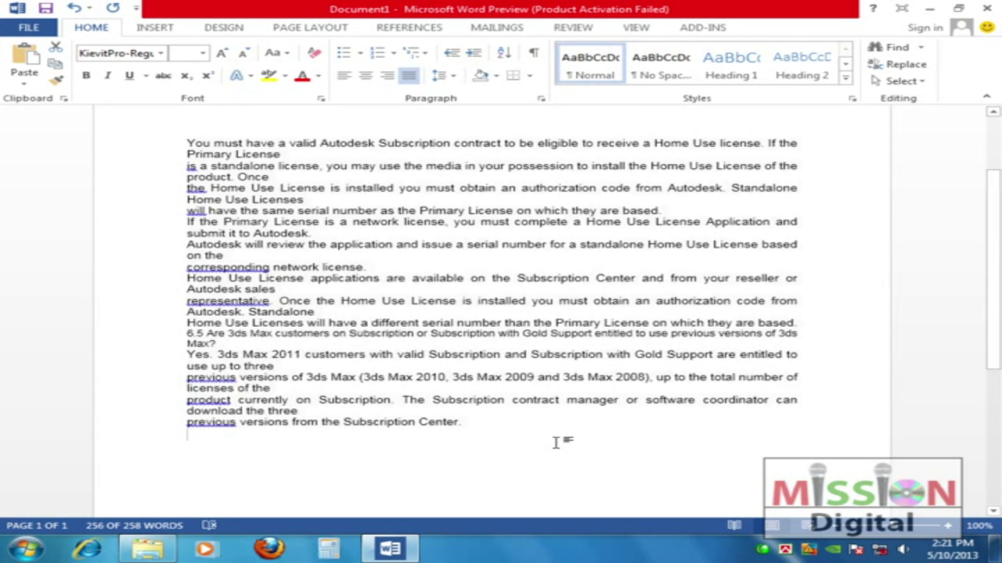
pyautogui.scroll(2, 647, 302)
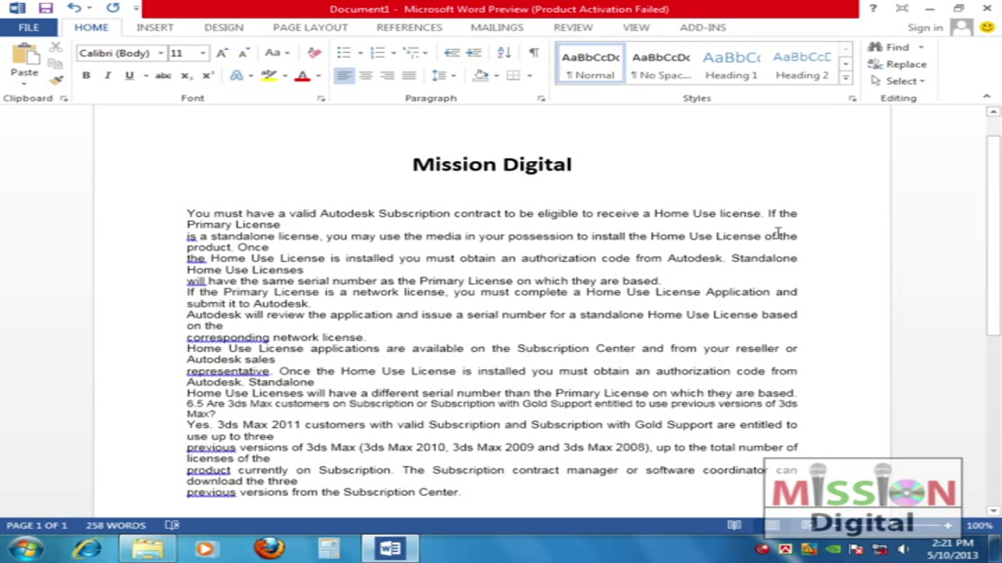
# Select all the body text below the "Mission Digital" title and align it left
pyautogui.moveTo(180, 214); pyautogui.dragTo(478, 491)
pyautogui.click(396, 319)
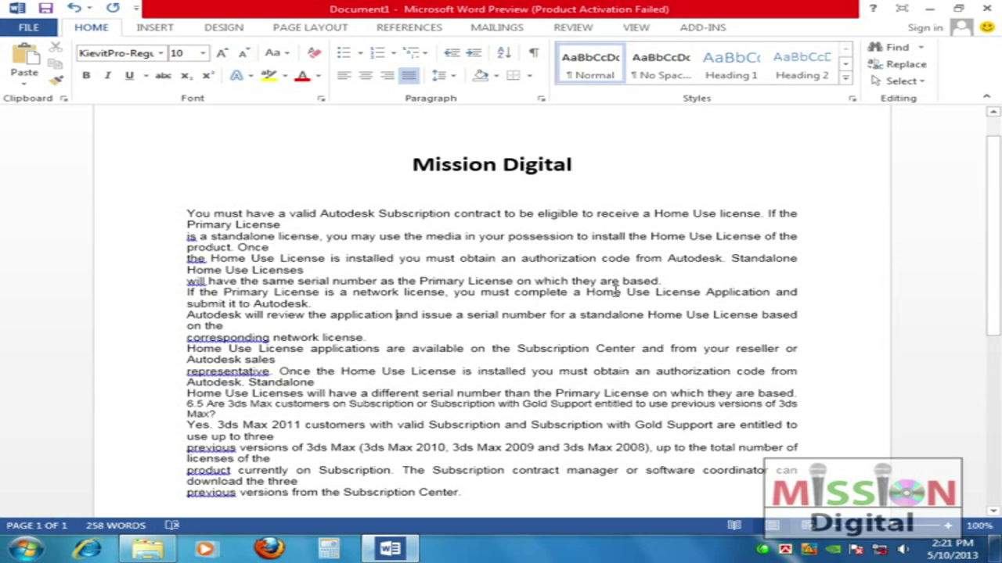
pyautogui.moveTo(187, 213); pyautogui.dragTo(470, 492)
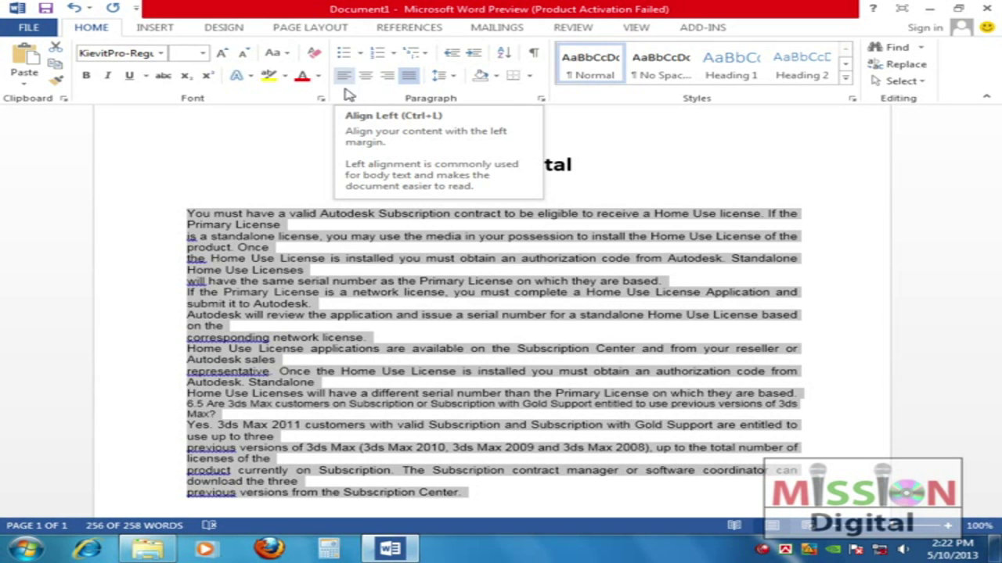
pyautogui.click(242, 202)
pyautogui.moveTo(184, 213); pyautogui.dragTo(579, 445)
pyautogui.scroll(3, 634, 328)
pyautogui.hotkey('ctrl', 'l')
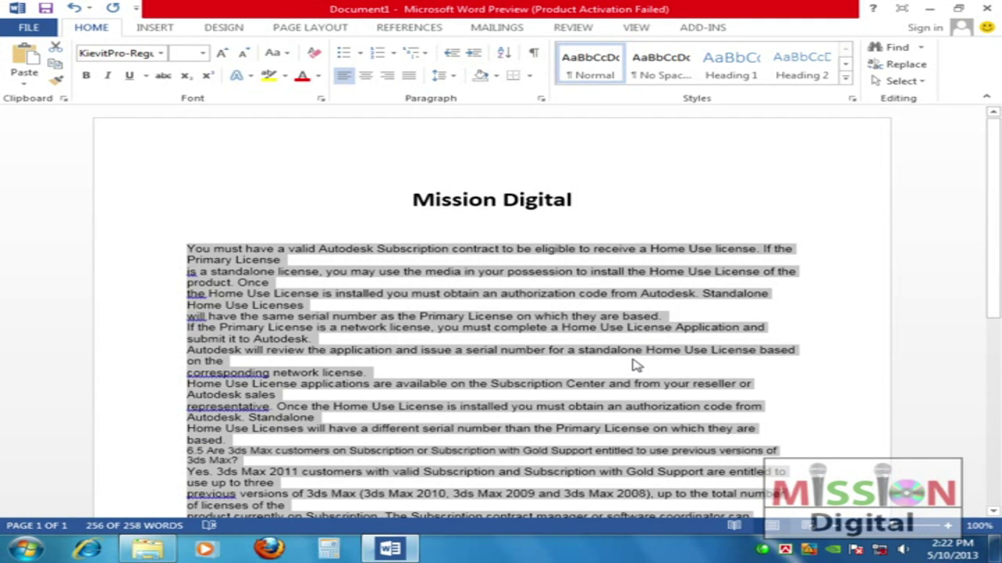
# Align the selected body text right, and try a larger left indent on it before undoing the indent
pyautogui.hotkey('ctrl', 'r')
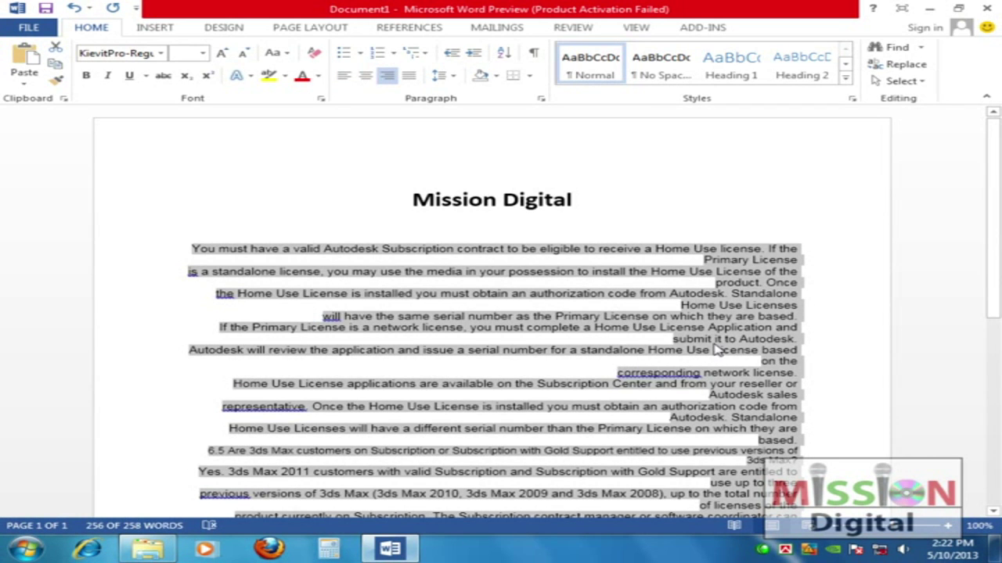
pyautogui.hotkey('ctrl', 'm')
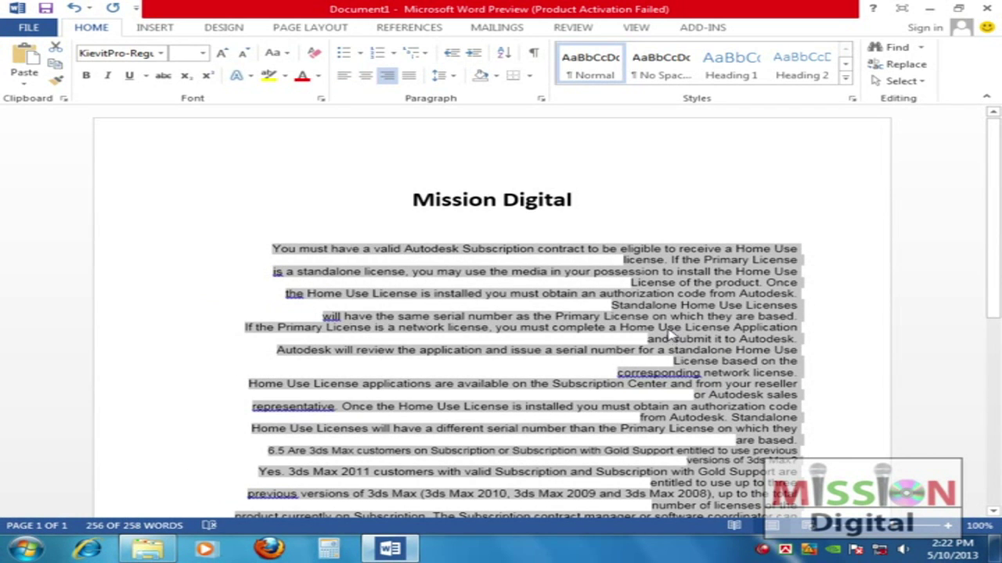
pyautogui.hotkey('ctrl', 'shift', 'm')
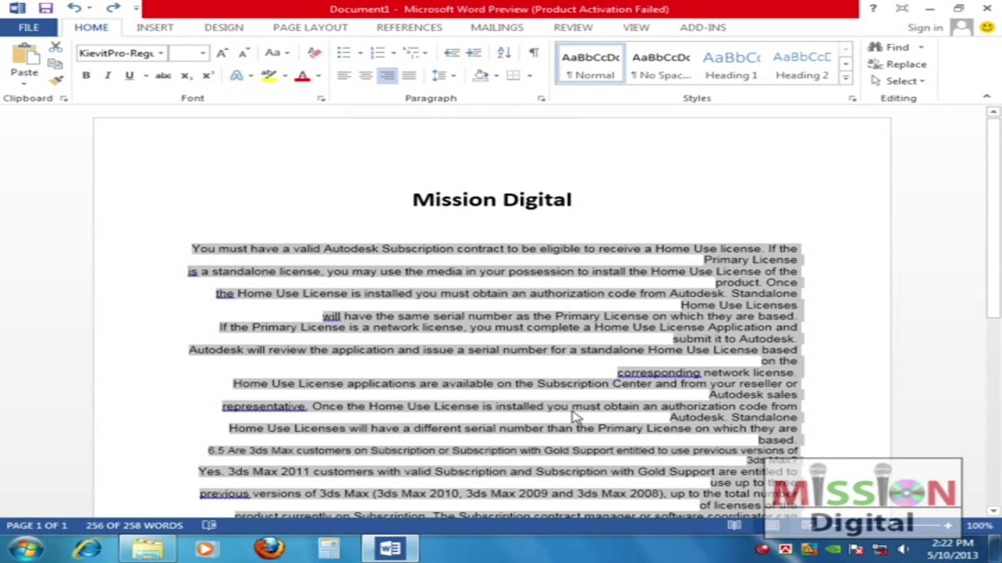
# Center the selected body text, then change its alignment to justified
pyautogui.hotkey('ctrl', 'e')
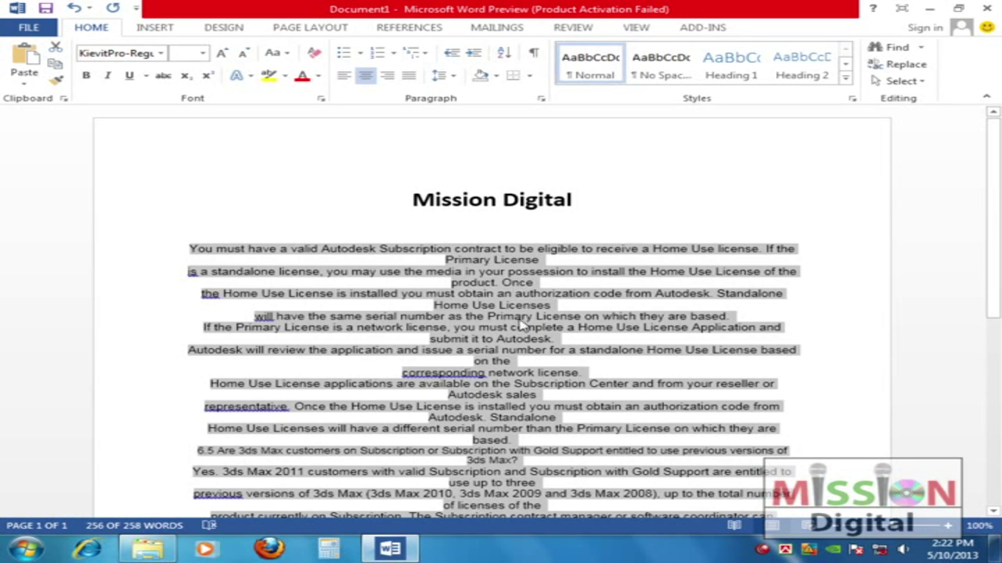
pyautogui.scroll(-1, 545, 325)
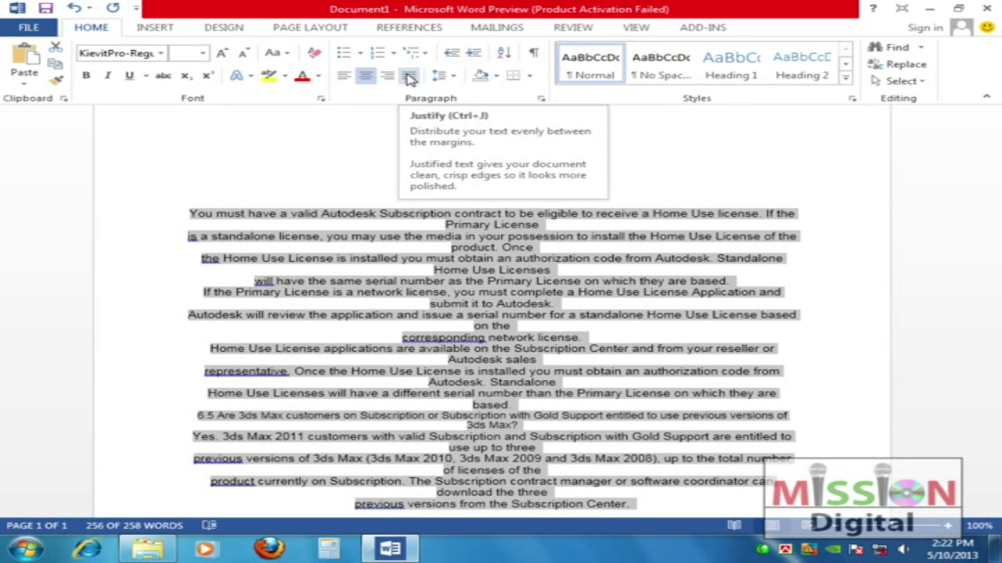
pyautogui.hotkey('ctrl', 'j')
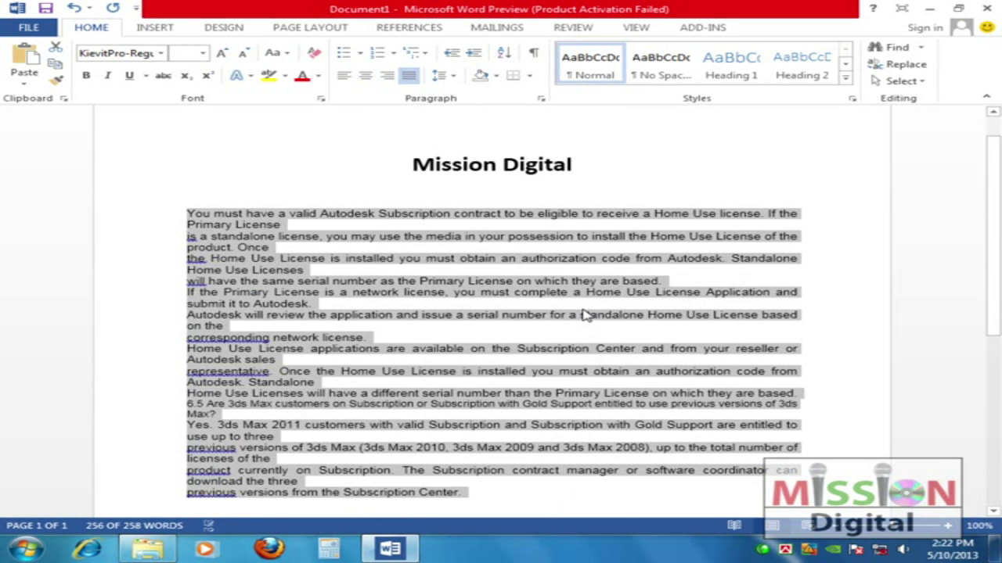
pyautogui.scroll(1, 608, 268)
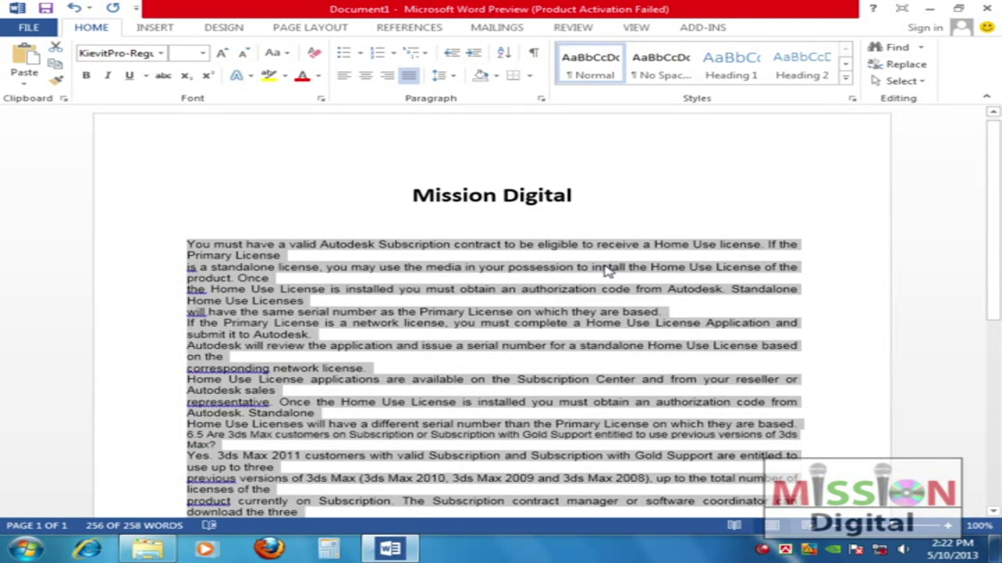
# Try left and right alignment on the "Mission Digital" title, and return it to the center
pyautogui.click(491, 199)
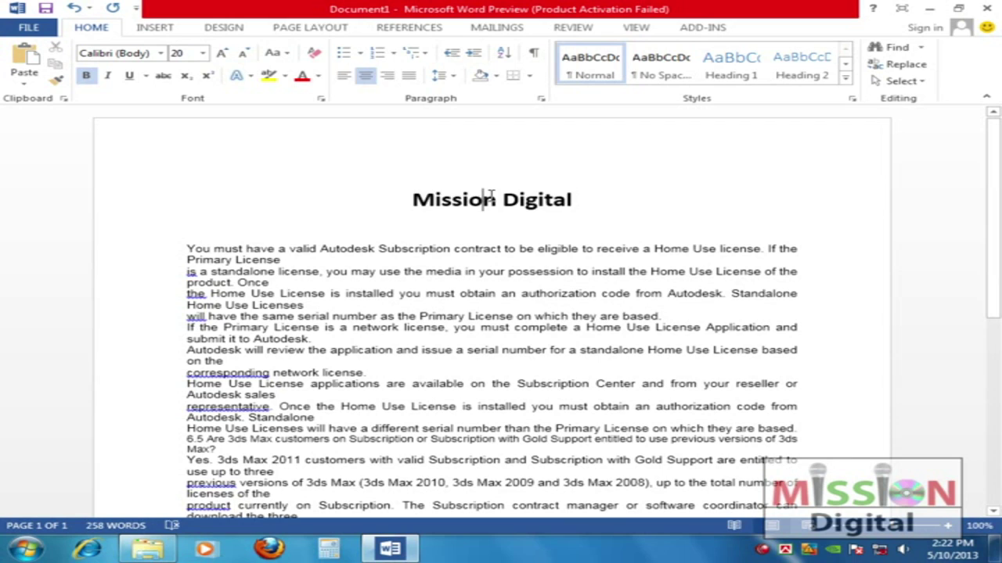
pyautogui.hotkey('ctrl', 'l')
pyautogui.hotkey('ctrl', 'r')
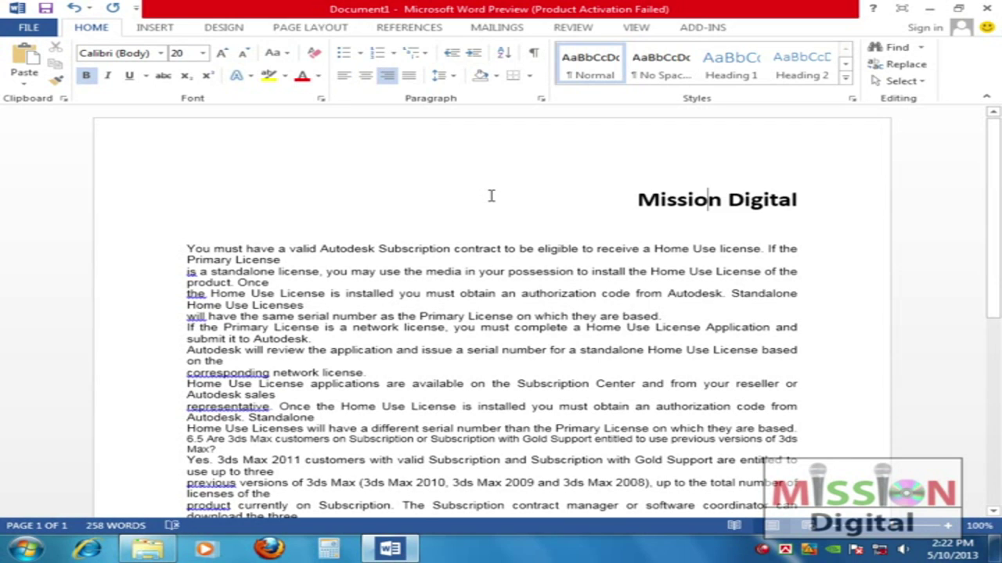
pyautogui.hotkey('ctrl', 'e')
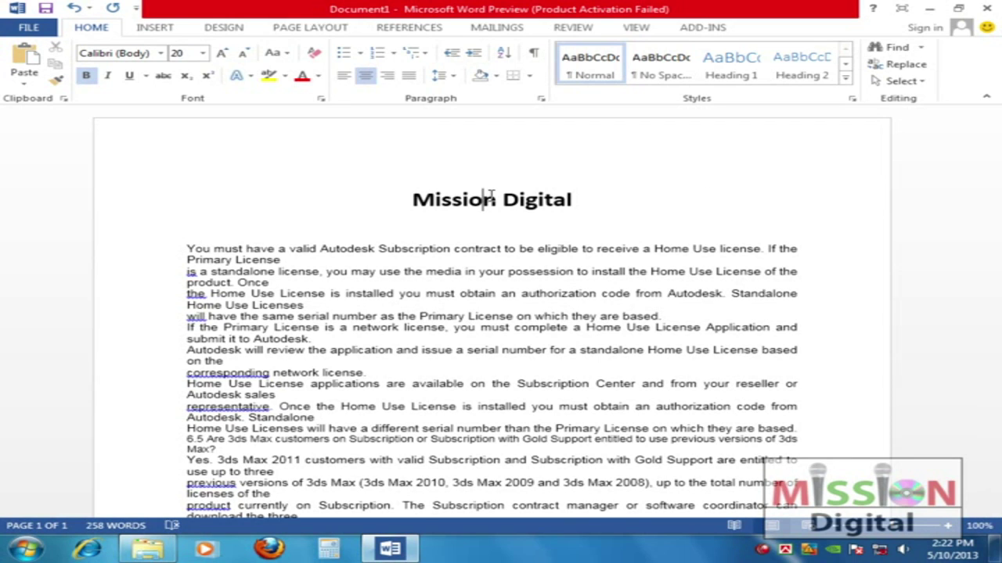
pyautogui.click(472, 262)
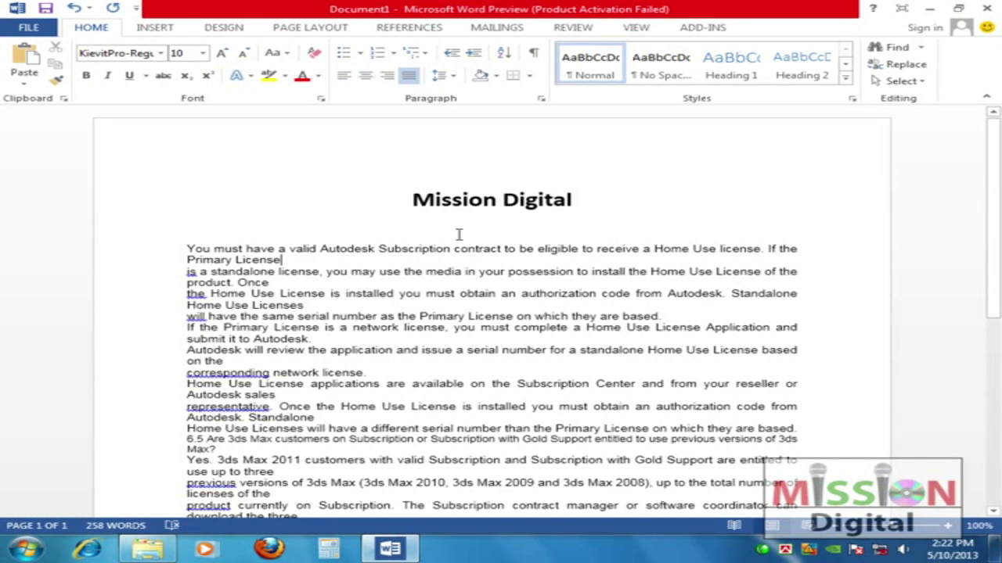
pyautogui.scroll(-3, 622, 333)
pyautogui.scroll(3, 586, 321)
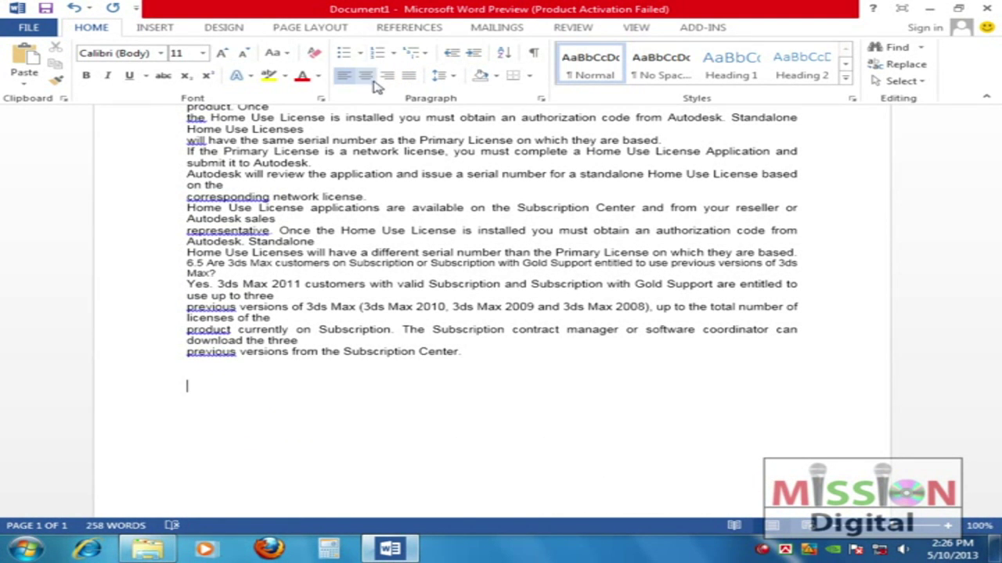
pyautogui.moveTo(336, 56)
pyautogui.mouseDown()
pyautogui.moveTo(368, 39)
pyautogui.moveTo(438, 49)
pyautogui.moveTo(415, 75)
pyautogui.moveTo(335, 69)
pyautogui.moveTo(332, 48)
pyautogui.mouseUp()
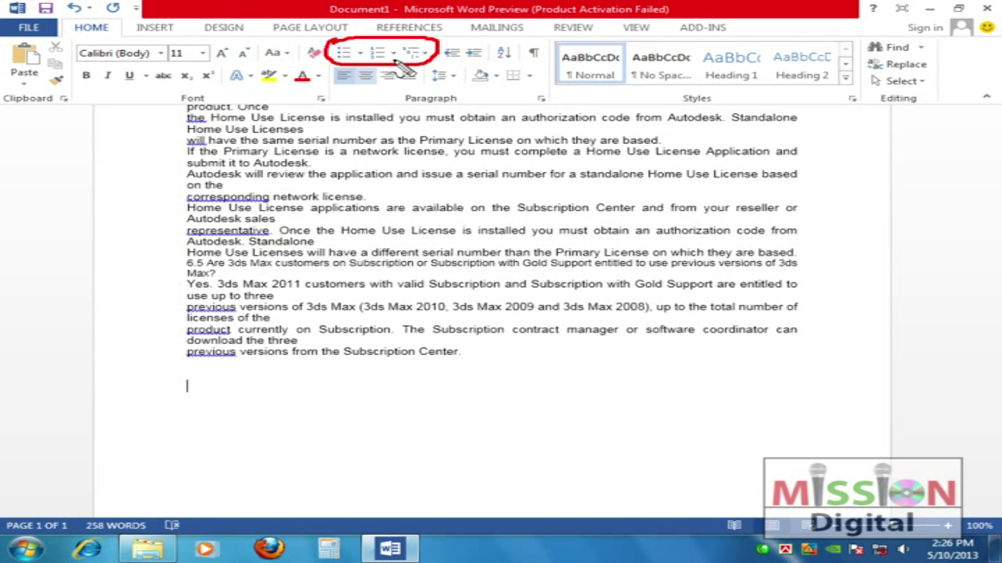
pyautogui.press('Escape')
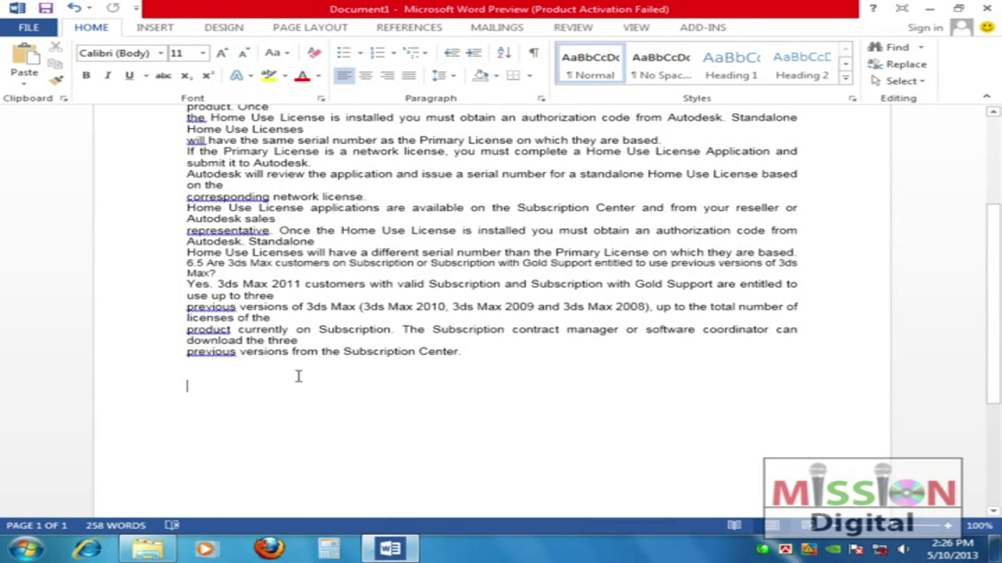
# Enter the line "Autodesk Software:" below the body text and start a new paragraph under it
pyautogui.write('Aut')
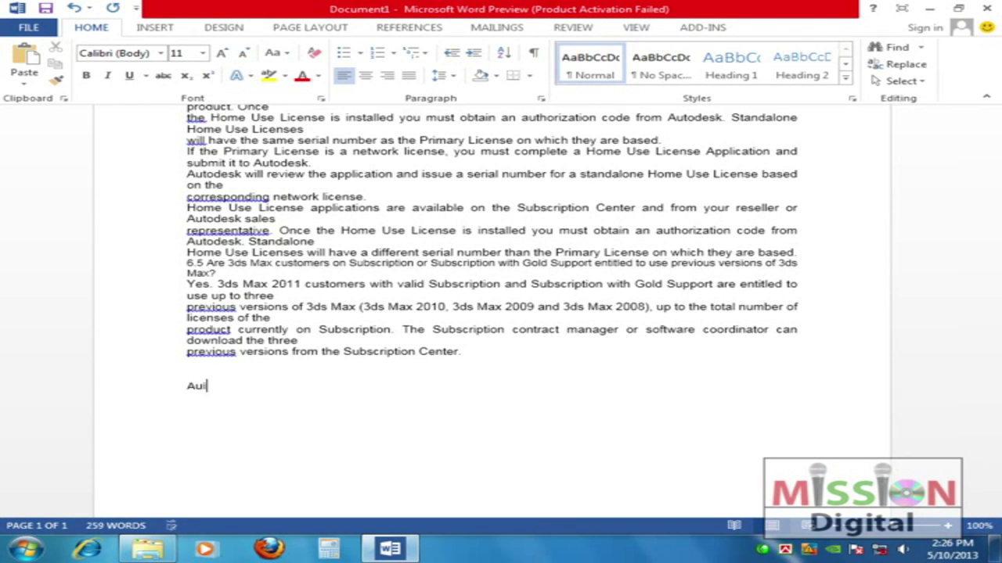
pyautogui.write('odesk Softwa')
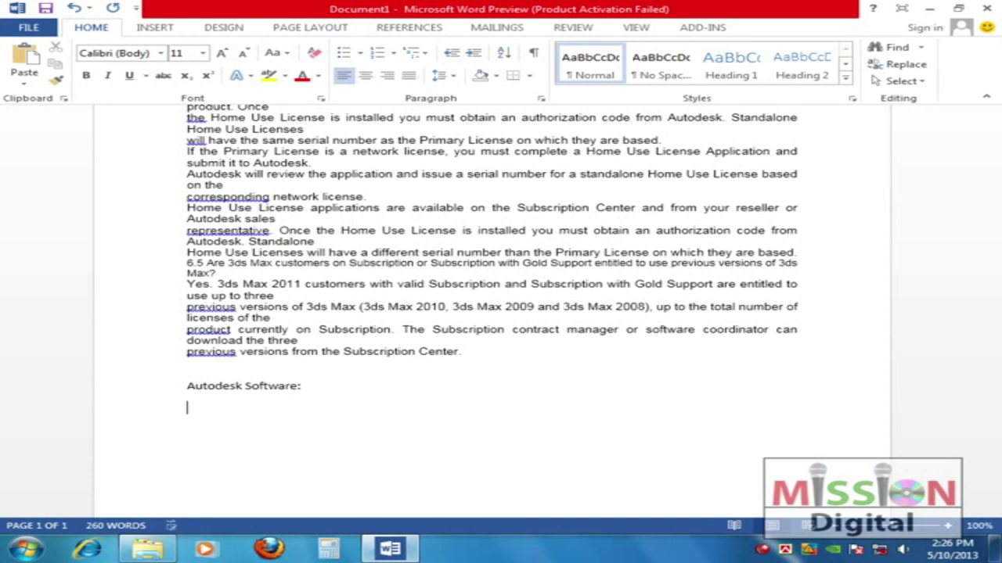
pyautogui.write('re:')
pyautogui.press('Return')
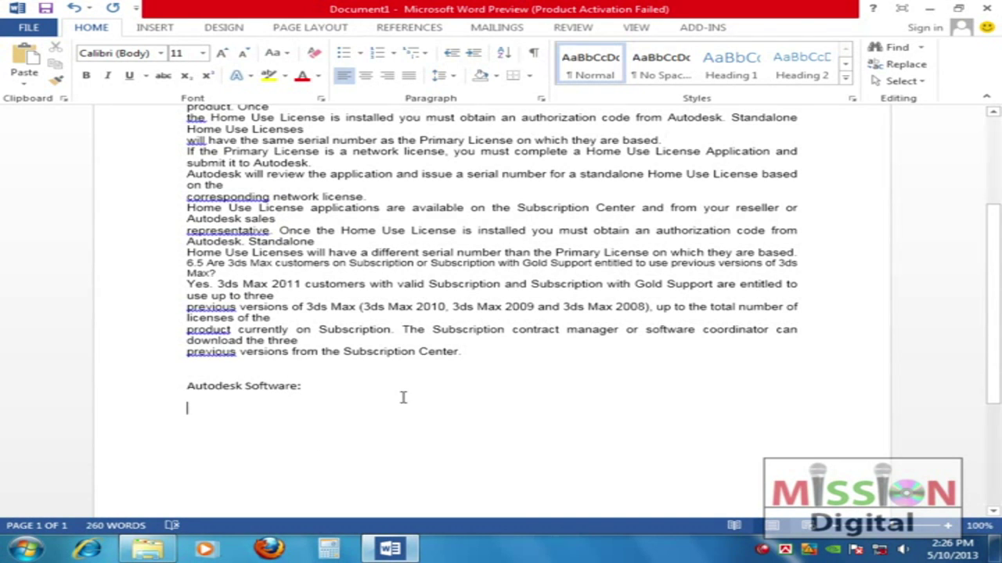
# Create an arrow-bulleted list under "Autodesk Software:" with the items "Autodesk 3D Studio Max" and "Autodesk Maya"
pyautogui.scroll(-2, 399, 389)
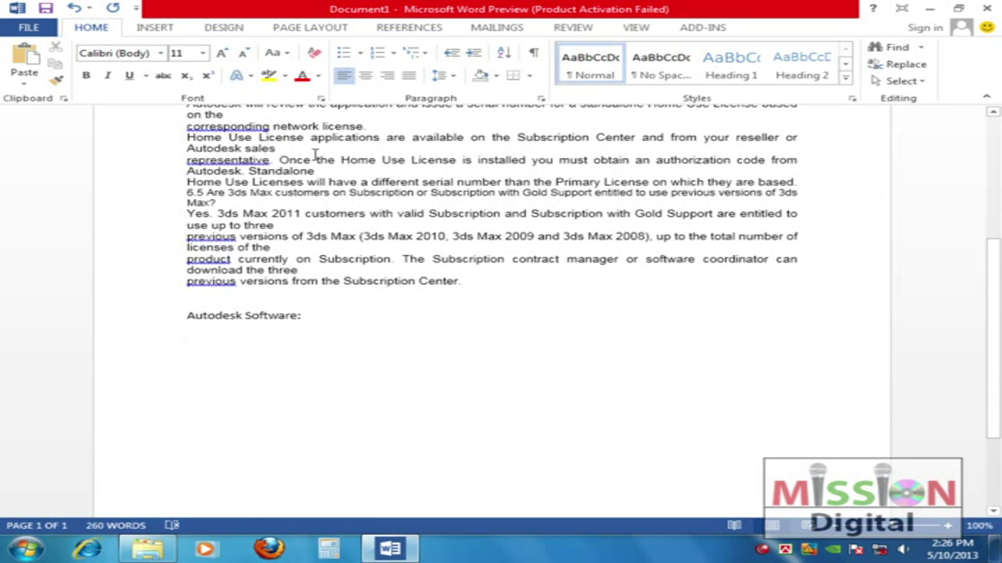
pyautogui.click(360, 53)
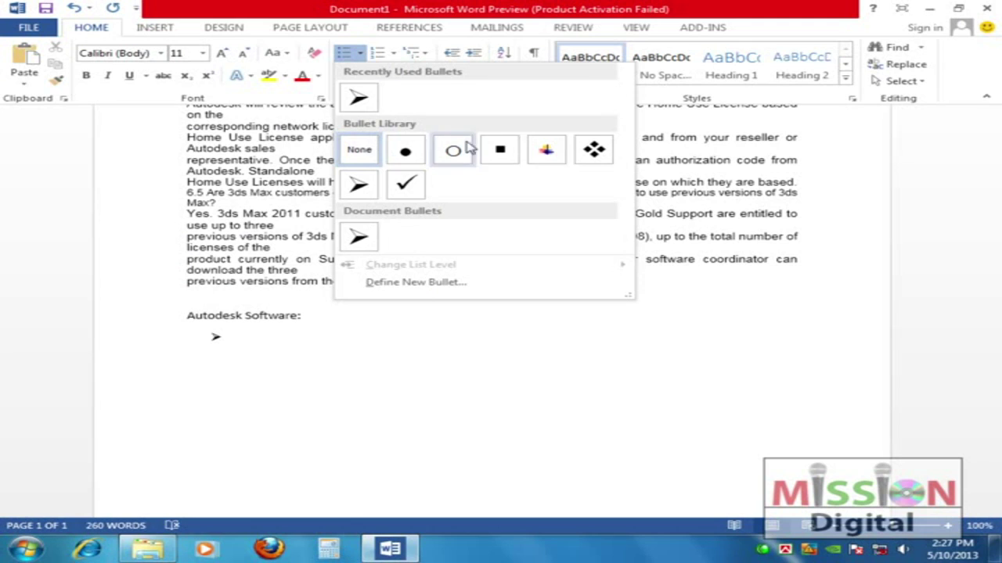
pyautogui.click(359, 237)
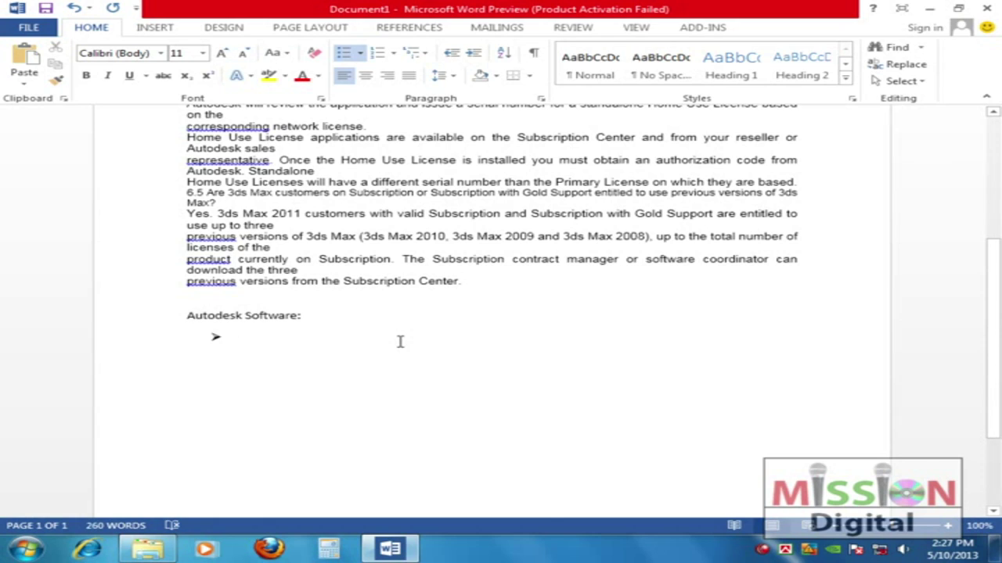
pyautogui.write('Autodesk ')
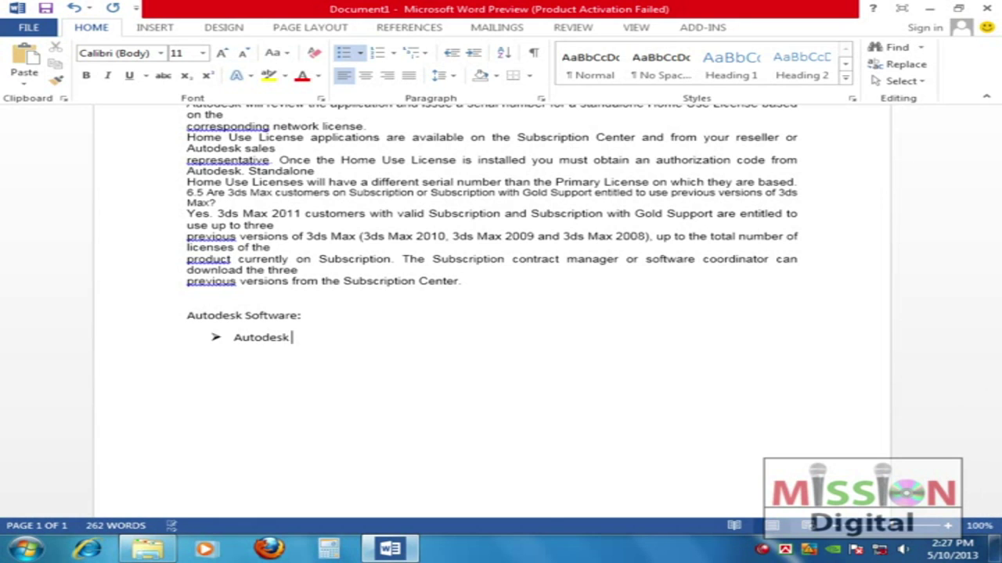
pyautogui.write('3D Stu')
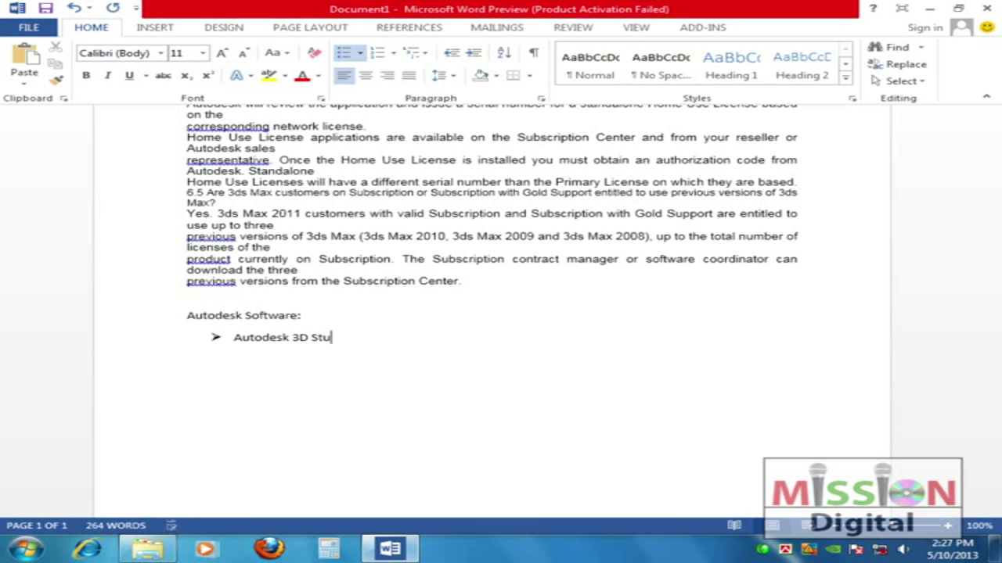
pyautogui.write('dio Max')
pyautogui.press('Return')
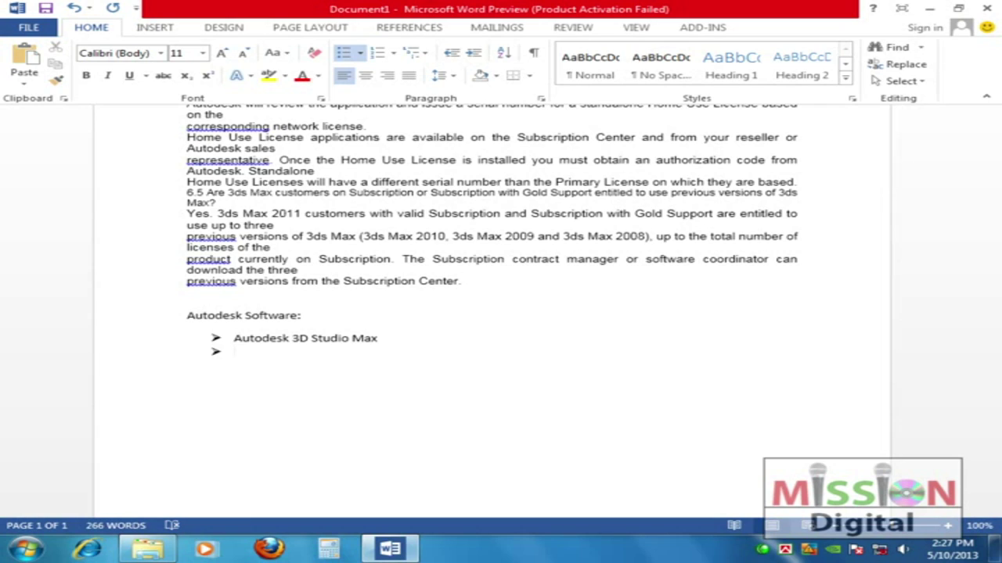
pyautogui.write('Autodesk Maya')
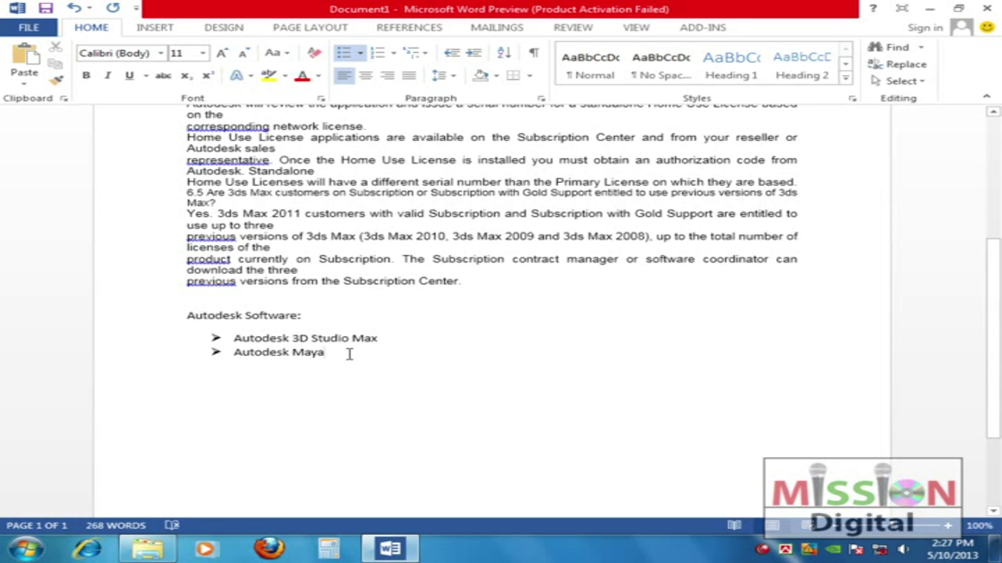
# Convert the two bulleted Autodesk items into a numbered list in the 1. 2. 3. format
pyautogui.moveTo(335, 354); pyautogui.dragTo(204, 338)
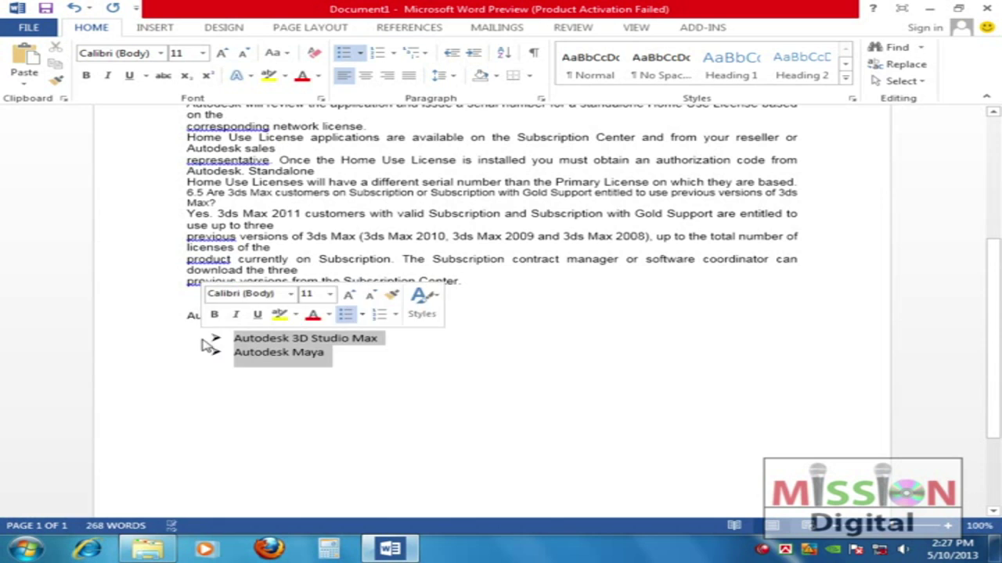
pyautogui.click(394, 54)
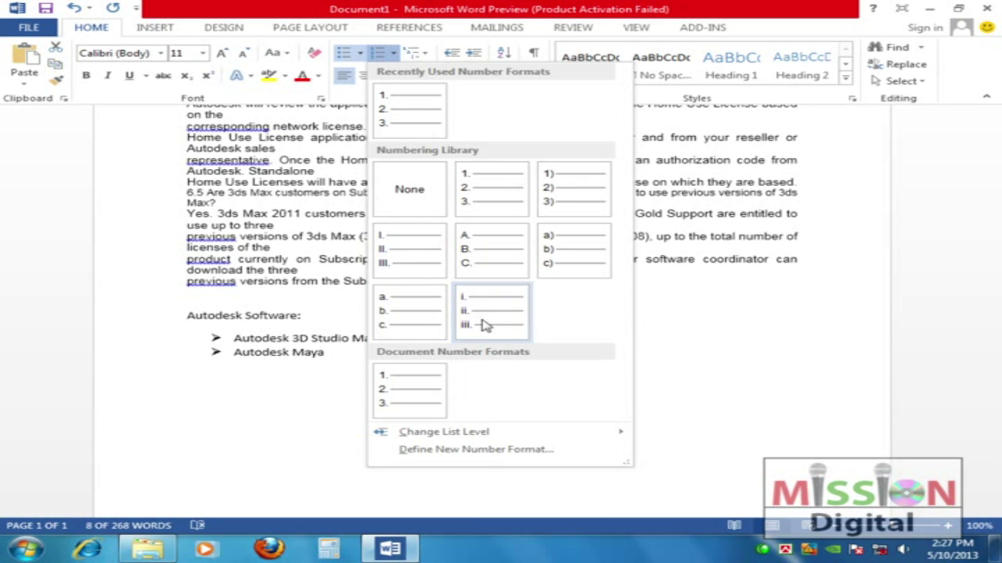
pyautogui.click(493, 188)
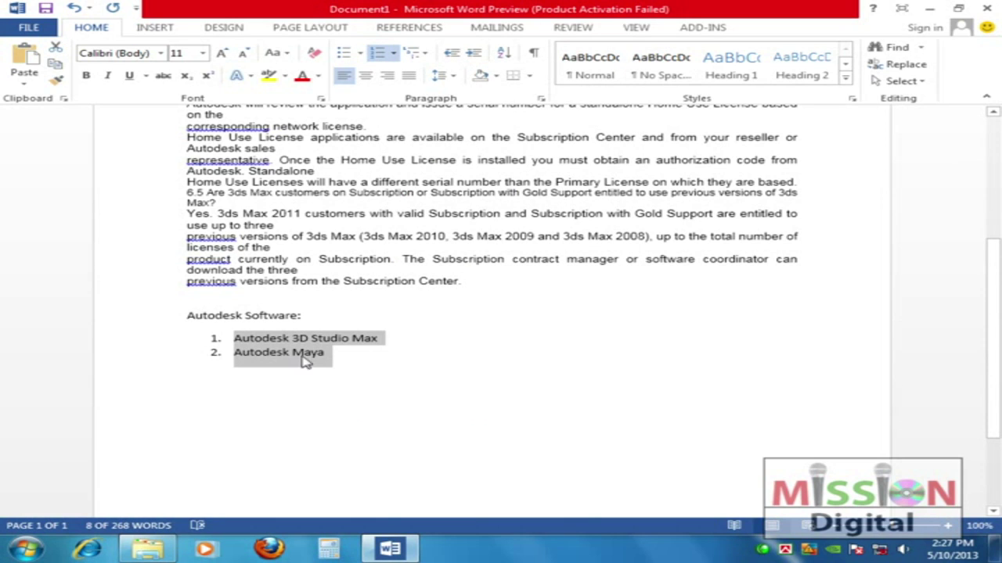
# Add "Autodesk Lustre" as the third item of the numbered list, remove the empty item after it, and select the new item's text
pyautogui.click(379, 352)
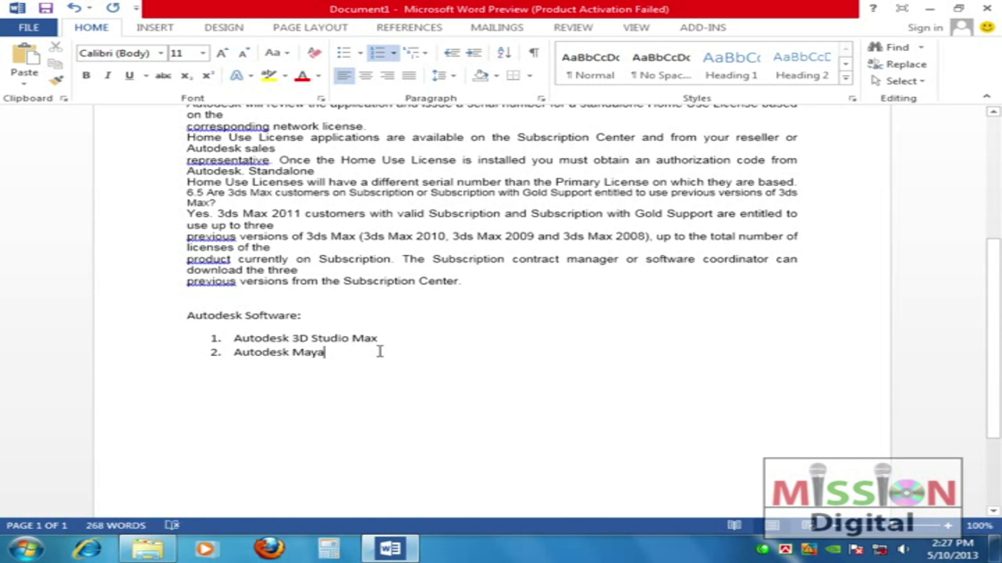
pyautogui.press('Return')
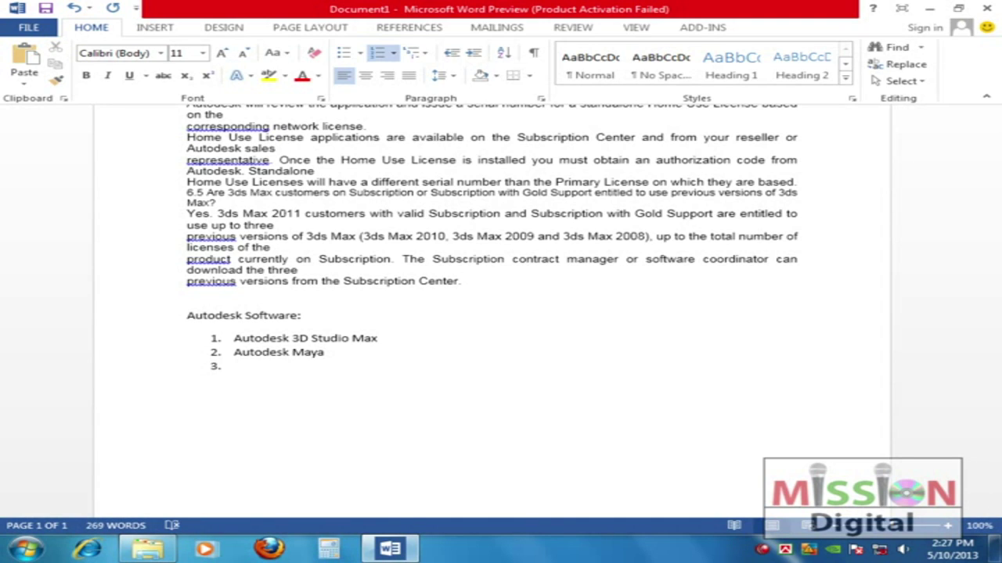
pyautogui.write('Autod')
pyautogui.write('esk')
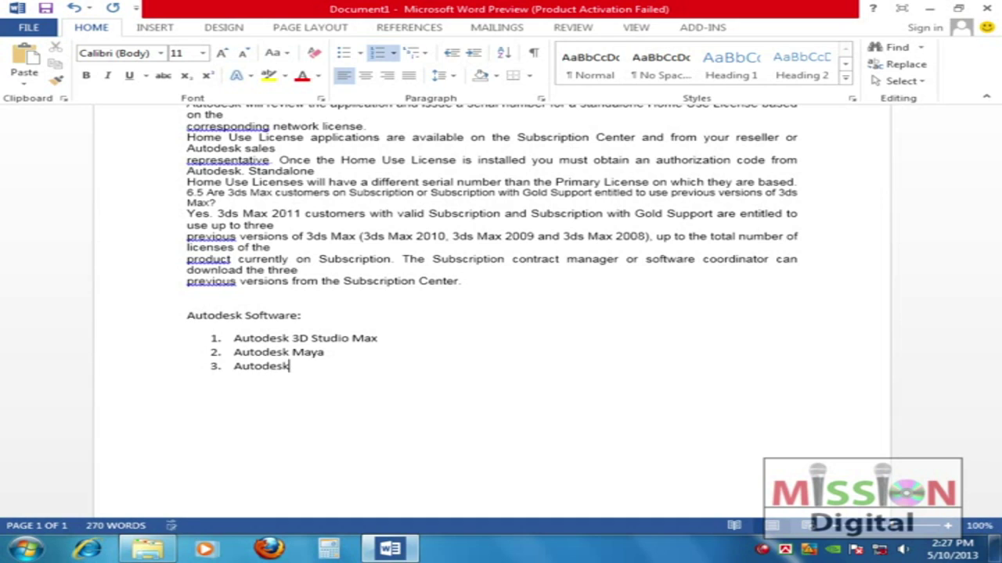
pyautogui.write(' Lustre')
pyautogui.press('Return')
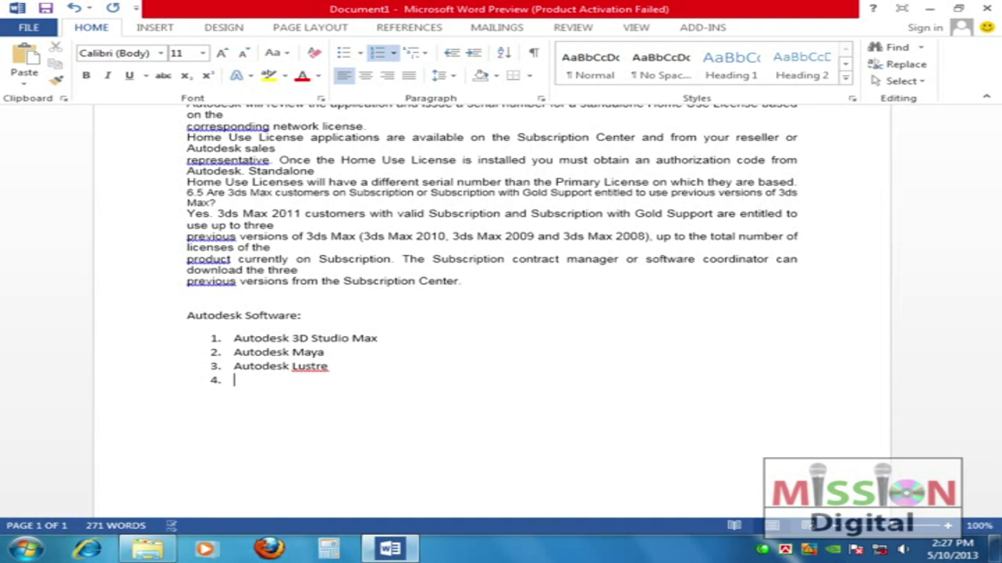
pyautogui.press('BackSpace')
pyautogui.press('BackSpace')
pyautogui.press('BackSpace')
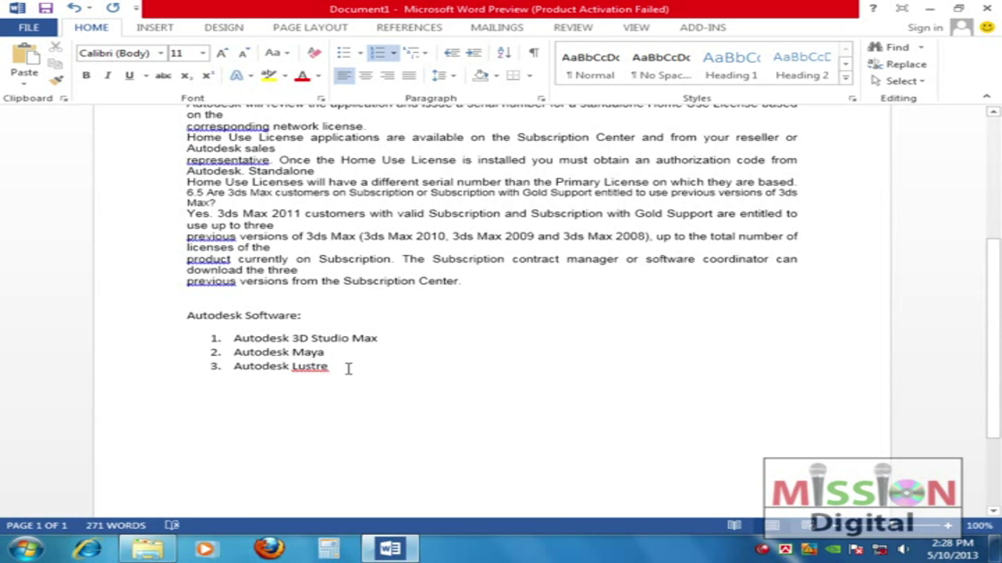
pyautogui.moveTo(338, 369); pyautogui.dragTo(241, 369)
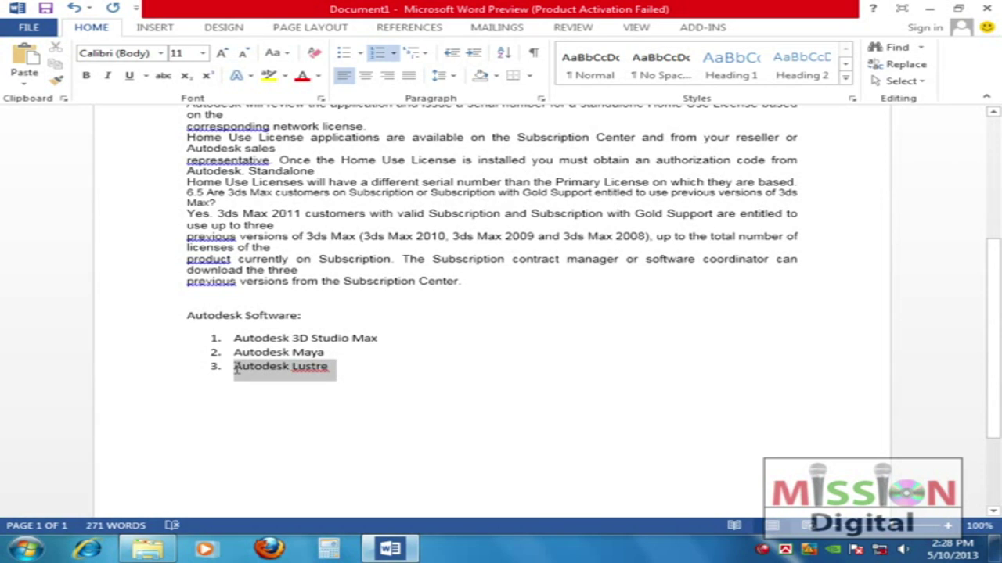
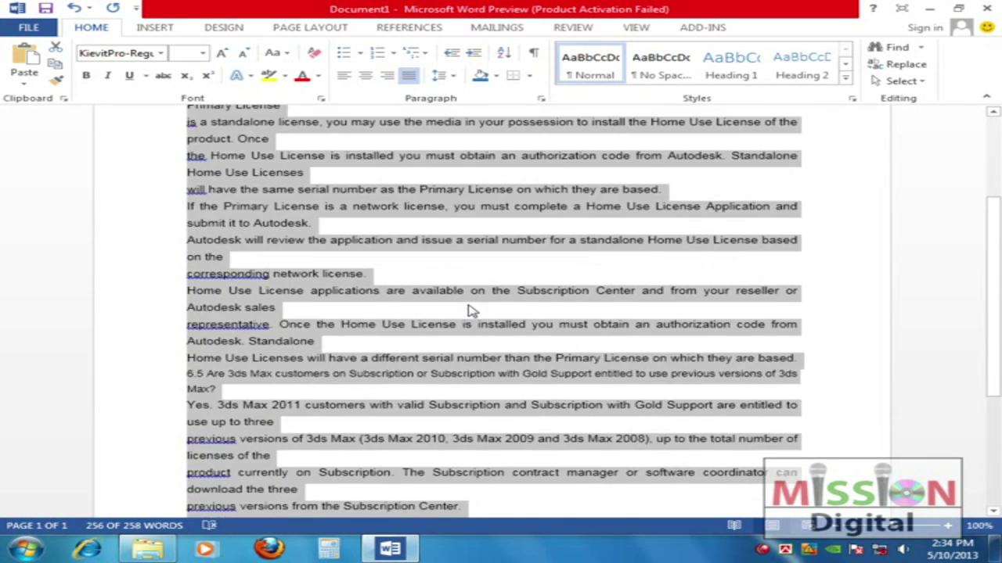
# Undo the last line spacing change on the body text below the Mission Digital title
pyautogui.click(472, 297)
pyautogui.scroll(5, 473, 293)
pyautogui.scroll(3, 474, 290)
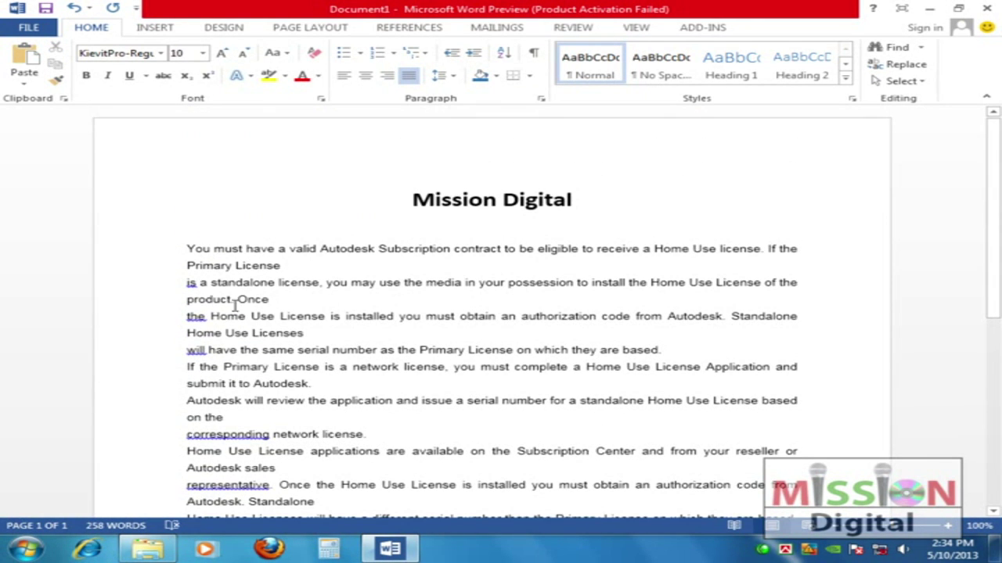
pyautogui.hotkey('ctrl', 'z')
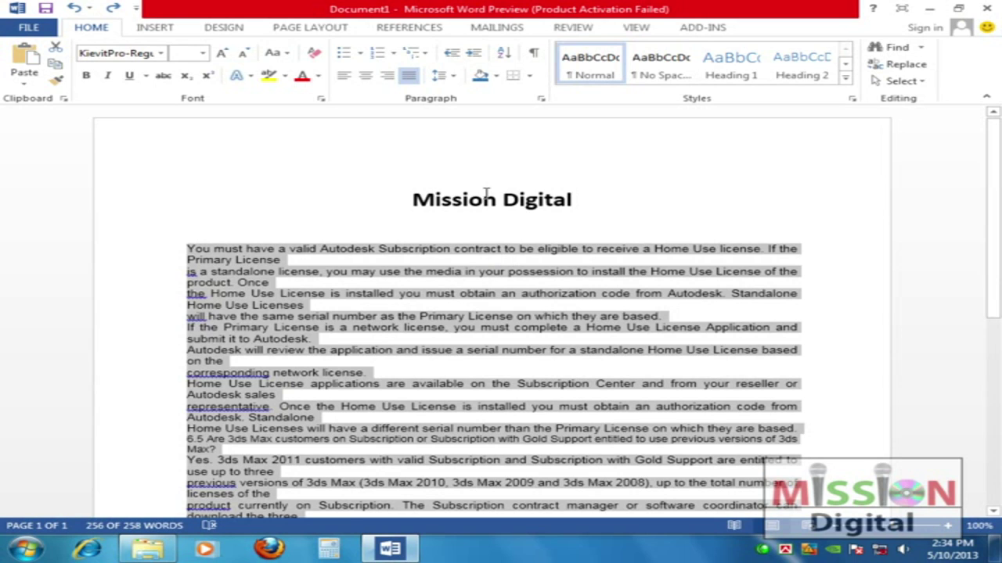
# Try the 1.5 lines spacing option with an At value of 10 on the selected body text
pyautogui.click(453, 76)
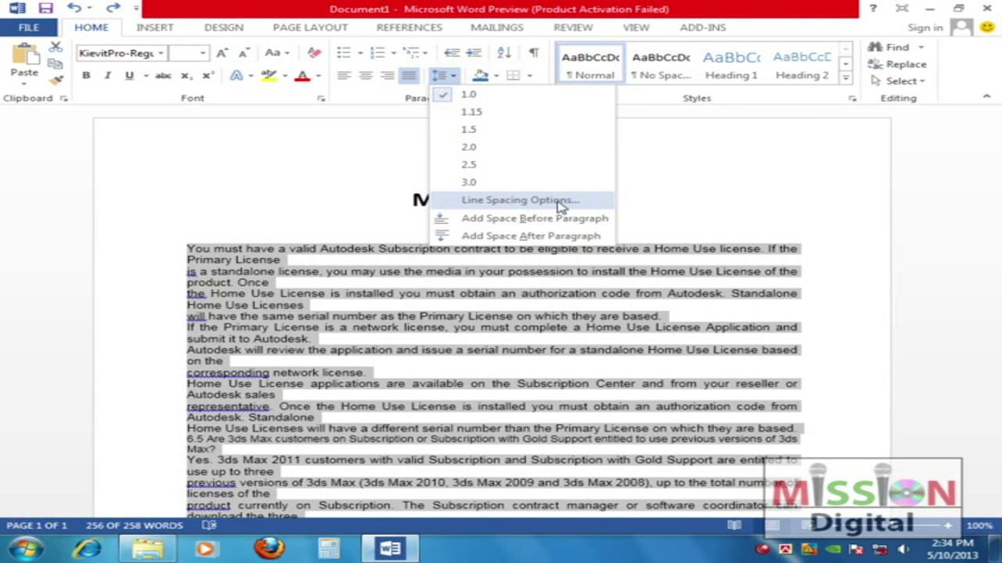
pyautogui.click(566, 202)
pyautogui.moveTo(539, 125); pyautogui.dragTo(617, 68)
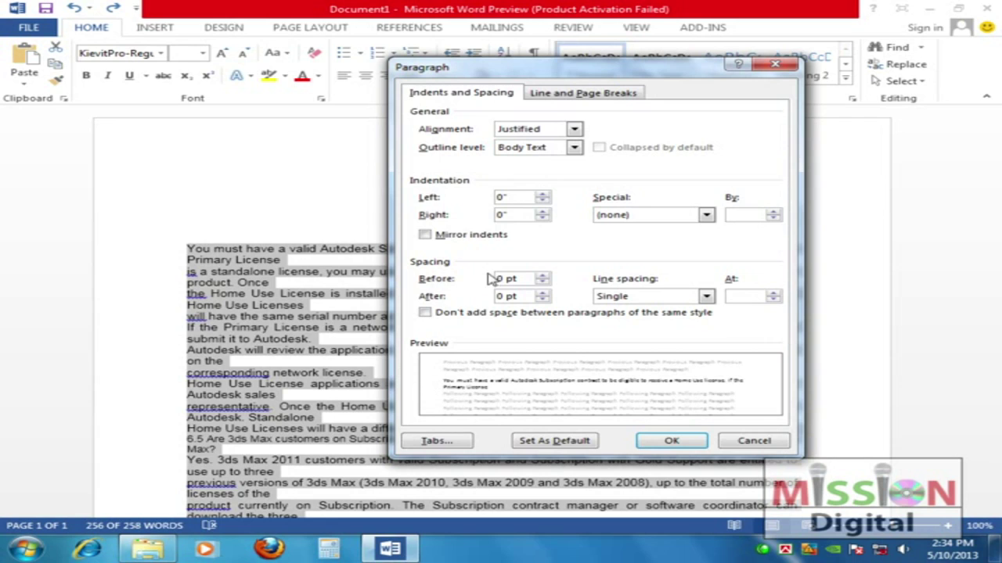
pyautogui.click(705, 295)
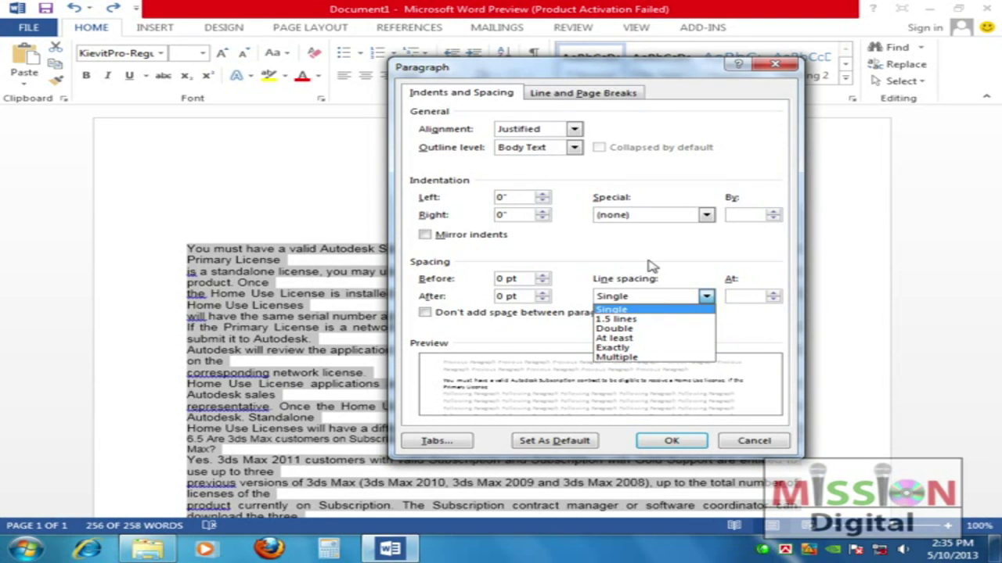
pyautogui.click(661, 320)
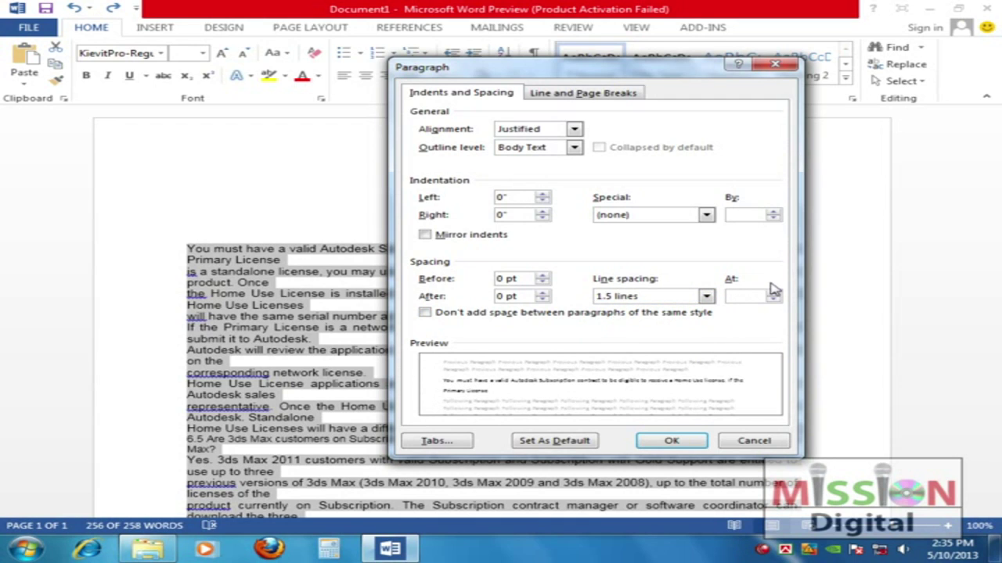
pyautogui.write('10')
pyautogui.click(671, 441)
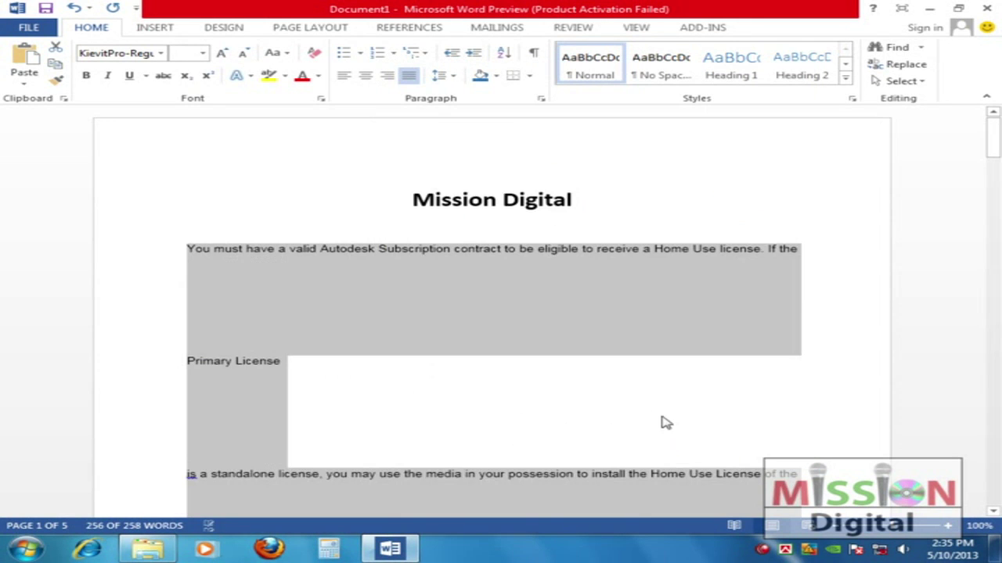
# Review the wider spacing through the document and undo the line spacing change
pyautogui.scroll(-10, 583, 313)
pyautogui.scroll(-5, 579, 319)
pyautogui.scroll(6, 579, 320)
pyautogui.scroll(9, 579, 319)
pyautogui.hotkey('ctrl', 'z')
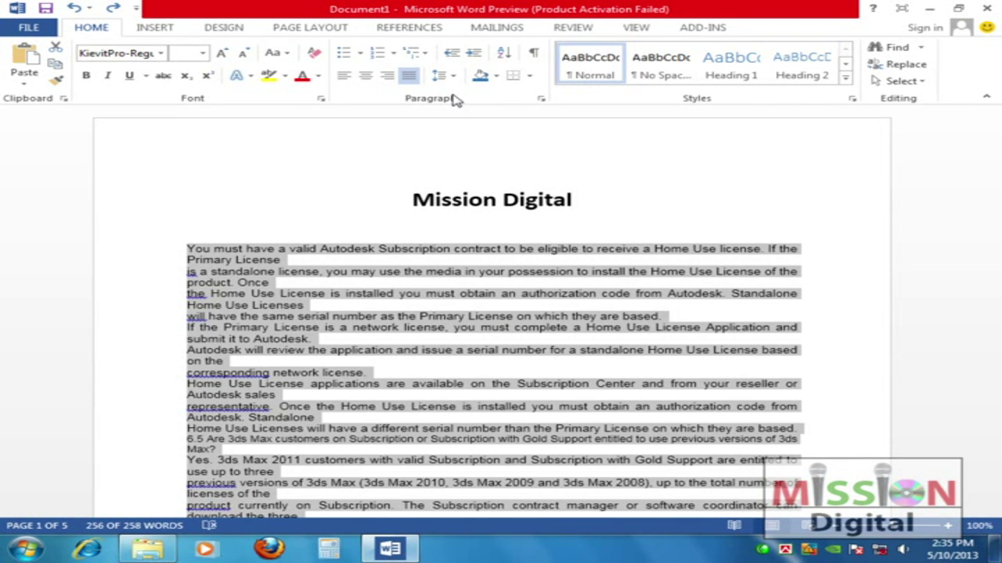
# In the Paragraph settings of the selected body text, set the special indentation to First line by 1.1"
pyautogui.click(453, 77)
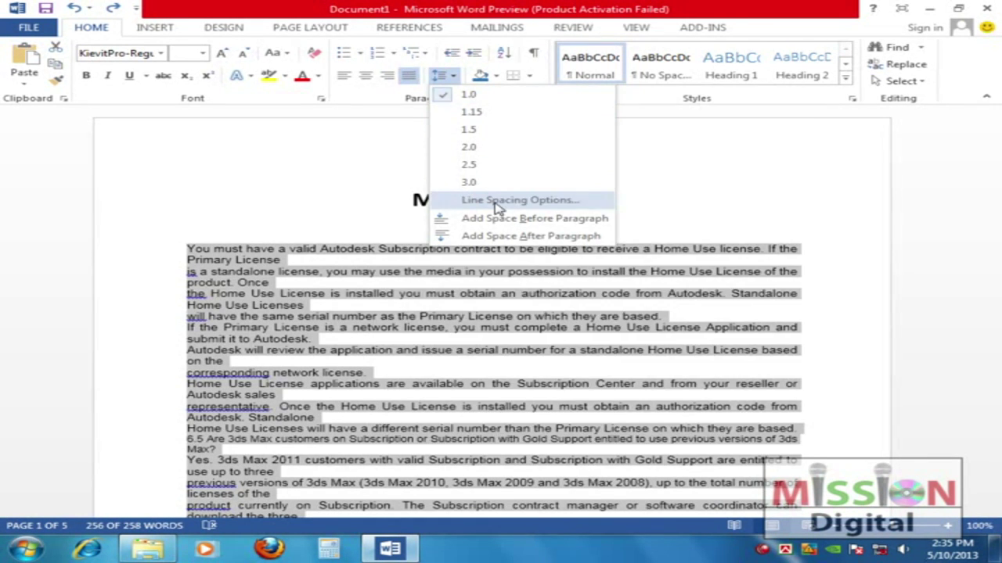
pyautogui.click(501, 200)
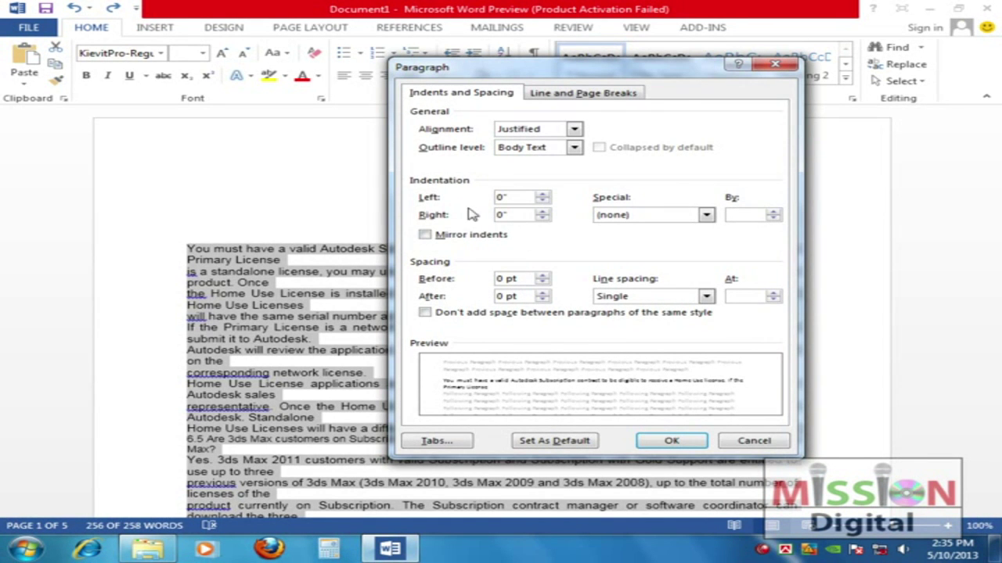
pyautogui.click(671, 216)
pyautogui.click(644, 238)
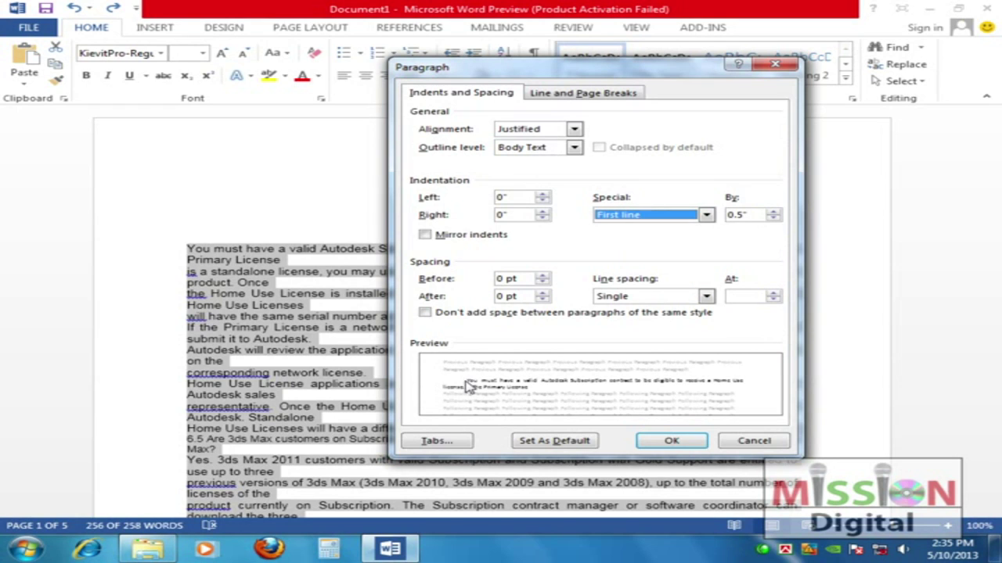
pyautogui.click(773, 212)
pyautogui.click(774, 212)
pyautogui.click(773, 211)
pyautogui.click(773, 211)
pyautogui.click(774, 211)
pyautogui.click(773, 212)
pyautogui.hotkey('ctrl', 'shift', 'd')
pyautogui.moveTo(443, 380); pyautogui.dragTo(485, 383)
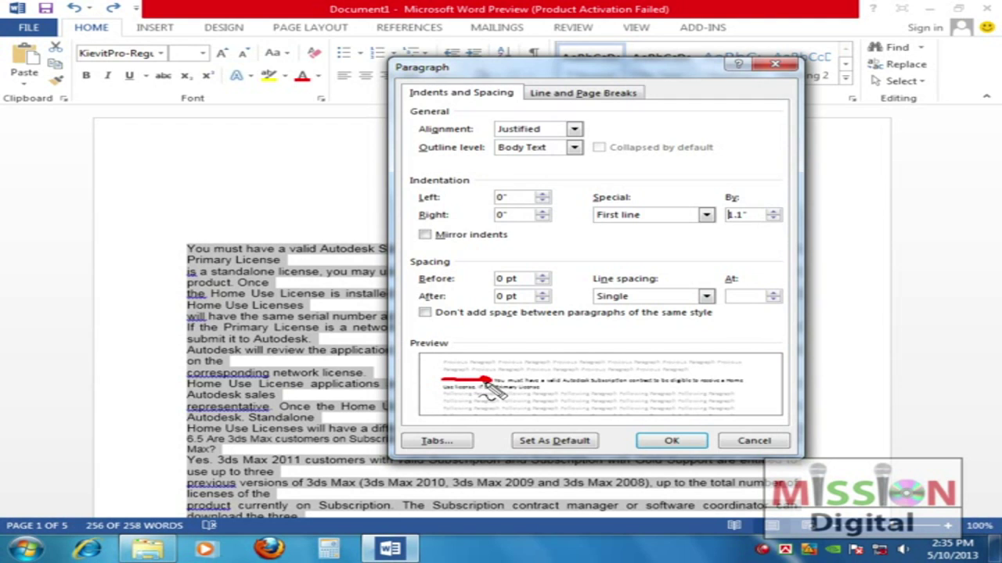
# Try a smaller first-line indentation on the selected body text through the Paragraph settings
pyautogui.press('Escape')
pyautogui.click(773, 219)
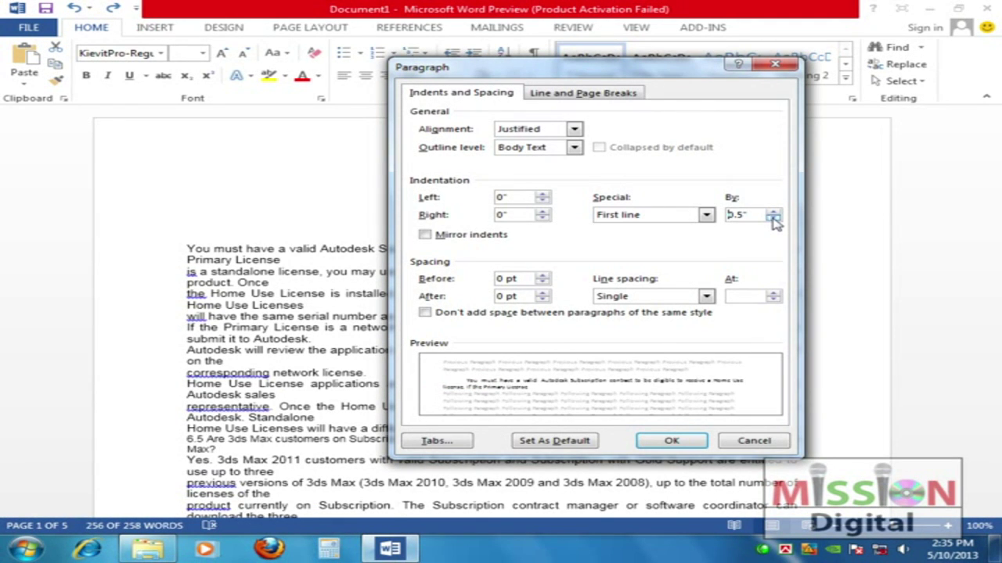
pyautogui.click(773, 219)
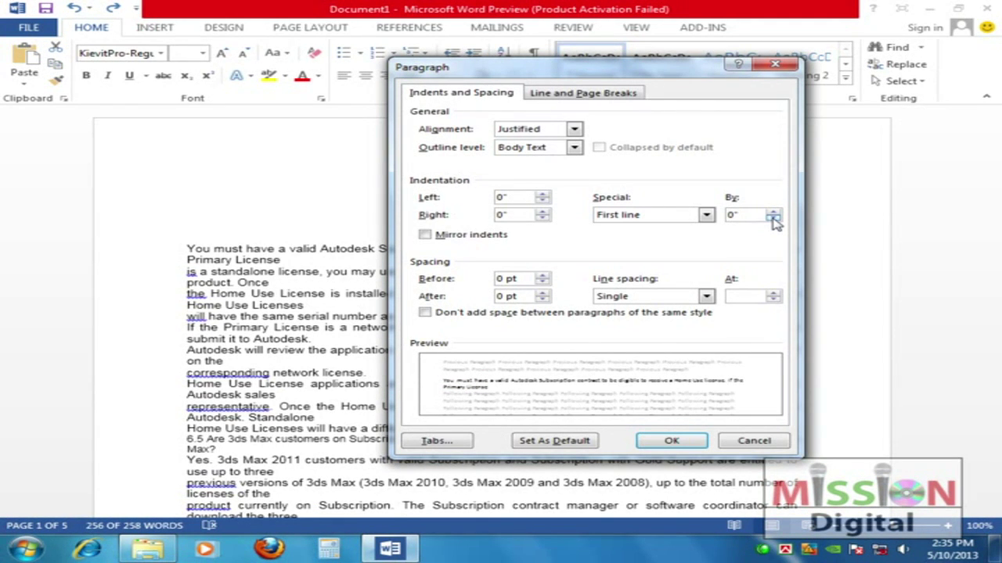
pyautogui.click(772, 212)
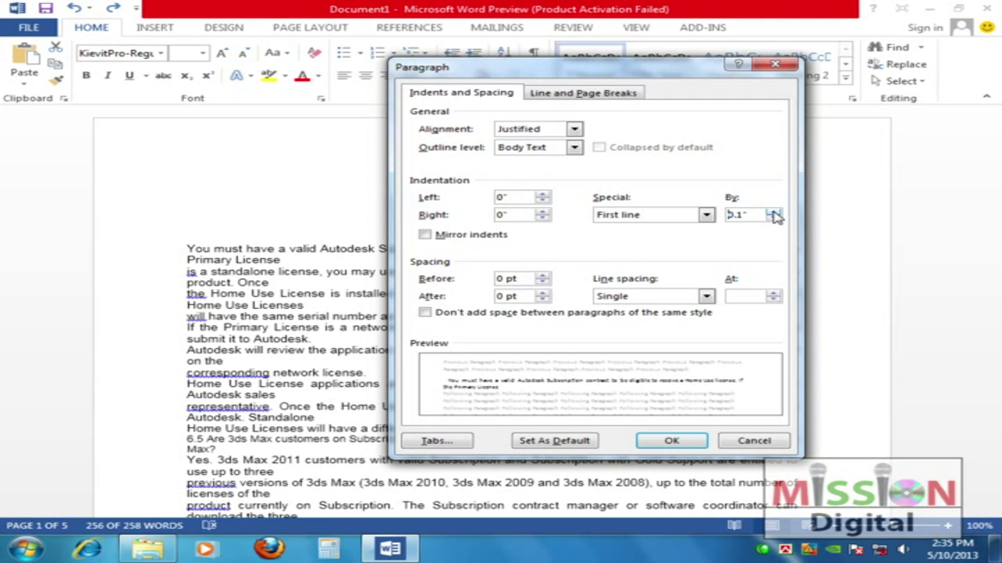
pyautogui.click(772, 212)
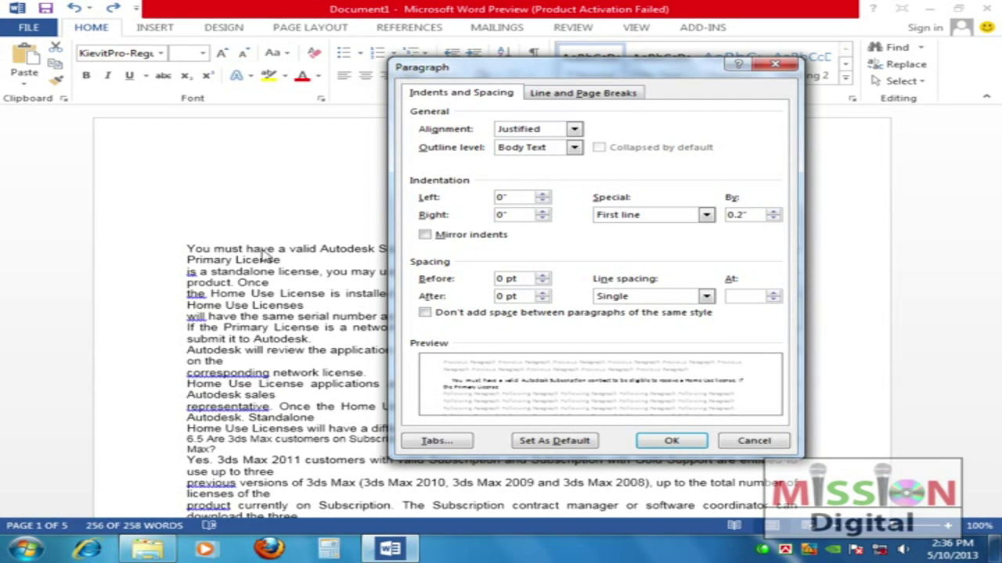
pyautogui.click(773, 213)
pyautogui.click(773, 213)
pyautogui.click(772, 213)
pyautogui.click(772, 213)
pyautogui.click(772, 213)
pyautogui.click(671, 440)
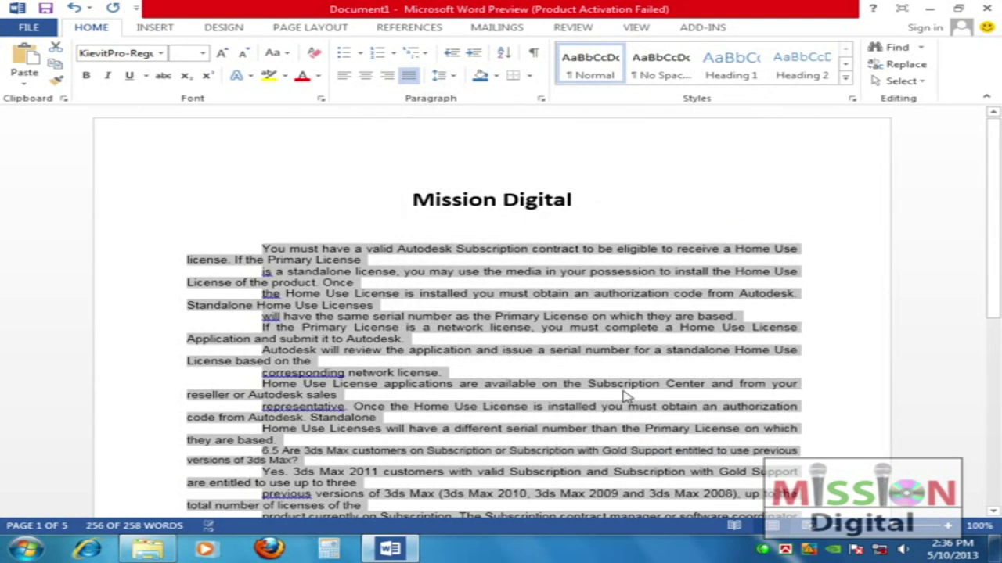
# Review the indented first lines through the document and undo the indentation of the body text
pyautogui.scroll(-5, 285, 382)
pyautogui.scroll(5, 297, 403)
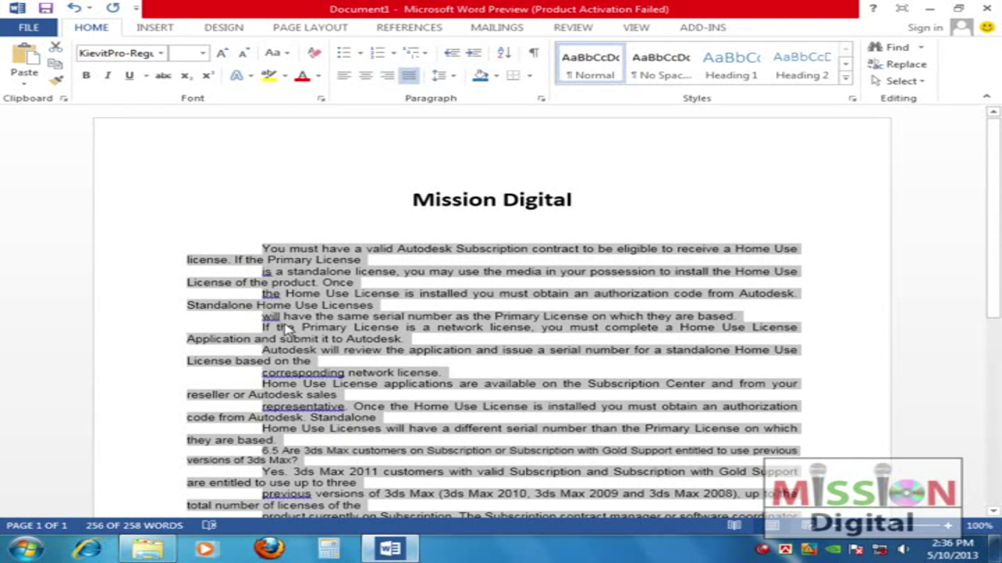
pyautogui.hotkey('ctrl', 'q')
# Try a first-line indentation of 0.6" on only the first body paragraph, and undo it
pyautogui.click(191, 250)
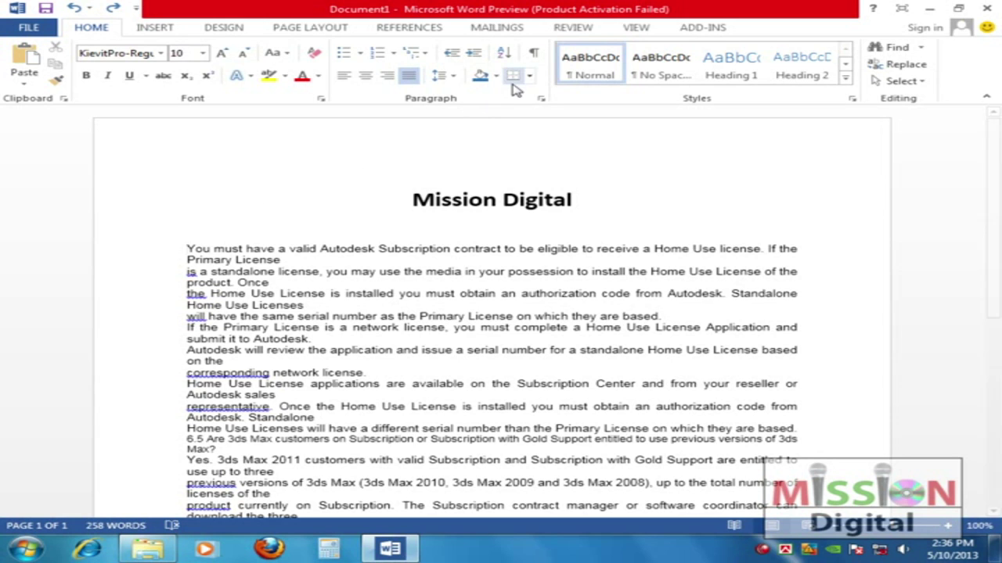
pyautogui.click(455, 76)
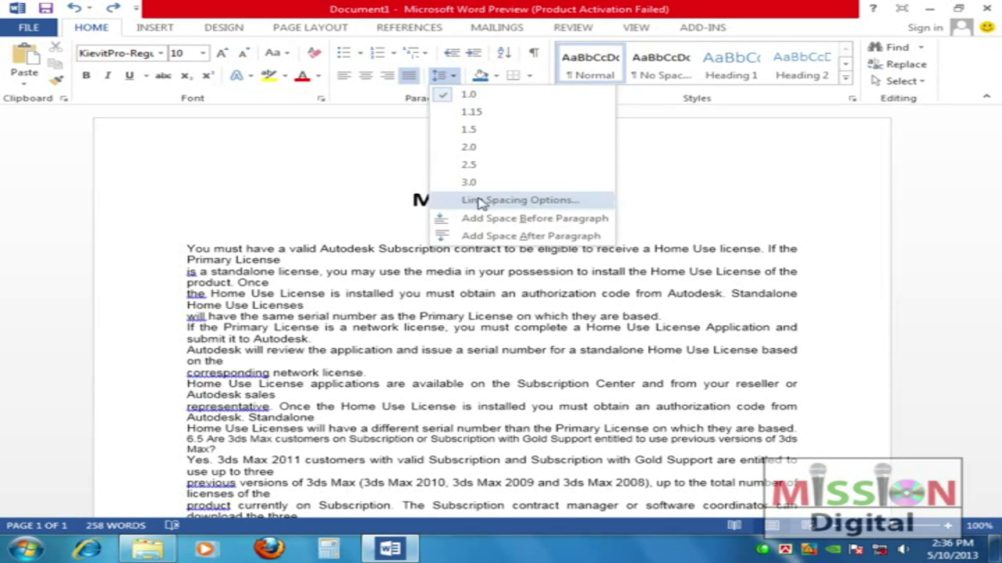
pyautogui.click(487, 198)
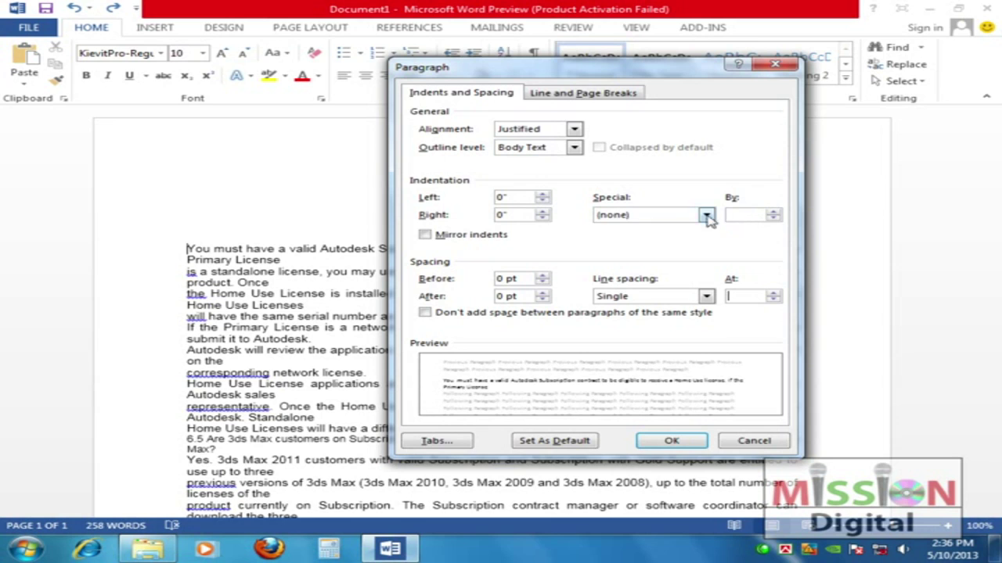
pyautogui.click(706, 216)
pyautogui.click(642, 236)
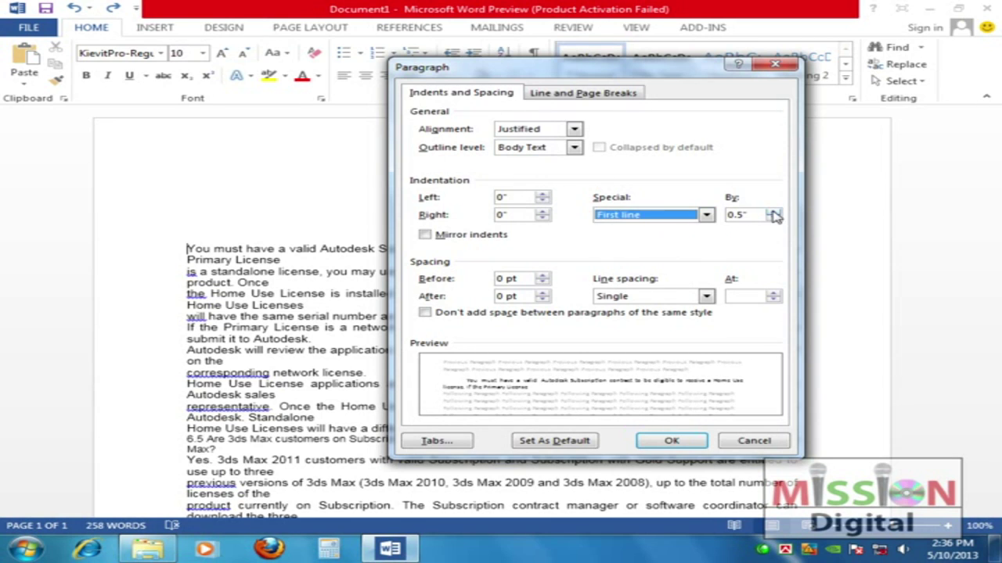
pyautogui.click(773, 212)
pyautogui.click(773, 212)
pyautogui.click(772, 211)
pyautogui.click(775, 221)
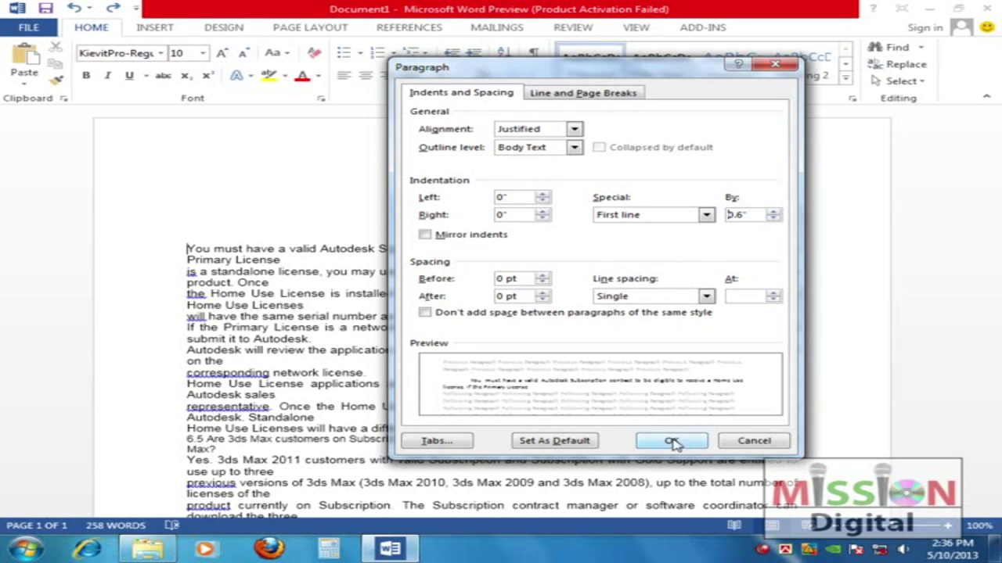
pyautogui.click(670, 440)
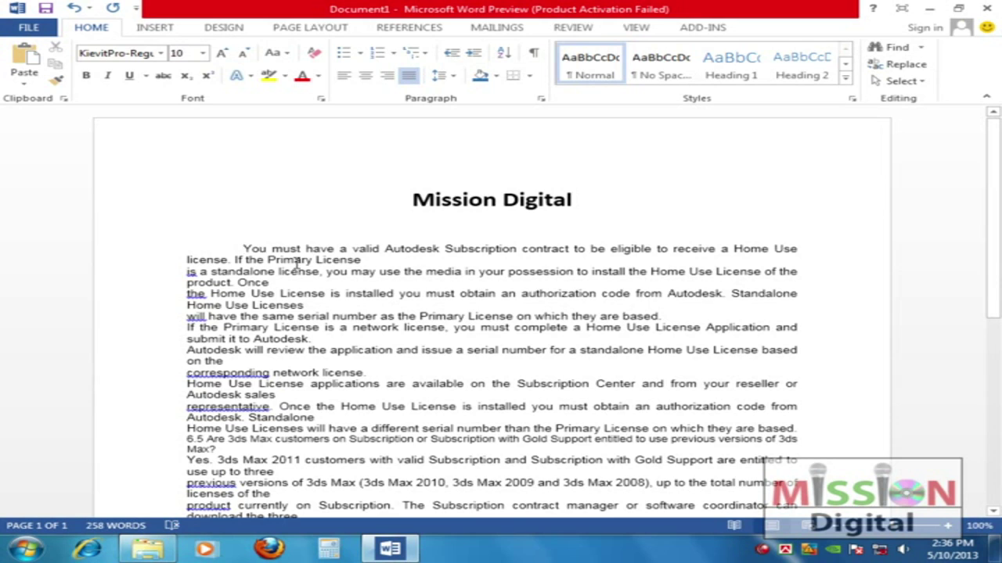
pyautogui.hotkey('ctrl', 'z')
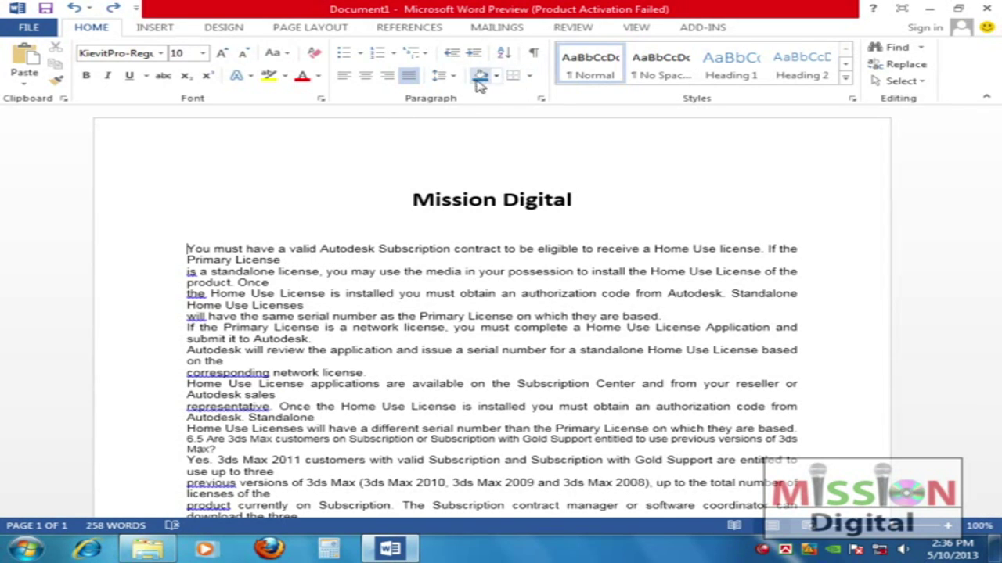
# Examine the alignment, indentation and spacing options in the first paragraph's Paragraph settings, and close them without changes
pyautogui.click(443, 76)
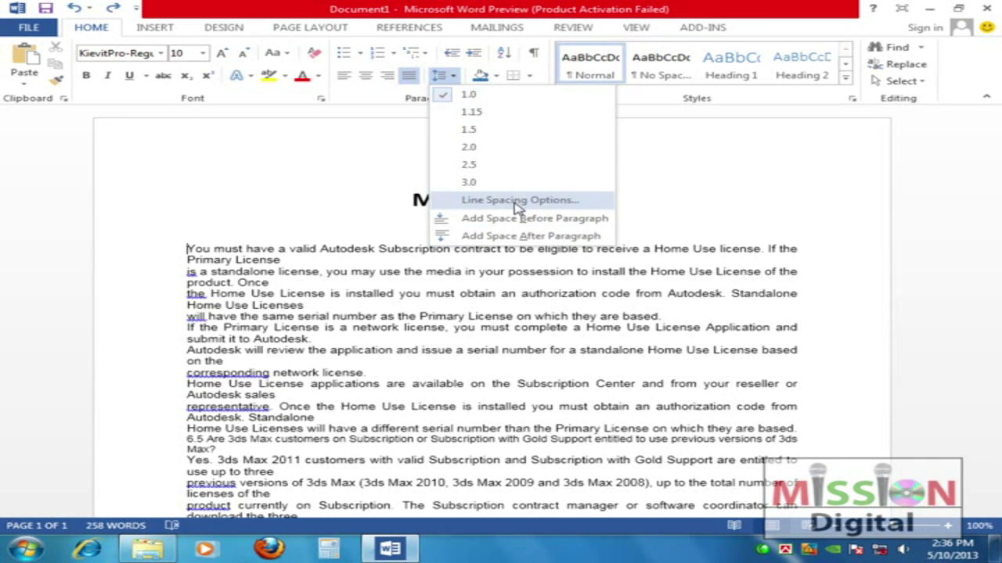
pyautogui.click(481, 203)
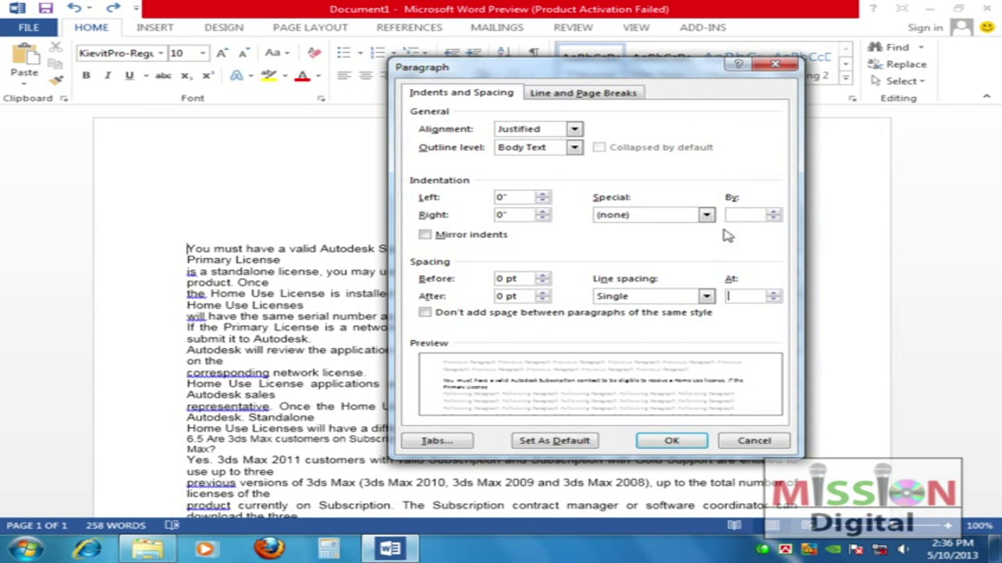
pyautogui.moveTo(579, 72); pyautogui.dragTo(553, 99)
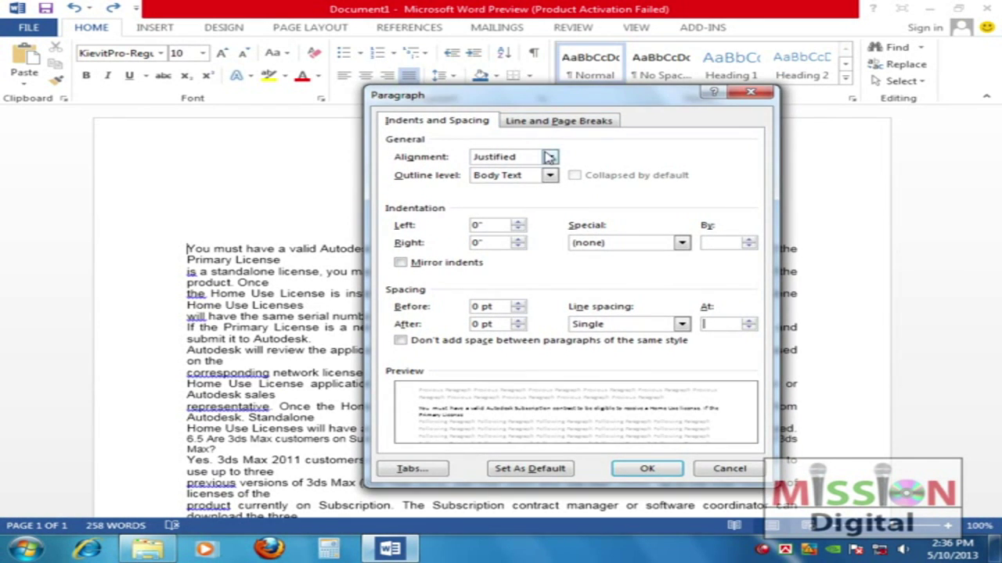
pyautogui.click(728, 470)
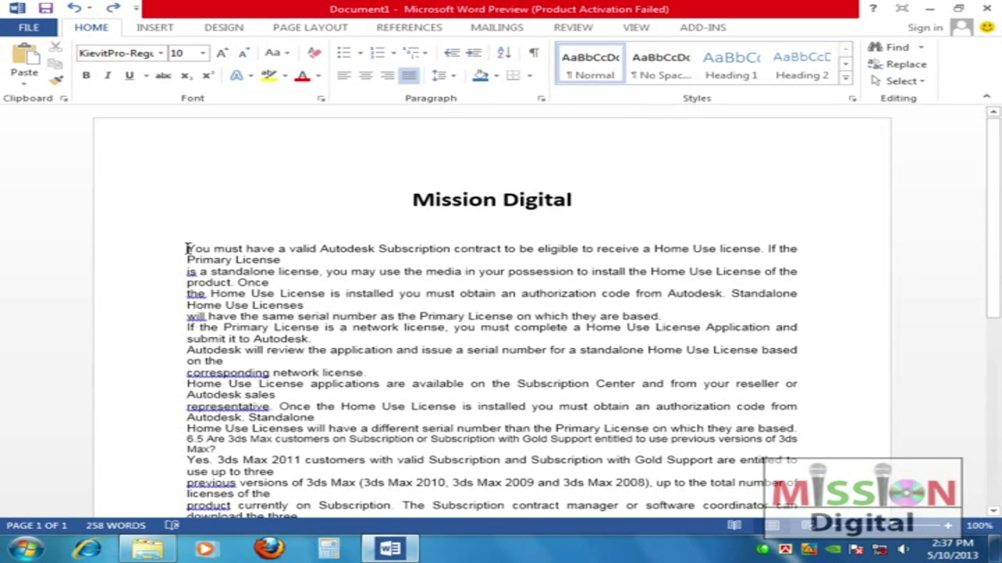
# Increase the first paragraph's left indent by three levels and decrease it back to the margin
pyautogui.click(475, 56)
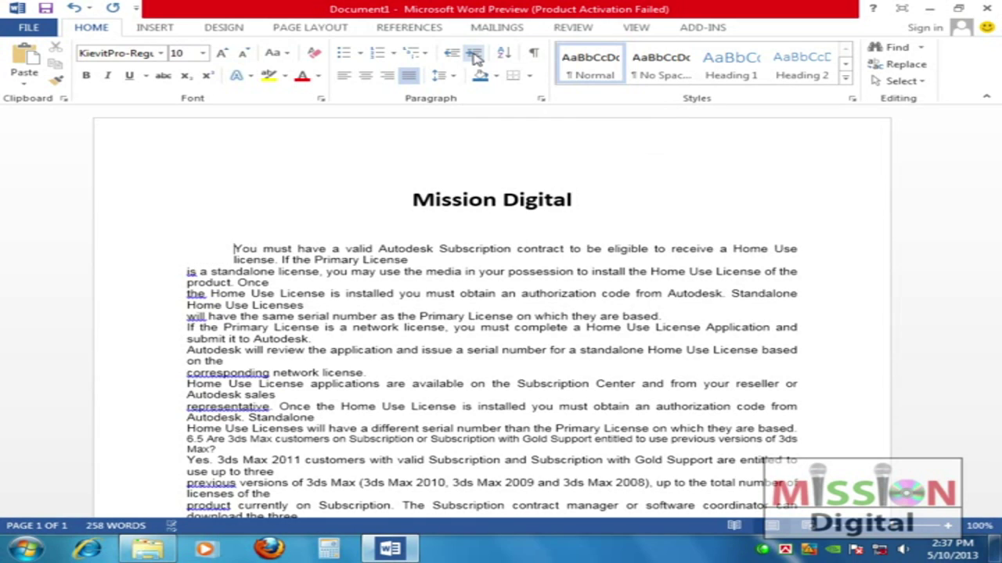
pyautogui.click(475, 56)
pyautogui.click(474, 57)
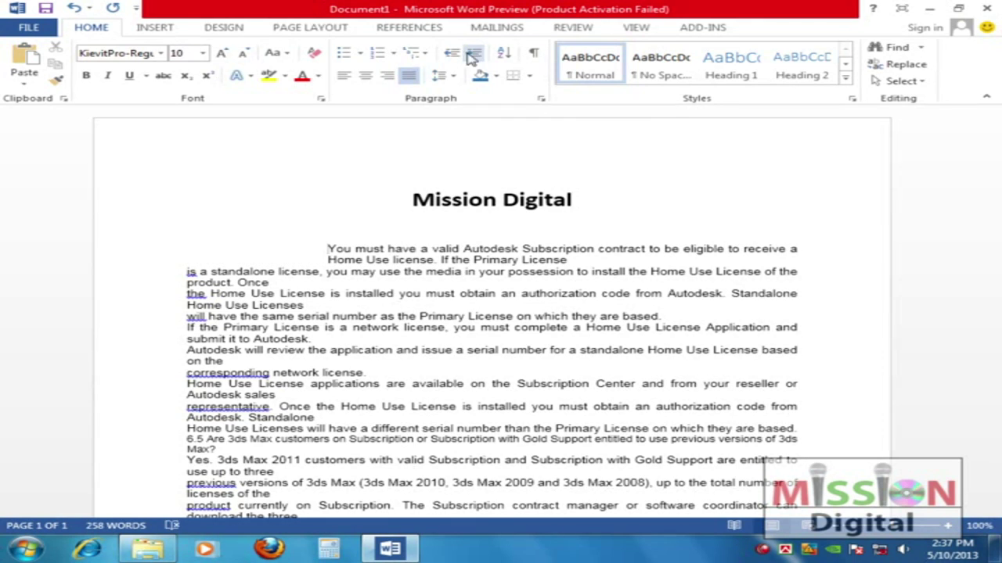
pyautogui.click(453, 54)
pyautogui.click(453, 55)
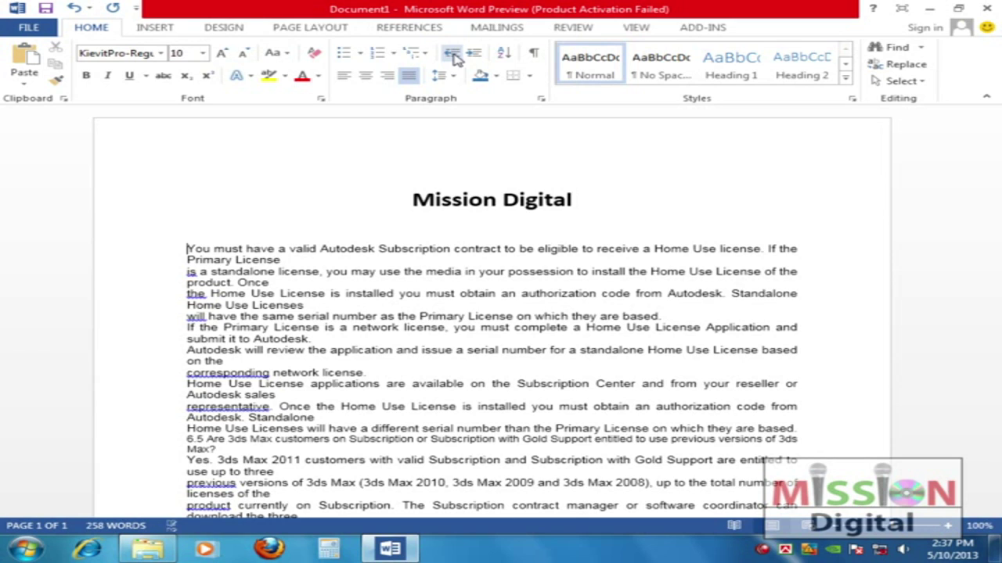
# Select the first line of body text, increase its paragraph's indent by two levels, and decrease it back to the margin
pyautogui.moveTo(188, 243); pyautogui.dragTo(682, 258)
pyautogui.click(408, 258)
pyautogui.moveTo(191, 248); pyautogui.dragTo(797, 249)
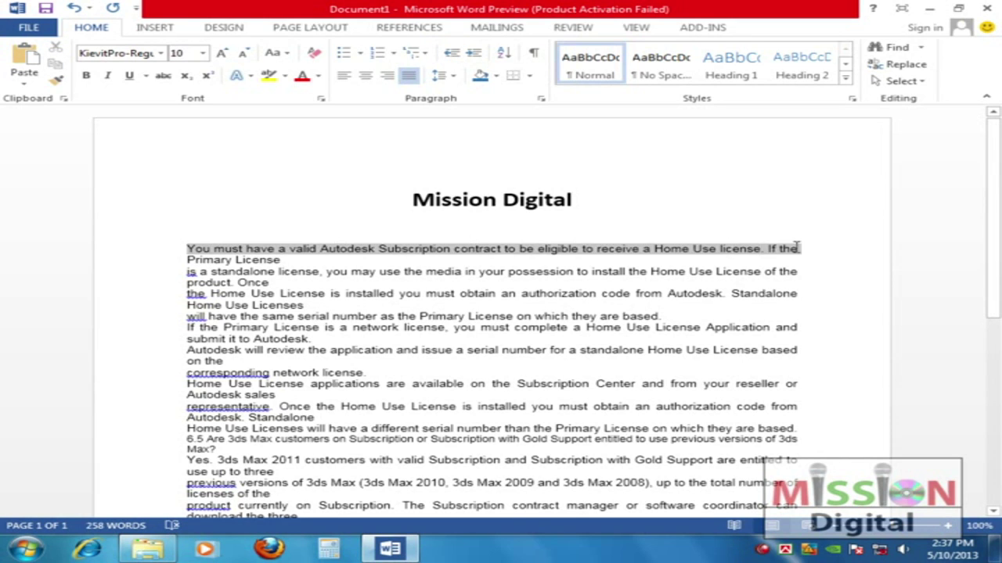
pyautogui.click(472, 55)
pyautogui.click(472, 55)
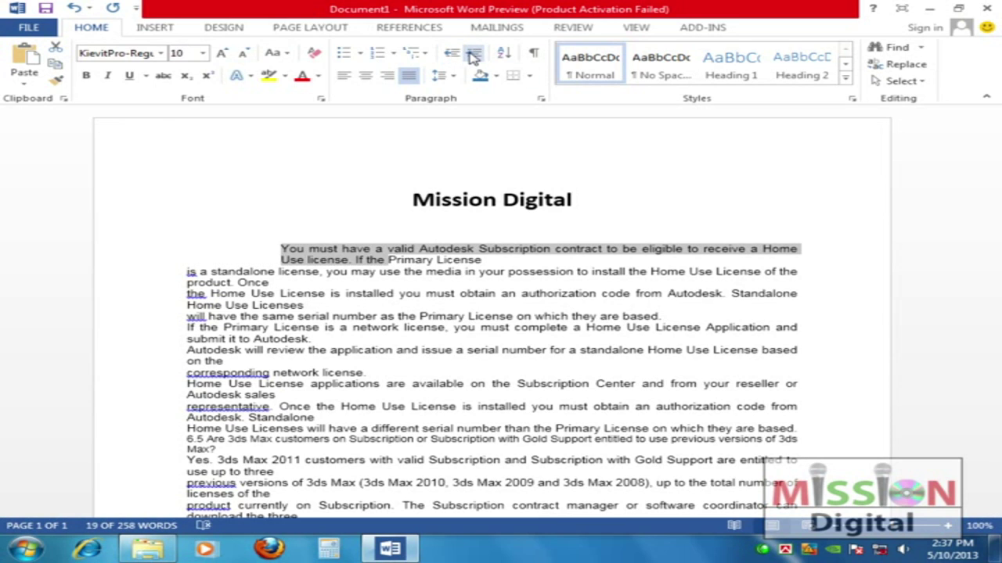
pyautogui.click(452, 53)
pyautogui.click(451, 53)
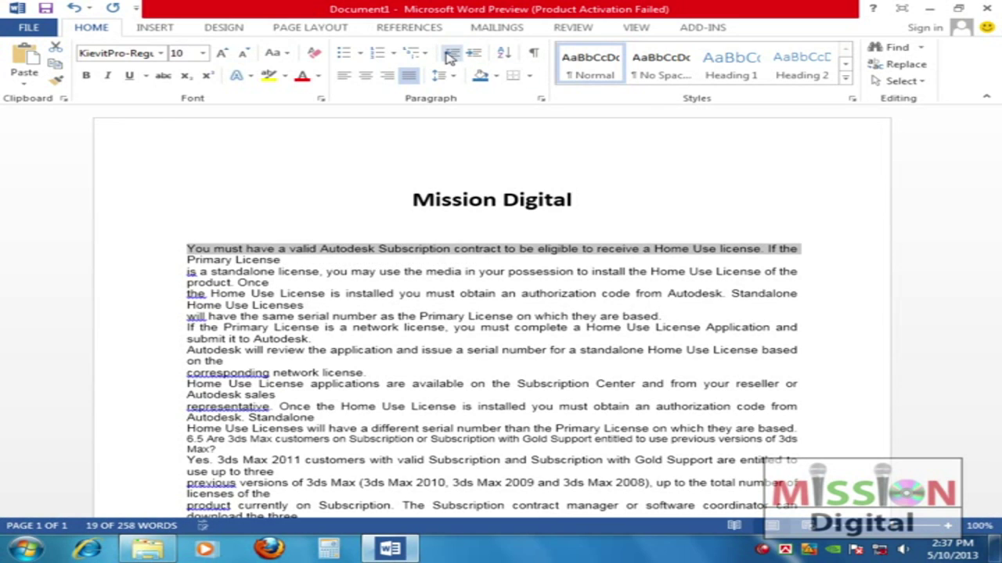
pyautogui.click(317, 266)
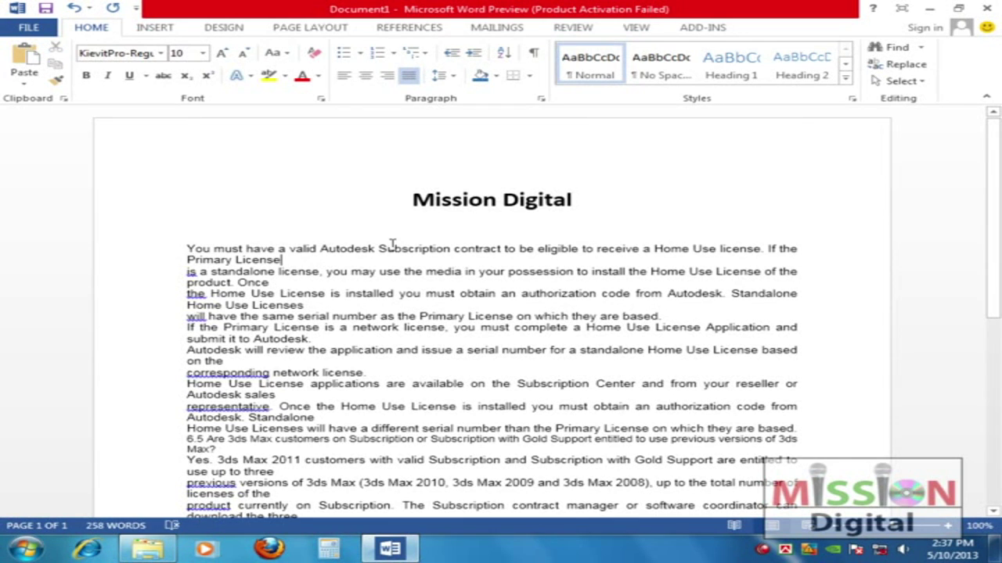
# Review the first paragraph's Paragraph settings, close them without changes, and select the Mission Digital title
pyautogui.click(453, 82)
pyautogui.click(469, 198)
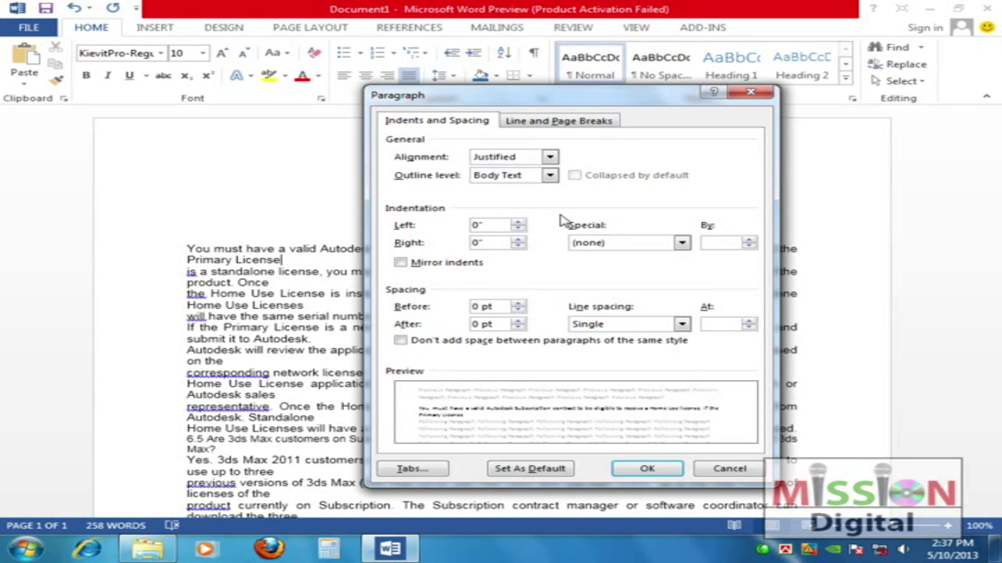
pyautogui.click(724, 470)
pyautogui.scroll(-3, 472, 382)
pyautogui.scroll(3, 470, 376)
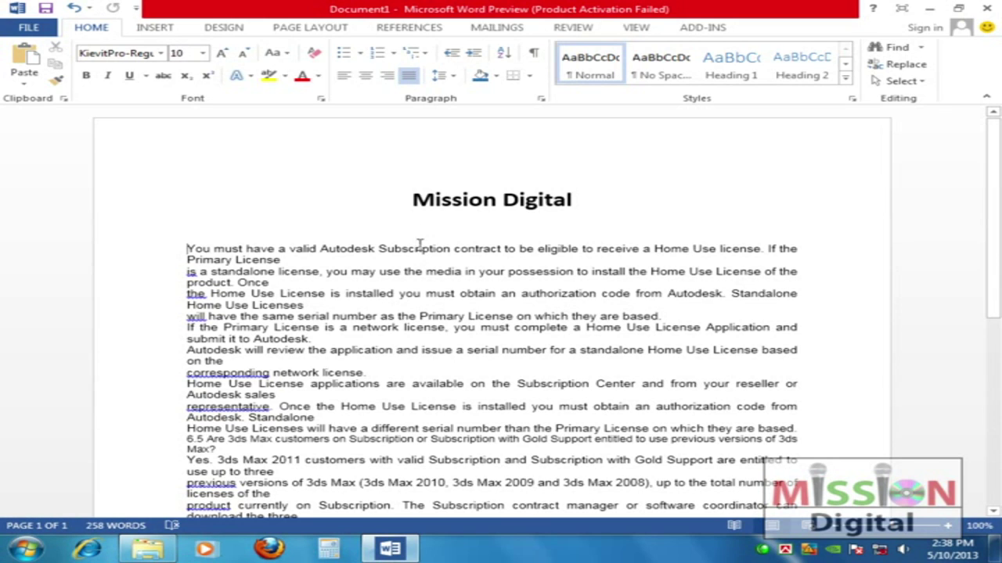
pyautogui.moveTo(413, 200); pyautogui.dragTo(573, 200)
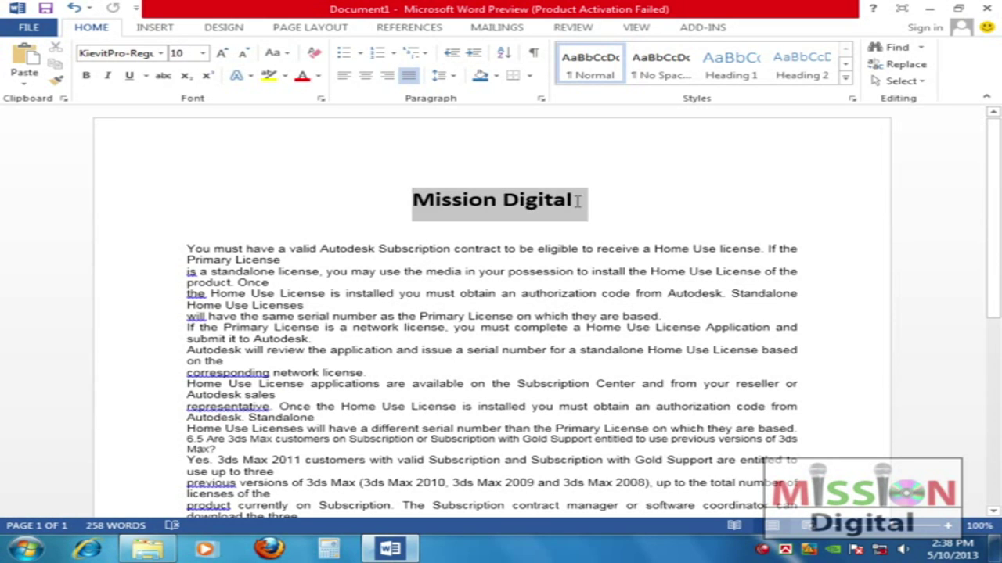
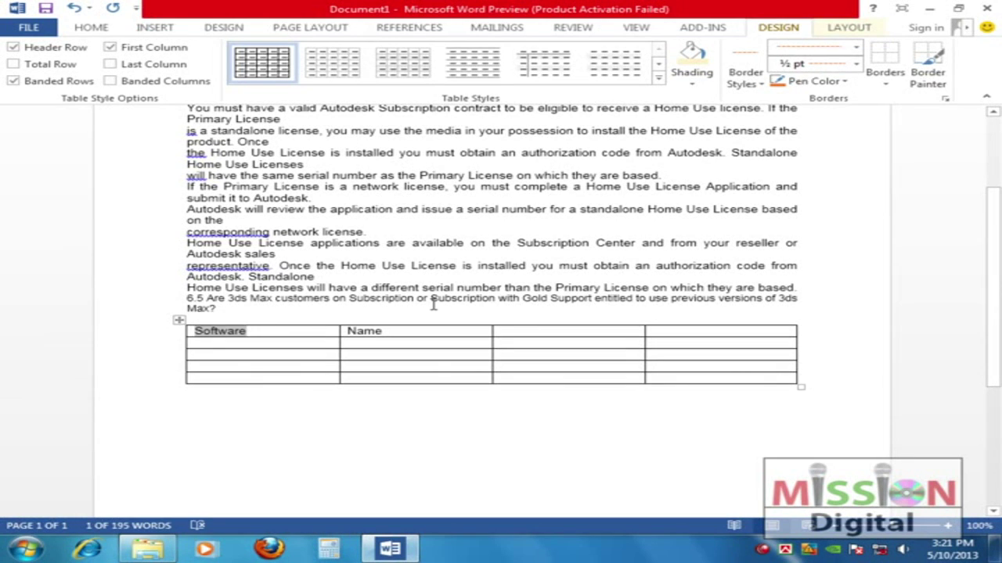
# Replace the text in the table's first two header cells with Name and Software
pyautogui.write('name')
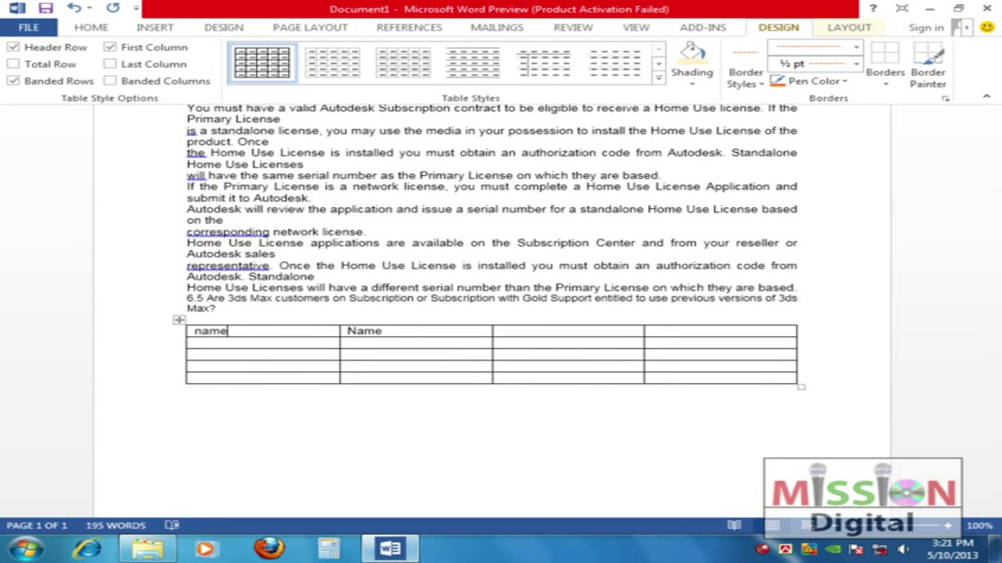
pyautogui.doubleClick(210, 331)
pyautogui.write('Name')
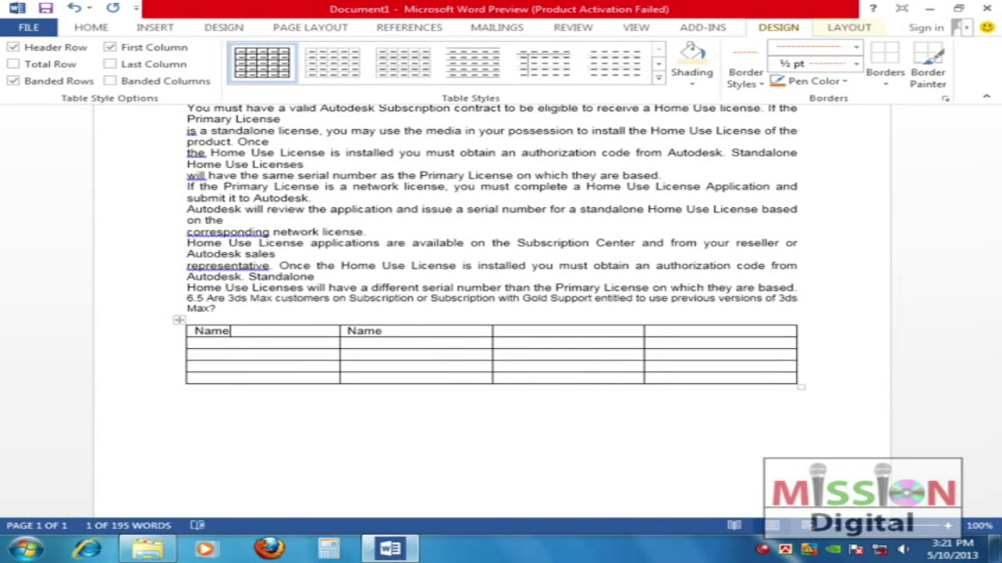
pyautogui.moveTo(383, 335); pyautogui.dragTo(280, 348)
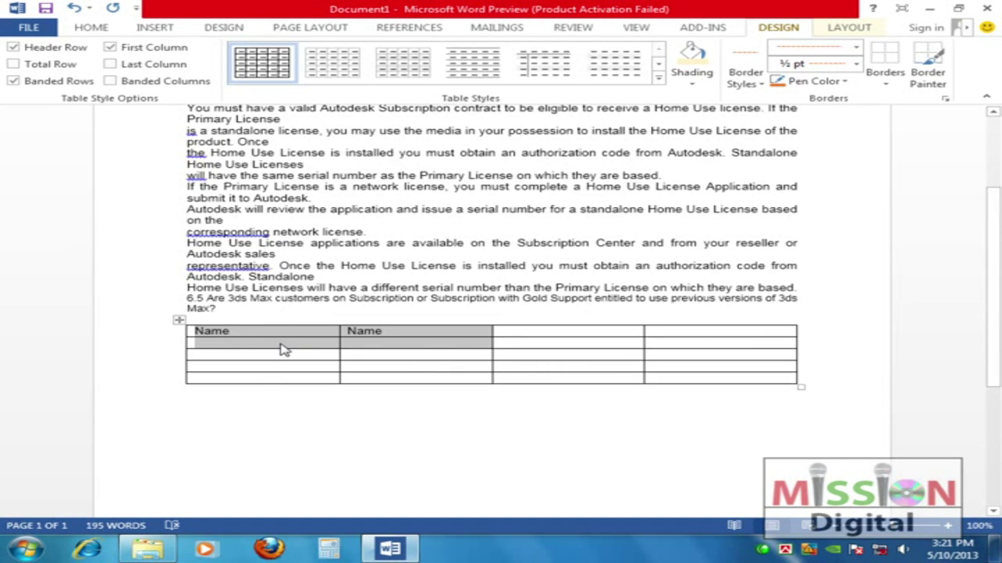
pyautogui.click(406, 323)
pyautogui.click(383, 331)
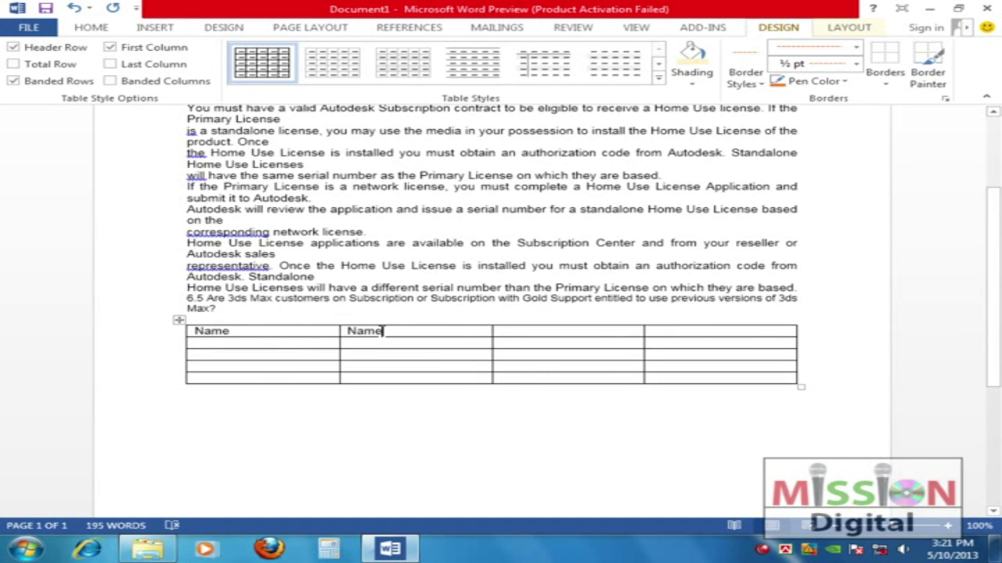
pyautogui.doubleClick(380, 331)
pyautogui.write('Software')
# Fill the third and fourth header cells of the table with Year and Catagory
pyautogui.click(556, 330)
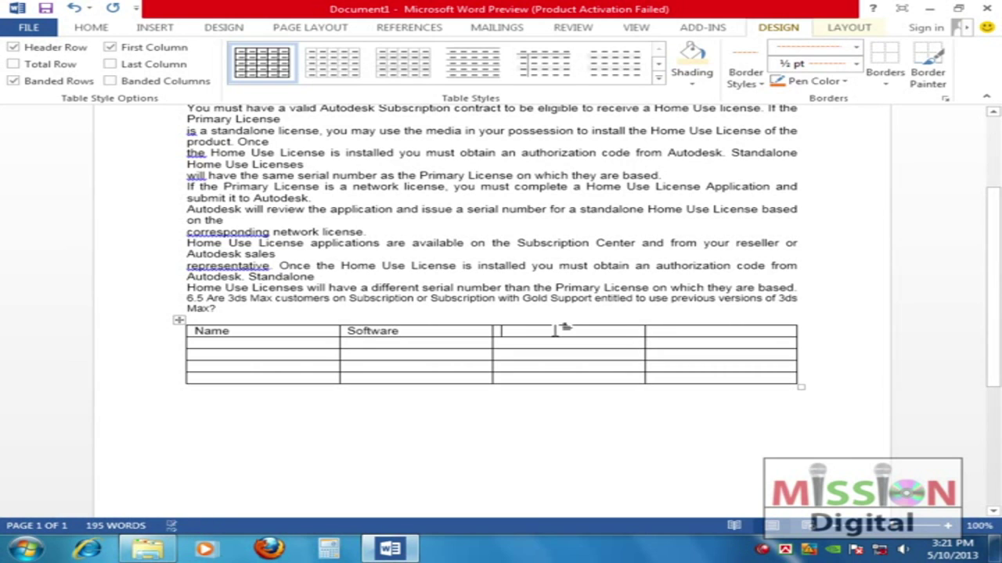
pyautogui.write('Year')
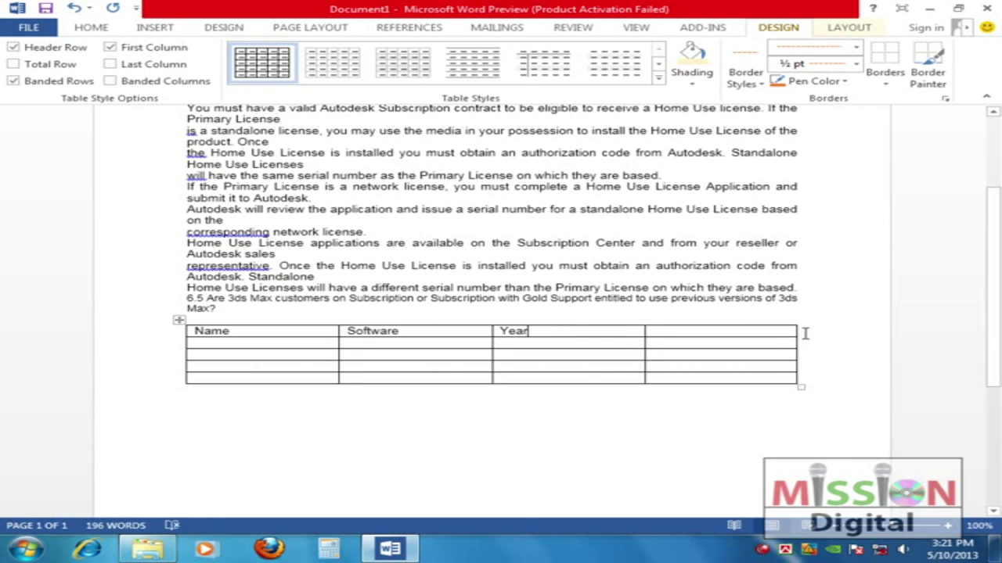
pyautogui.click(729, 333)
pyautogui.write('Catagory')
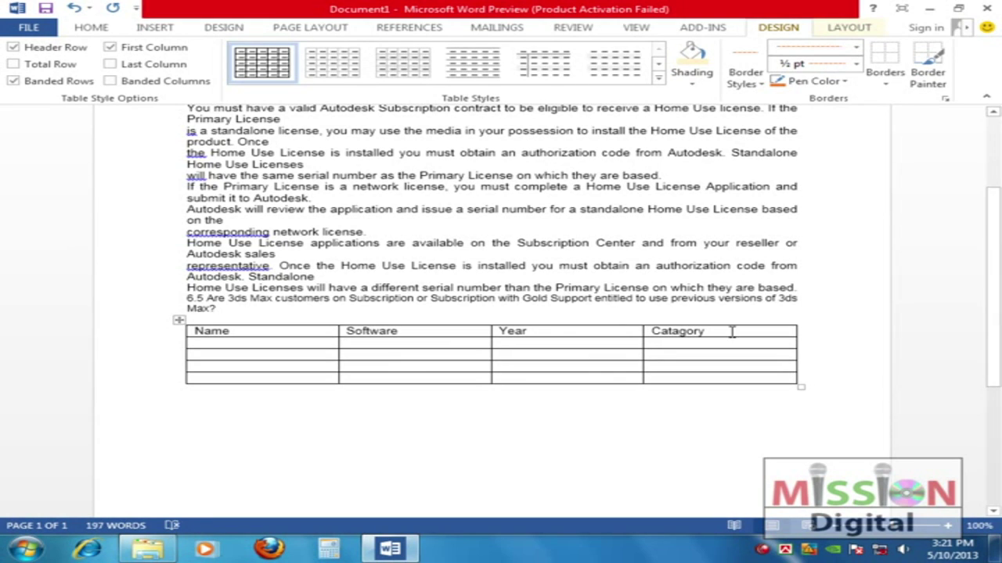
# Correct the spelling of the table's fourth header cell from Catagory to Category
pyautogui.click(438, 341)
pyautogui.click(272, 344)
pyautogui.rightClick(690, 332)
pyautogui.click(707, 348)
pyautogui.click(357, 441)
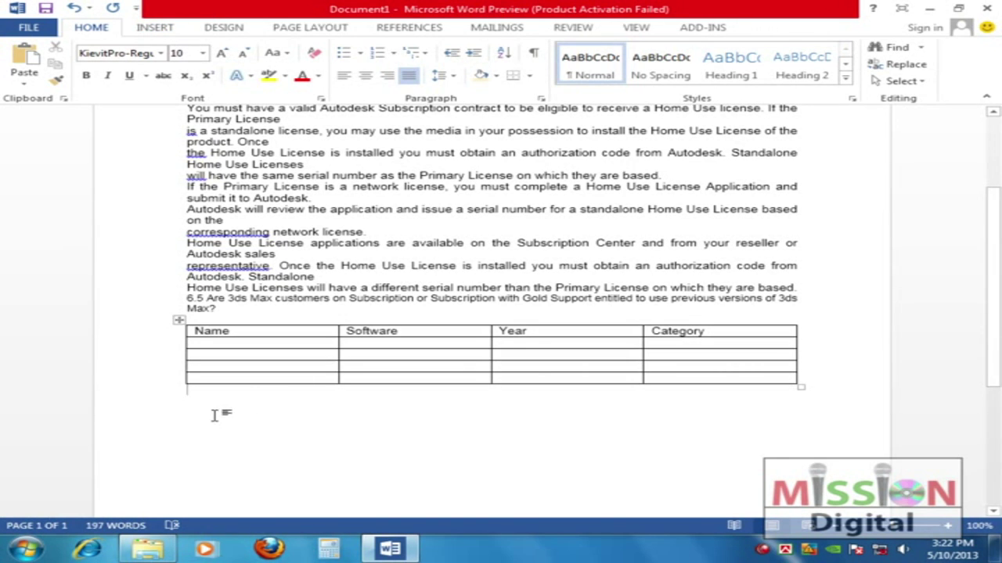
# Compare which table tools are offered with the cursor in the Name cell and with the cursor below the table
pyautogui.click(244, 332)
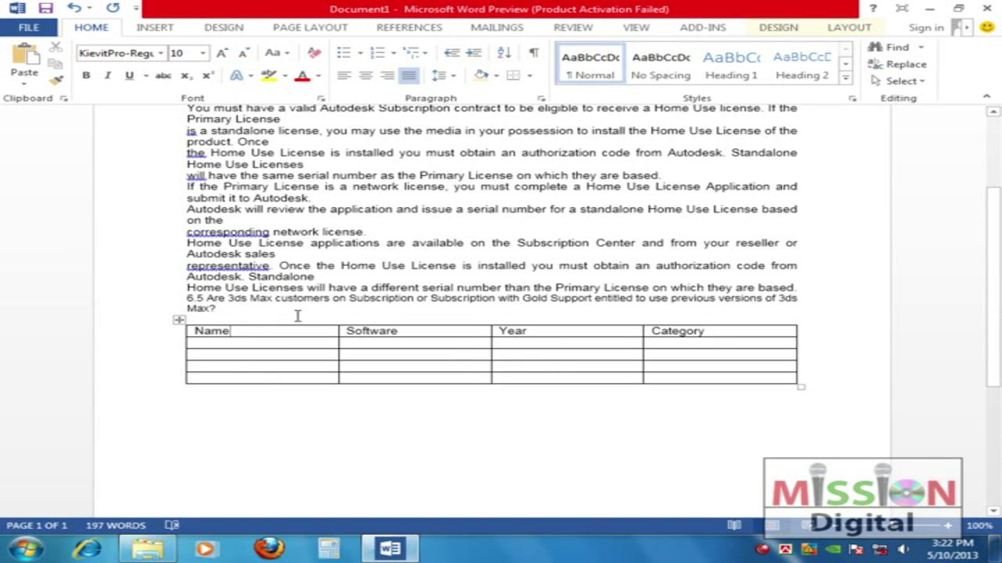
pyautogui.hotkey('ctrl', 'shift', 'd')
pyautogui.moveTo(862, 14)
pyautogui.mouseDown()
pyautogui.moveTo(892, 38)
pyautogui.moveTo(798, 51)
pyautogui.moveTo(751, 32)
pyautogui.moveTo(849, 17)
pyautogui.moveTo(884, 24)
pyautogui.mouseUp()
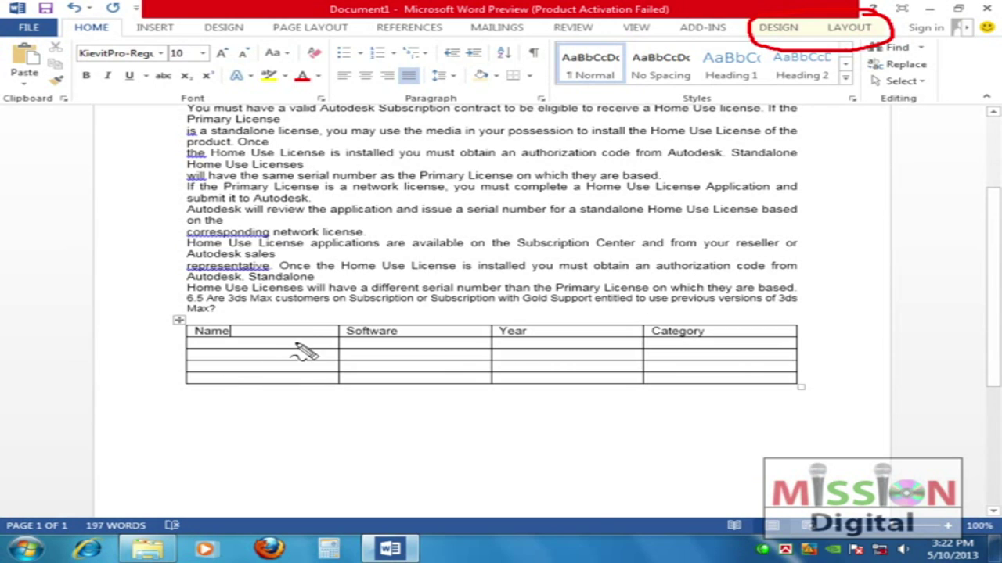
pyautogui.press('Escape')
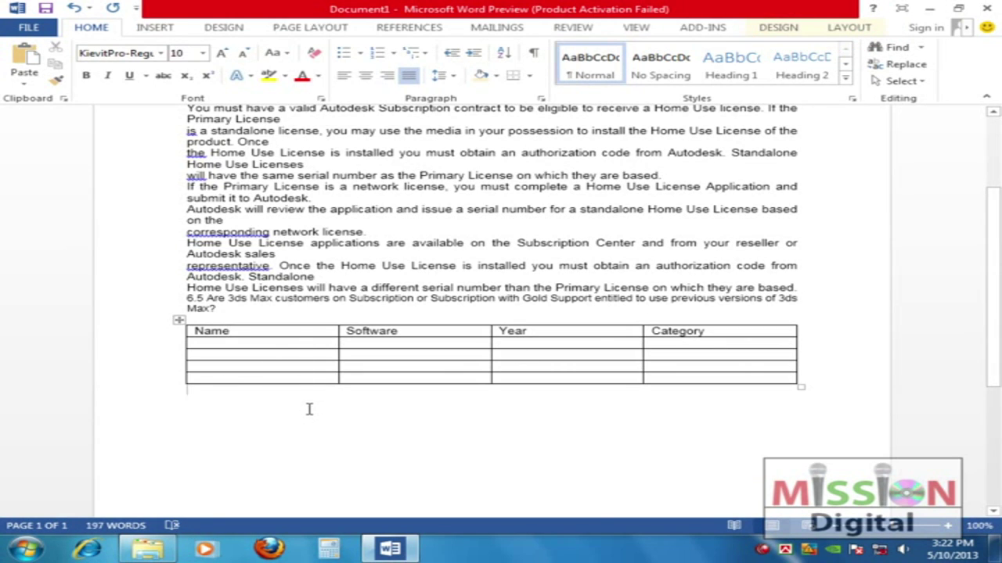
pyautogui.click(309, 408)
pyautogui.hotkey('ctrl', 'shift', 'd')
pyautogui.moveTo(729, 26)
pyautogui.mouseDown()
pyautogui.moveTo(891, 11)
pyautogui.moveTo(730, 43)
pyautogui.moveTo(752, 6)
pyautogui.mouseUp()
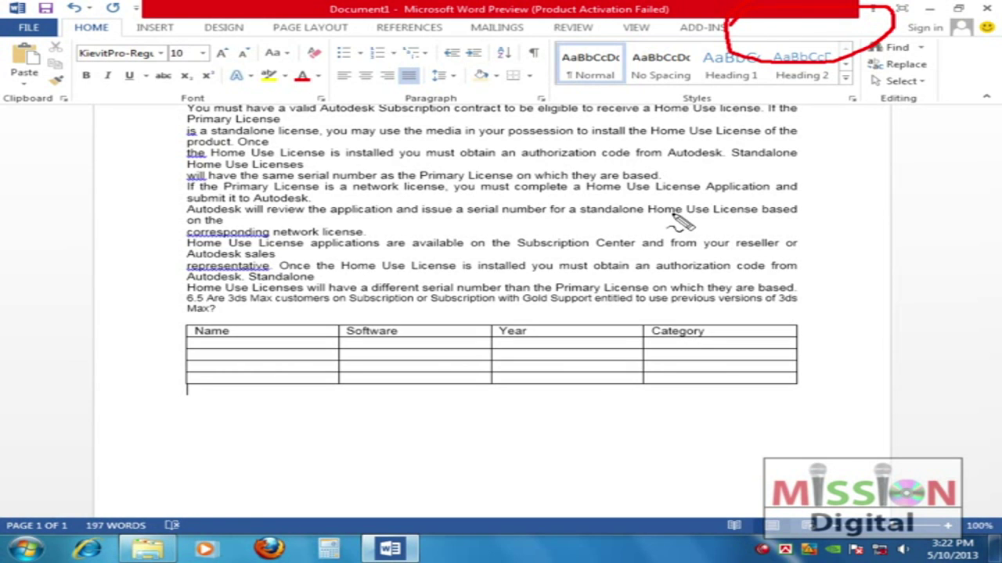
pyautogui.press('Escape')
pyautogui.click(270, 332)
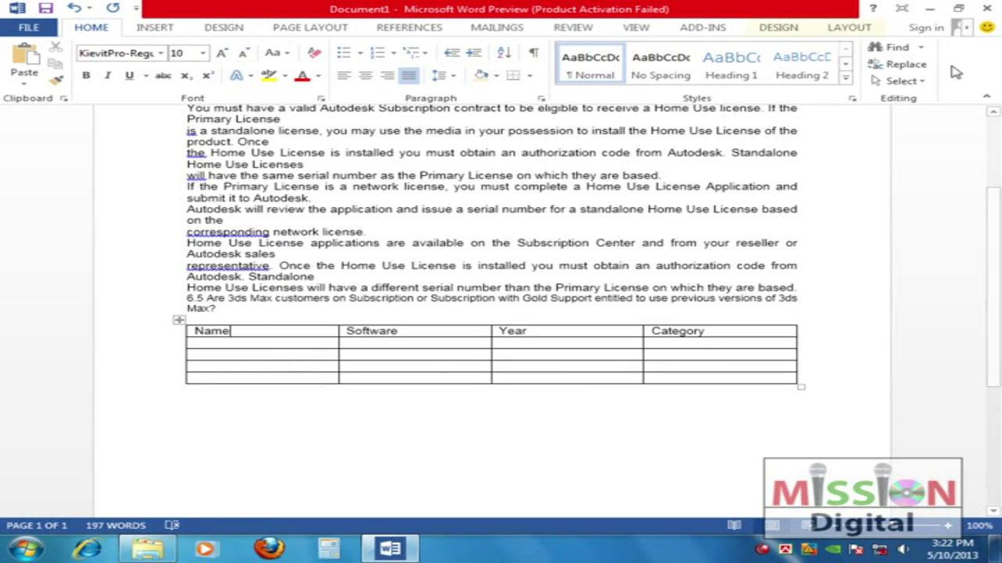
pyautogui.hotkey('ctrl', 'shift', 'd')
pyautogui.moveTo(879, 17)
pyautogui.mouseDown()
pyautogui.moveTo(873, 50)
pyautogui.moveTo(771, 56)
pyautogui.moveTo(806, 15)
pyautogui.moveTo(887, 32)
pyautogui.mouseUp()
pyautogui.press('Escape')
# Look over the table's design options and its row, column, merge, cell size and alignment options
pyautogui.click(771, 31)
pyautogui.click(847, 33)
pyautogui.click(785, 35)
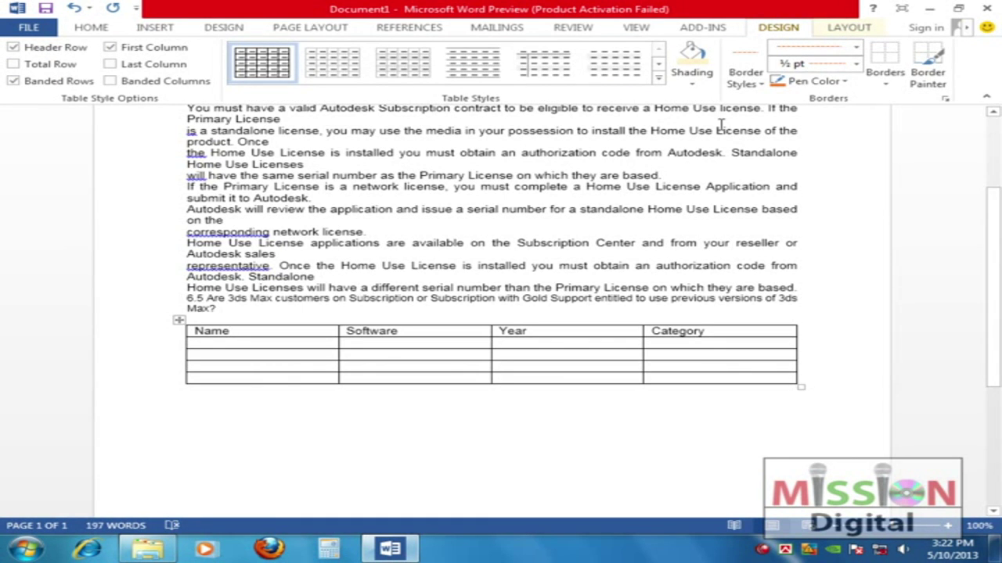
pyautogui.click(843, 28)
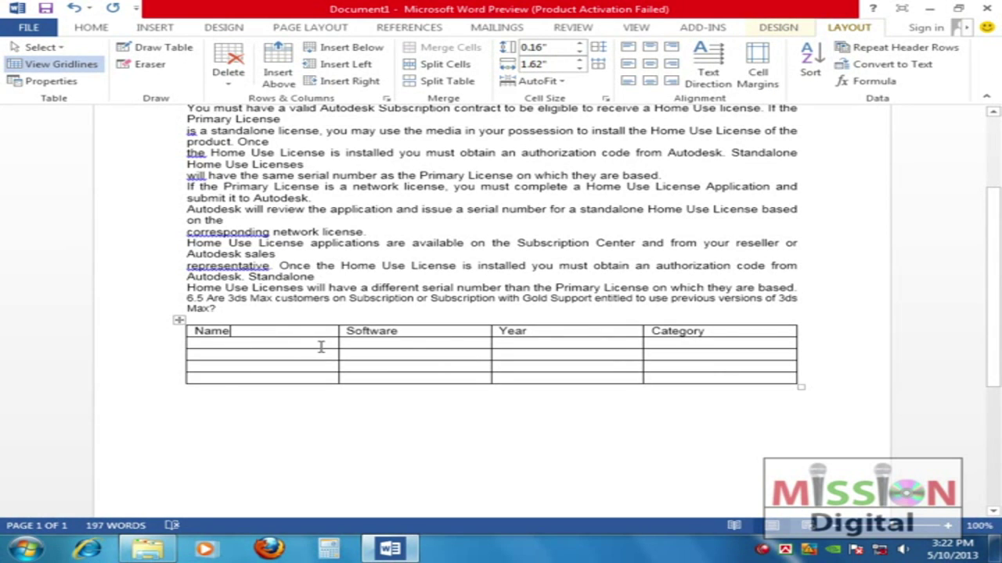
pyautogui.click(778, 27)
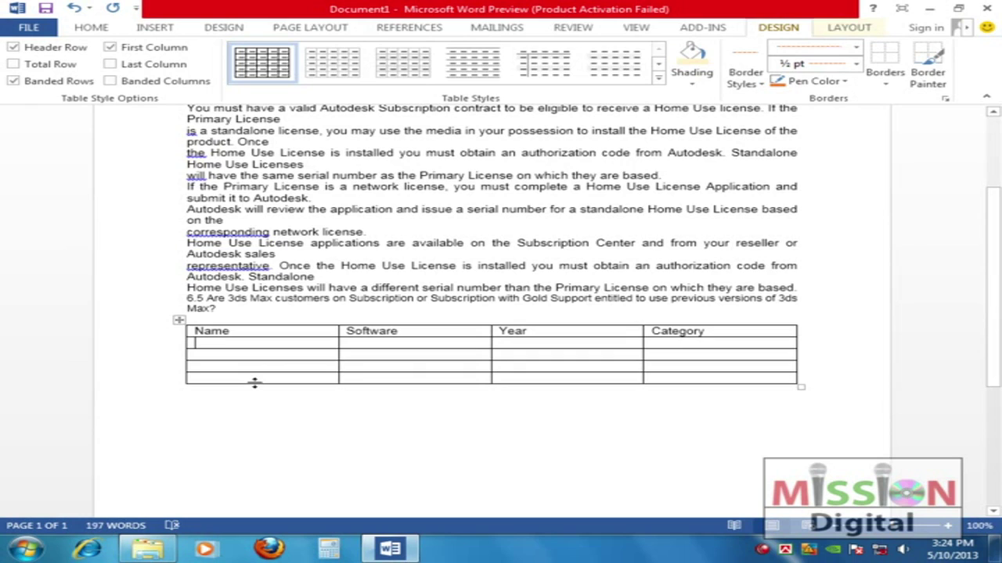
# Try resizing the table by moving its lower row borders, and undo the changes
pyautogui.moveTo(254, 383); pyautogui.dragTo(251, 435)
pyautogui.hotkey('ctrl', 'z')
pyautogui.moveTo(262, 372)
pyautogui.mouseDown()
pyautogui.moveTo(258, 389)
pyautogui.moveTo(263, 371)
pyautogui.mouseUp()
pyautogui.hotkey('ctrl', 'z')
pyautogui.moveTo(338, 351)
pyautogui.mouseDown()
pyautogui.moveTo(284, 353)
pyautogui.moveTo(346, 353)
pyautogui.moveTo(309, 359)
pyautogui.moveTo(337, 357)
pyautogui.mouseUp()
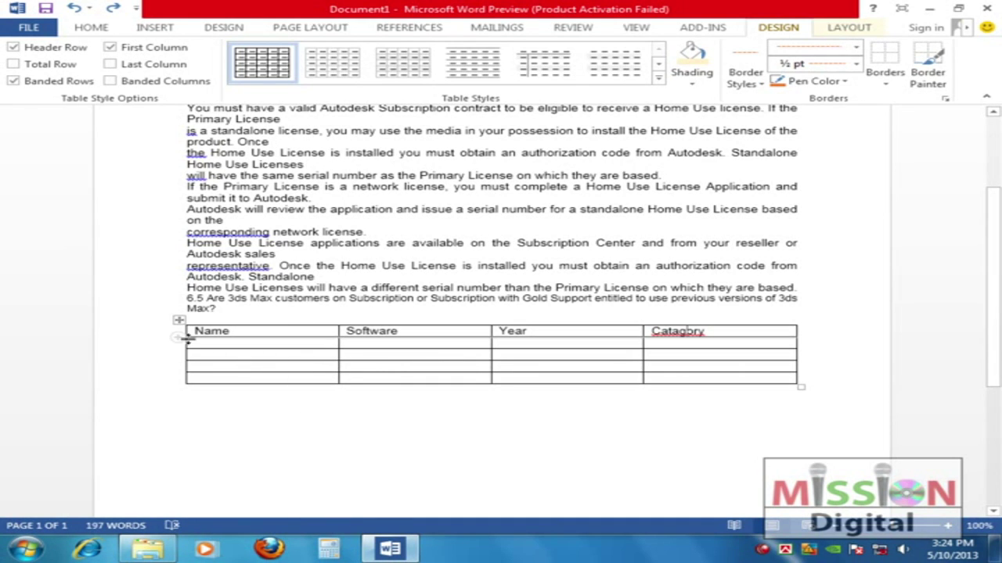
# Insert five empty rows directly below the table's header row
pyautogui.moveTo(177, 342)
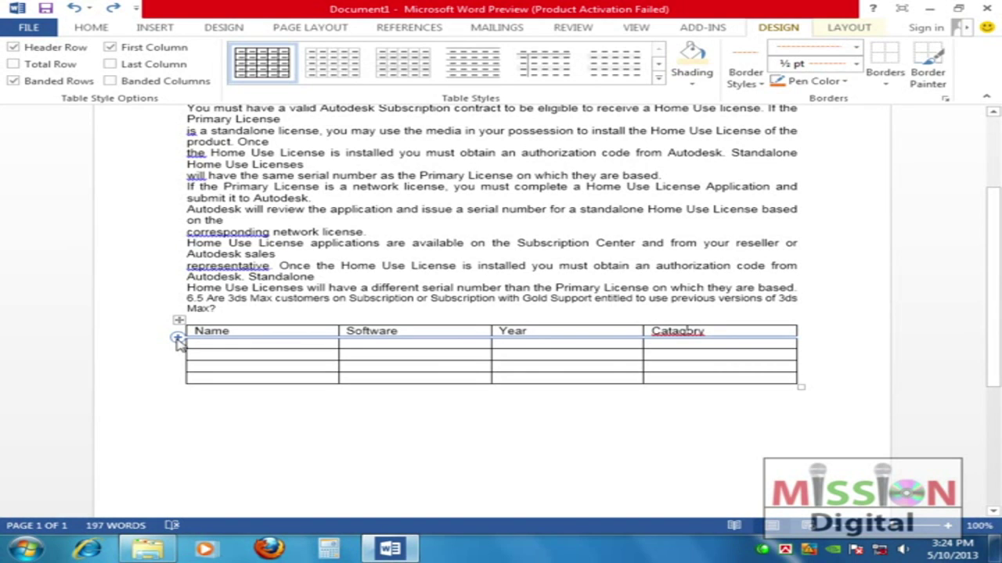
pyautogui.click(178, 340)
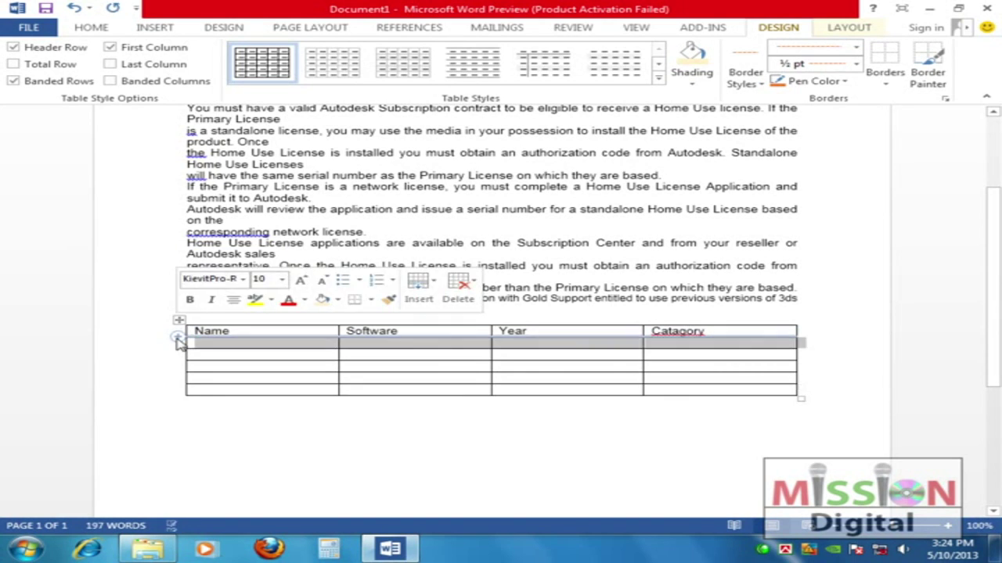
pyautogui.click(178, 341)
pyautogui.click(177, 341)
pyautogui.click(177, 341)
pyautogui.click(178, 342)
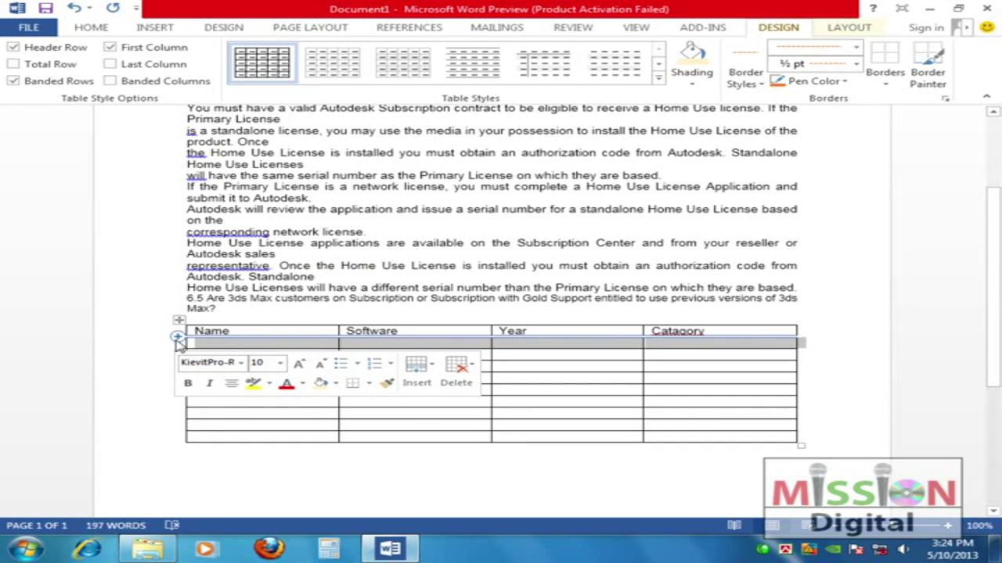
pyautogui.click(332, 335)
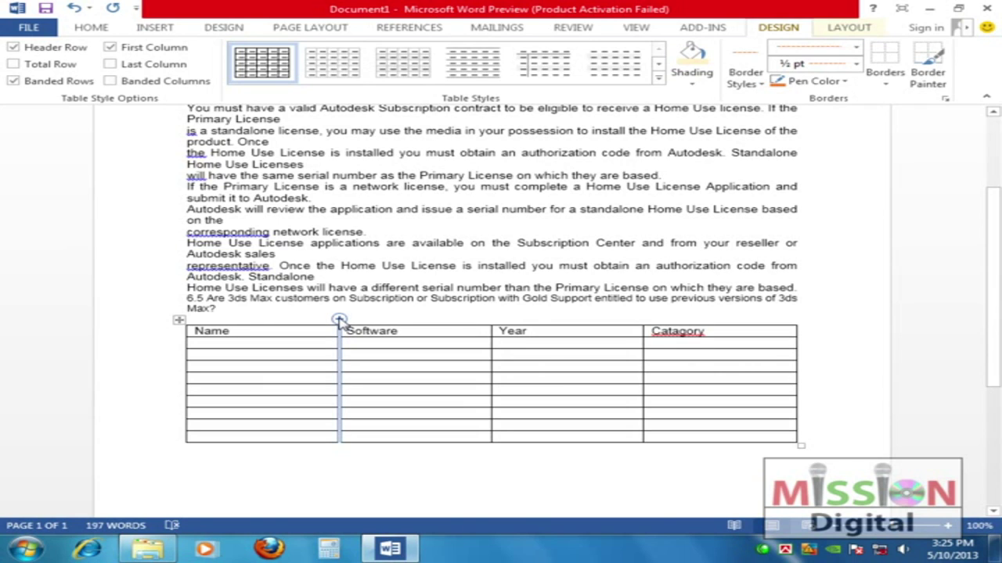
# Insert three empty columns between the Name and Software columns
pyautogui.click(339, 321)
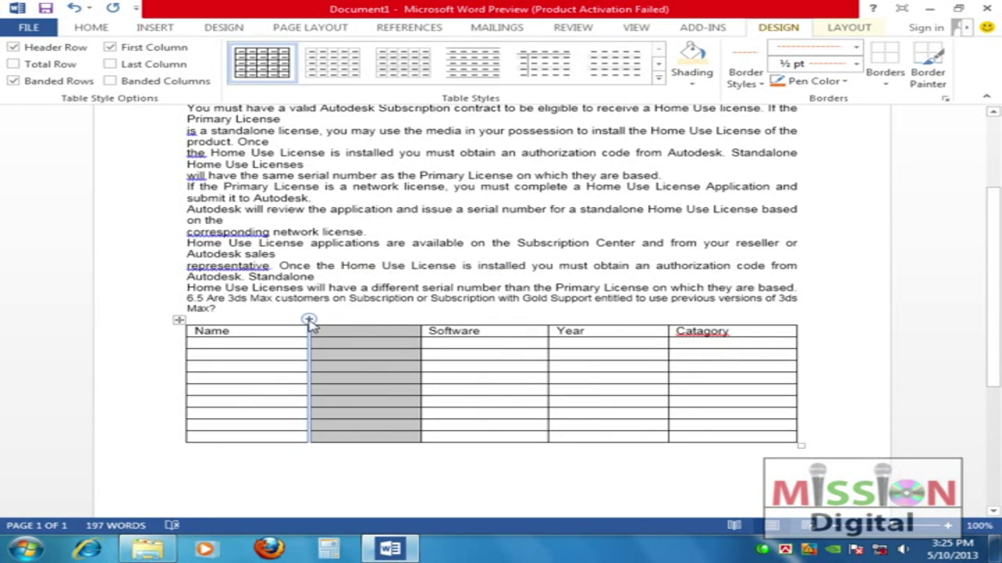
pyautogui.click(307, 320)
pyautogui.click(292, 320)
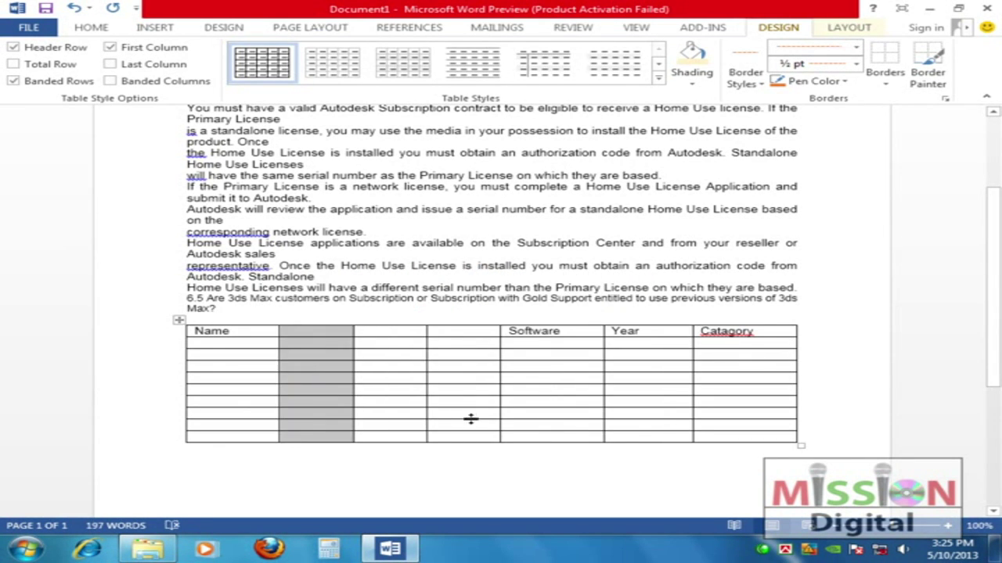
# Undo the column and row insertions to restore the four-column, five-row table
pyautogui.hotkey('ctrl', 'z')
pyautogui.hotkey('ctrl', 'z')
pyautogui.hotkey('ctrl', 'z')
pyautogui.hotkey('ctrl', 'z')
pyautogui.hotkey('ctrl', 'z')
pyautogui.hotkey('ctrl', 'z')
pyautogui.hotkey('ctrl', 'z')
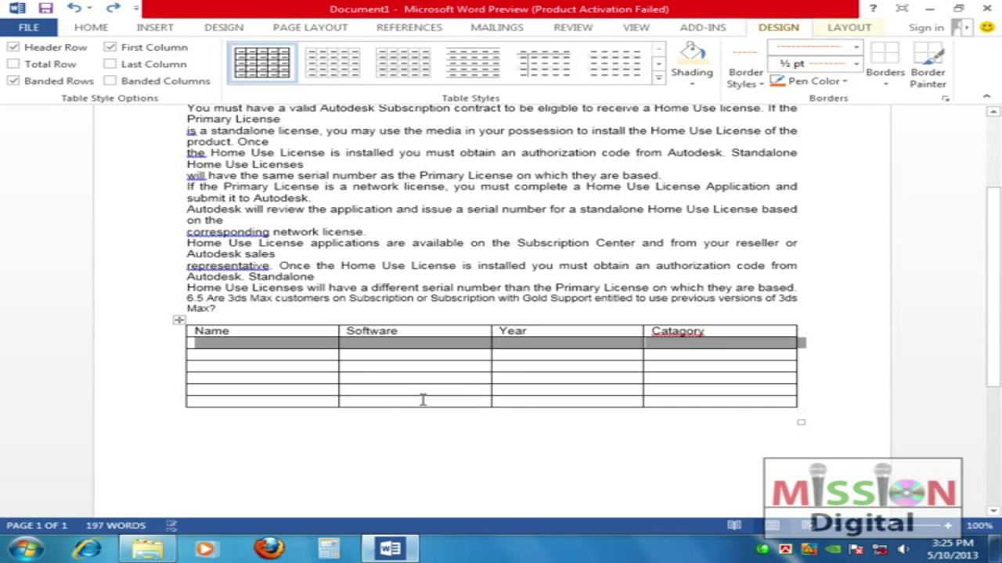
pyautogui.hotkey('ctrl', 'z')
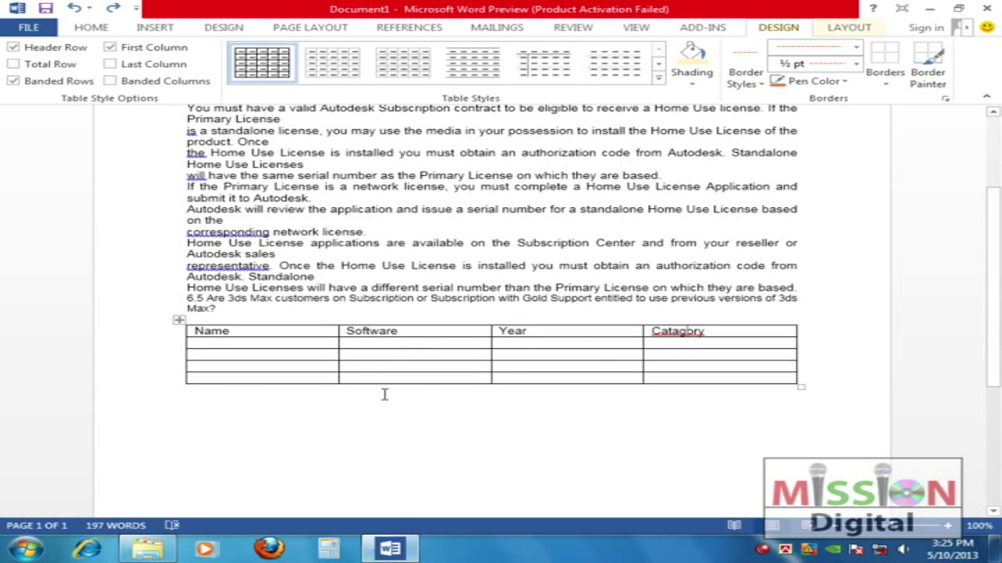
# Replace the misspelled Catagory heading with the suggested spelling Category
pyautogui.rightClick(697, 338)
pyautogui.click(716, 348)
pyautogui.click(699, 363)
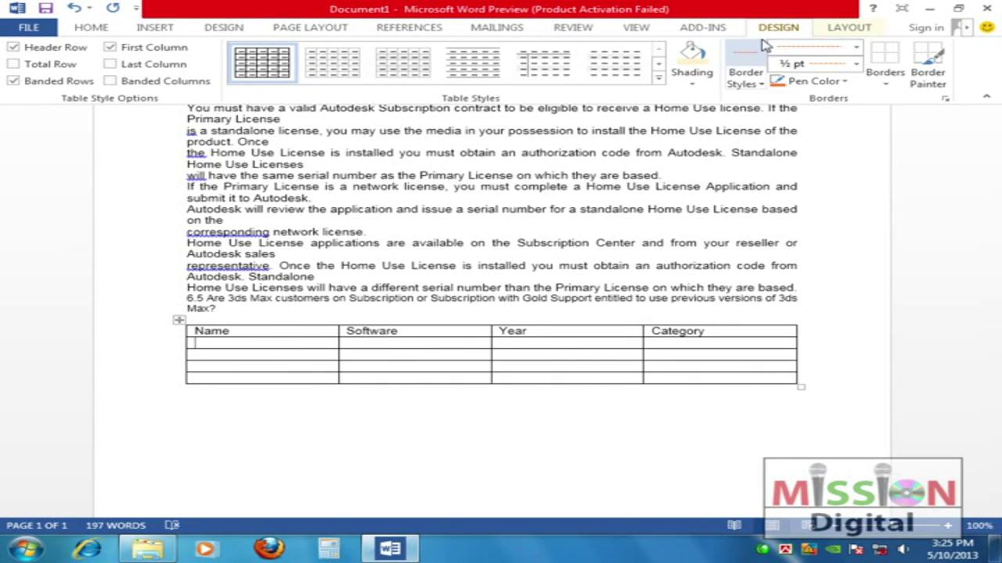
# Leave the table, place the cursor in the third row's first cell, and check the table tools offered there
pyautogui.click(585, 415)
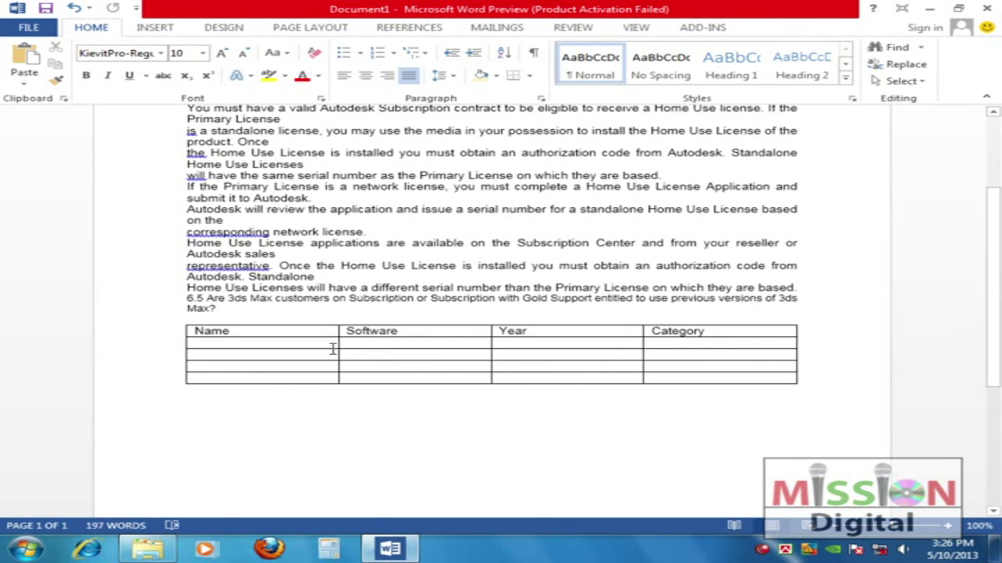
pyautogui.click(304, 355)
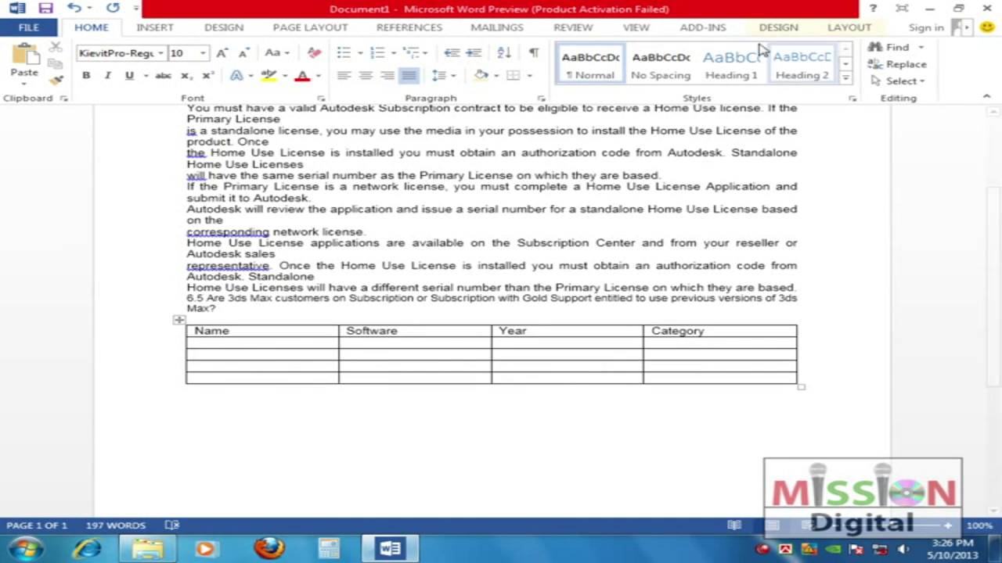
pyautogui.hotkey('ctrl', 'shift', 'd')
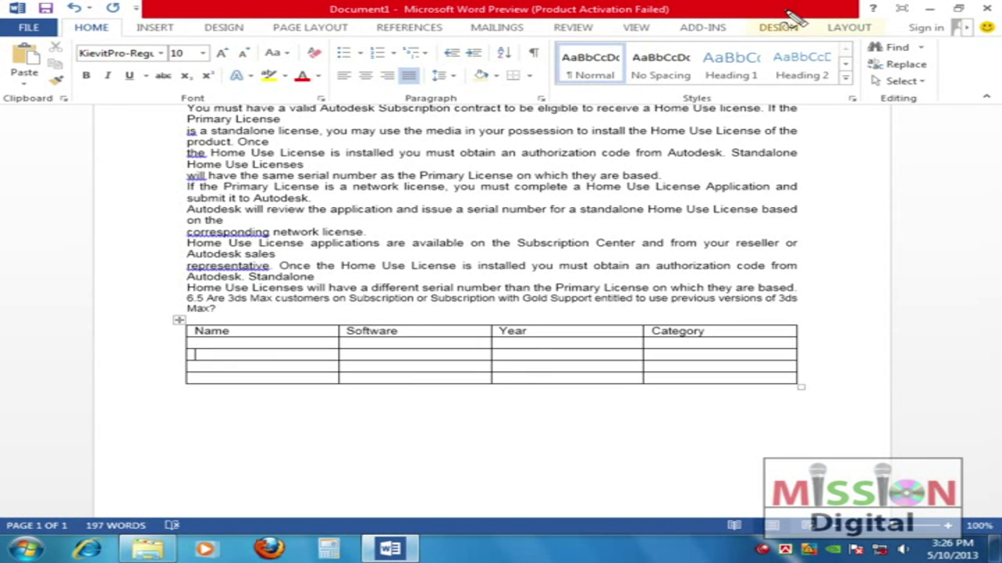
pyautogui.moveTo(785, 11); pyautogui.dragTo(766, 10)
pyautogui.moveTo(831, 17)
pyautogui.mouseDown()
pyautogui.moveTo(876, 31)
pyautogui.moveTo(824, 23)
pyautogui.moveTo(847, 18)
pyautogui.mouseUp()
pyautogui.press('Escape')
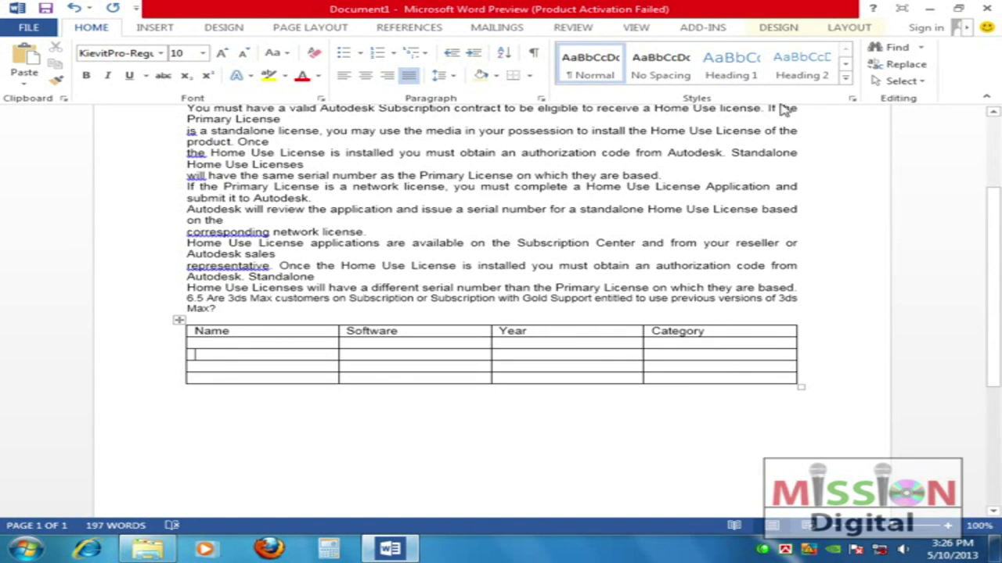
# Select the table's header row from Name to Category and shade it light gold
pyautogui.click(774, 29)
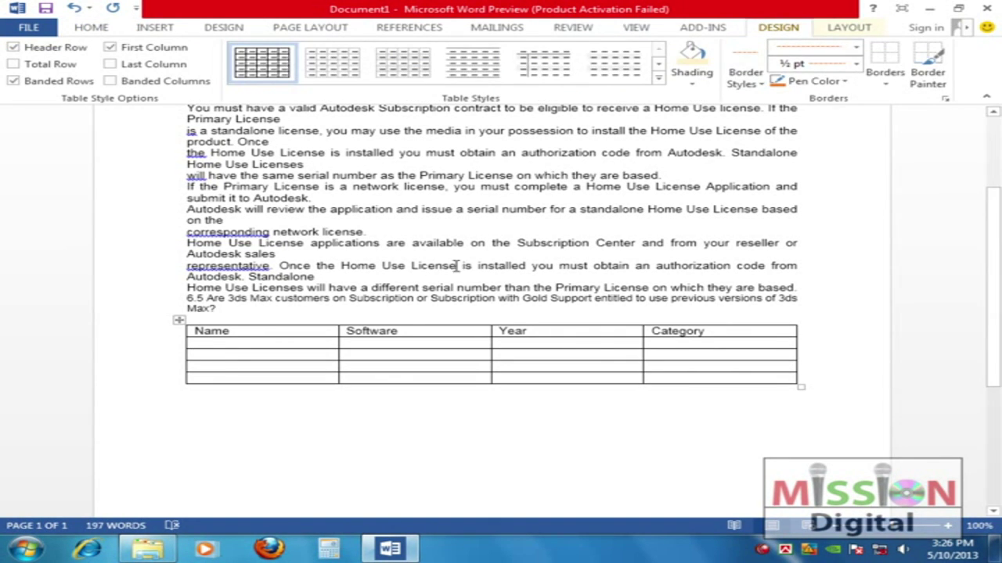
pyautogui.click(188, 331)
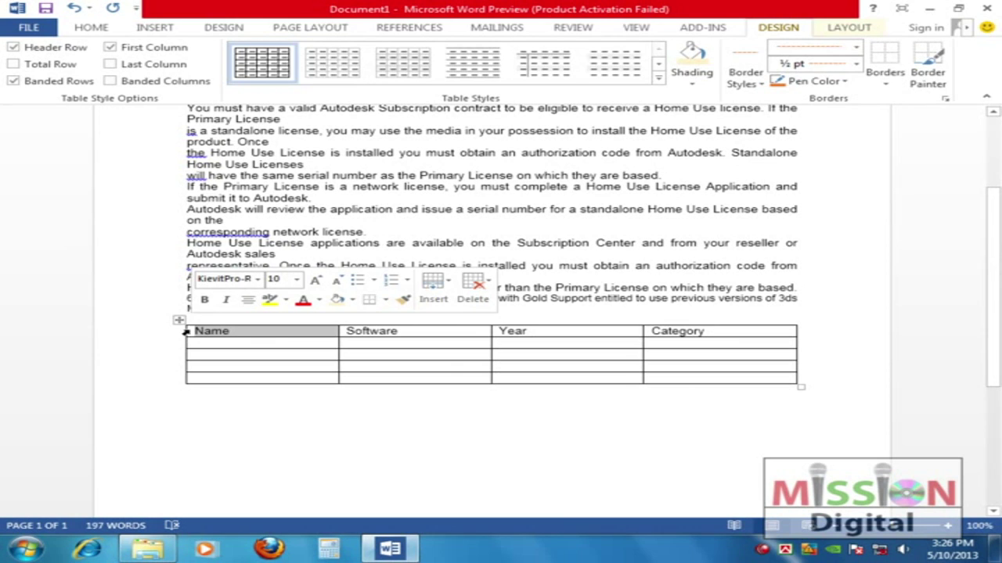
pyautogui.click(252, 323)
pyautogui.click(239, 332)
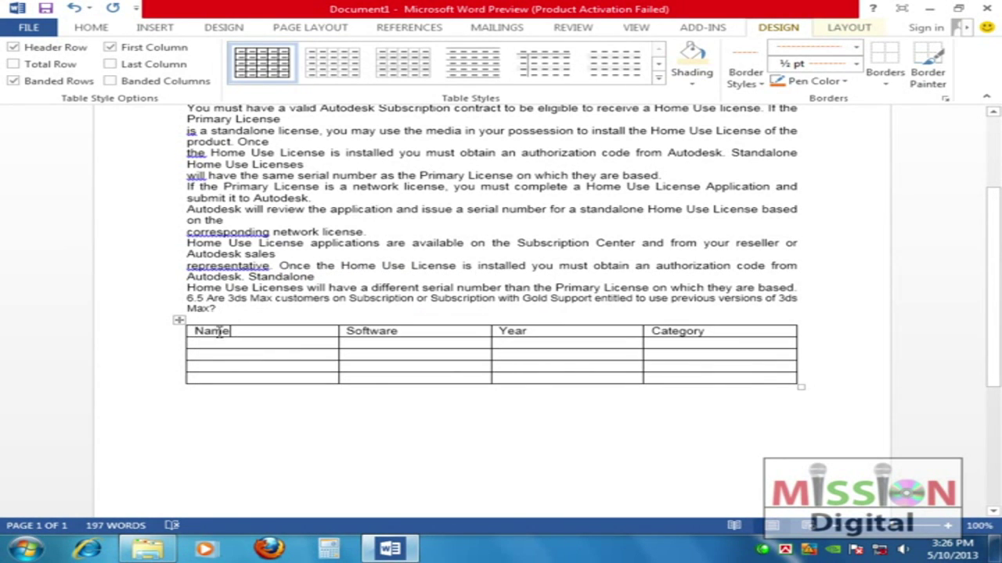
pyautogui.moveTo(197, 332); pyautogui.dragTo(704, 335)
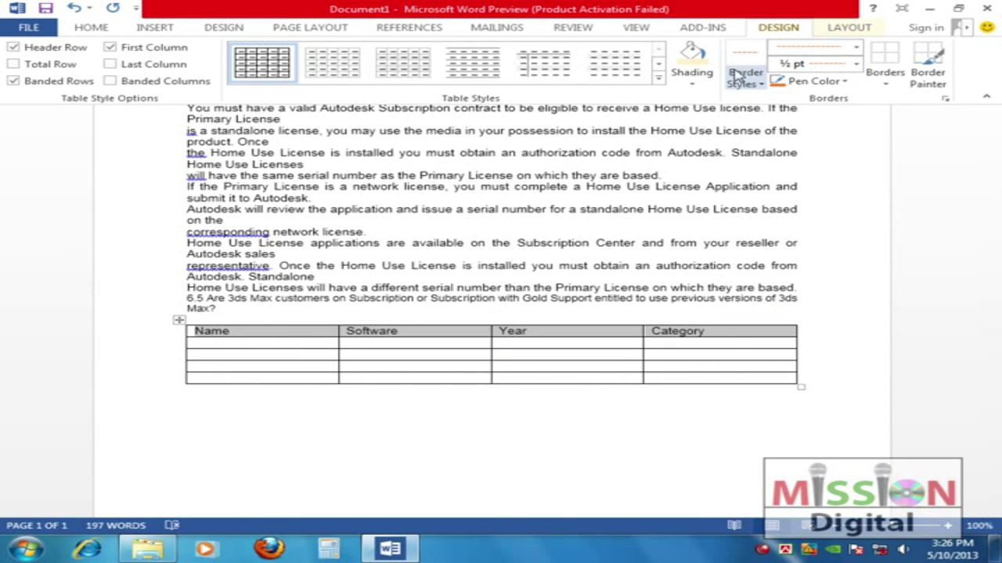
pyautogui.click(692, 82)
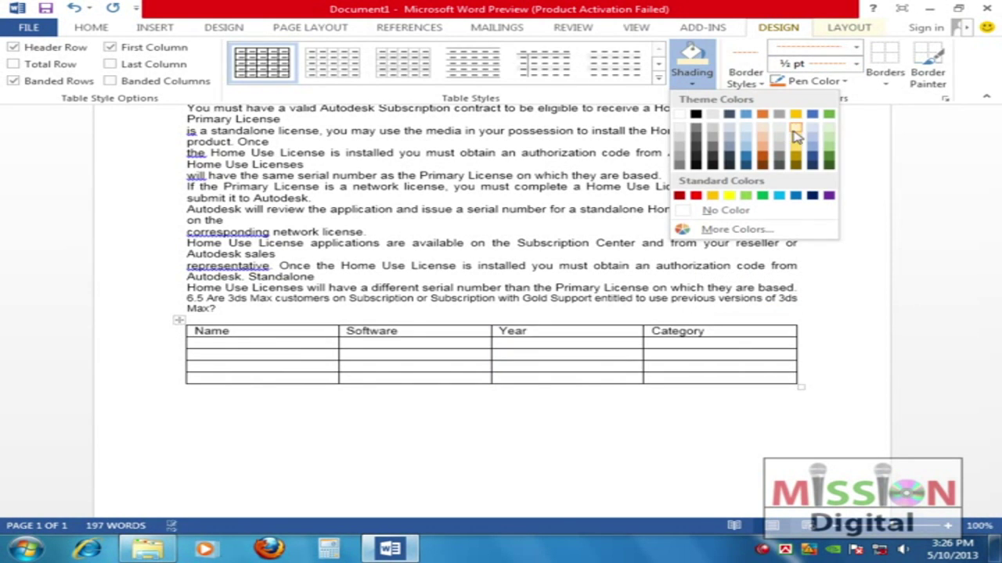
pyautogui.click(795, 132)
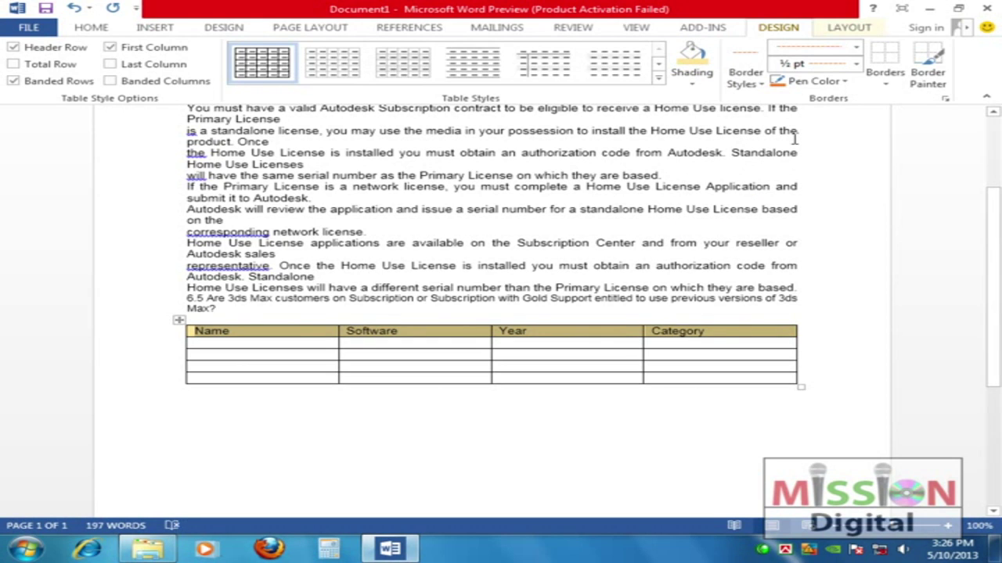
# Select the four empty rows below the header and shade them light blue
pyautogui.click(714, 333)
pyautogui.moveTo(208, 342); pyautogui.dragTo(724, 371)
pyautogui.click(693, 89)
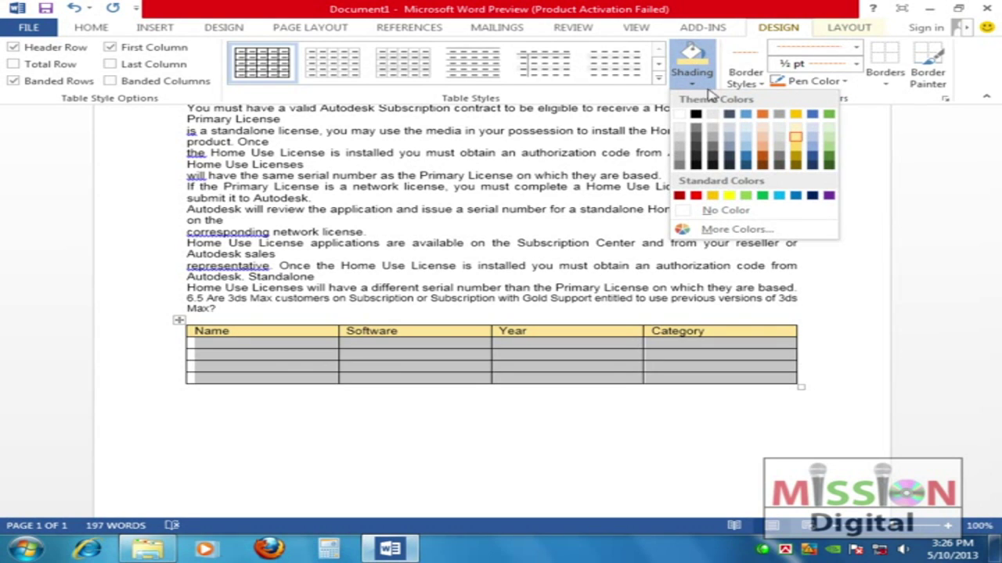
pyautogui.click(812, 138)
pyautogui.click(707, 346)
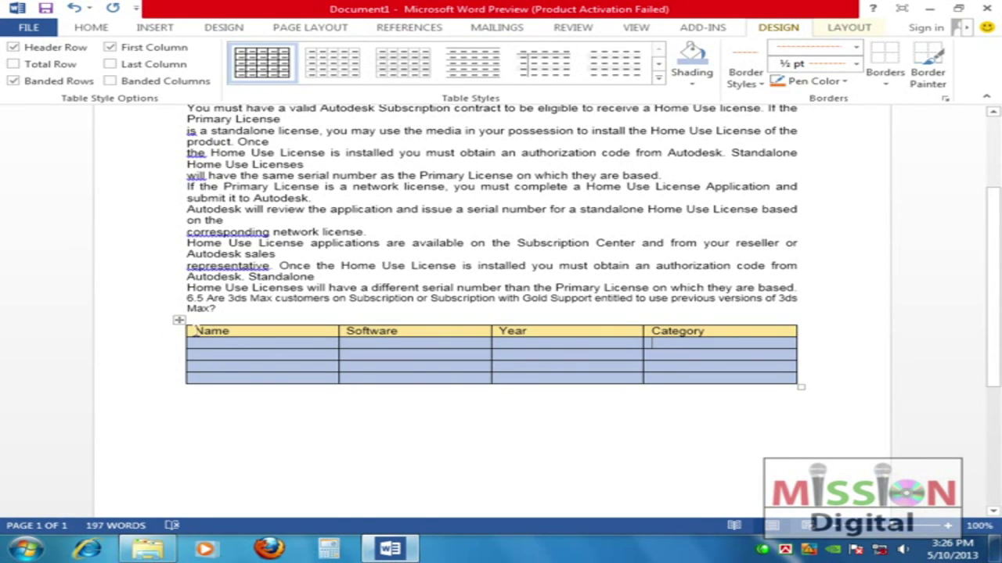
# Try a dark blue grid table style with banded rows on the whole table, and undo it
pyautogui.moveTo(197, 332); pyautogui.dragTo(699, 375)
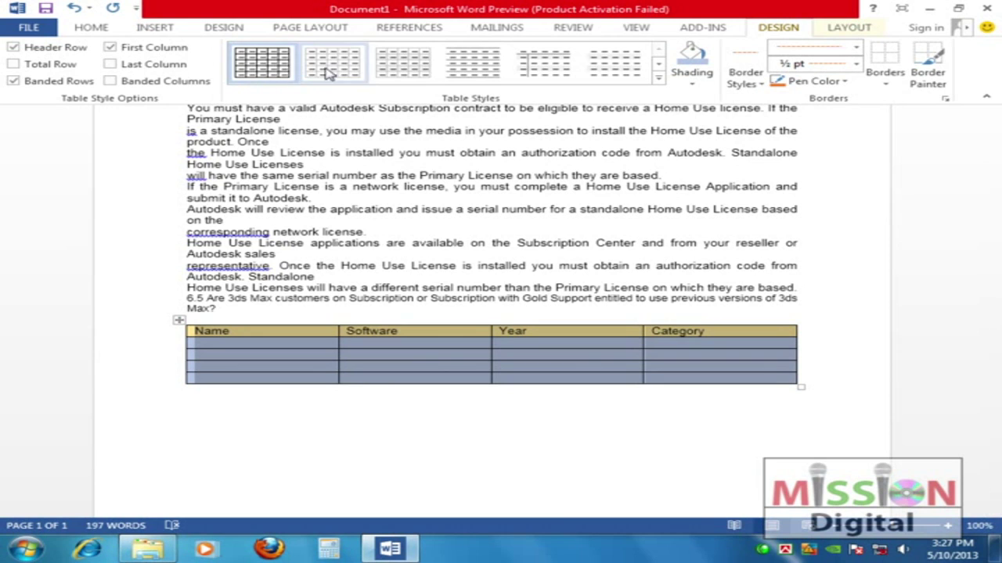
pyautogui.click(658, 81)
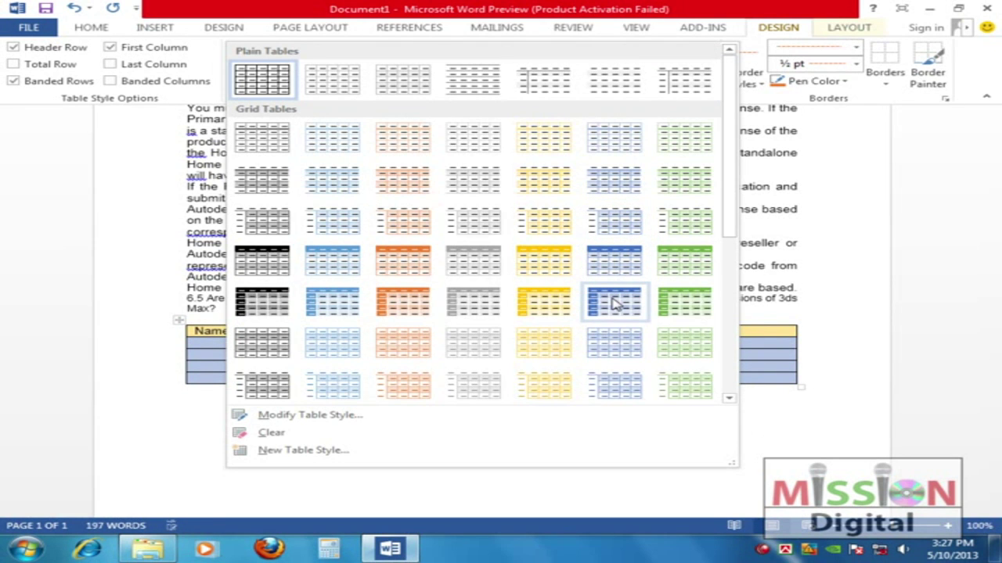
pyautogui.moveTo(723, 223)
pyautogui.mouseDown()
pyautogui.moveTo(720, 389)
pyautogui.moveTo(730, 217)
pyautogui.mouseUp()
pyautogui.click(607, 310)
pyautogui.click(463, 338)
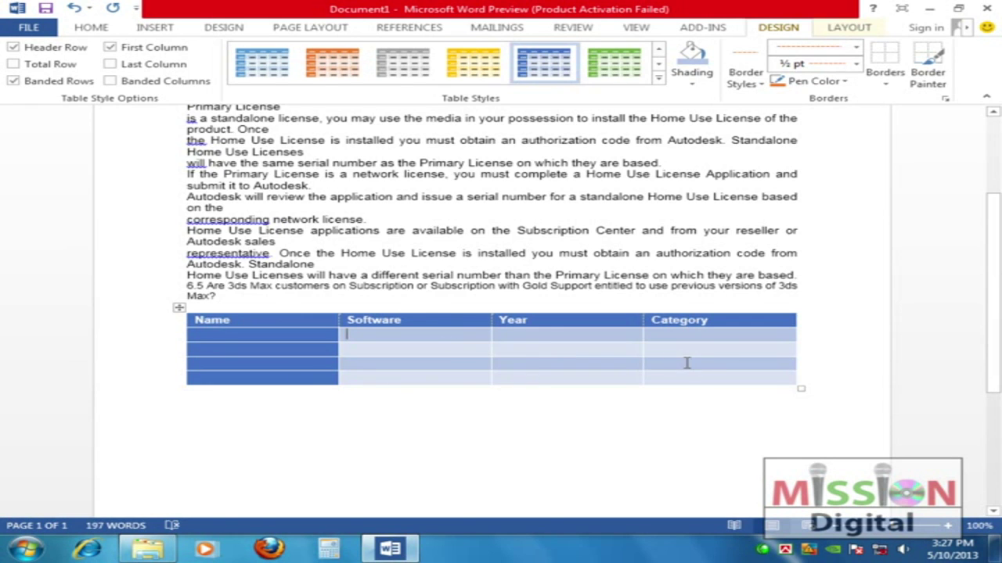
pyautogui.scroll(2, 686, 363)
pyautogui.hotkey('ctrl', 'z')
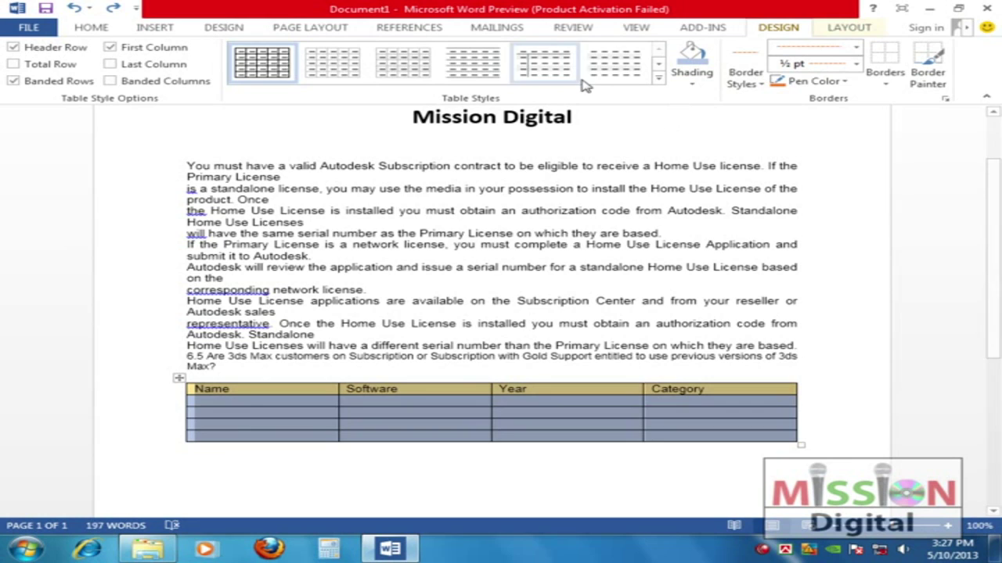
# Select the whole table and apply the orange double-line ½ pt border style to all its borders
pyautogui.click(462, 389)
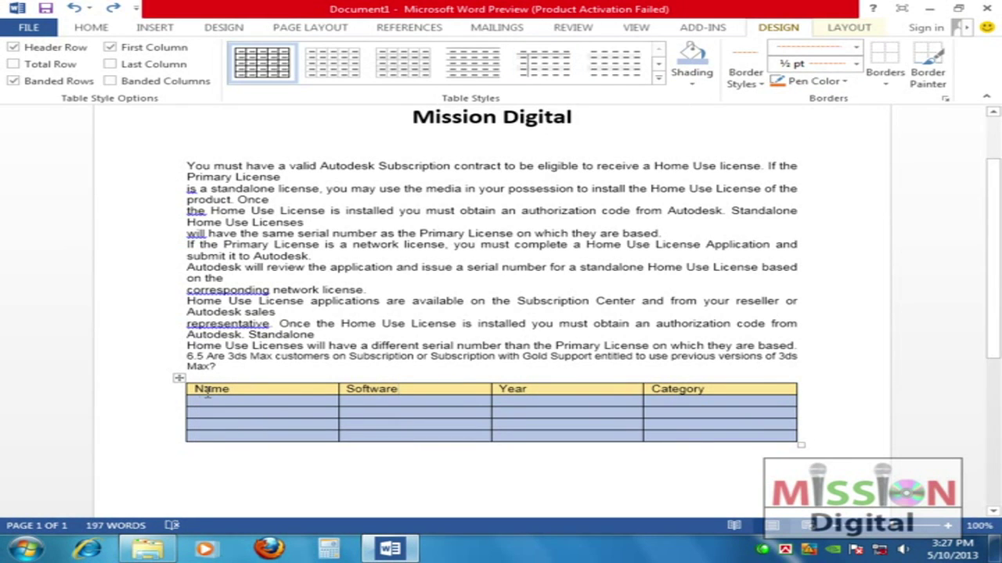
pyautogui.moveTo(198, 389); pyautogui.dragTo(710, 432)
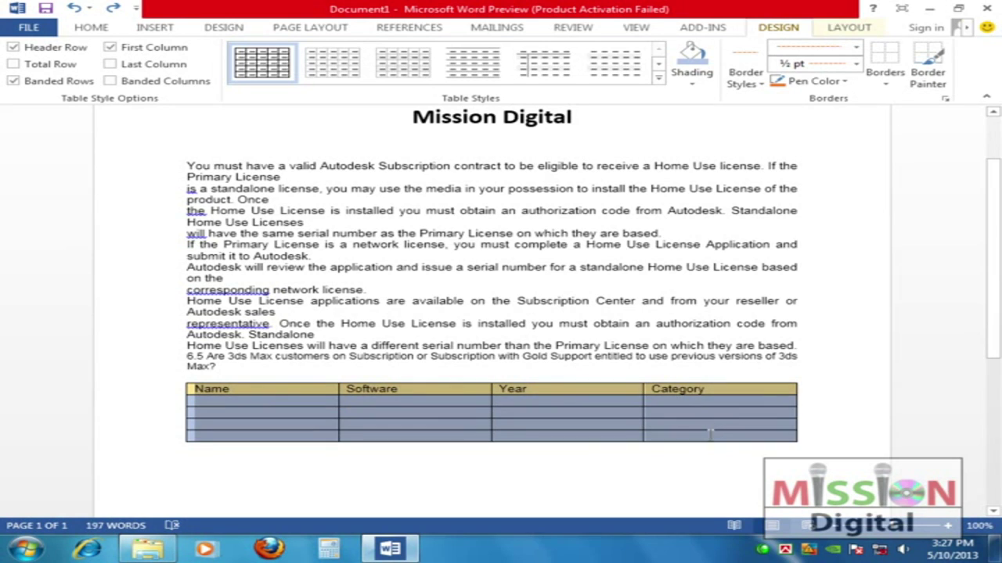
pyautogui.click(760, 84)
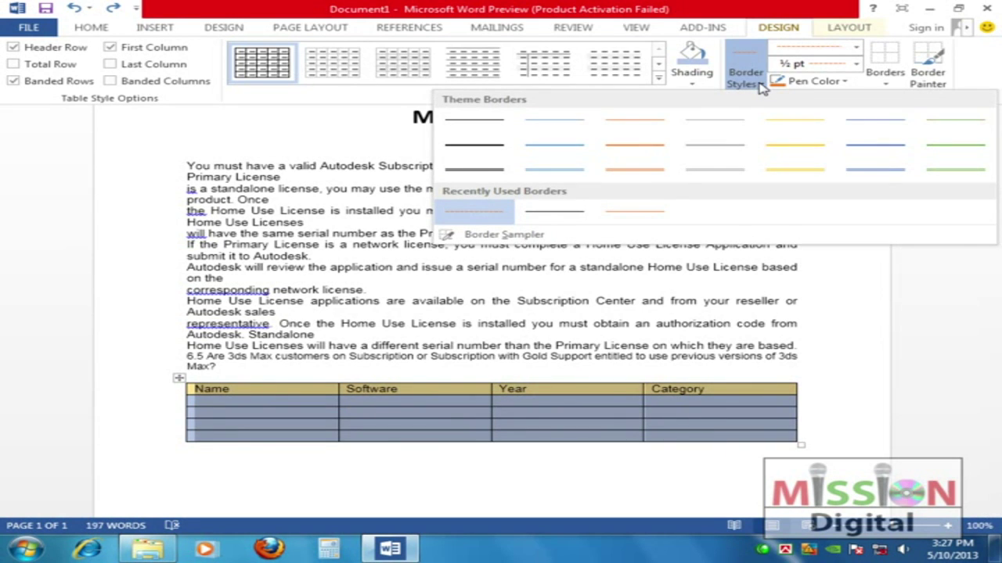
pyautogui.click(646, 176)
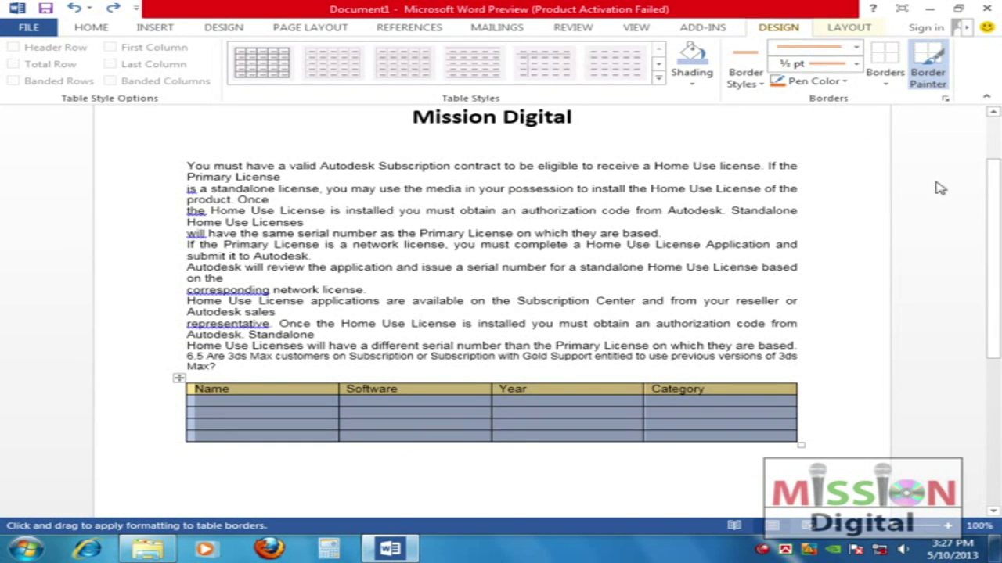
pyautogui.moveTo(199, 378); pyautogui.dragTo(767, 375)
pyautogui.click(845, 82)
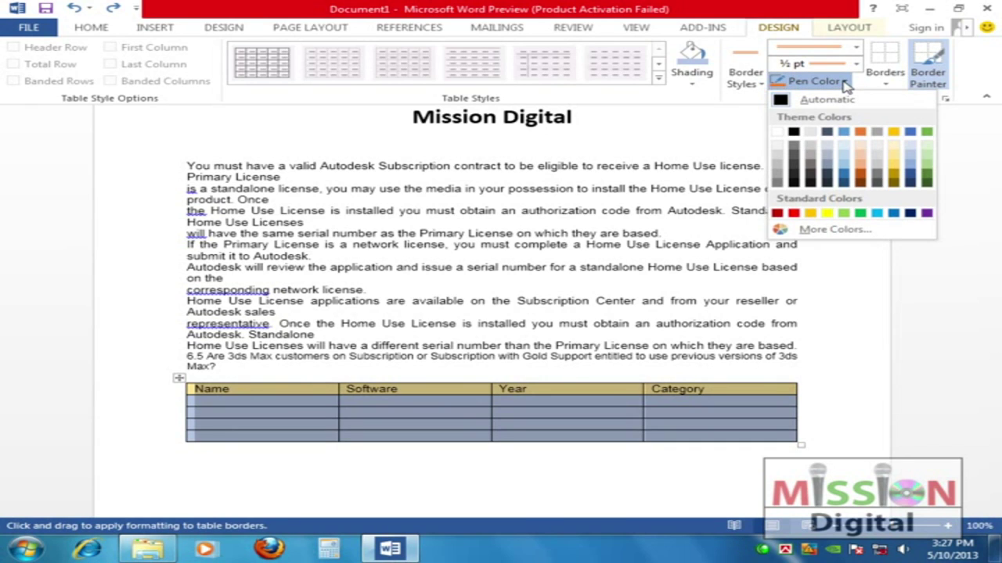
pyautogui.click(863, 87)
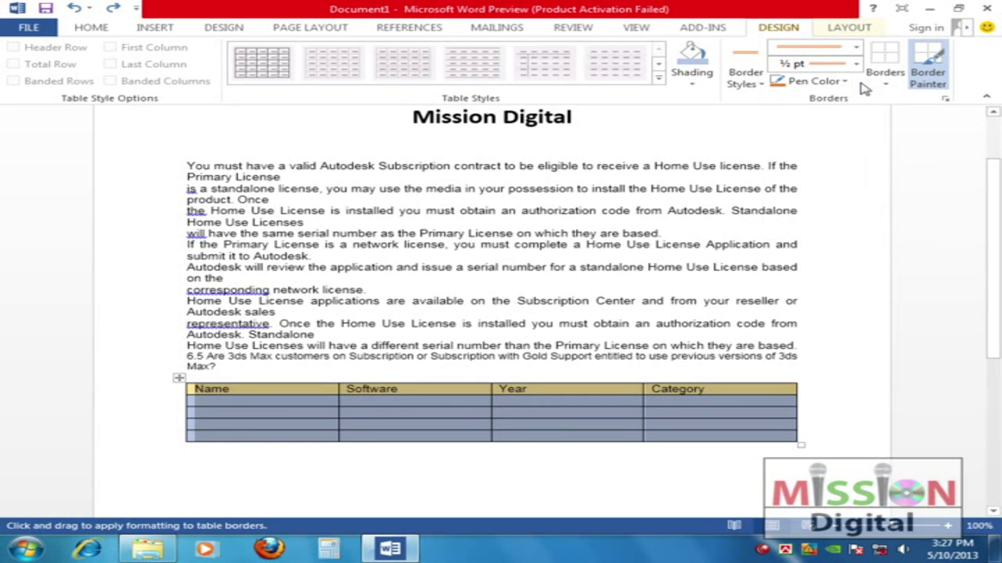
pyautogui.click(887, 84)
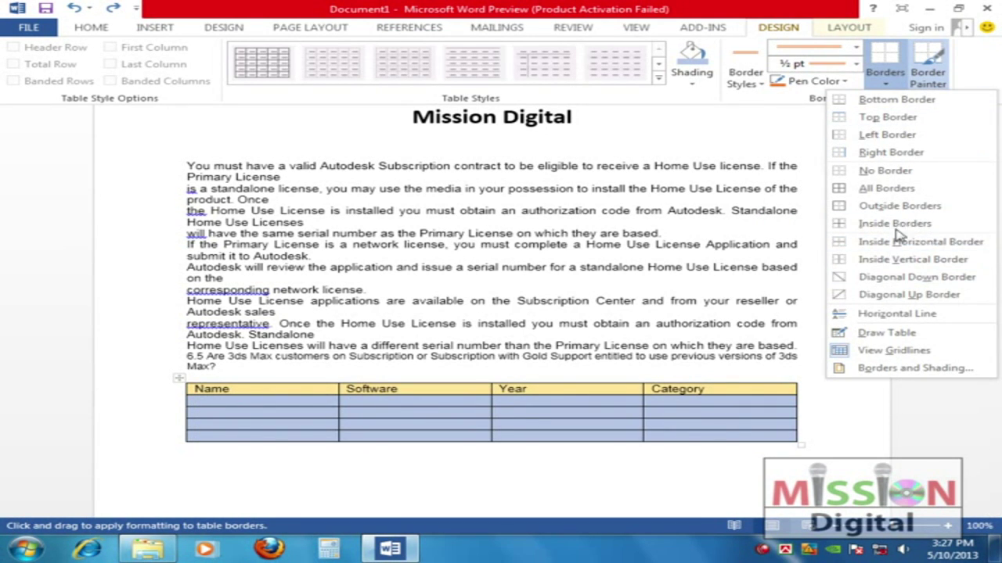
pyautogui.click(887, 189)
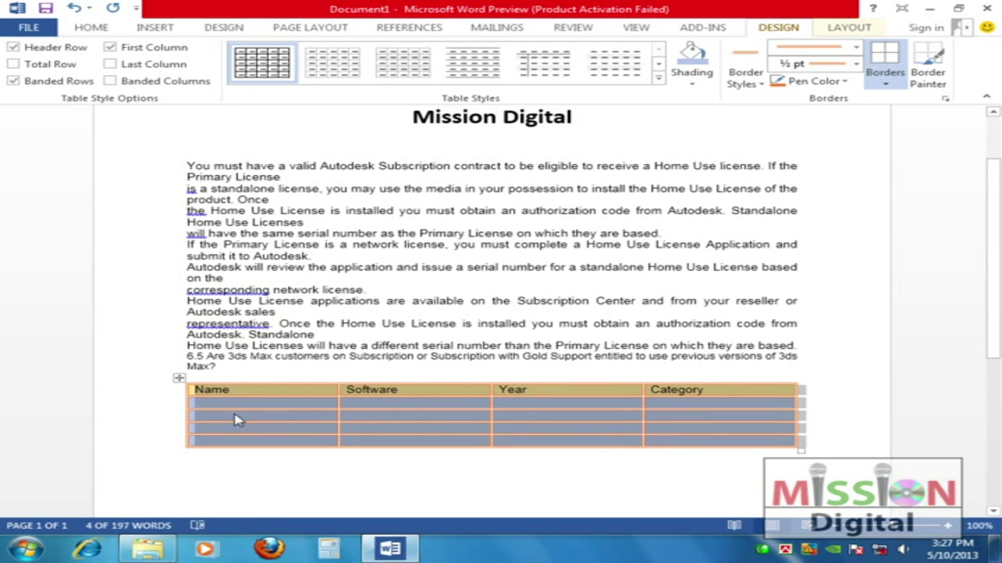
pyautogui.click(199, 403)
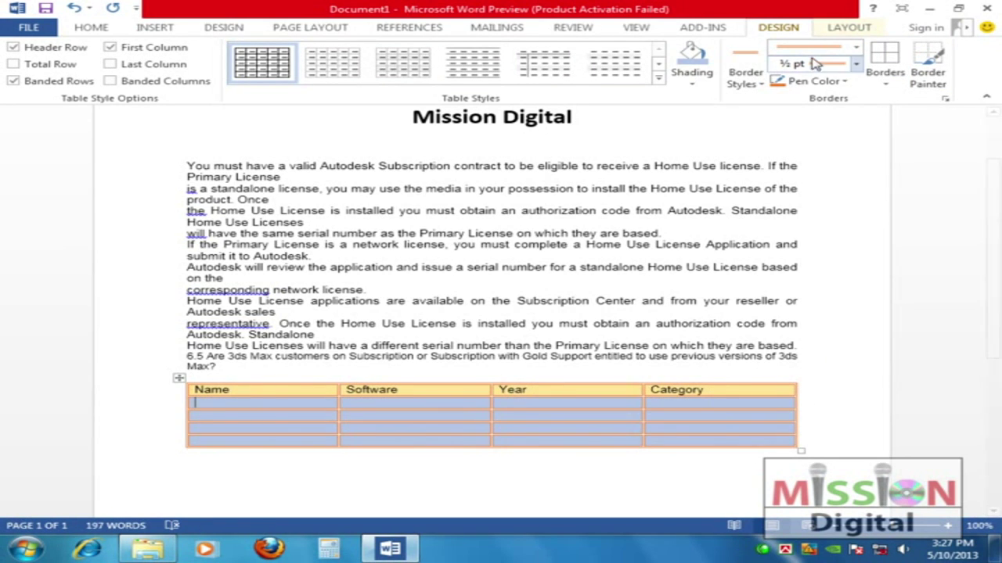
# Try orange double-wavy ¾ pt lines on all the table's borders, and undo both these and the orange double-line borders
pyautogui.moveTo(198, 390)
pyautogui.mouseDown()
pyautogui.moveTo(626, 414)
pyautogui.moveTo(791, 442)
pyautogui.mouseUp()
pyautogui.click(856, 47)
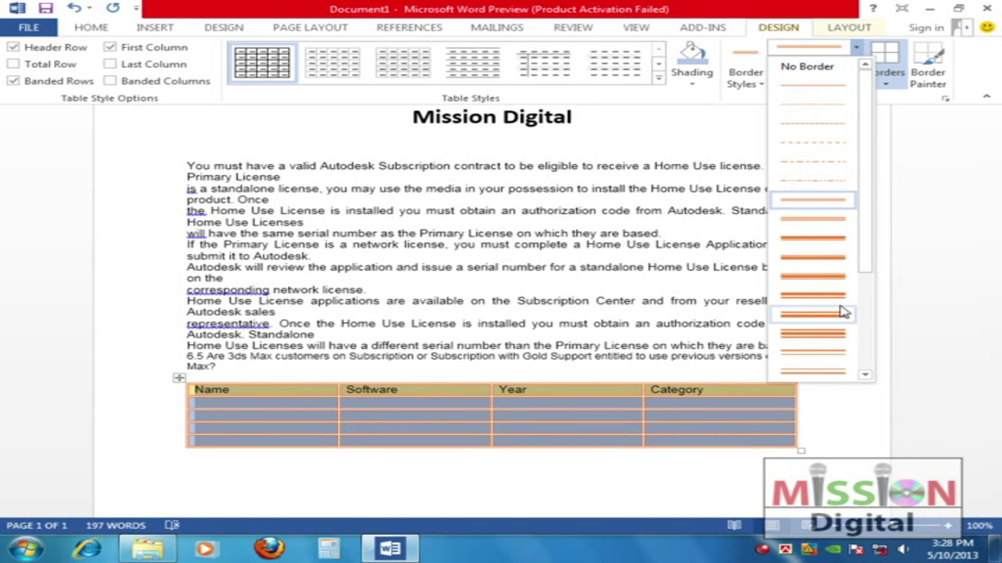
pyautogui.moveTo(865, 260); pyautogui.dragTo(865, 356)
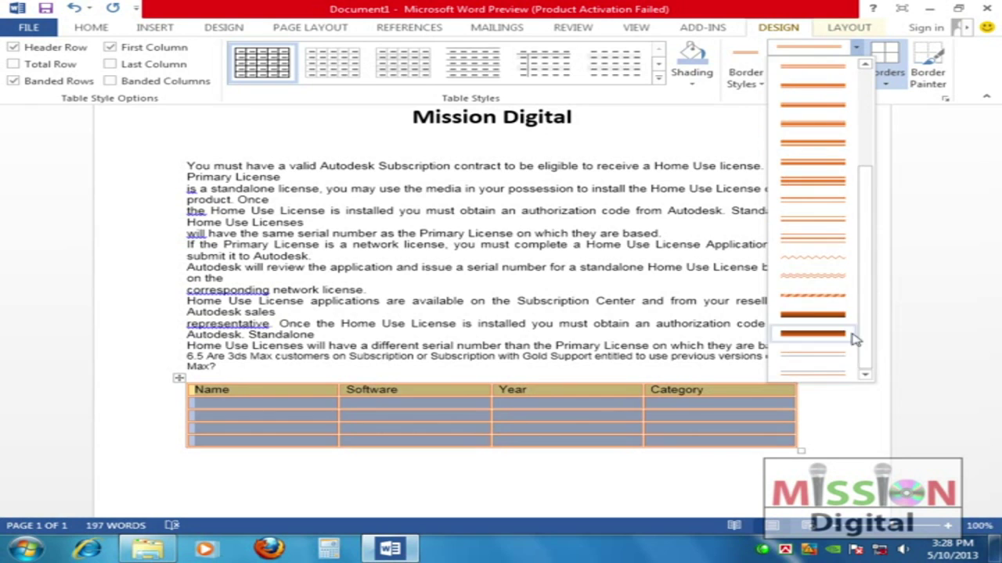
pyautogui.click(832, 280)
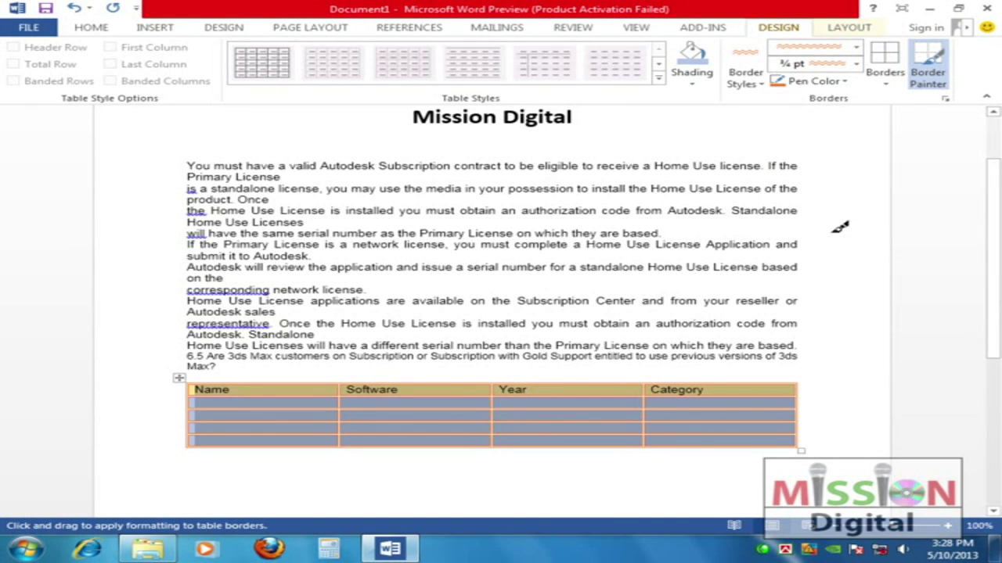
pyautogui.click(884, 75)
pyautogui.click(892, 194)
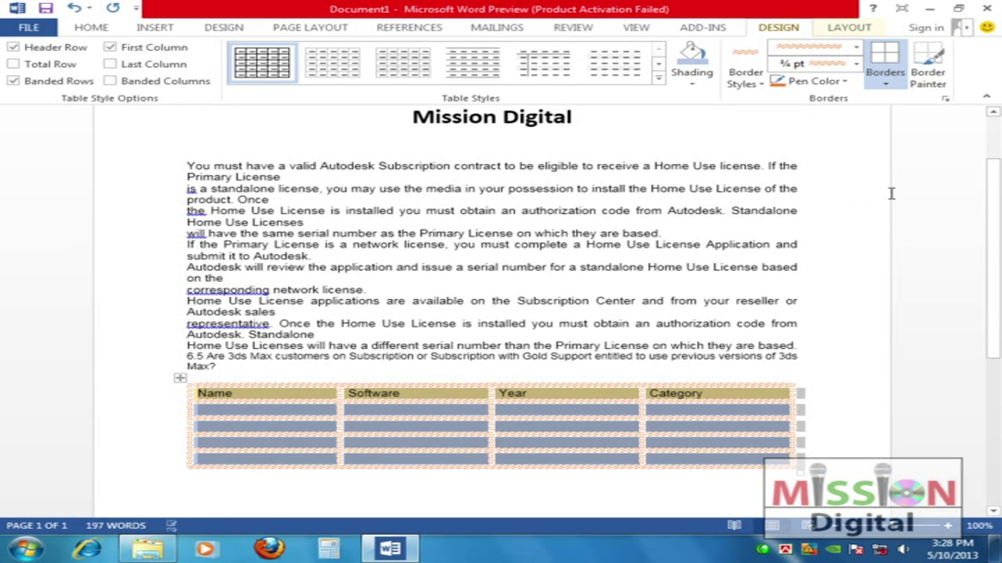
pyautogui.click(302, 399)
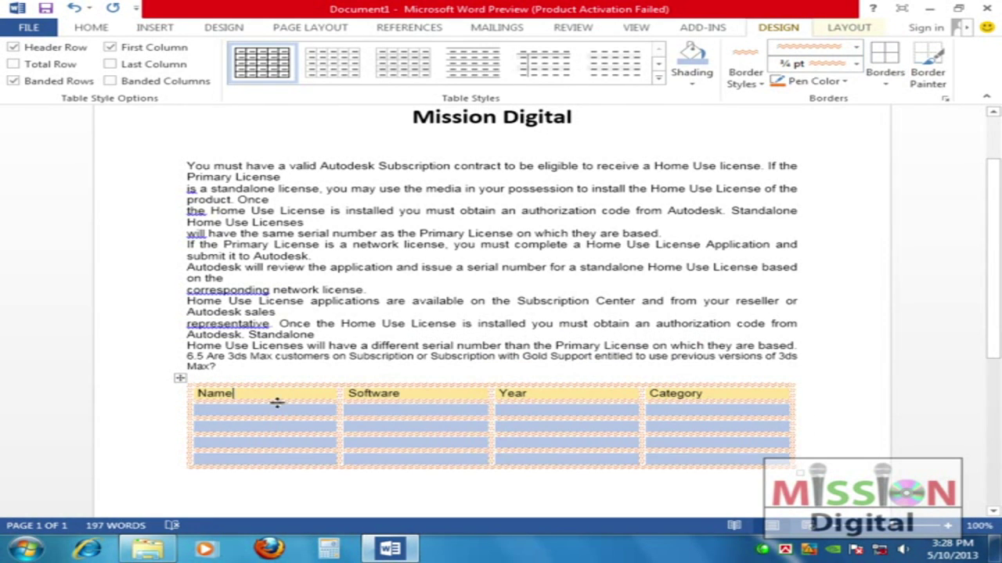
pyautogui.hotkey('ctrl', 'z')
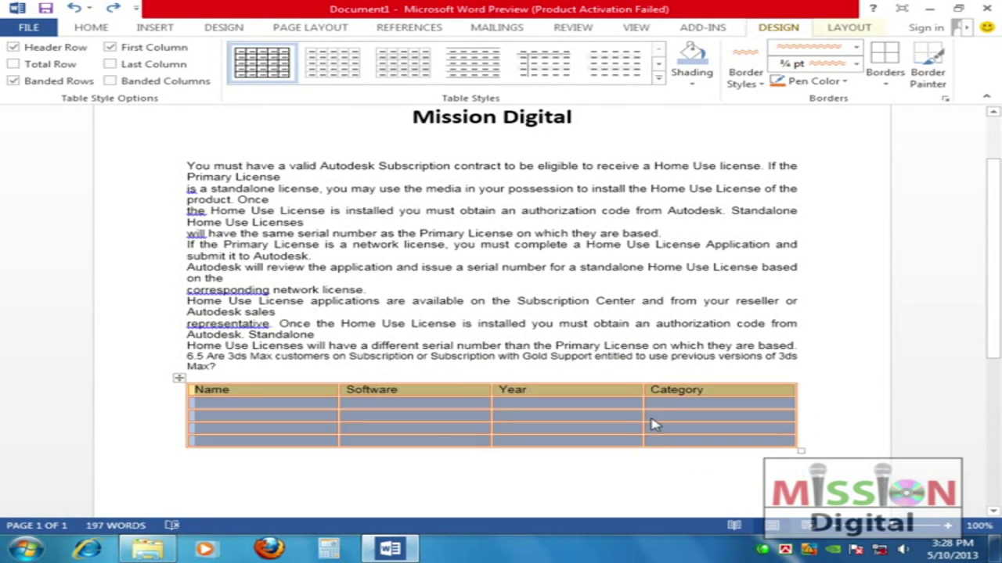
# Apply the orange double-wavy ¾ pt line to only the selected table's top border
pyautogui.click(887, 84)
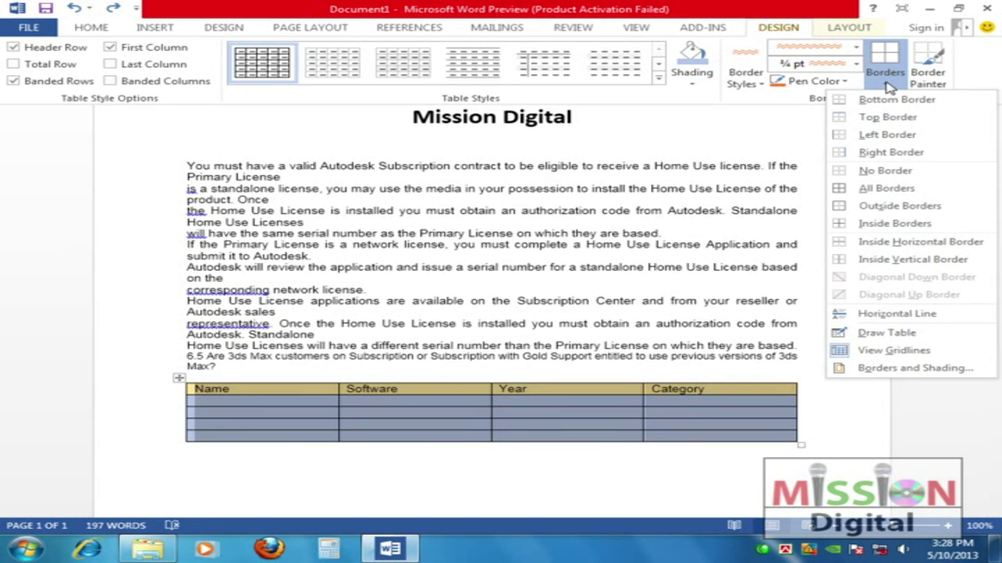
pyautogui.click(855, 49)
pyautogui.click(856, 50)
pyautogui.click(886, 79)
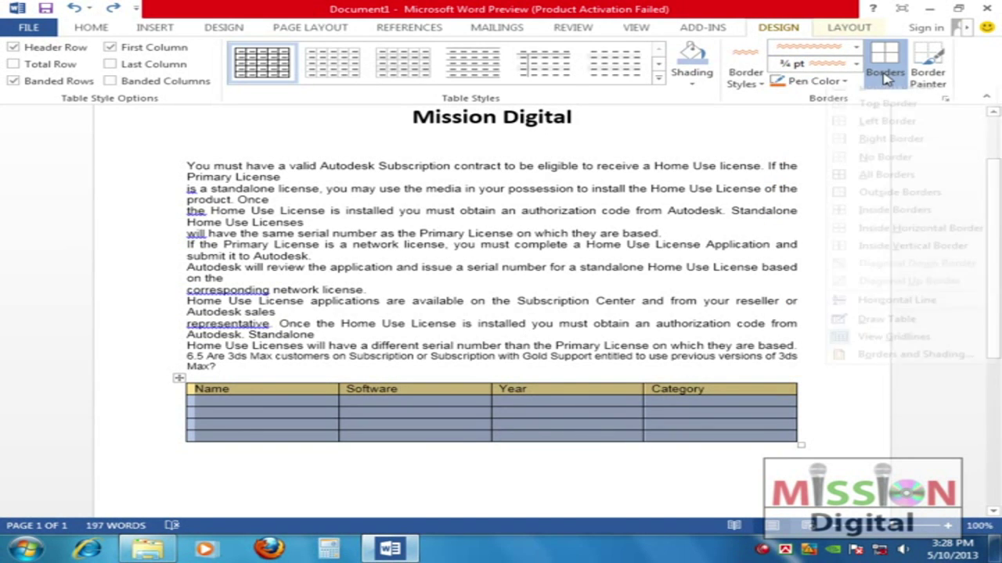
pyautogui.click(885, 119)
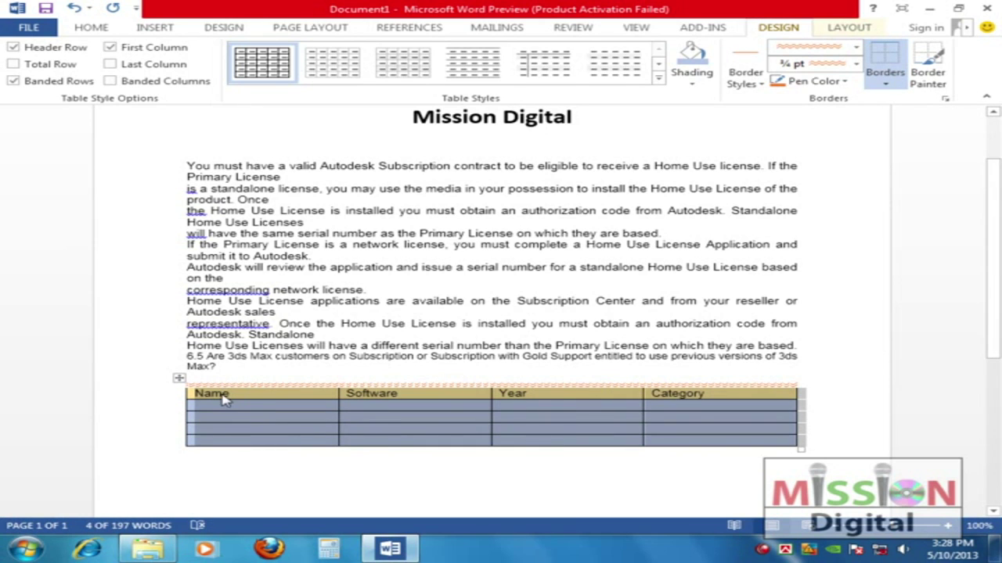
# Try the table with No Border, and undo the border changes back to the plain black grid
pyautogui.click(885, 88)
pyautogui.click(885, 170)
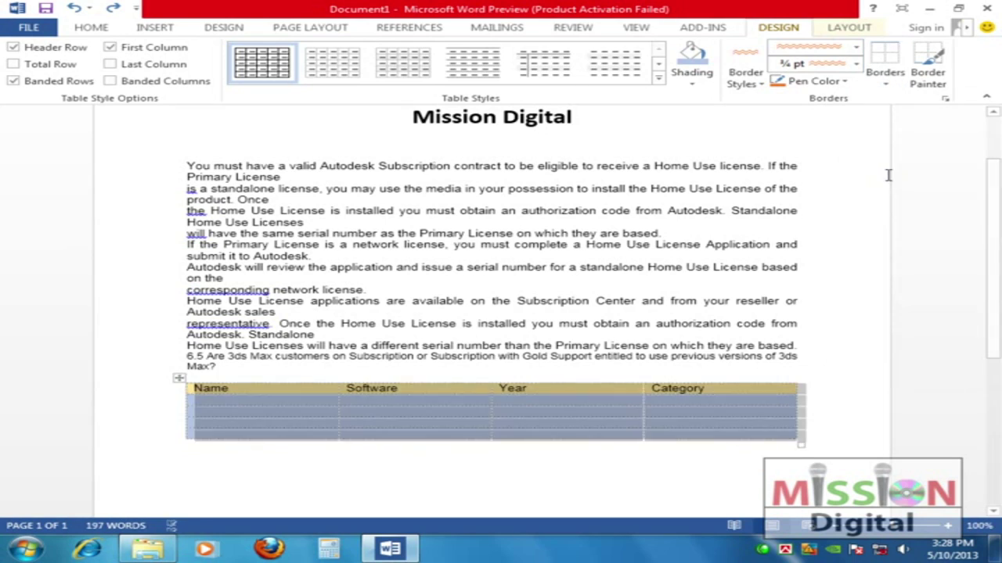
pyautogui.click(382, 407)
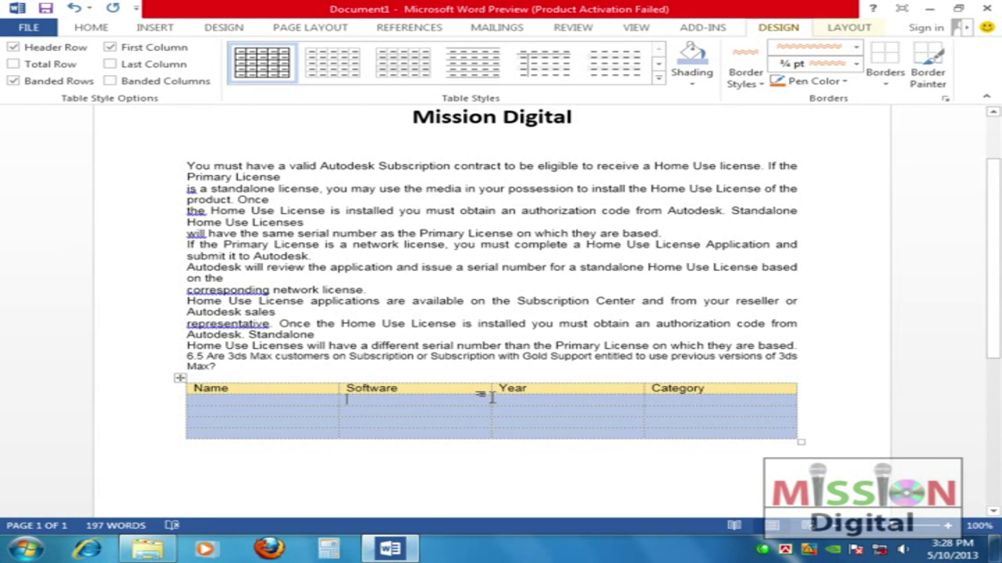
pyautogui.hotkey('ctrl', 'z')
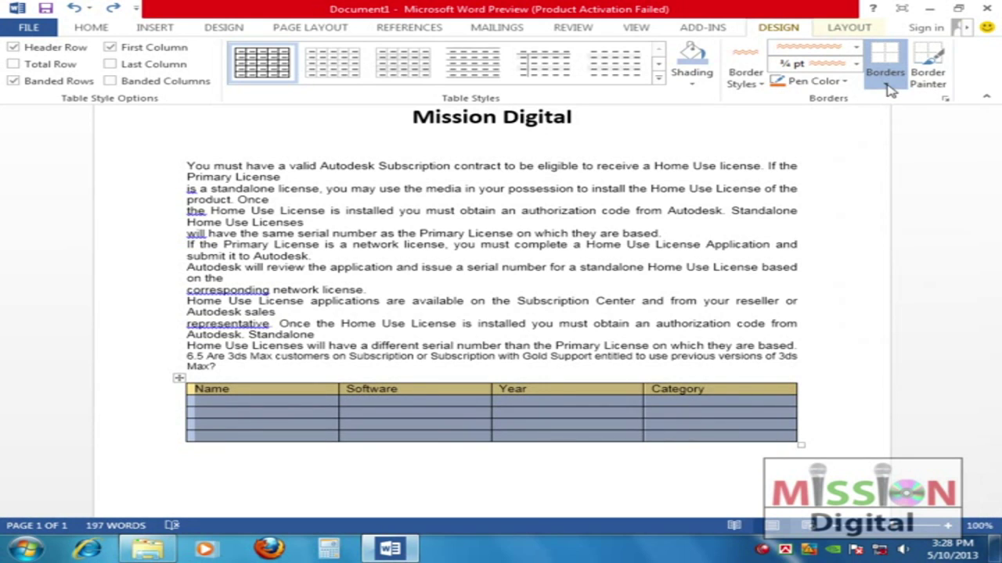
# Try the orange double-wavy ¾ pt line on the table's outside borders, and undo it
pyautogui.click(886, 86)
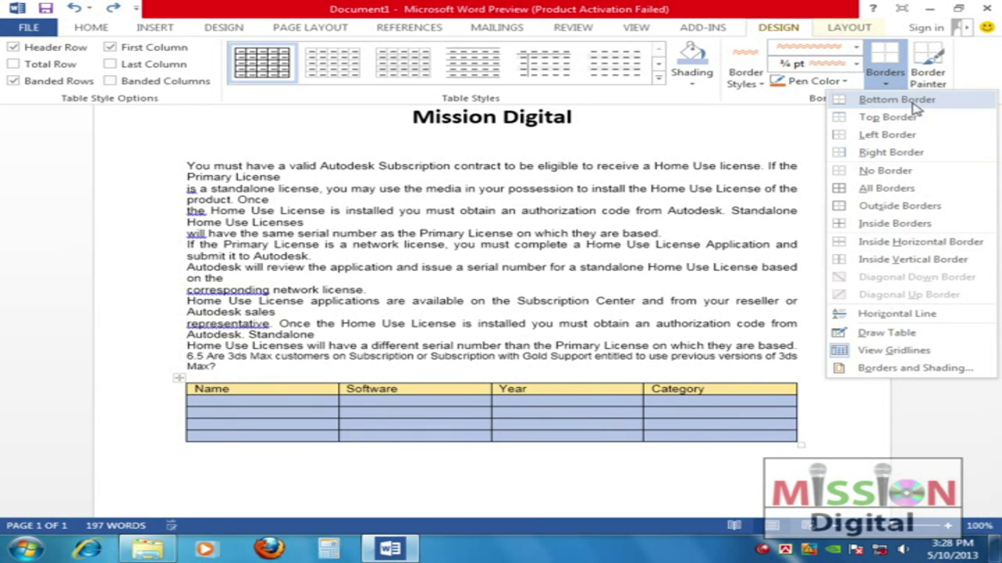
pyautogui.click(908, 205)
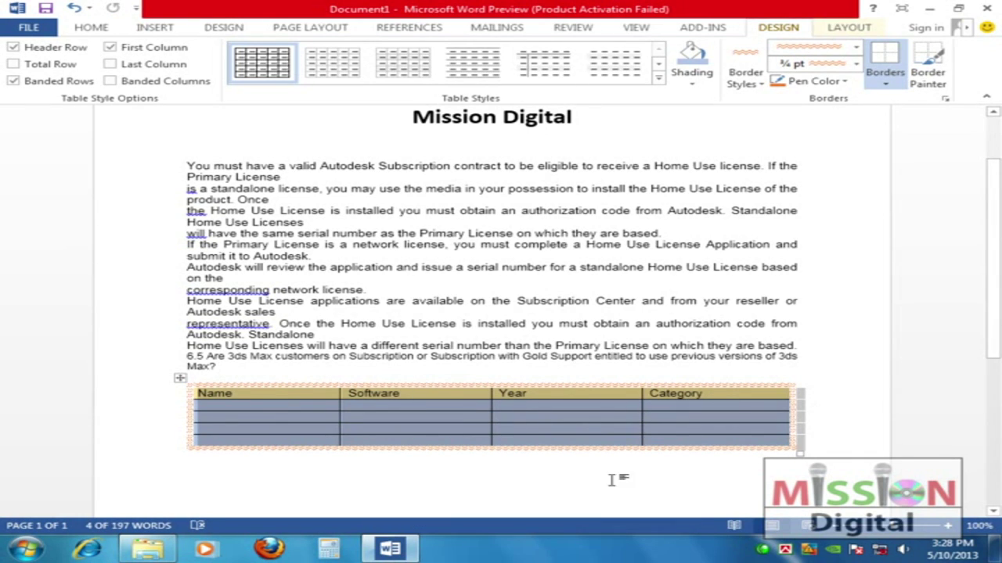
pyautogui.click(723, 297)
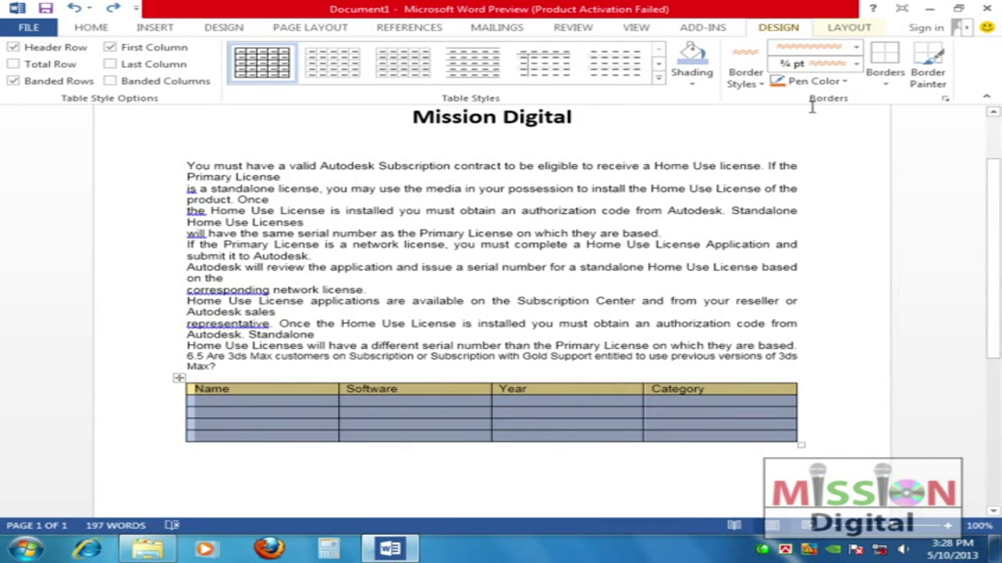
# Try an orange double-line ½ pt border around the outside of the table, and undo it
pyautogui.click(856, 46)
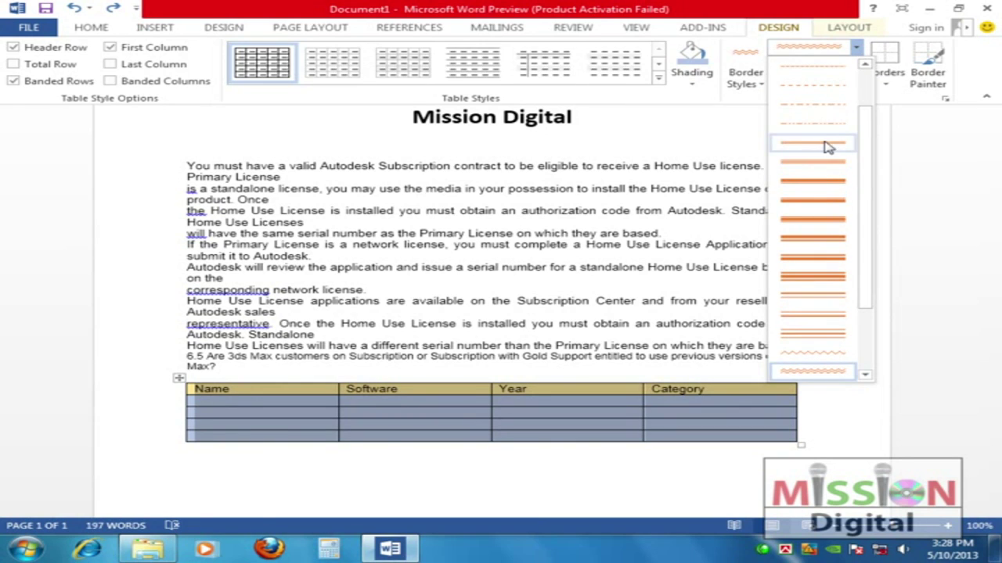
pyautogui.click(827, 144)
pyautogui.click(891, 75)
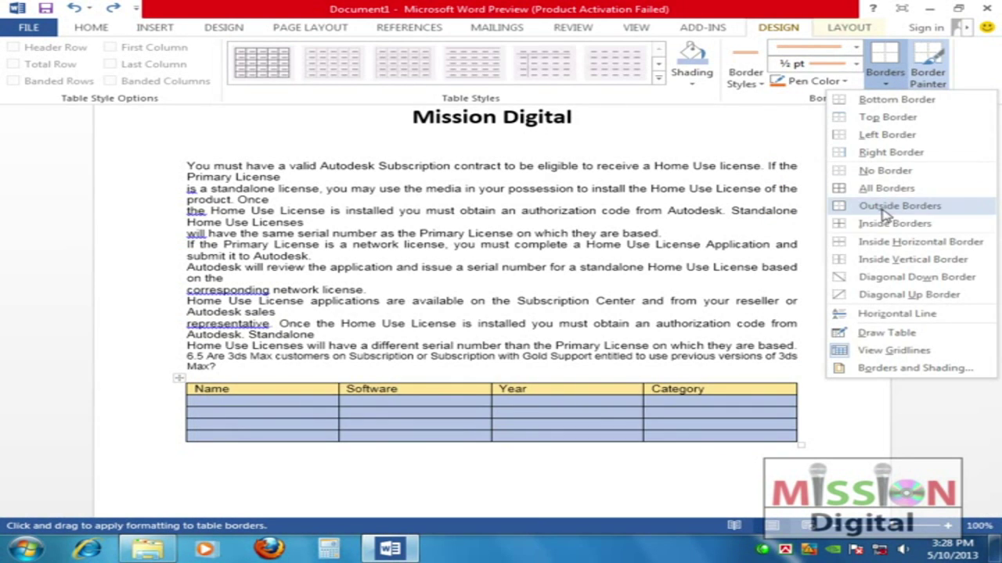
pyautogui.click(888, 208)
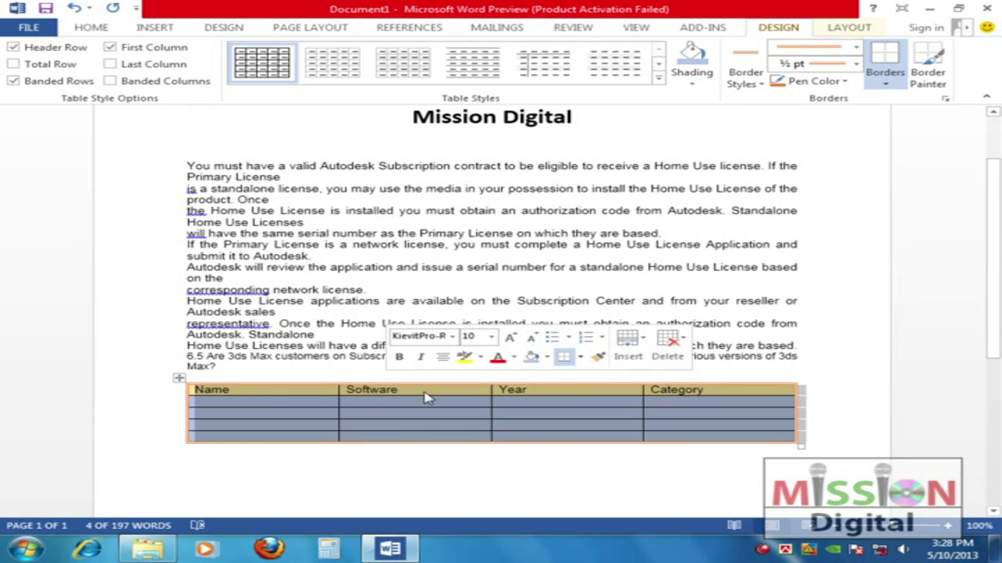
pyautogui.click(337, 391)
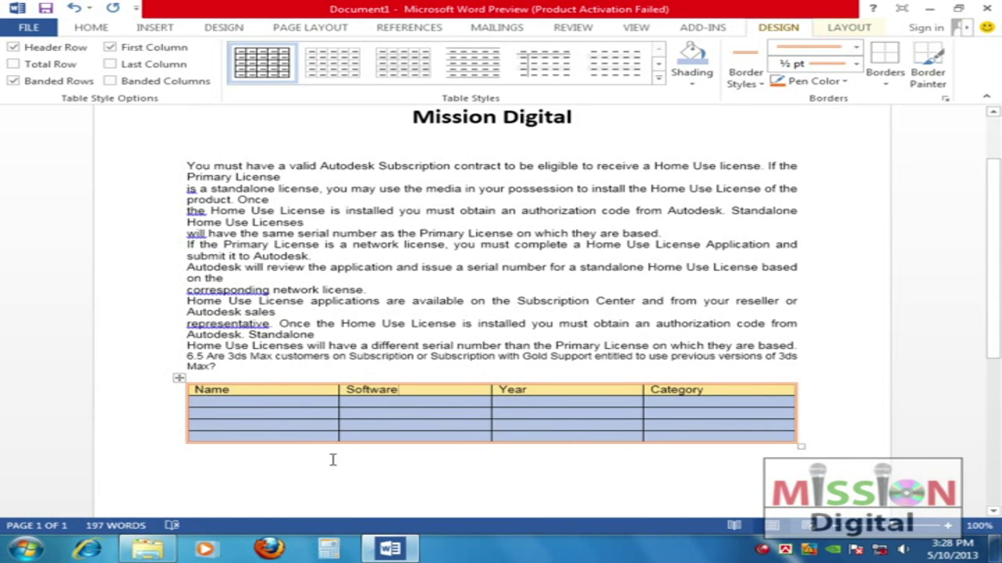
pyautogui.hotkey('ctrl', 'z')
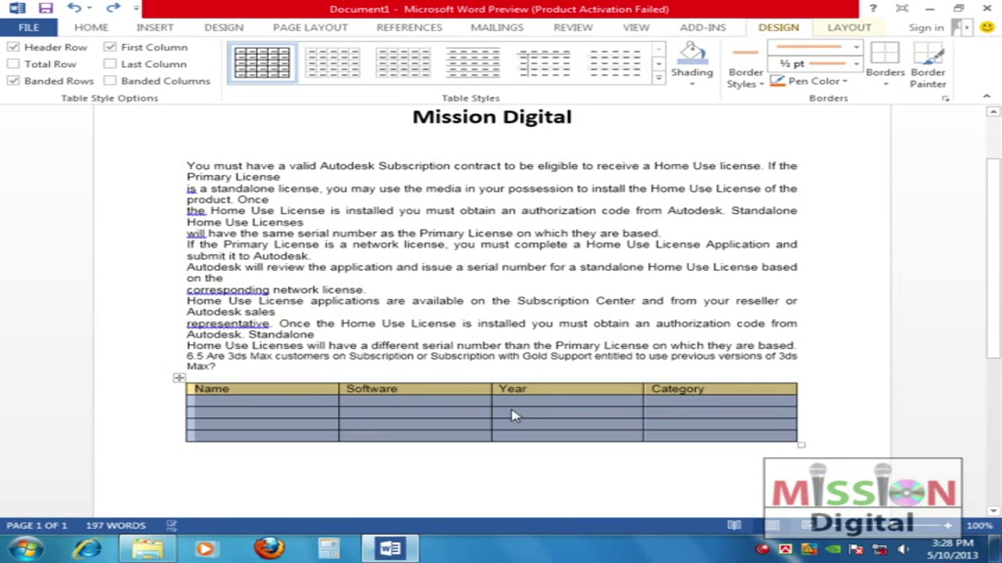
# Leave the border choices unused and undo the gold and light blue shading of the table
pyautogui.click(889, 89)
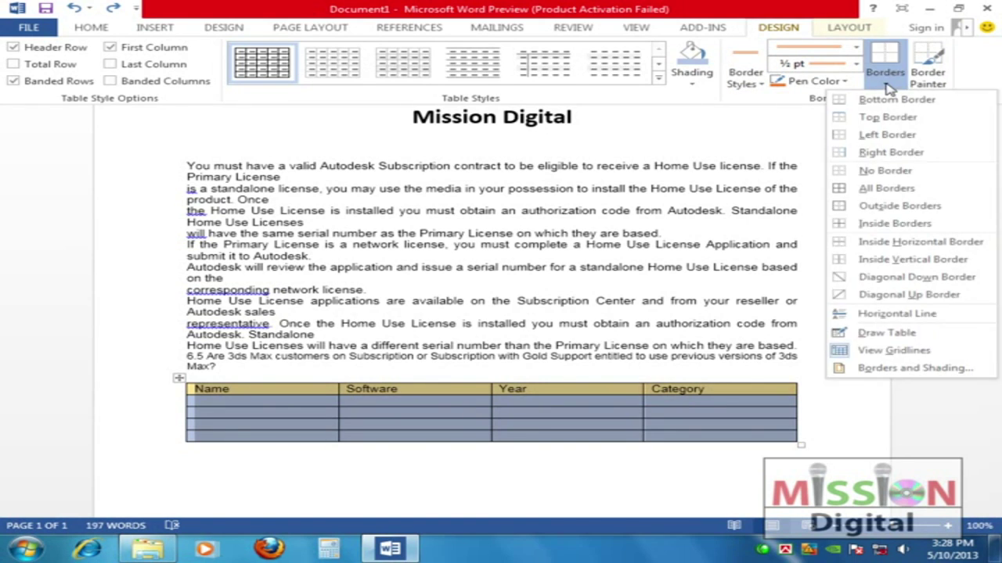
pyautogui.click(732, 7)
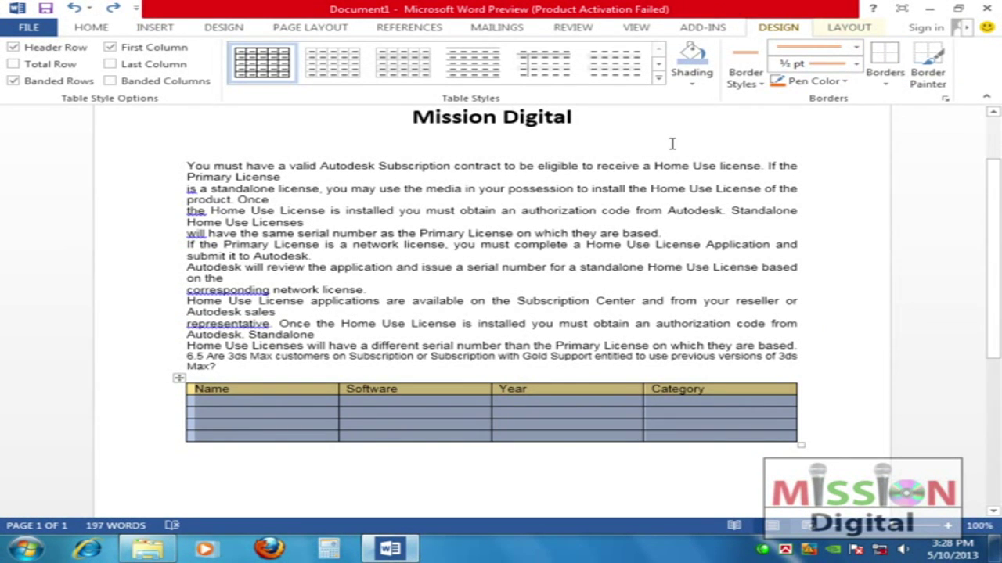
pyautogui.hotkey('ctrl', 'z')
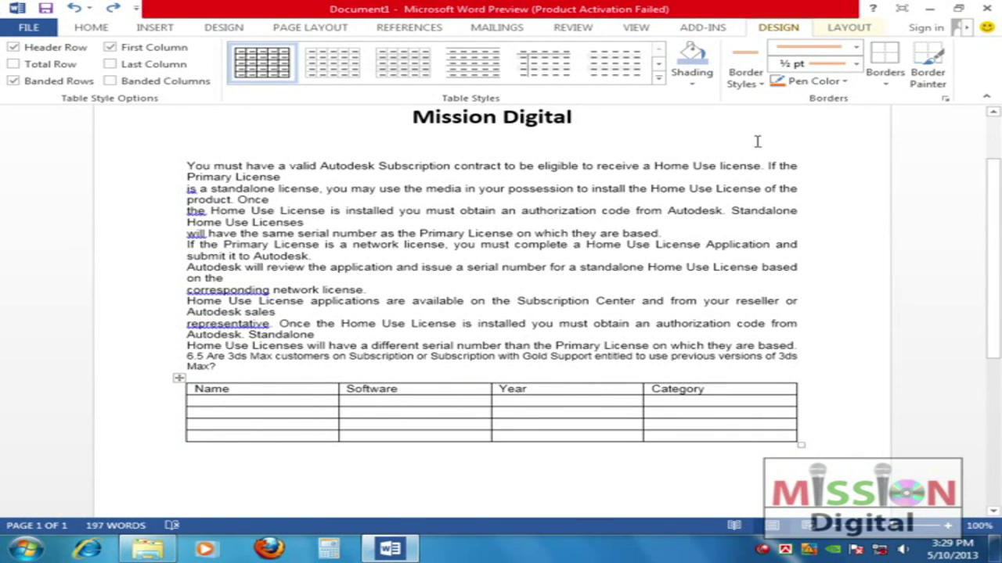
# Select the Name cell, its column, its row and the whole table in turn with the table's Select options
pyautogui.click(845, 28)
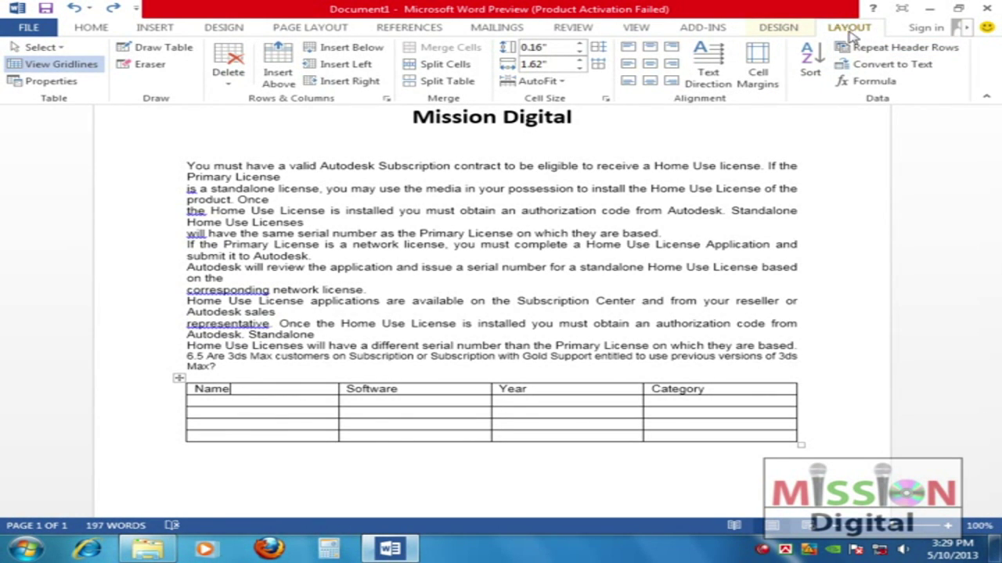
pyautogui.click(86, 72)
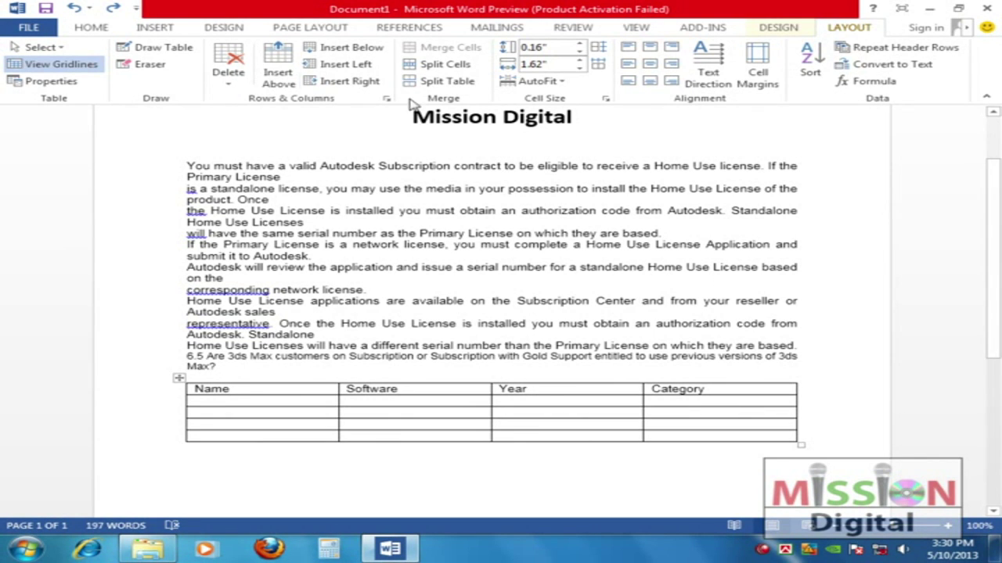
pyautogui.click(47, 47)
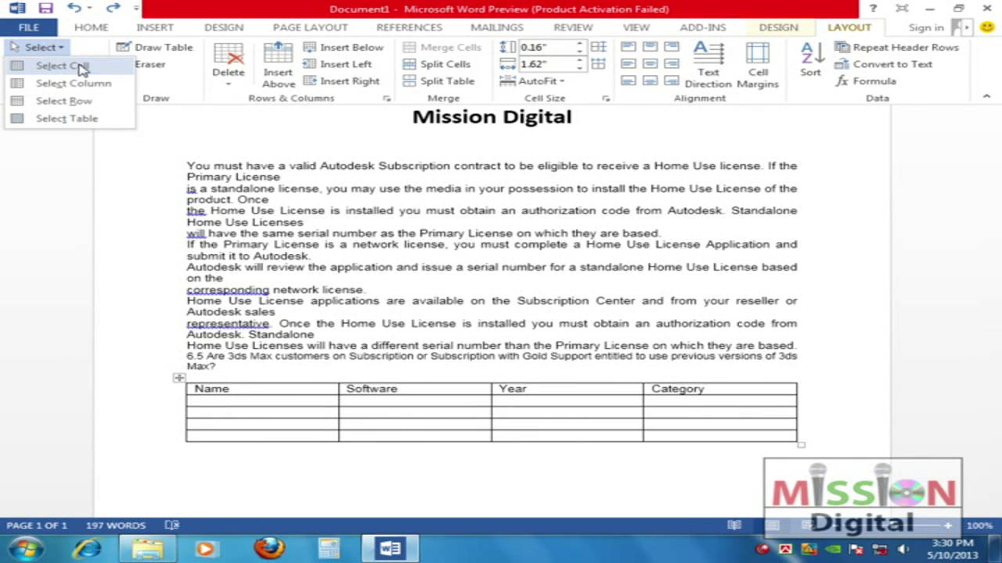
pyautogui.click(86, 69)
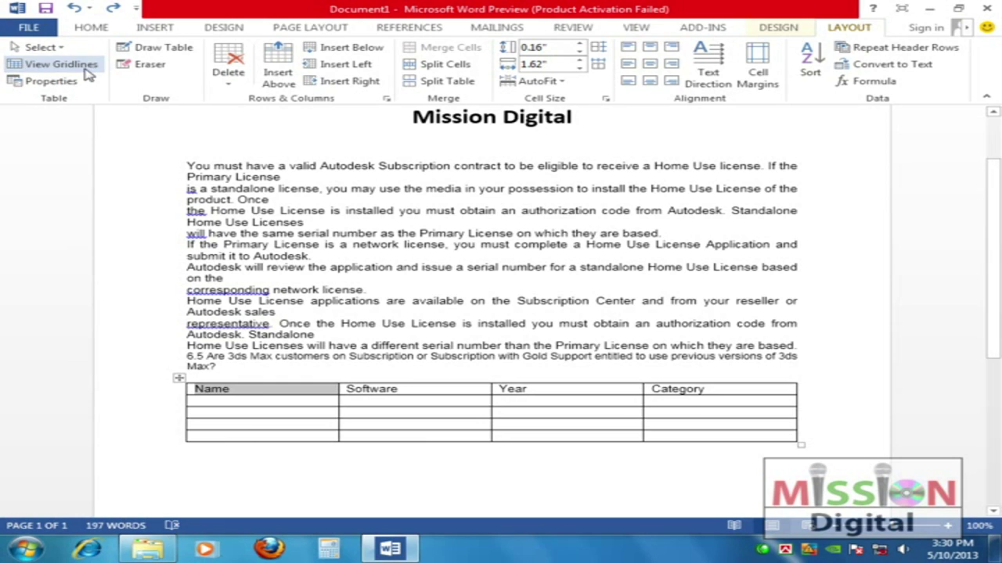
pyautogui.click(43, 47)
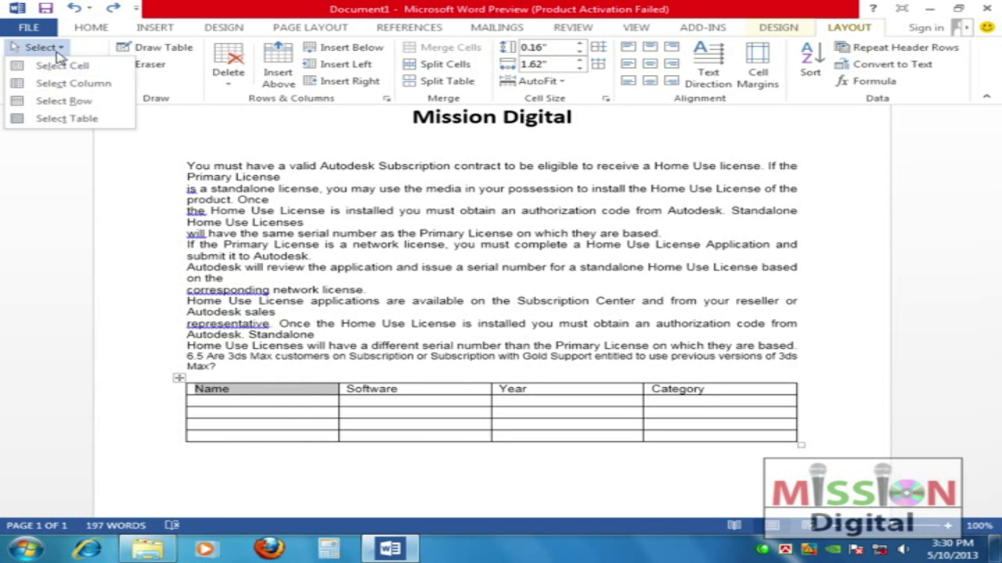
pyautogui.click(79, 82)
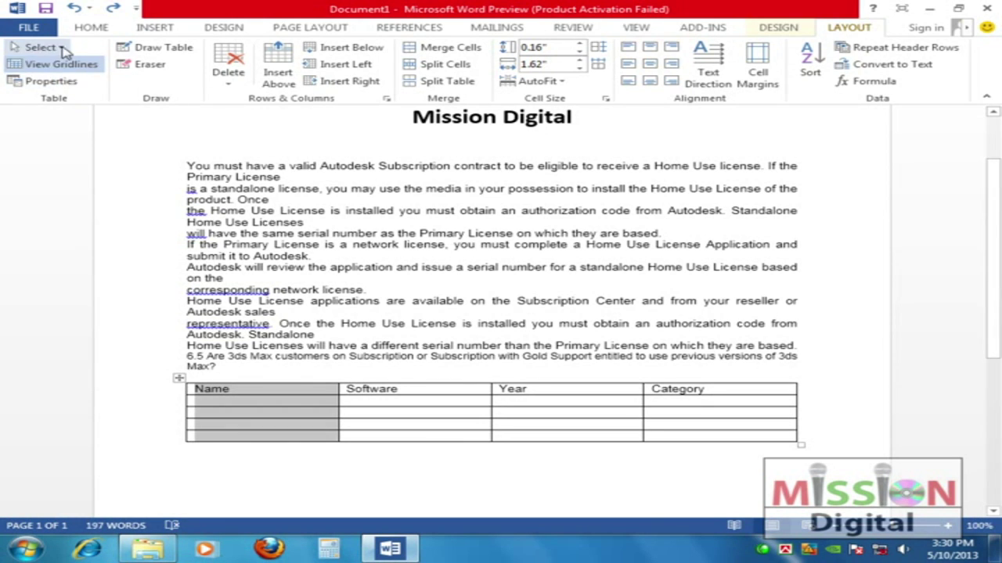
pyautogui.click(43, 47)
pyautogui.click(72, 101)
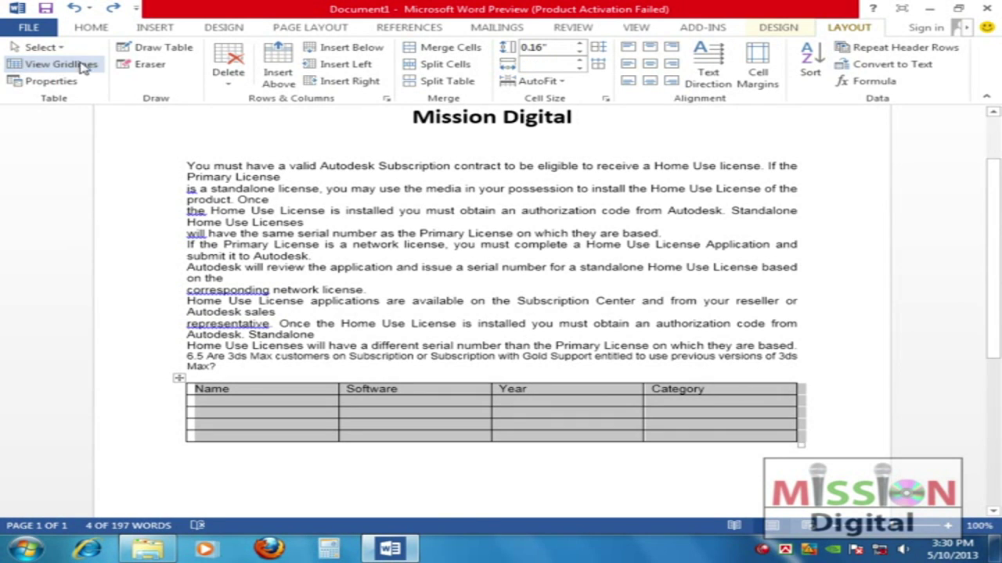
pyautogui.click(43, 47)
pyautogui.click(68, 119)
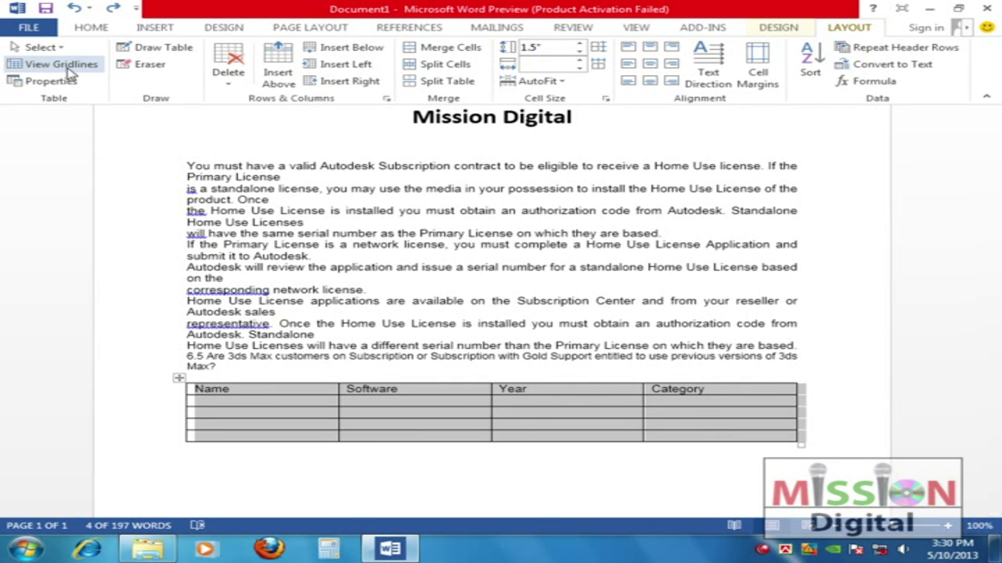
# Try Center, Right and Left alignment with Around text wrapping in the table's properties, and cancel the changes
pyautogui.click(62, 86)
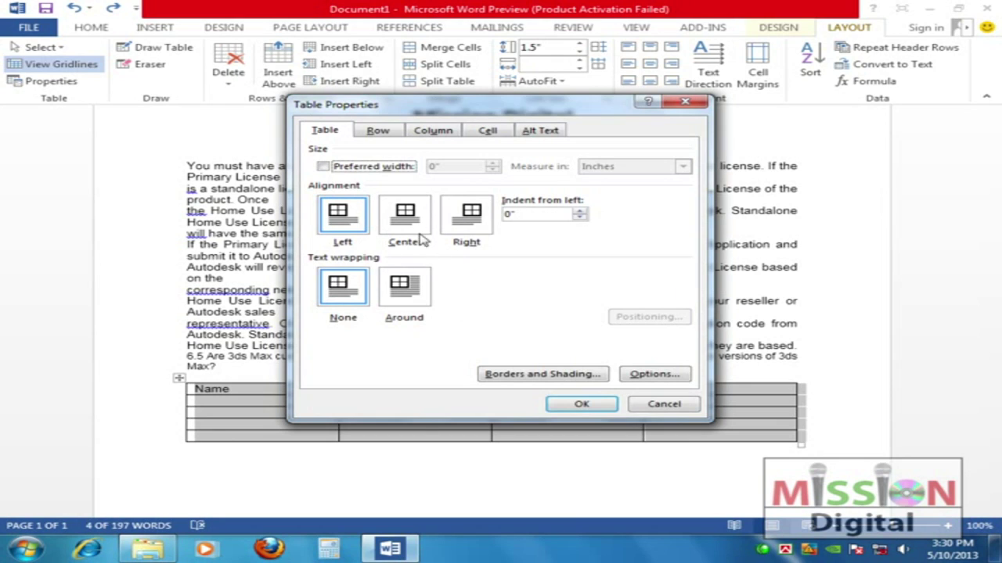
pyautogui.click(420, 225)
pyautogui.click(468, 227)
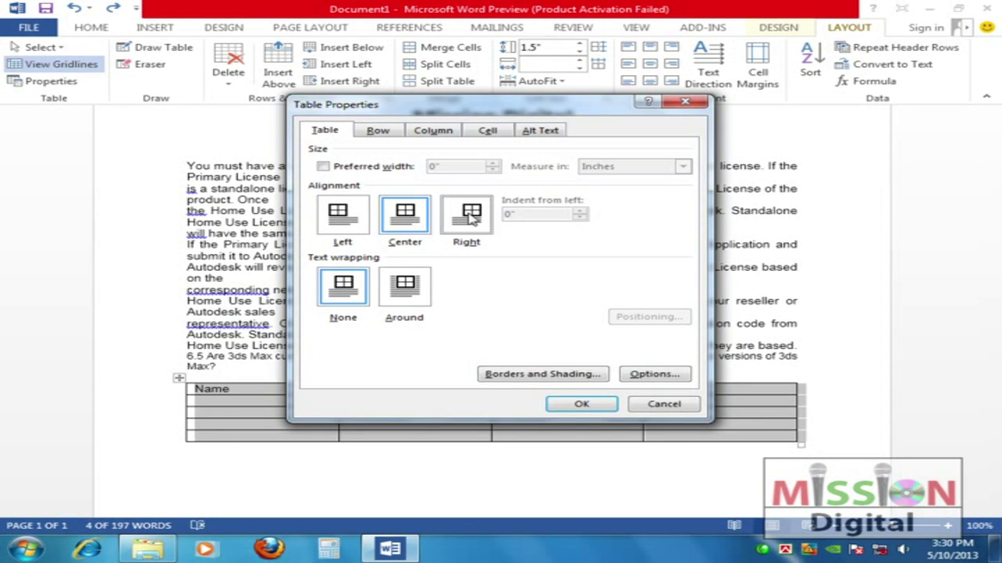
pyautogui.click(340, 221)
pyautogui.click(404, 291)
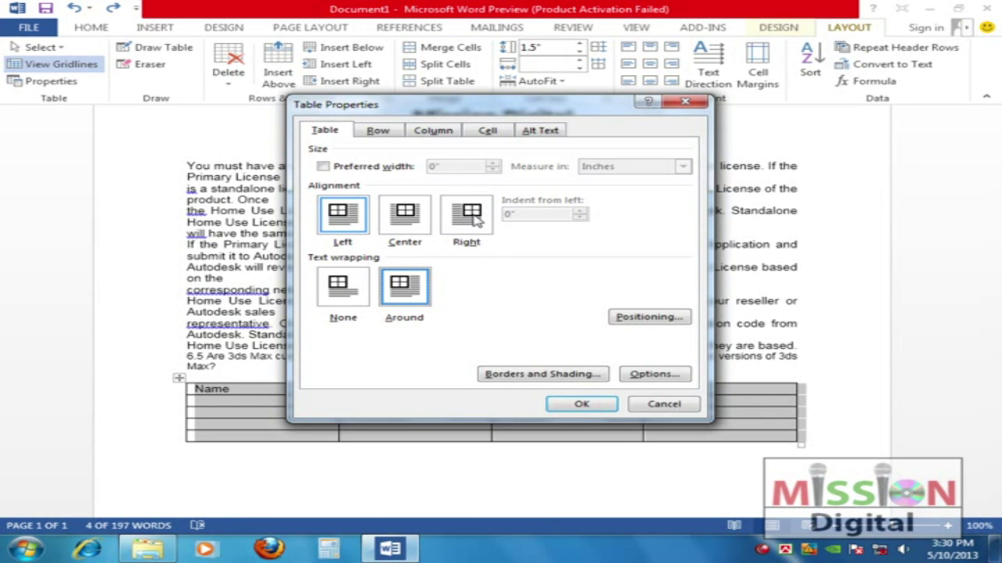
pyautogui.click(664, 404)
# Move the table up into the text below the line "If the Primary License is a network license" and align it Left
pyautogui.click(258, 372)
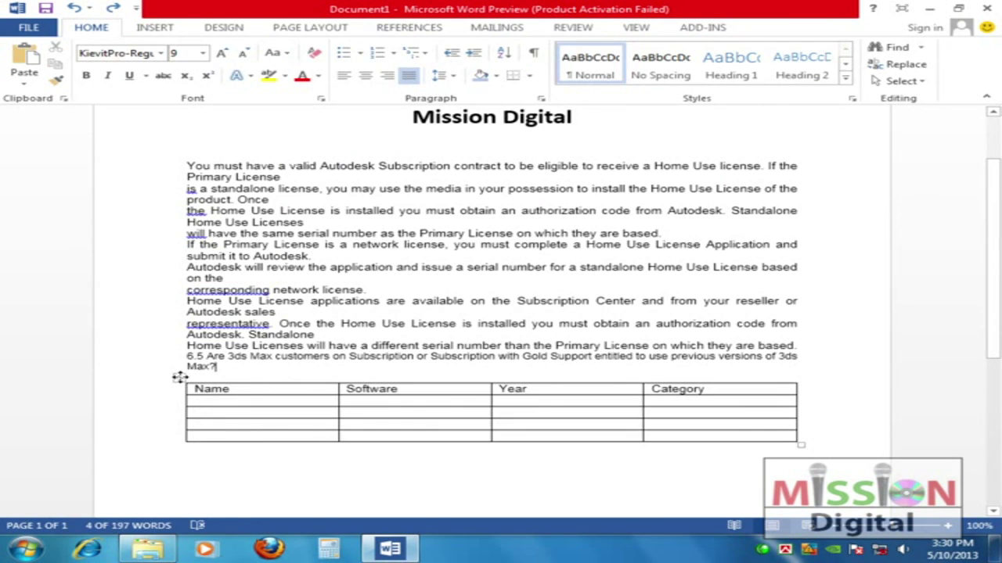
pyautogui.moveTo(179, 349); pyautogui.dragTo(179, 249)
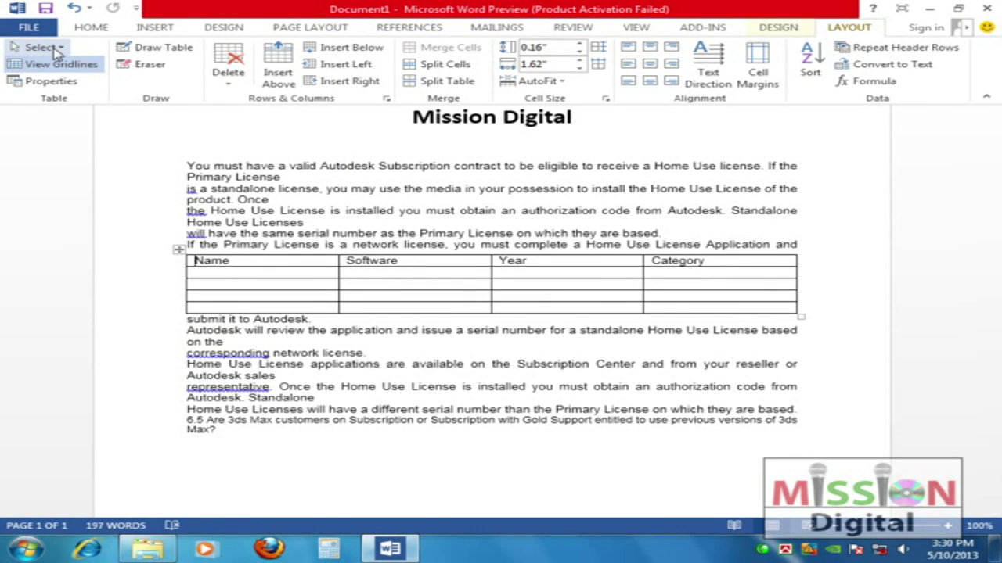
pyautogui.click(49, 81)
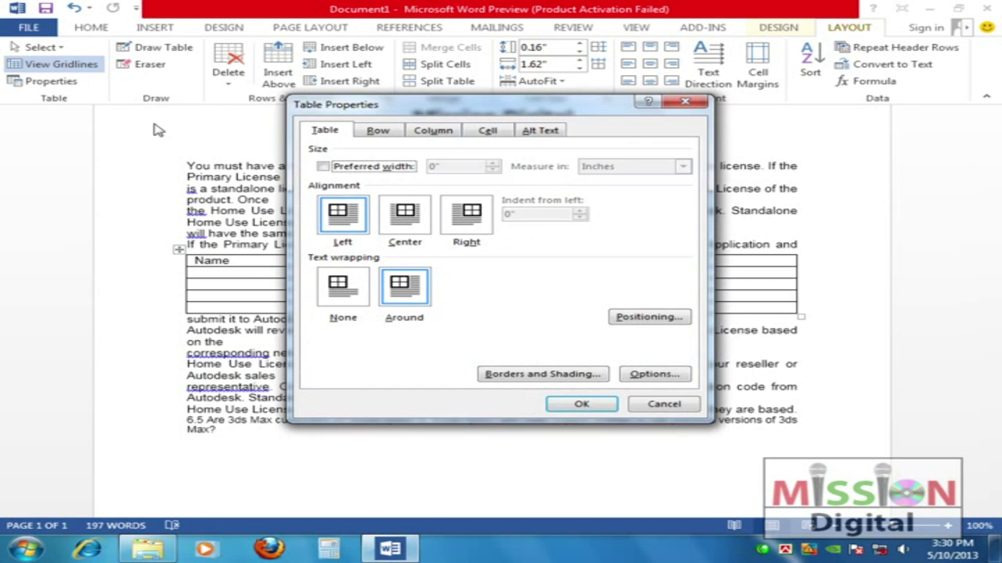
pyautogui.click(335, 223)
pyautogui.click(579, 404)
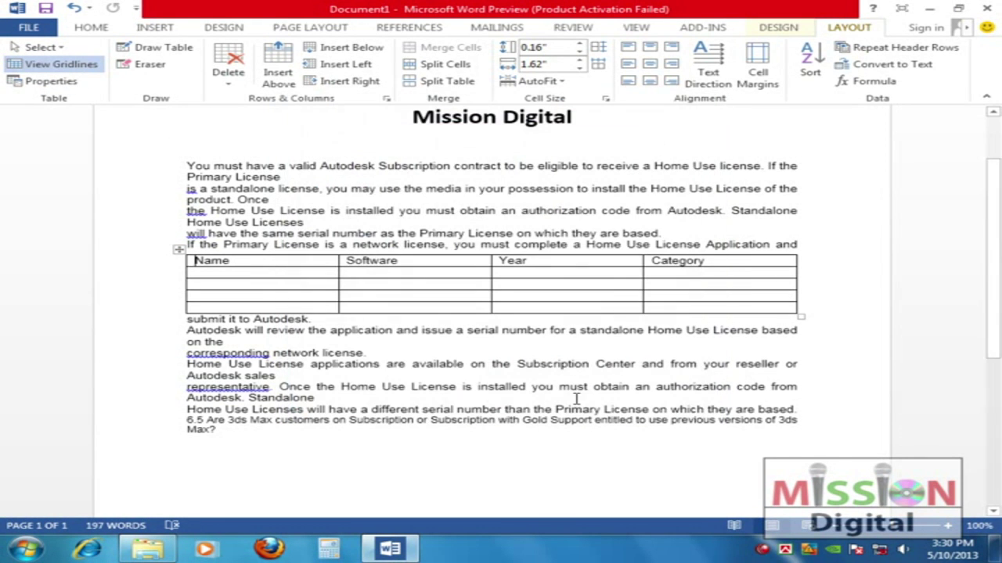
# Try narrowing the Category column and undo it, and shrink the whole table to columns about 0.67" wide
pyautogui.moveTo(792, 296); pyautogui.dragTo(560, 297)
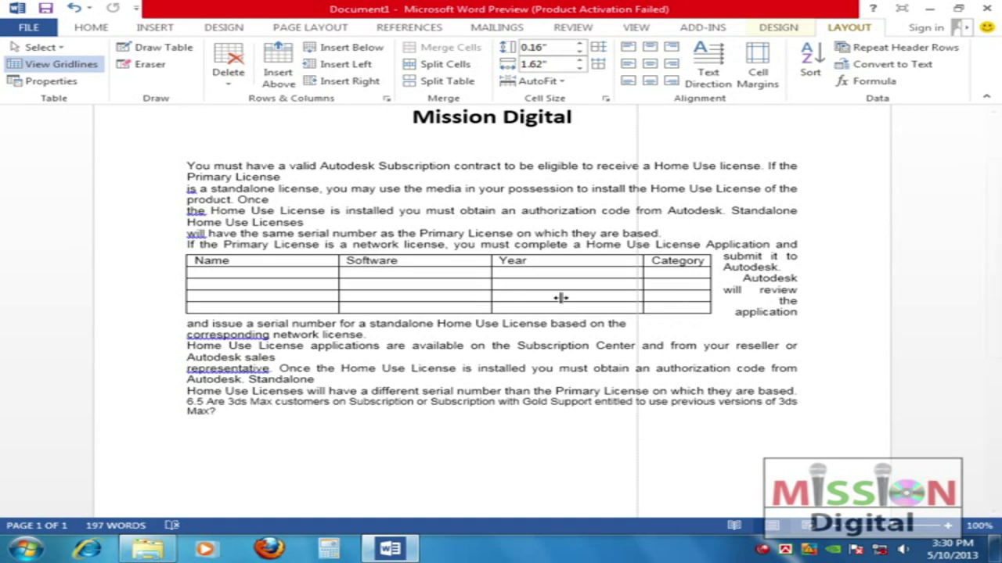
pyautogui.hotkey('ctrl', 'z')
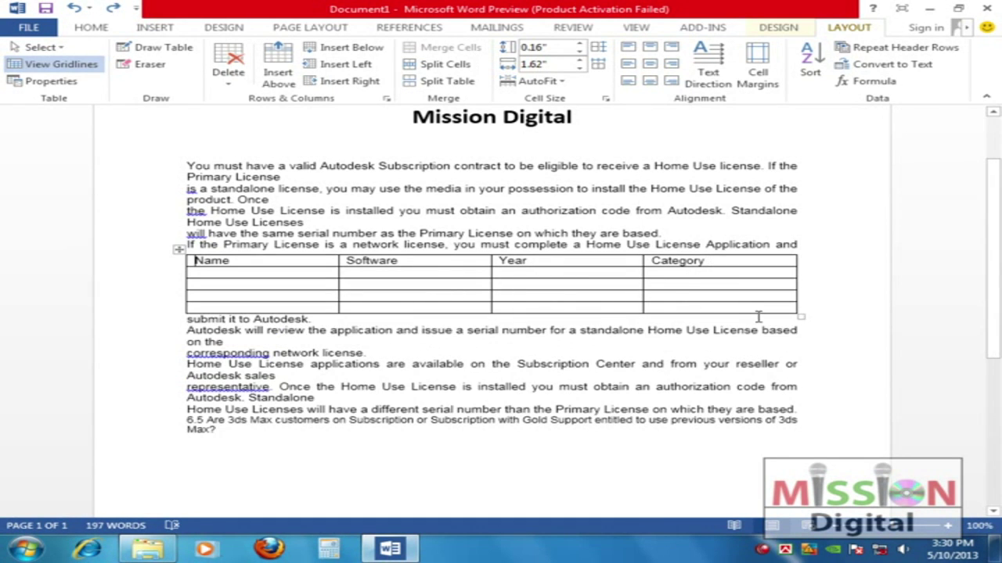
pyautogui.moveTo(800, 318); pyautogui.dragTo(444, 321)
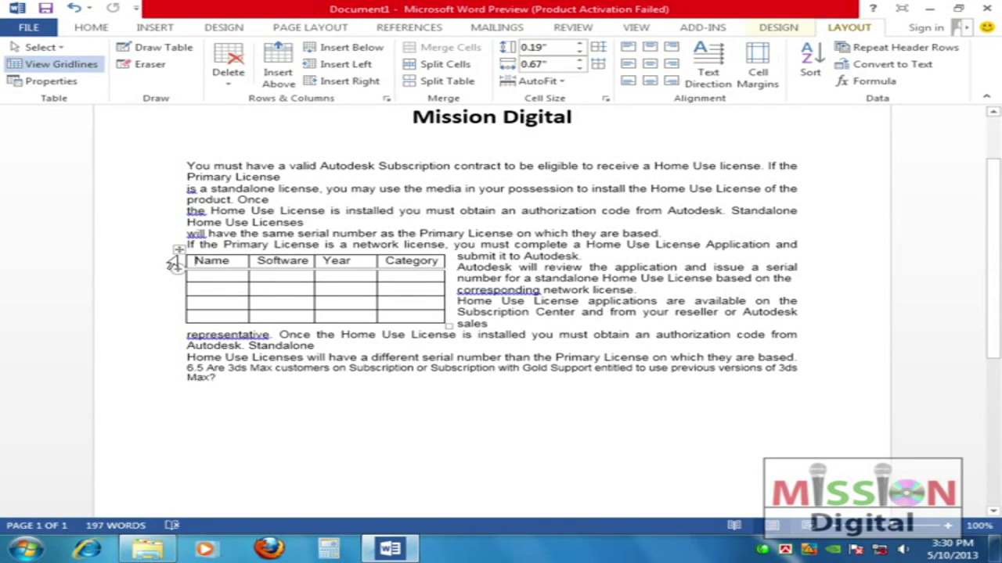
# Set the shrunken table's alignment to Right in its table properties
pyautogui.click(62, 81)
pyautogui.click(468, 219)
pyautogui.click(582, 403)
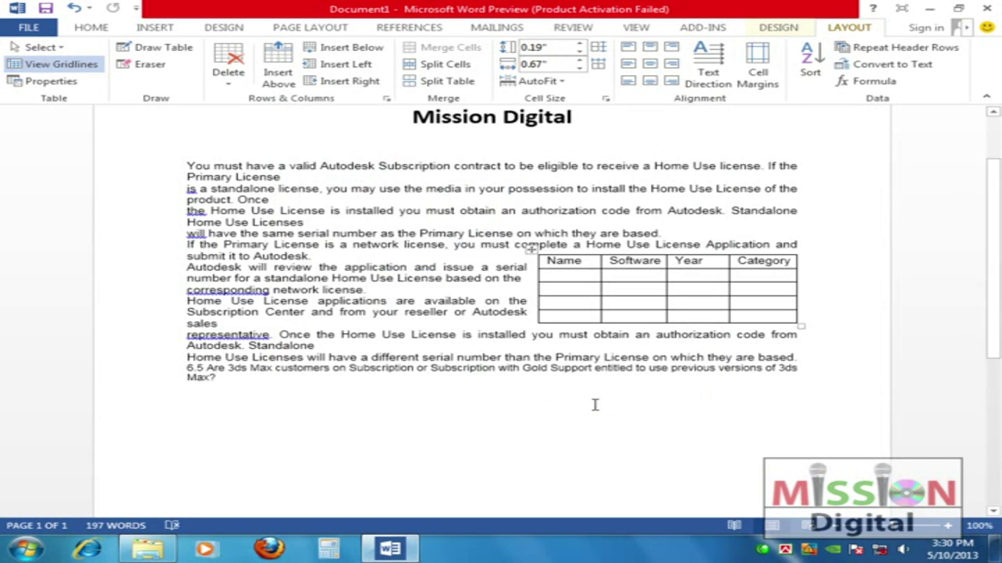
# Set the table's alignment to Center with Around text wrapping in its table properties
pyautogui.click(50, 82)
pyautogui.click(421, 227)
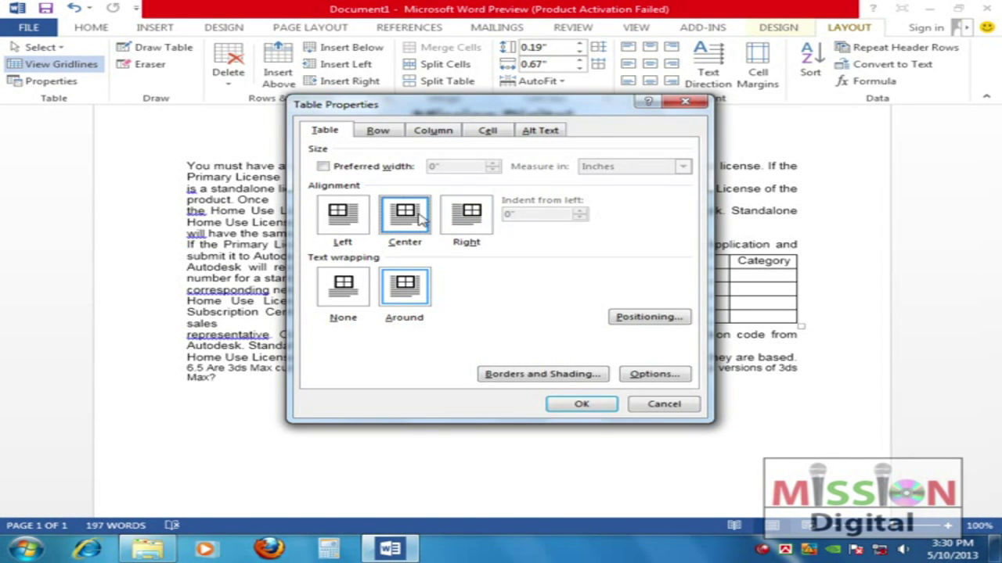
pyautogui.click(582, 404)
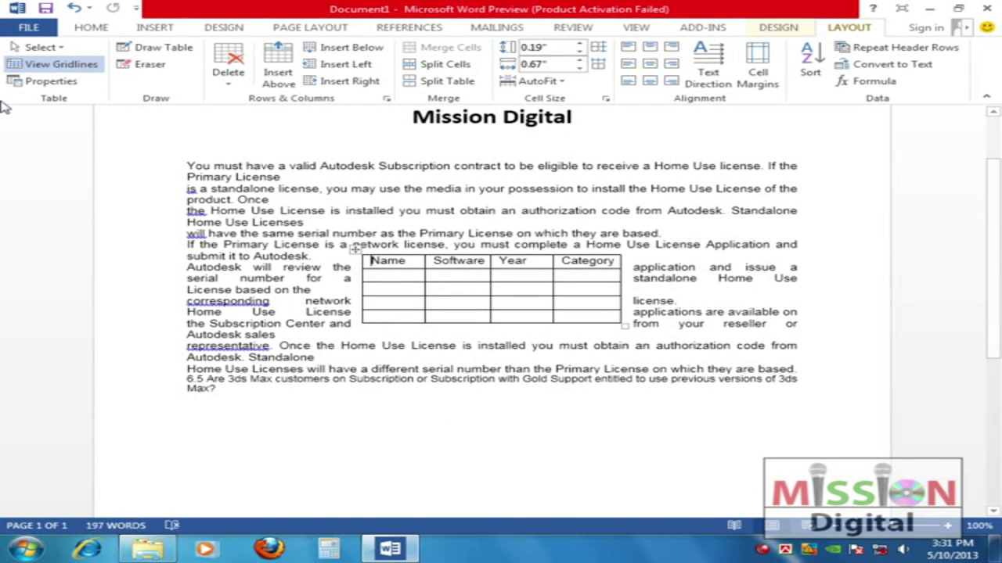
pyautogui.click(49, 81)
pyautogui.click(404, 291)
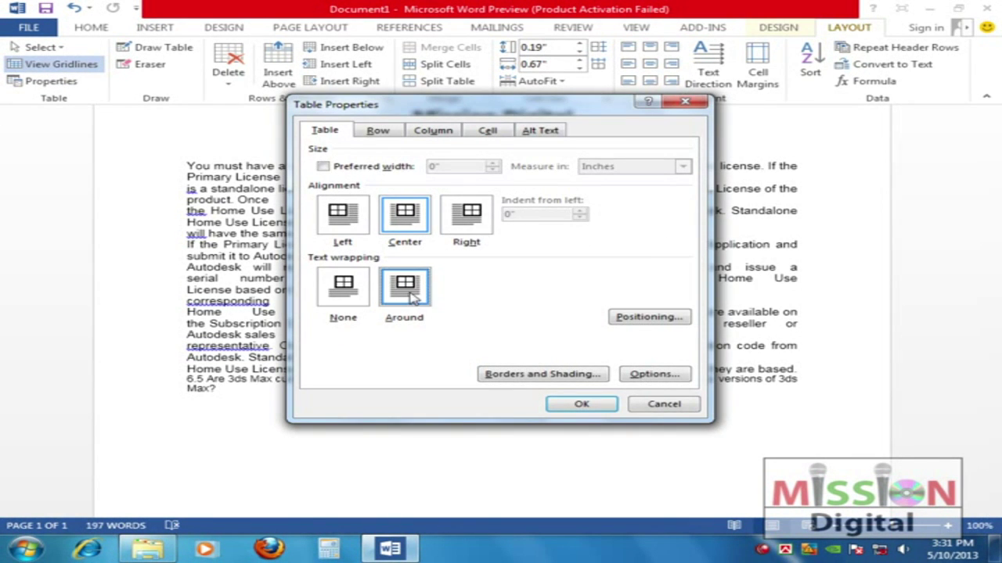
pyautogui.click(579, 404)
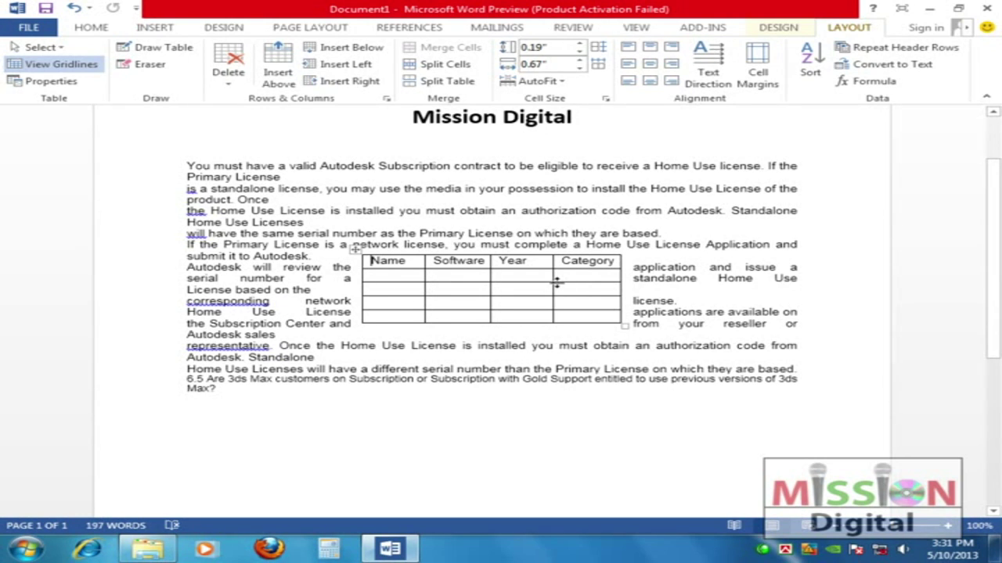
# Try stretching the table rows to about 0.53" high, and undo all the table's resizing, alignment and placement changes
pyautogui.moveTo(624, 323); pyautogui.dragTo(623, 444)
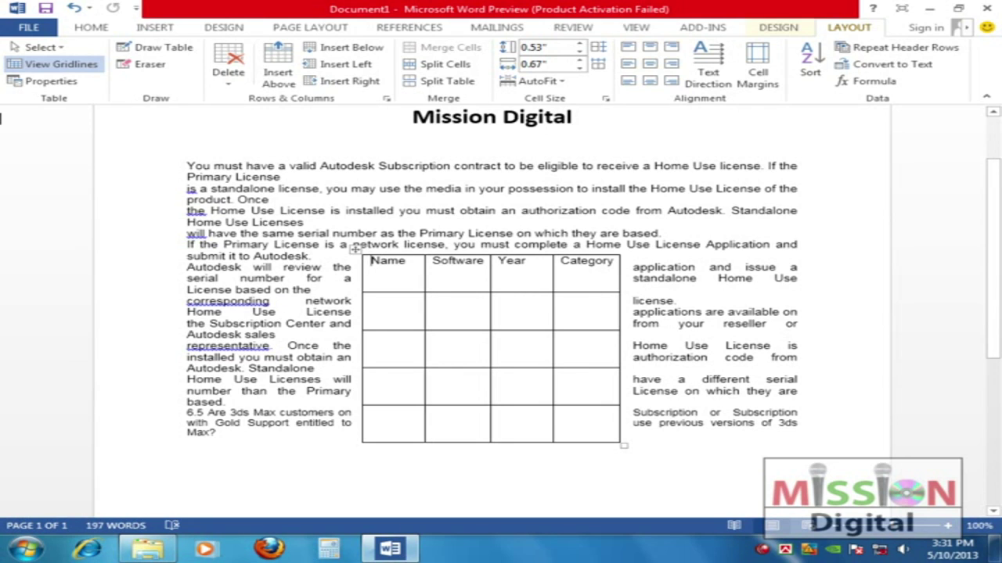
pyautogui.hotkey('ctrl', 'z')
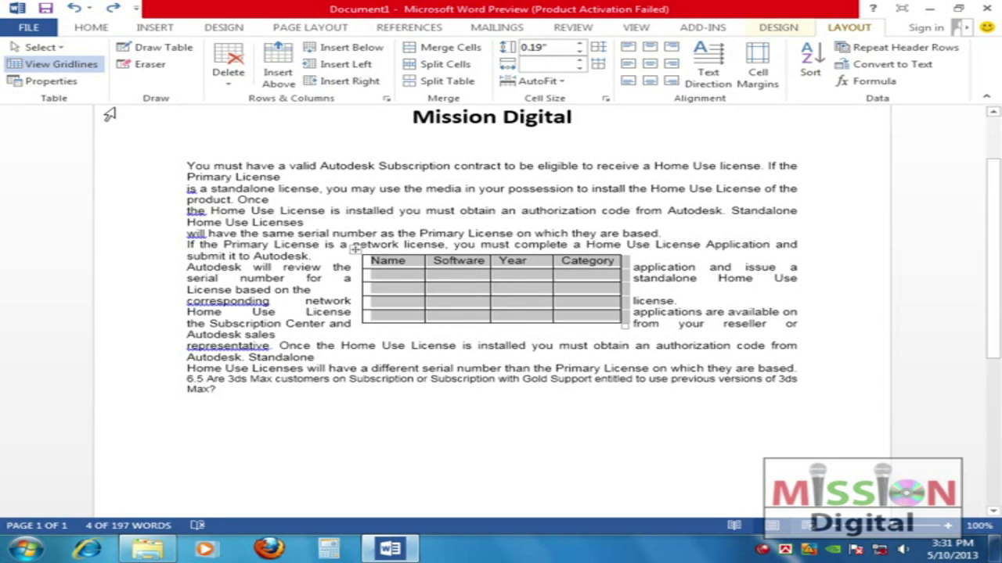
pyautogui.hotkey('ctrl', 'z')
pyautogui.hotkey('ctrl', 'z')
pyautogui.hotkey('ctrl', 'z')
pyautogui.hotkey('ctrl', 'z')
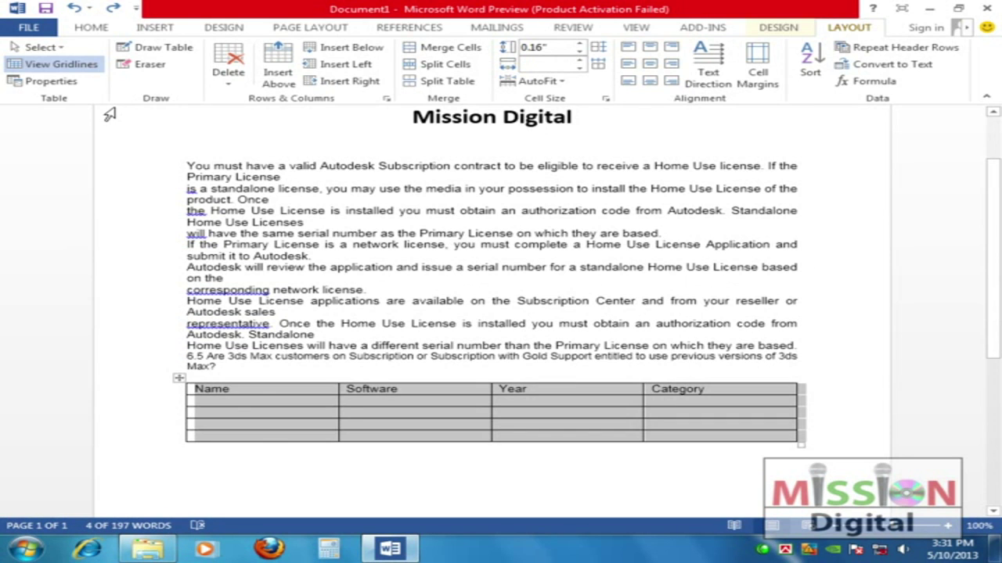
# Examine the Row, Column, Cell and Alt Text settings in the properties for the Software cell, and cancel
pyautogui.click(407, 395)
pyautogui.click(48, 80)
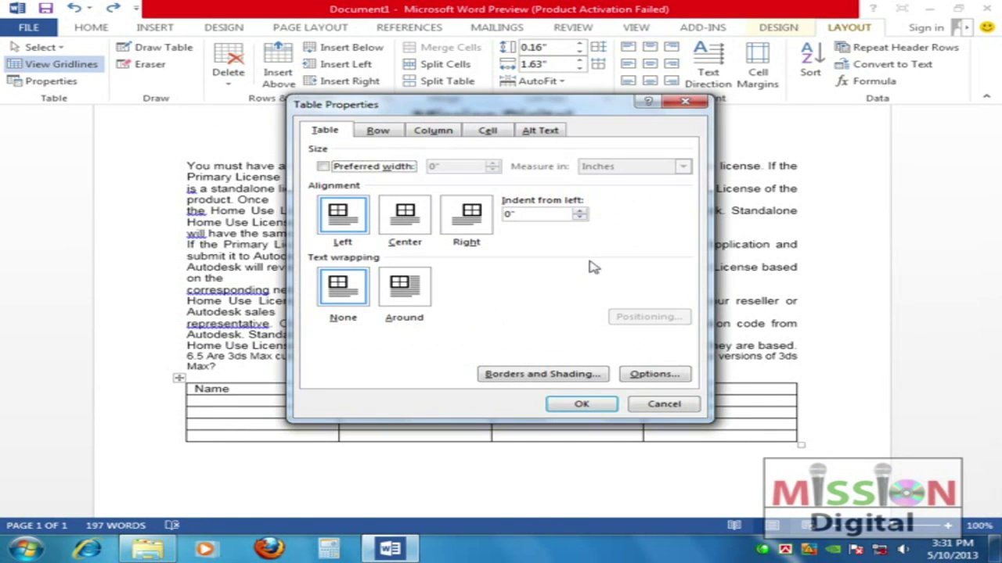
pyautogui.click(382, 133)
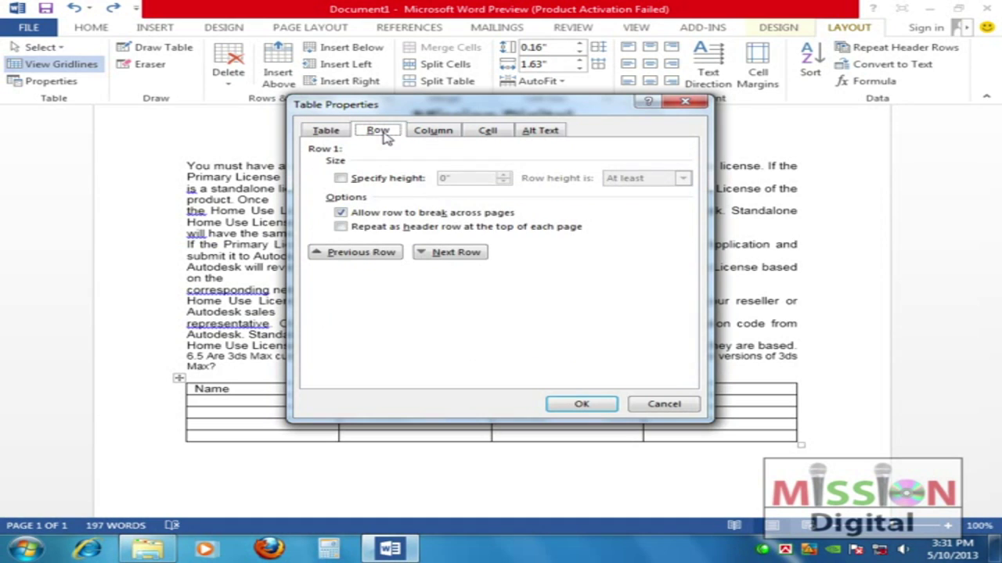
pyautogui.click(433, 131)
pyautogui.click(487, 130)
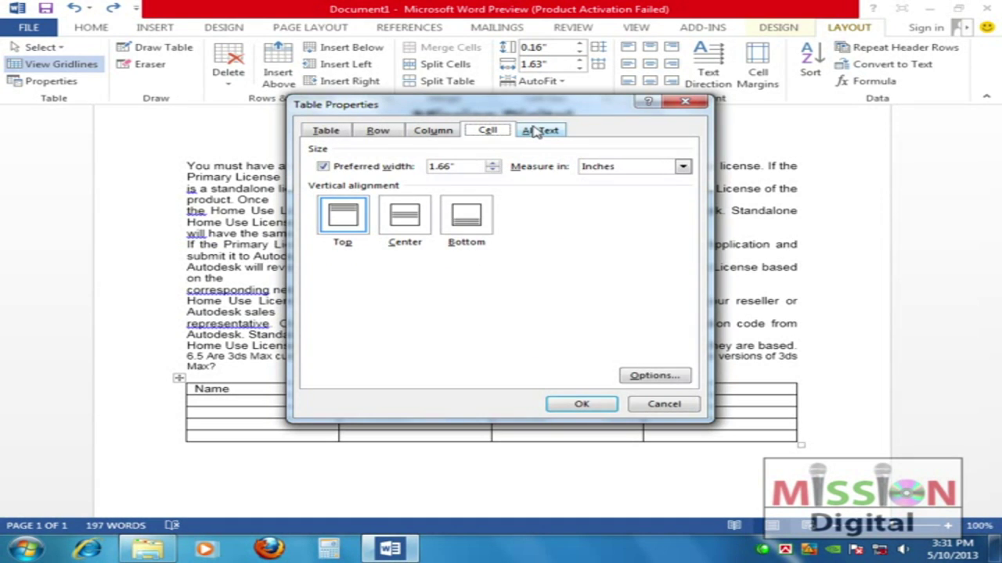
pyautogui.click(544, 130)
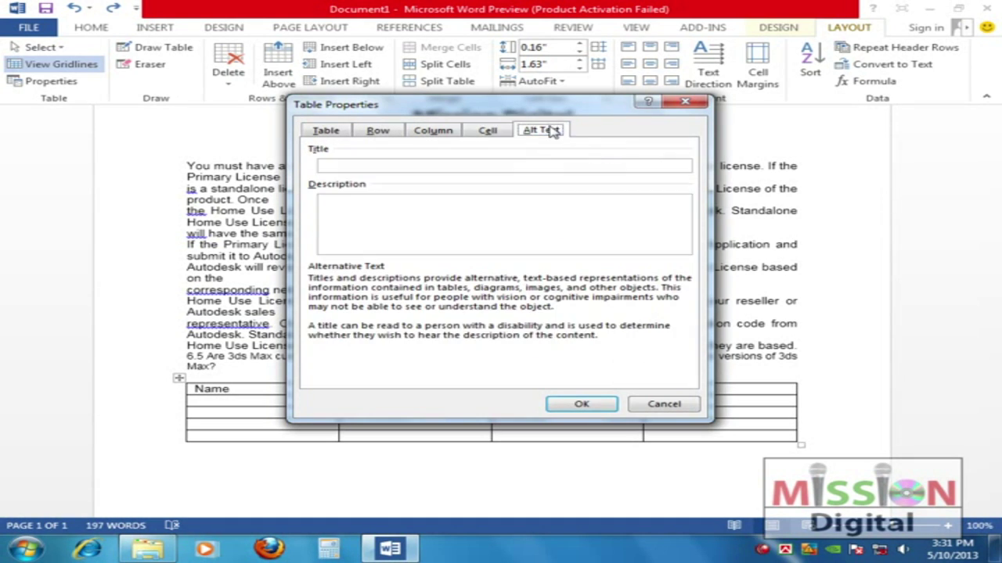
pyautogui.click(665, 407)
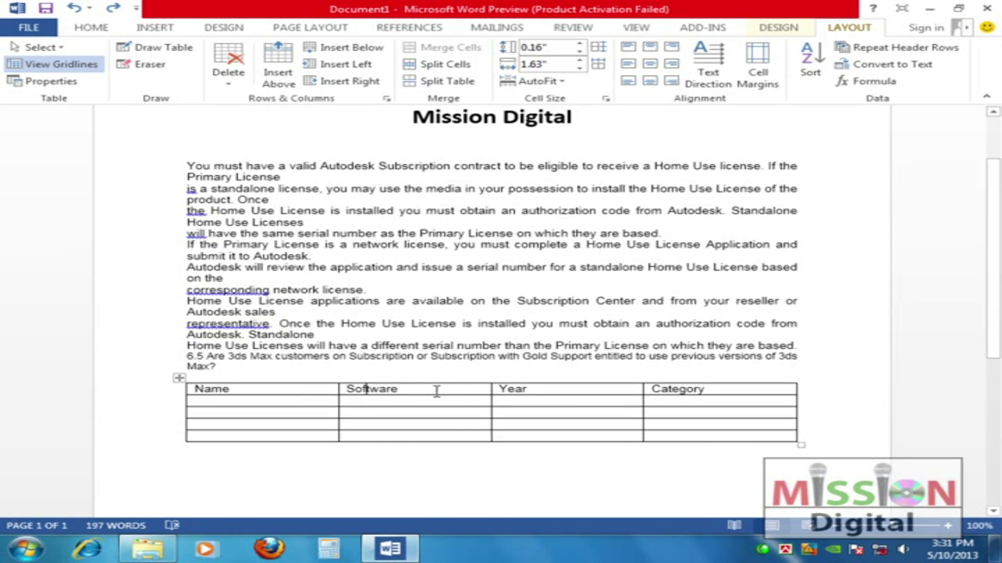
# Align the Software, Name and Year headings to the top center of their table cells
pyautogui.hotkey('ctrl', 'e')
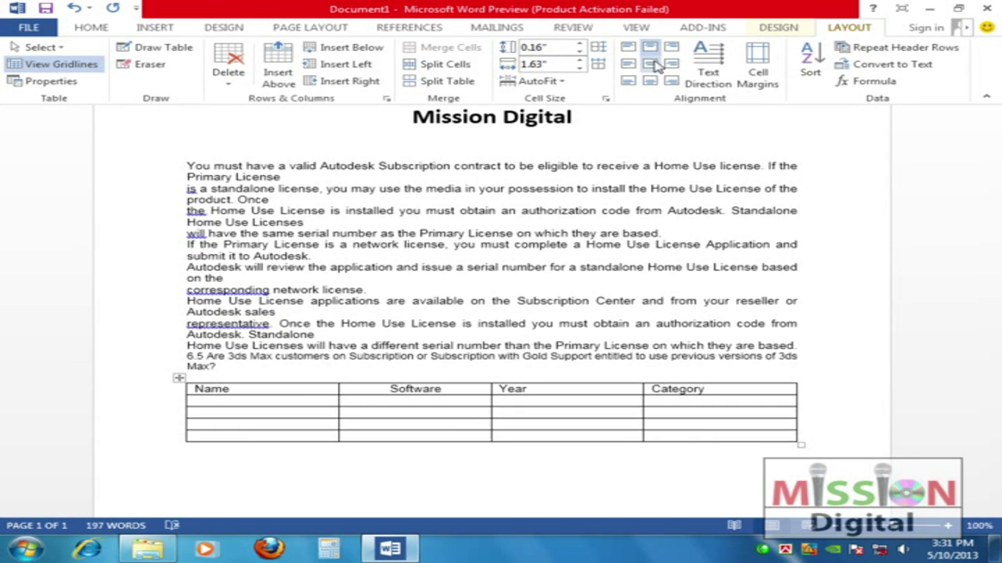
pyautogui.click(221, 389)
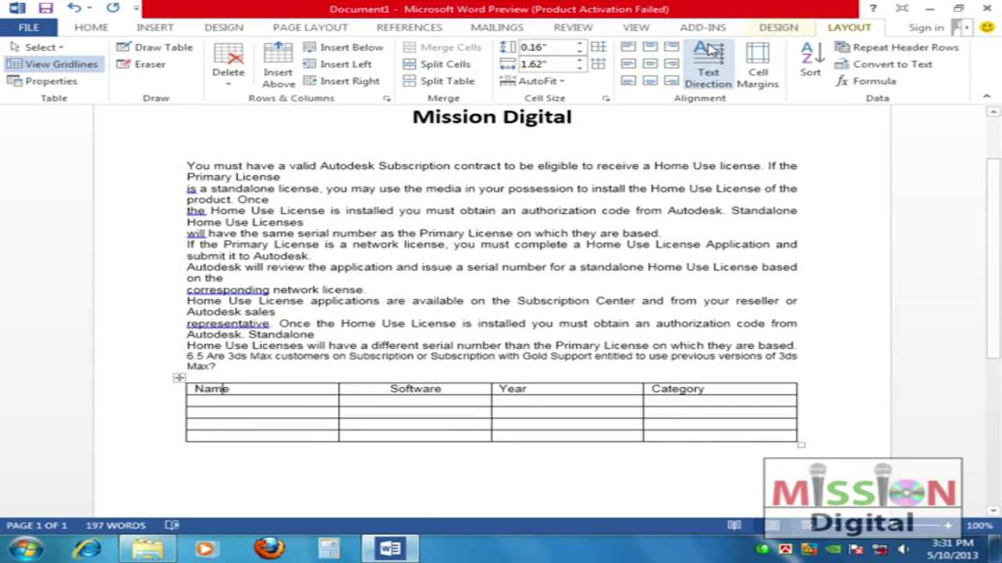
pyautogui.click(649, 50)
pyautogui.click(530, 391)
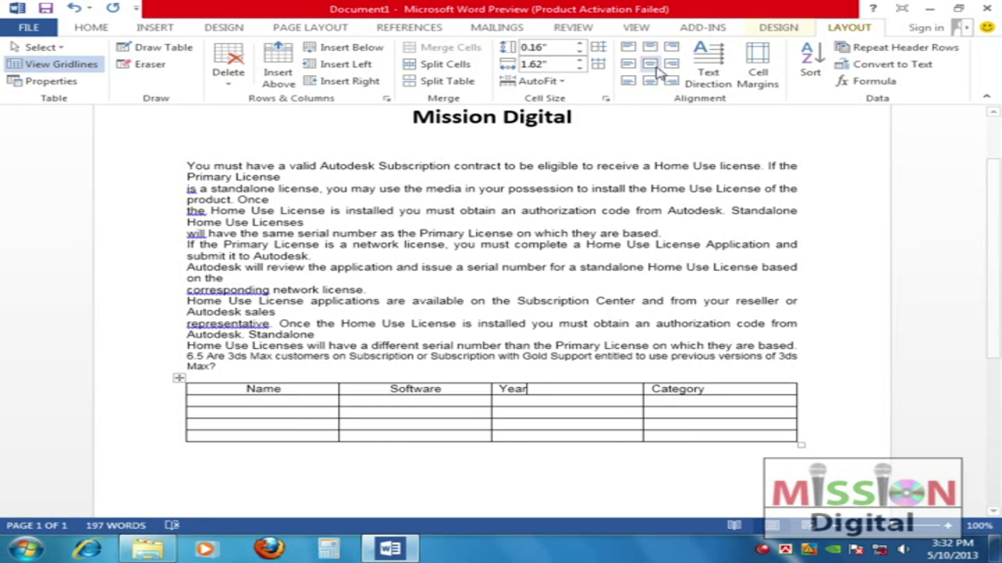
pyautogui.click(649, 49)
# Try aligning the Category heading to the top right and to the center left of its cell
pyautogui.click(707, 391)
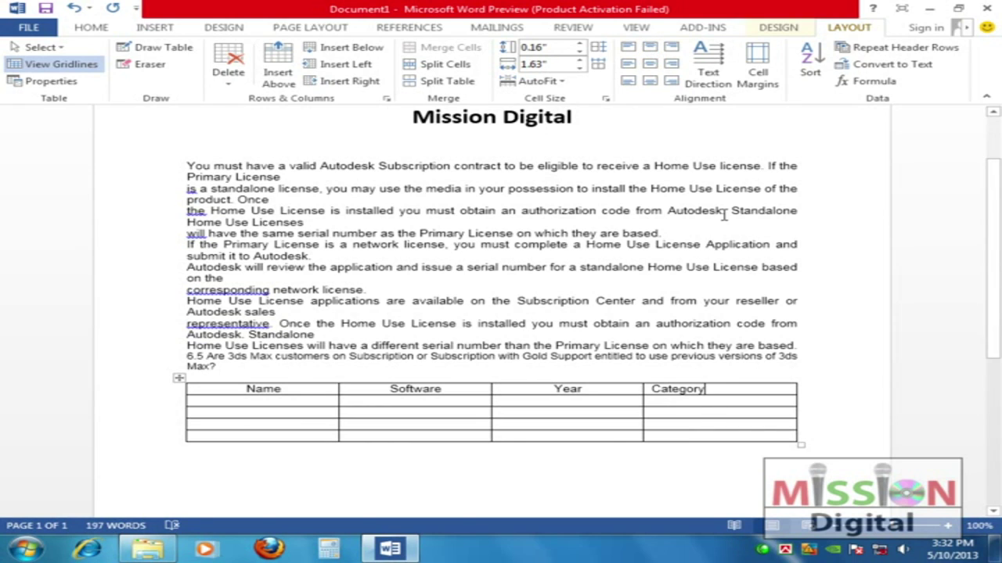
pyautogui.click(671, 47)
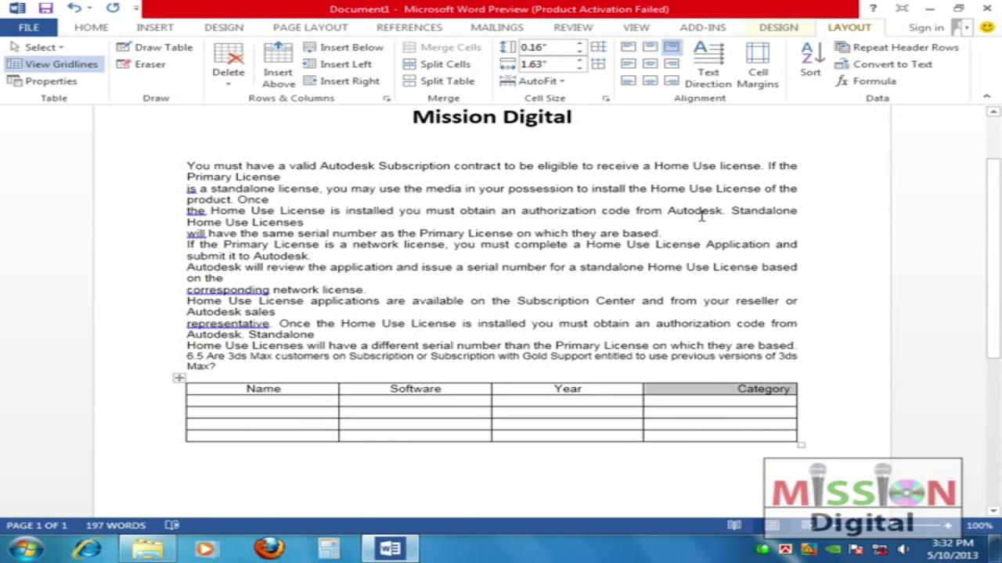
pyautogui.click(629, 65)
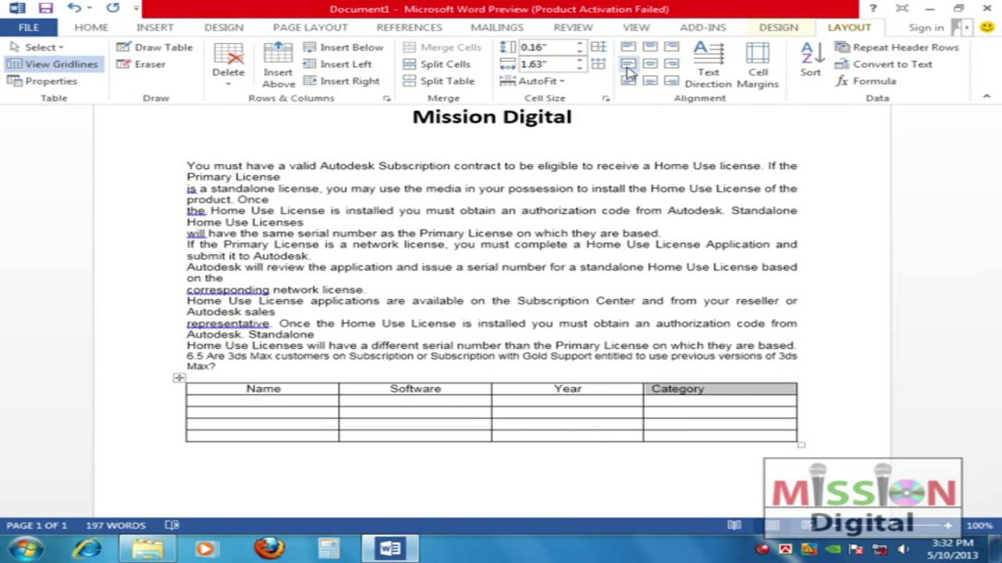
# Cycle the Category heading's text direction through the two vertical orientations and back to horizontal
pyautogui.click(726, 62)
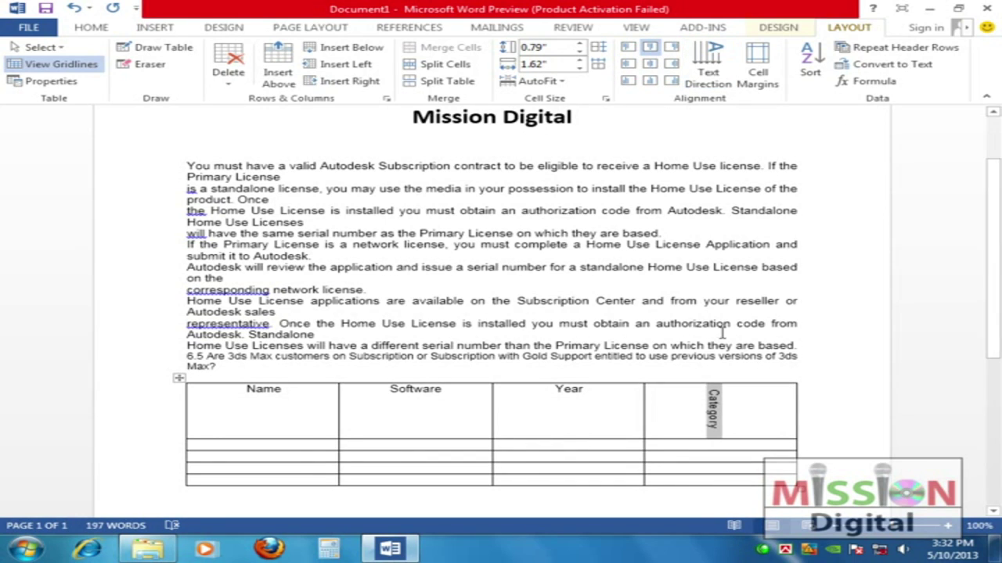
pyautogui.click(728, 403)
pyautogui.moveTo(714, 389); pyautogui.dragTo(714, 429)
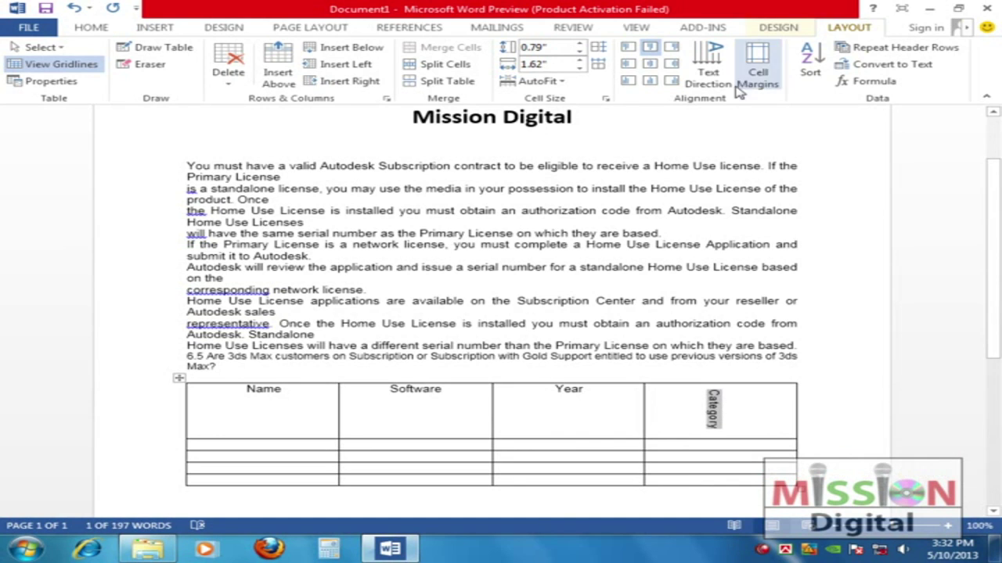
pyautogui.click(714, 69)
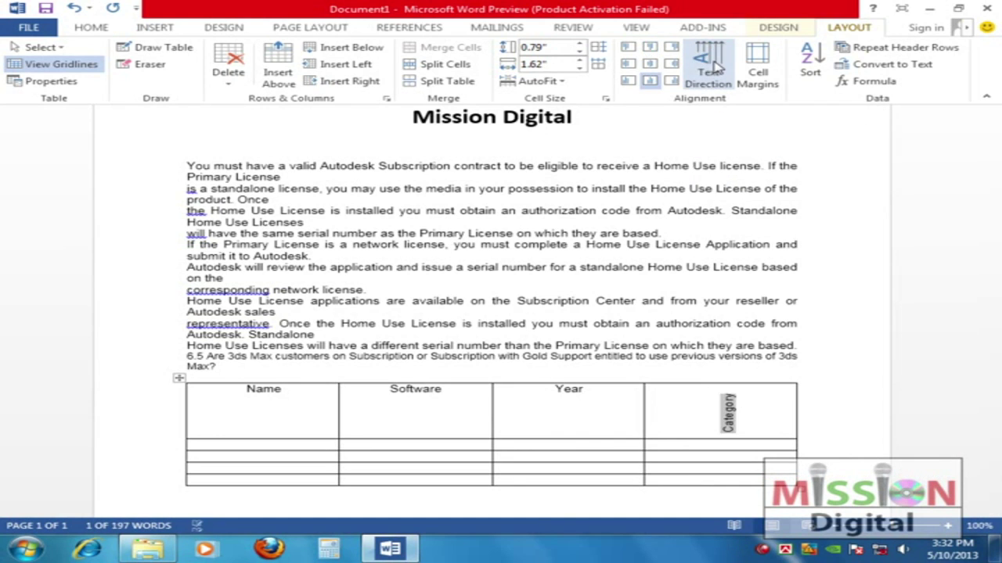
pyautogui.click(713, 69)
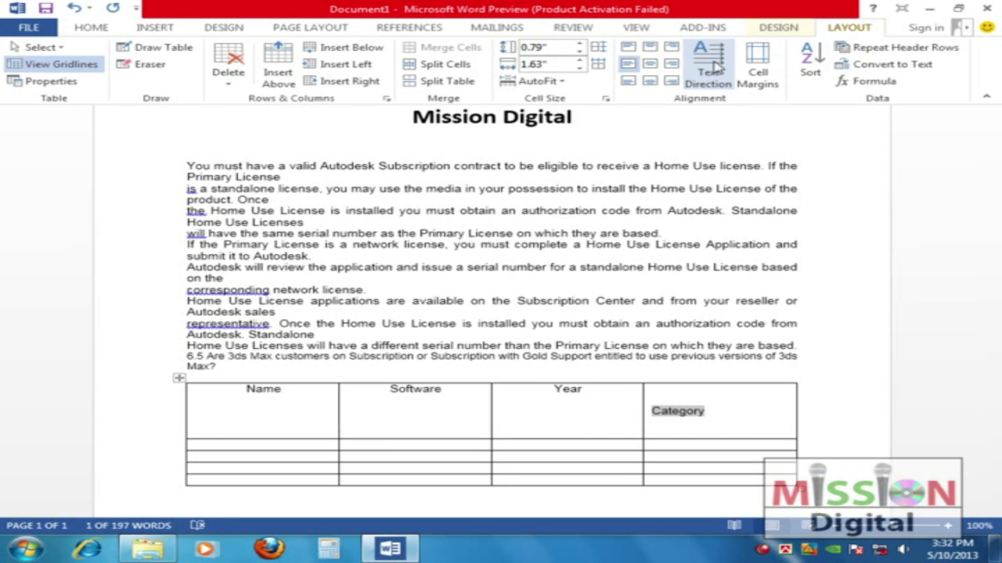
pyautogui.click(713, 69)
pyautogui.click(714, 69)
pyautogui.click(714, 69)
# Undo all the text direction and alignment changes made to the Category heading
pyautogui.hotkey('ctrl', 'z')
pyautogui.hotkey('ctrl', 'z')
pyautogui.hotkey('ctrl', 'z')
pyautogui.hotkey('ctrl', 'z')
pyautogui.hotkey('ctrl', 'z')
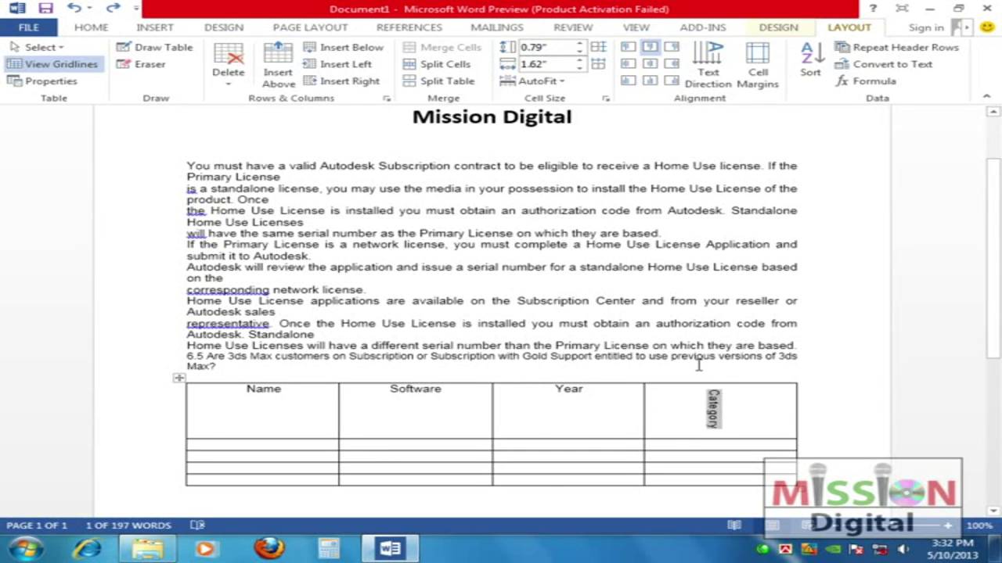
pyautogui.click(697, 364)
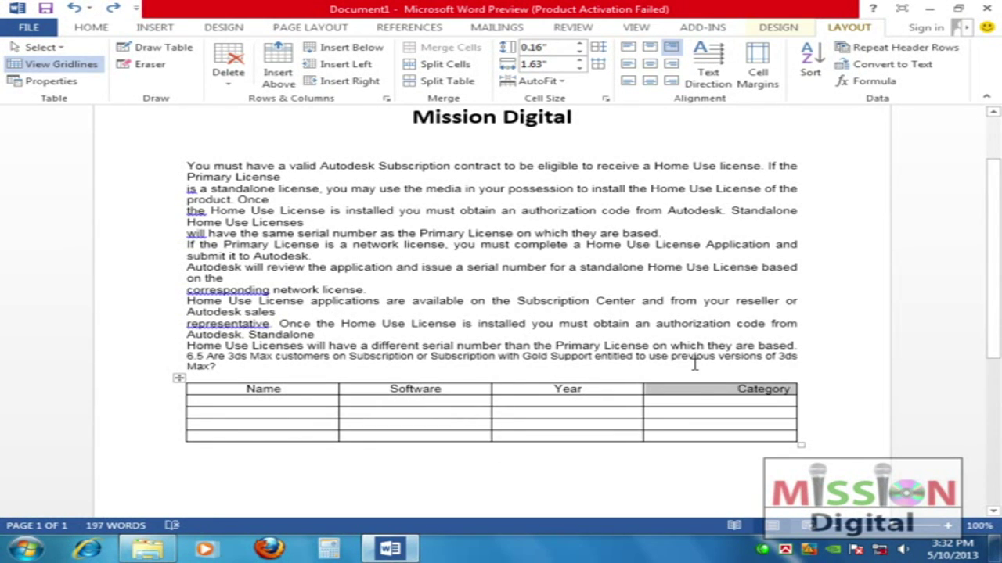
pyautogui.hotkey('ctrl', 'z')
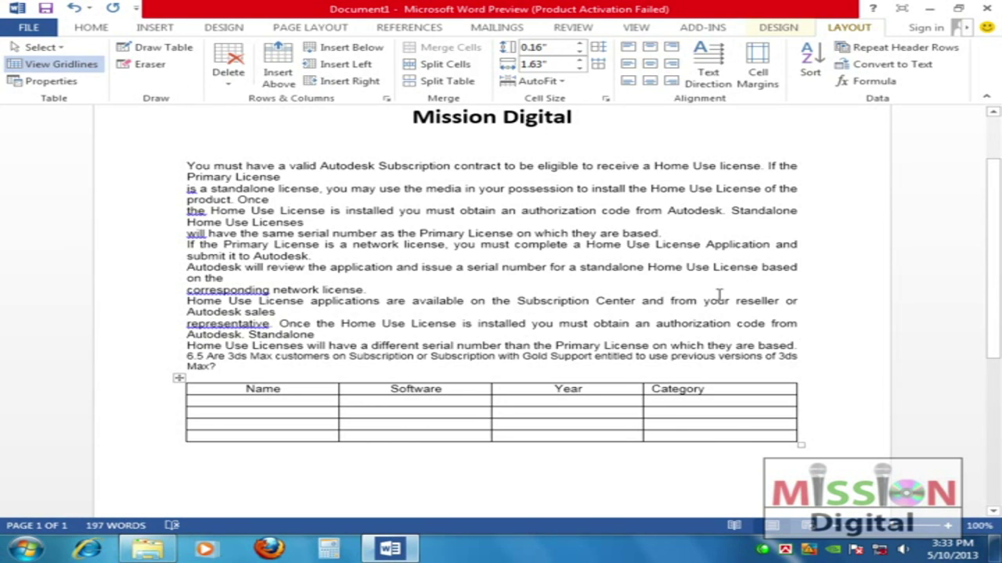
# Try drawing vertical dividers through the Name, Software and Year columns and a horizontal line in the Name column
pyautogui.press('Tab')
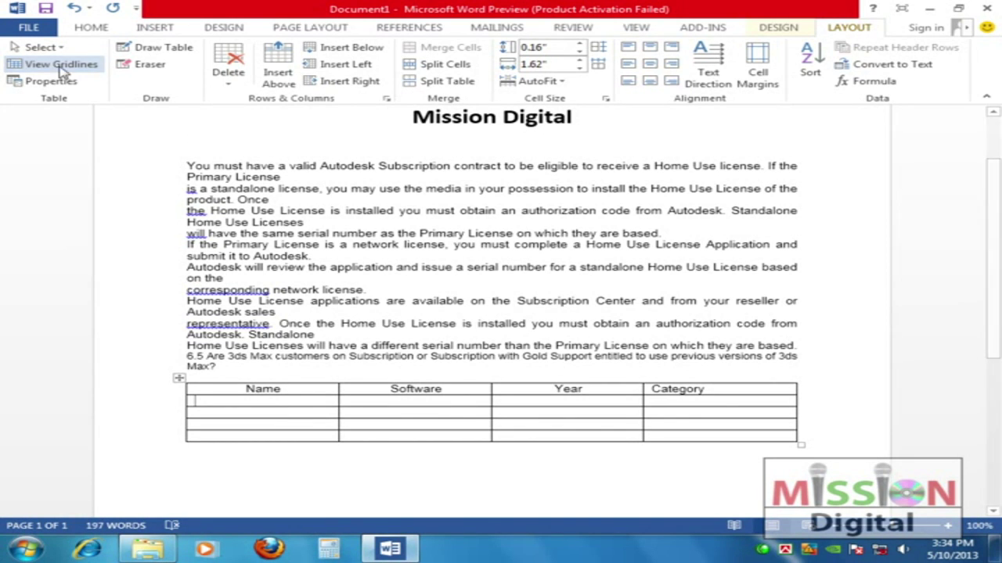
pyautogui.click(182, 50)
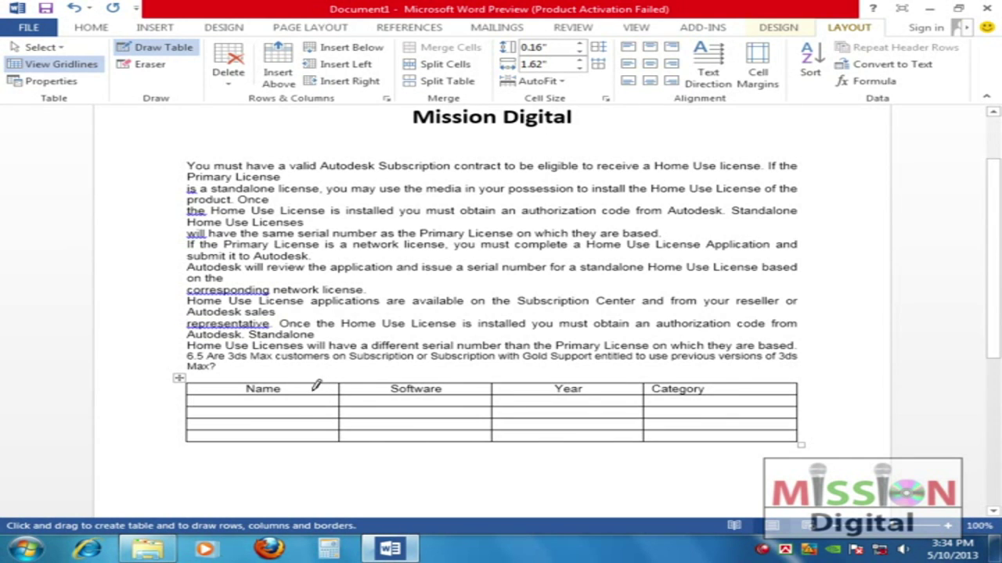
pyautogui.moveTo(293, 401); pyautogui.dragTo(291, 436)
pyautogui.moveTo(397, 407); pyautogui.dragTo(397, 443)
pyautogui.moveTo(544, 406); pyautogui.dragTo(542, 443)
pyautogui.moveTo(603, 407)
pyautogui.mouseDown()
pyautogui.moveTo(602, 443)
pyautogui.moveTo(577, 416)
pyautogui.moveTo(575, 443)
pyautogui.mouseUp()
pyautogui.moveTo(617, 379); pyautogui.dragTo(620, 443)
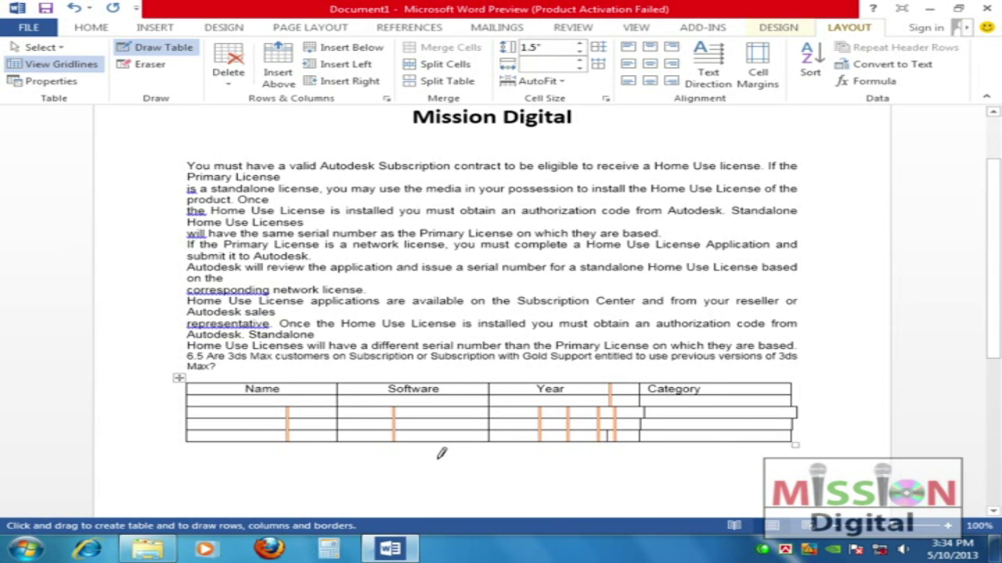
pyautogui.moveTo(193, 417); pyautogui.dragTo(337, 416)
# Undo all the hand-drawn divider lines in the table
pyautogui.hotkey('ctrl', 'z')
pyautogui.hotkey('ctrl', 'z')
pyautogui.hotkey('ctrl', 'z')
pyautogui.hotkey('ctrl', 'z')
pyautogui.hotkey('ctrl', 'z')
pyautogui.hotkey('ctrl', 'z')
pyautogui.hotkey('ctrl', 'z')
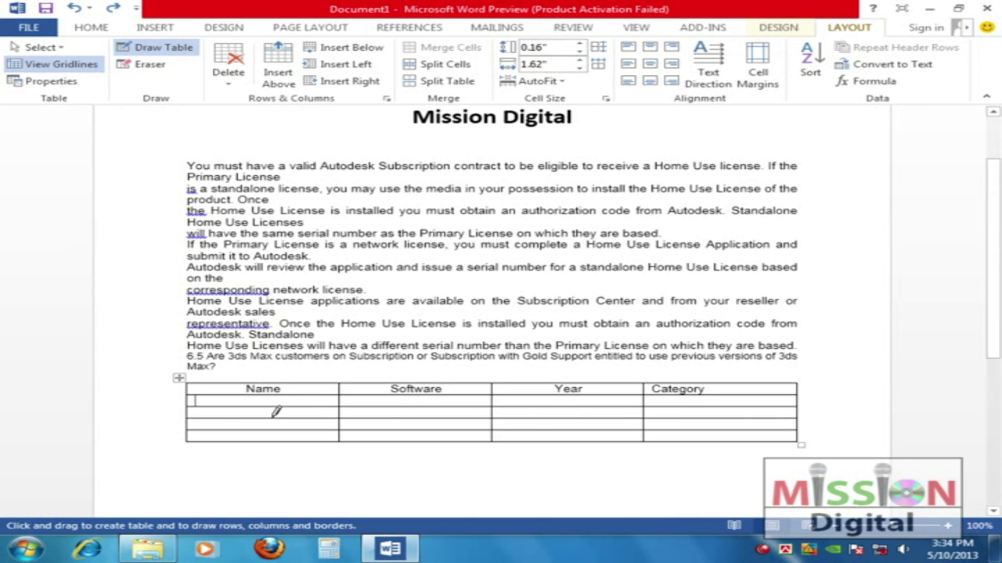
# Try drawing and erasing a full-height divider in the Name column, then erase the Name–Software border and undo that erasure
pyautogui.moveTo(308, 384); pyautogui.dragTo(307, 443)
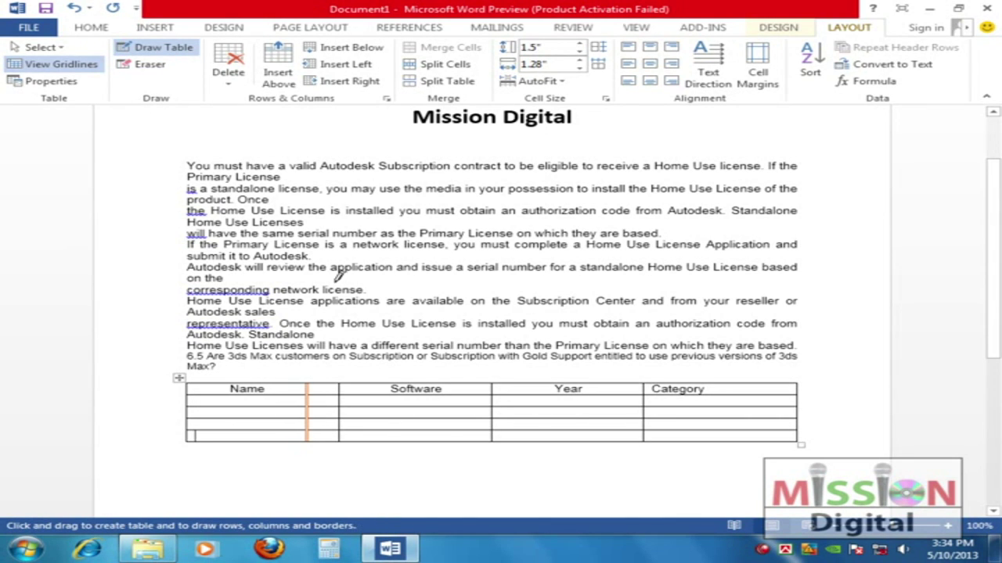
pyautogui.click(149, 65)
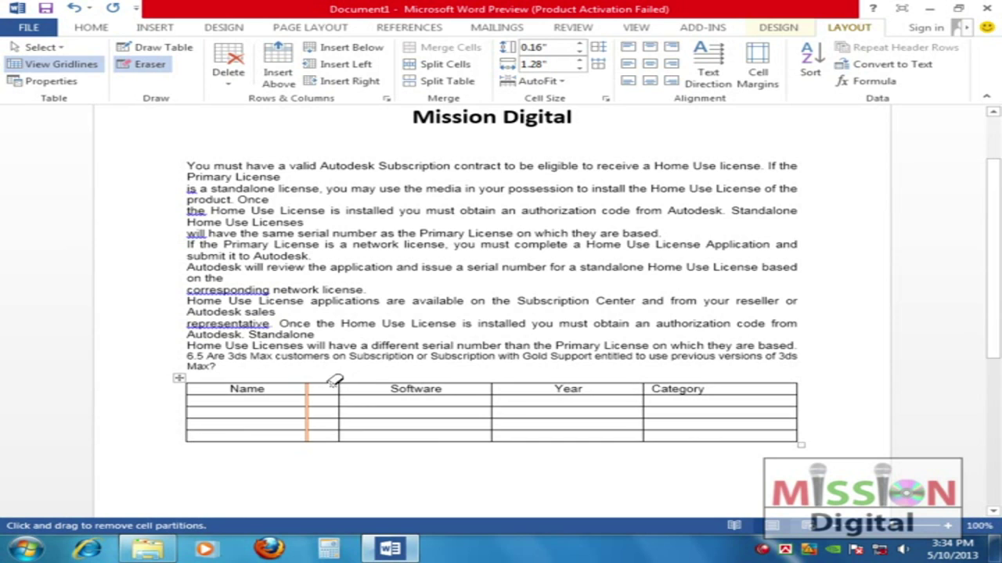
pyautogui.moveTo(311, 384); pyautogui.dragTo(310, 437)
pyautogui.moveTo(339, 382); pyautogui.dragTo(339, 439)
pyautogui.hotkey('ctrl', 'z')
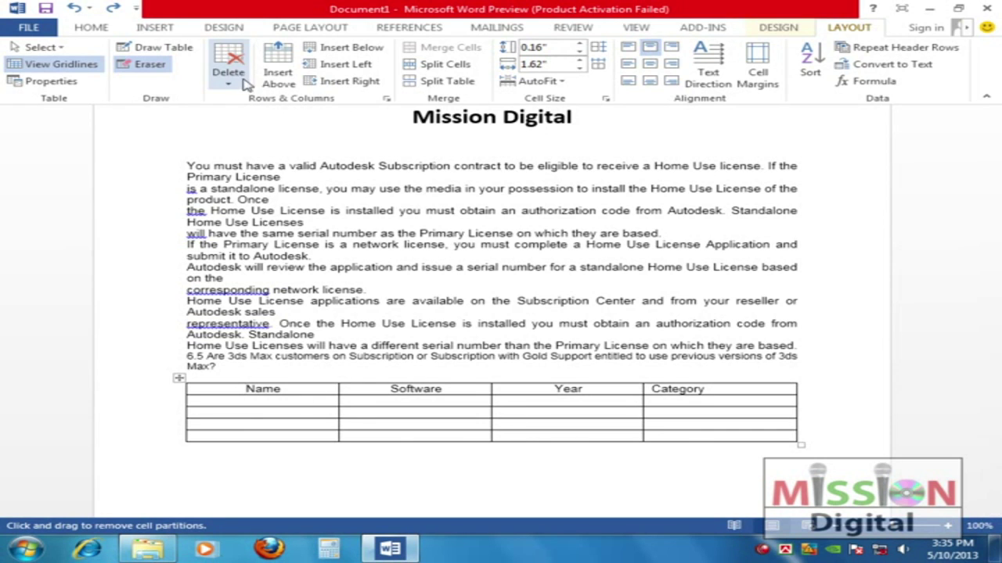
pyautogui.press('Escape')
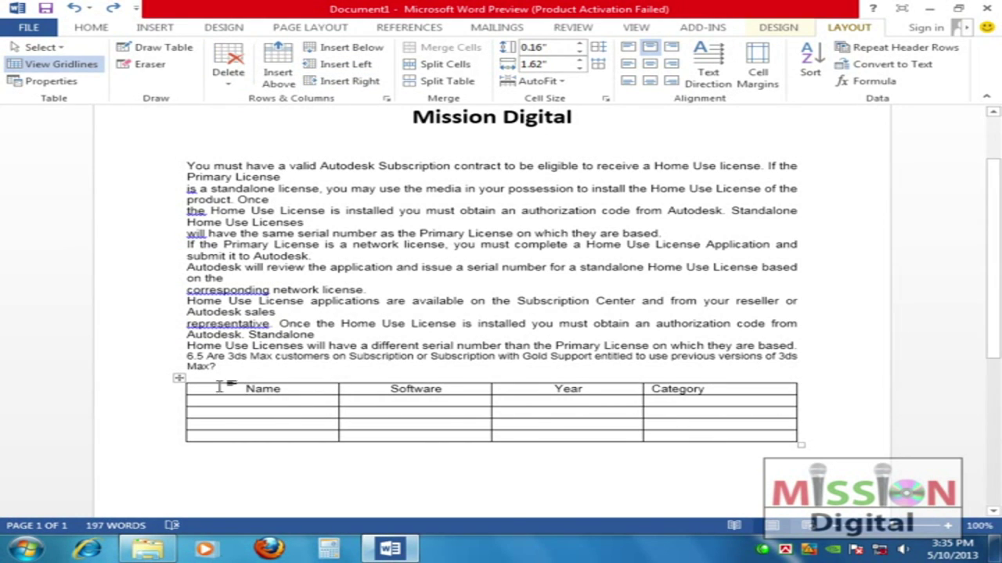
# Try deleting the table's third and fourth rows with the Delete entire row option, and undo the deletion
pyautogui.moveTo(211, 411); pyautogui.dragTo(652, 420)
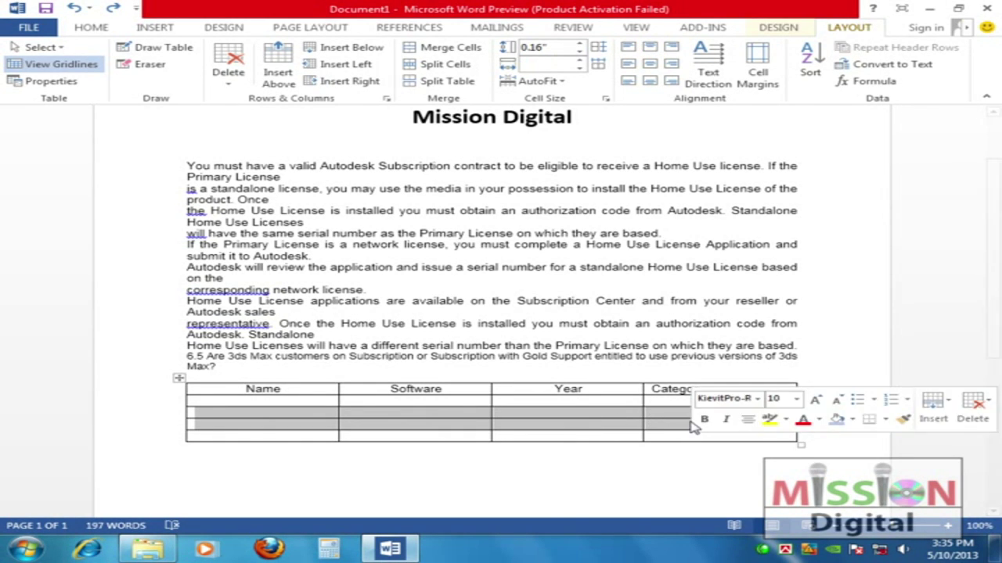
pyautogui.click(229, 86)
pyautogui.click(258, 100)
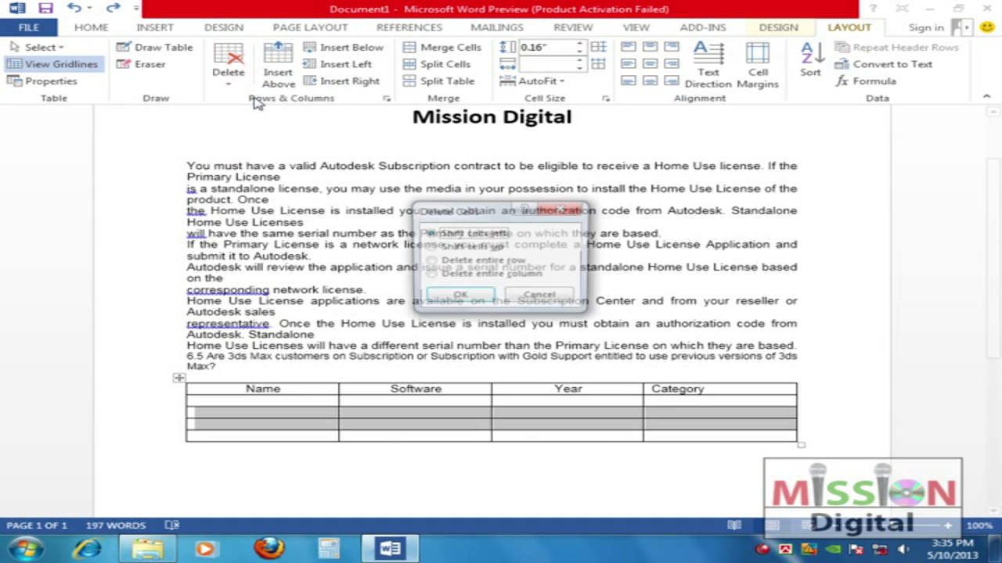
pyautogui.click(435, 261)
pyautogui.click(460, 296)
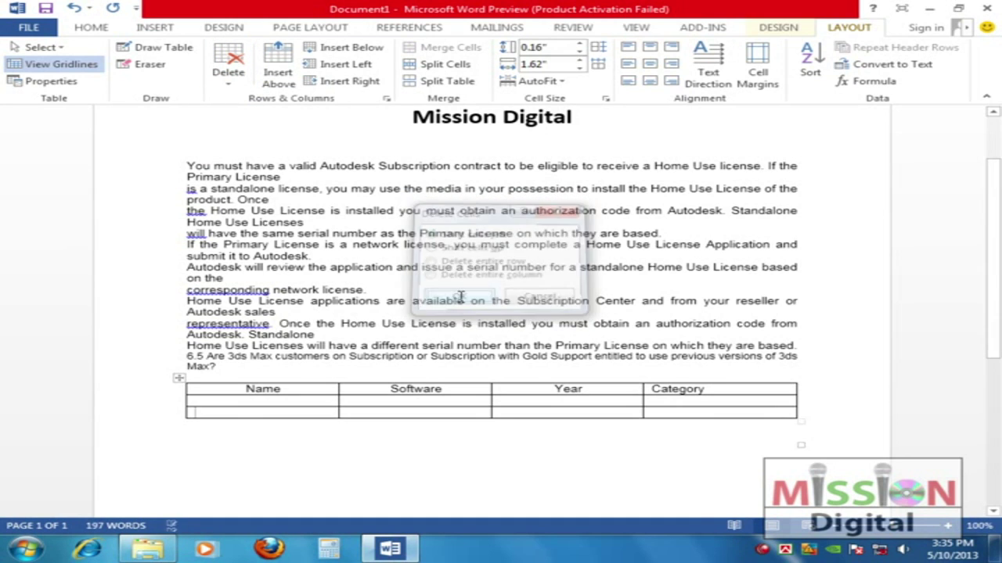
pyautogui.hotkey('ctrl', 'z')
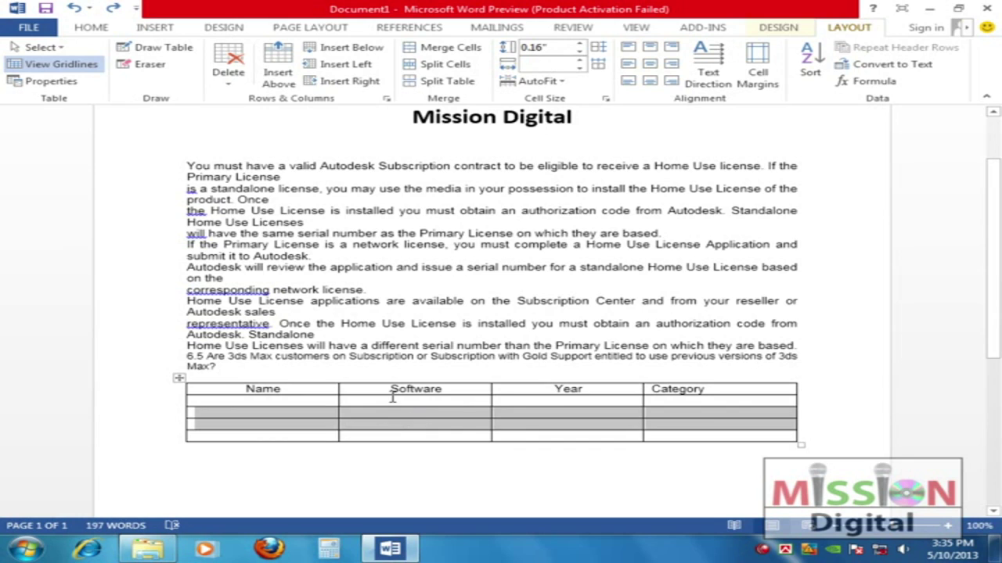
# Try deleting the Software and Year columns from the table, and undo the deletion
pyautogui.click(392, 398)
pyautogui.moveTo(363, 386); pyautogui.dragTo(539, 427)
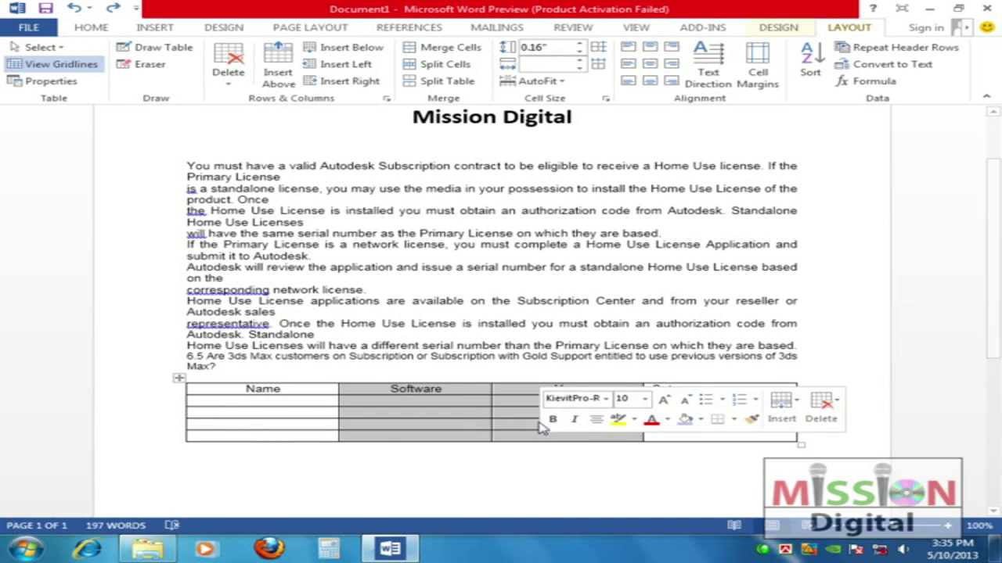
pyautogui.click(228, 74)
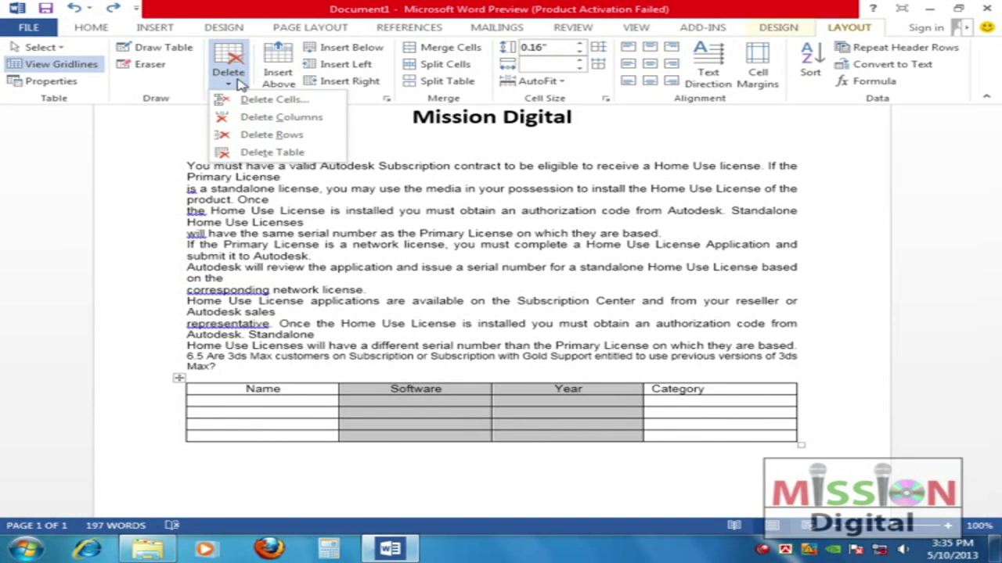
pyautogui.click(291, 119)
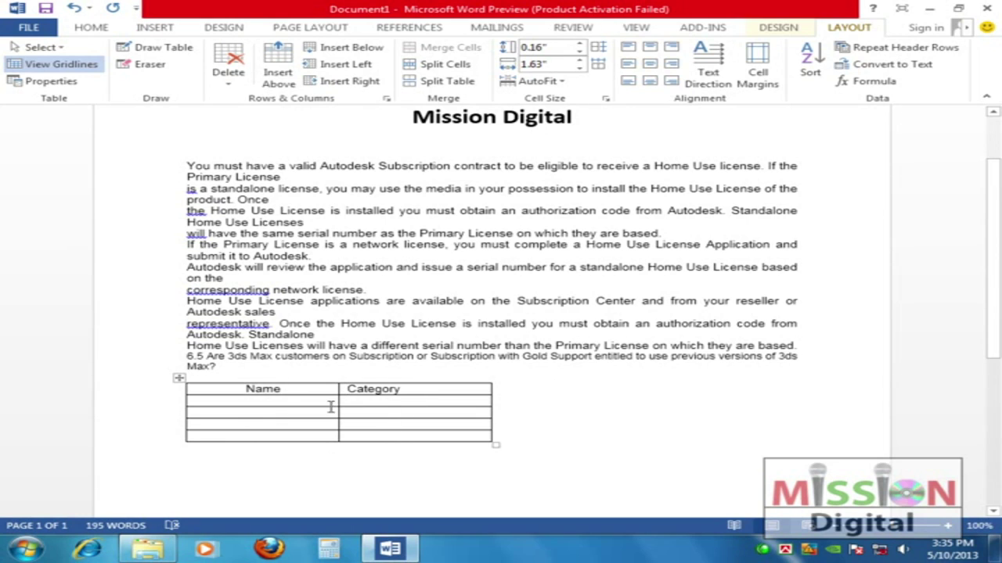
pyautogui.hotkey('ctrl', 'z')
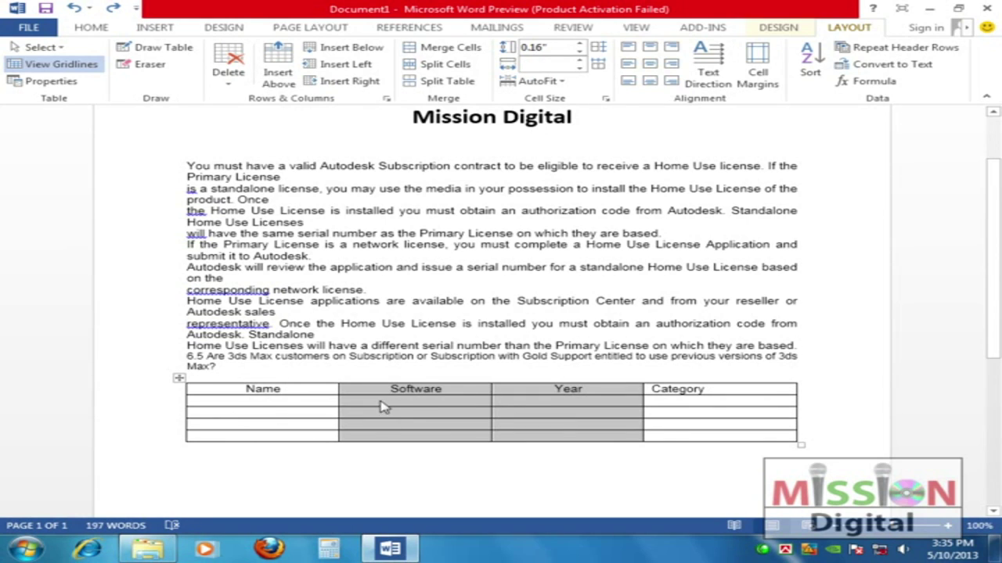
# Try deleting the entire table, and undo the deletion
pyautogui.click(384, 406)
pyautogui.moveTo(228, 389); pyautogui.dragTo(728, 433)
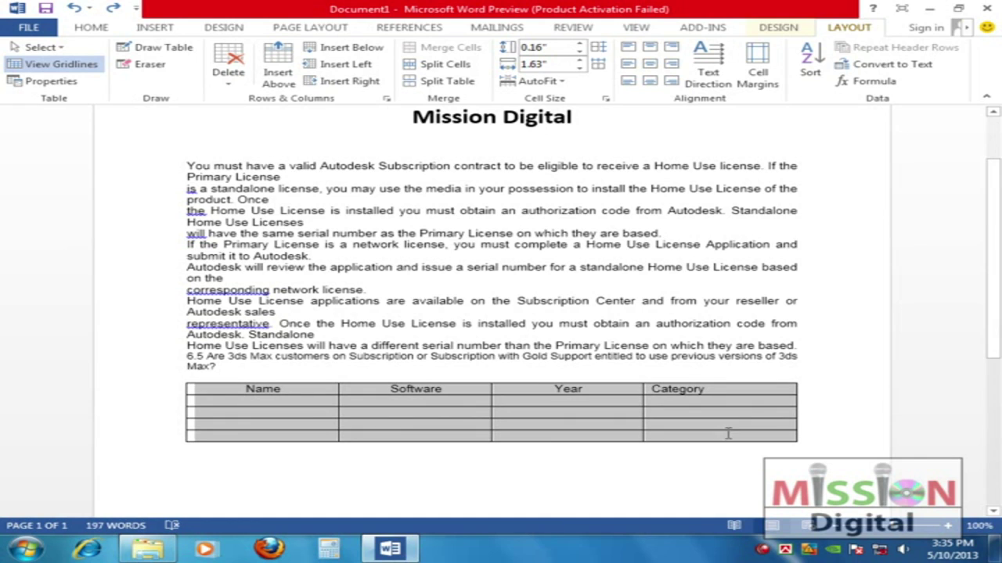
pyautogui.click(221, 401)
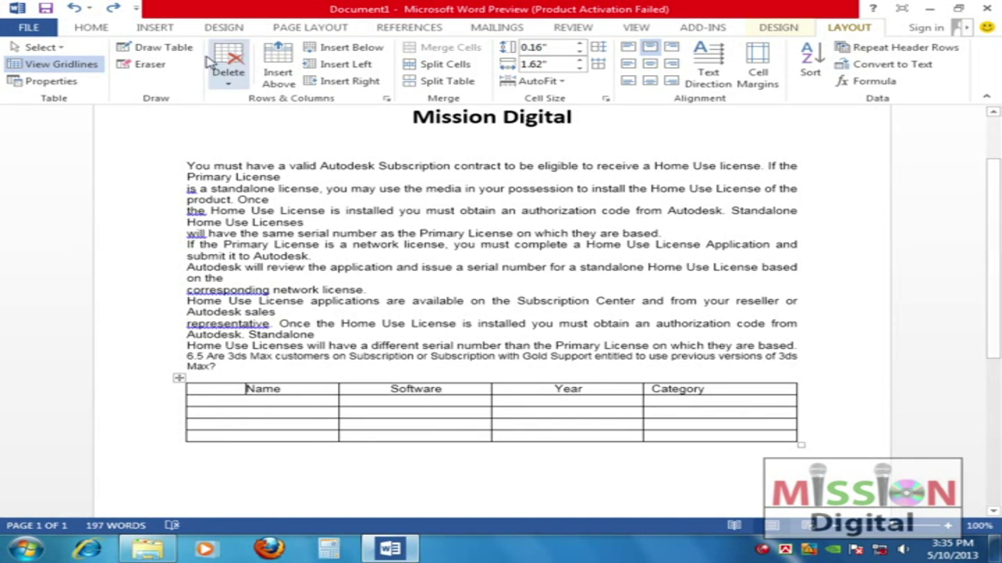
pyautogui.click(230, 77)
pyautogui.click(288, 153)
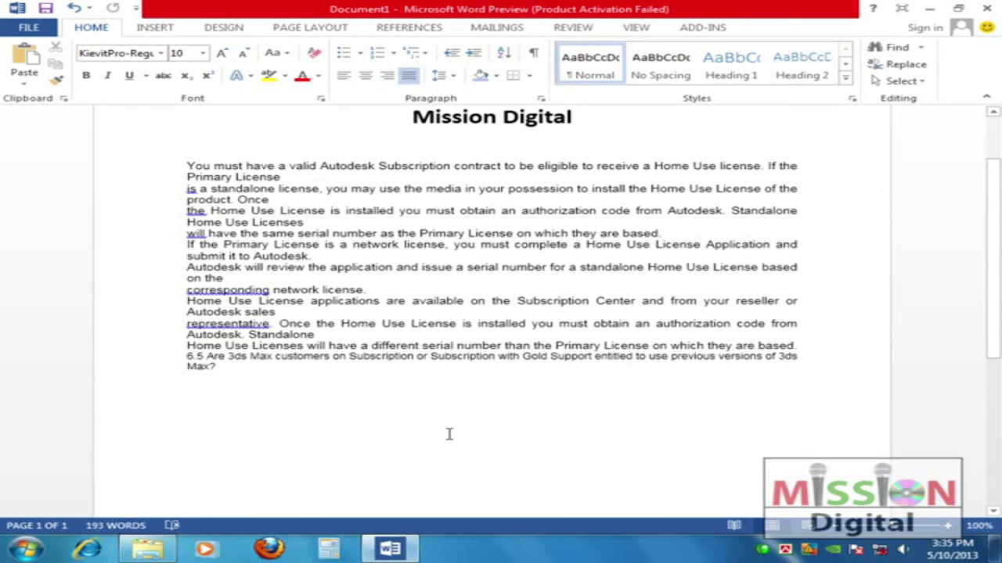
pyautogui.hotkey('ctrl', 'z')
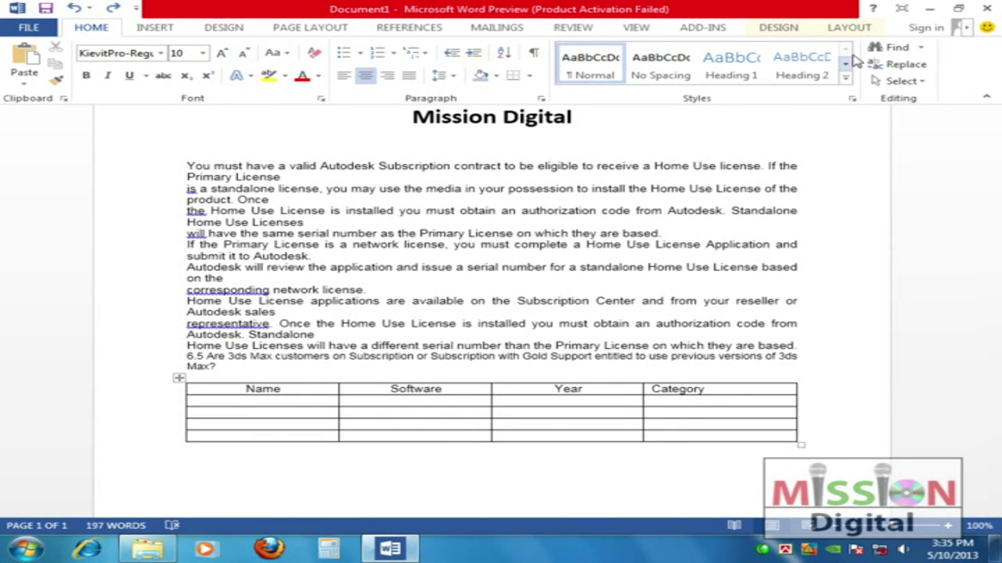
# Try deleting the table's third row with the Delete Rows option, and undo the deletion
pyautogui.click(850, 30)
pyautogui.click(231, 78)
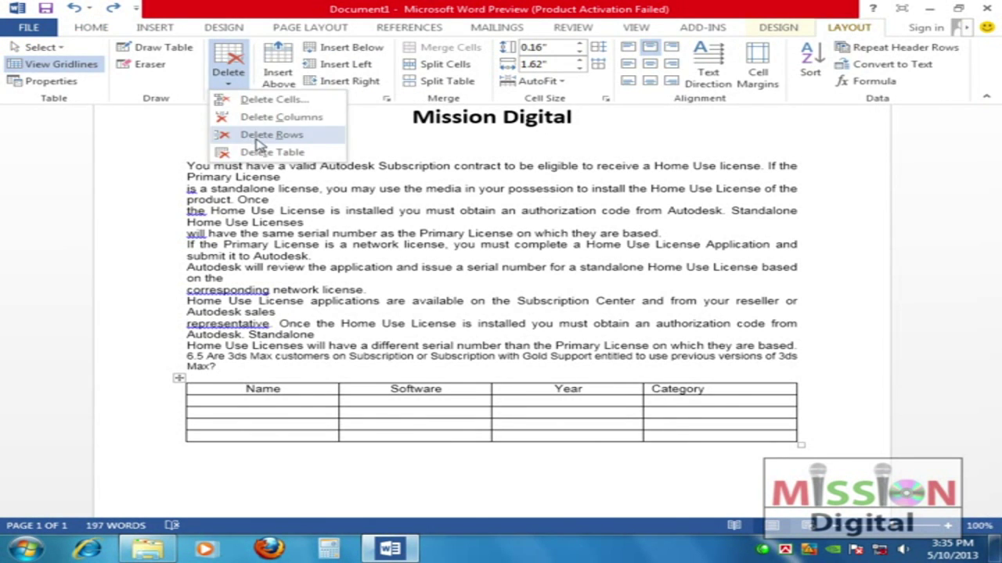
pyautogui.click(216, 412)
pyautogui.moveTo(216, 413); pyautogui.dragTo(678, 417)
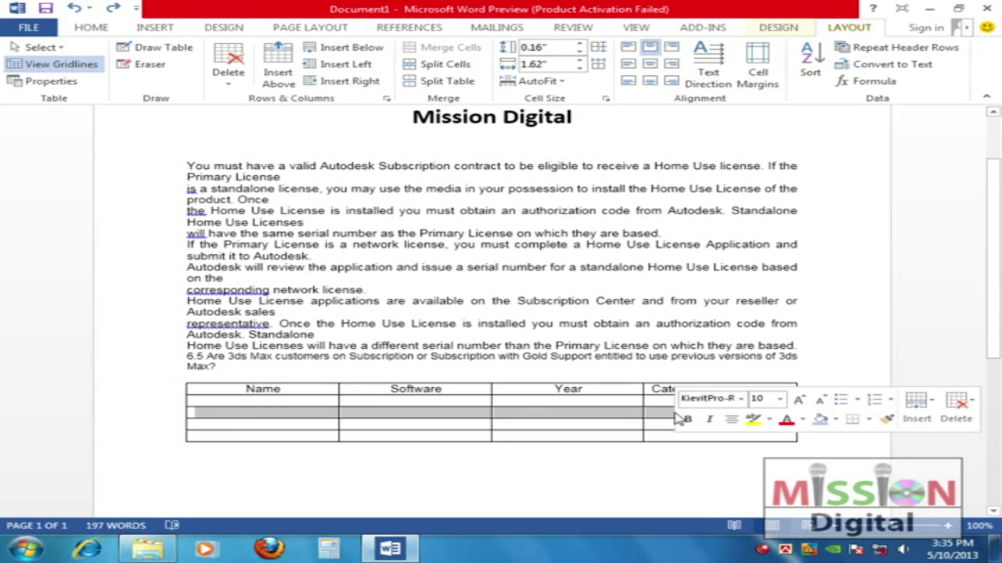
pyautogui.click(227, 72)
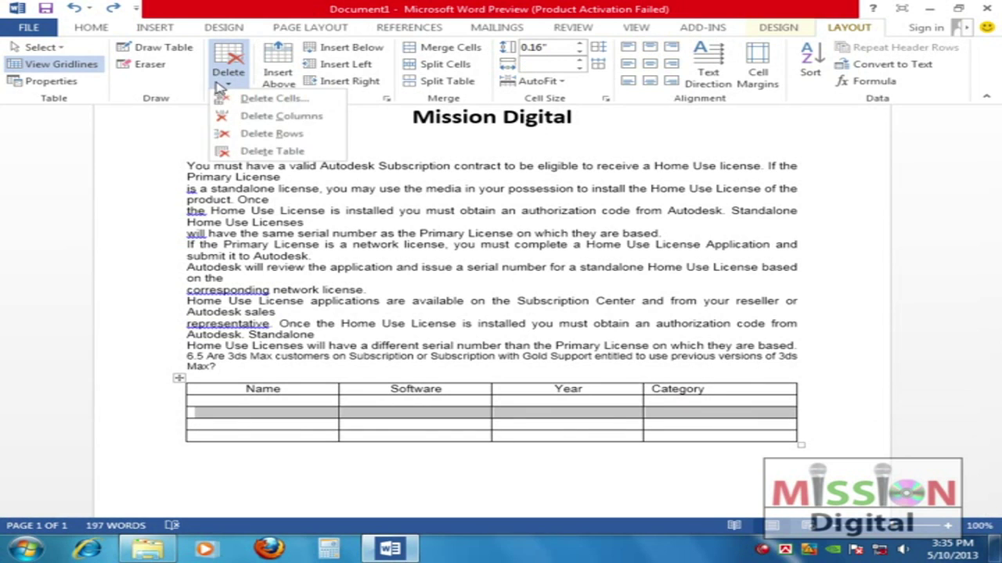
pyautogui.click(262, 134)
pyautogui.hotkey('ctrl', 'z')
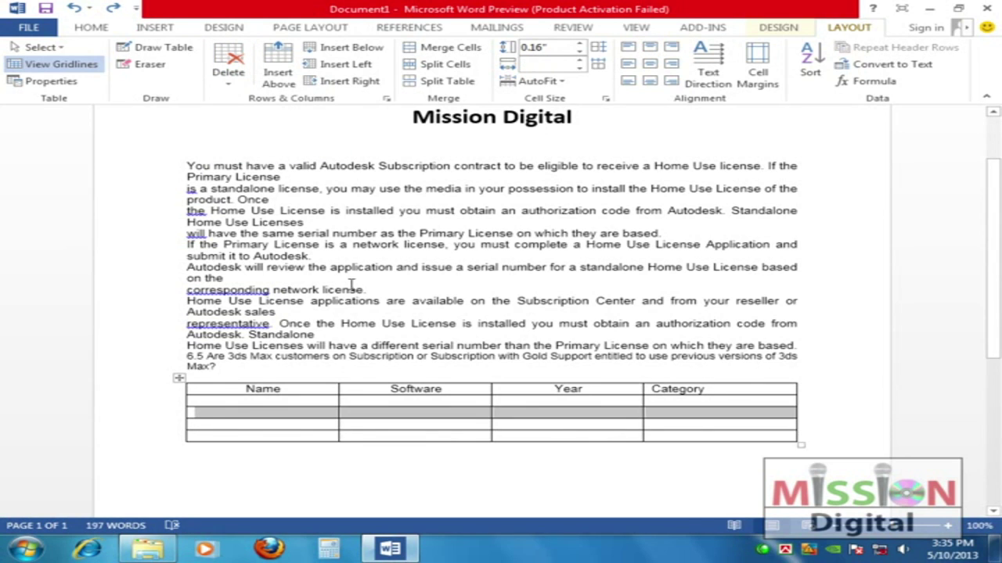
# Try inserting several new rows above the table's third row, and undo the insertions
pyautogui.click(289, 84)
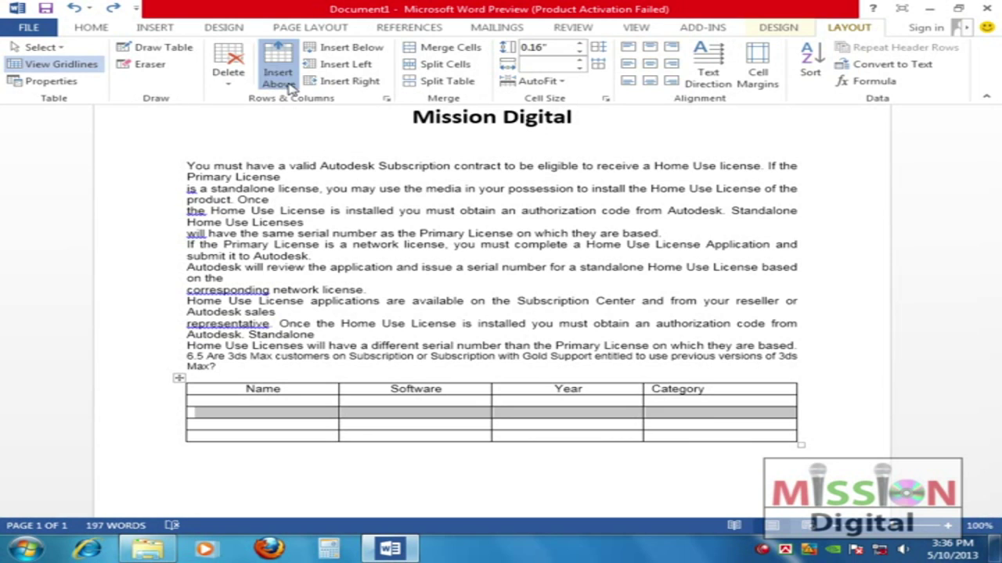
pyautogui.click(361, 414)
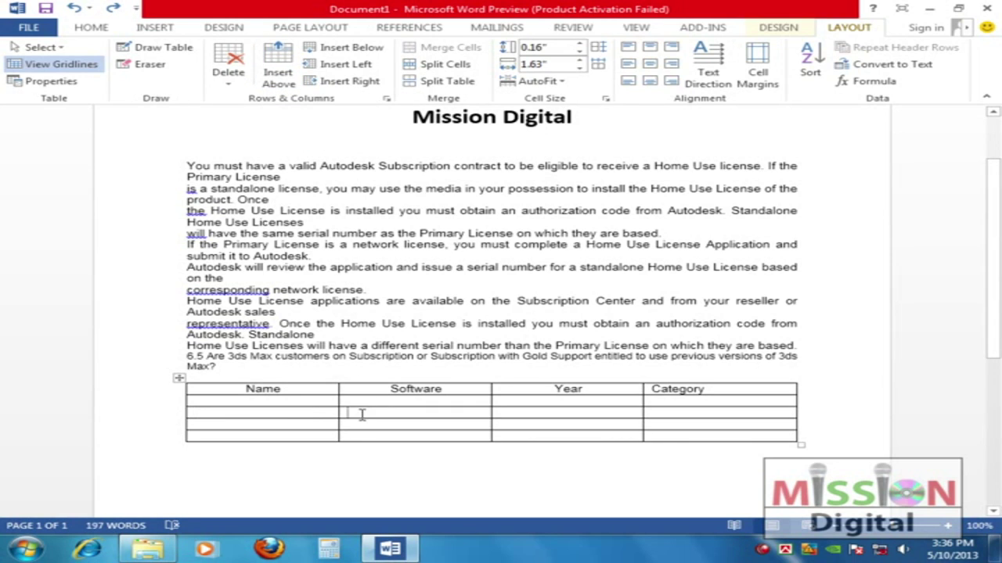
pyautogui.click(288, 82)
pyautogui.click(288, 82)
pyautogui.click(288, 82)
pyautogui.click(288, 82)
pyautogui.hotkey('ctrl', 'z')
pyautogui.hotkey('ctrl', 'z')
pyautogui.hotkey('ctrl', 'z')
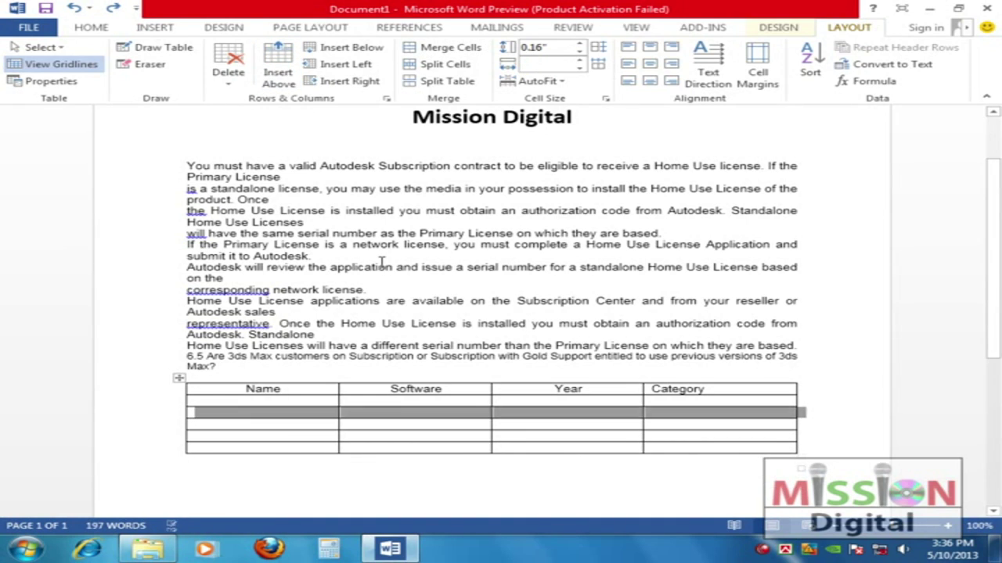
pyautogui.hotkey('ctrl', 'z')
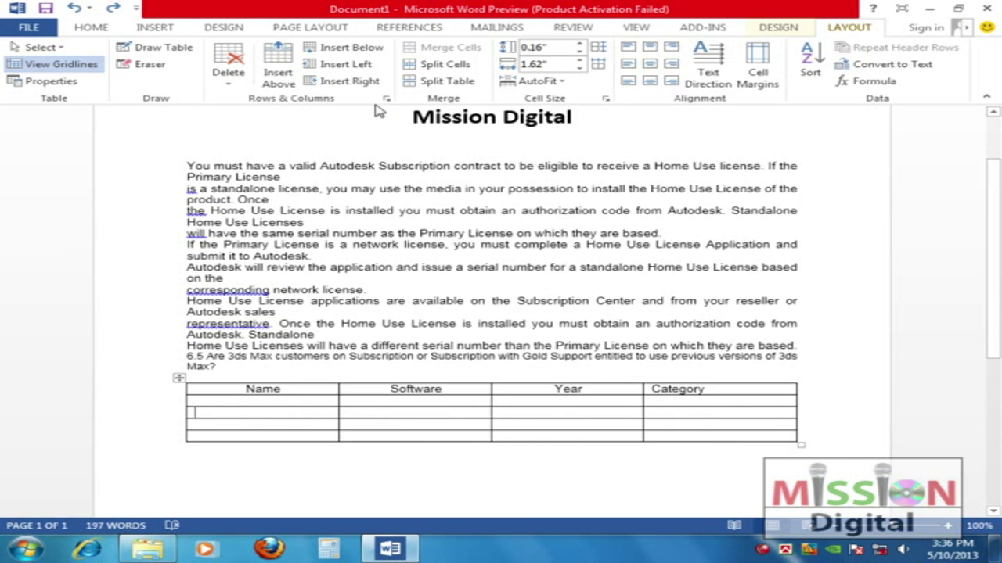
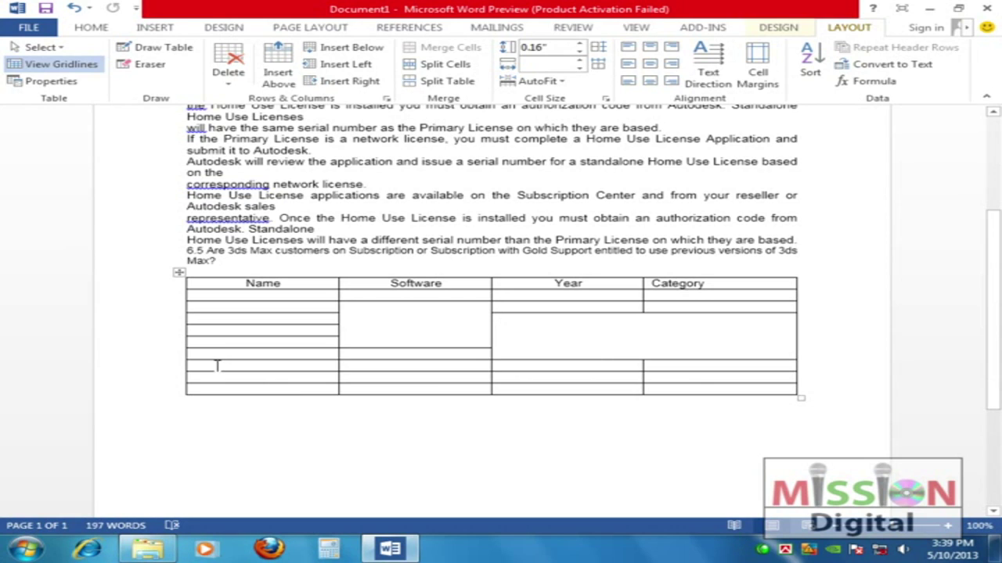
# Merge the last three cells of the Name column, and undo that merge along with the earlier merges in the other columns
pyautogui.click(438, 47)
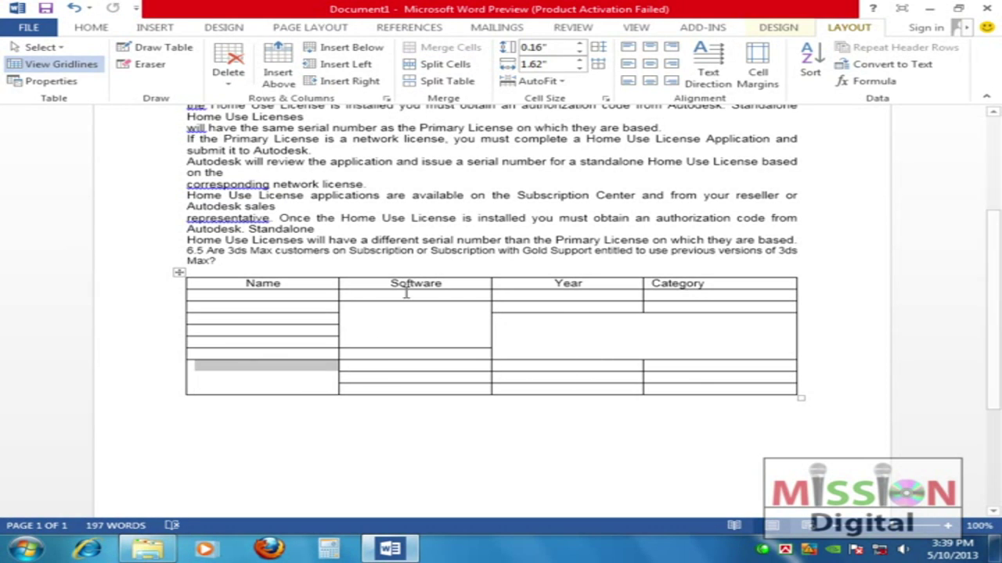
pyautogui.click(402, 324)
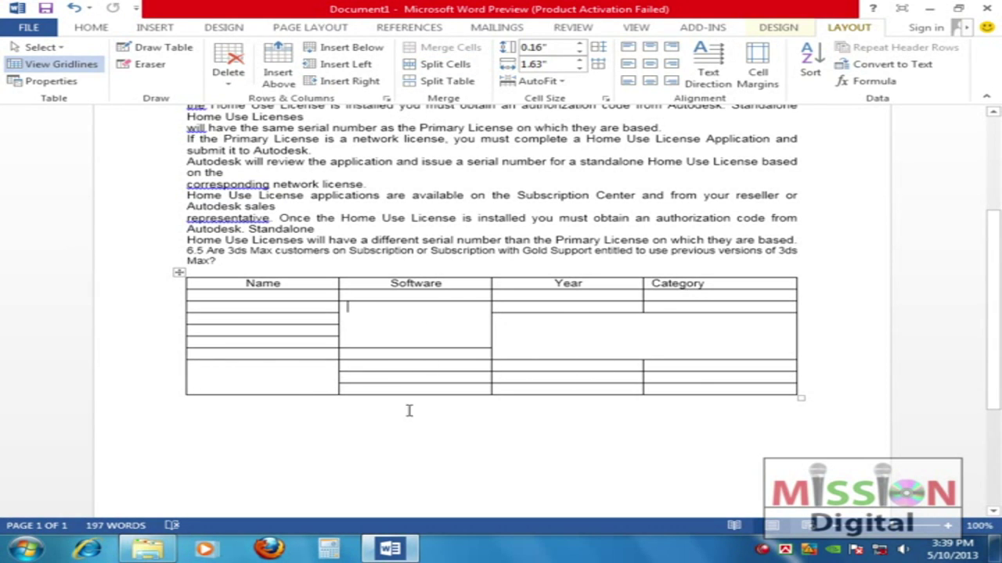
pyautogui.hotkey('ctrl', 'z')
pyautogui.hotkey('ctrl', 'z')
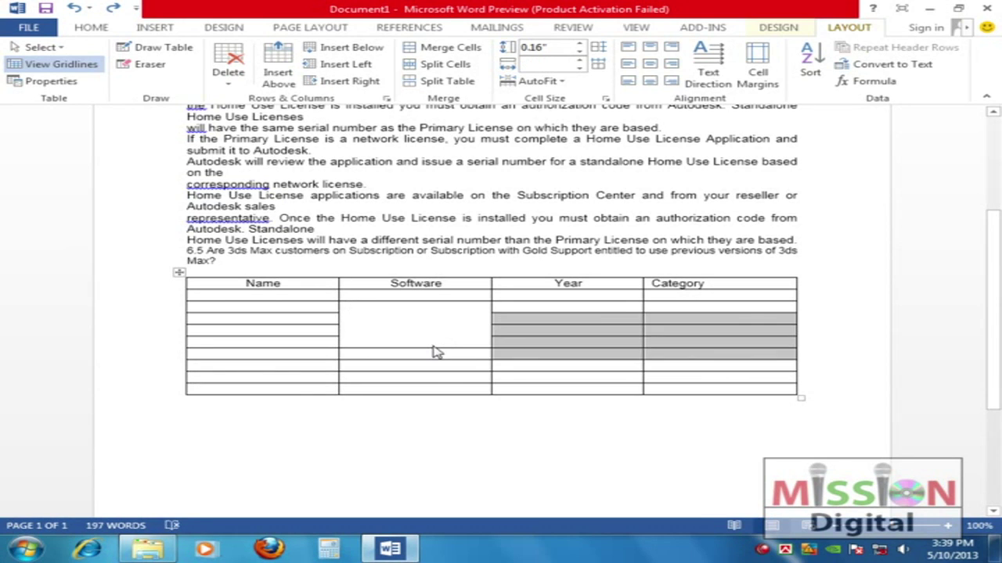
pyautogui.hotkey('ctrl', 'z')
pyautogui.click(438, 351)
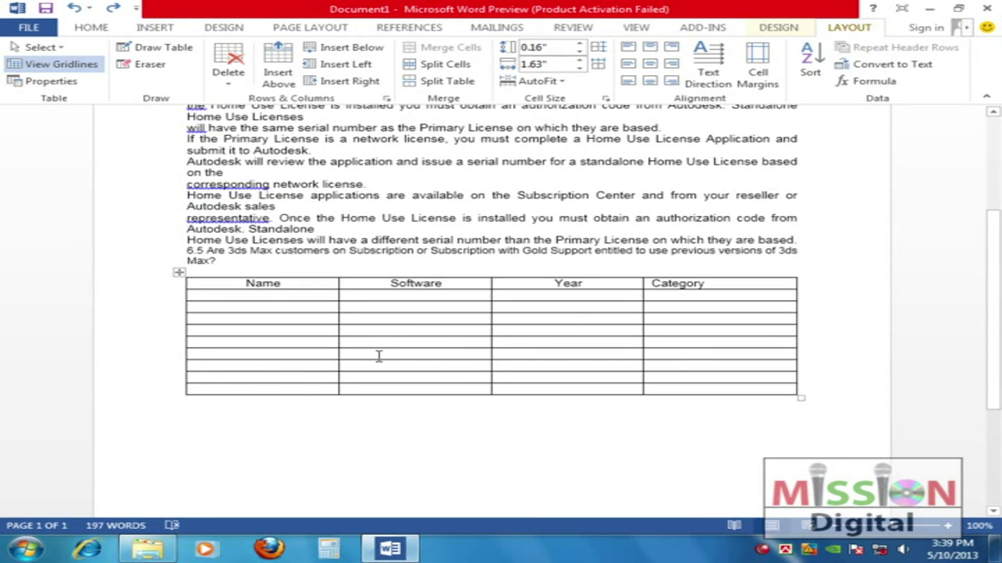
# Split the last four cells of the Software column into 3 columns and 4 rows, merging cells before the split
pyautogui.moveTo(369, 354); pyautogui.dragTo(413, 389)
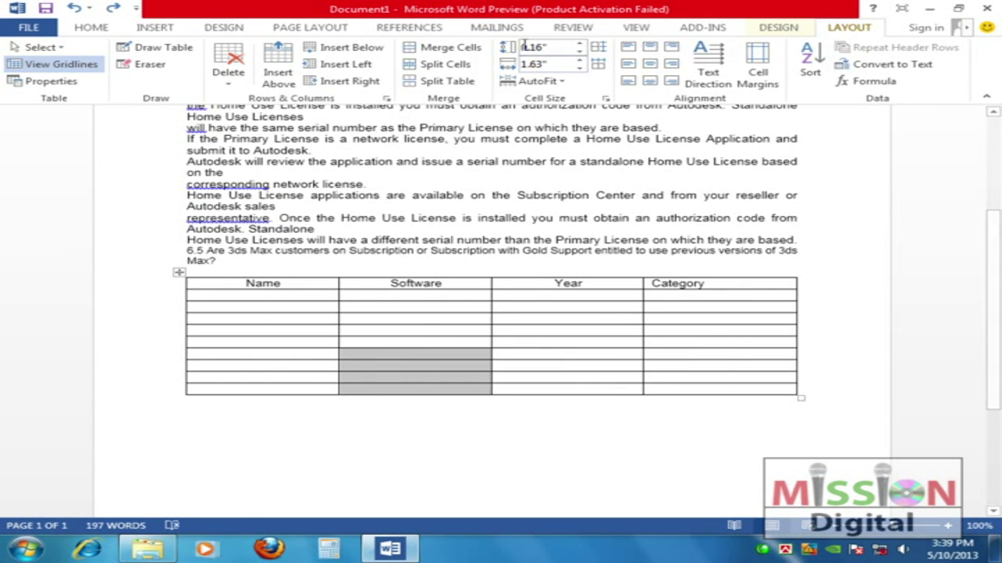
pyautogui.click(463, 69)
pyautogui.moveTo(483, 211); pyautogui.dragTo(592, 143)
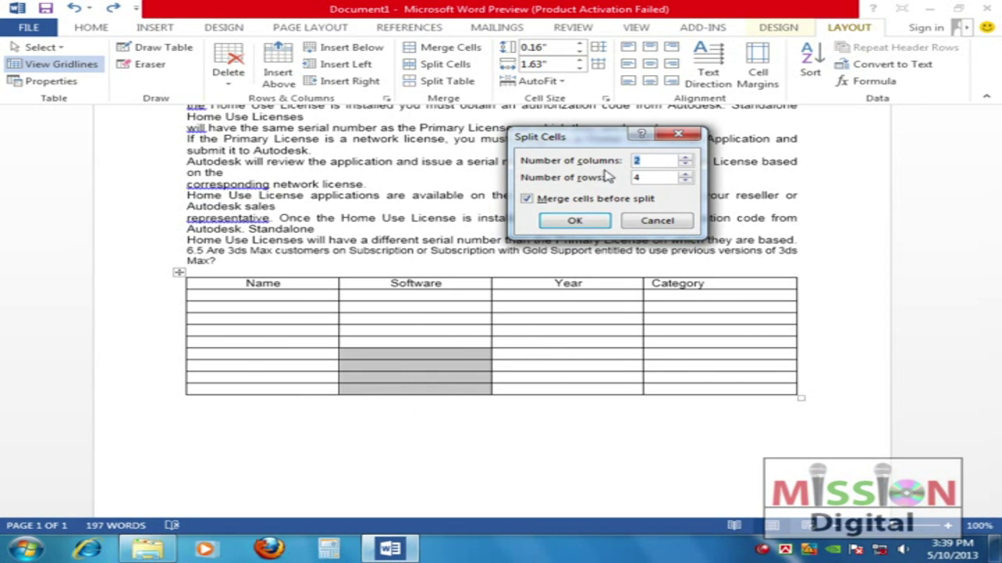
pyautogui.moveTo(651, 161); pyautogui.dragTo(568, 179)
pyautogui.write('3')
pyautogui.click(574, 221)
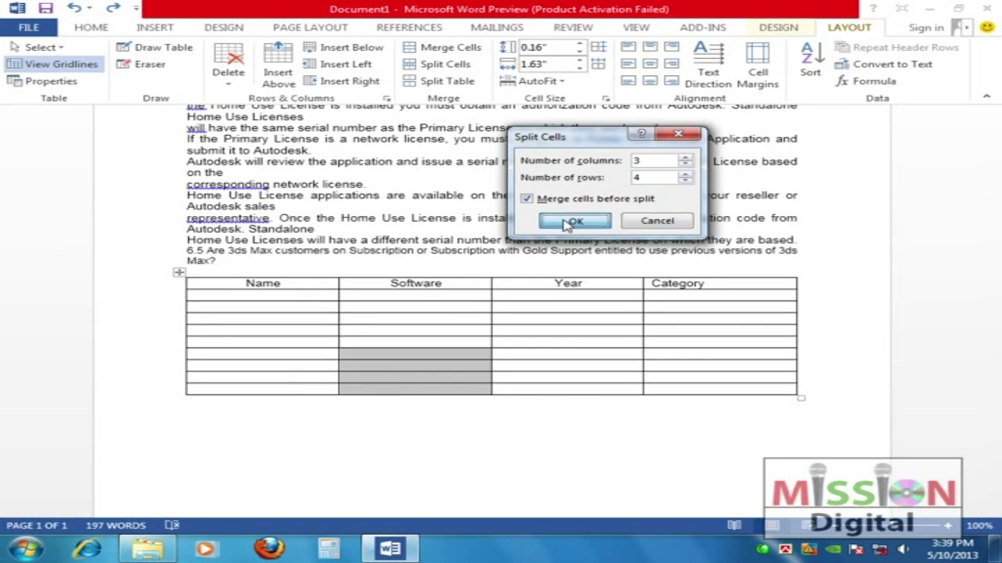
pyautogui.click(387, 355)
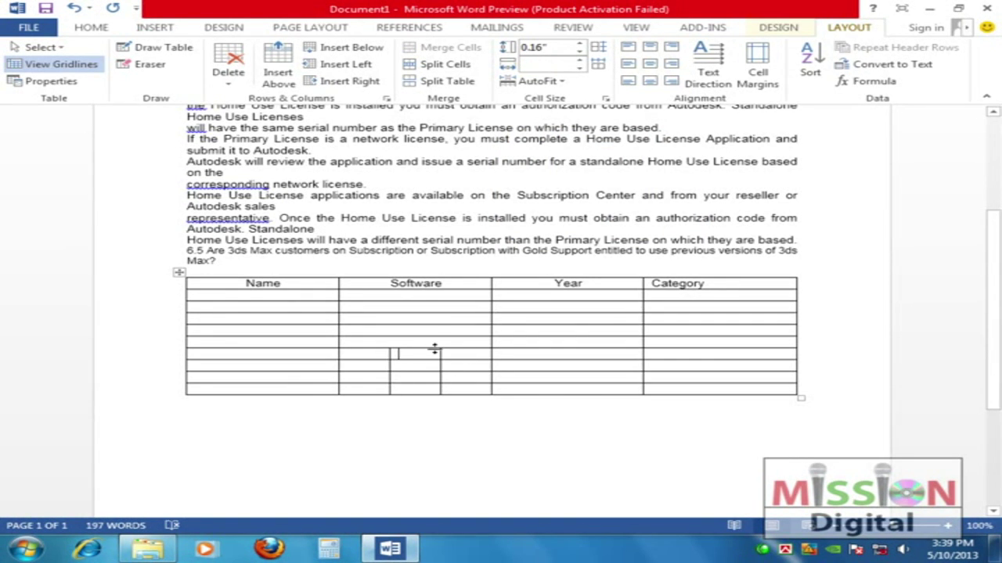
# Split the middle group of the newly divided Software cells into 2 columns and 4 rows
pyautogui.moveTo(416, 356); pyautogui.dragTo(416, 389)
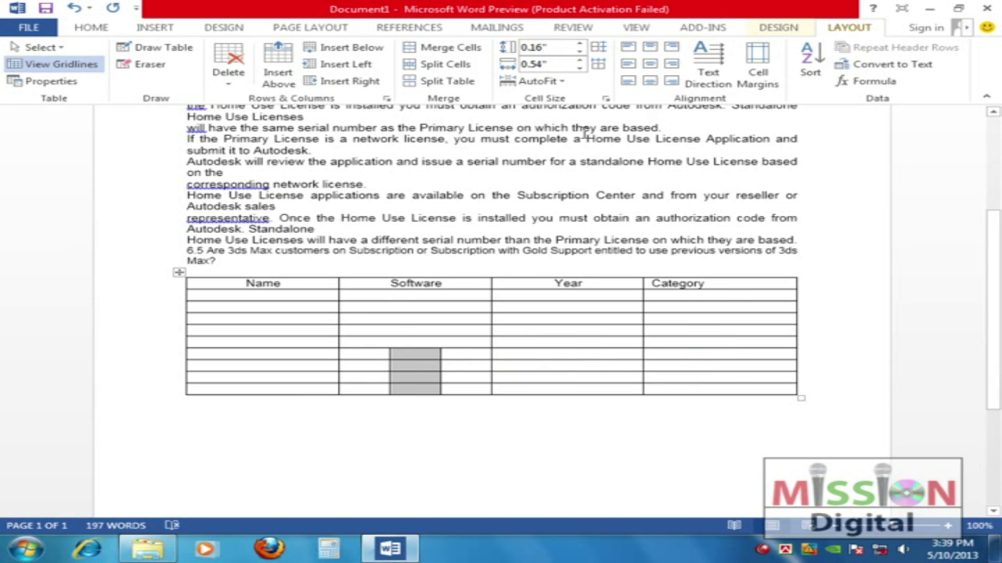
pyautogui.click(448, 65)
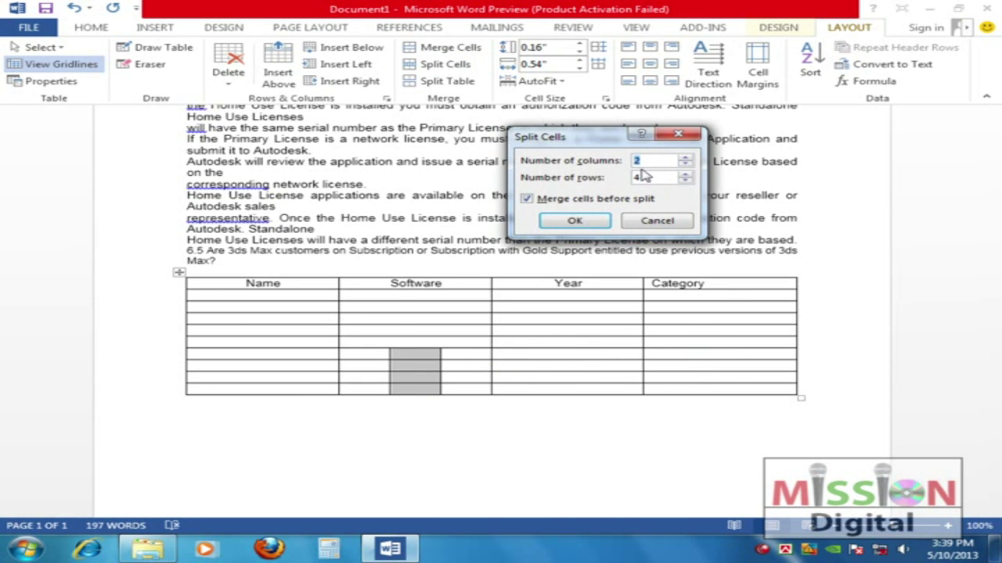
pyautogui.click(576, 221)
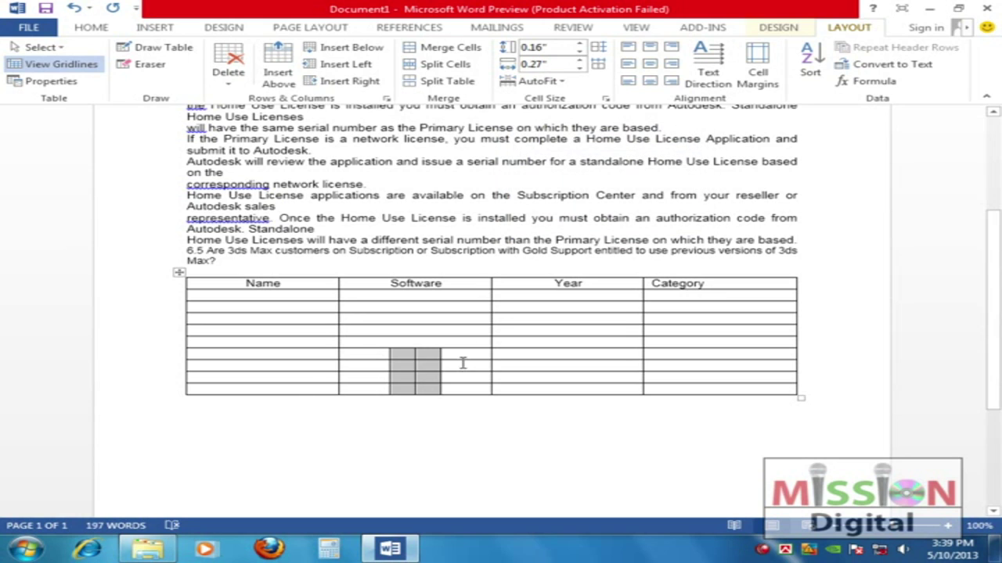
pyautogui.click(411, 359)
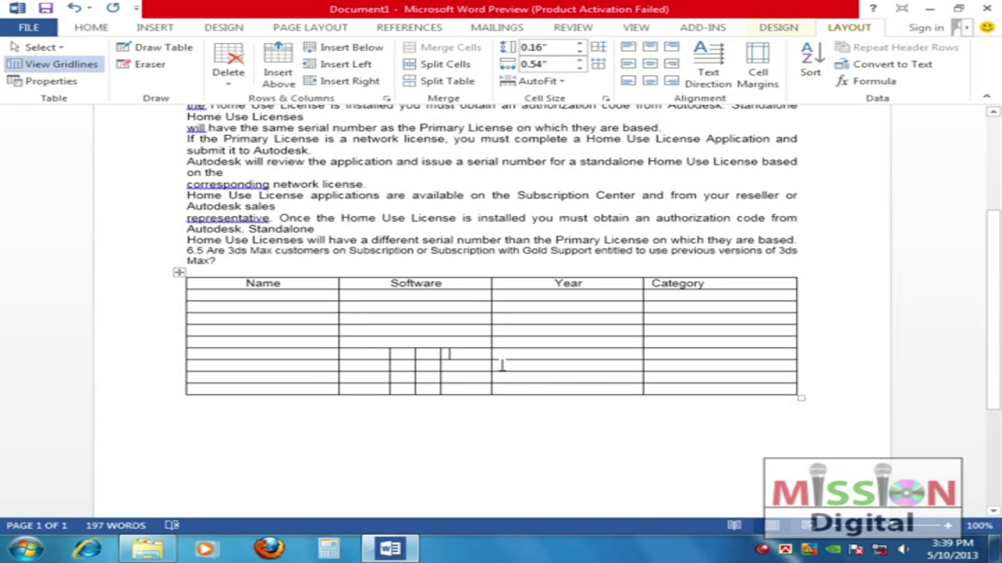
# Split the five undivided cells directly below the Software header into 2 columns and 5 rows
pyautogui.moveTo(362, 296); pyautogui.dragTo(439, 342)
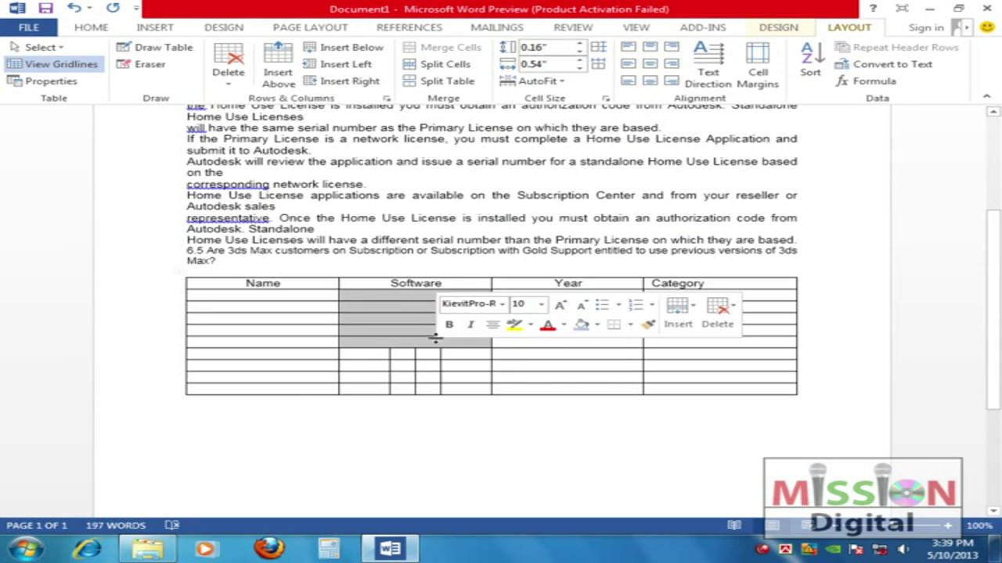
pyautogui.click(442, 64)
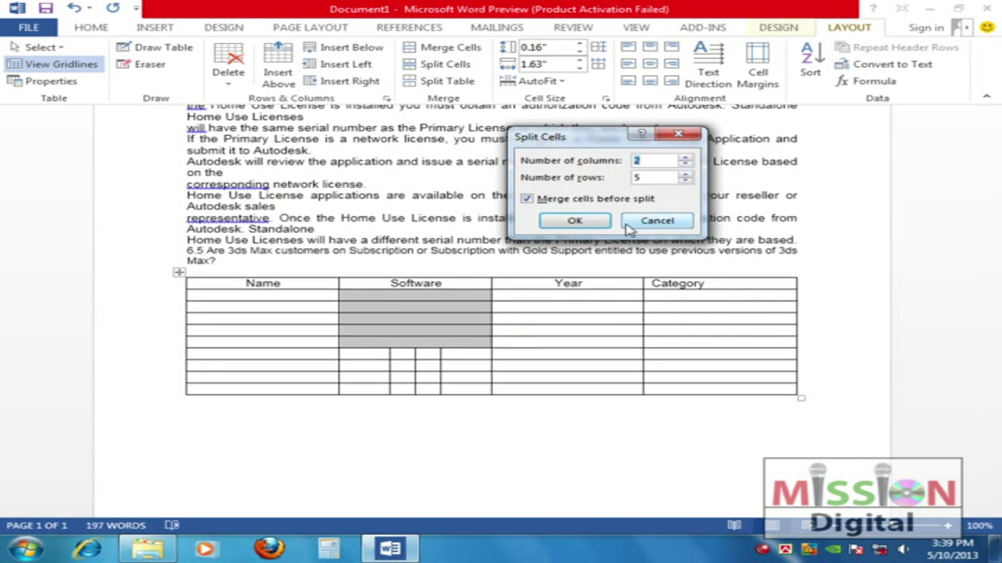
pyautogui.click(575, 221)
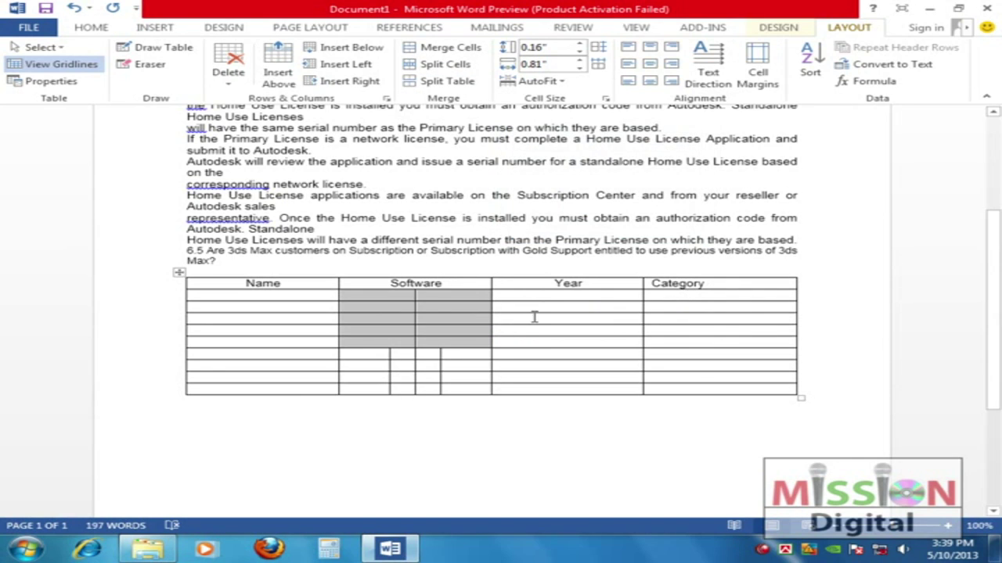
pyautogui.click(457, 332)
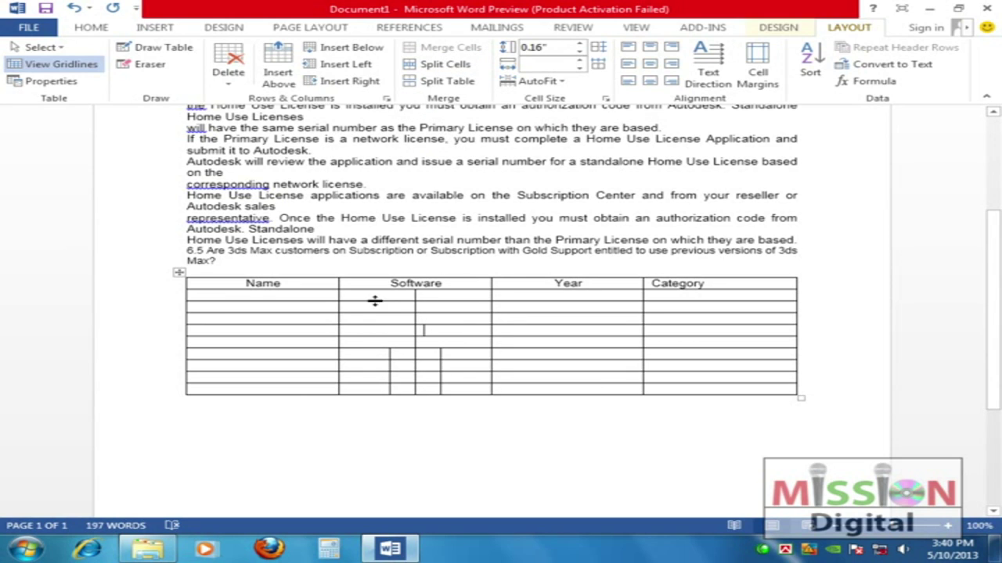
# Try merging all the cells below the Software header, and undo the merge together with the preceding cell splits
pyautogui.moveTo(379, 306); pyautogui.dragTo(458, 387)
pyautogui.click(442, 48)
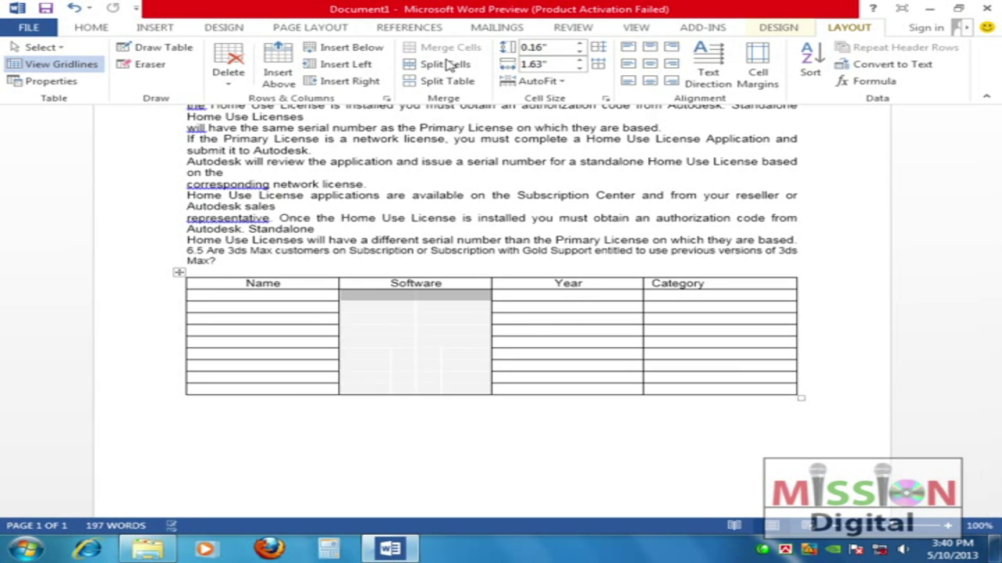
pyautogui.hotkey('ctrl', 'z')
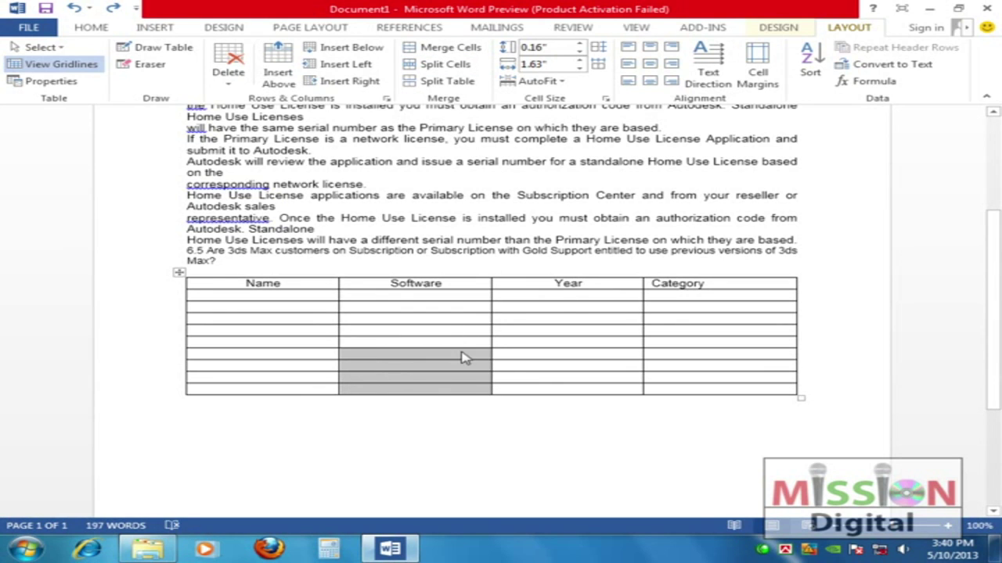
# Try splitting the table into two at its fifth row, and undo the table split
pyautogui.click(431, 345)
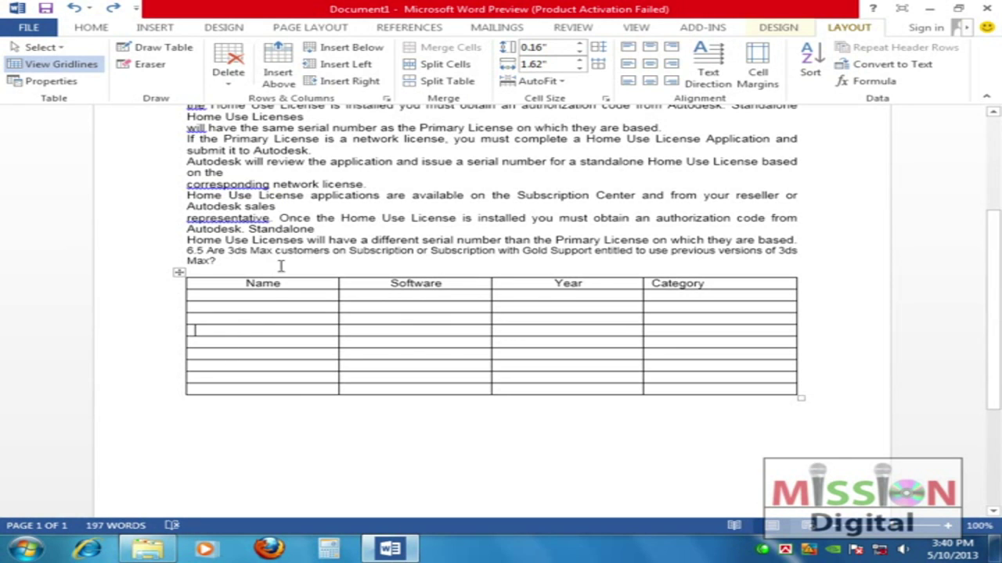
pyautogui.click(442, 81)
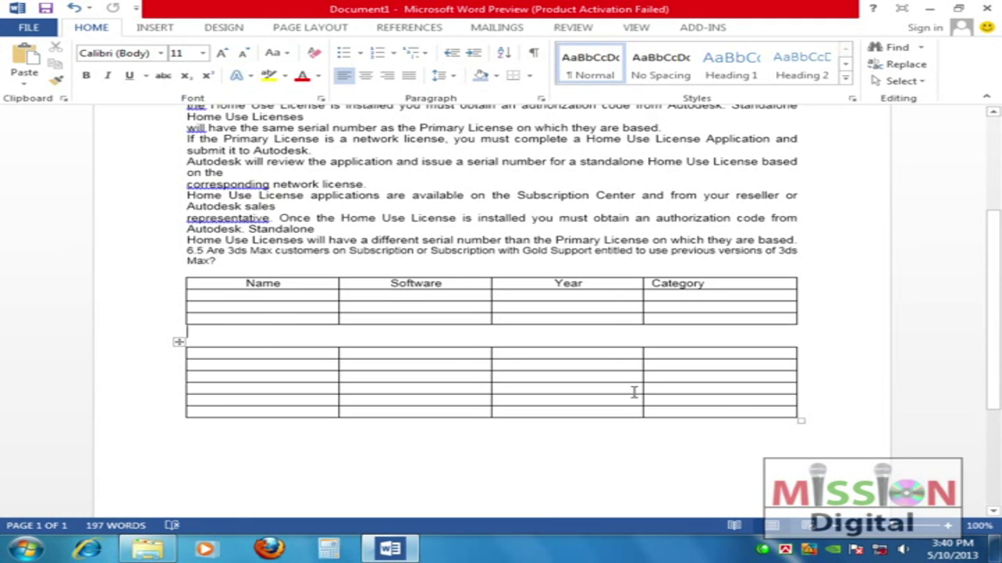
pyautogui.hotkey('ctrl', 'z')
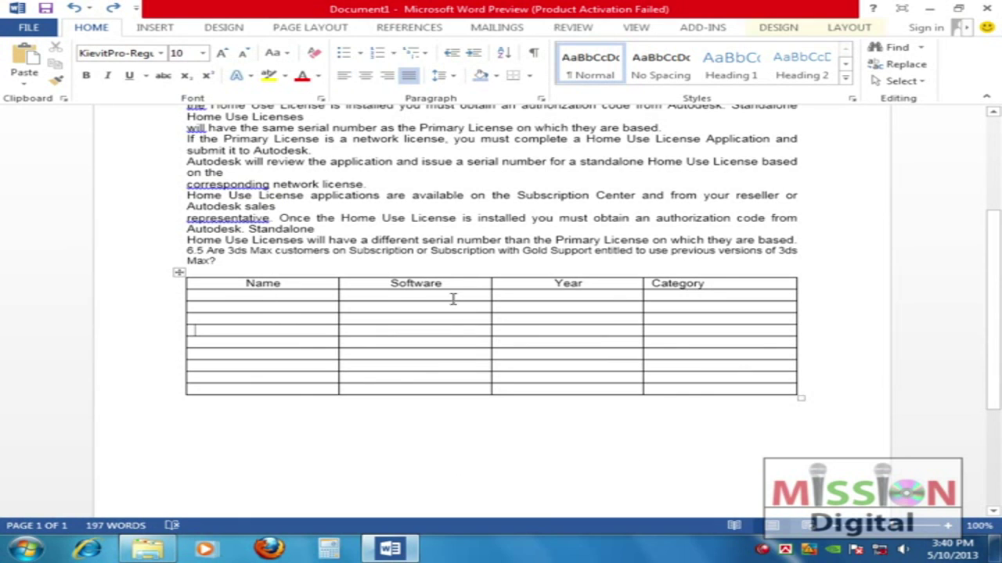
# Make the header, second, fourth and last rows of the table taller by moving their lower borders down
pyautogui.click(849, 27)
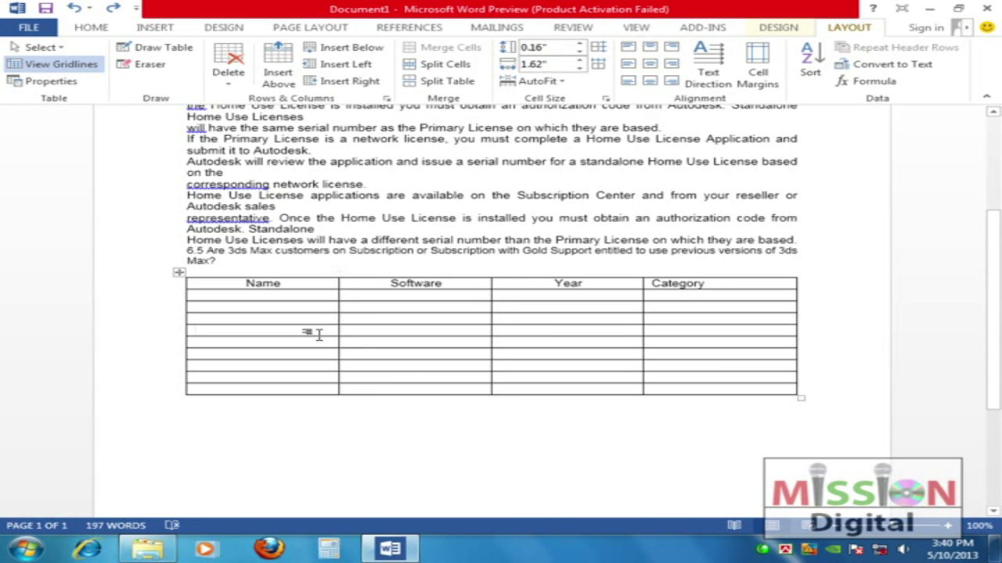
pyautogui.moveTo(305, 396); pyautogui.dragTo(302, 430)
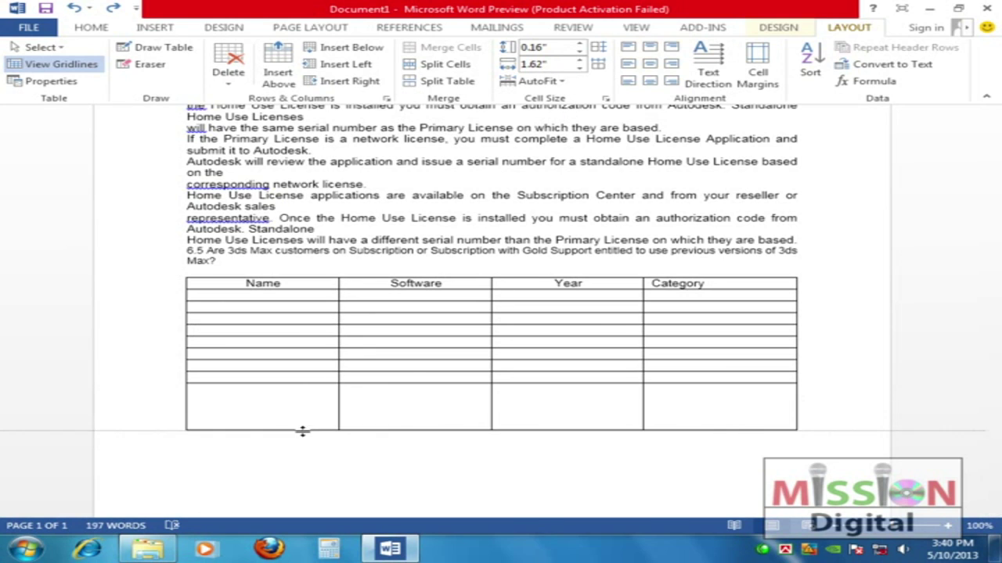
pyautogui.moveTo(300, 360); pyautogui.dragTo(302, 385)
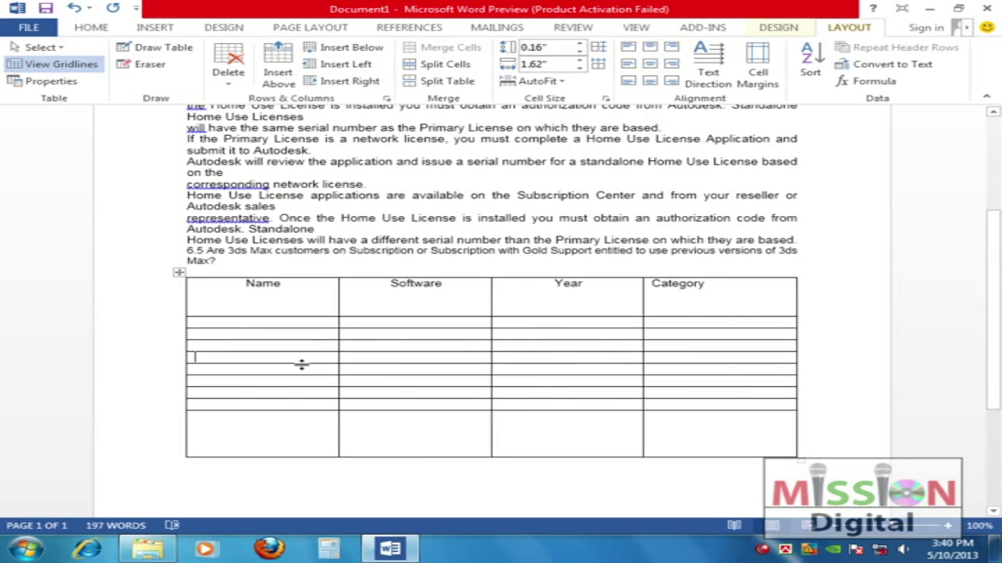
pyautogui.moveTo(304, 348); pyautogui.dragTo(302, 368)
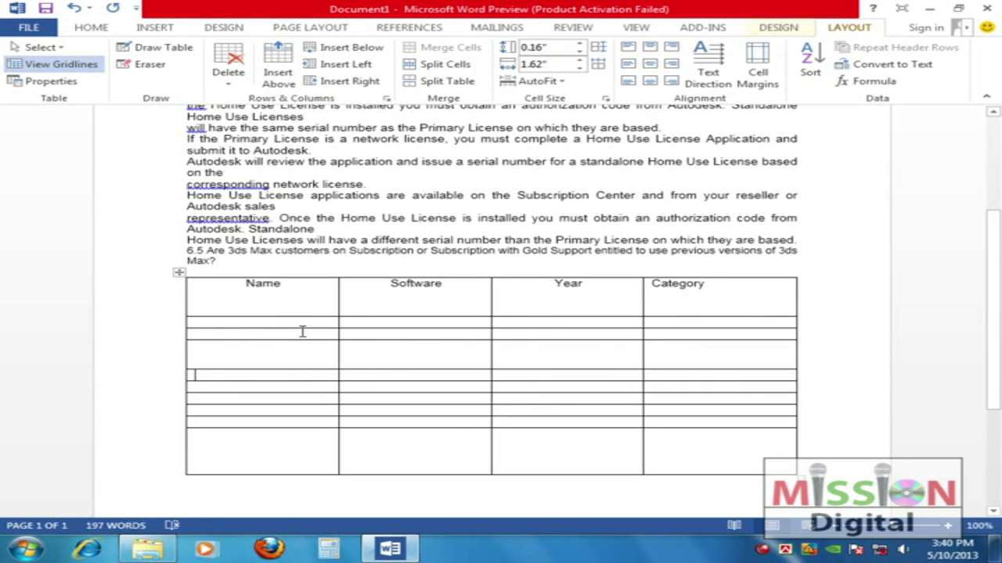
pyautogui.moveTo(300, 328); pyautogui.dragTo(300, 342)
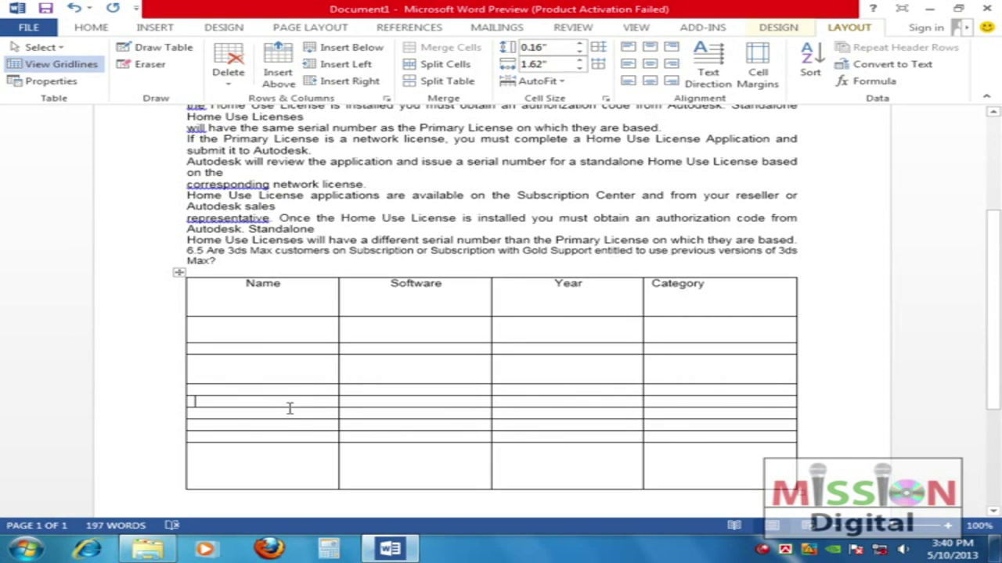
# Make the table's sixth row taller by moving its lower border down, and distribute all rows evenly
pyautogui.moveTo(290, 413); pyautogui.dragTo(287, 427)
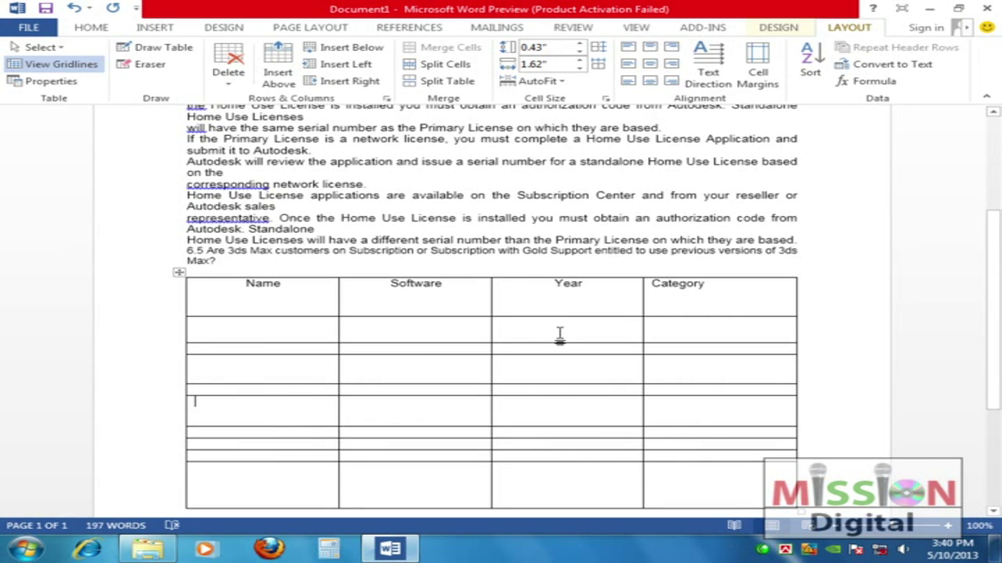
pyautogui.scroll(-2, 558, 337)
pyautogui.scroll(1, 561, 331)
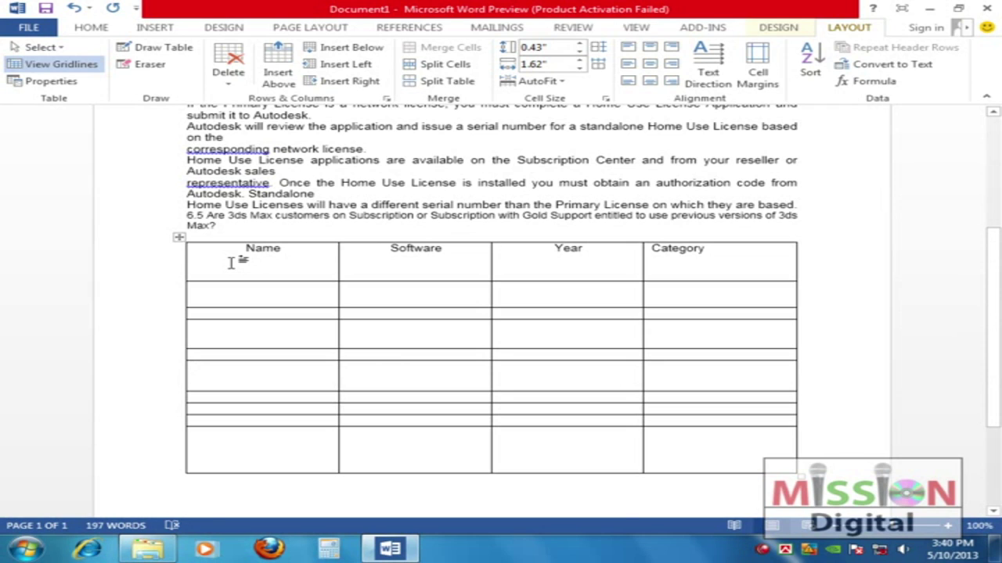
pyautogui.moveTo(231, 263); pyautogui.dragTo(673, 431)
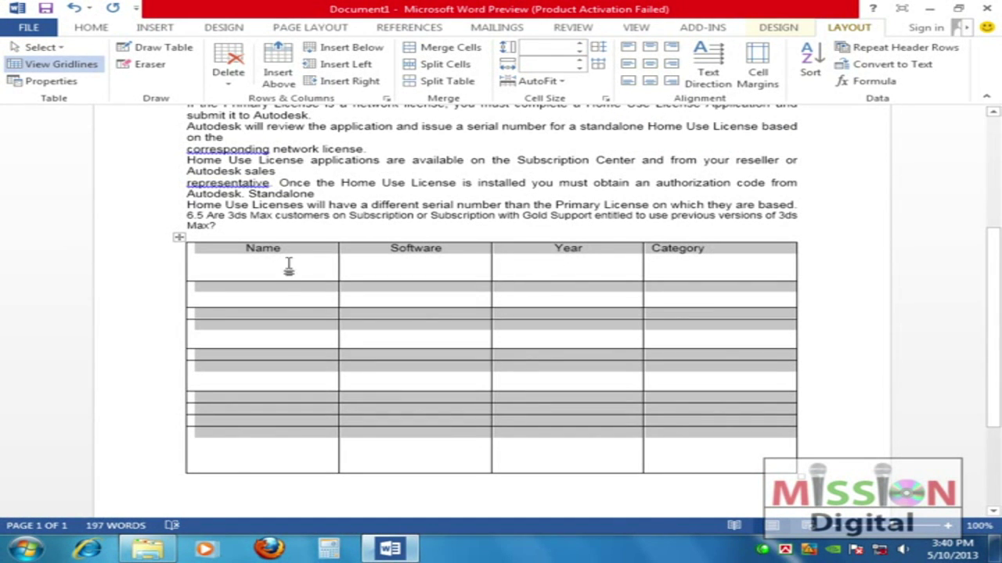
pyautogui.click(598, 50)
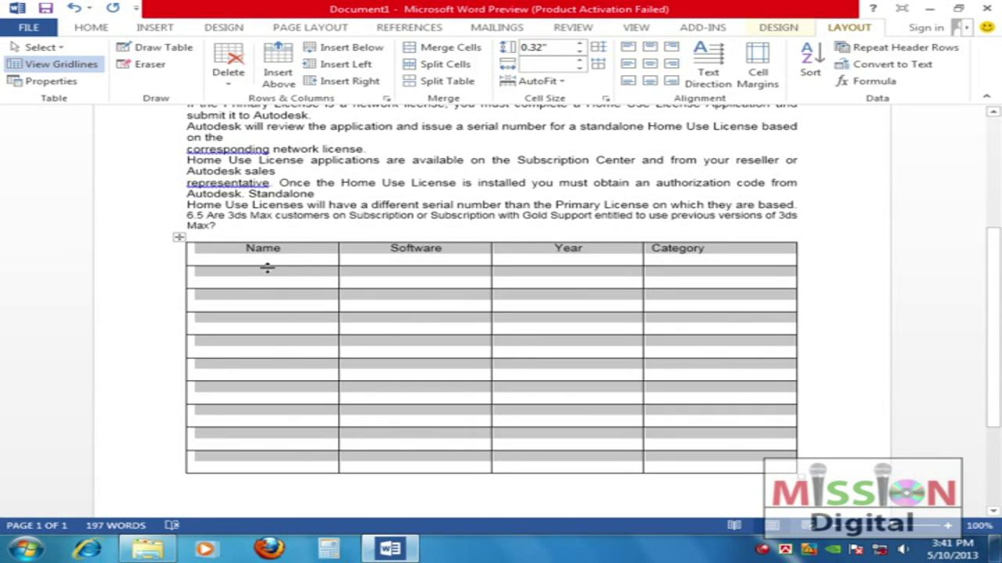
pyautogui.click(406, 354)
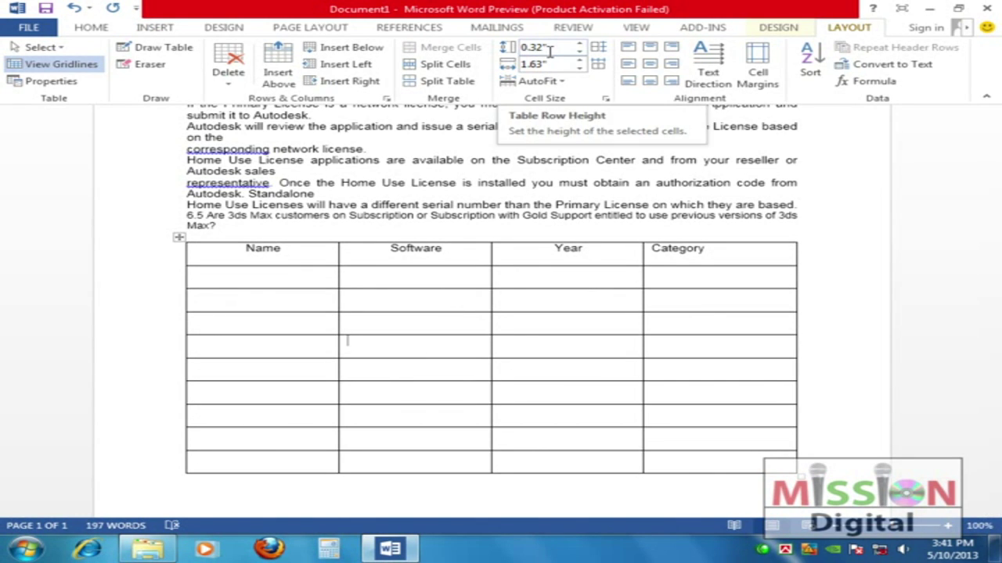
# Set the height of all the table's rows to 0.16"
pyautogui.moveTo(240, 255); pyautogui.dragTo(761, 462)
pyautogui.click(553, 46)
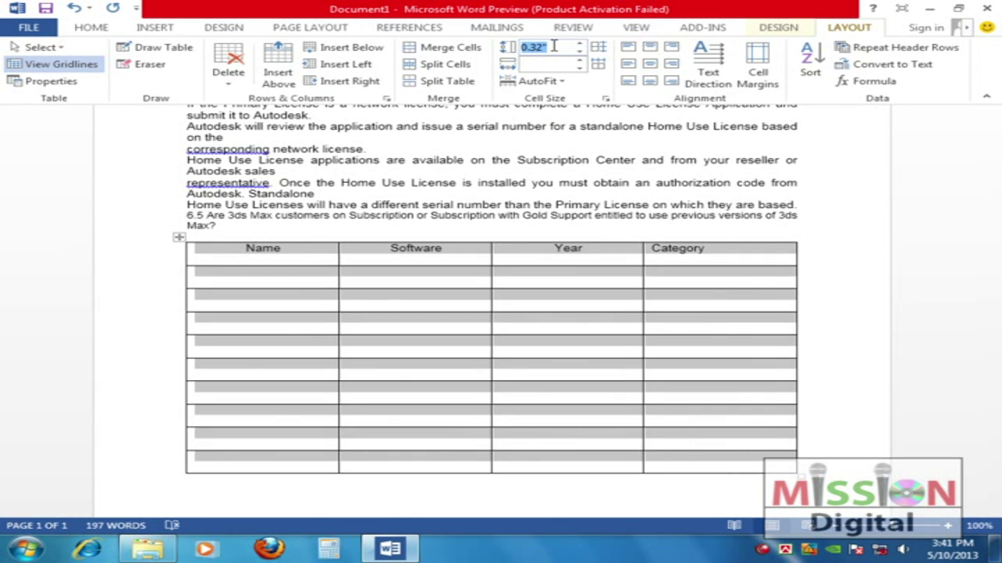
pyautogui.press('BackSpace')
pyautogui.write('.15')
pyautogui.press('Return')
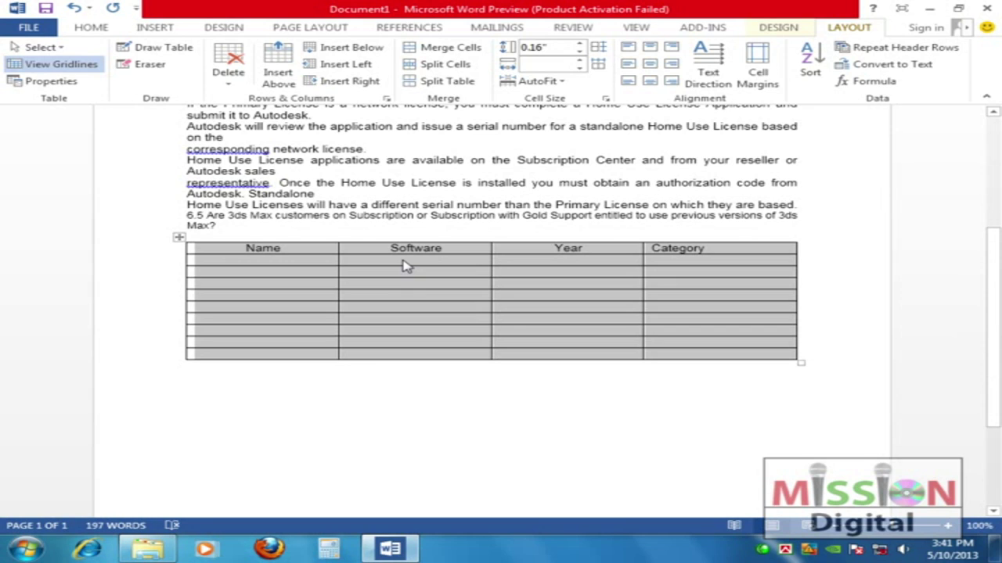
pyautogui.click(396, 266)
# Move the borders after the Name, Software and Year columns to make uneven widths, and distribute all the columns evenly
pyautogui.moveTo(337, 251); pyautogui.dragTo(256, 251)
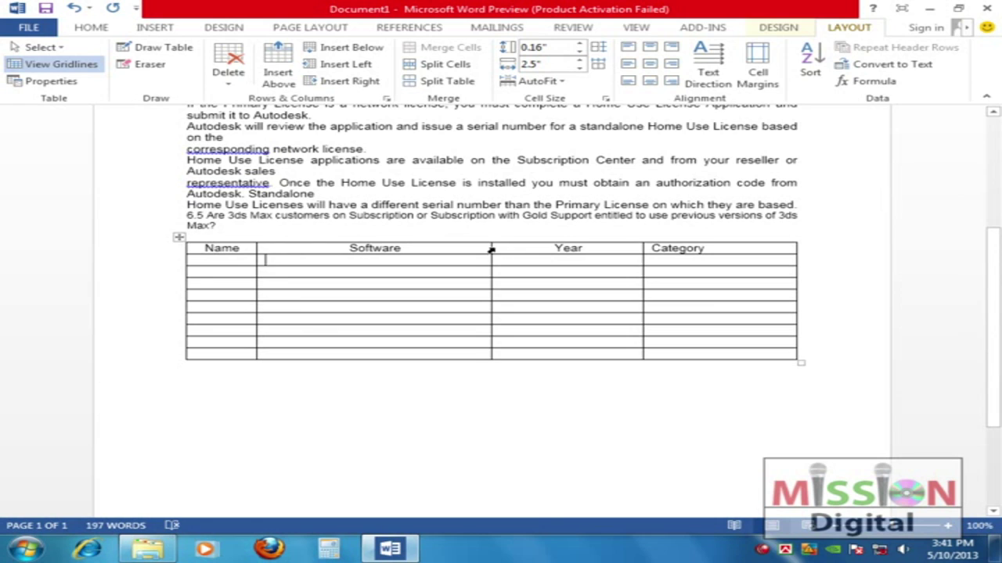
pyautogui.moveTo(491, 248); pyautogui.dragTo(324, 250)
pyautogui.moveTo(642, 249); pyautogui.dragTo(551, 250)
pyautogui.moveTo(209, 251); pyautogui.dragTo(708, 354)
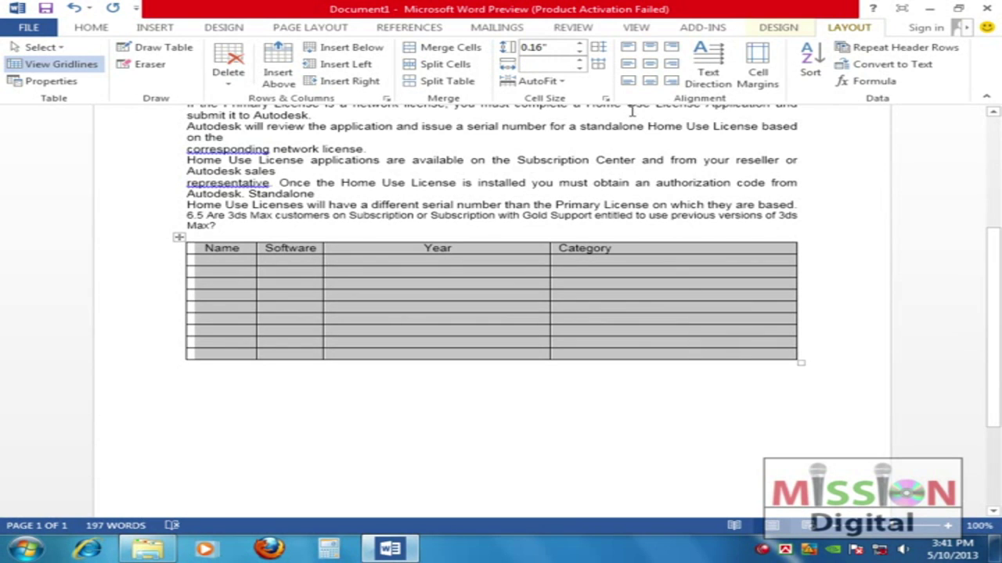
pyautogui.click(598, 66)
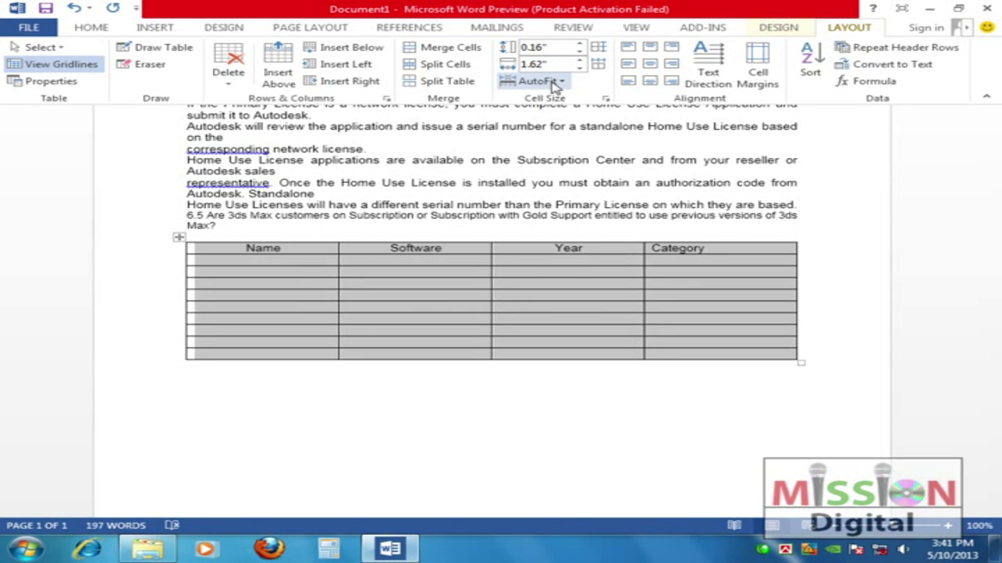
pyautogui.click(291, 250)
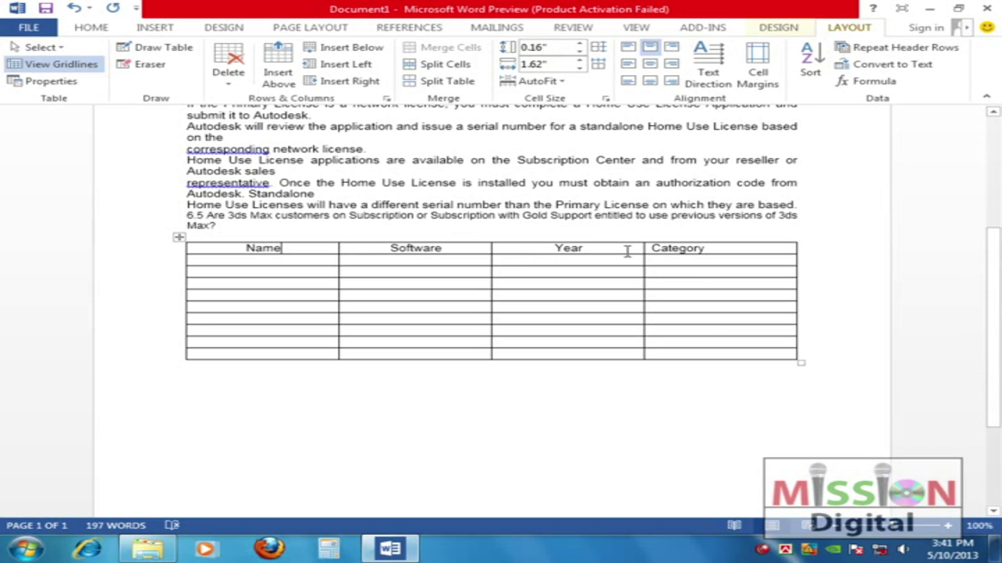
# AutoFit the whole table's columns to their contents
pyautogui.moveTo(704, 247); pyautogui.dragTo(651, 248)
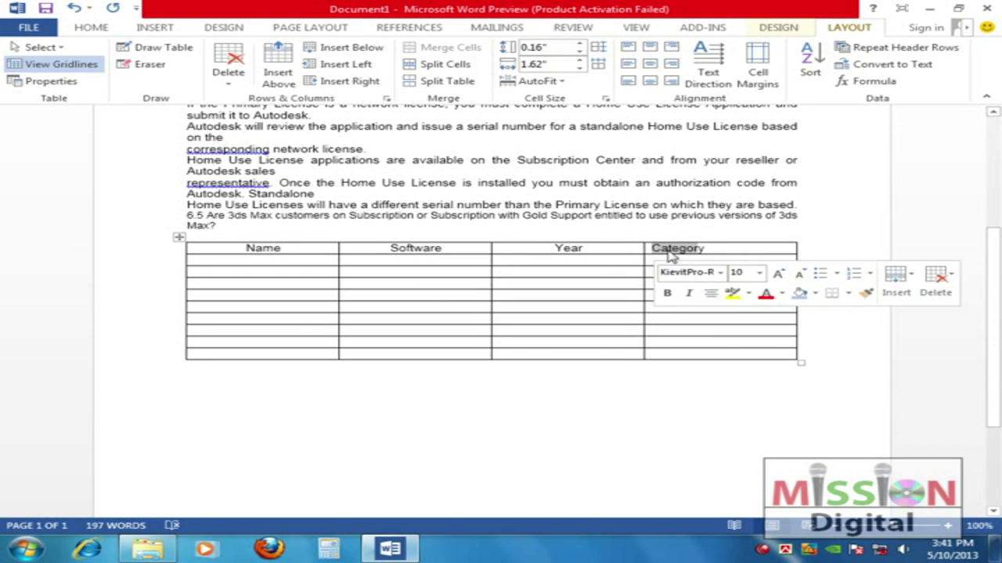
pyautogui.moveTo(212, 247); pyautogui.dragTo(731, 354)
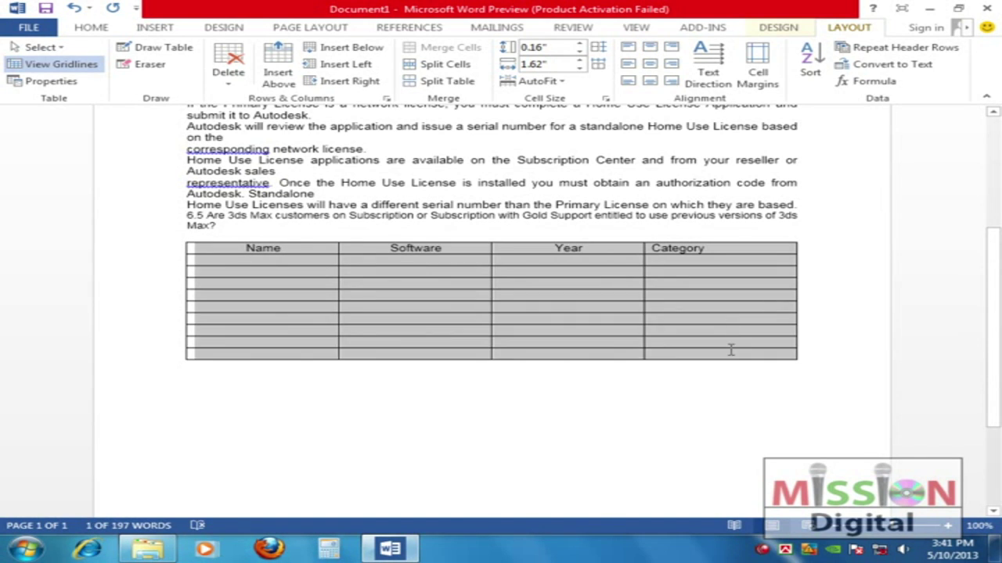
pyautogui.click(542, 82)
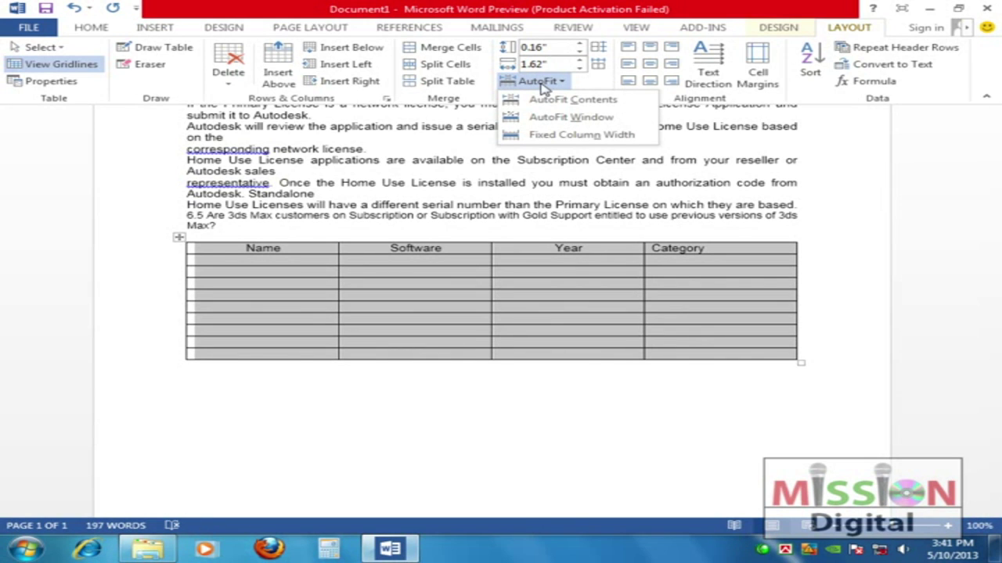
pyautogui.click(587, 102)
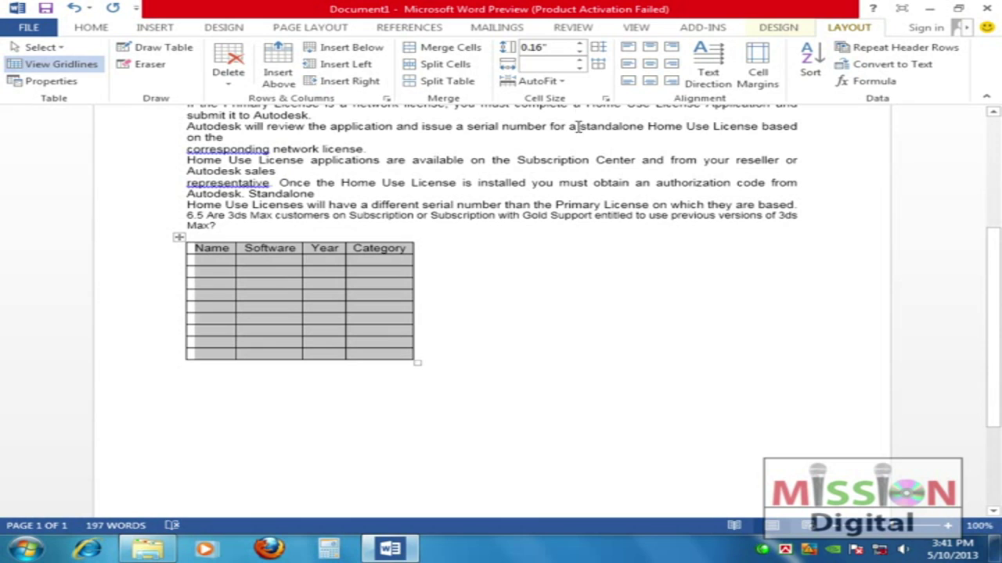
# AutoFit the table to the window width and apply a fixed column width
pyautogui.click(553, 81)
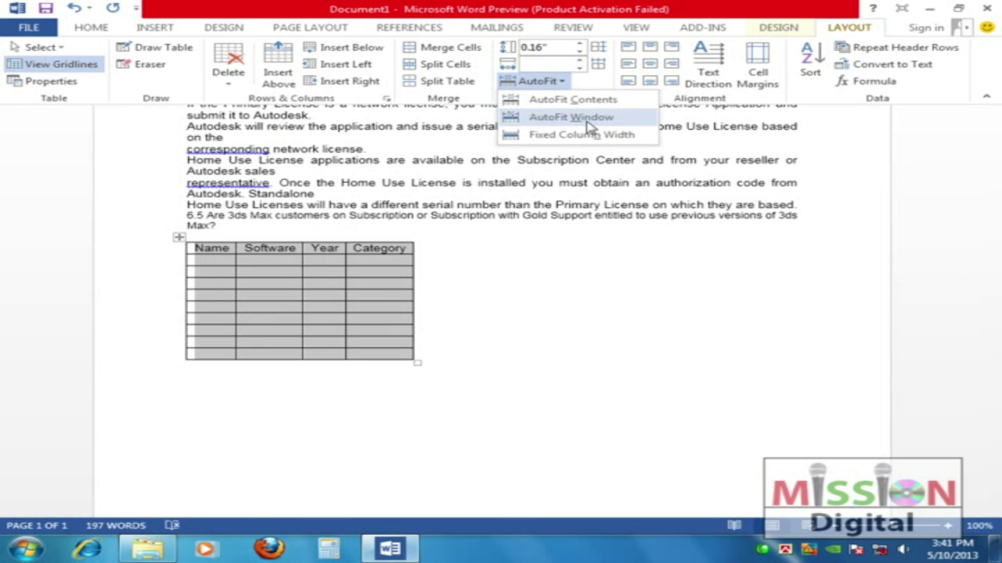
pyautogui.click(589, 122)
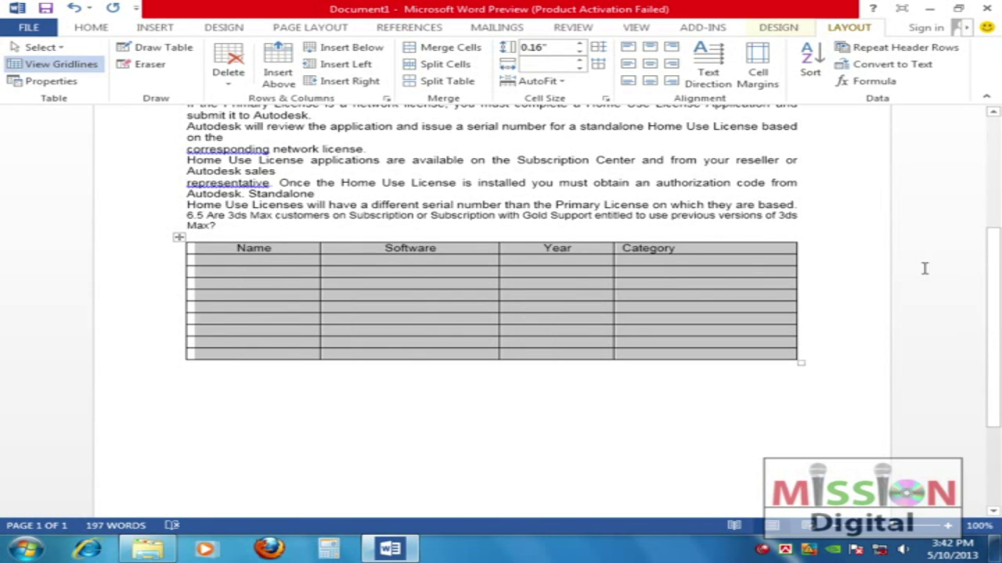
pyautogui.click(548, 83)
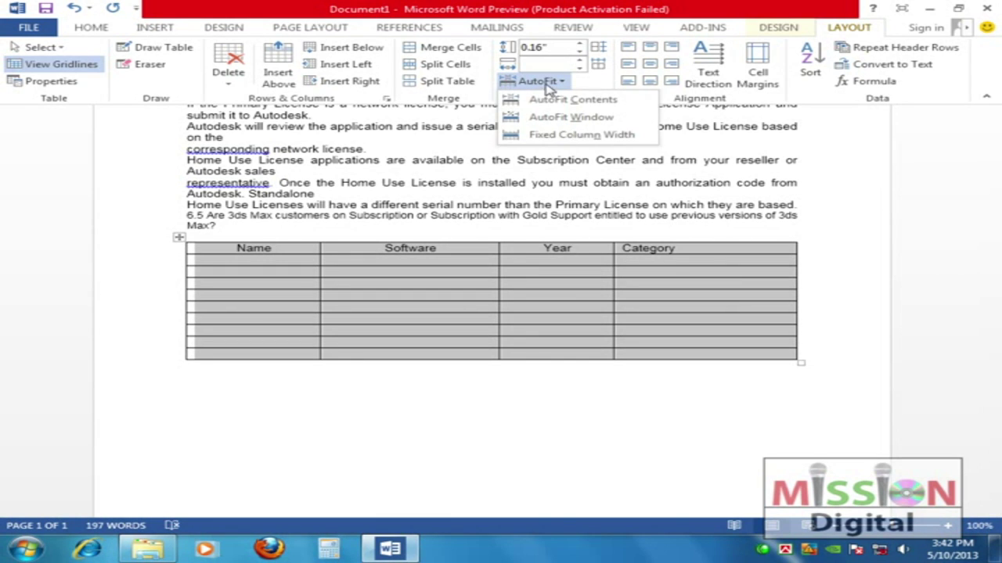
pyautogui.click(574, 140)
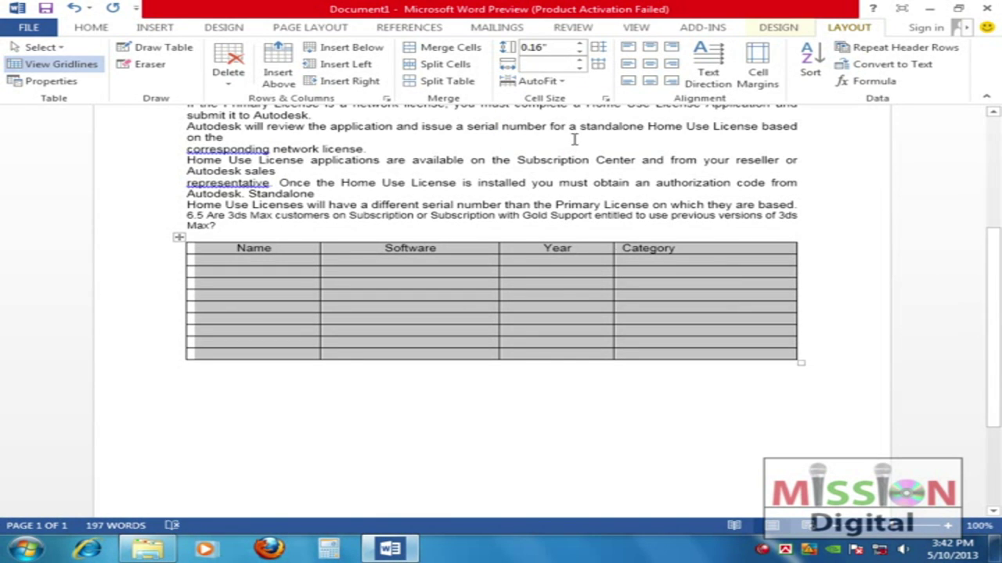
# Align the Name and Software header cells top left and the Category header cell top right
pyautogui.click(510, 249)
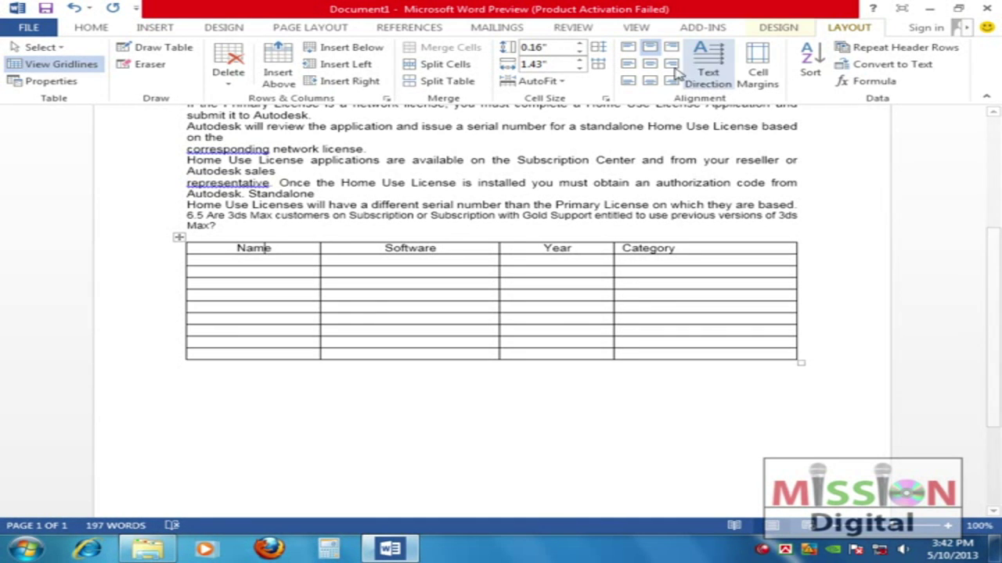
pyautogui.click(627, 47)
pyautogui.click(401, 252)
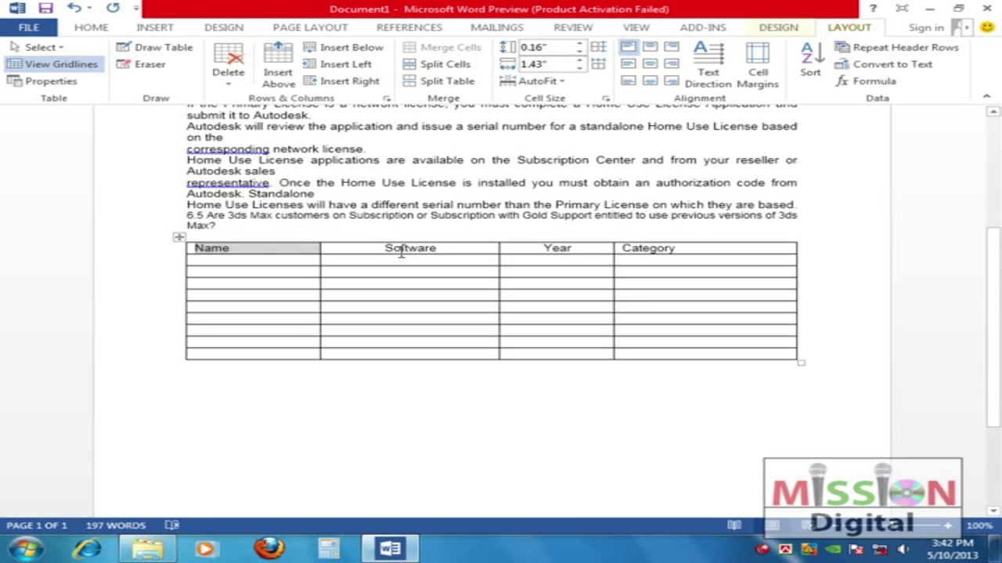
pyautogui.click(627, 47)
pyautogui.click(560, 249)
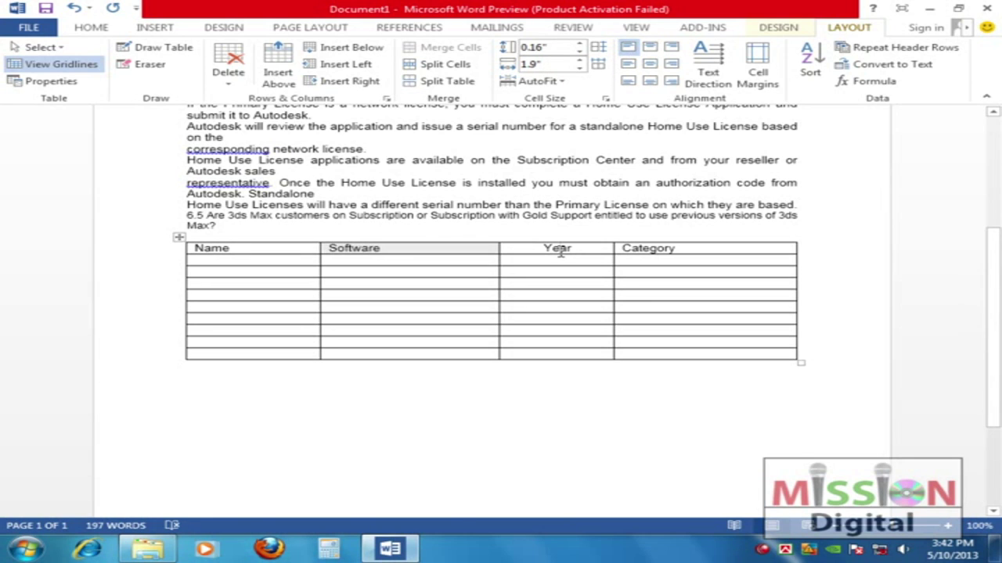
pyautogui.click(653, 250)
pyautogui.click(670, 47)
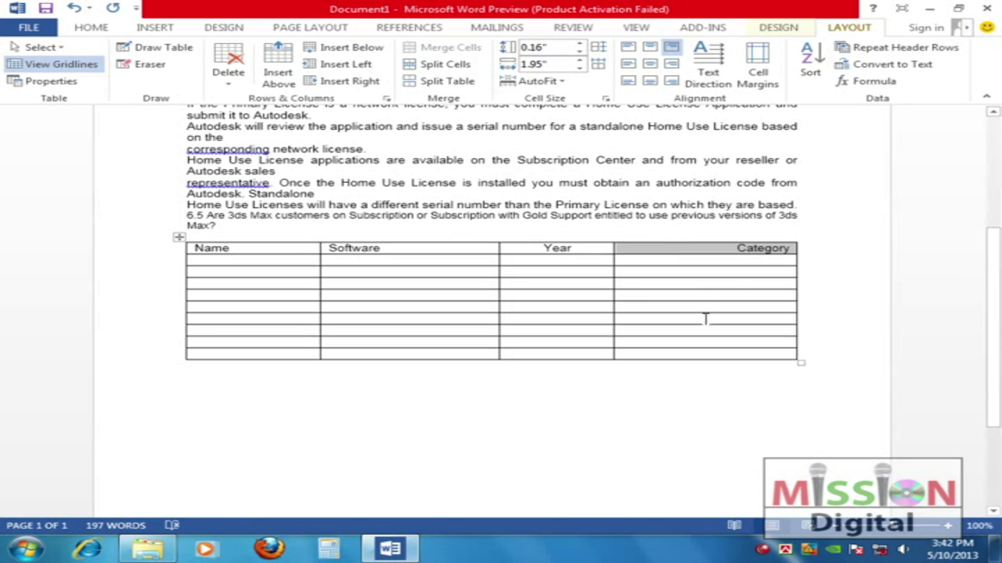
# Split the cells below the Category header into 2 columns and 9 rows
pyautogui.click(732, 270)
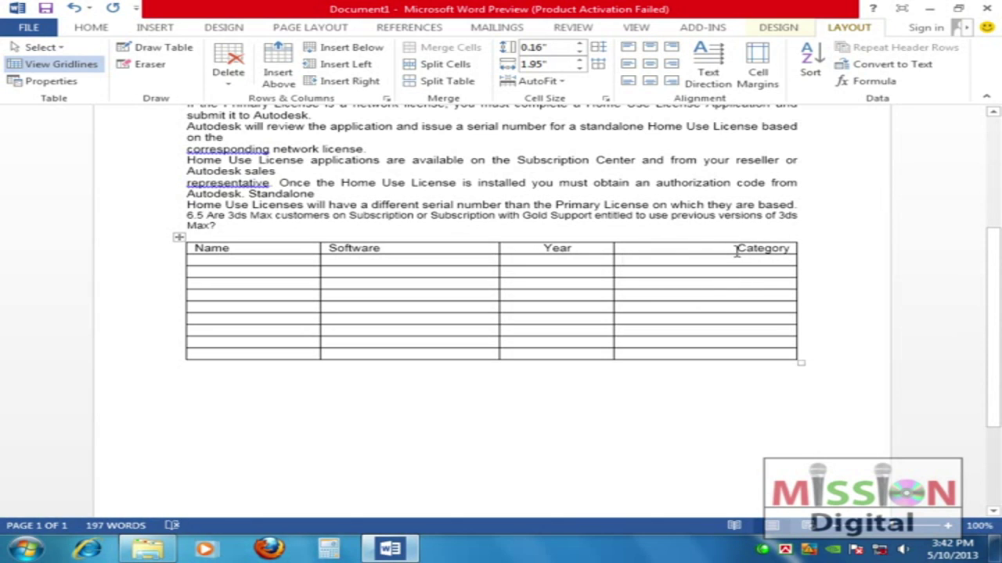
pyautogui.moveTo(680, 259); pyautogui.dragTo(704, 350)
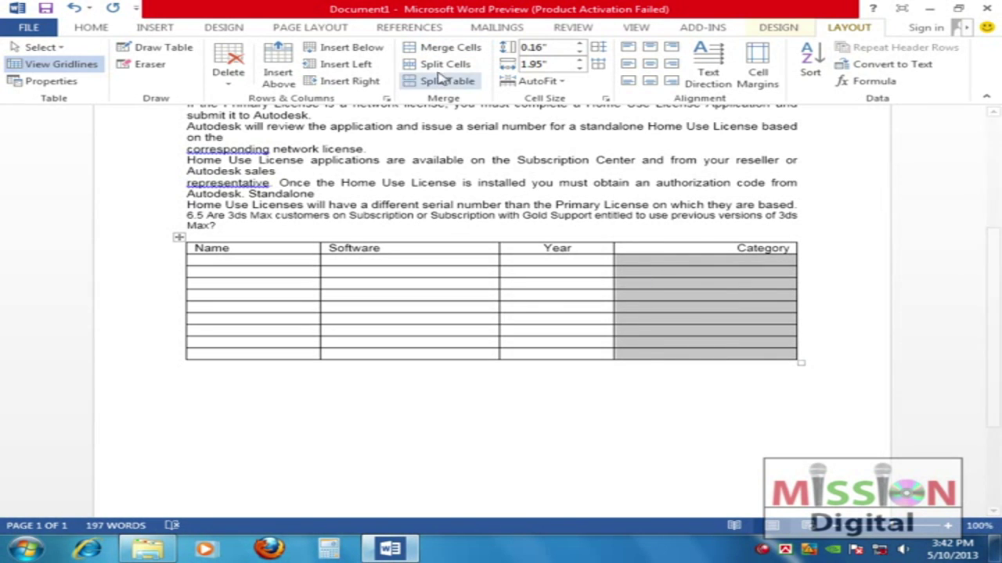
pyautogui.click(438, 65)
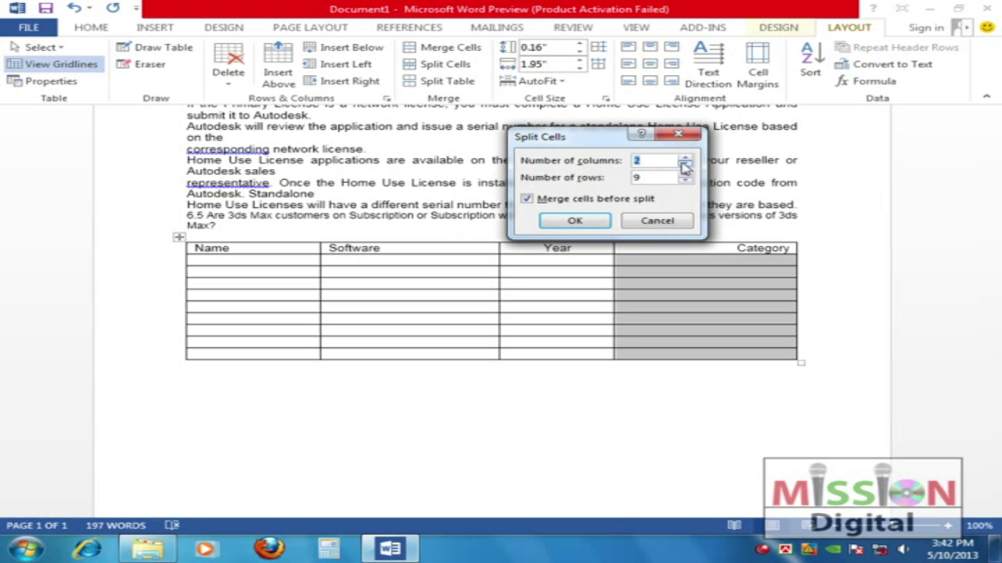
pyautogui.click(575, 221)
pyautogui.click(707, 288)
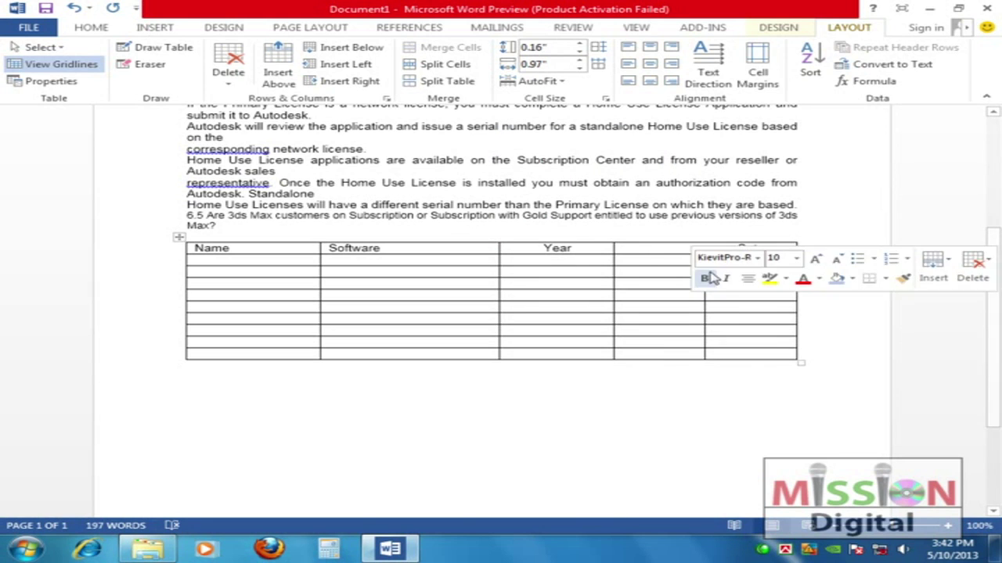
# Merge the nine cells in the first of the two split columns below the Category header
pyautogui.moveTo(632, 259); pyautogui.dragTo(644, 347)
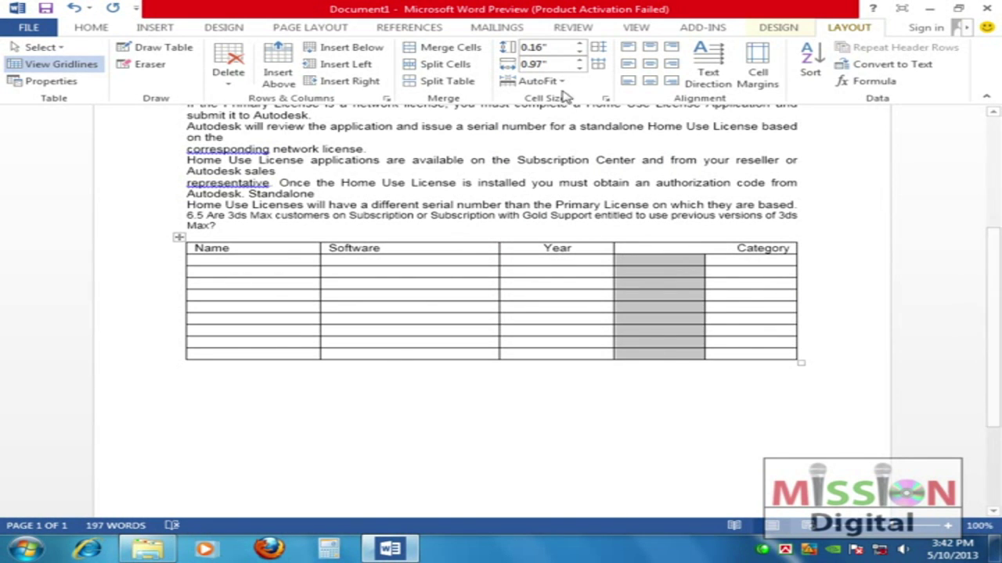
pyautogui.click(459, 52)
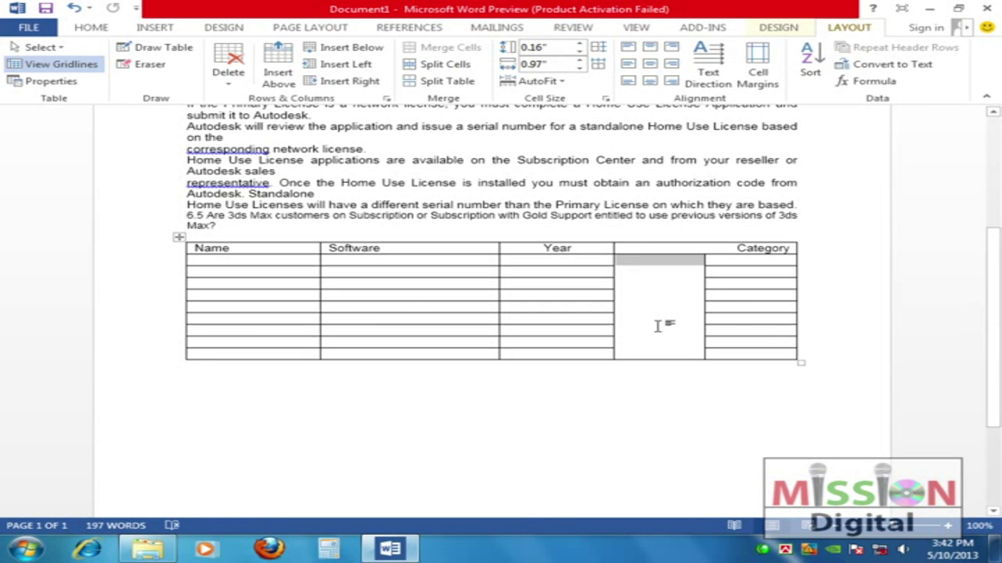
pyautogui.click(663, 310)
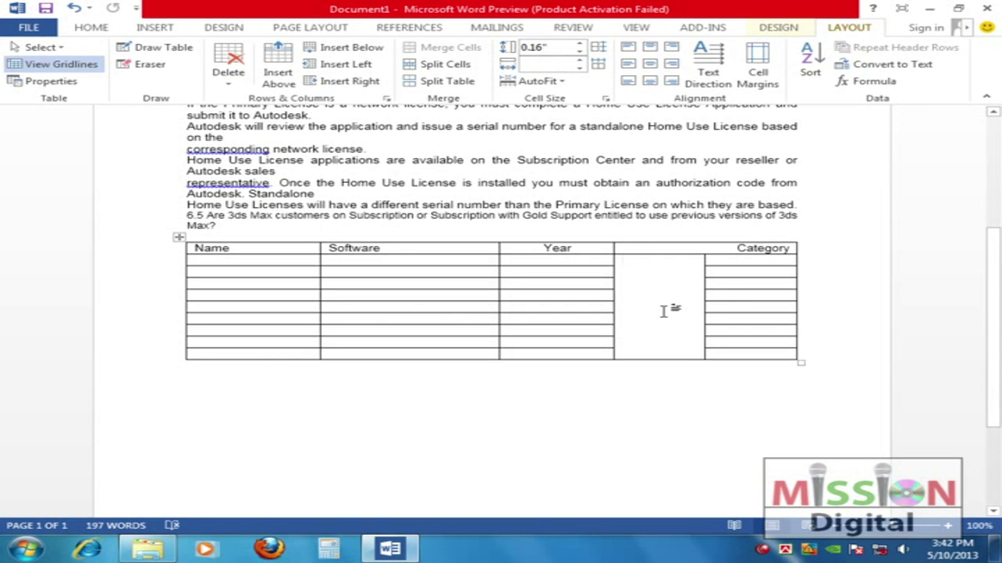
# Enter "Software Catagory" in the tall merged cell below the Category header
pyautogui.moveTo(705, 294)
pyautogui.mouseDown()
pyautogui.moveTo(646, 298)
pyautogui.moveTo(705, 297)
pyautogui.mouseUp()
pyautogui.write('So')
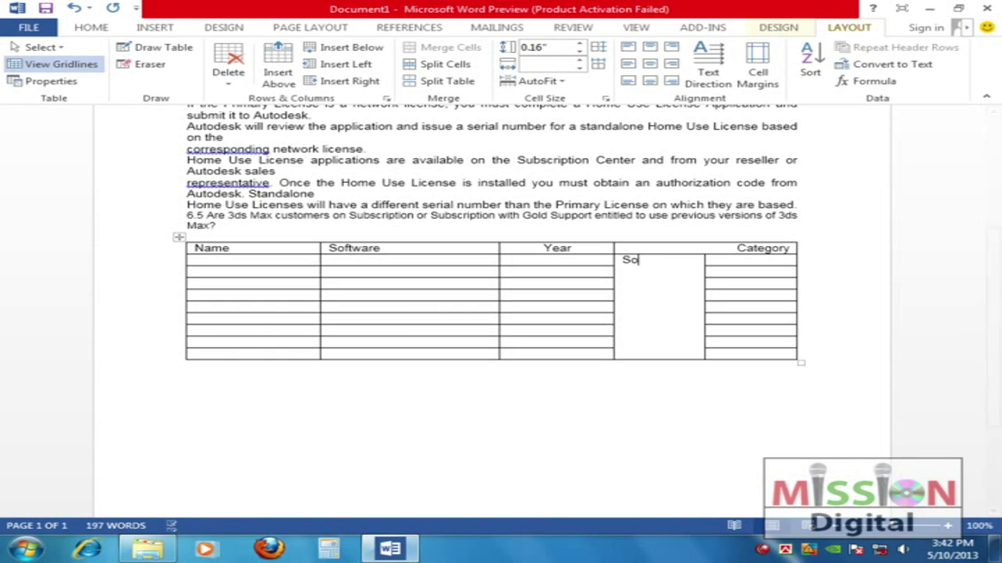
pyautogui.write('ftware')
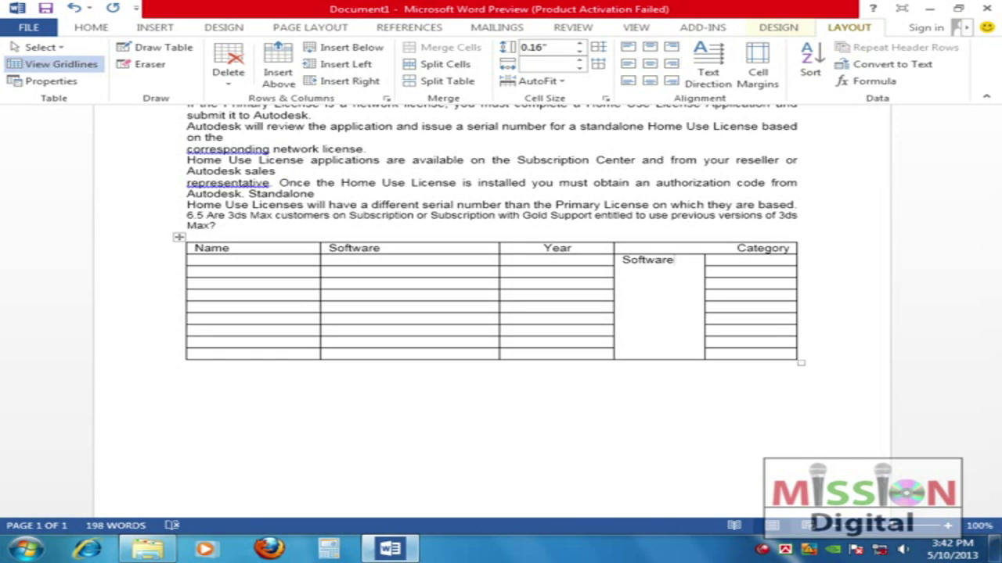
pyautogui.write(' Catagory')
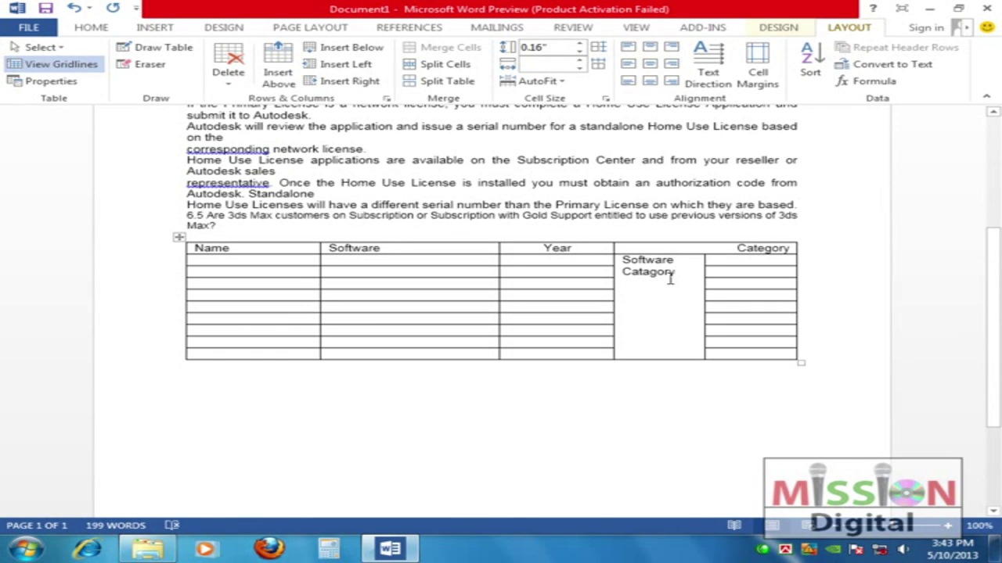
# Make the "Software Catagory" text in the tall merged cell bold
pyautogui.moveTo(673, 273); pyautogui.dragTo(603, 260)
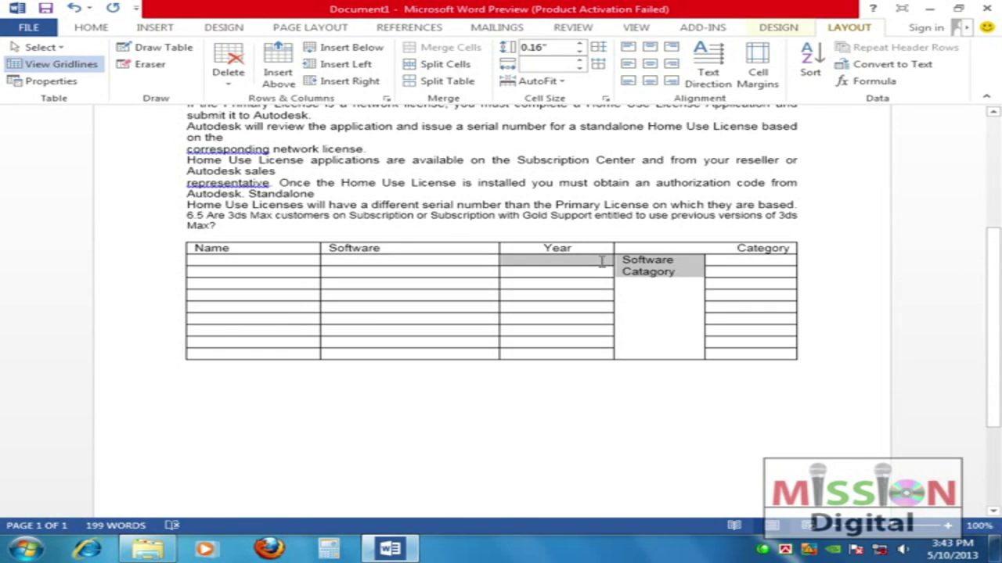
pyautogui.moveTo(693, 269); pyautogui.dragTo(617, 260)
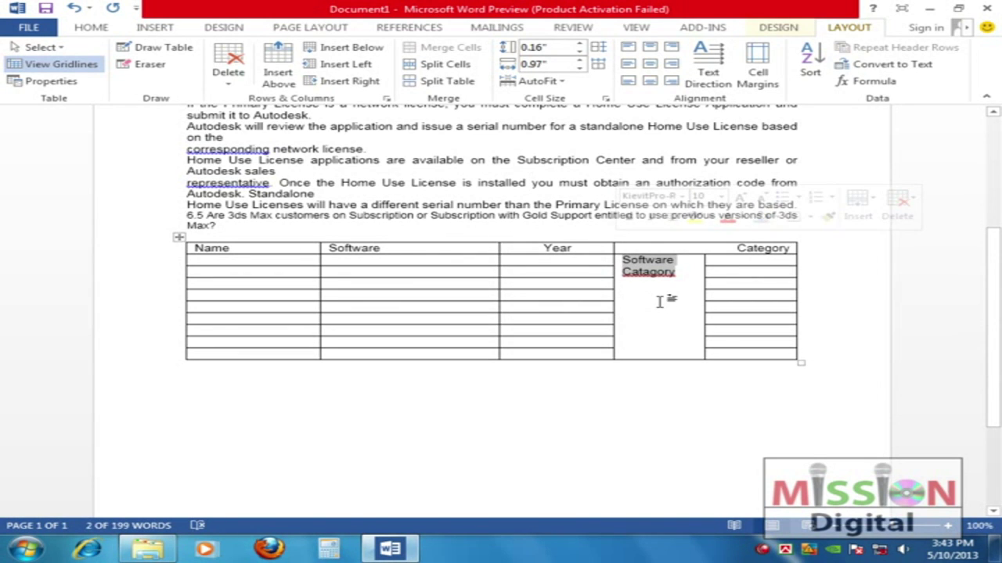
pyautogui.hotkey('ctrl', 'b')
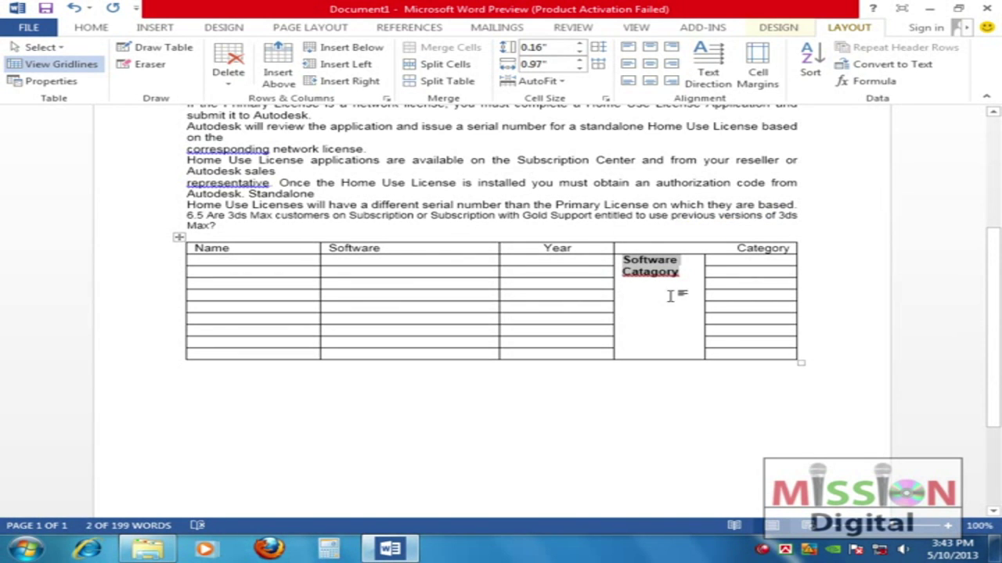
pyautogui.click(670, 274)
pyautogui.moveTo(681, 272); pyautogui.dragTo(619, 264)
pyautogui.click(658, 299)
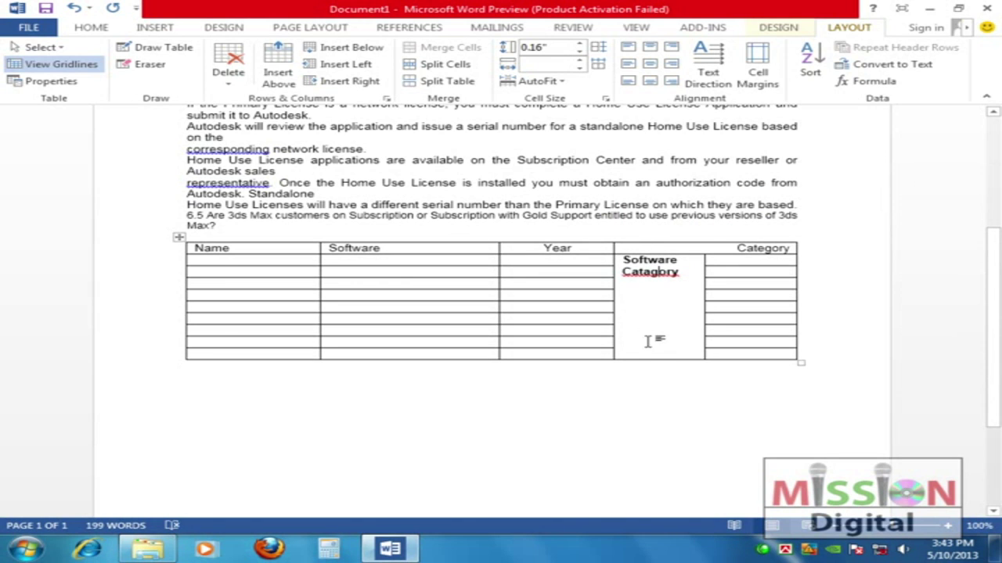
pyautogui.moveTo(655, 243)
pyautogui.mouseDown()
pyautogui.moveTo(652, 344)
pyautogui.moveTo(646, 332)
pyautogui.moveTo(662, 338)
pyautogui.mouseUp()
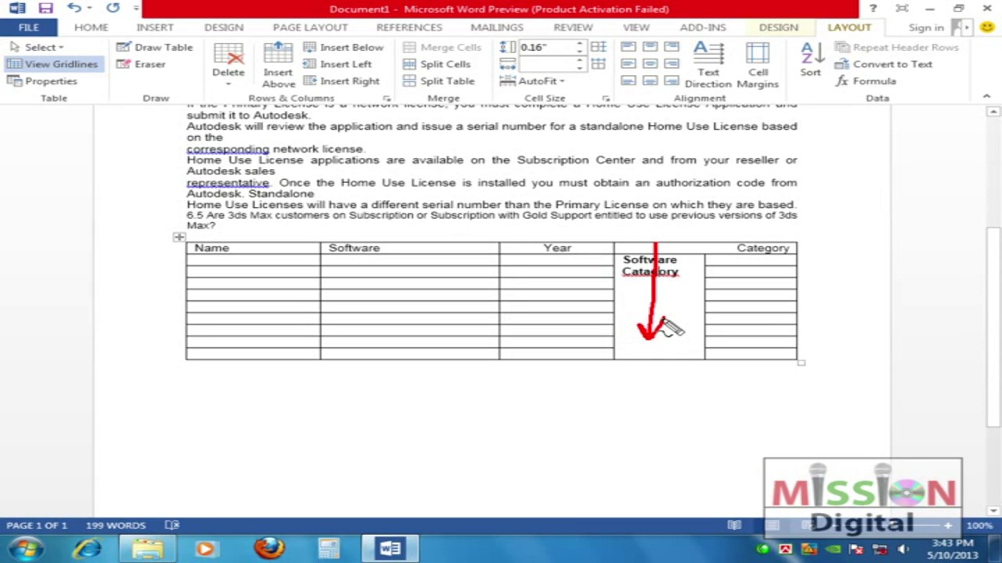
pyautogui.press('Escape')
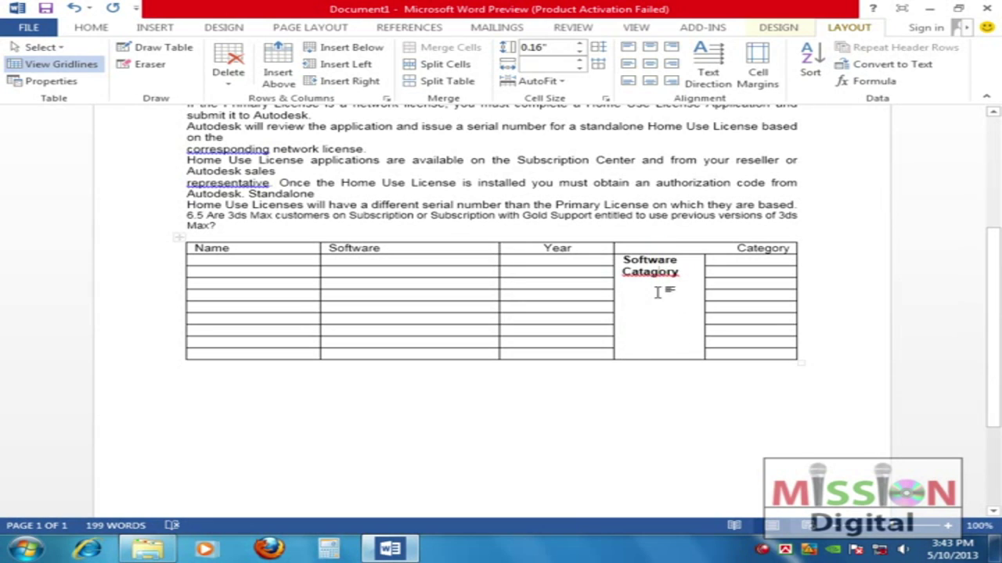
# Change the text direction of the "Software Catagory" cell so the text reads vertically from bottom to top
pyautogui.moveTo(691, 275)
pyautogui.mouseDown()
pyautogui.moveTo(624, 274)
pyautogui.moveTo(610, 261)
pyautogui.moveTo(624, 259)
pyautogui.mouseUp()
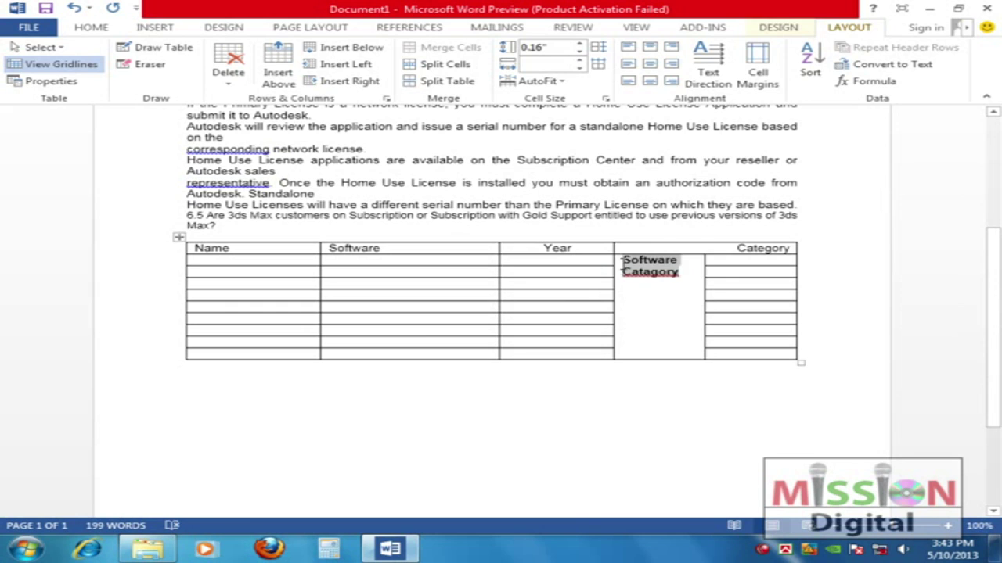
pyautogui.click(709, 64)
pyautogui.click(661, 306)
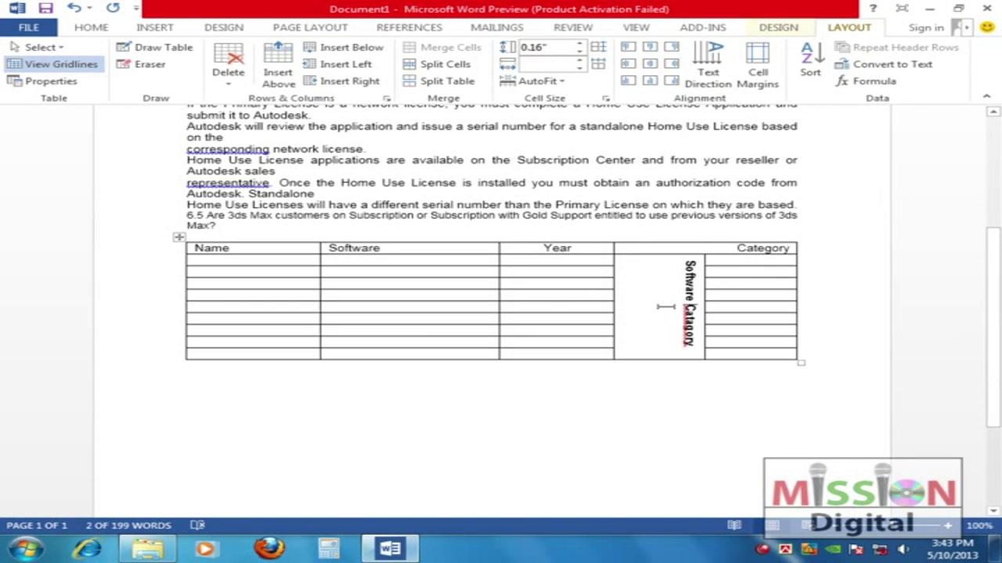
pyautogui.moveTo(682, 264); pyautogui.dragTo(687, 346)
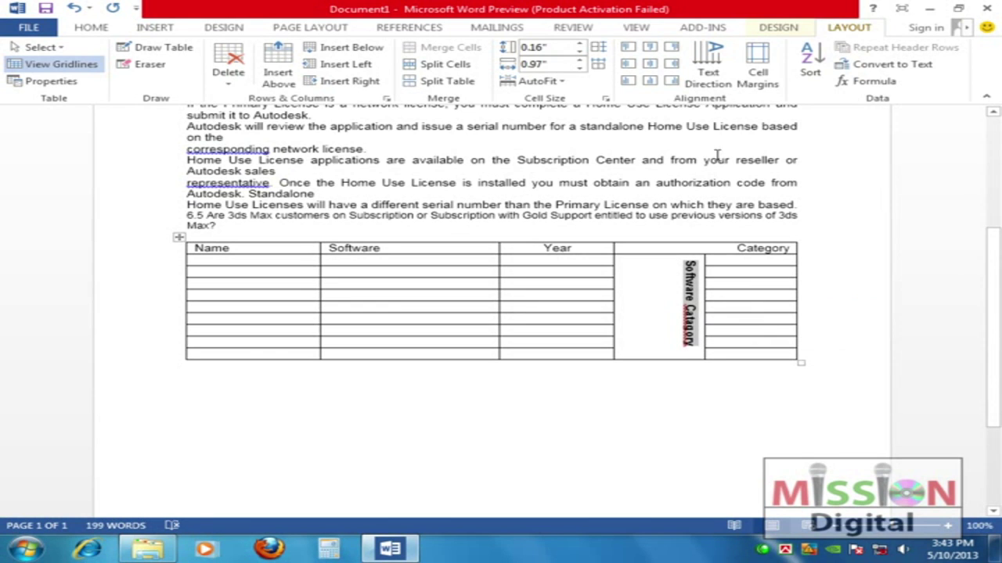
pyautogui.click(711, 70)
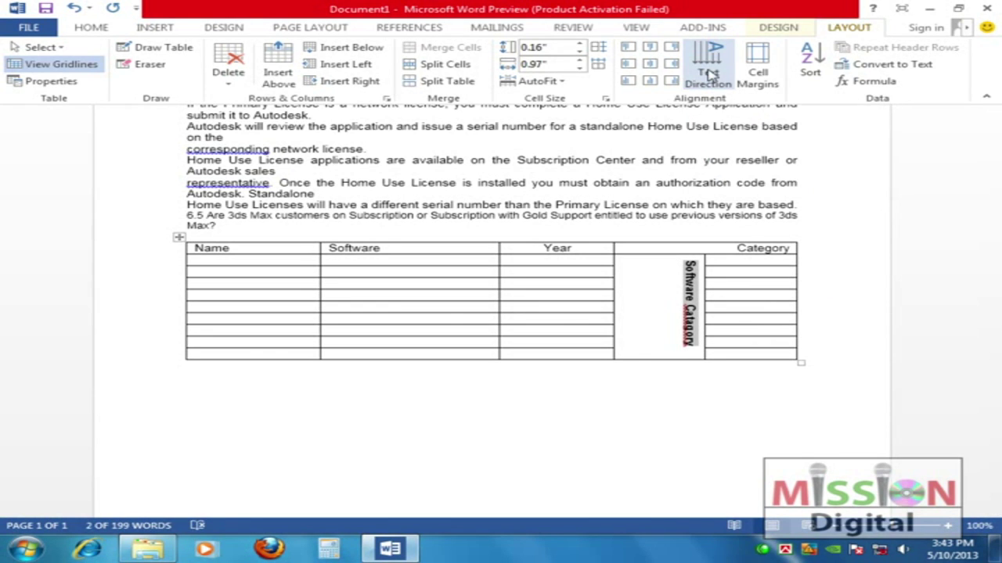
pyautogui.click(656, 297)
# Narrow the vertical-text cell's column to about 0.32" and correct its misspelled word to "Category"
pyautogui.moveTo(703, 288); pyautogui.dragTo(644, 294)
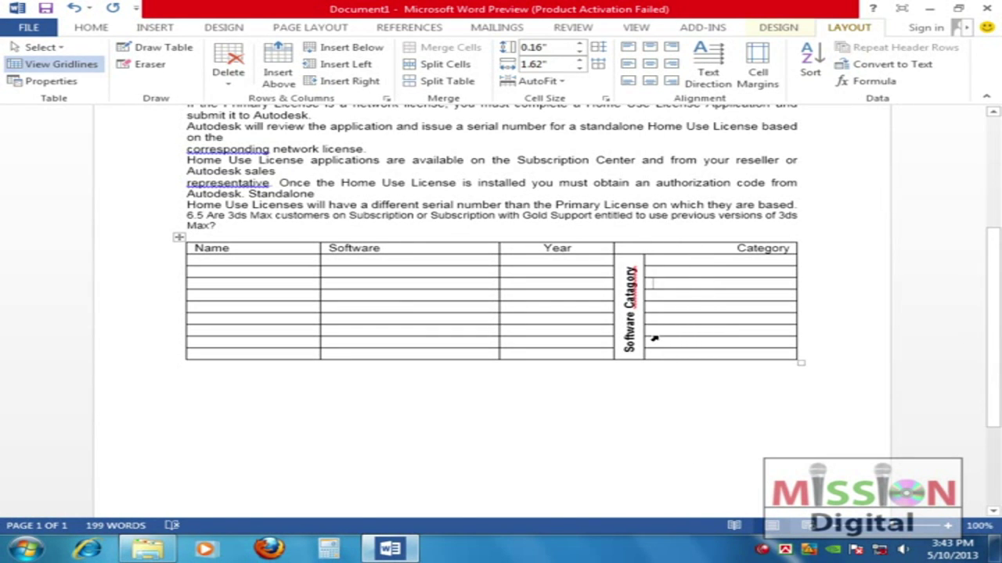
pyautogui.rightClick(632, 284)
pyautogui.click(658, 293)
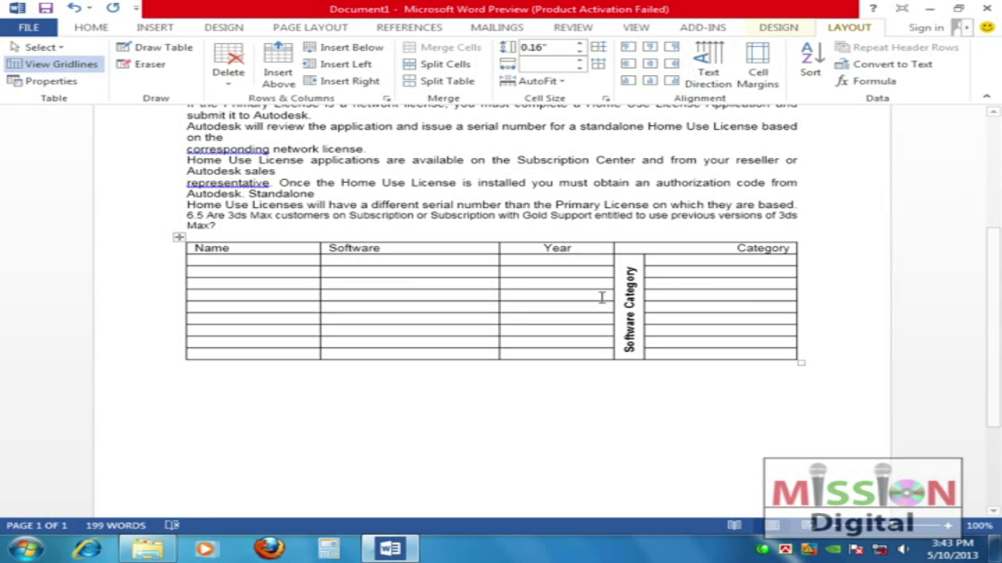
# Cycle the "Software Category" cell through all text directions back to vertical bottom-to-top
pyautogui.moveTo(633, 270); pyautogui.dragTo(631, 370)
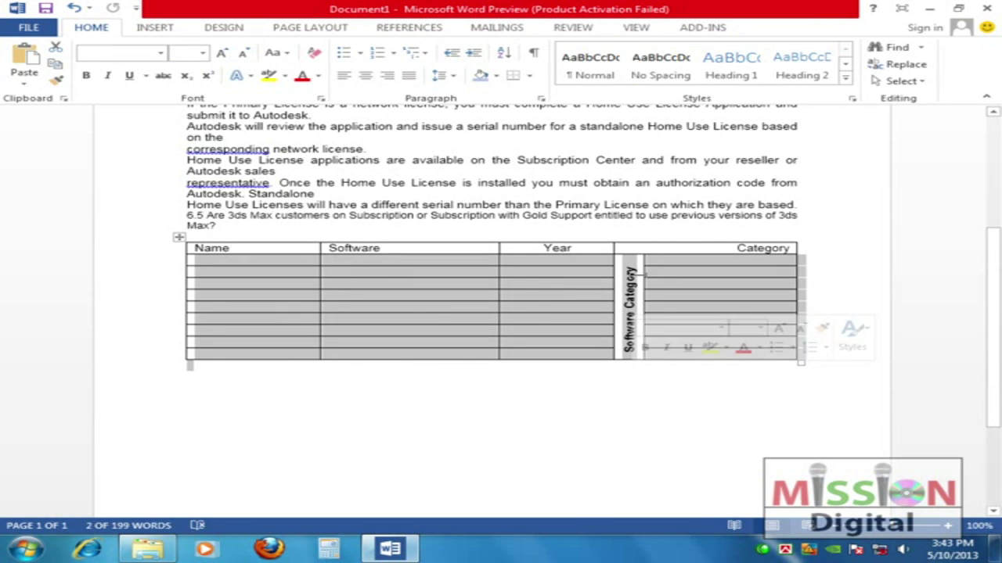
pyautogui.click(629, 274)
pyautogui.moveTo(630, 257); pyautogui.dragTo(630, 349)
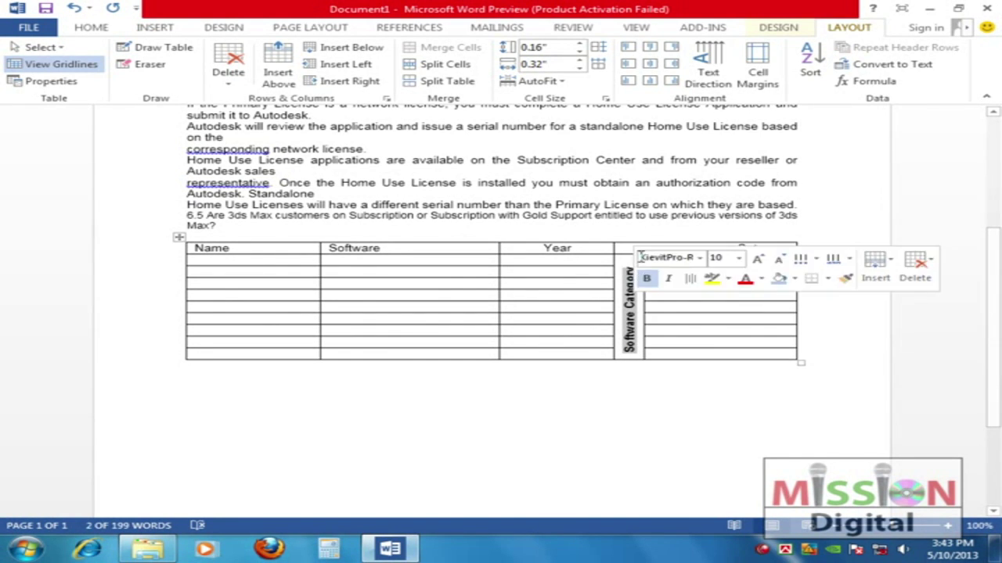
pyautogui.click(714, 66)
pyautogui.click(716, 67)
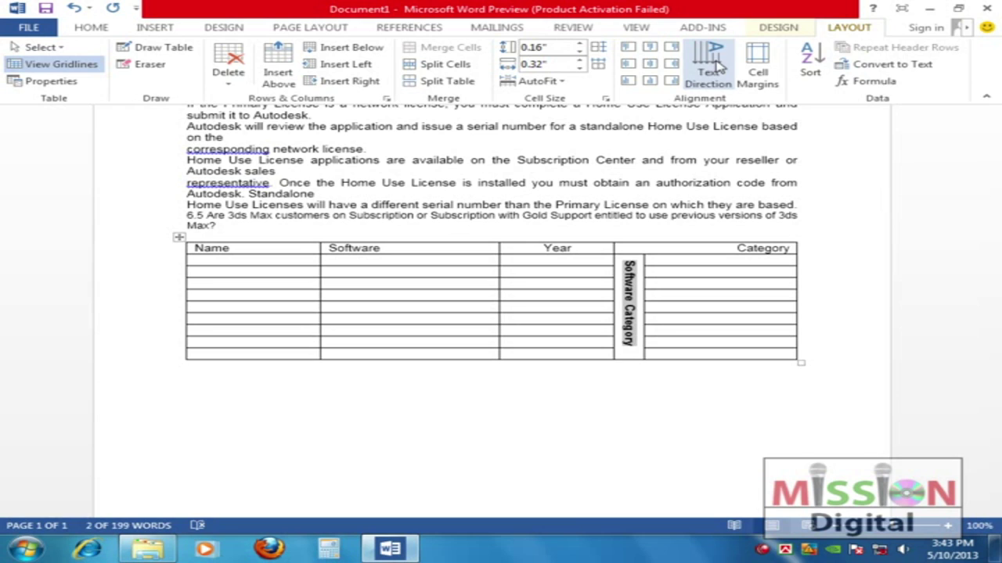
pyautogui.click(717, 66)
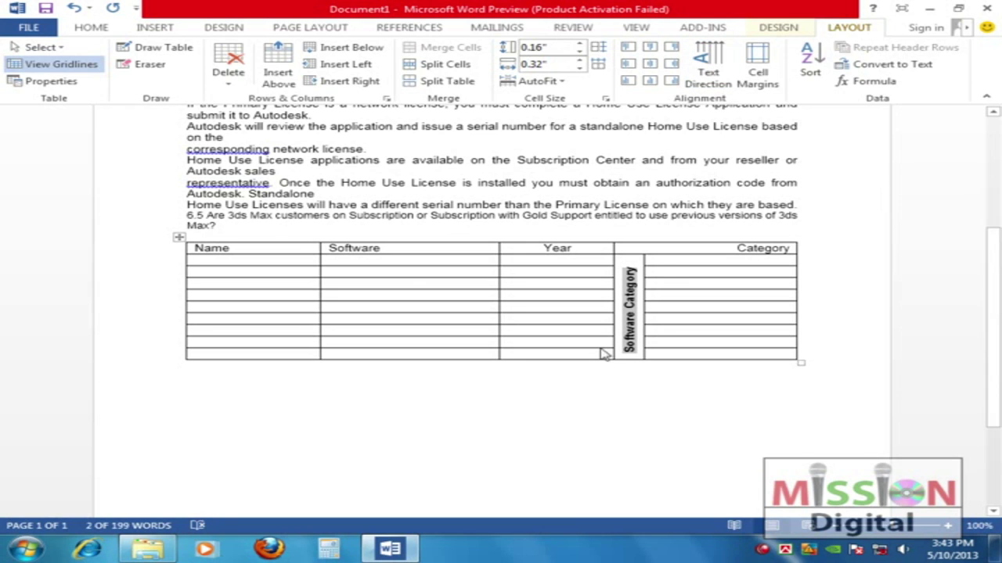
pyautogui.click(699, 273)
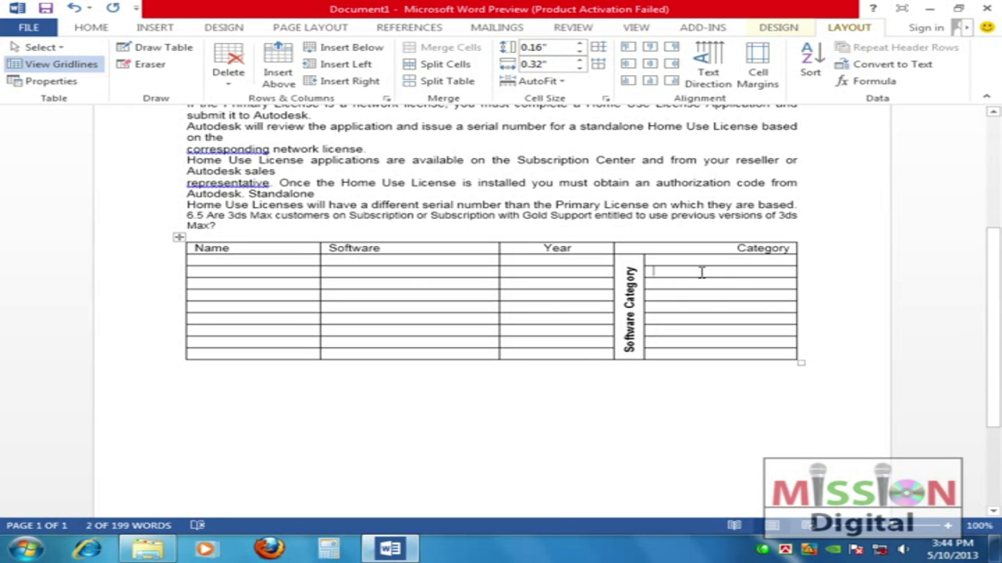
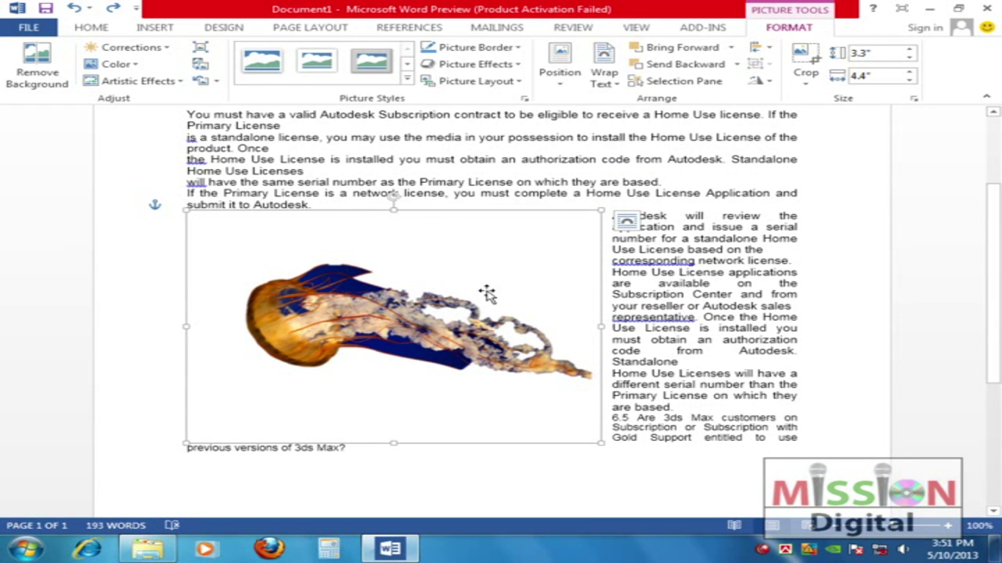
# Set the jellyfish picture's text wrapping to Behind Text
pyautogui.click(627, 221)
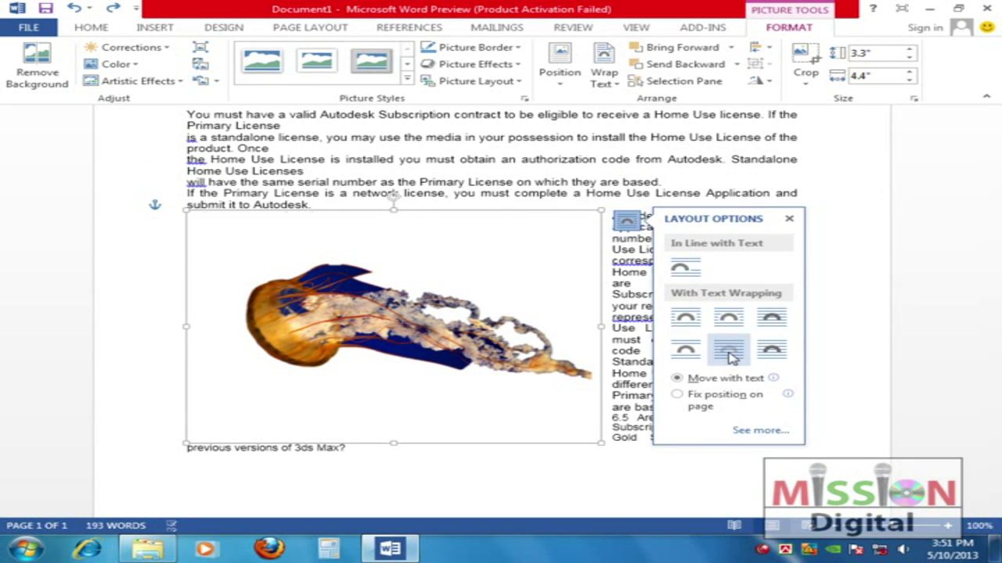
pyautogui.click(727, 348)
pyautogui.click(483, 432)
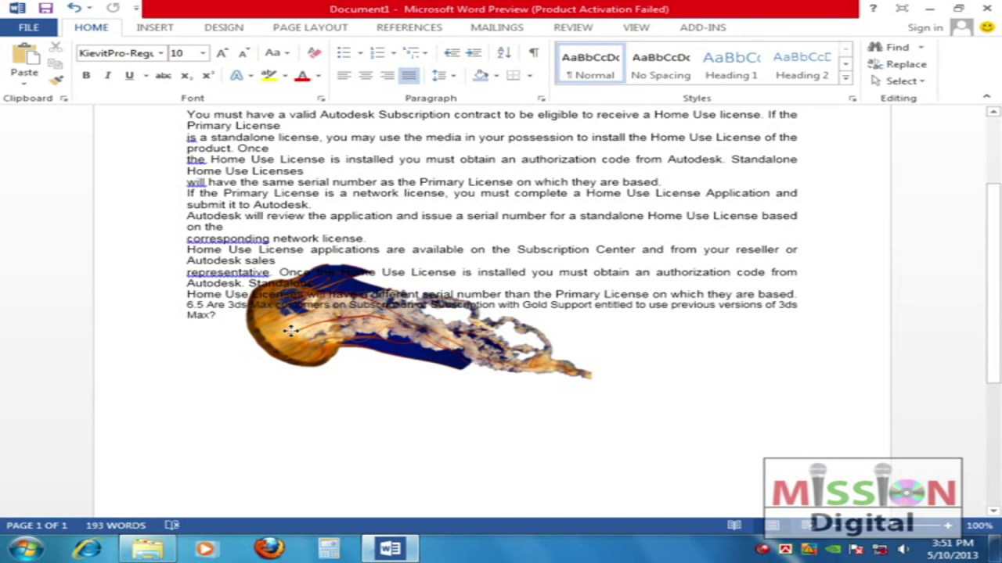
# Set the jellyfish picture's wrapping to In Front of Text and move it up over the middle of the paragraphs
pyautogui.rightClick(378, 329)
pyautogui.click(628, 222)
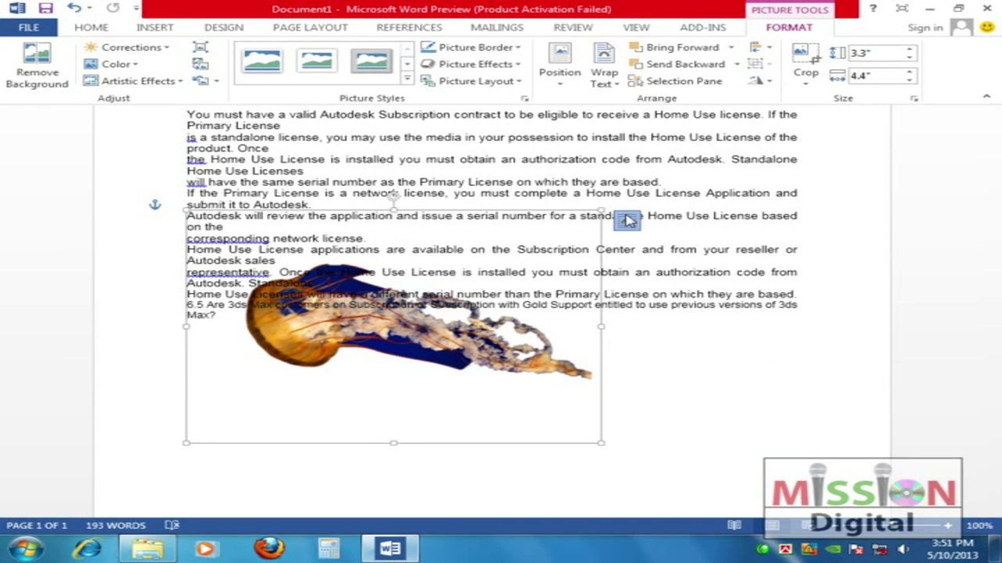
pyautogui.click(770, 352)
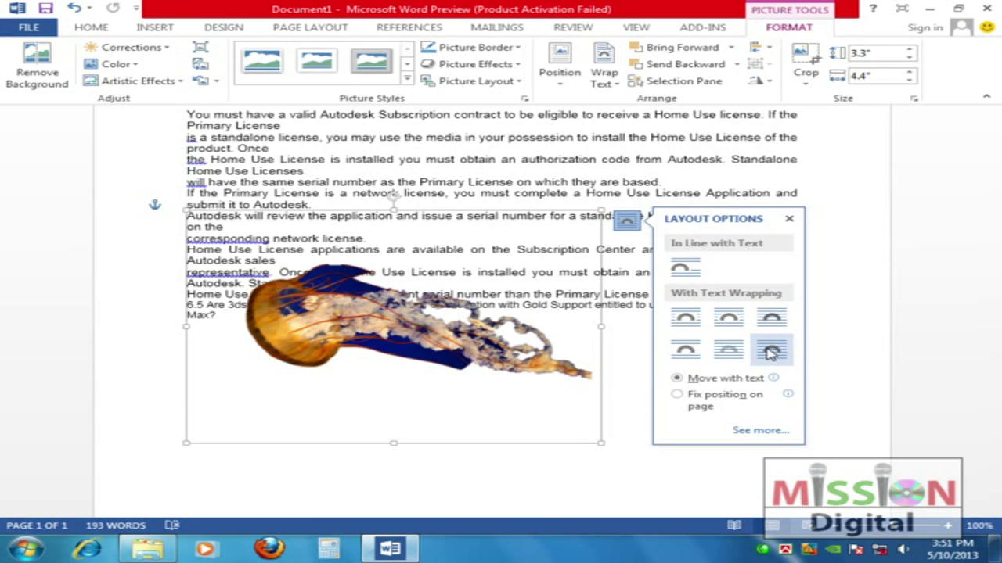
pyautogui.click(318, 487)
pyautogui.moveTo(311, 342); pyautogui.dragTo(390, 255)
pyautogui.scroll(3, 465, 326)
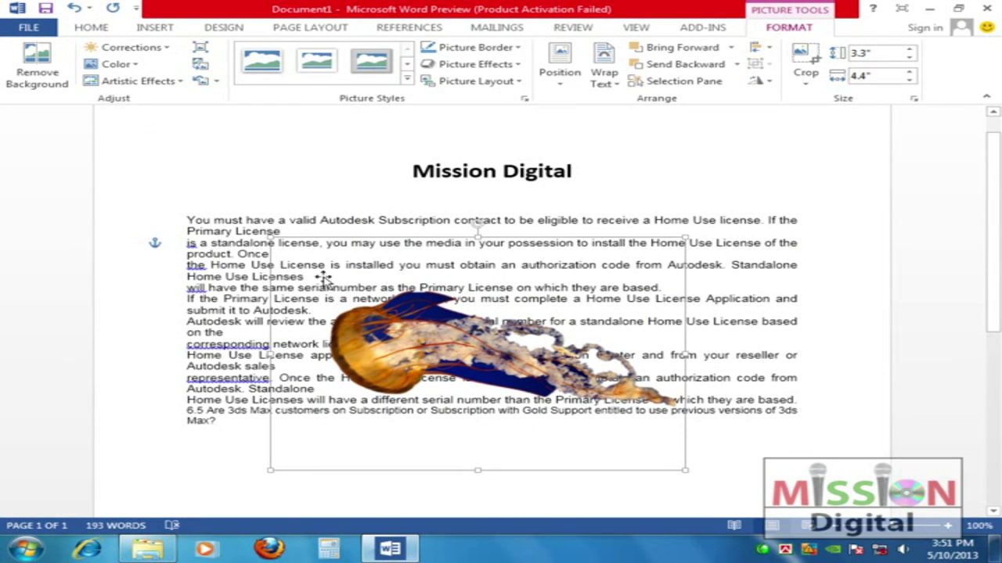
# Move the jellyfish picture back down to the left text margin and set its wrapping to Tight
pyautogui.scroll(-2, 479, 400)
pyautogui.moveTo(413, 254); pyautogui.dragTo(351, 322)
pyautogui.rightClick(380, 309)
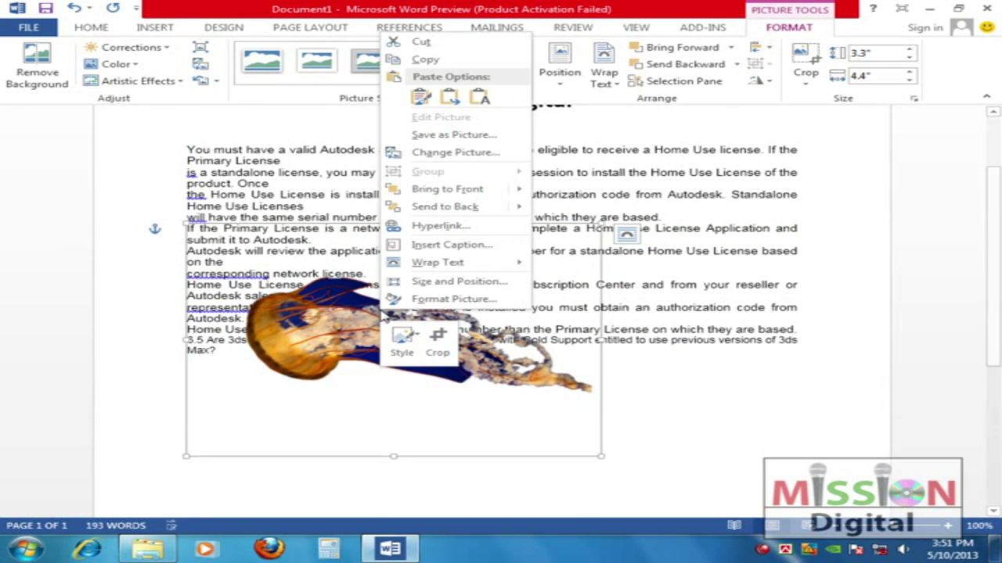
pyautogui.click(603, 238)
pyautogui.click(627, 233)
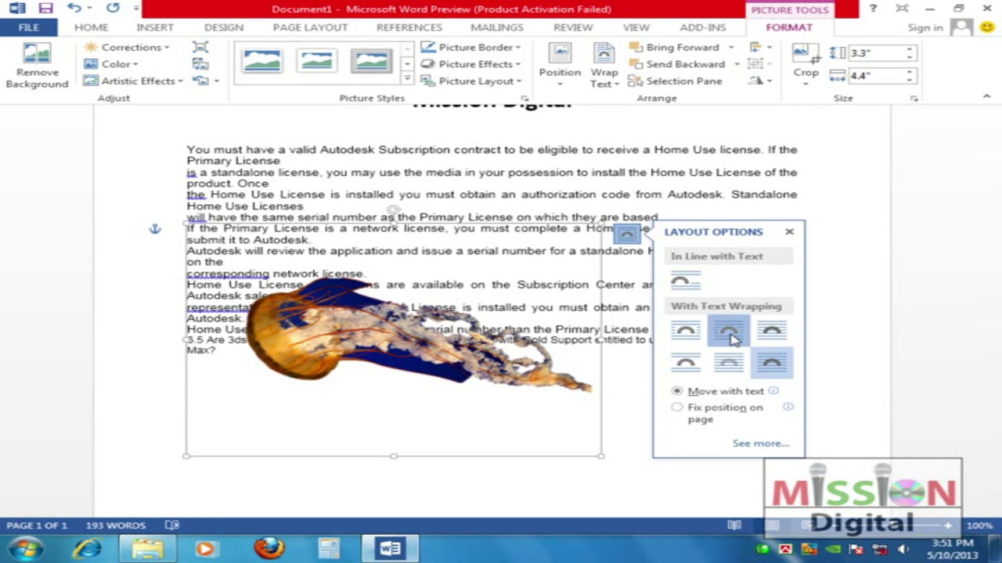
pyautogui.click(729, 335)
pyautogui.click(484, 471)
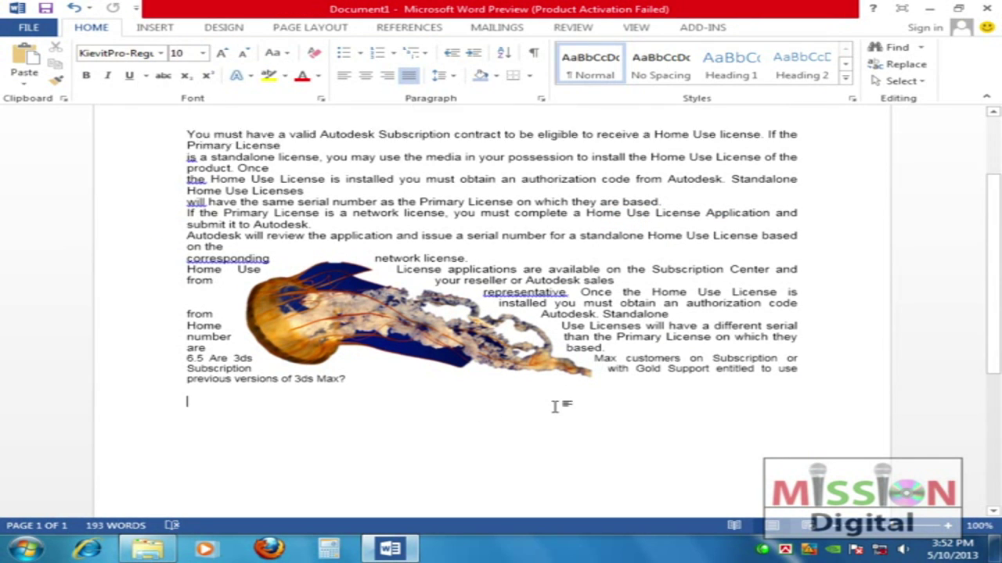
# Move the tightly wrapped jellyfish picture higher within the paragraphs along the left text margin
pyautogui.moveTo(332, 331); pyautogui.dragTo(331, 292)
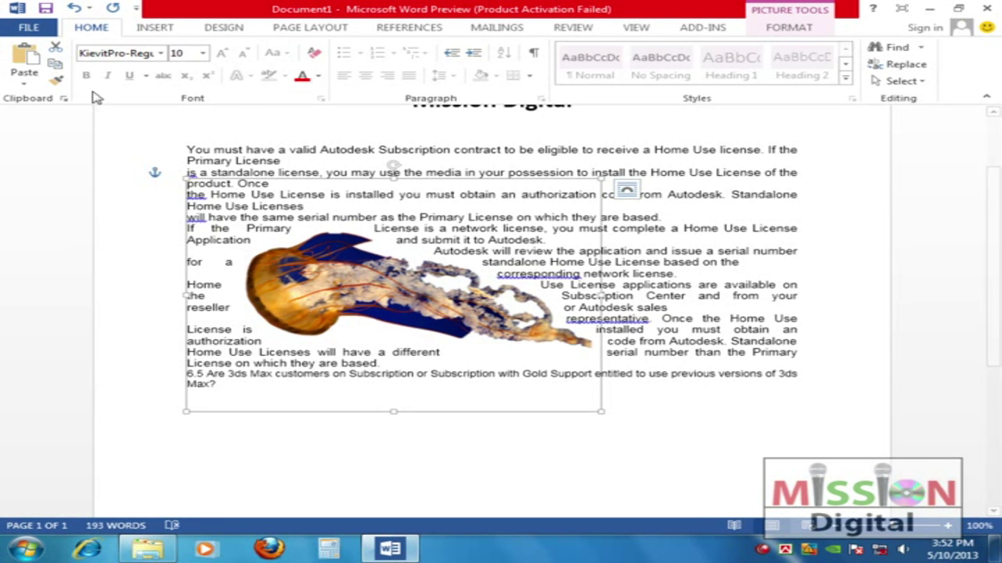
pyautogui.click(145, 30)
pyautogui.click(799, 30)
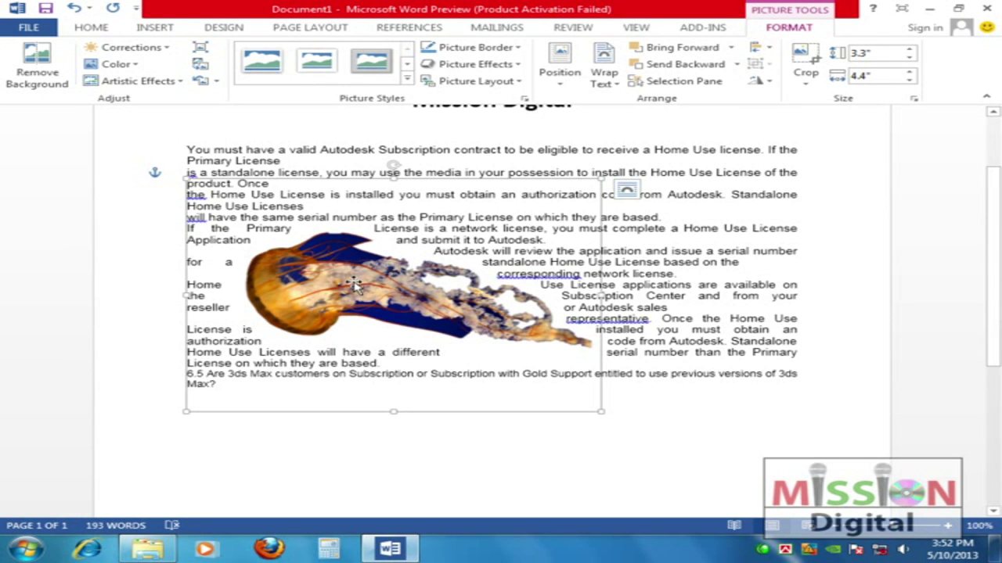
pyautogui.moveTo(458, 301); pyautogui.dragTo(428, 309)
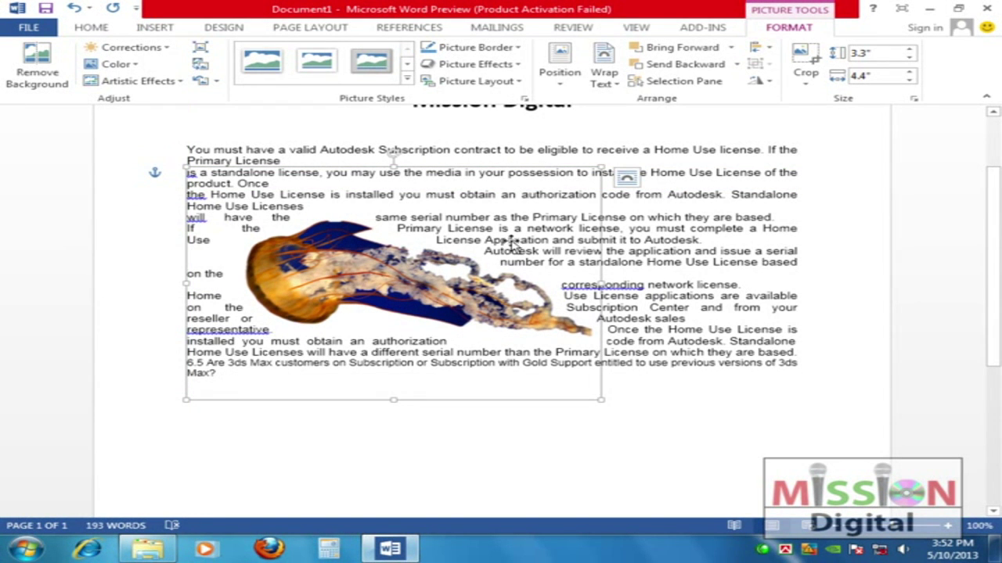
# Set the jellyfish picture's wrapping to Square and move it down below the line "submit it to Autodesk."
pyautogui.click(629, 177)
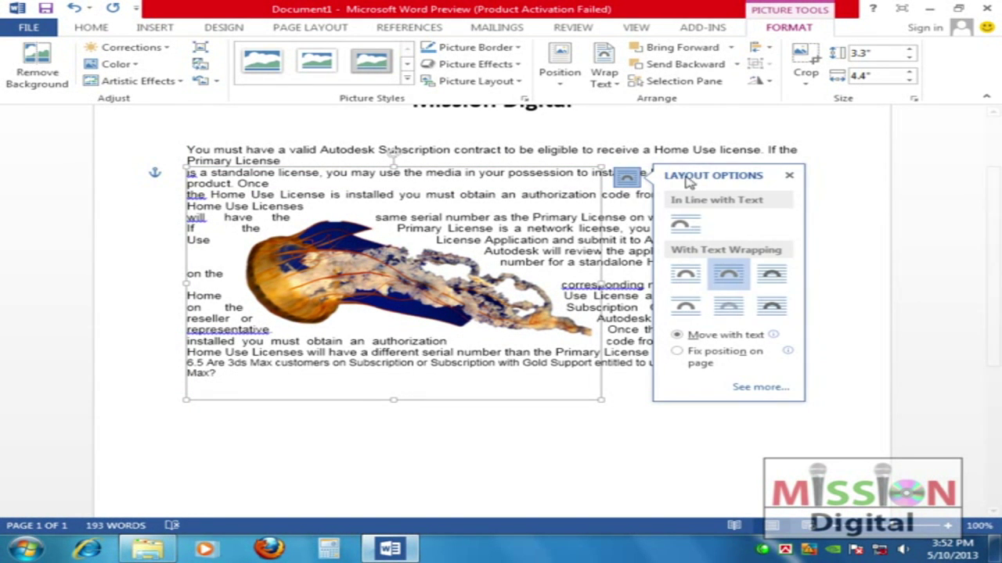
pyautogui.click(730, 278)
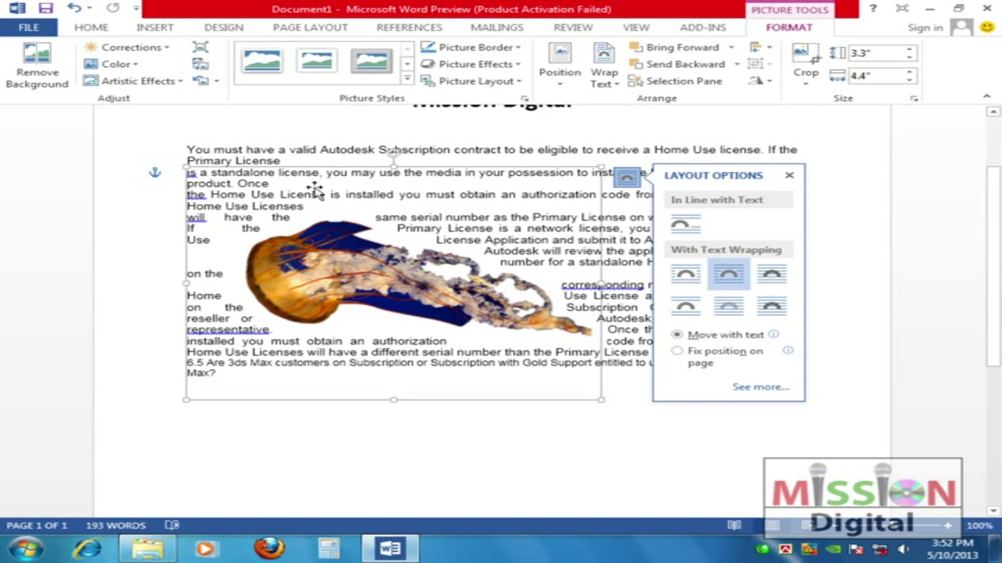
pyautogui.click(685, 274)
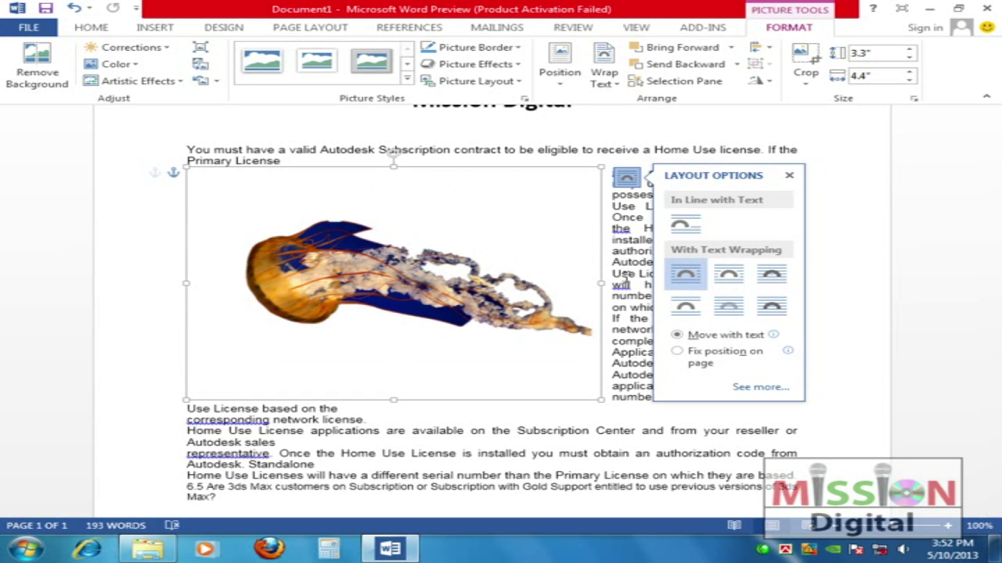
pyautogui.click(811, 196)
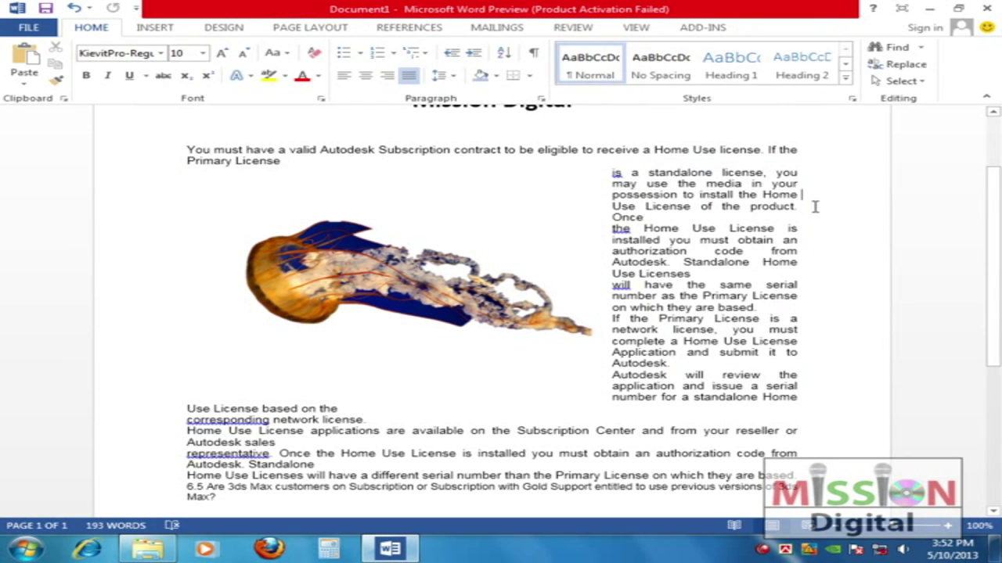
pyautogui.click(410, 291)
pyautogui.moveTo(410, 291); pyautogui.dragTo(309, 352)
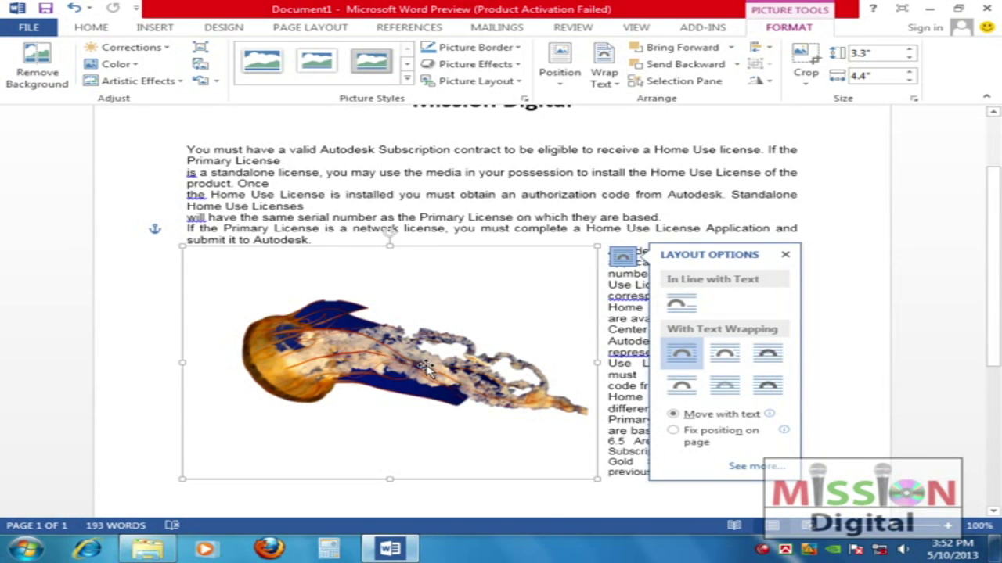
# Delete the jellyfish picture from the document
pyautogui.press('Delete')
pyautogui.click(156, 29)
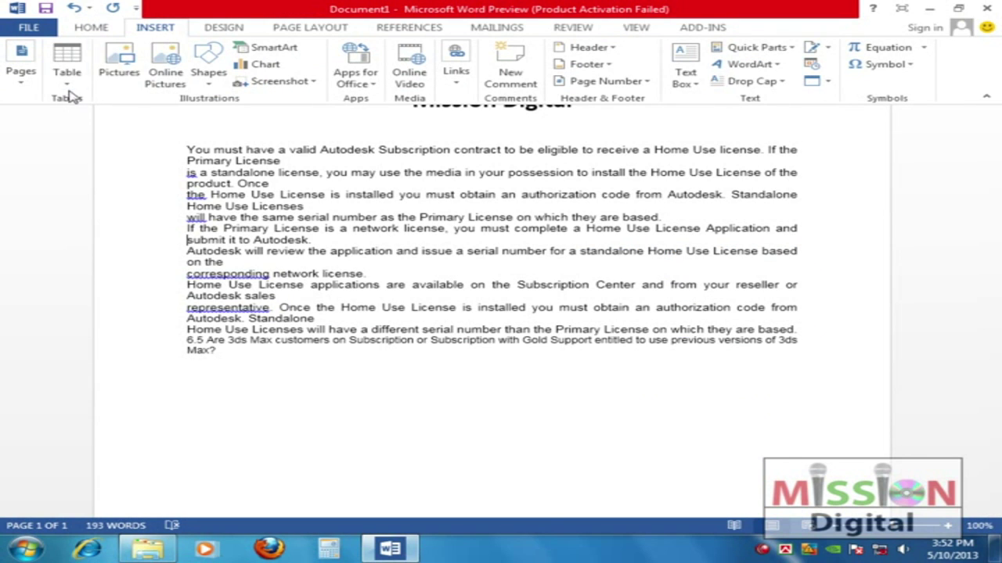
# Insert Tulips.jpg from Sample Pictures and scale it down to about 2.94" high by 3.92" wide
pyautogui.click(119, 72)
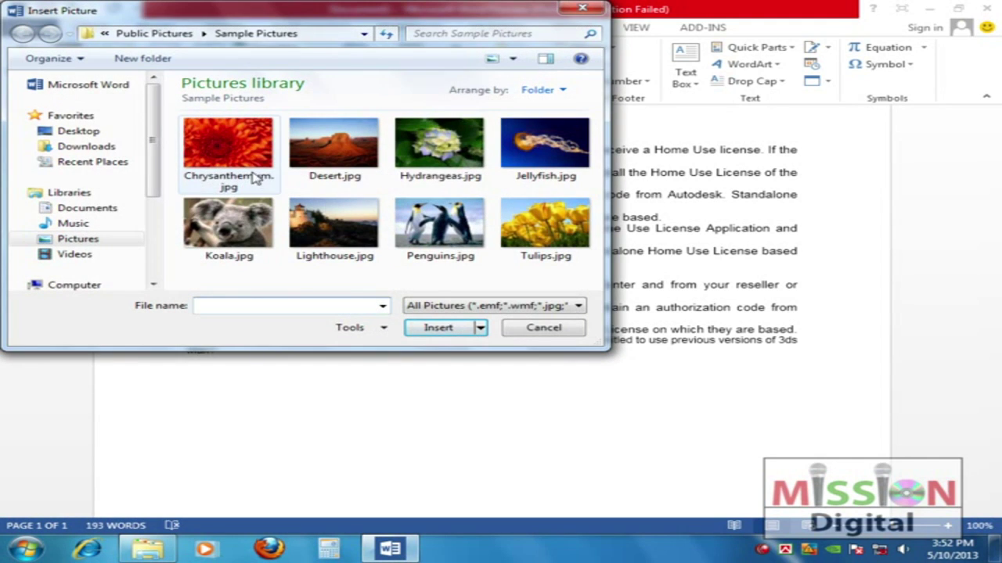
pyautogui.click(545, 229)
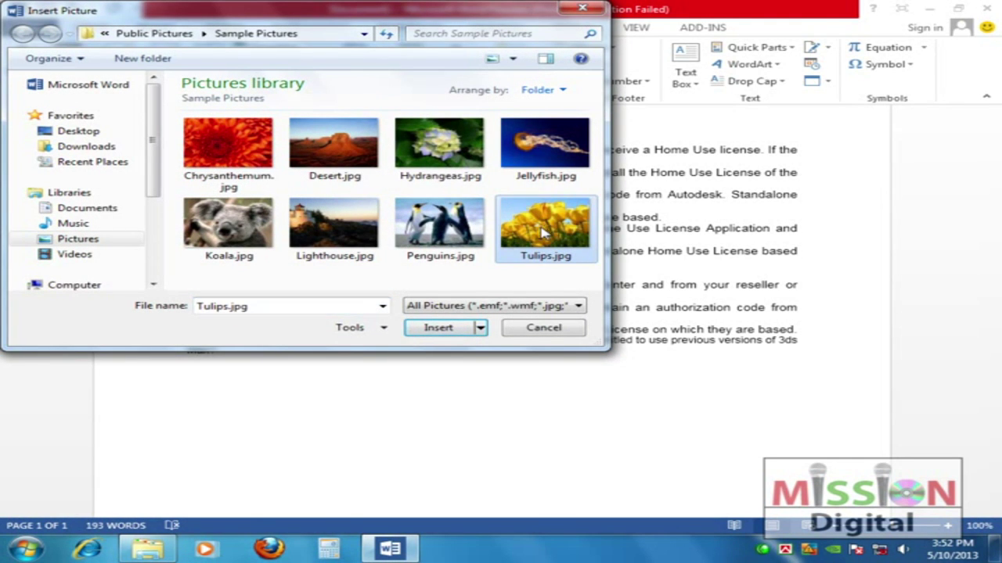
pyautogui.click(466, 335)
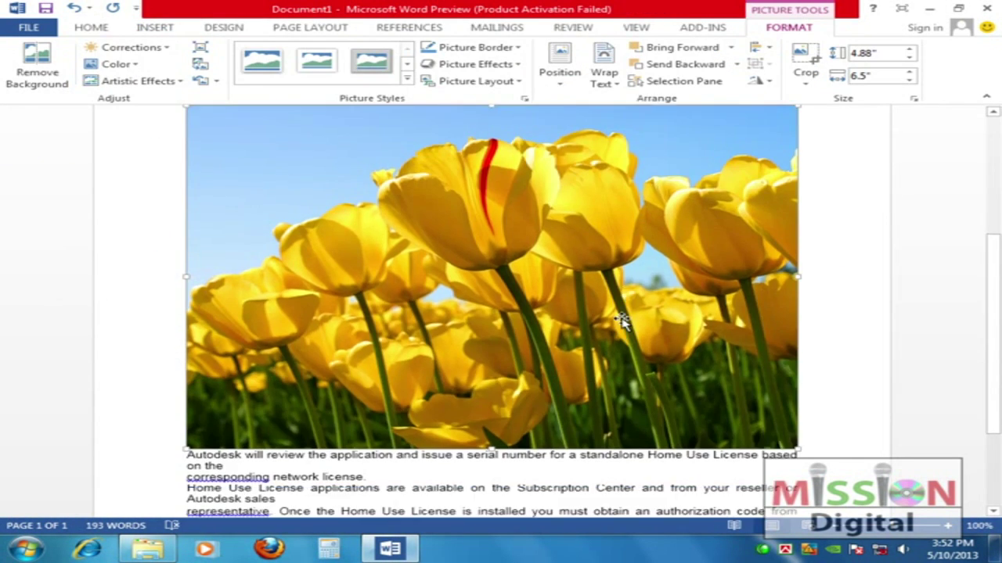
pyautogui.moveTo(794, 448); pyautogui.dragTo(556, 312)
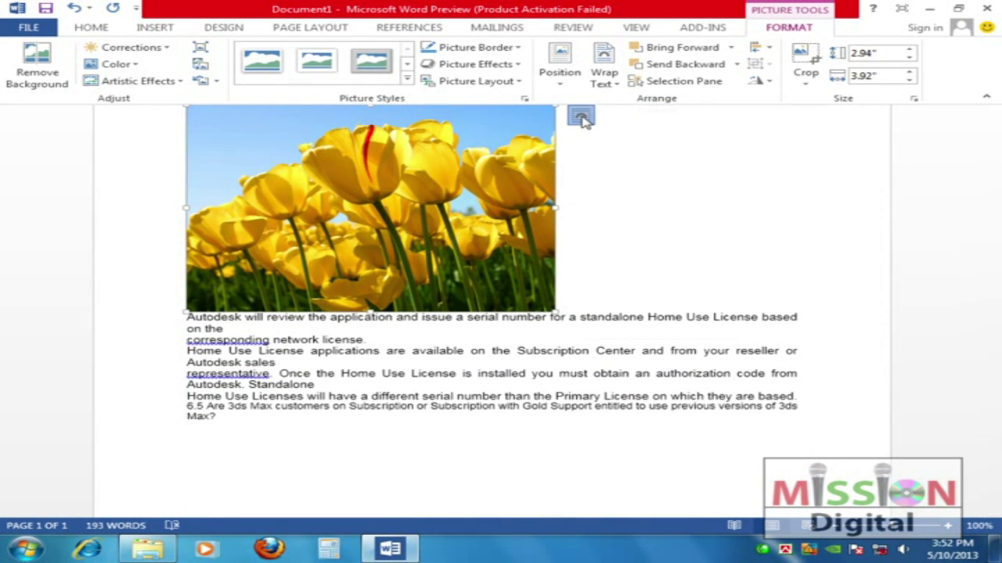
# Set the tulips picture's wrapping to Square and shift it slightly so it sits beside the lower paragraphs
pyautogui.click(580, 117)
pyautogui.click(639, 212)
pyautogui.click(335, 187)
pyautogui.moveTo(334, 188)
pyautogui.mouseDown()
pyautogui.moveTo(337, 255)
pyautogui.moveTo(342, 178)
pyautogui.mouseUp()
pyautogui.scroll(2, 741, 336)
pyautogui.scroll(1, 741, 337)
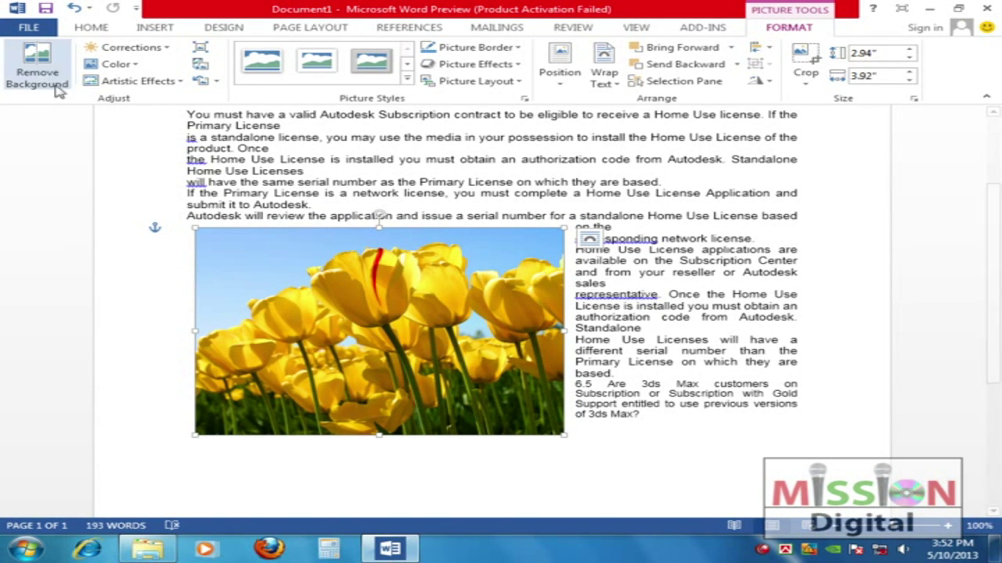
# Examine the Corrections and Color presets offered for the tulips picture
pyautogui.click(166, 48)
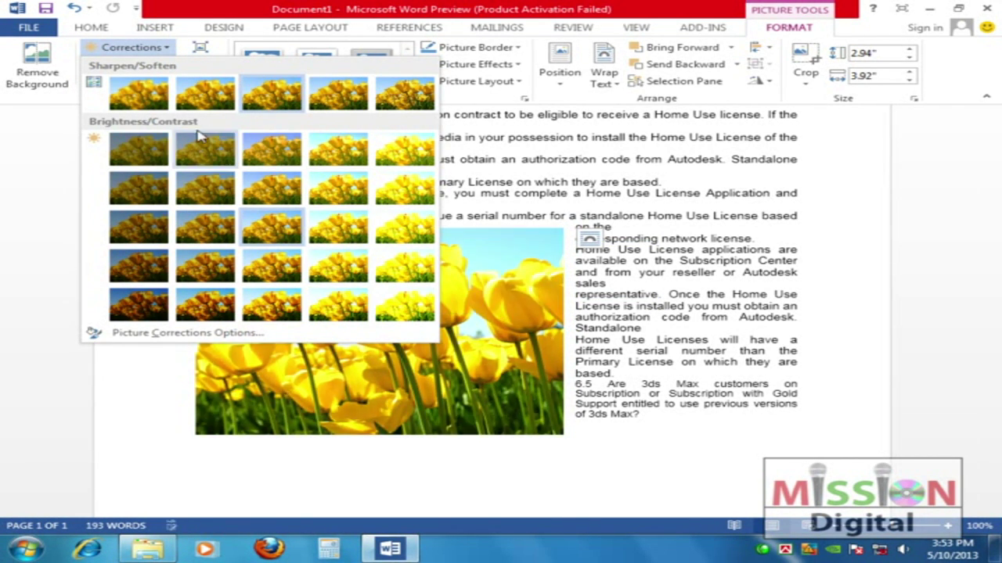
pyautogui.click(185, 7)
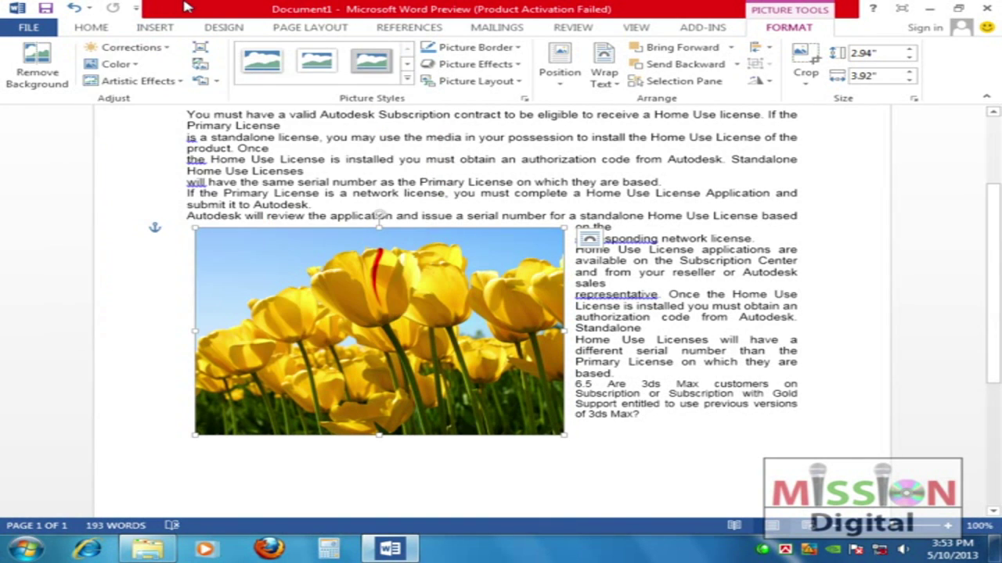
pyautogui.click(134, 65)
pyautogui.click(405, 11)
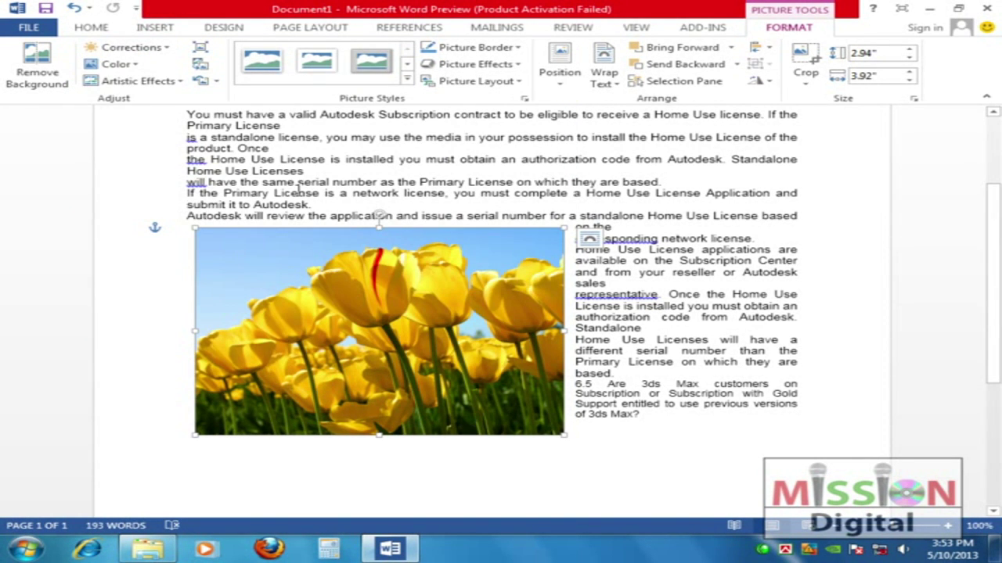
pyautogui.click(117, 64)
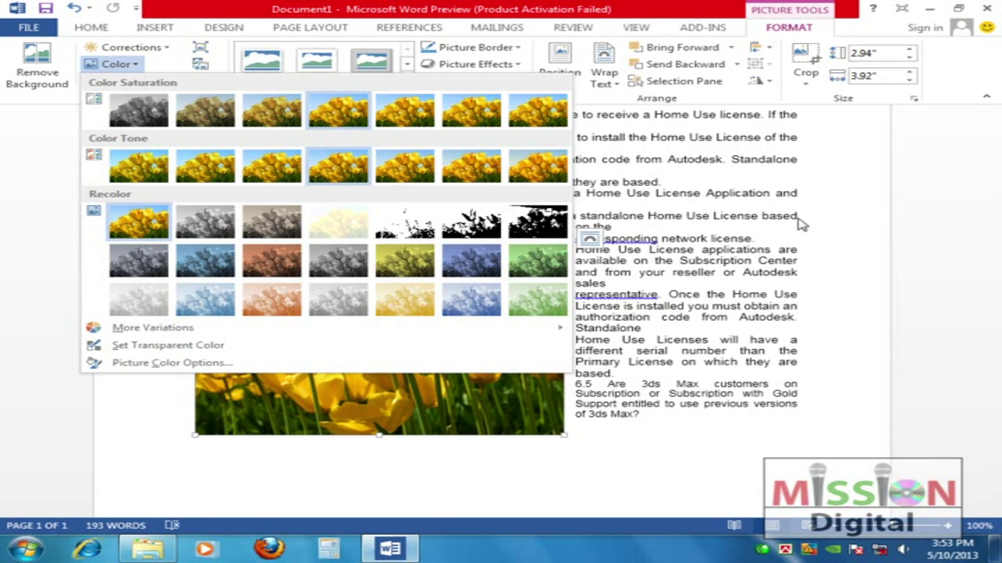
pyautogui.press('Escape')
pyautogui.click(113, 63)
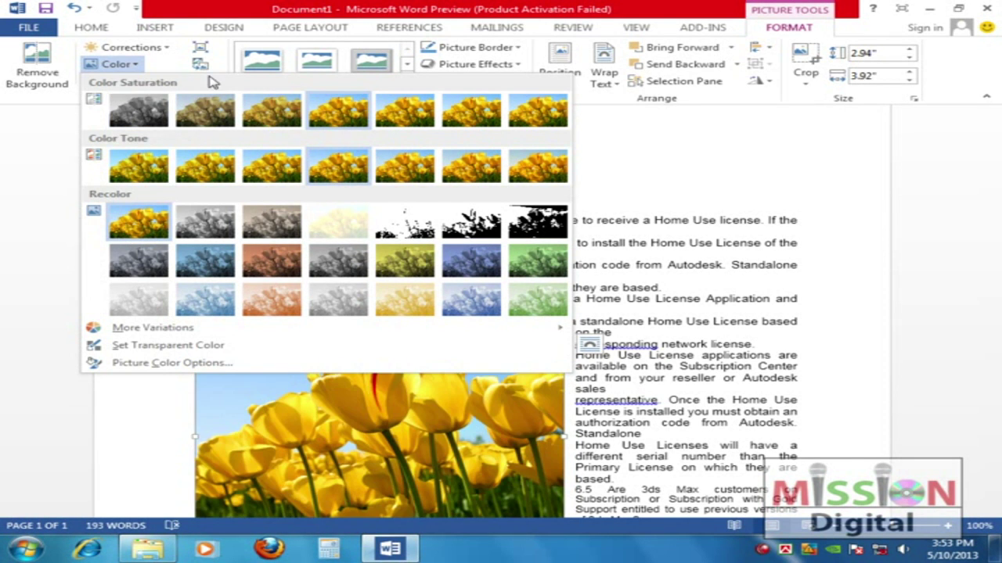
pyautogui.click(225, 7)
# Try a sketch-like artistic effect on the tulips picture and undo it
pyautogui.click(137, 81)
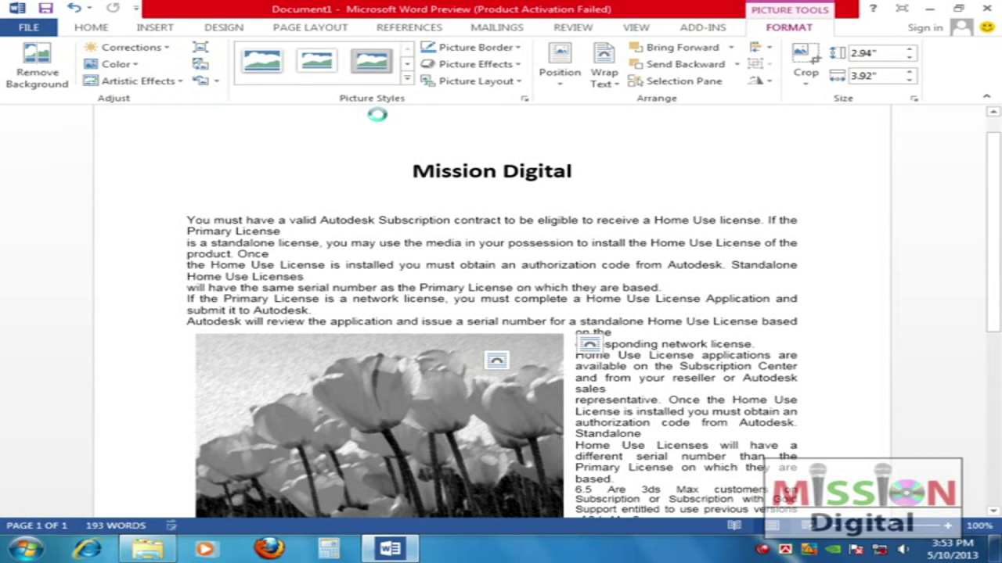
pyautogui.click(381, 109)
pyautogui.scroll(-3, 461, 345)
pyautogui.scroll(1, 451, 360)
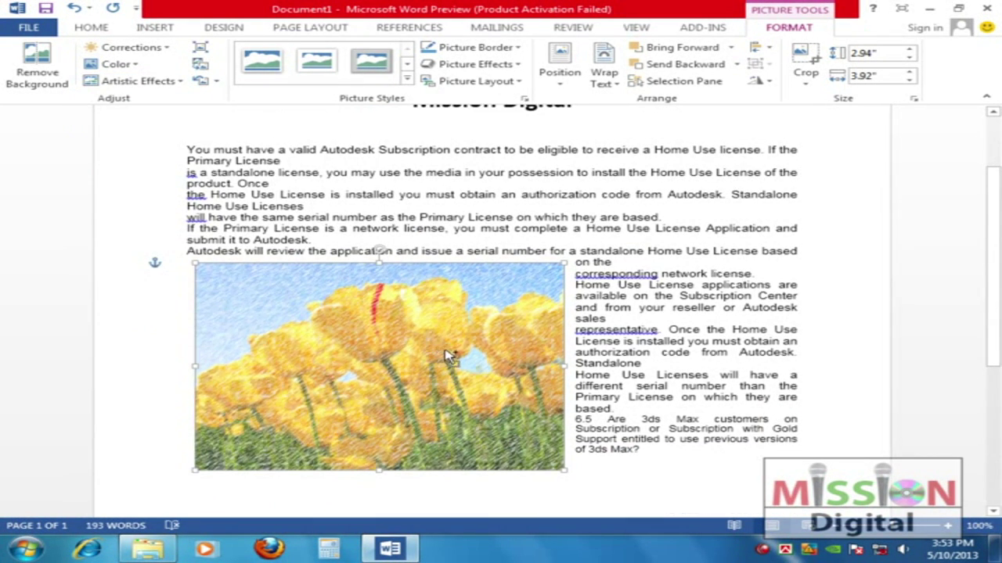
pyautogui.hotkey('ctrl', 'z')
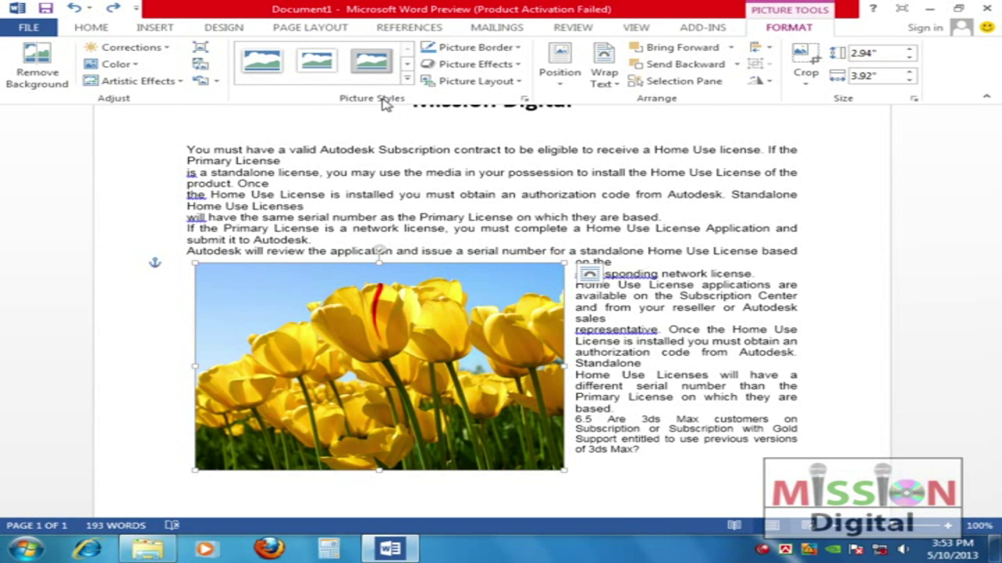
# Apply the oval picture style with a black beveled frame to the tulips picture
pyautogui.click(407, 81)
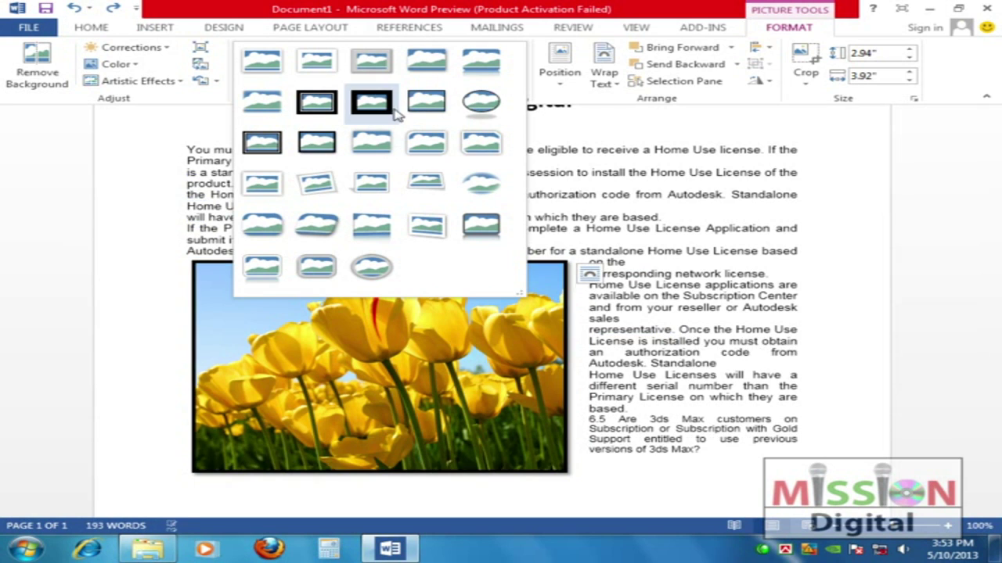
pyautogui.click(483, 106)
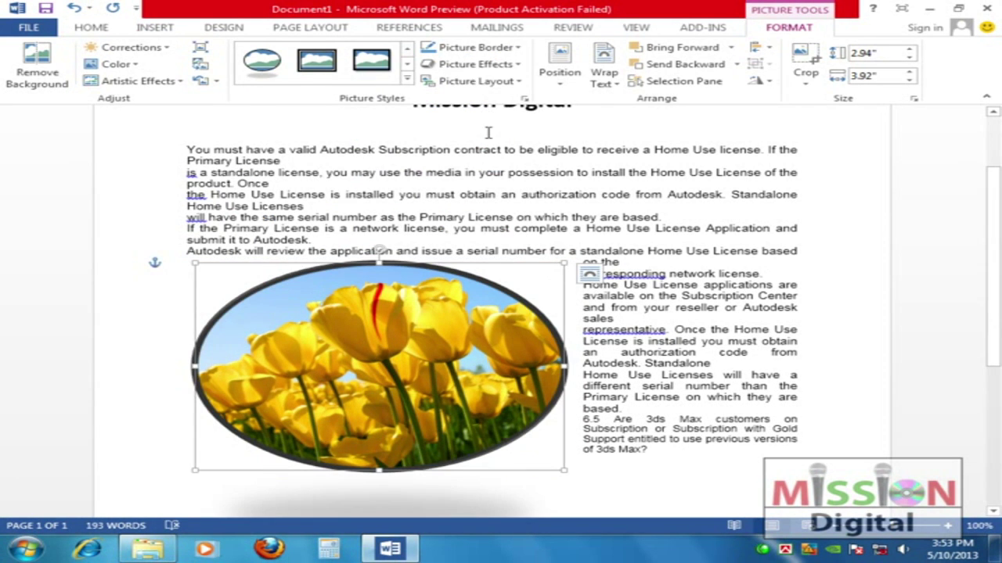
pyautogui.click(679, 483)
pyautogui.click(409, 332)
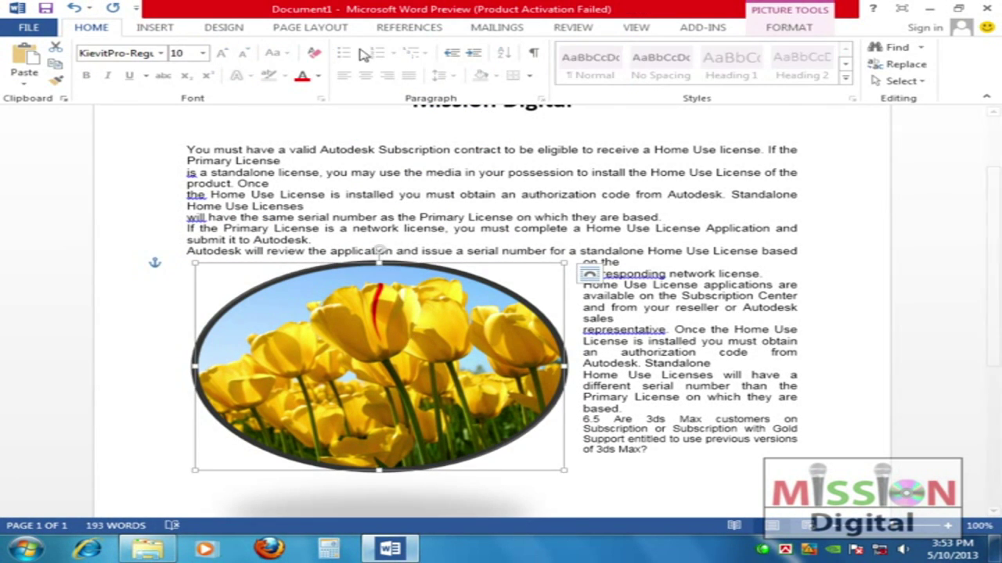
# Try the black rounded frame with reflection, followed by the slanted rounded perspective style, on the tulips picture
pyautogui.click(769, 31)
pyautogui.click(407, 82)
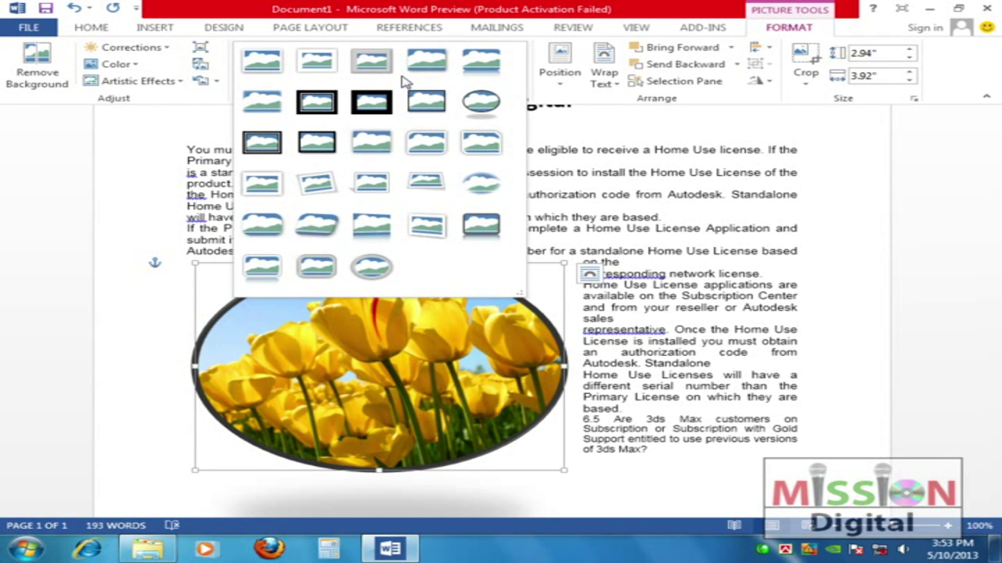
pyautogui.click(480, 226)
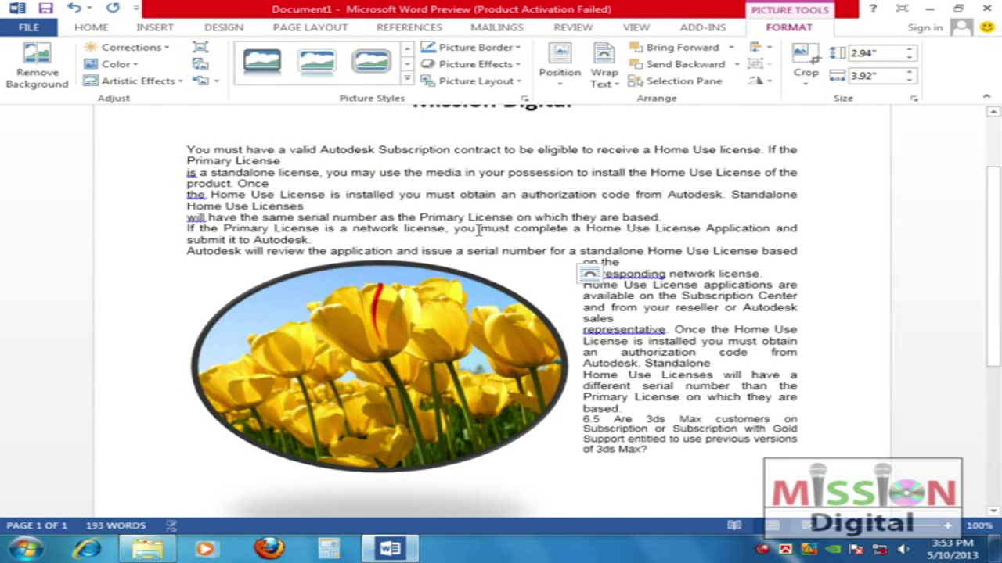
pyautogui.click(407, 81)
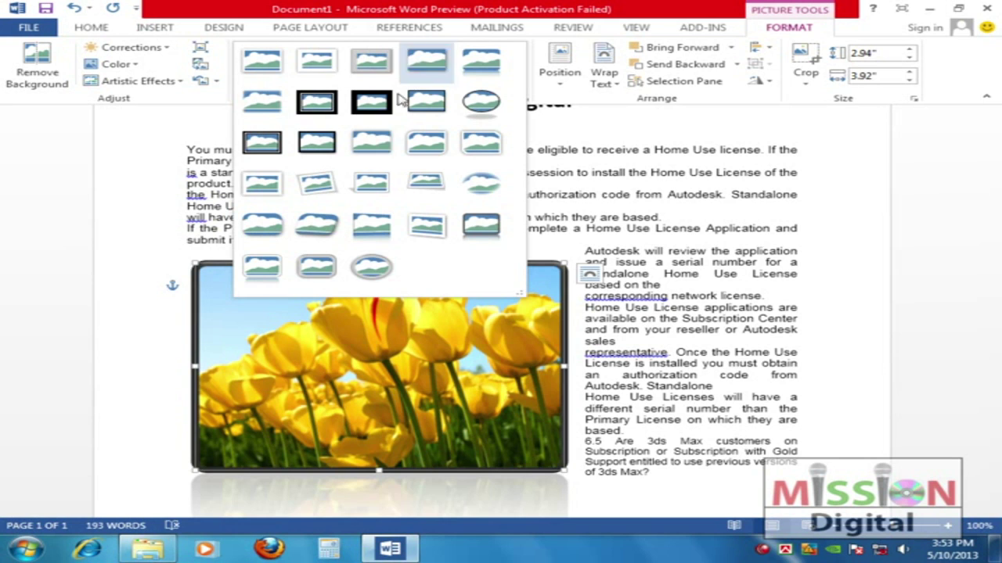
pyautogui.click(324, 223)
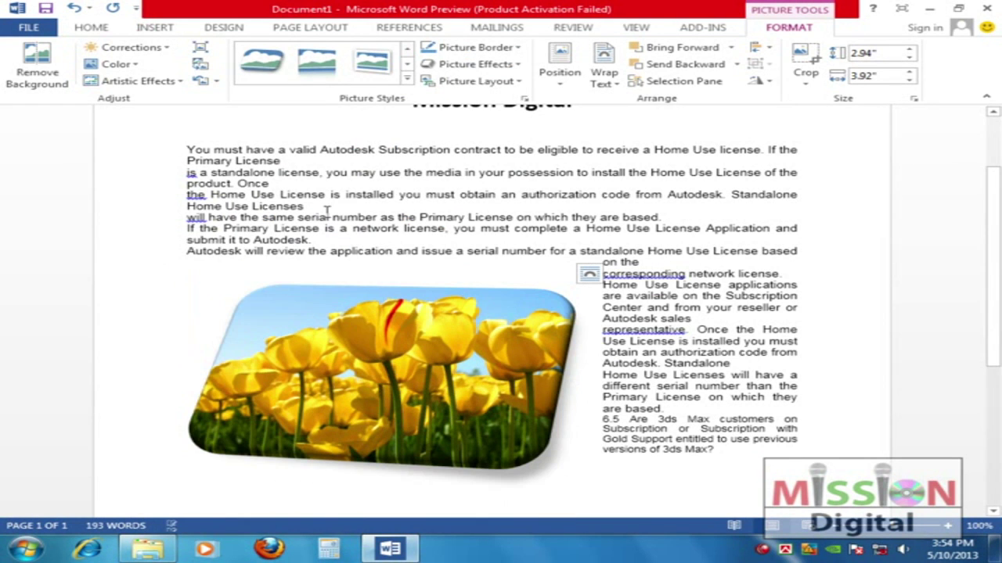
# Apply the rotated white frame picture style to the tulips picture
pyautogui.click(407, 81)
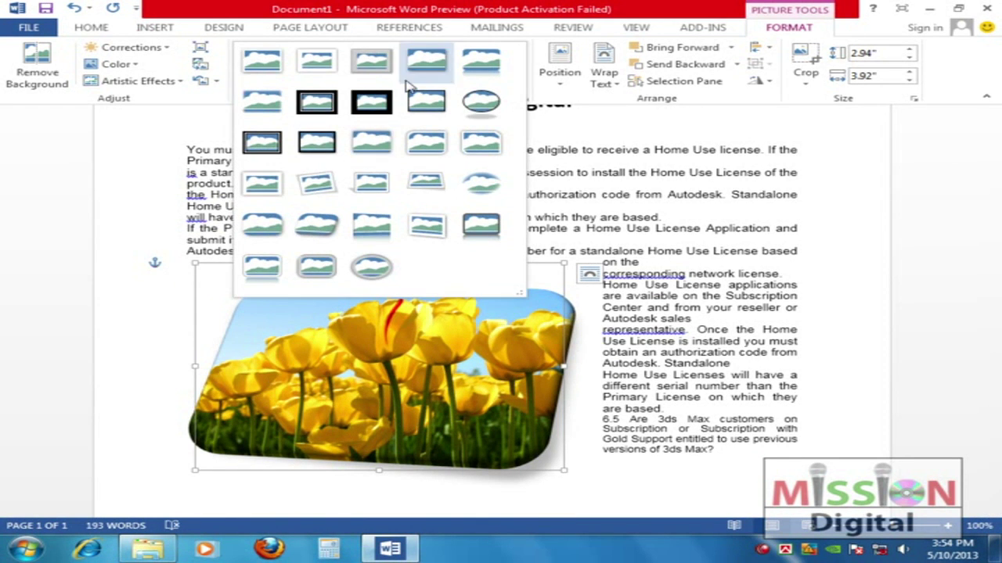
pyautogui.click(327, 187)
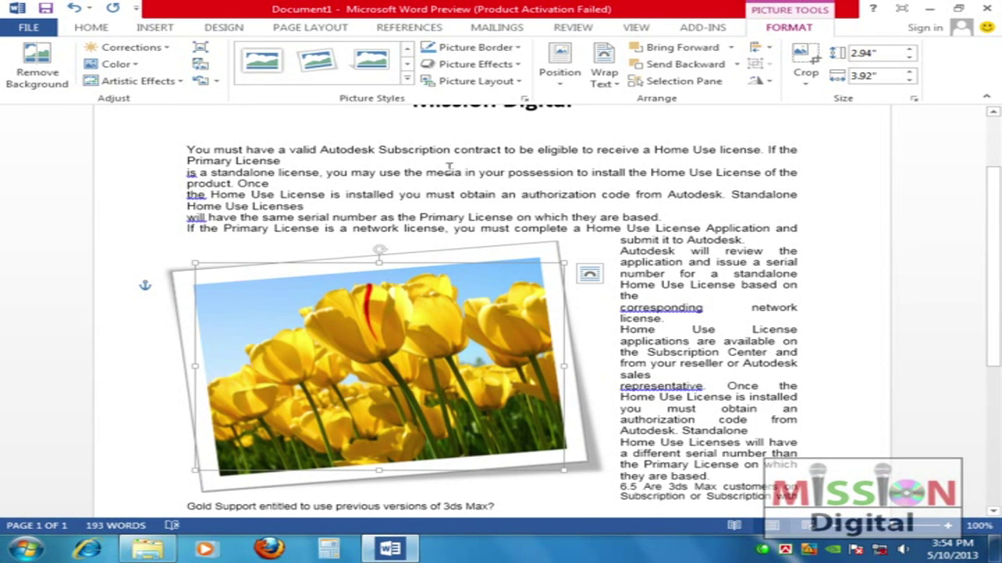
pyautogui.click(817, 327)
pyautogui.scroll(-3, 740, 312)
pyautogui.scroll(1, 740, 312)
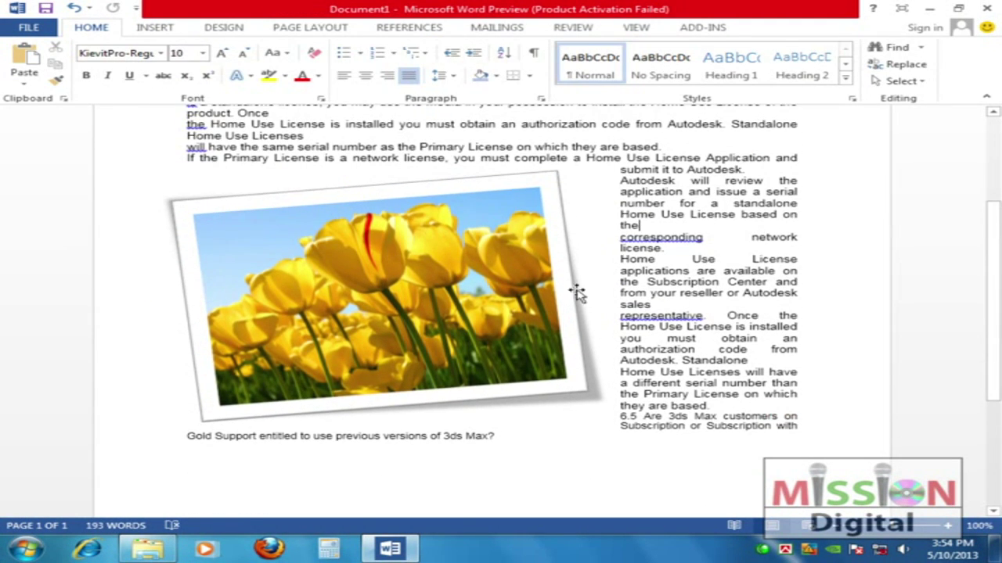
# Set the rotated tulips picture's text wrapping to Tight
pyautogui.click(437, 232)
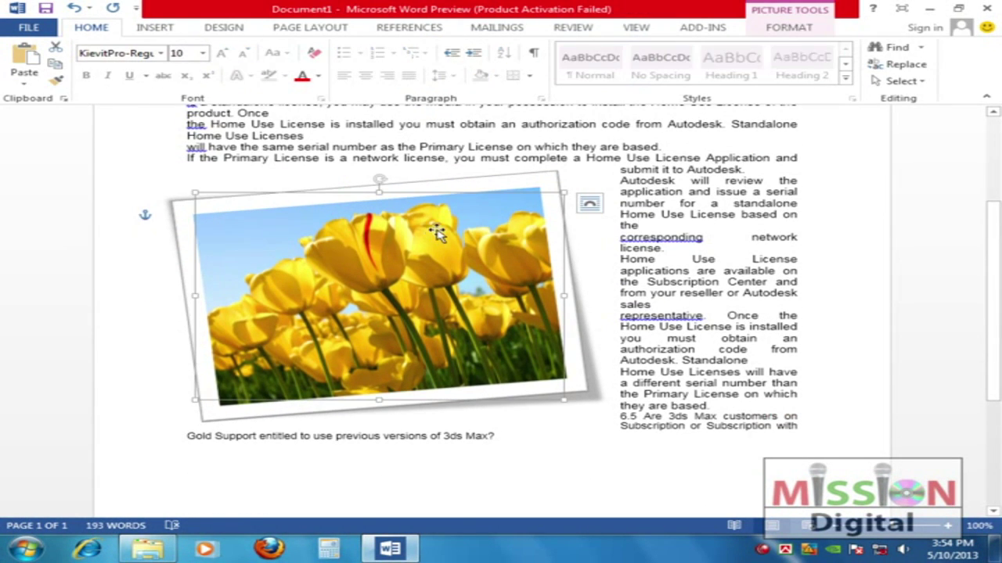
pyautogui.click(590, 204)
pyautogui.click(699, 305)
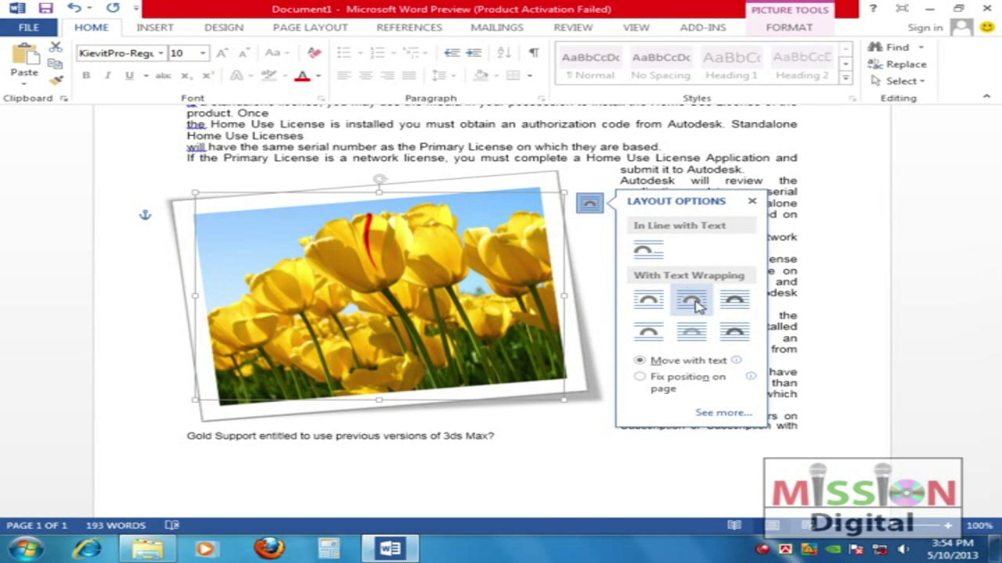
pyautogui.click(635, 154)
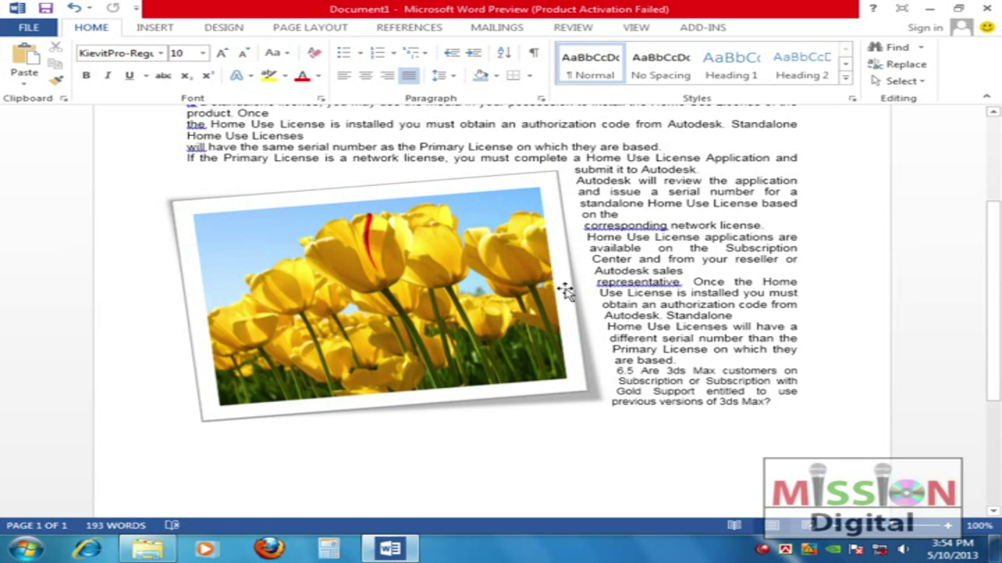
# Try the white-framed perspective style on the tulips picture and move the picture into the middle of the text
pyautogui.click(455, 269)
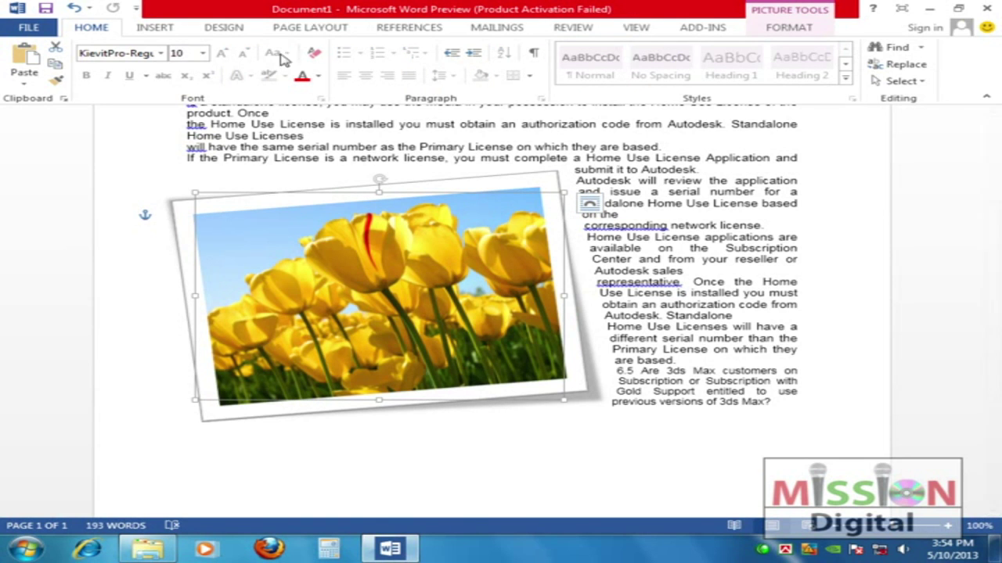
pyautogui.click(790, 28)
pyautogui.click(421, 86)
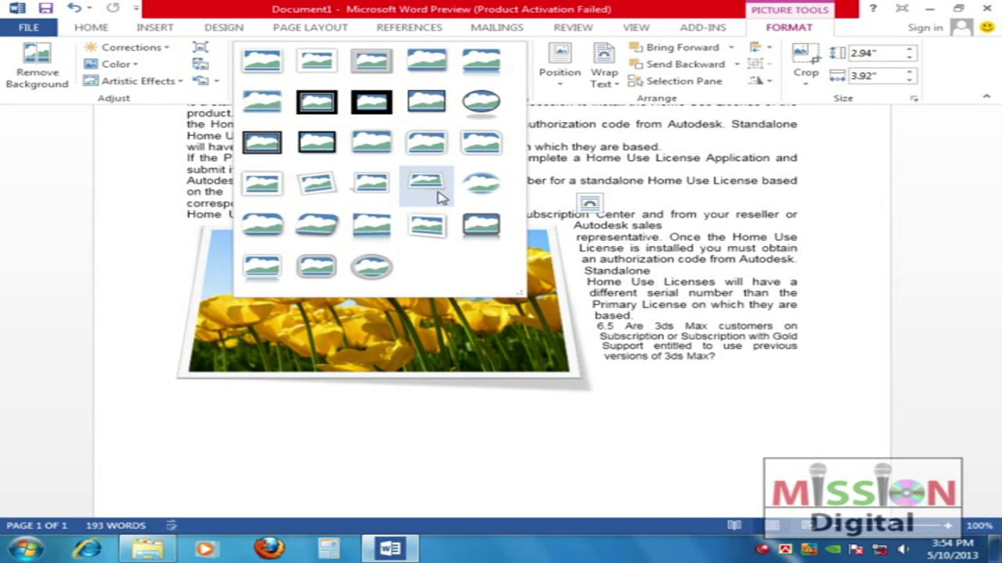
pyautogui.click(441, 197)
pyautogui.moveTo(411, 316); pyautogui.dragTo(490, 266)
# Try the soft-edged oval style on the tulips picture and move it slightly up and right within the text
pyautogui.click(407, 78)
pyautogui.click(490, 165)
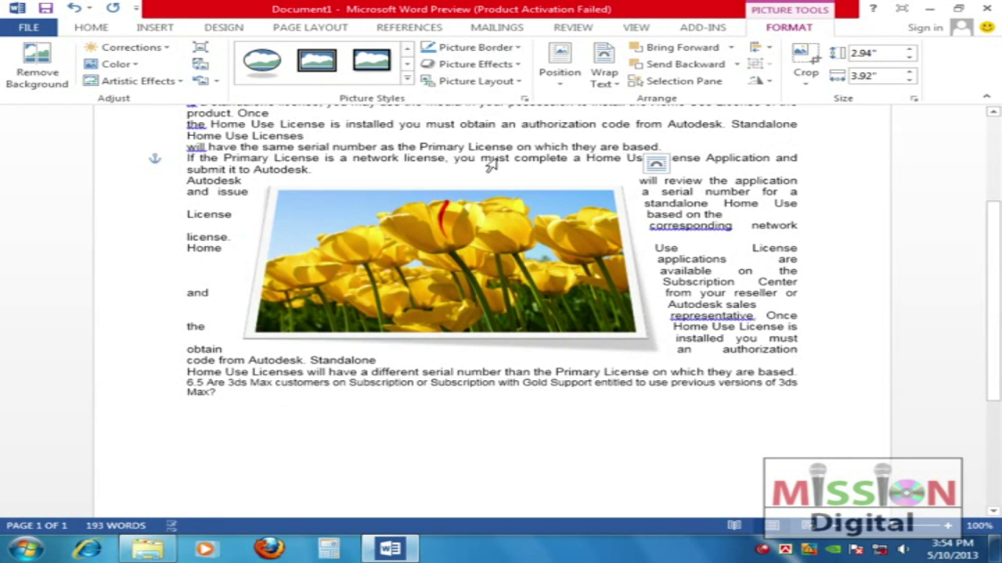
pyautogui.moveTo(488, 259); pyautogui.dragTo(523, 226)
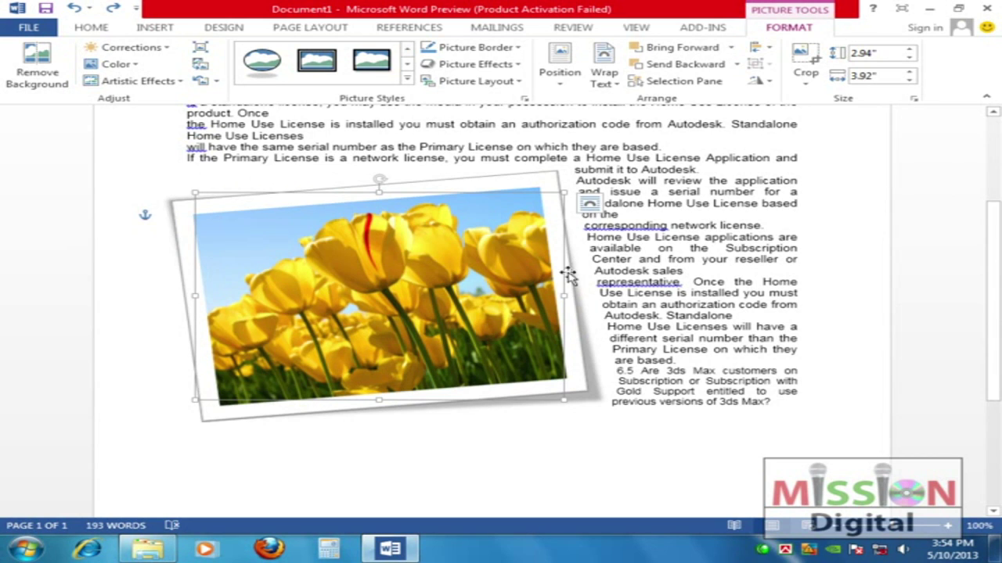
# Set the border color of the rotated tulips picture's frame to standard red
pyautogui.click(517, 49)
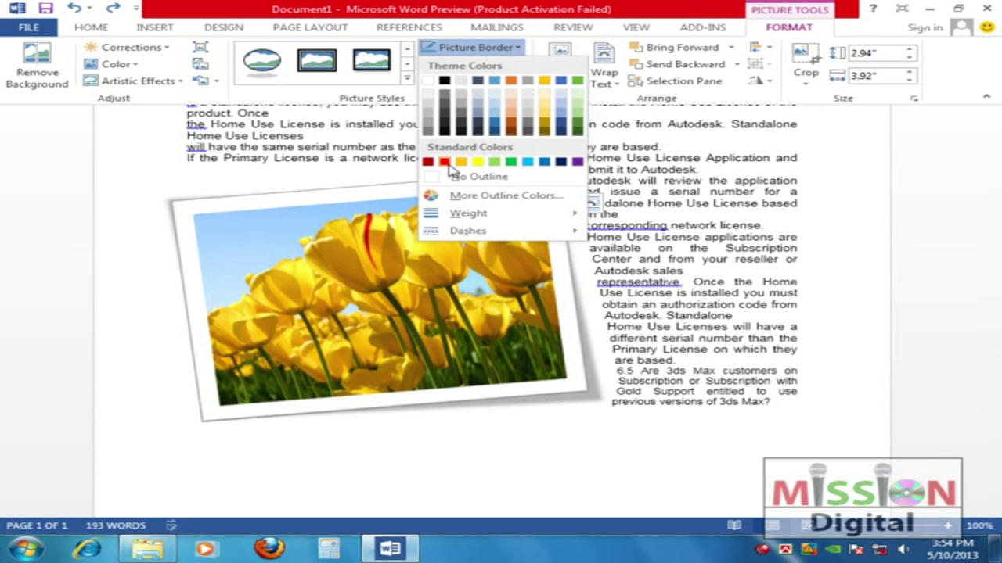
pyautogui.click(446, 163)
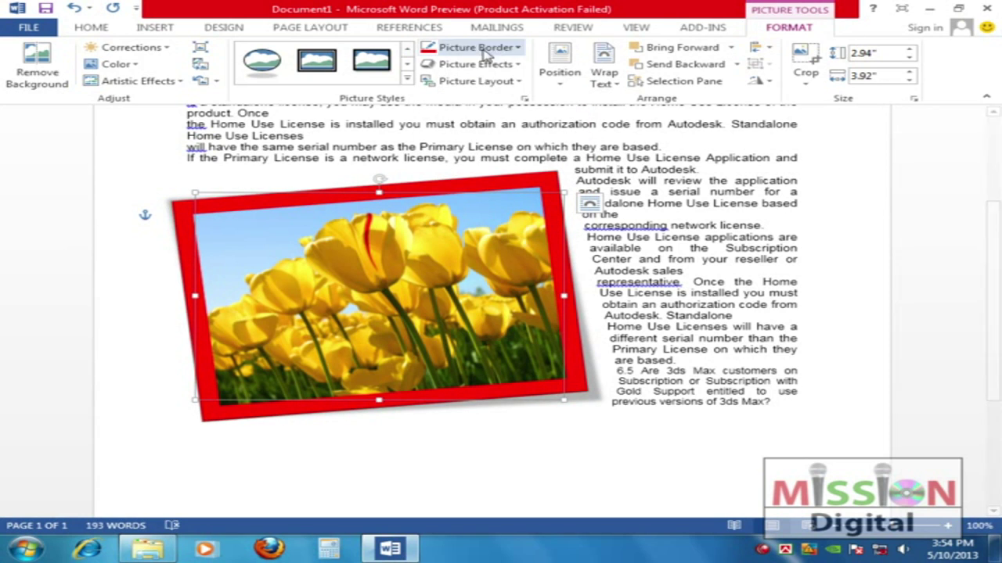
pyautogui.click(517, 48)
pyautogui.click(431, 81)
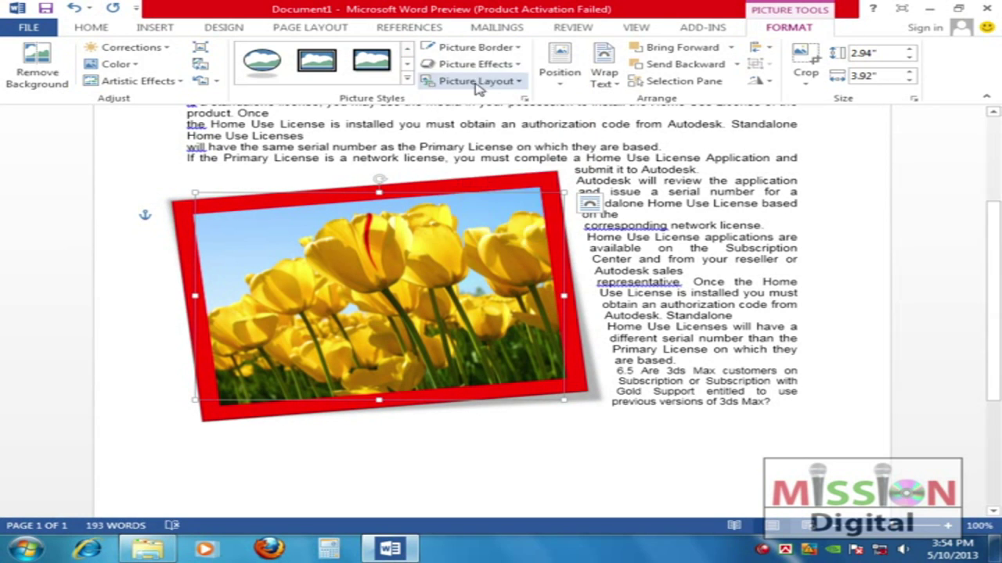